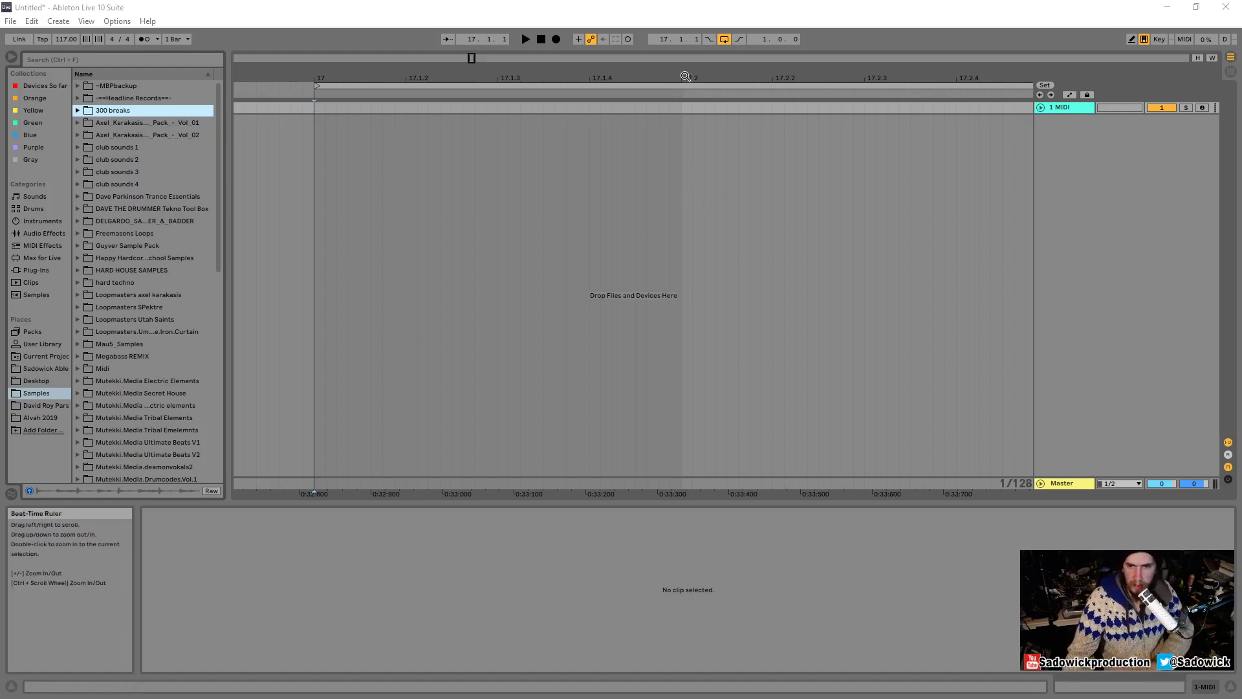
Switch off the arrangement loop at bar 17.
drag(642, 77, 642, 5)
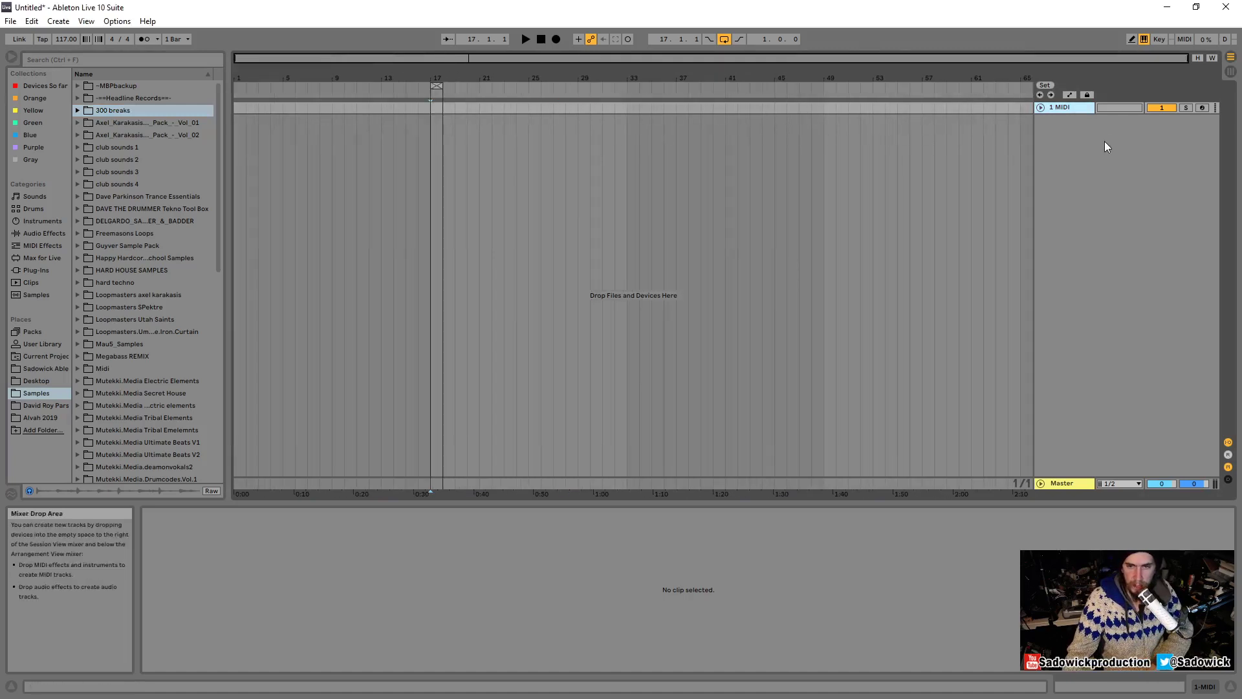
right_click(437, 86)
click(461, 95)
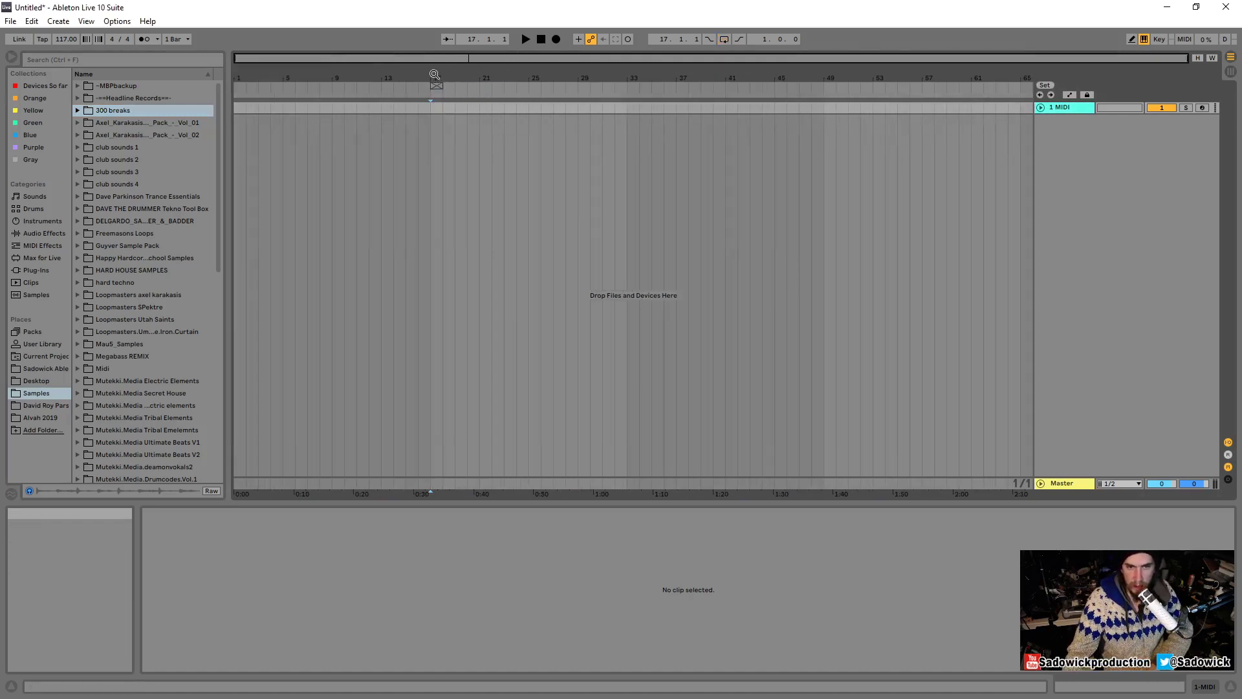
right_click(1082, 171)
click(1107, 130)
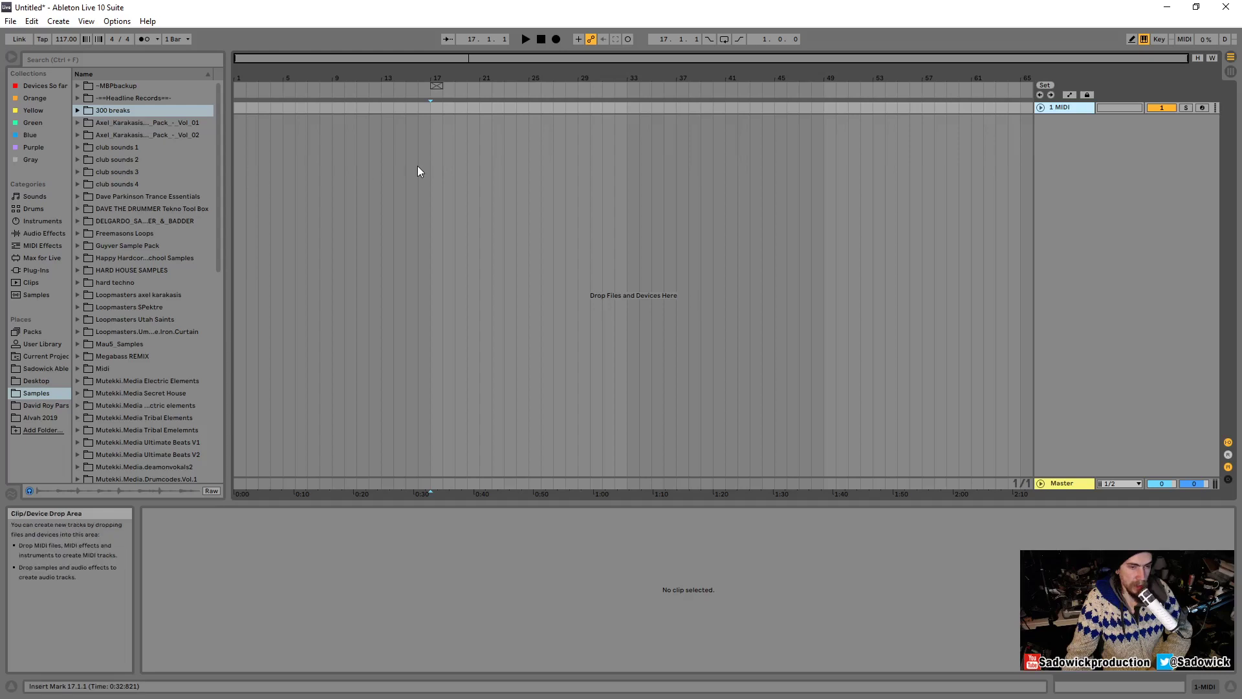
Expand the club sounds 1 folder, preview VEC1 Loops140 004.wav and collapse the VEC1 Loops folder.
click(77, 147)
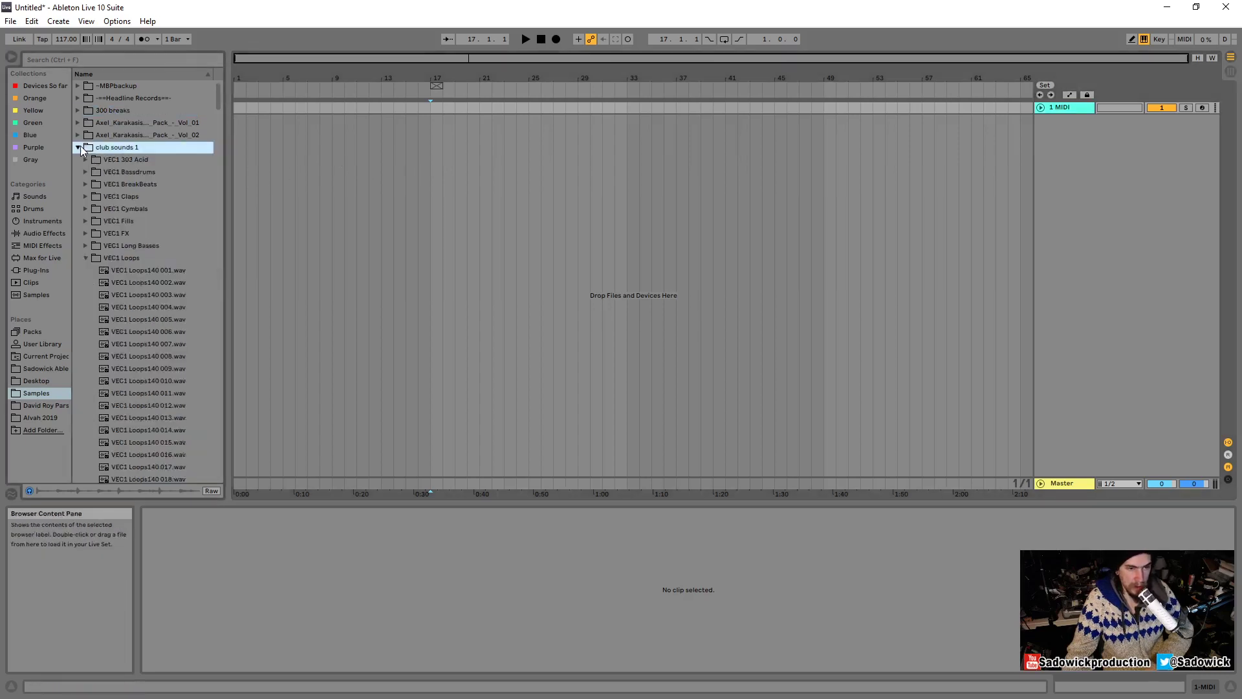
click(155, 307)
click(84, 258)
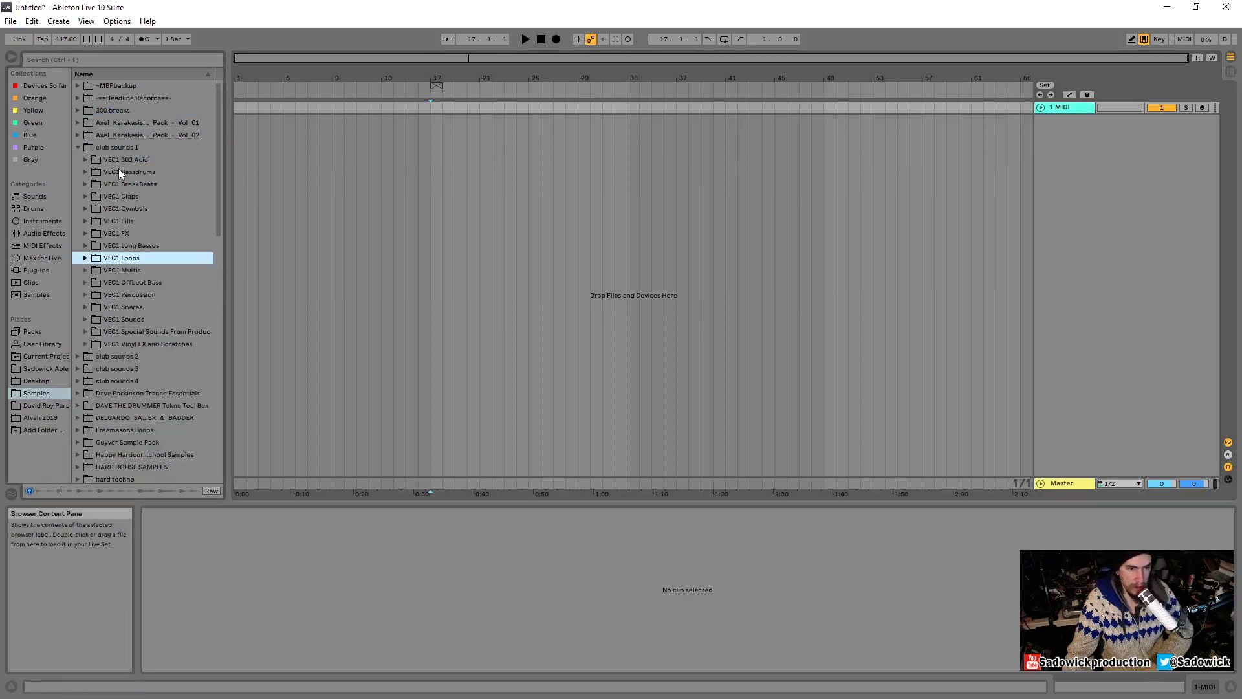
click(116, 208)
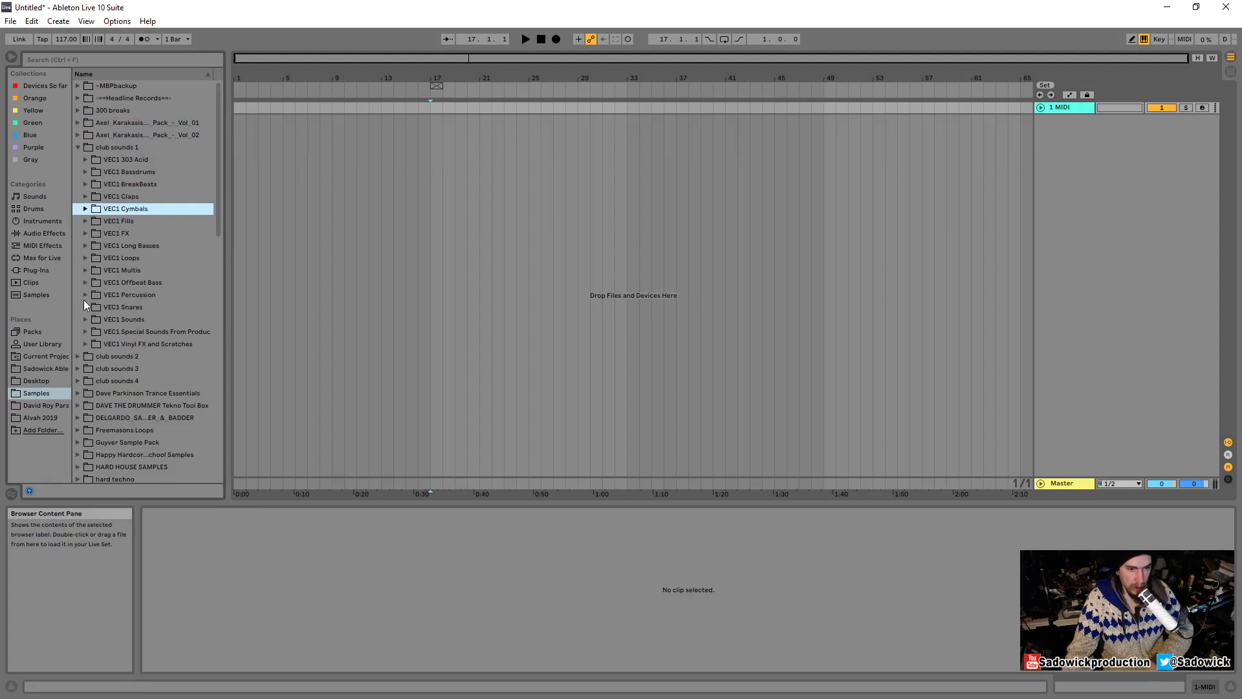
Audition samples in the VEC1 Percussion folder and place VEC1 Percussion 011.wav on a new audio track at bar 17.
click(85, 295)
click(132, 314)
key(Down)
key(Down)
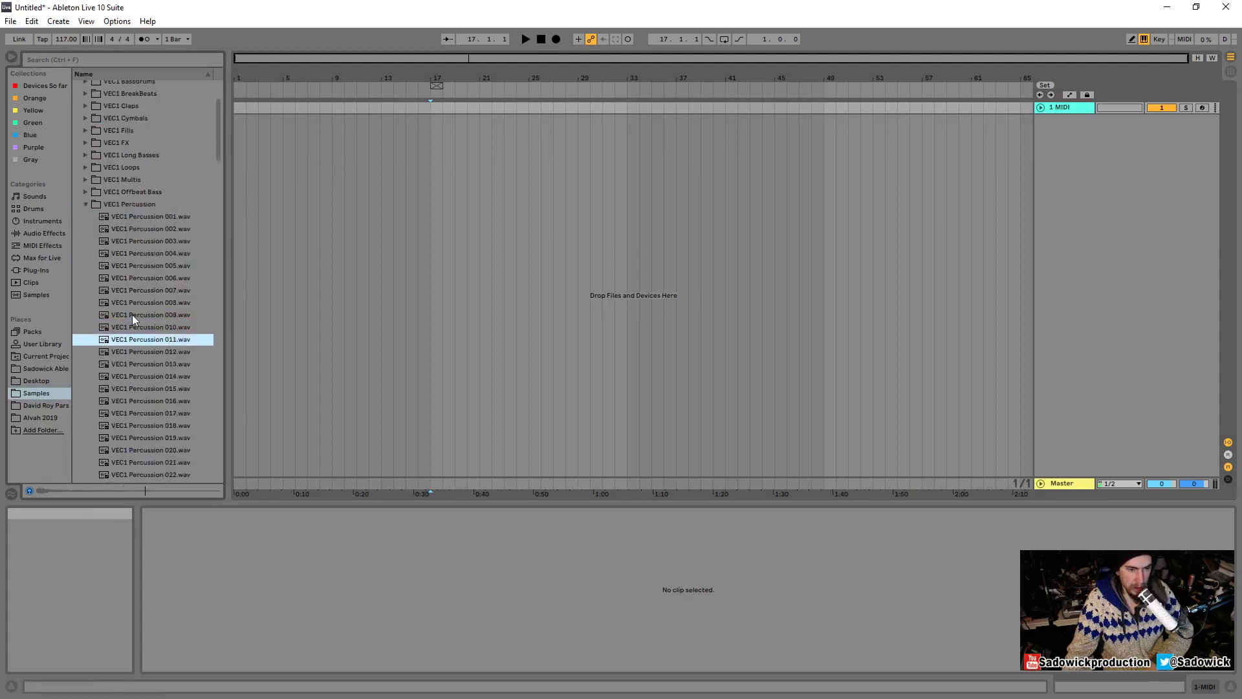
drag(136, 339, 432, 124)
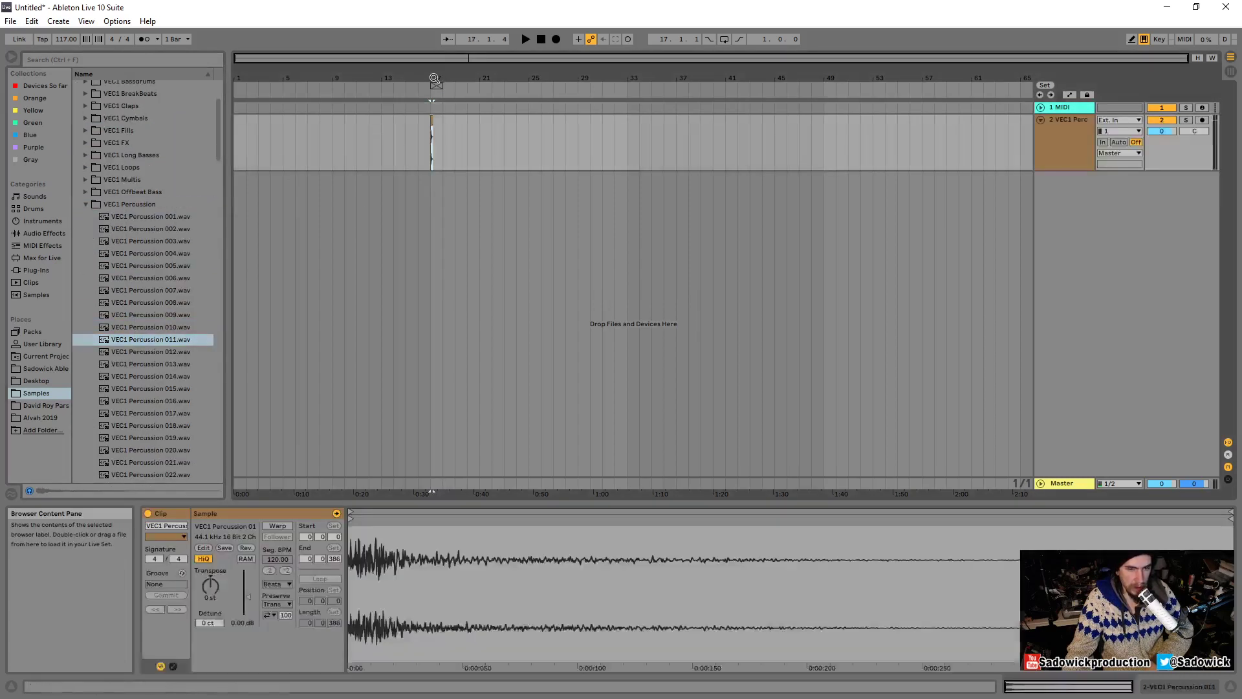
Play back the one-shot percussion clip at bar 17 in the arrangement.
drag(434, 78, 414, 131)
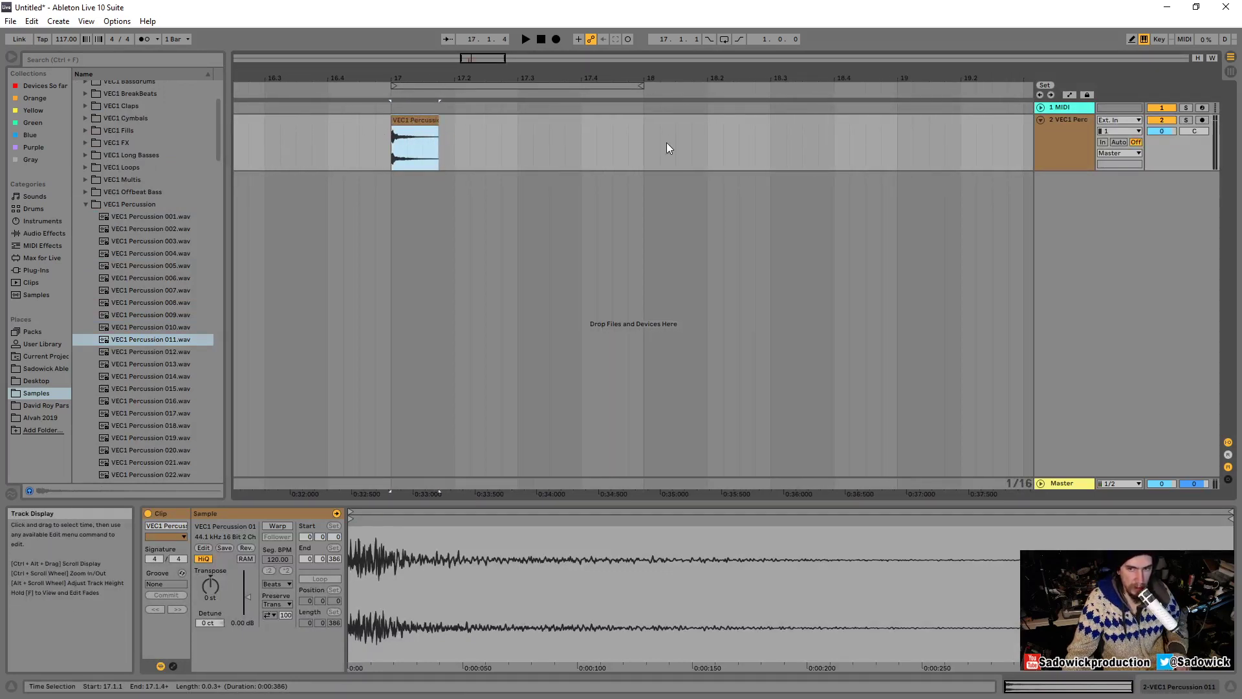
key(space)
key(space)
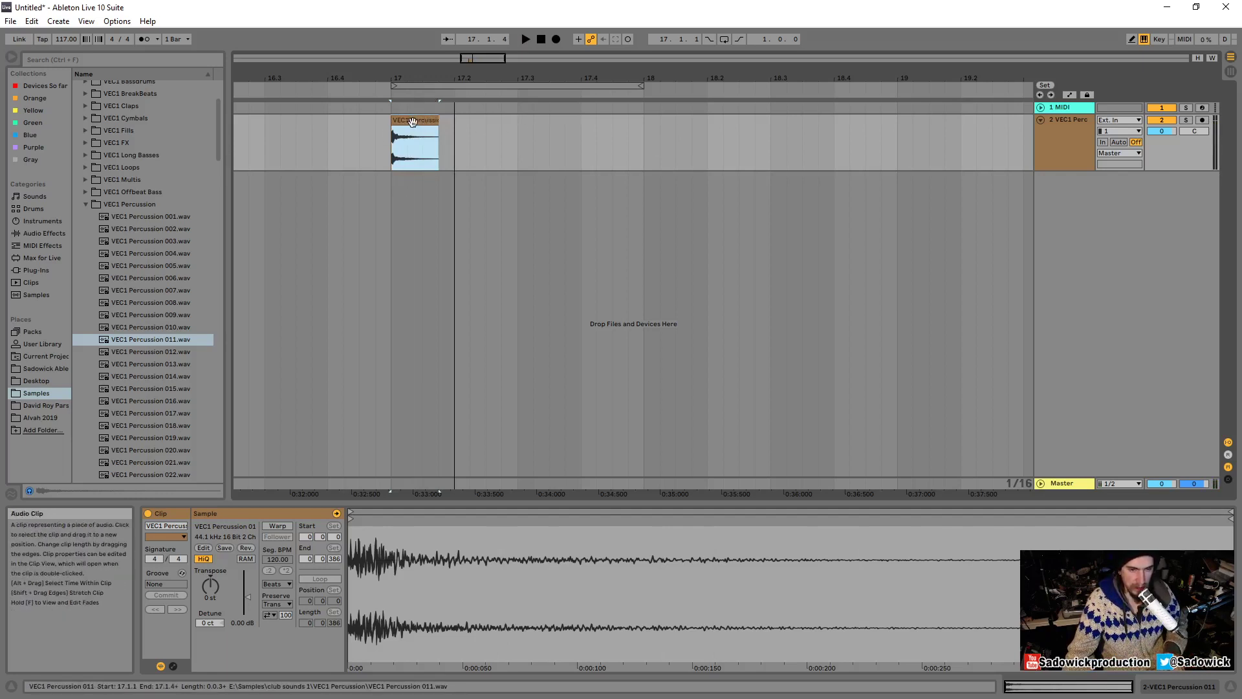
key(space)
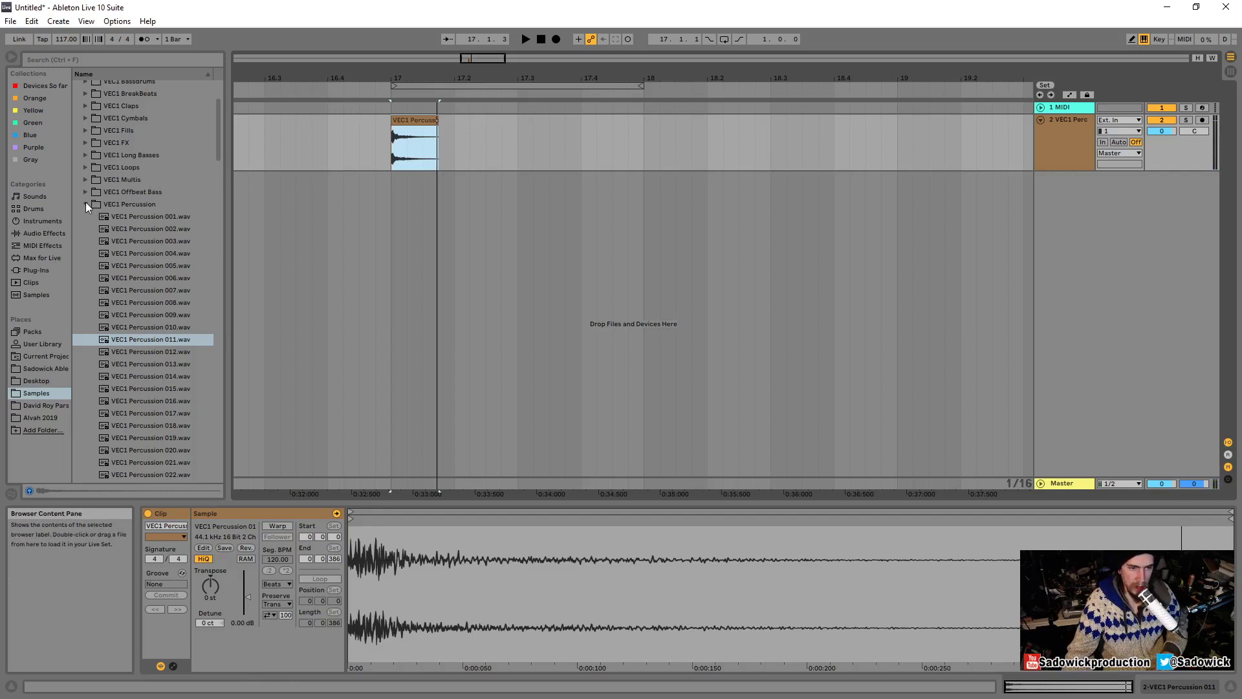
Audition a range of samples in the VEC1 Loops folder, ending with VEC1 Loops140 037.wav.
click(85, 167)
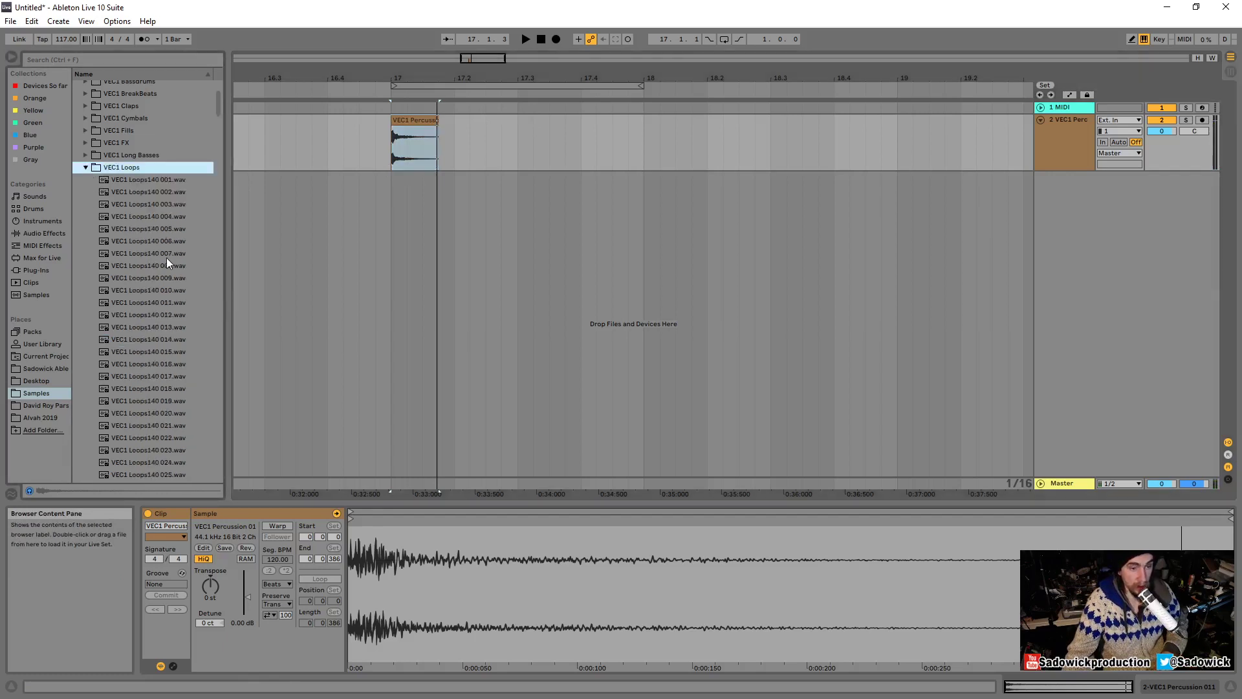
scroll(165, 258, down, 3)
click(154, 359)
click(149, 384)
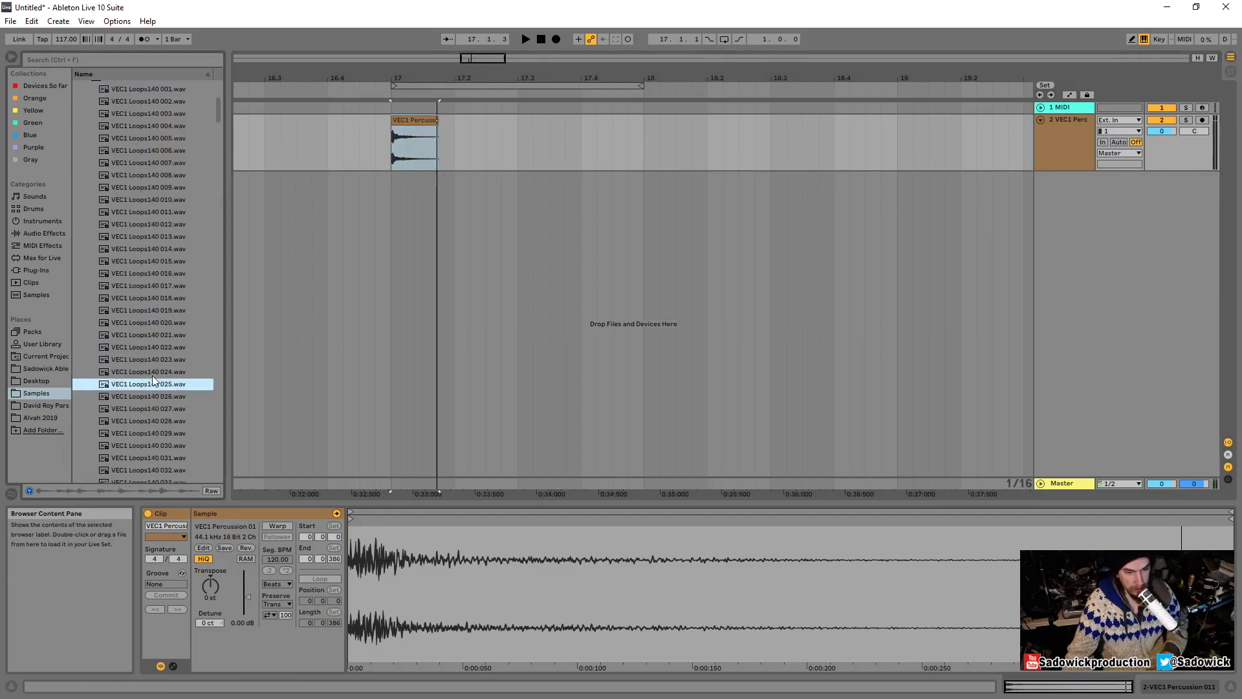
scroll(148, 378, down, 3)
click(123, 291)
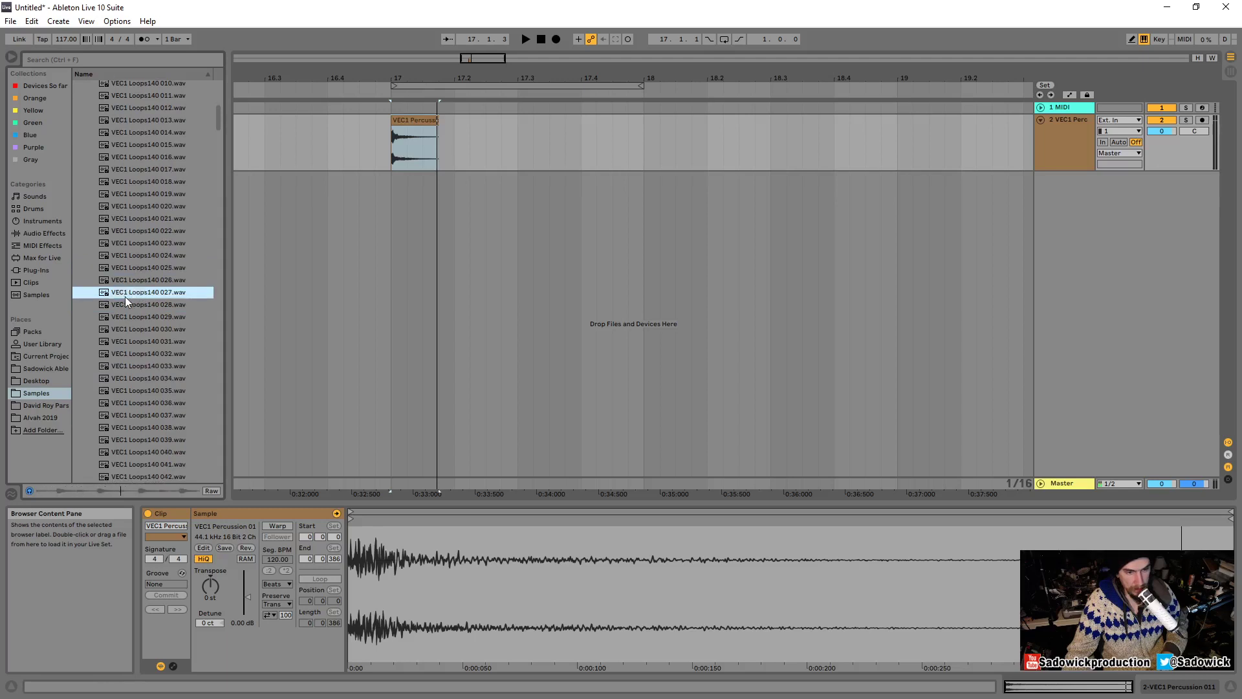
click(130, 305)
click(137, 340)
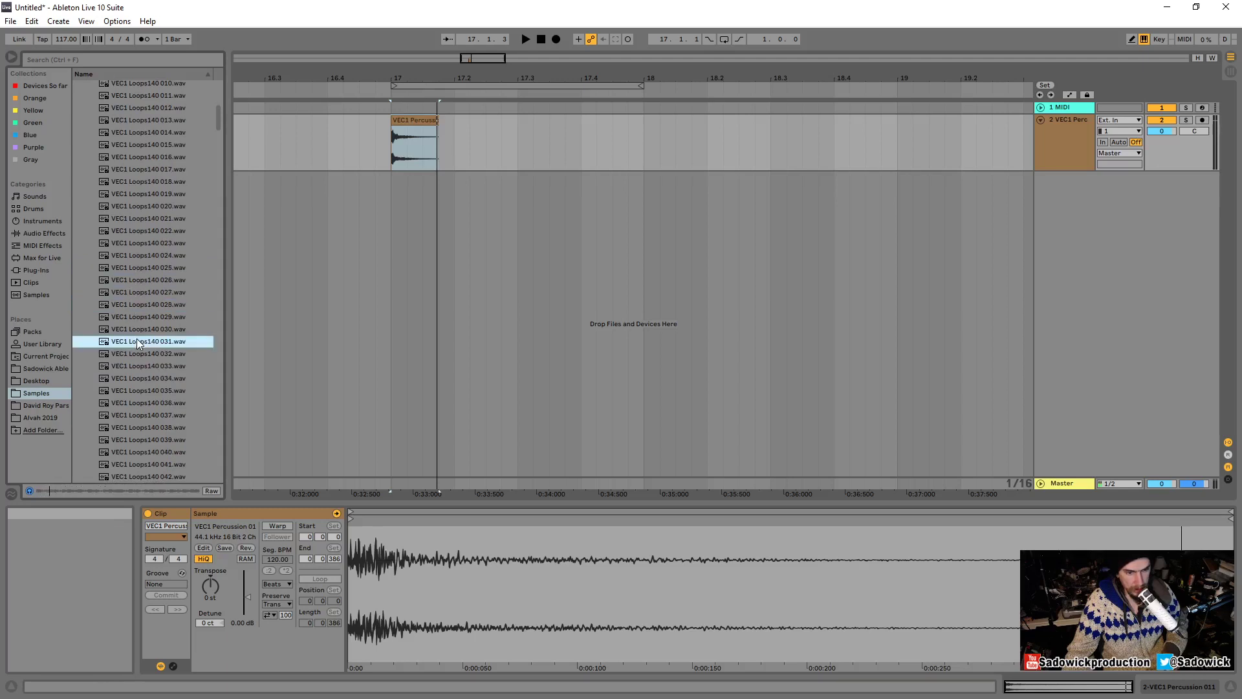
click(136, 390)
click(138, 418)
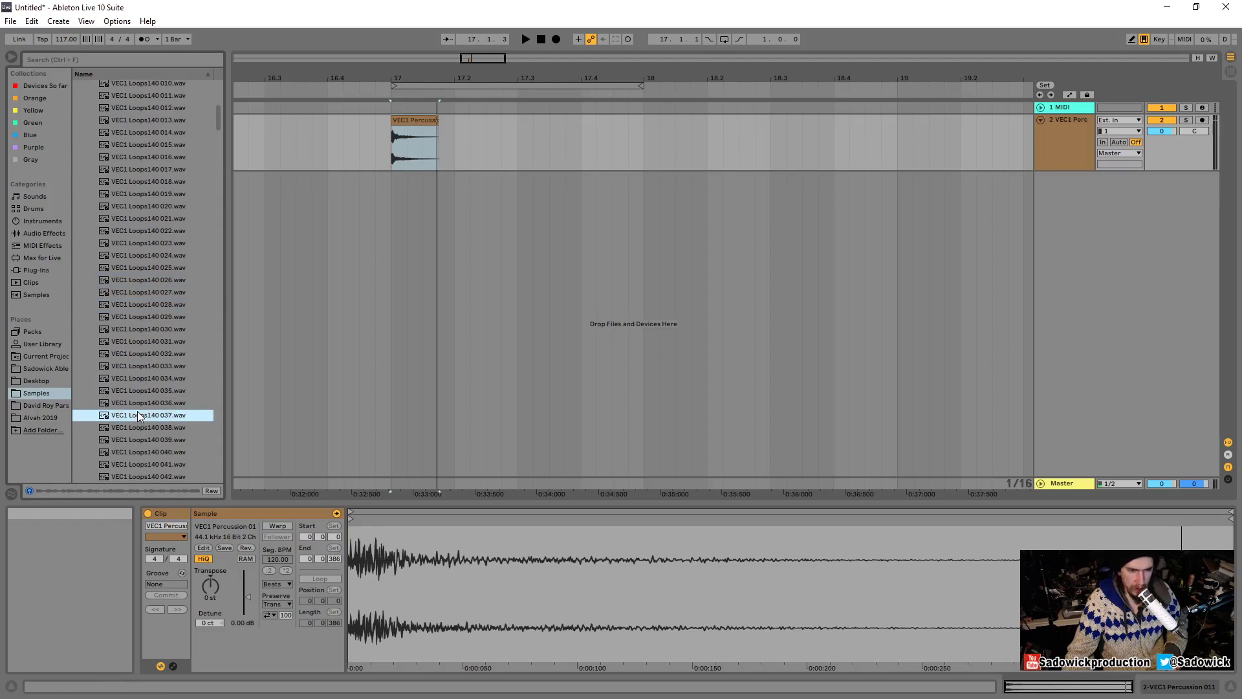
Place VEC1 Loops140 037.wav on a new audio track at bar 17 and make that track taller.
drag(138, 418, 434, 231)
drag(1186, 221, 1187, 286)
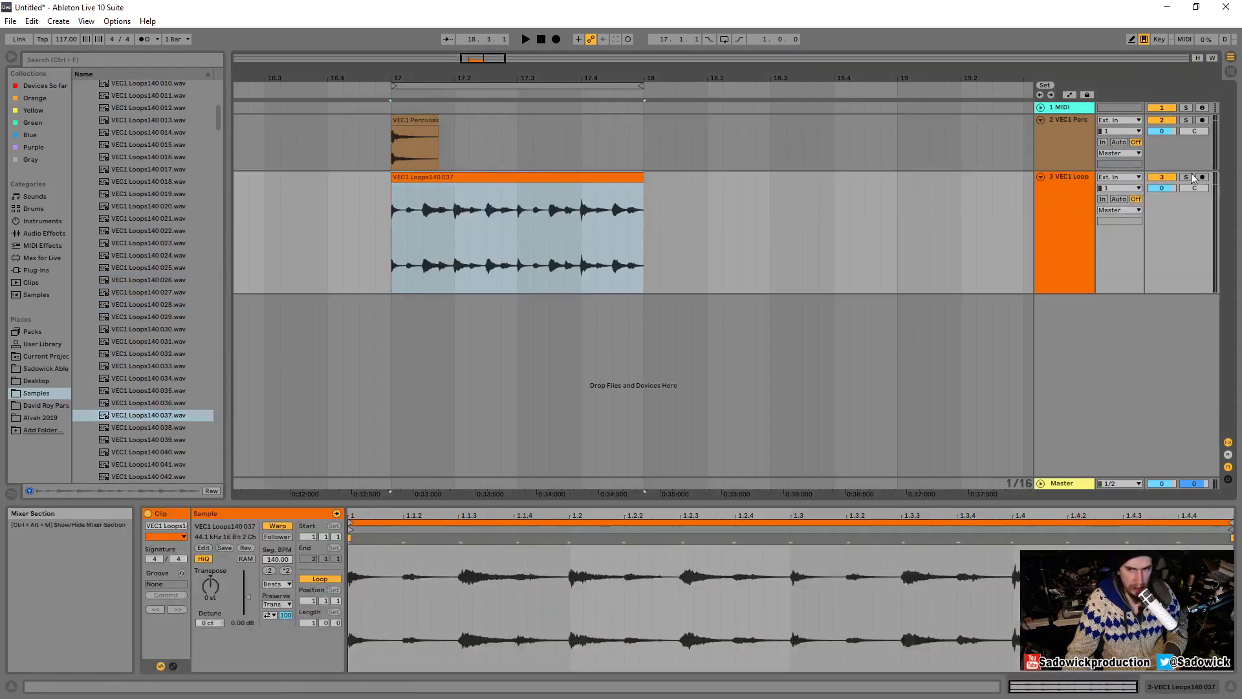
Solo the VEC1 Loops140 037 track and play its clip from bar 17.
click(1186, 177)
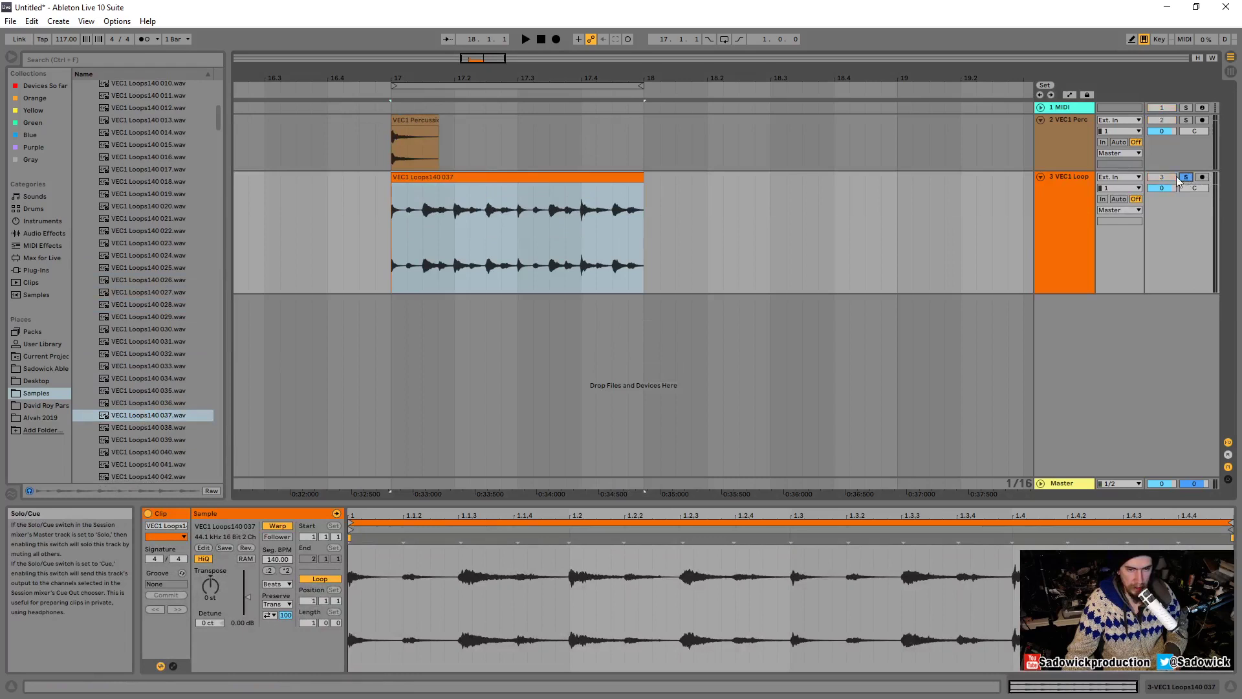
click(506, 178)
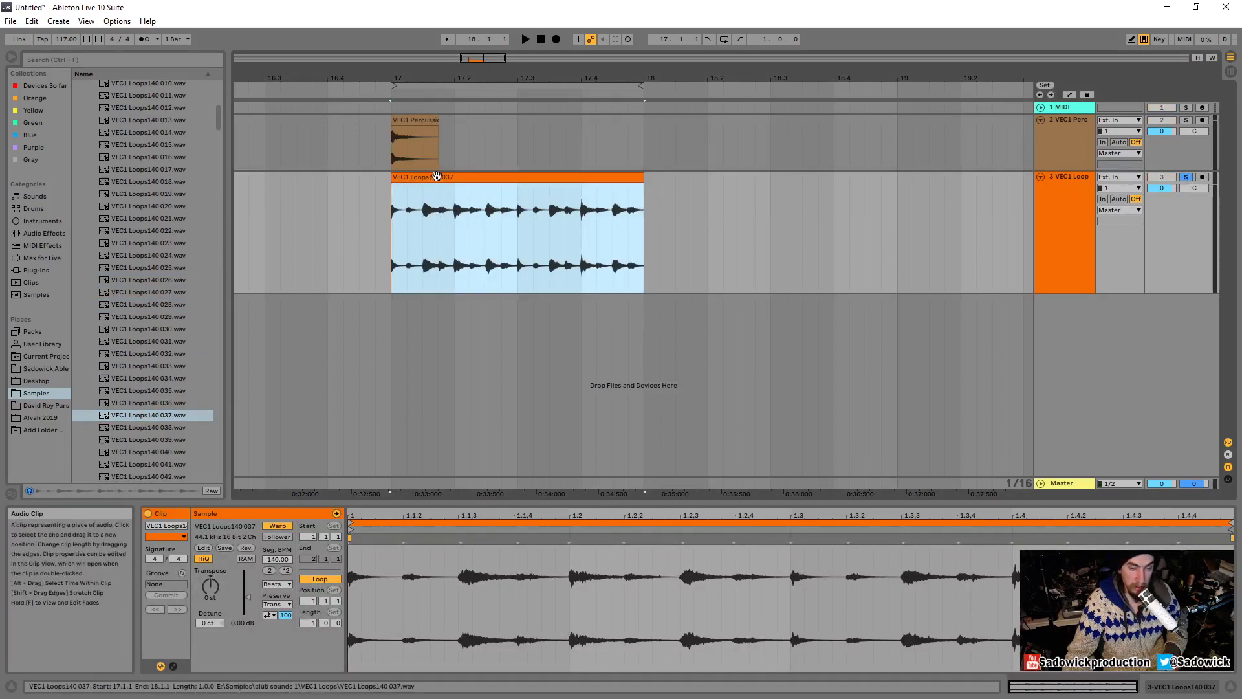
key(space)
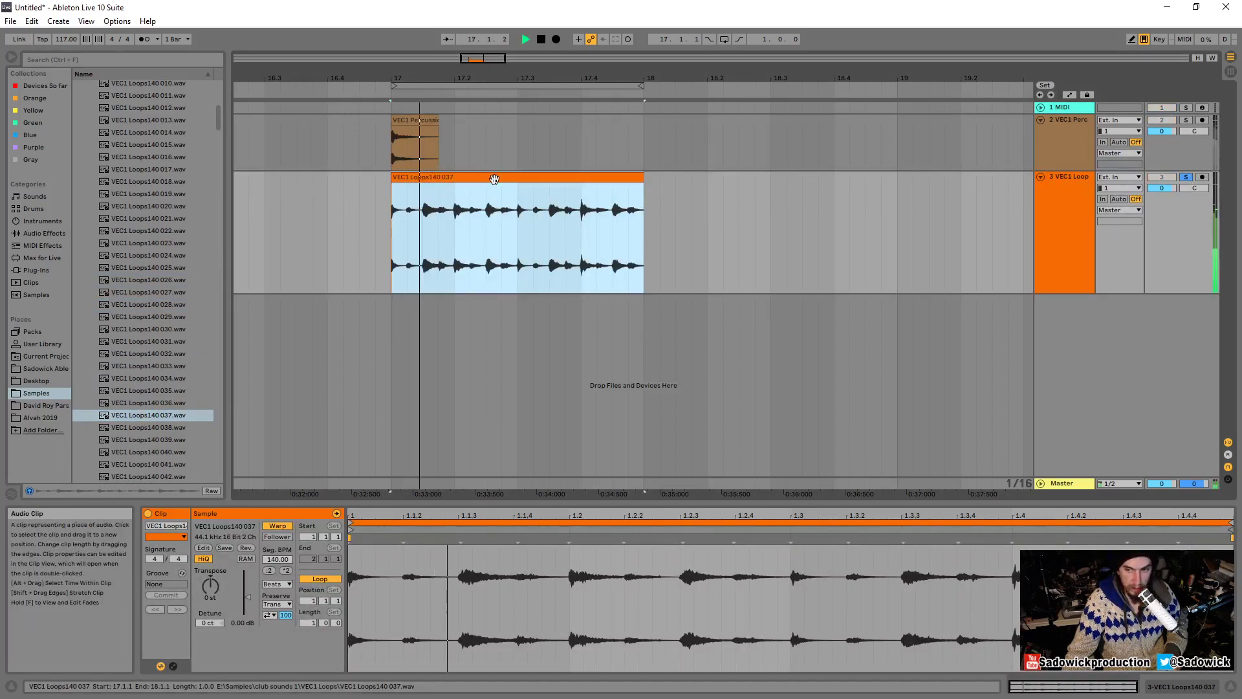
key(space)
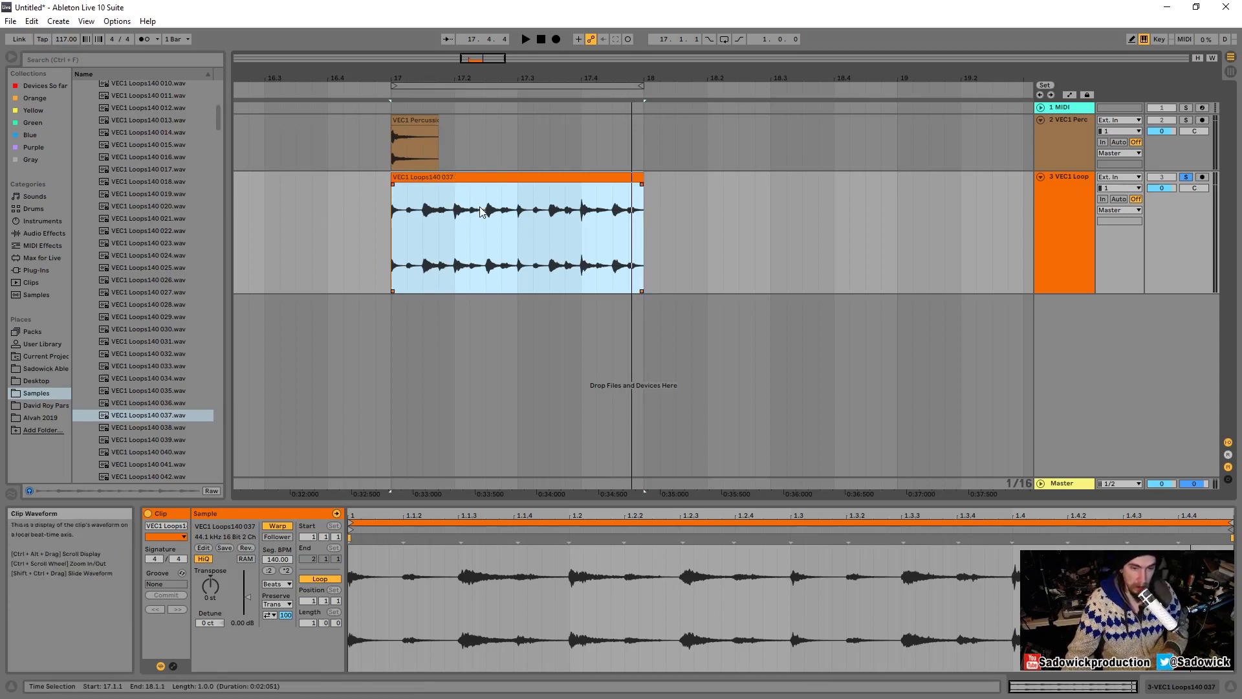
Activate the arrangement loop over the VEC1 Loops140 037 clip and play it back on repeat.
right_click(474, 178)
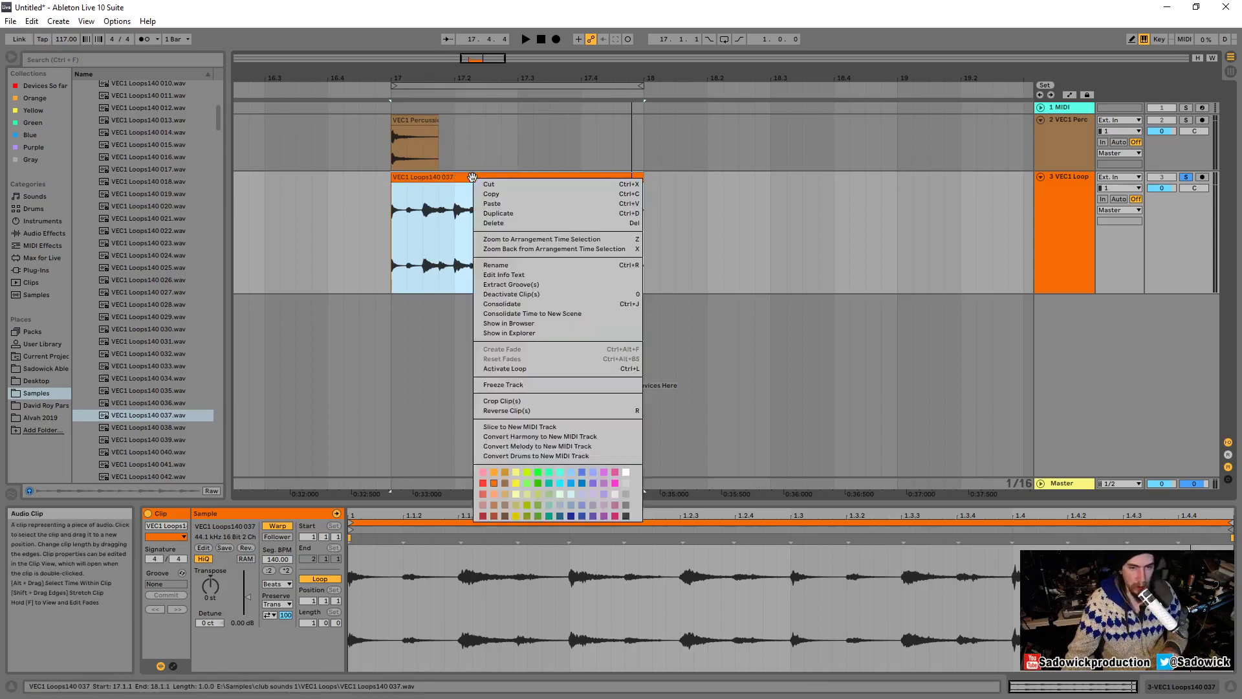
click(538, 368)
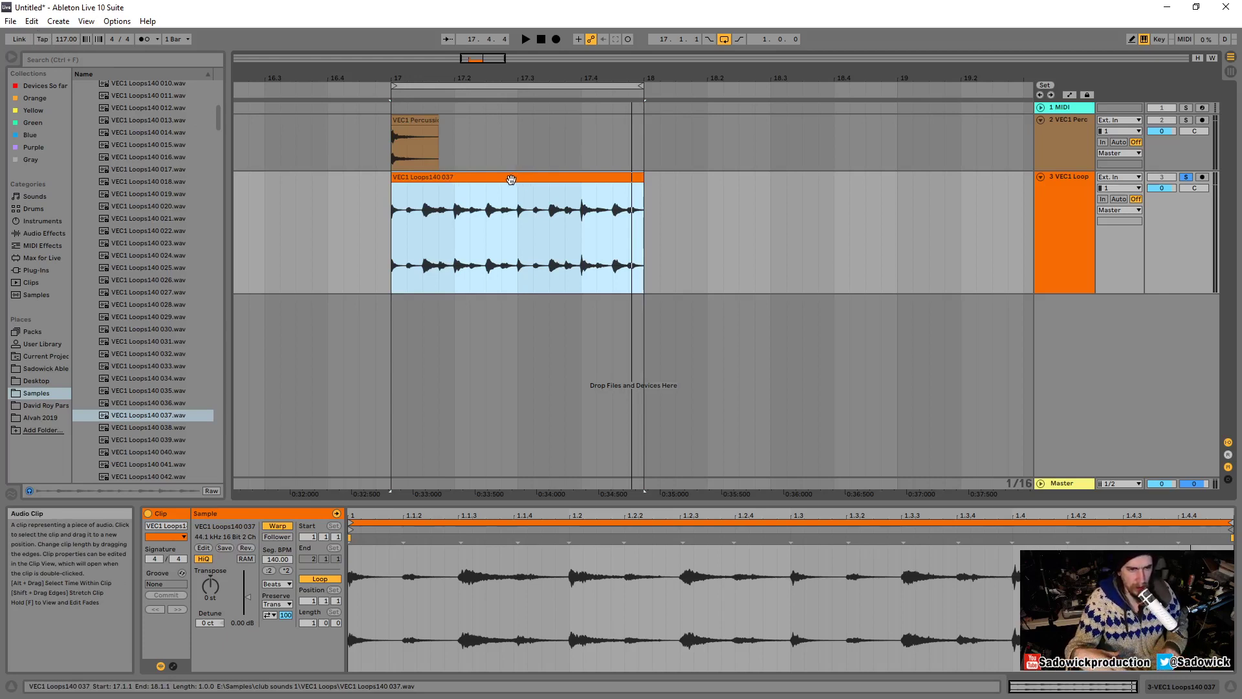
key(space)
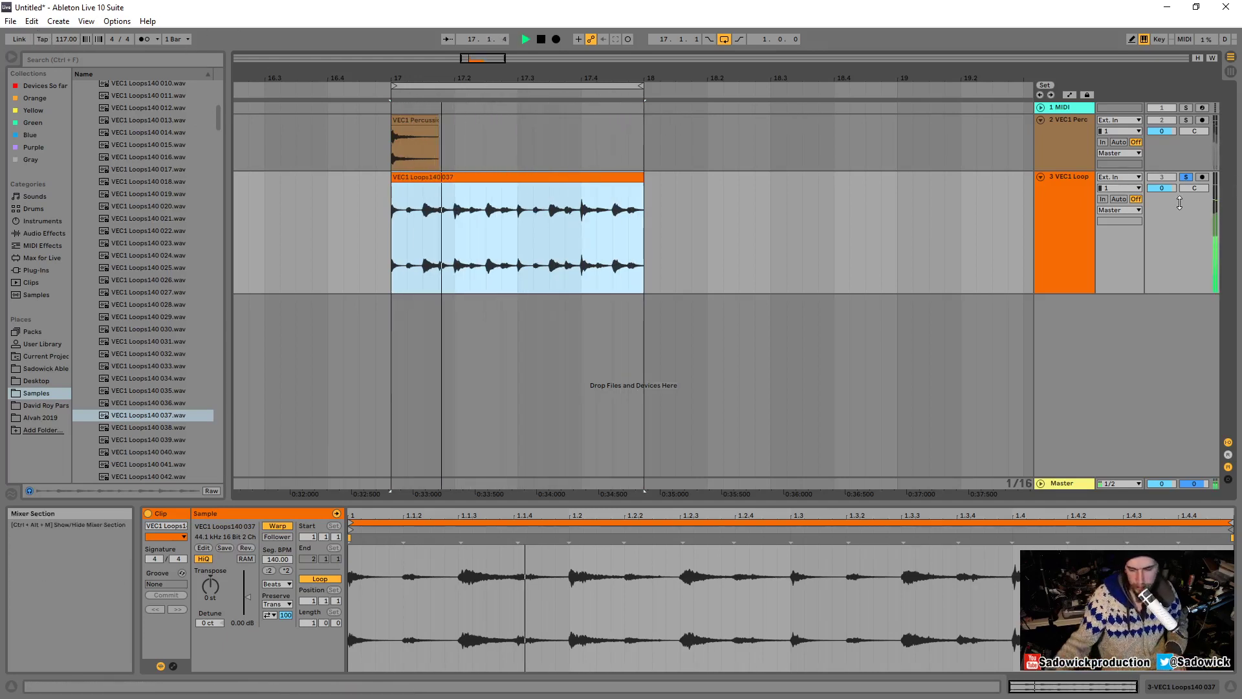
key(space)
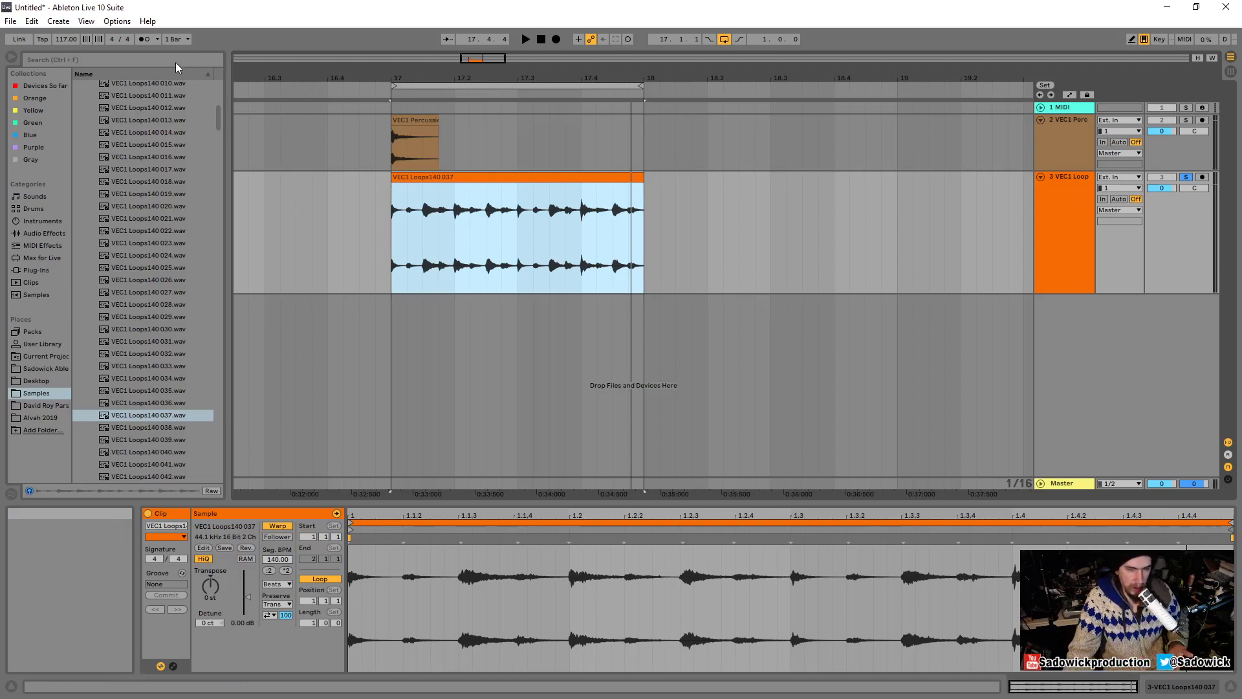
Compare the Warp settings of the VEC1 Percussion 011 and VEC1 Loops140 037 clips.
drag(419, 77, 409, 122)
click(409, 120)
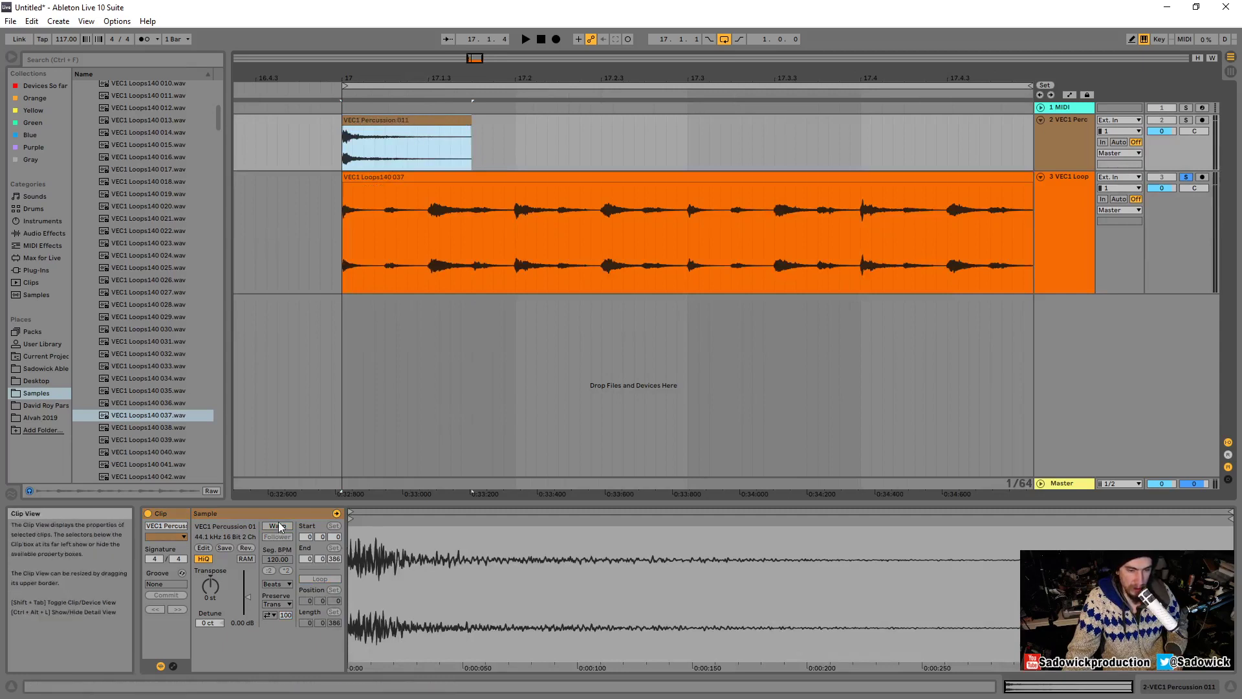
click(386, 179)
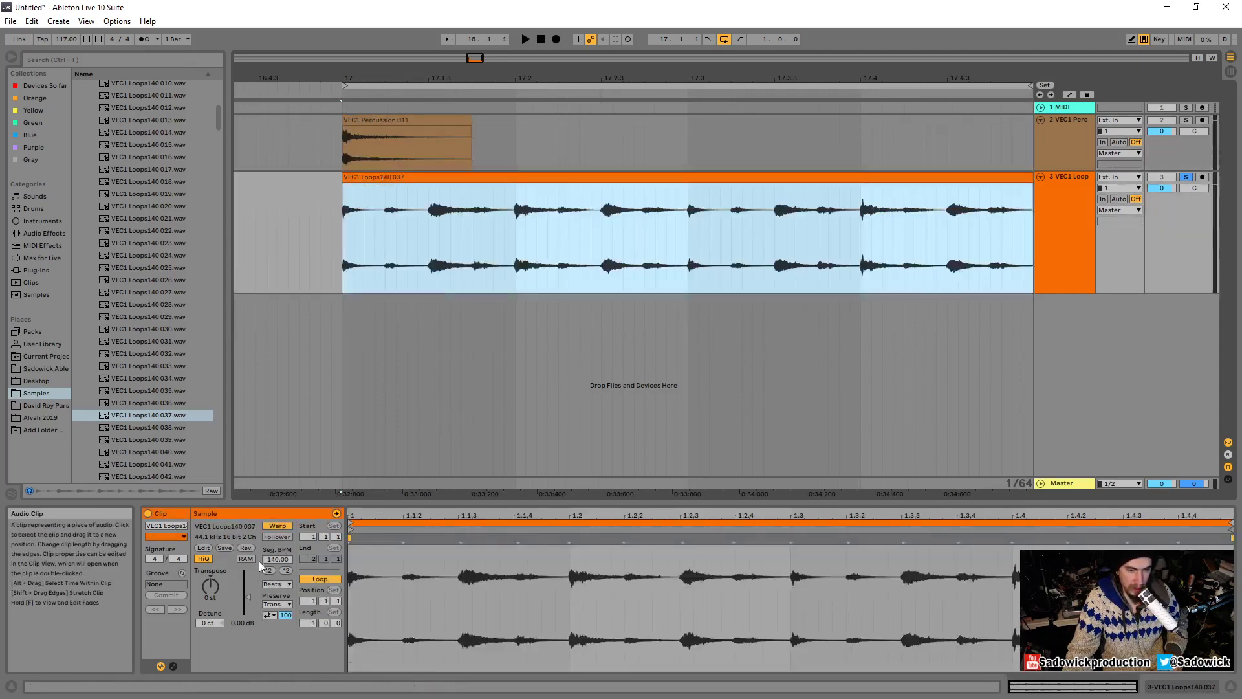
click(388, 120)
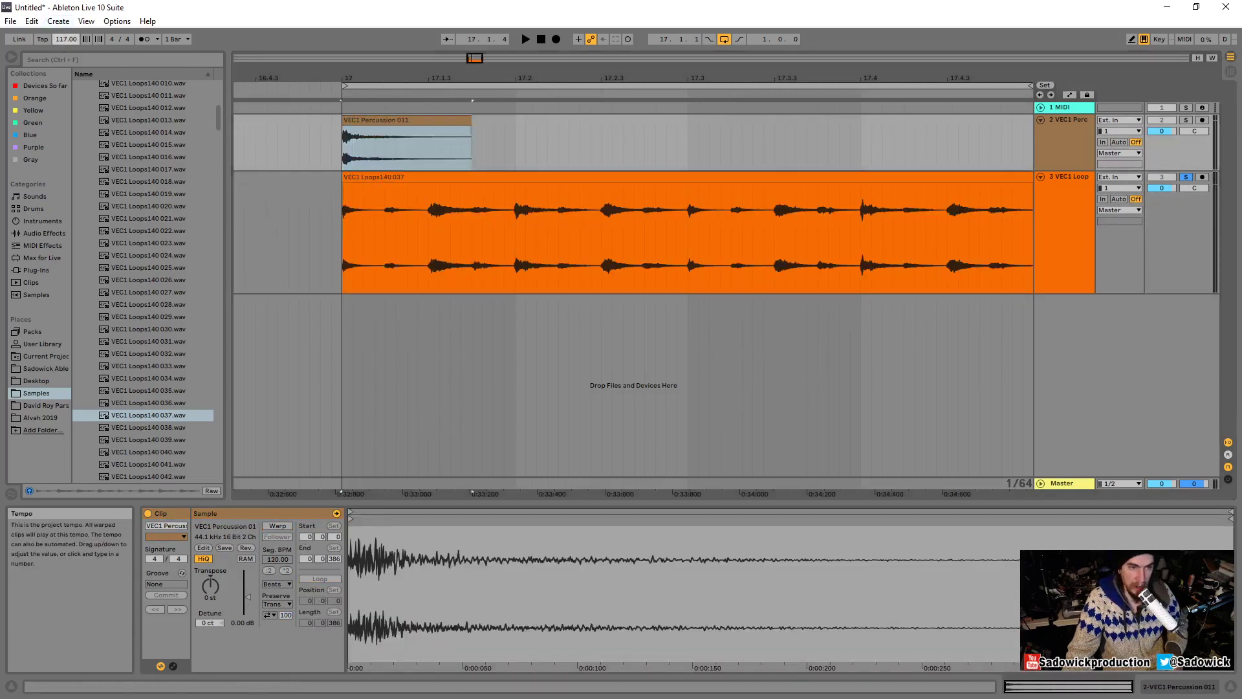
Set the project tempo to 170 BPM and turn off Warp for the VEC1 Loops140 037 clip.
drag(66, 39, 66, 13)
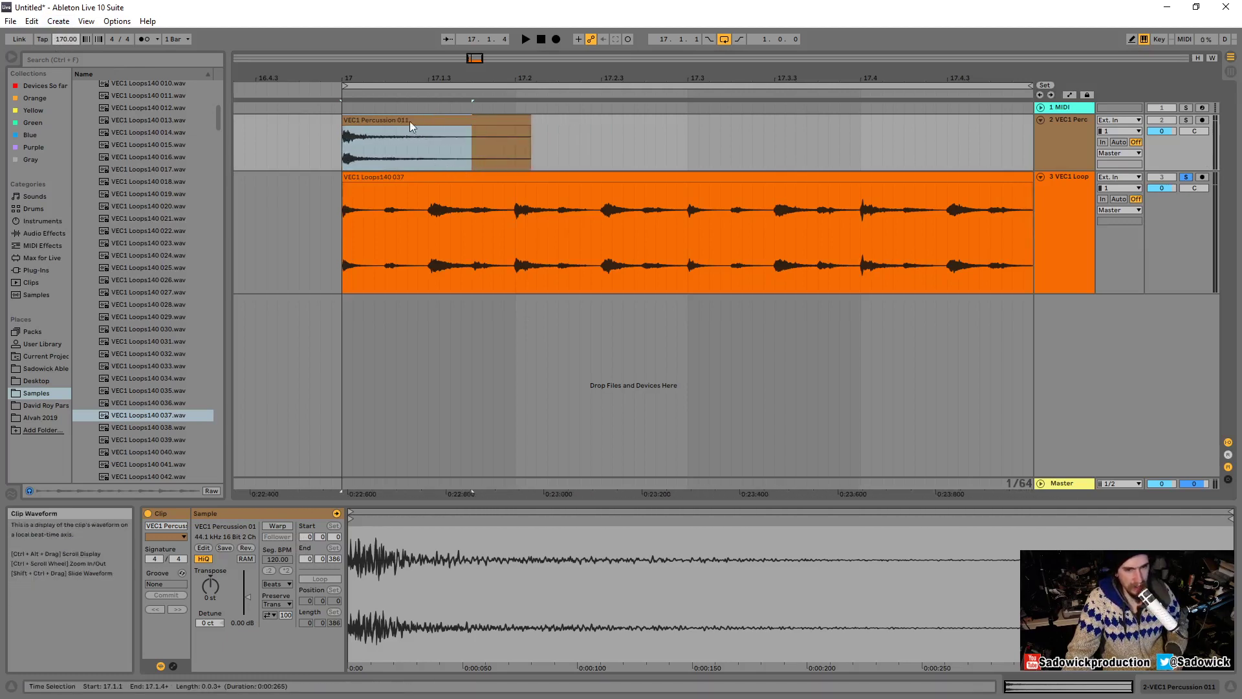
drag(380, 76, 356, 40)
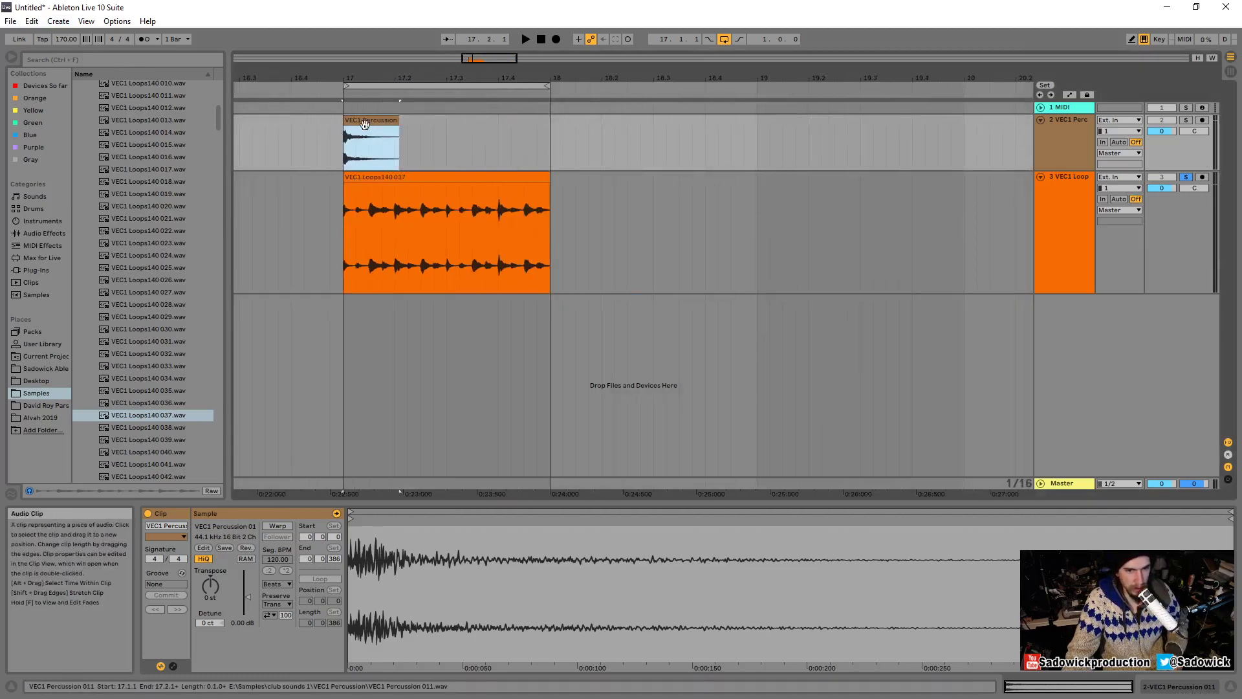
click(411, 195)
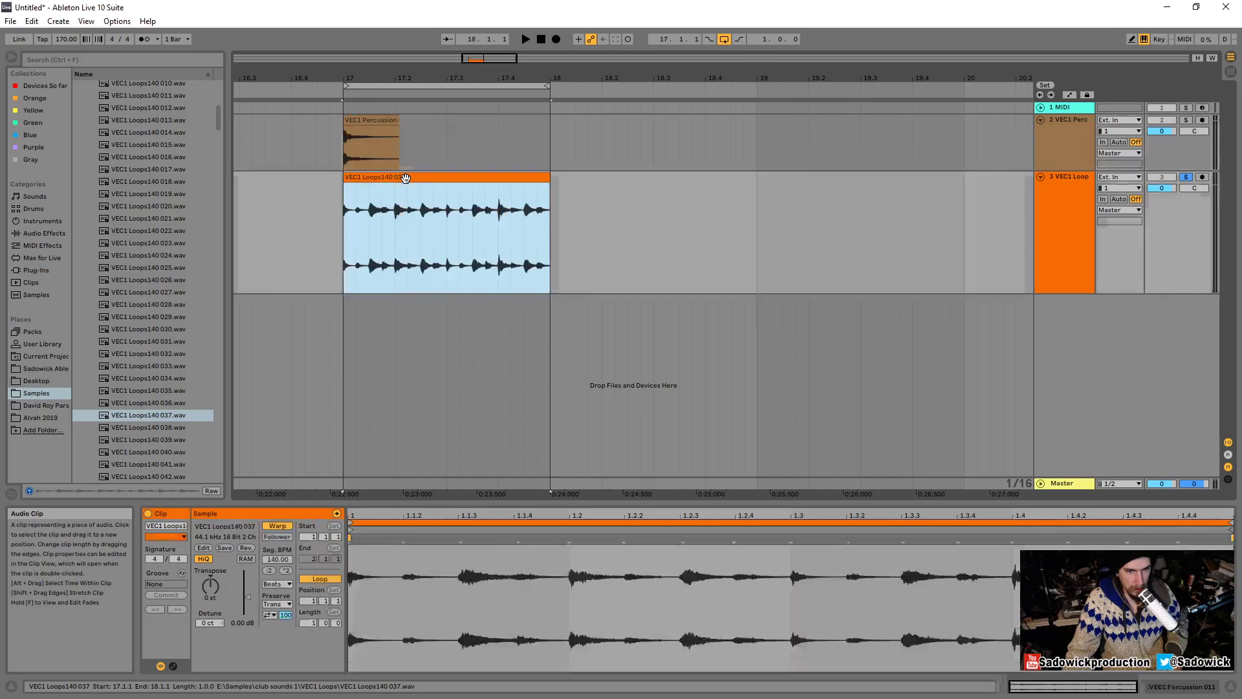
click(278, 526)
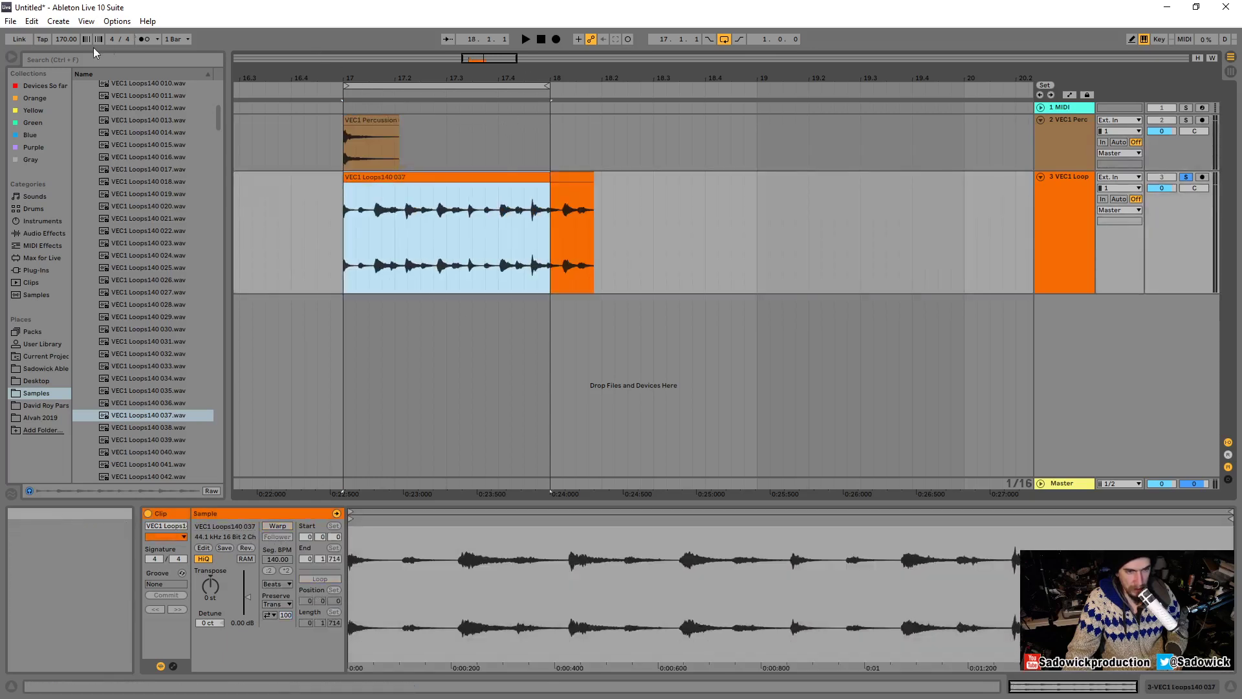
Raise the project tempo in two stages, to 181 BPM and to 190 BPM, with the loop clip unwarped.
drag(71, 42, 71, 36)
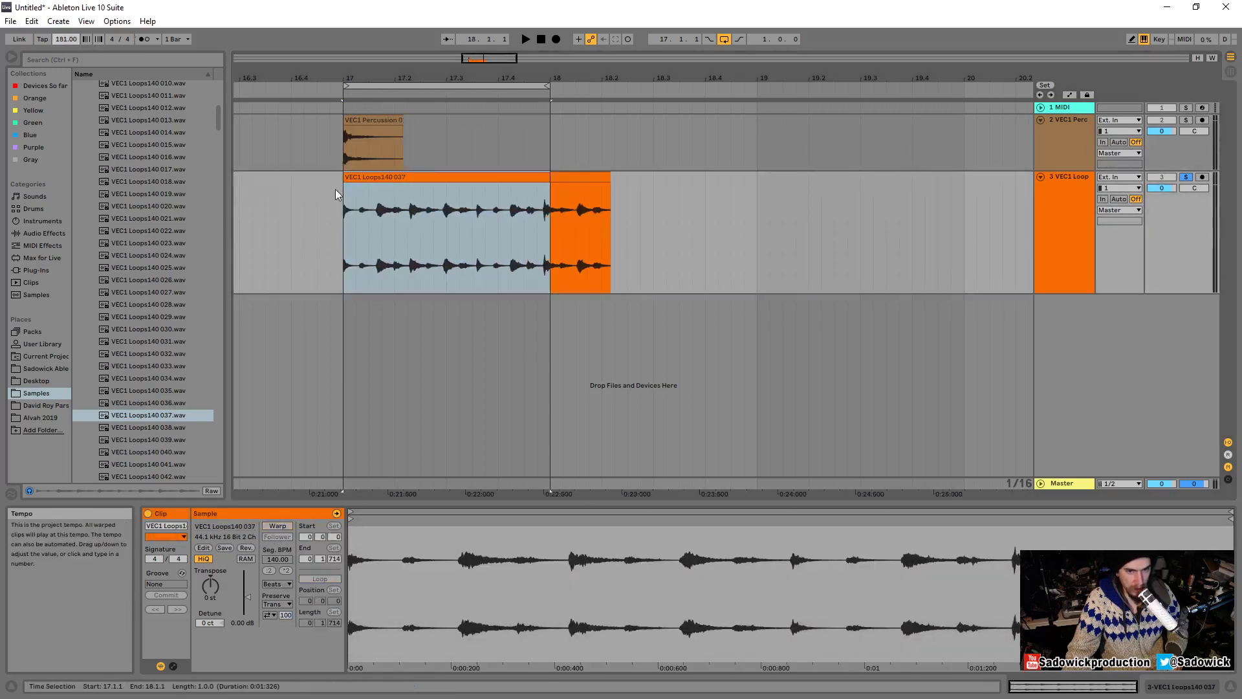
drag(336, 195, 547, 211)
click(484, 170)
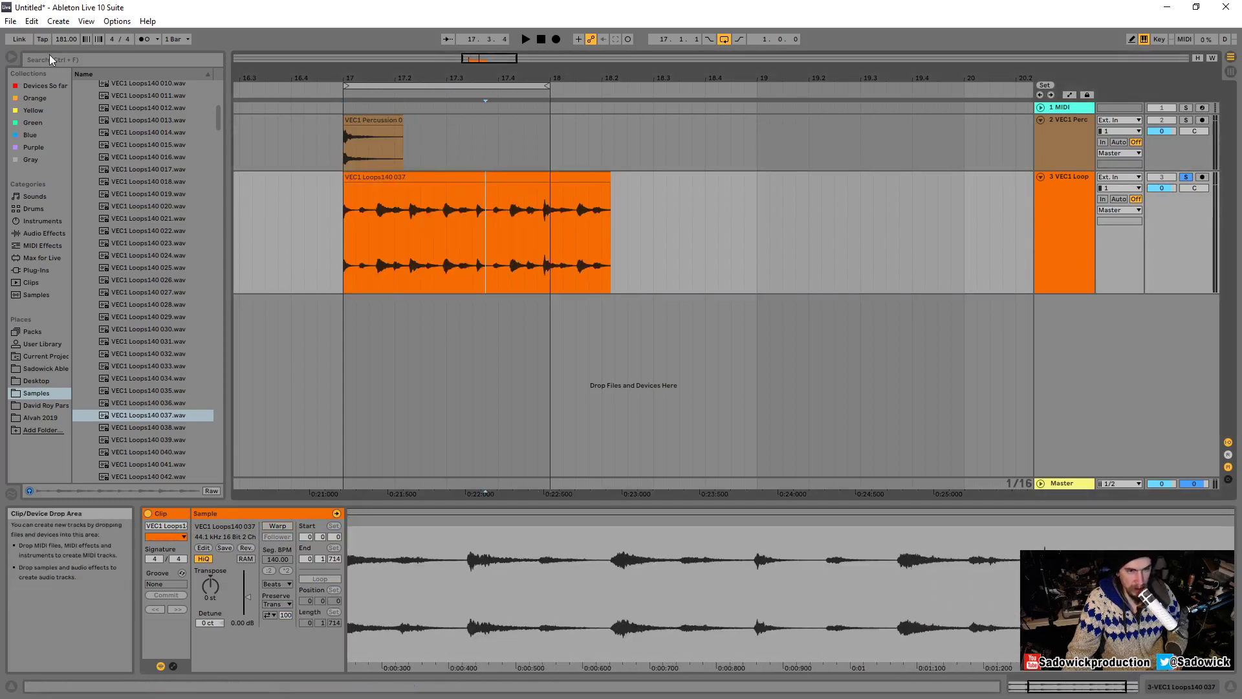
mouse_move(66, 39)
mouse_down()
mouse_move(65, 64)
mouse_move(65, 27)
mouse_move(65, 63)
mouse_move(65, 39)
mouse_up()
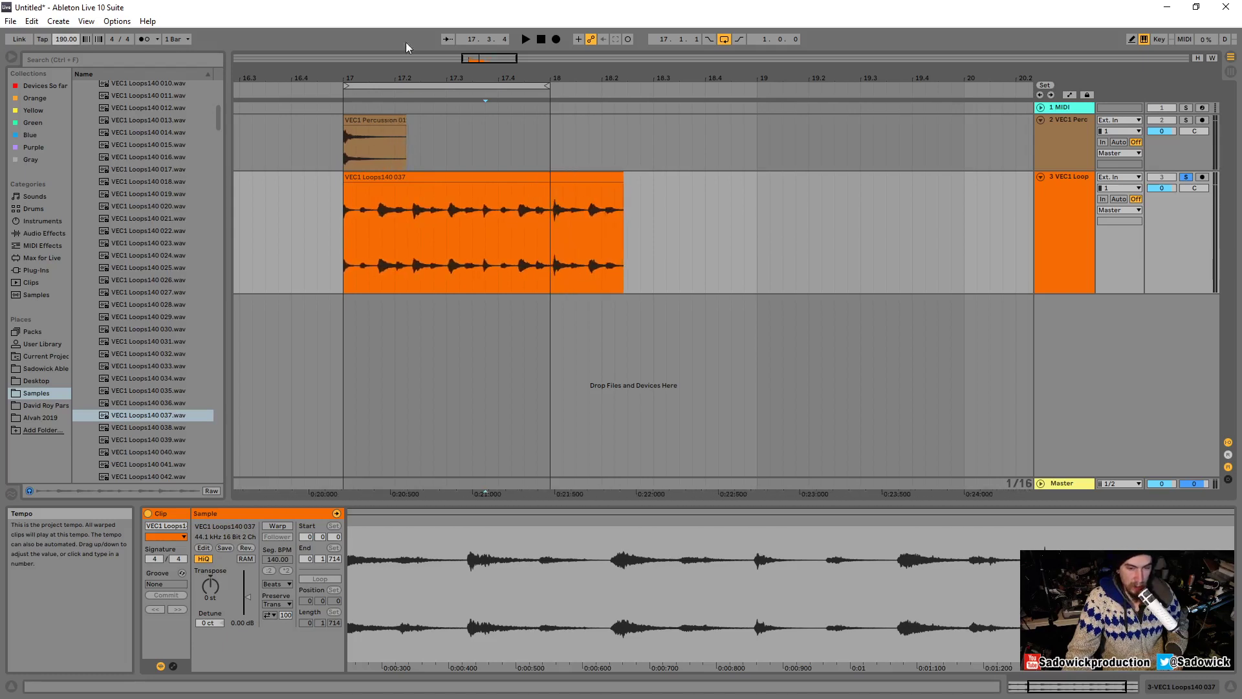
Play the unwarped VEC1 Loops140 037 clip, then undo both tempo raises and the Warp deactivation.
key(space)
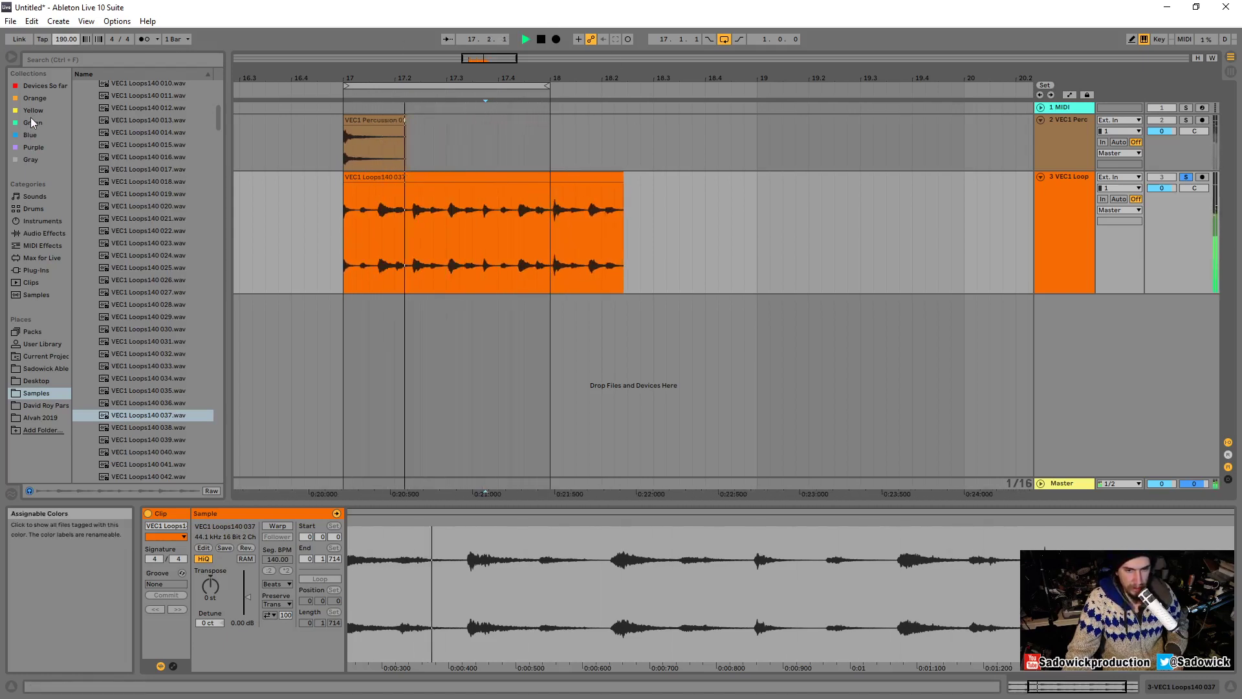
key(space)
click(463, 127)
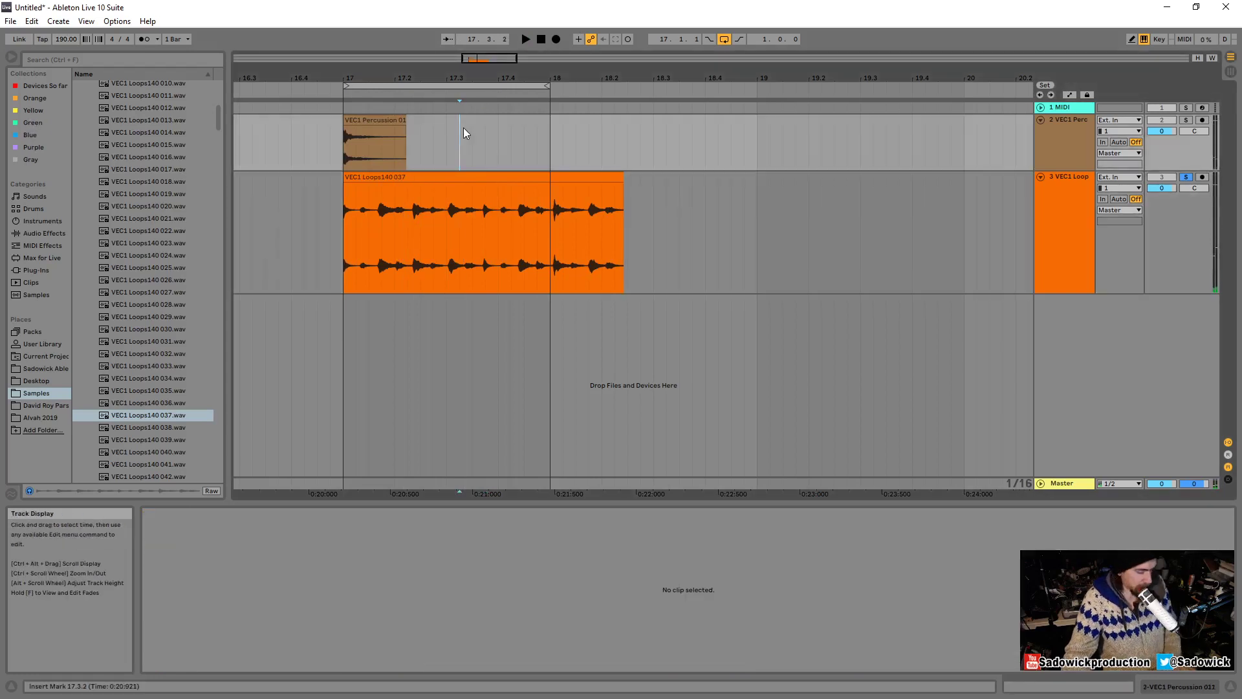
key(ctrl+z)
key(ctrl+z)
key(ctrl+z)
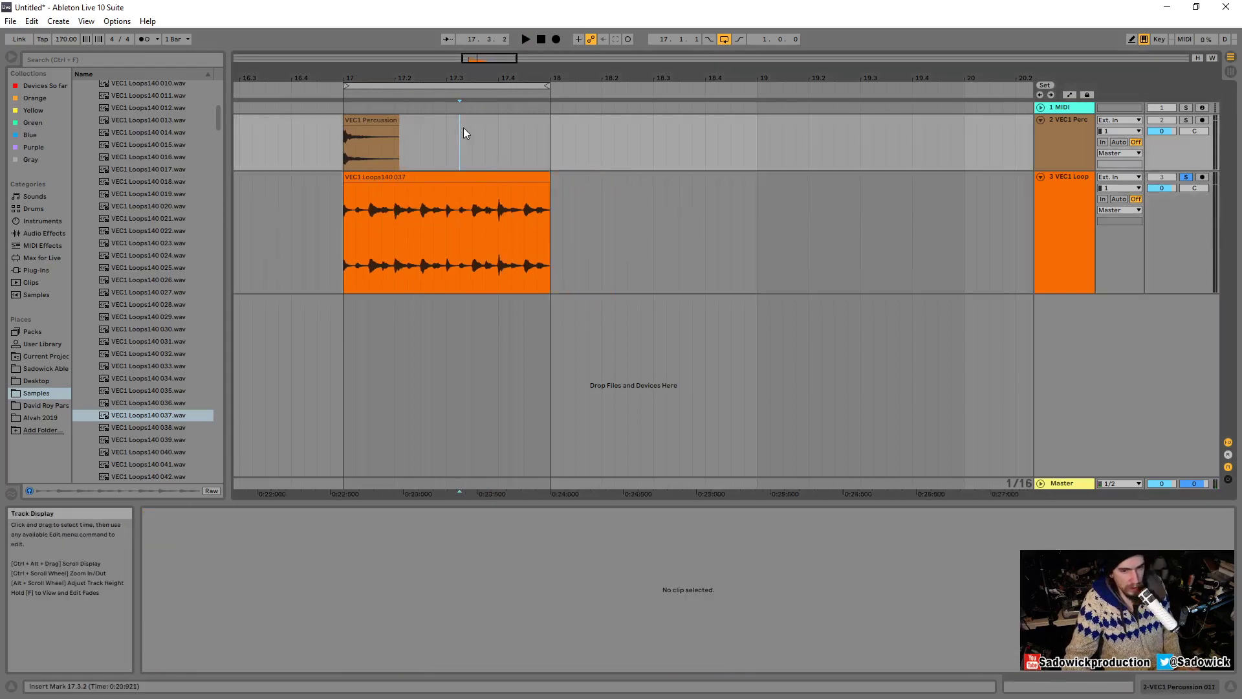
Check the Warp setting of the VEC1 Loops140 037 clip against that of the percussion one-shot.
click(450, 177)
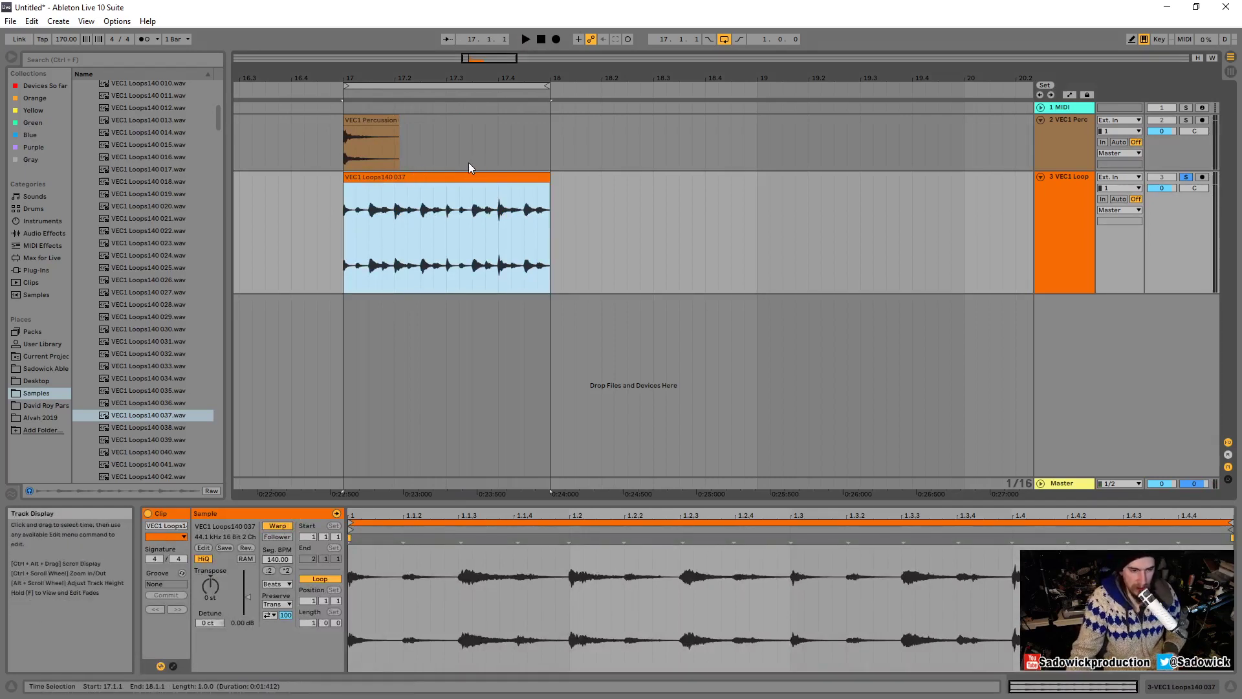
click(387, 123)
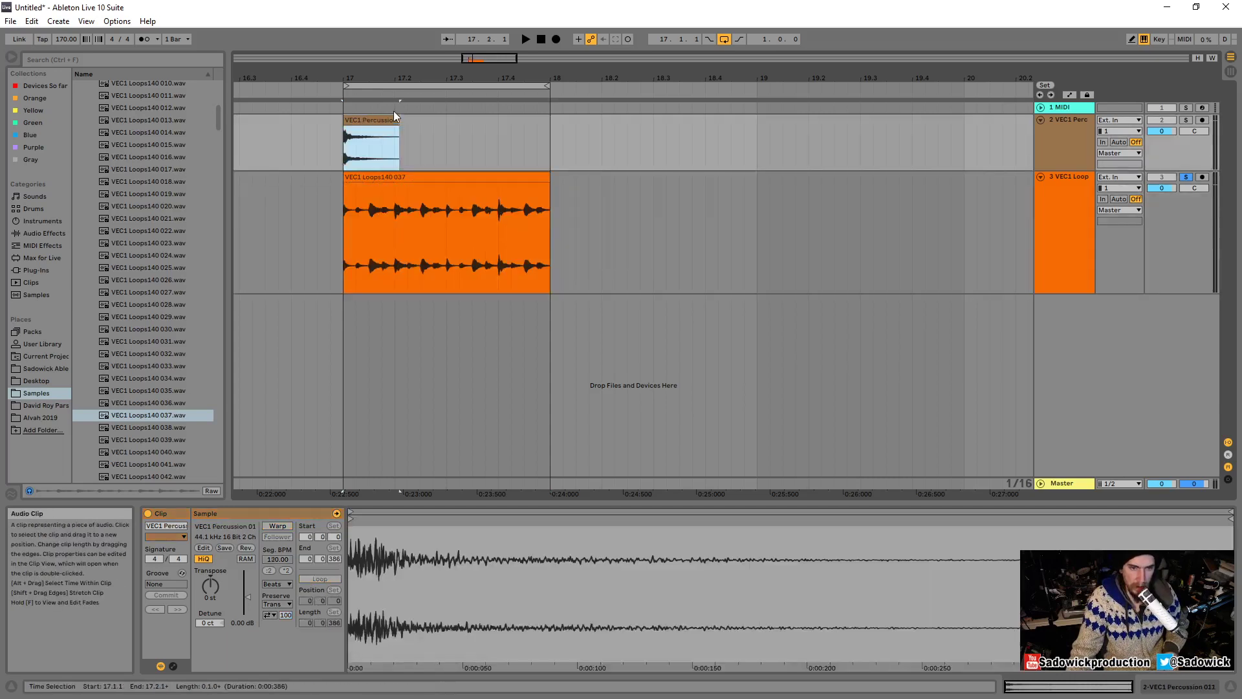
click(390, 176)
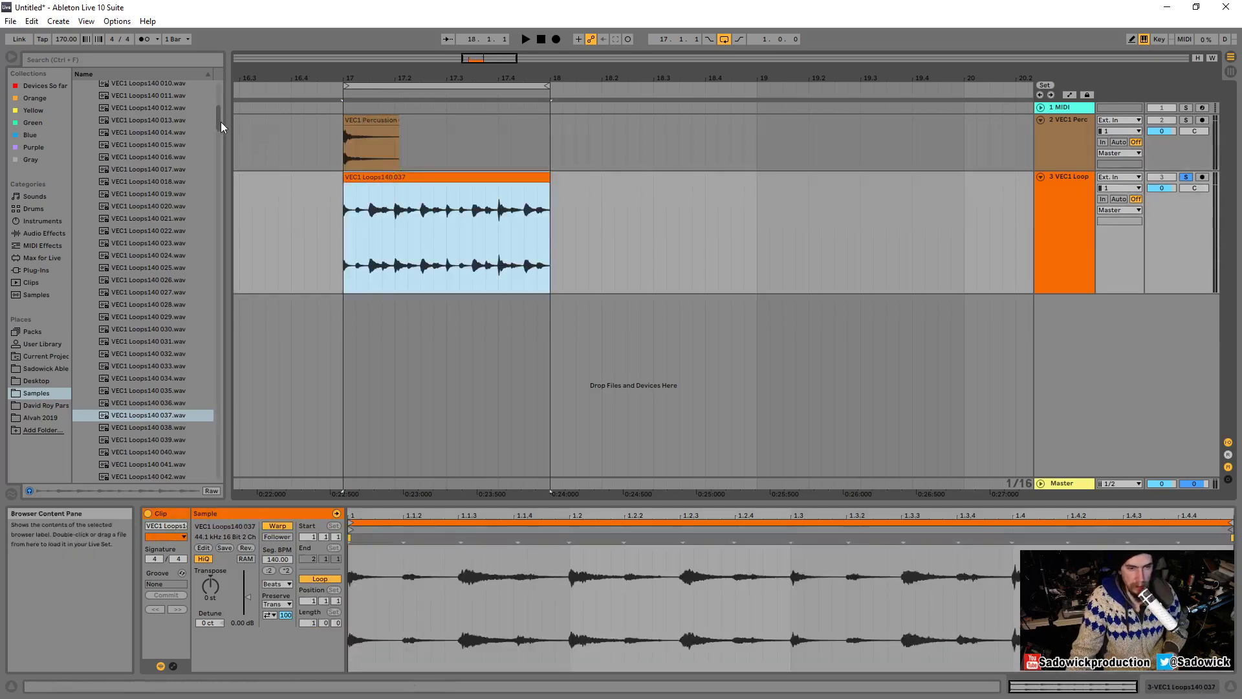
Collapse the club sounds 1 folder and add 01 - Track01.flac from the 300 breaks folder to a new audio track.
drag(220, 121, 222, 95)
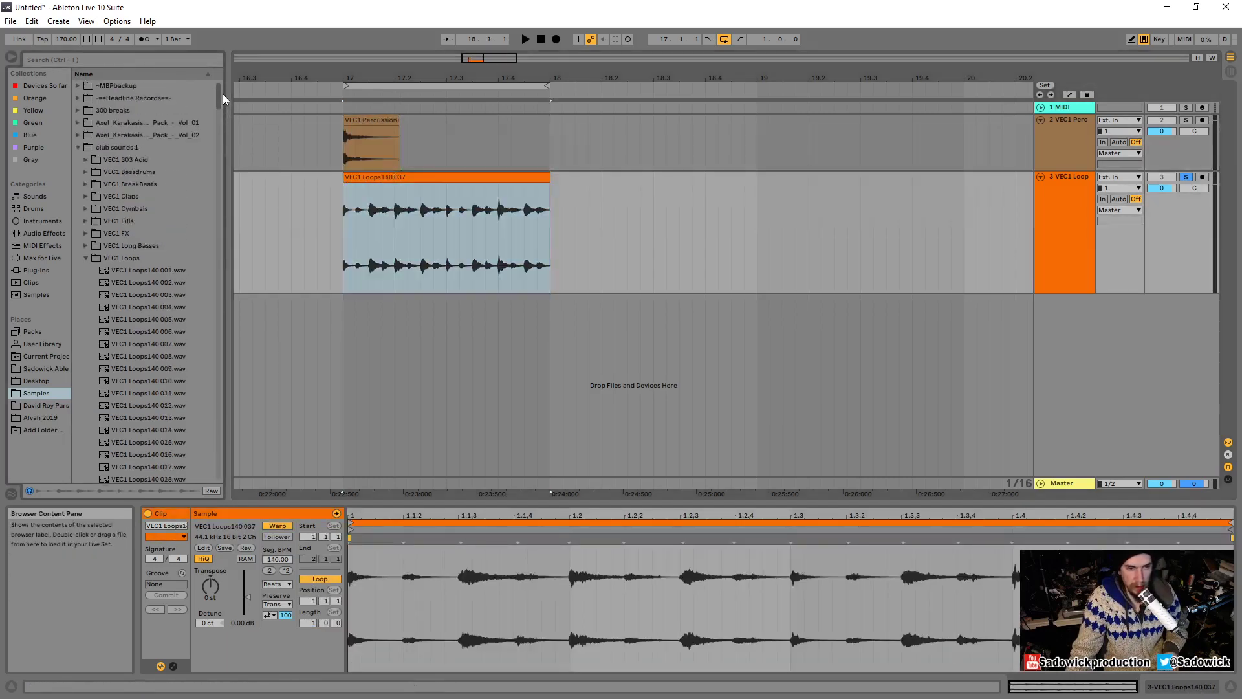
click(79, 148)
click(76, 110)
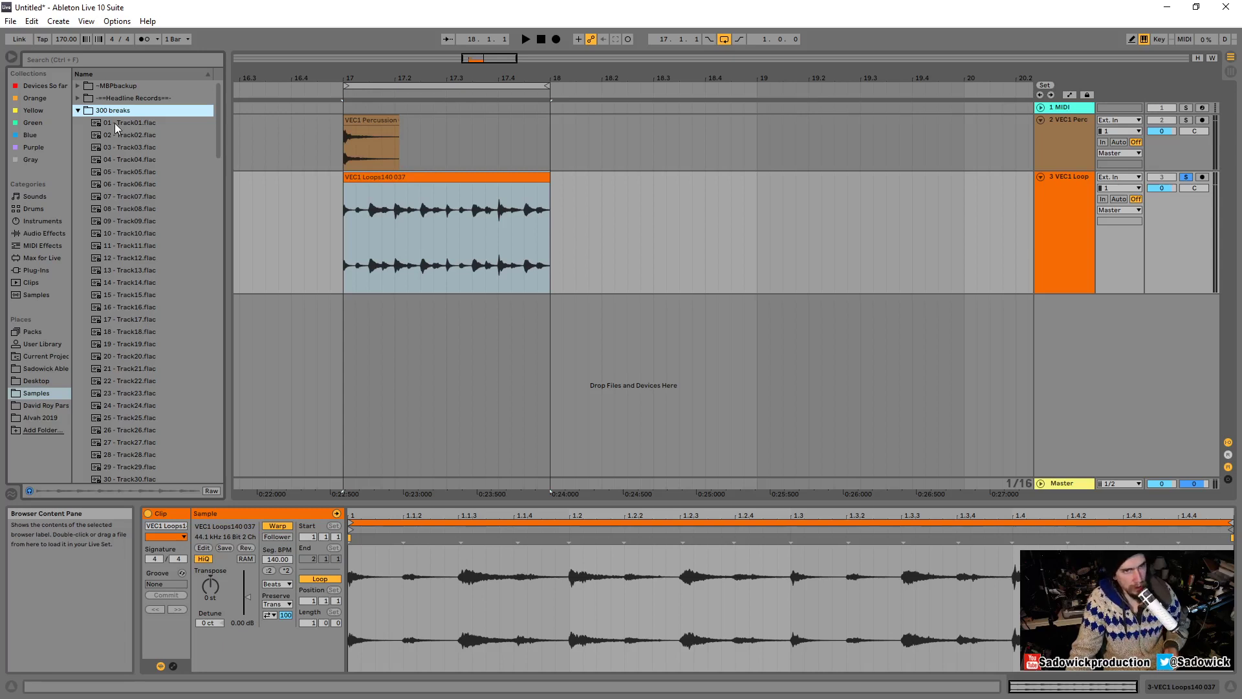
drag(118, 119, 321, 331)
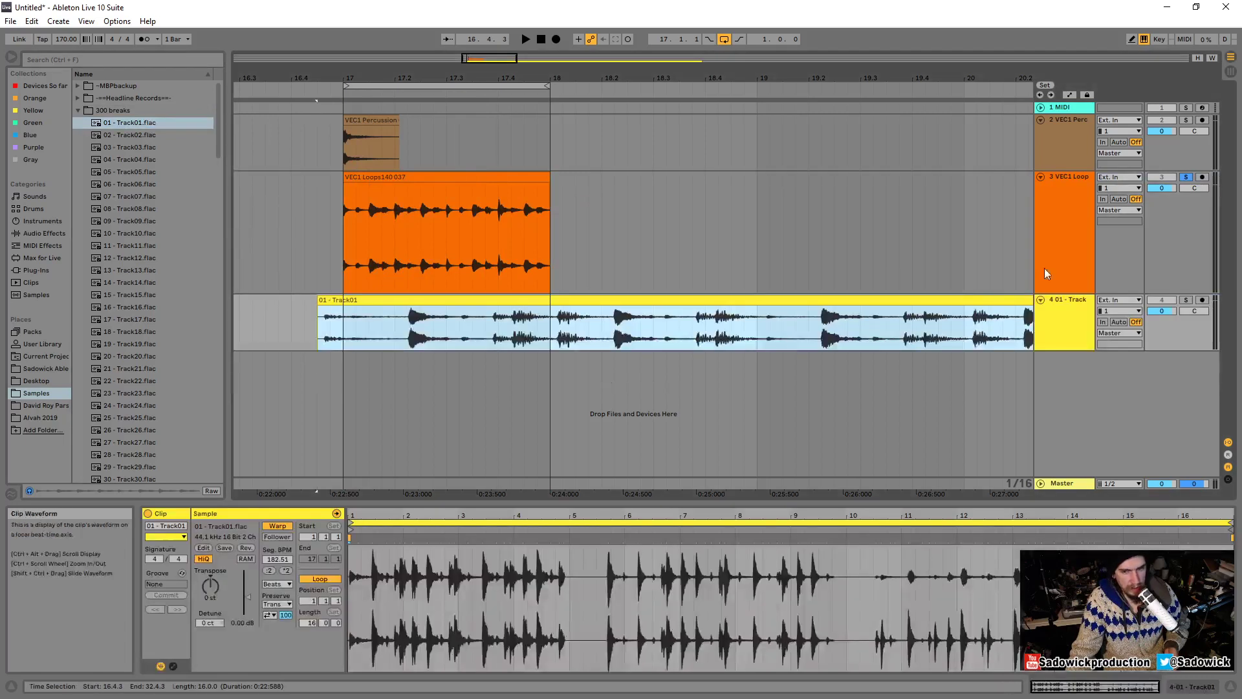
Make the new Track01 track taller and move its clip to start at bar 17.
drag(1182, 329, 1183, 397)
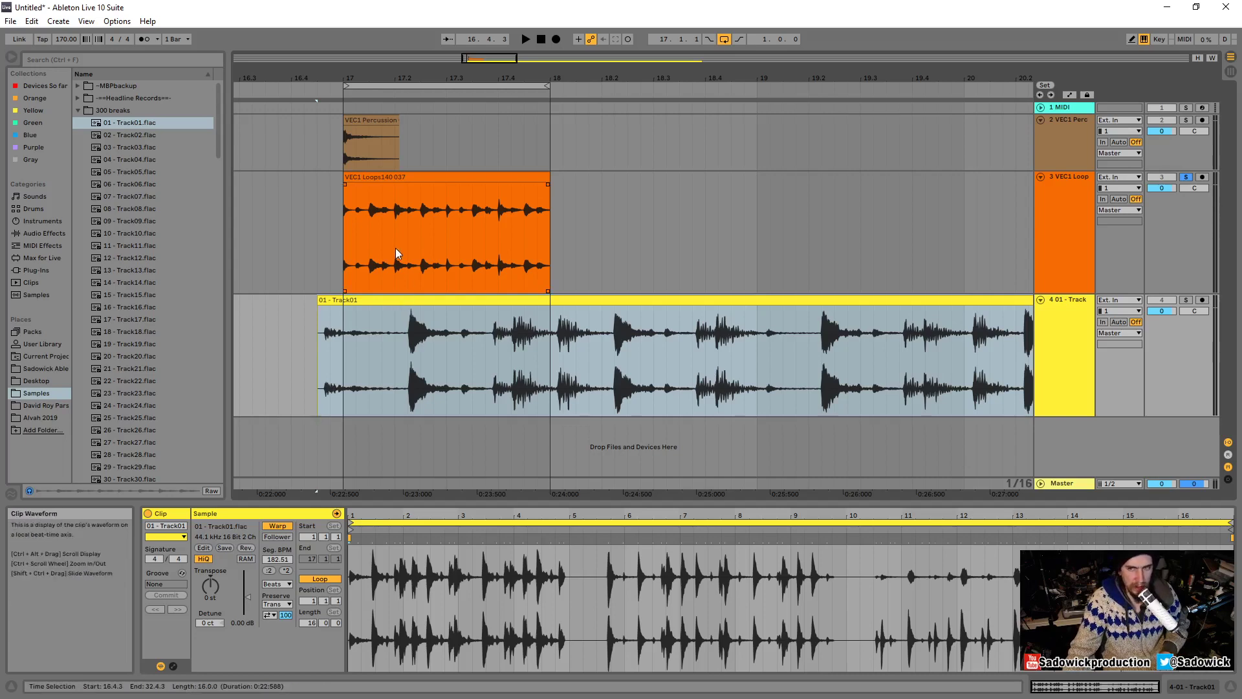
drag(616, 79, 452, 29)
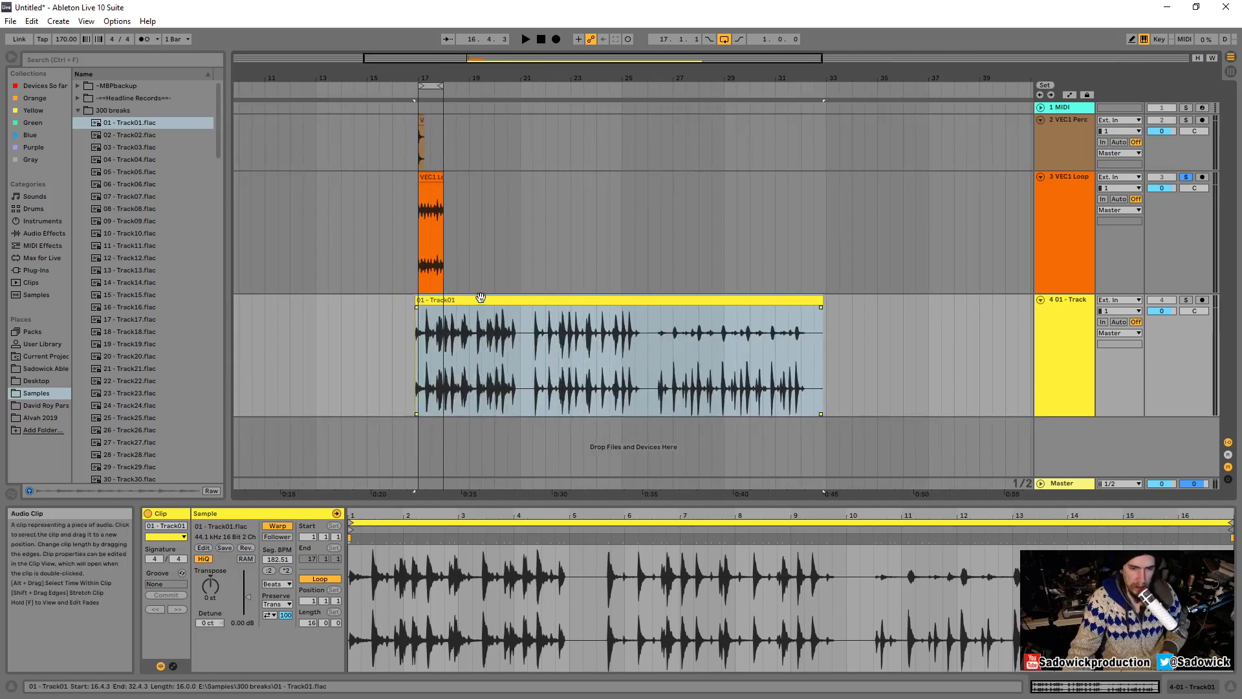
mouse_move(479, 299)
mouse_down()
mouse_move(558, 304)
mouse_move(461, 316)
mouse_move(480, 317)
mouse_up()
Solo the Track01 track and play its warped clip within the arrangement loop.
drag(437, 75, 437, 61)
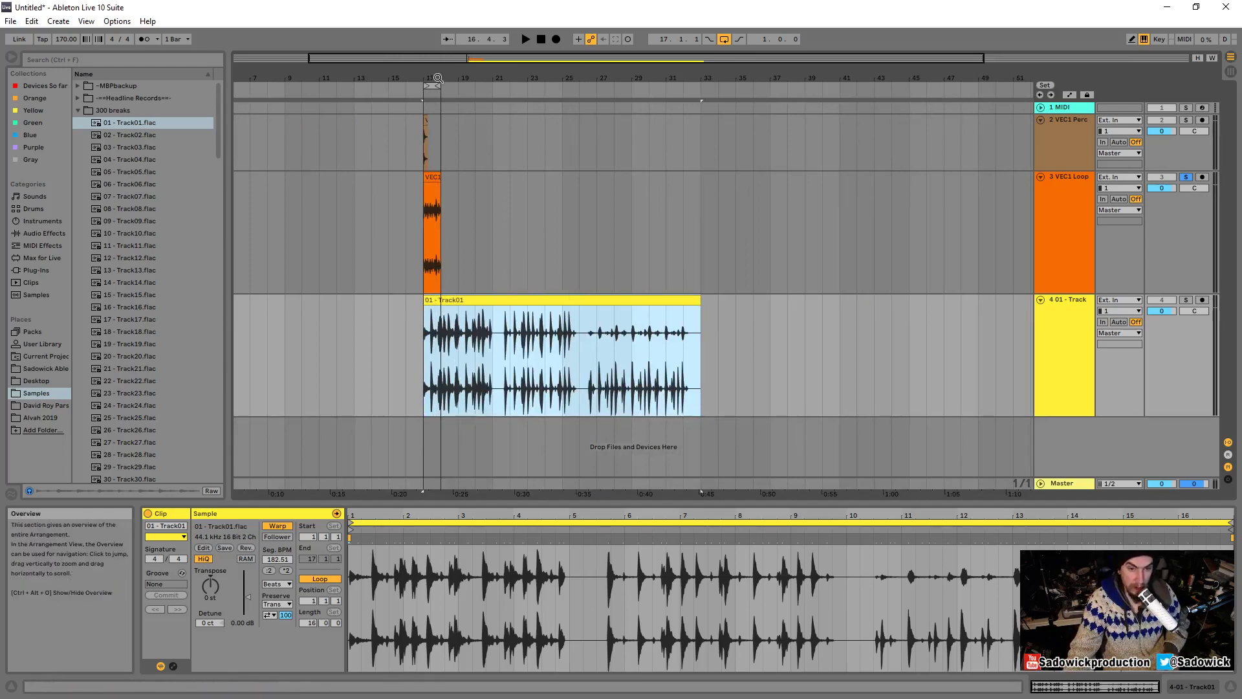
drag(437, 74, 437, 96)
click(1186, 301)
key(space)
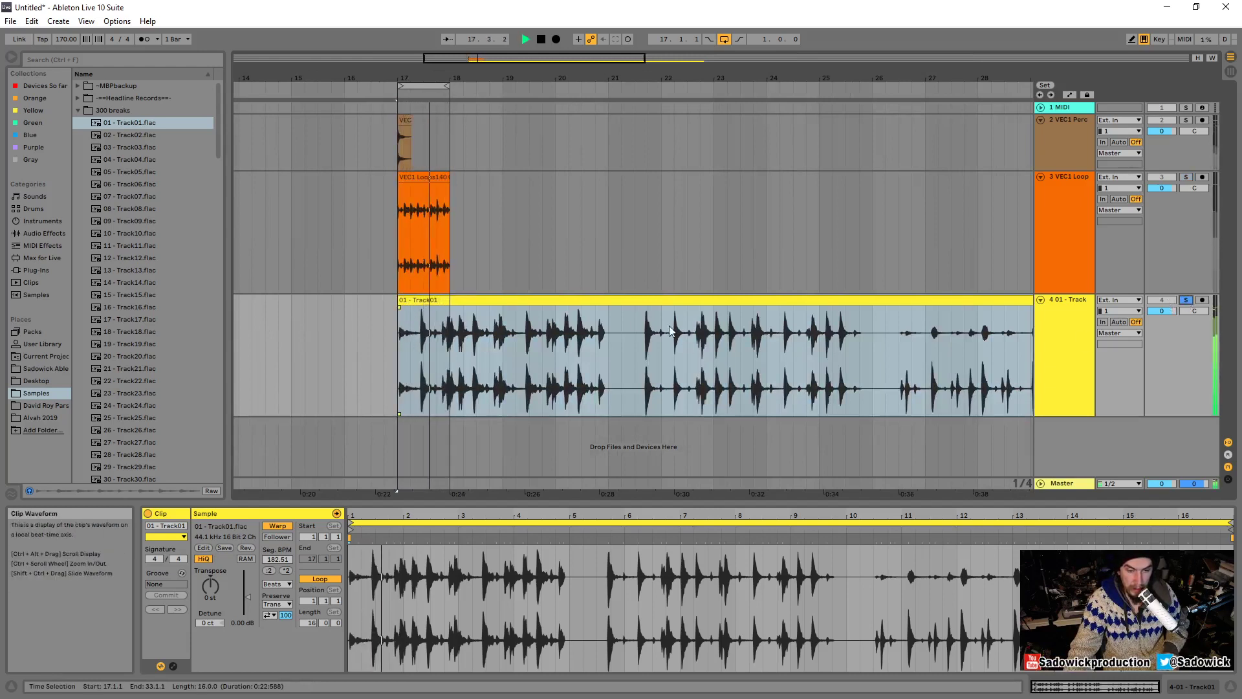
key(space)
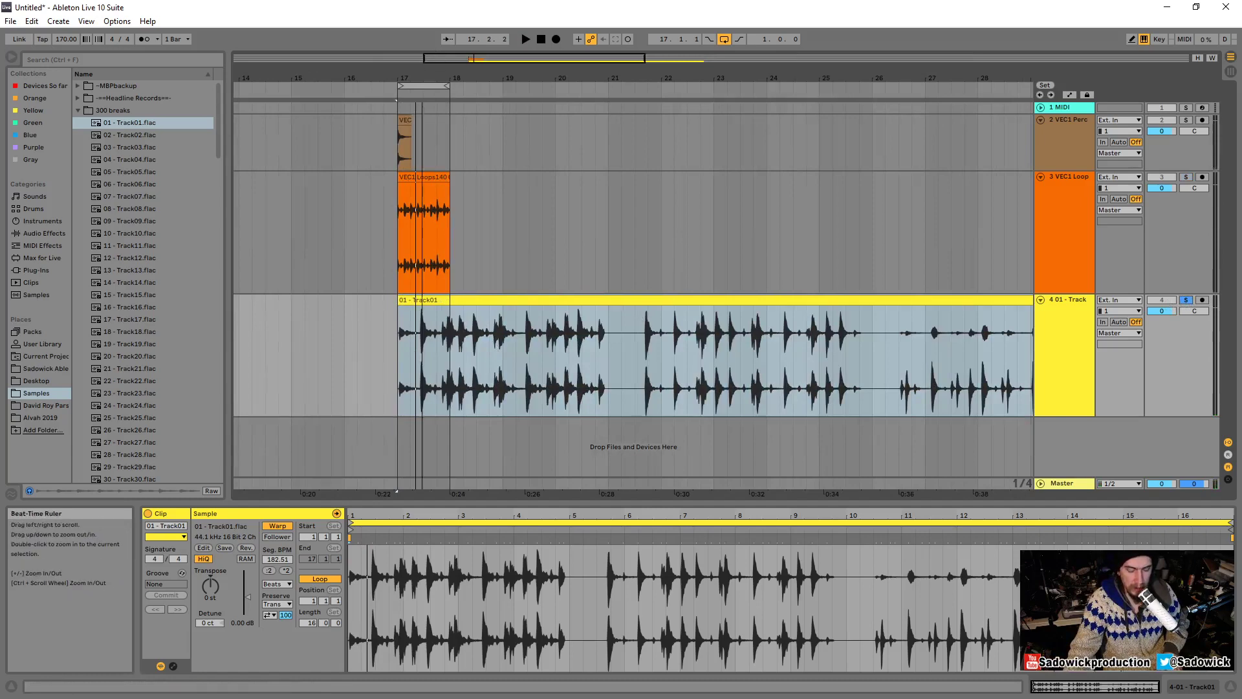
Inspect the clip settings of the percussion, loop and Track01 clips one after another.
drag(425, 70, 524, 373)
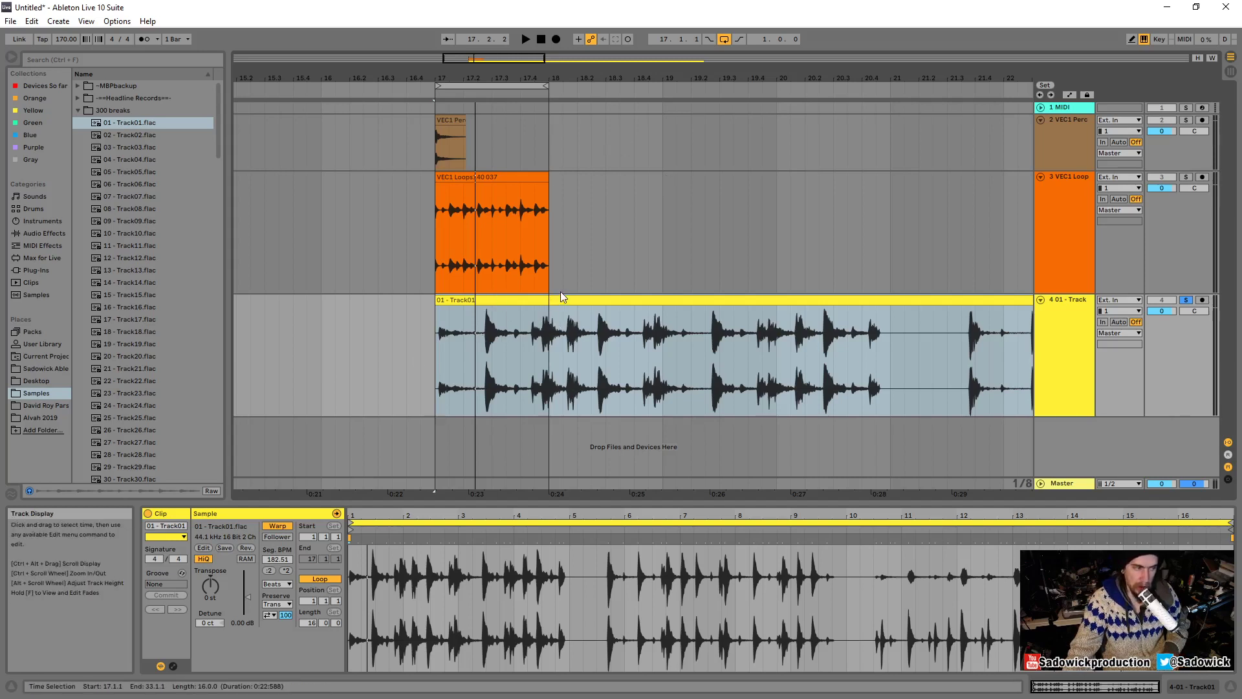
click(446, 121)
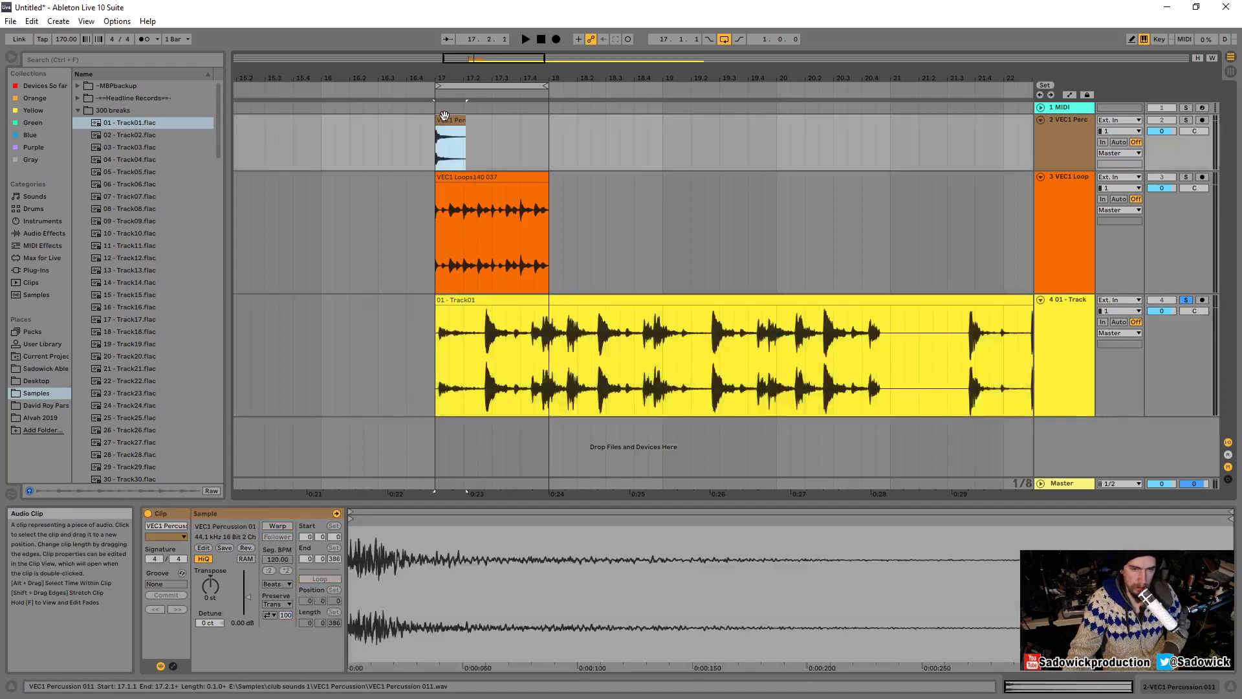
click(467, 177)
click(492, 300)
Fold the VEC1 Loops and Track01 tracks, make the percussion track taller, and enlarge the VEC1 Percussion 011 clip view.
drag(1177, 293, 1188, 11)
drag(1180, 155, 1180, 266)
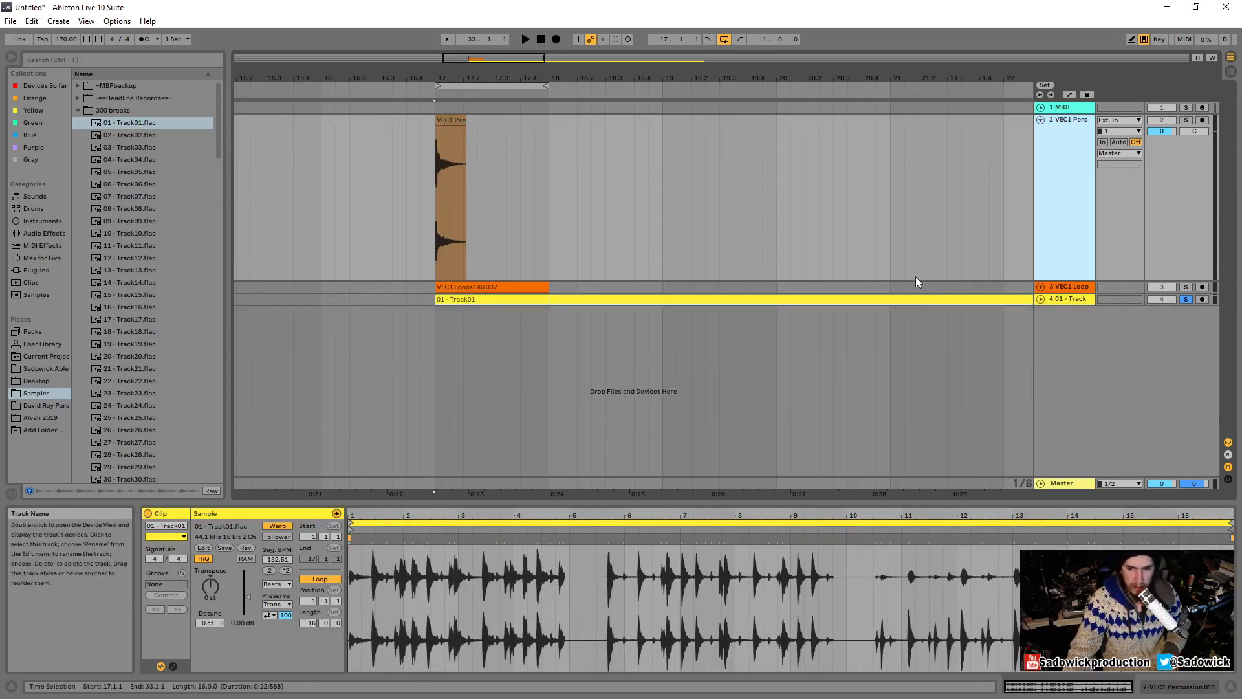
click(453, 121)
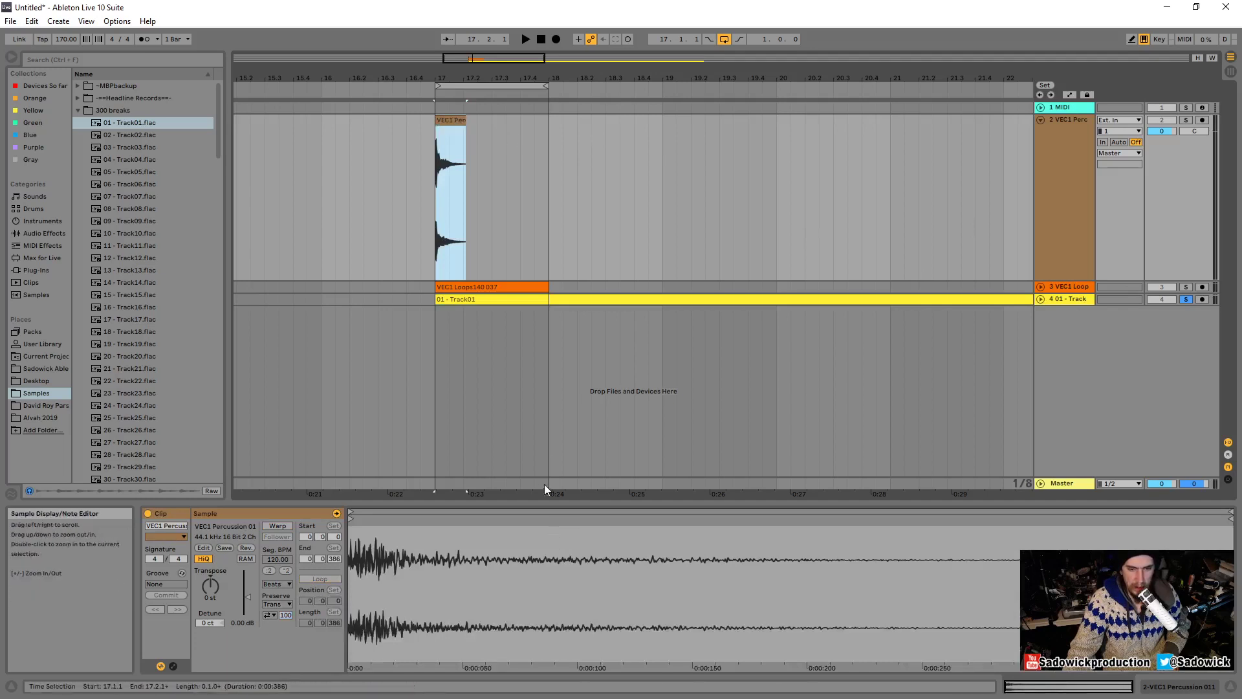
drag(544, 504, 541, 190)
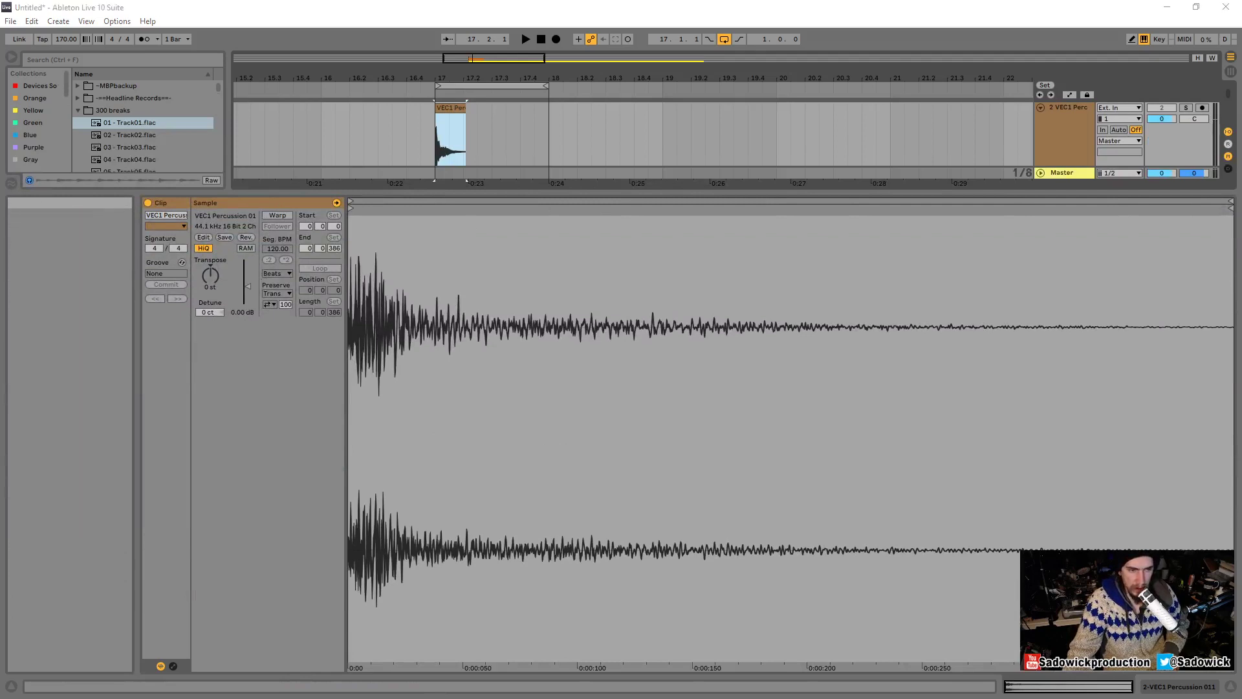
drag(261, 208, 296, 319)
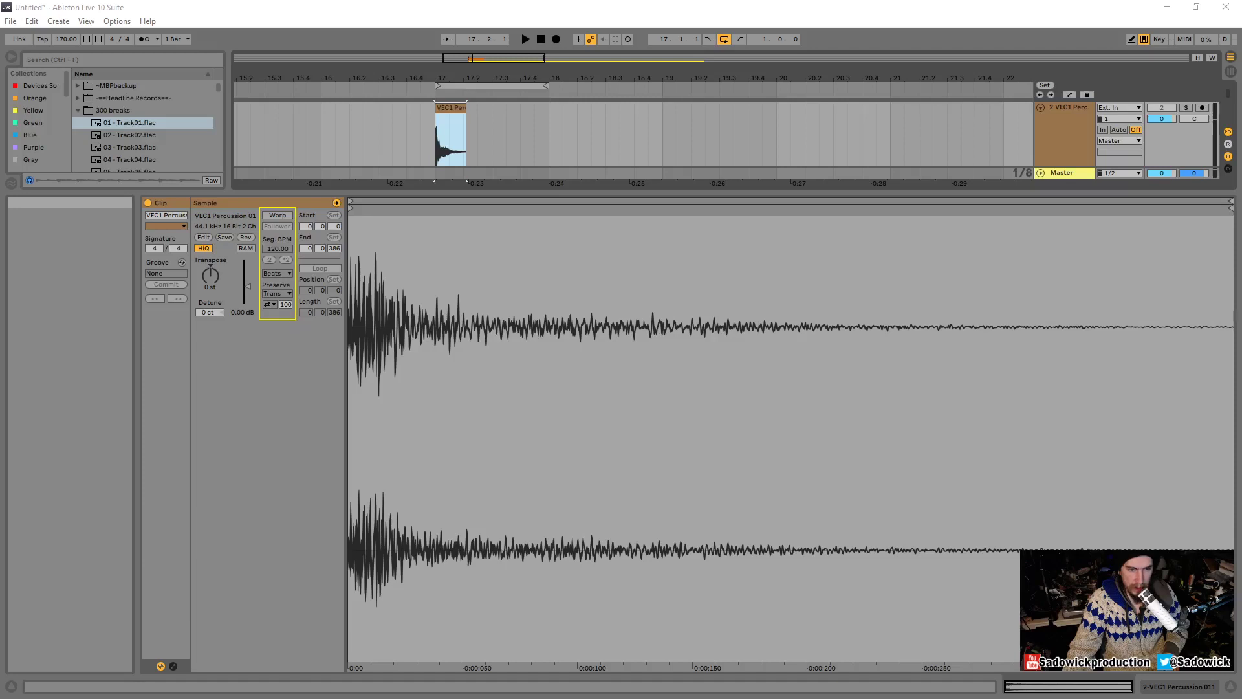
Turn on Warp for the VEC1 Percussion 011 clip and reduce the height of the clip view.
click(277, 216)
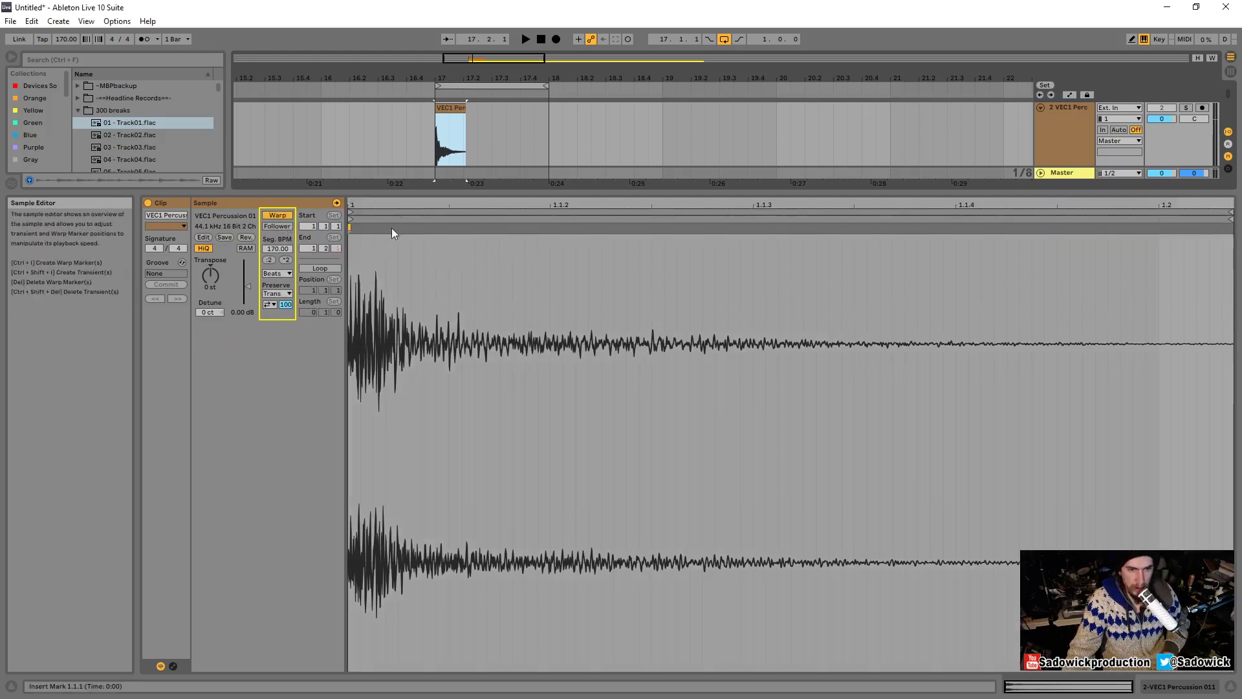
drag(405, 193, 405, 289)
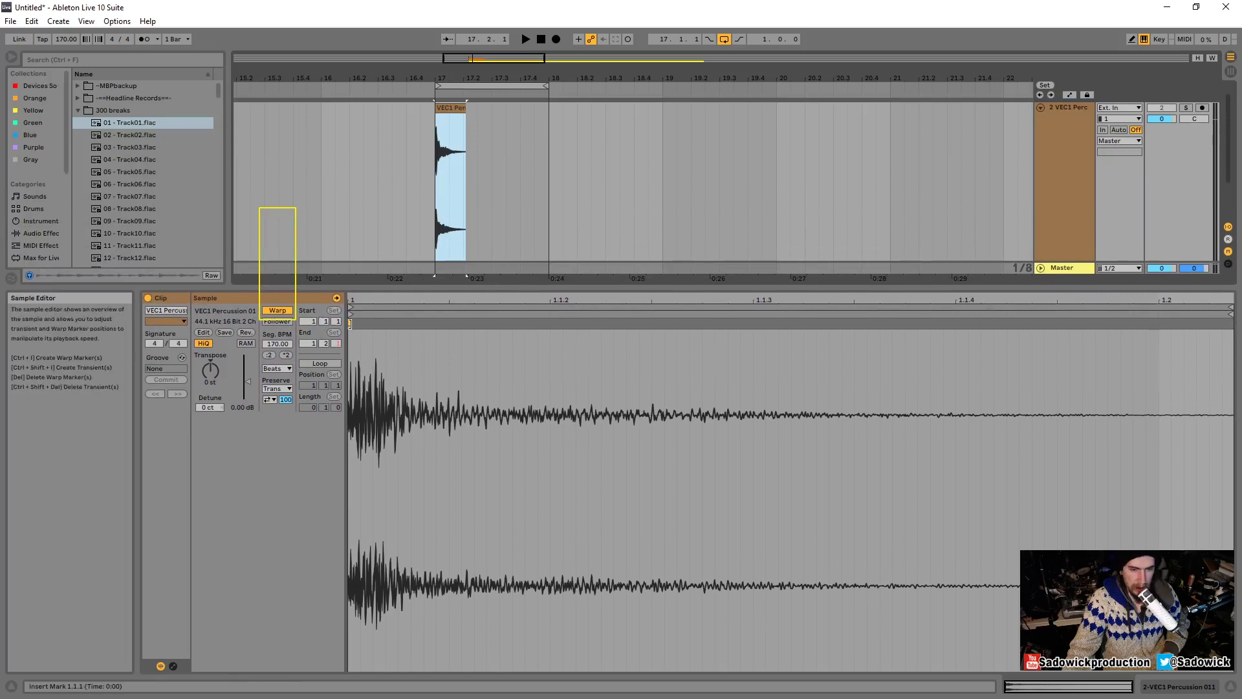
click(363, 292)
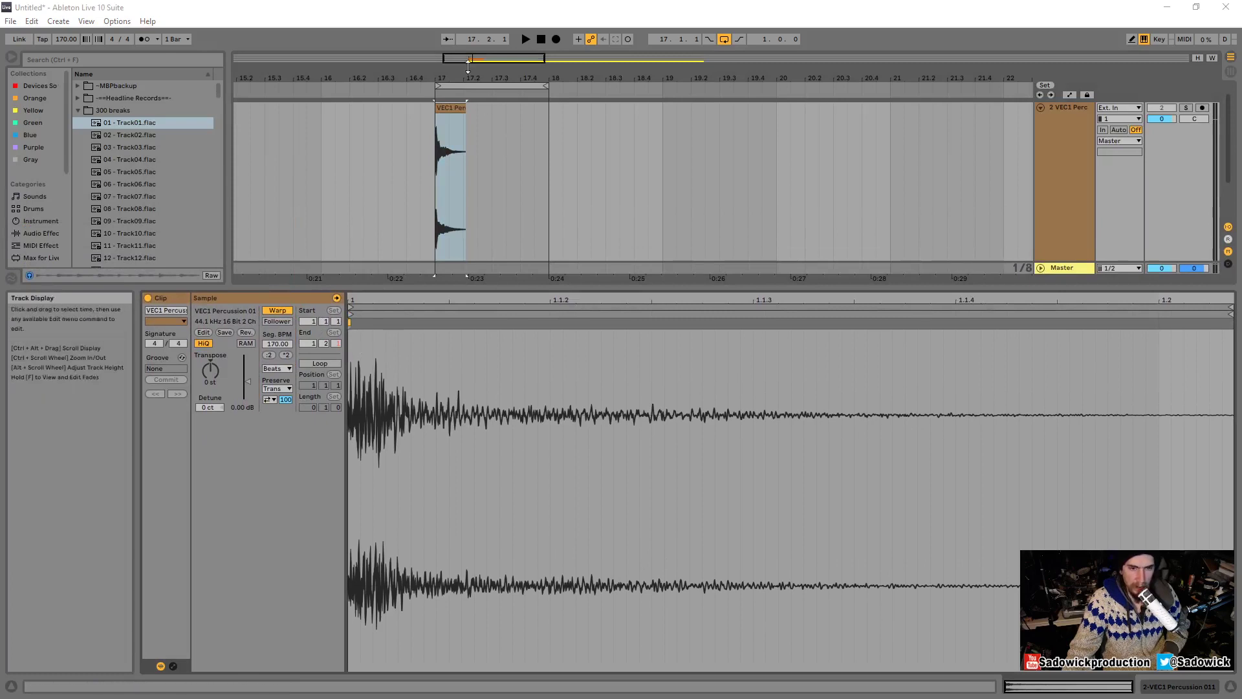
Lower the project tempo to 107 BPM with the percussion clip warped.
drag(457, 78, 456, 106)
drag(61, 40, 60, 95)
drag(66, 40, 65, 25)
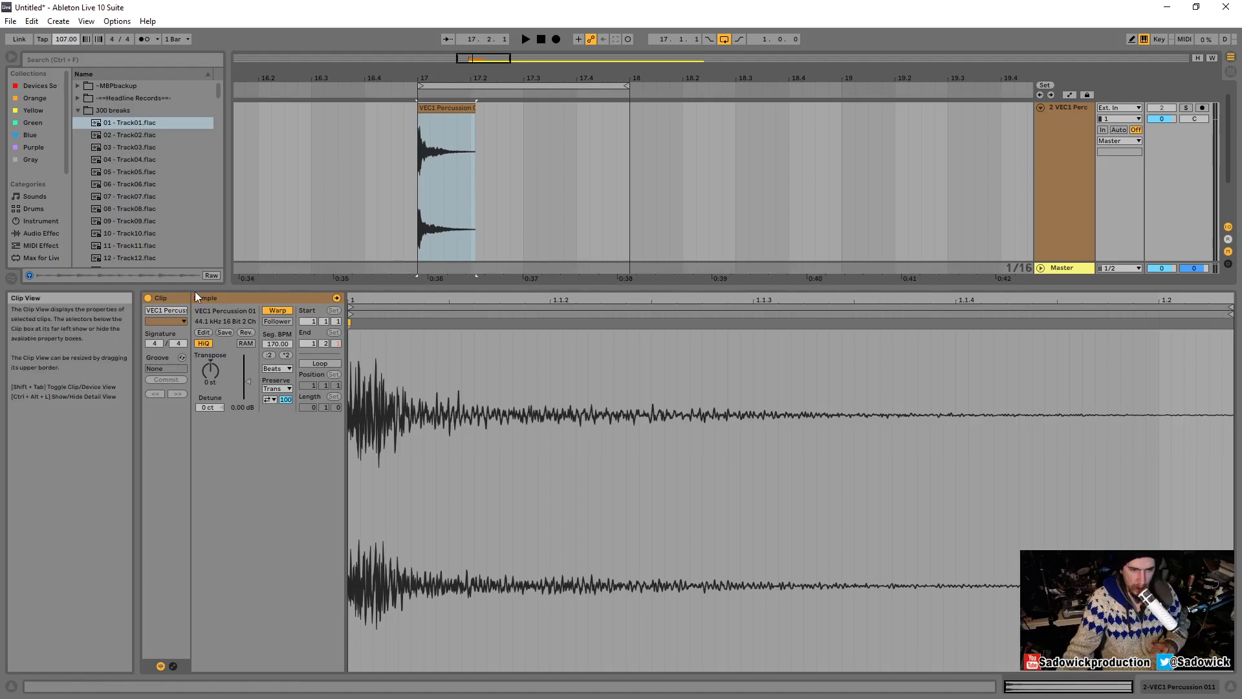
Switch Warp off and back on for the percussion clip while changing the project tempo, ending at 88 BPM with Warp on.
click(278, 314)
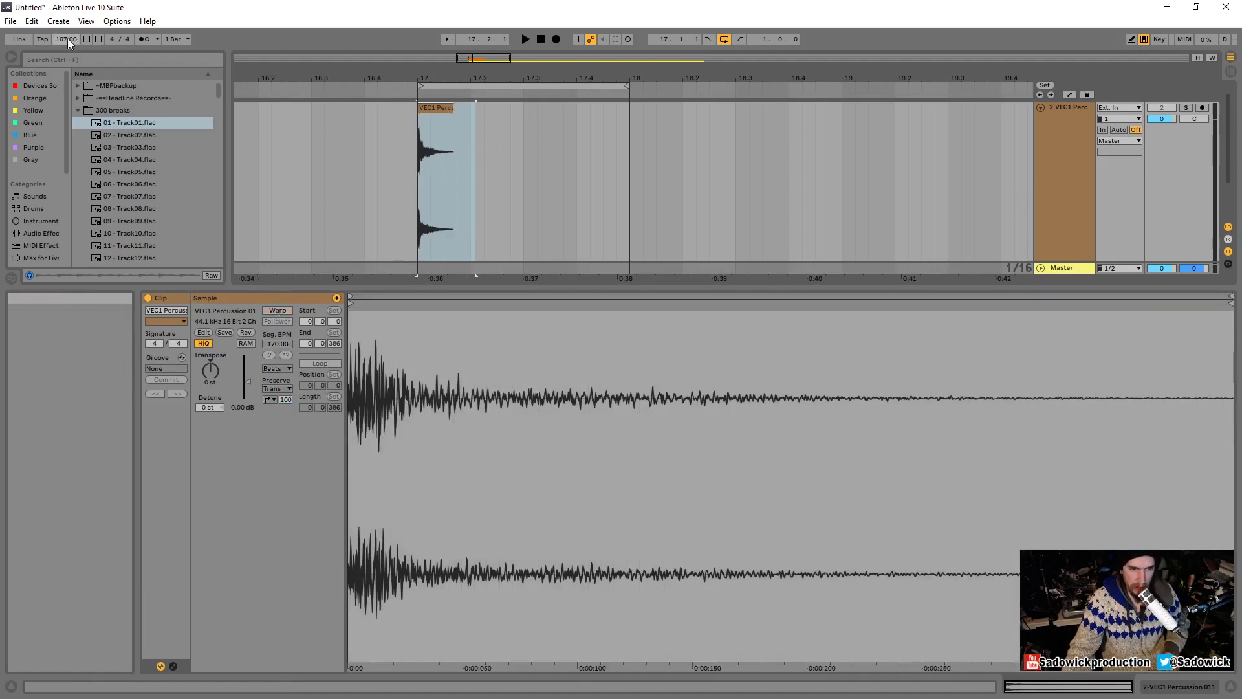
mouse_move(66, 40)
mouse_down()
mouse_move(66, 12)
mouse_move(66, 81)
mouse_move(66, 1)
mouse_move(66, 94)
mouse_move(66, 1)
mouse_move(66, 80)
mouse_move(66, 2)
mouse_move(66, 73)
mouse_move(66, 44)
mouse_move(67, 55)
mouse_up()
click(277, 310)
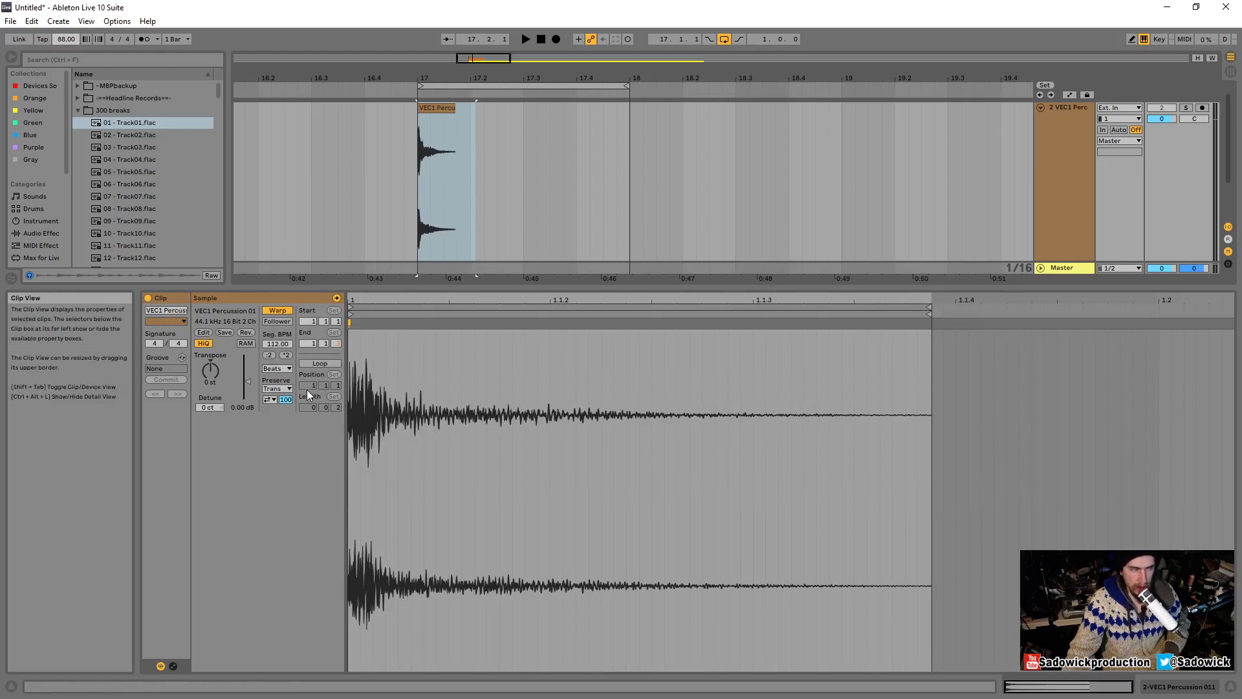
Set the project tempo to 130 BPM, solo the percussion track and play the warped VEC1 Percussion 011 clip.
click(435, 108)
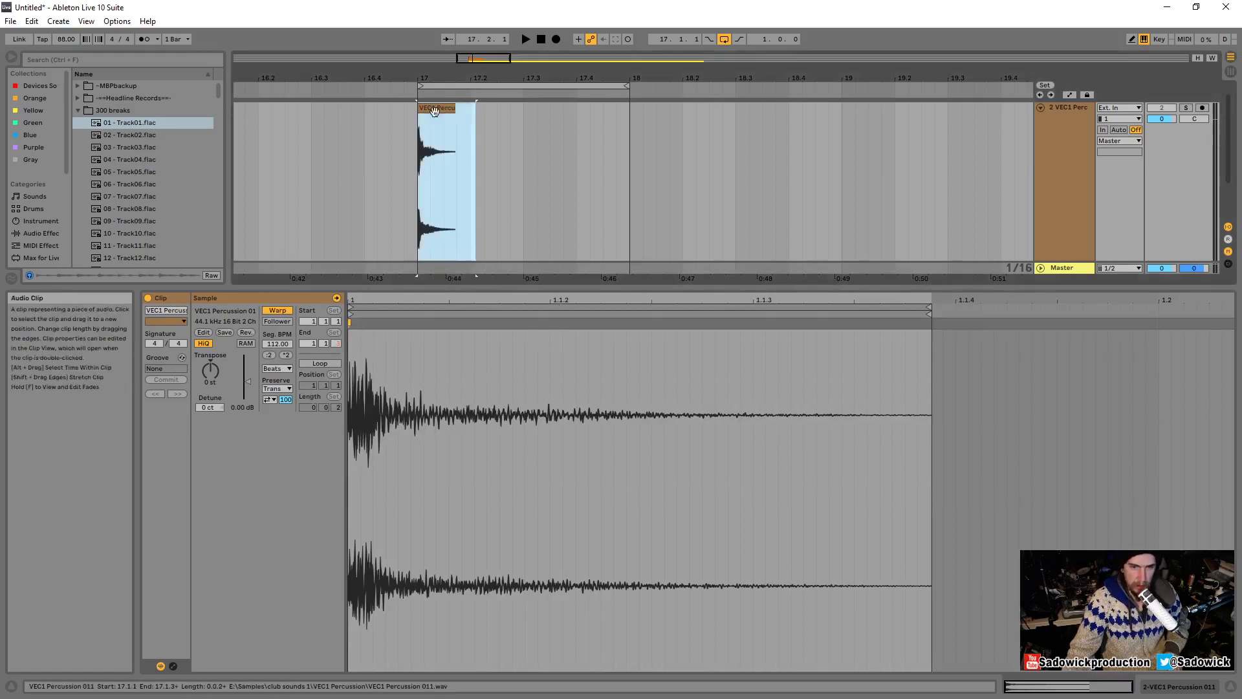
mouse_move(66, 47)
mouse_down()
mouse_move(66, 19)
mouse_move(66, 42)
mouse_up()
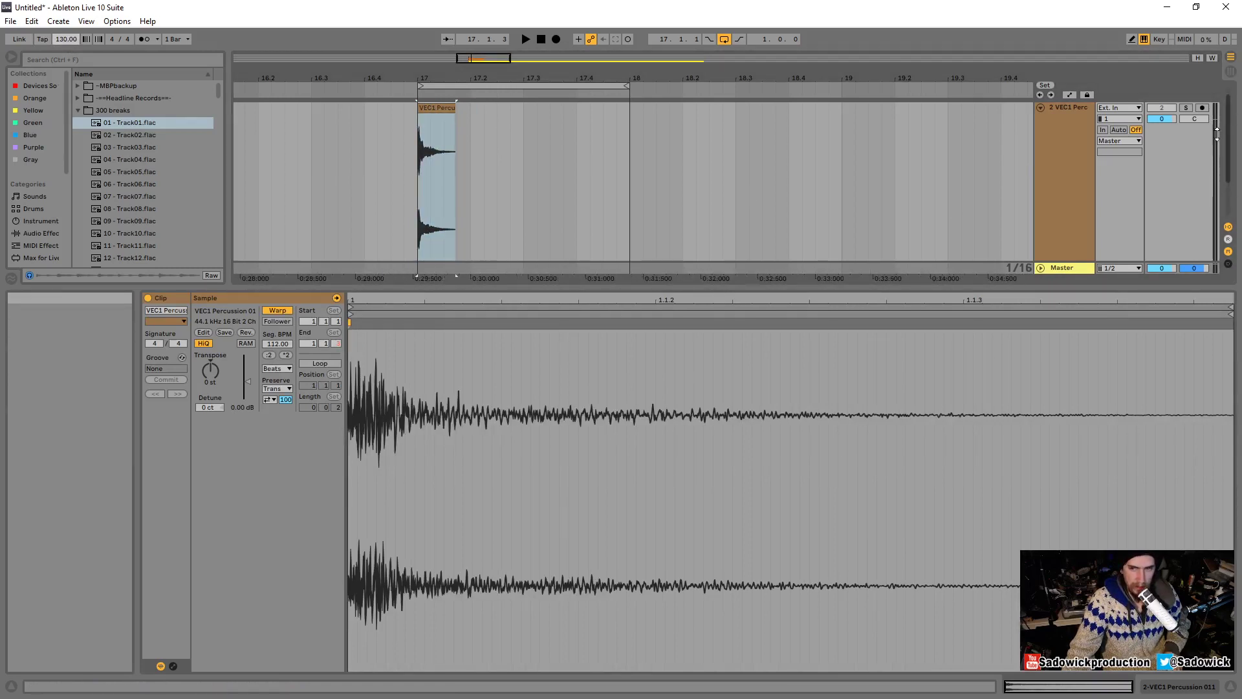
click(1187, 109)
click(453, 146)
key(space)
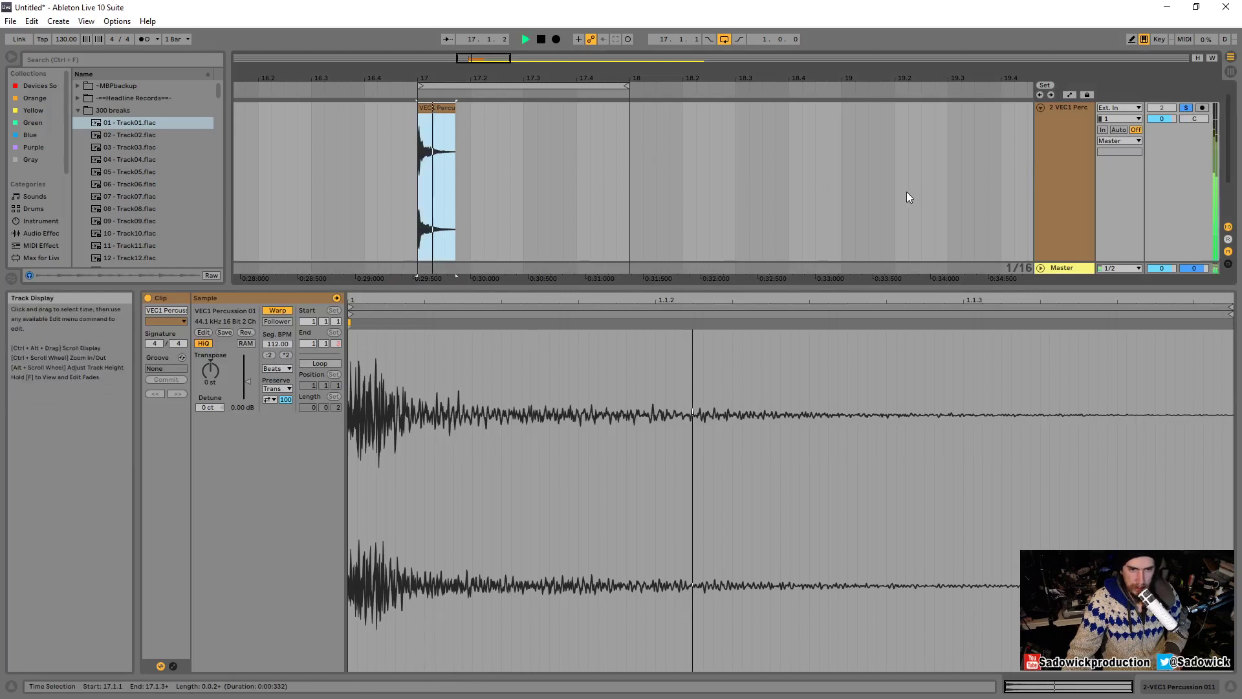
key(space)
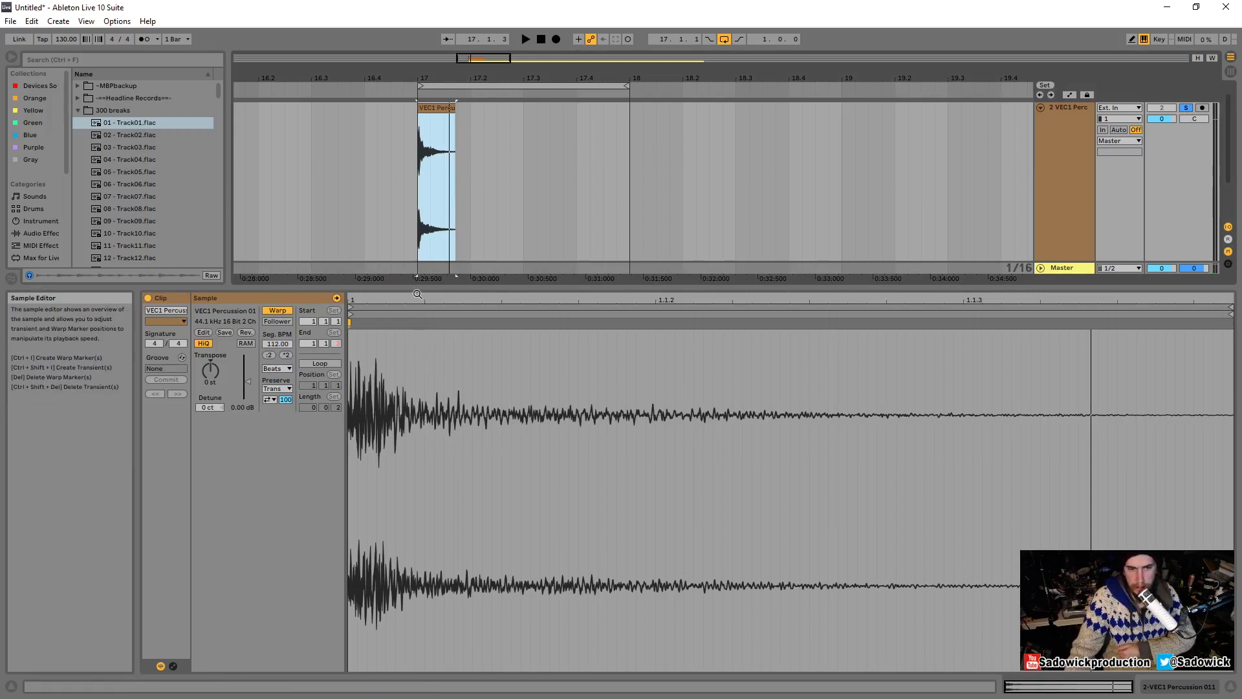
Raise the segment BPM of the VEC1 Percussion 011 clip to 166 and then to 226.
drag(427, 81, 511, 146)
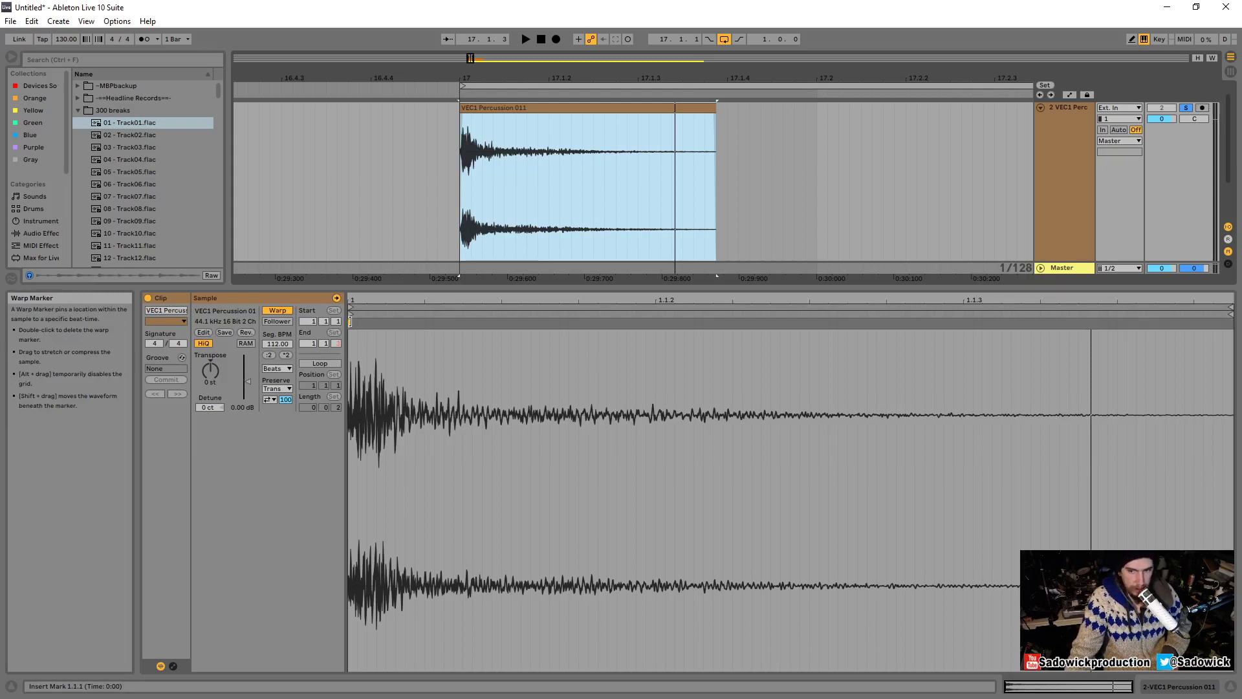
click(350, 322)
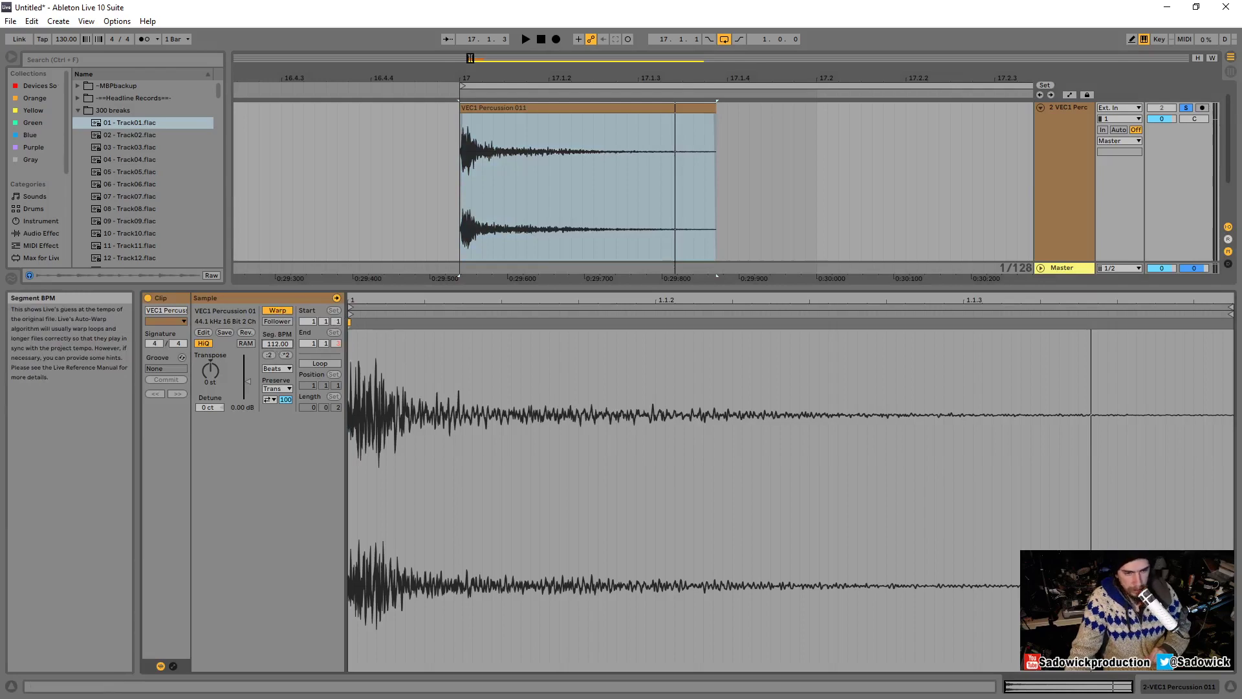
mouse_move(278, 349)
mouse_down()
mouse_move(279, 402)
mouse_move(278, 321)
mouse_up()
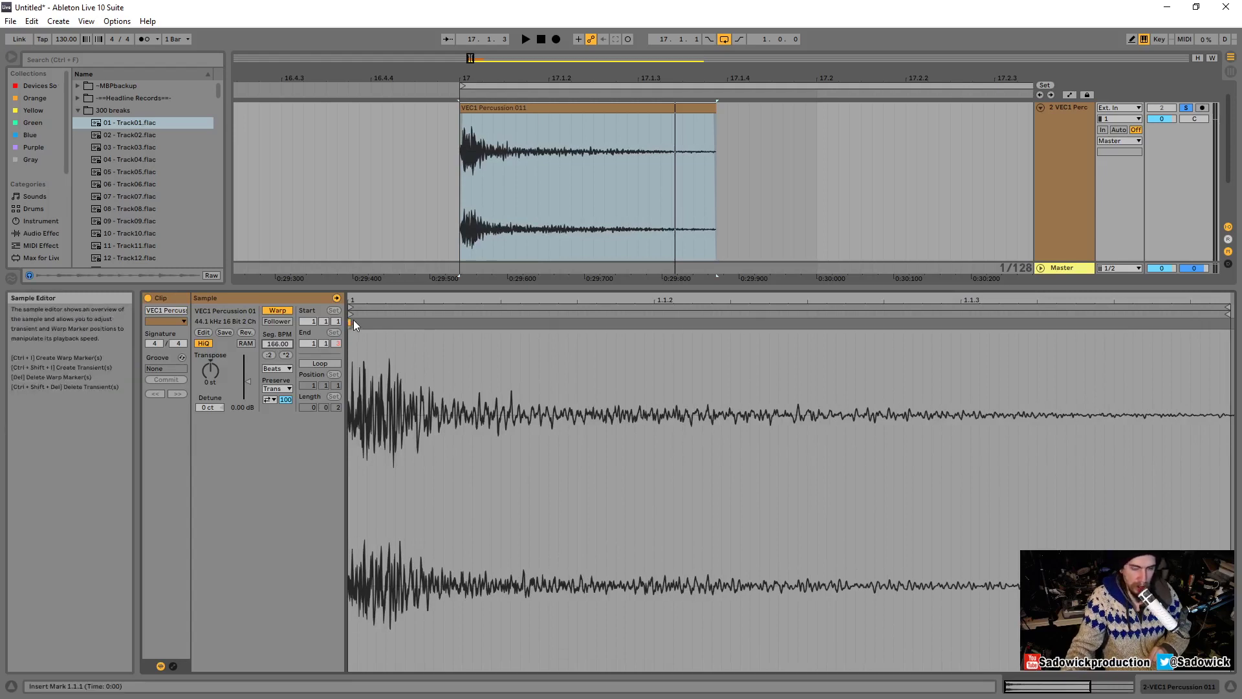
drag(278, 344, 279, 310)
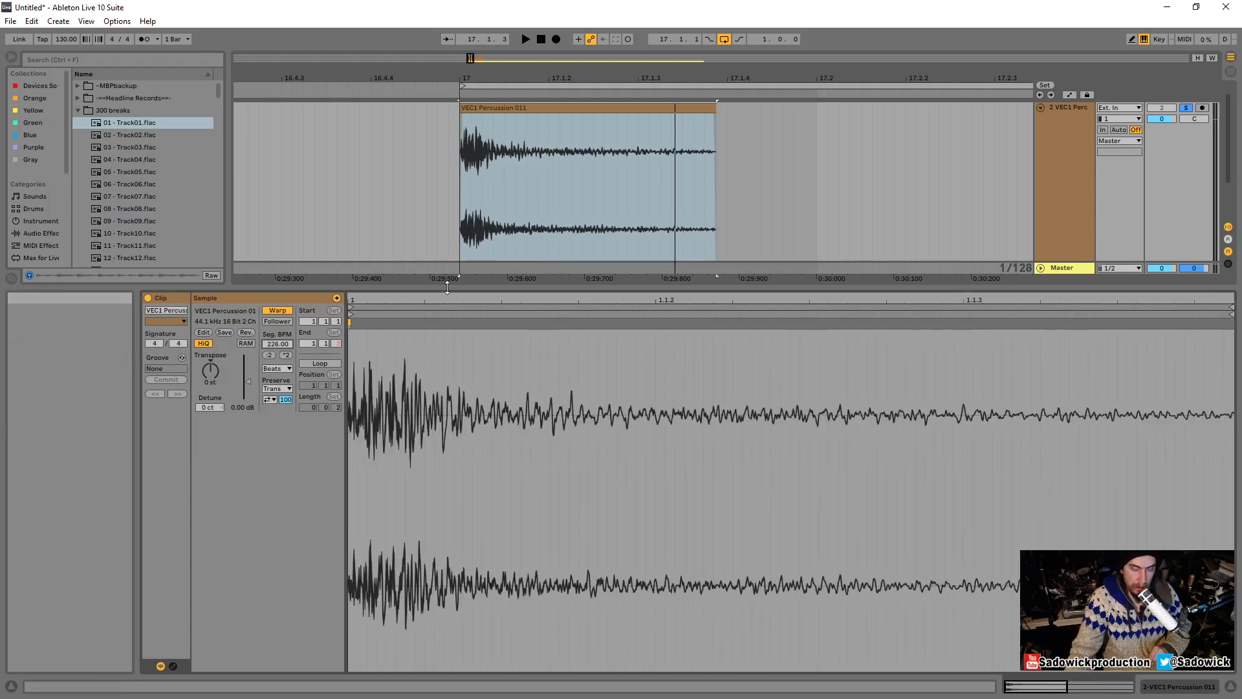
scroll(579, 247, down, 2)
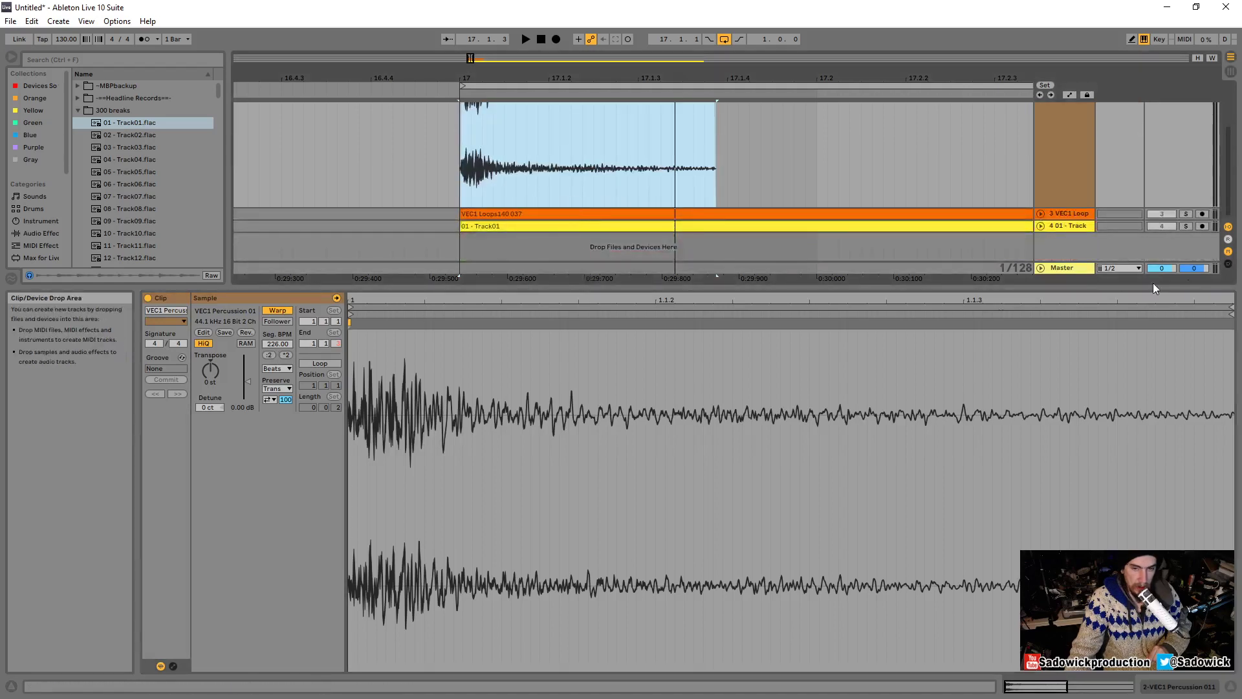
Unfold the VEC1 Loops140 037 track and open its clip to examine the segment BPM.
drag(1068, 219, 1067, 262)
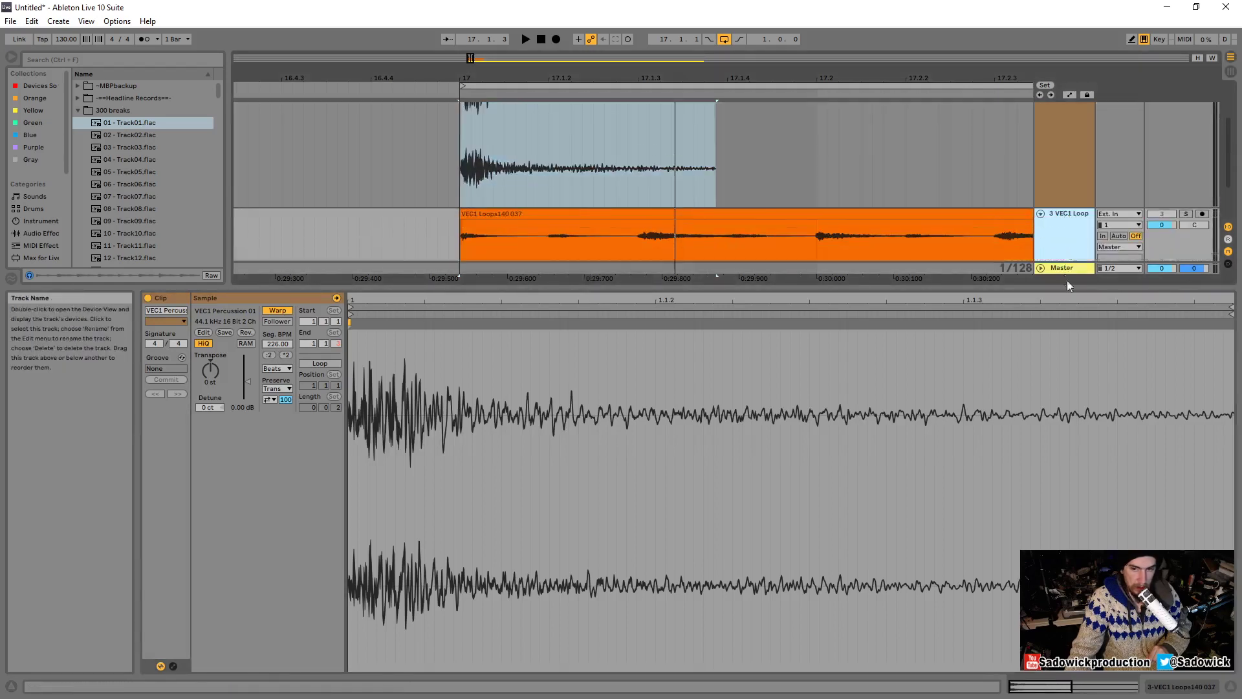
click(493, 215)
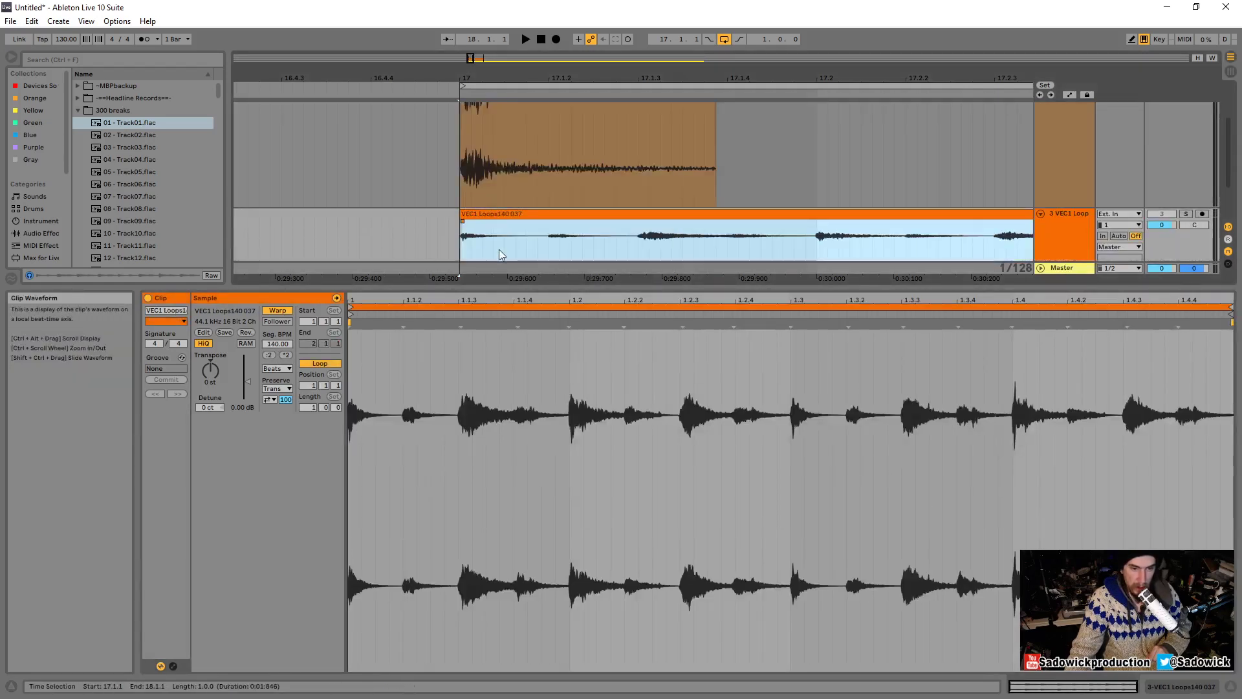
click(348, 326)
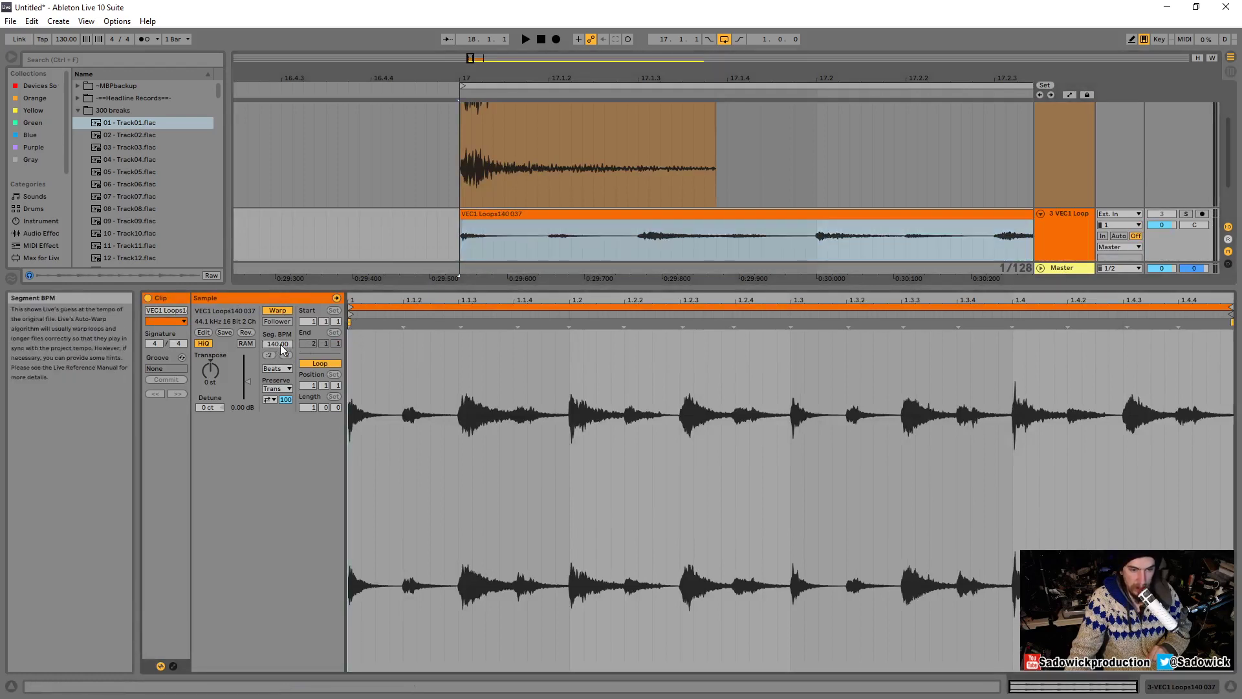
drag(278, 344, 278, 344)
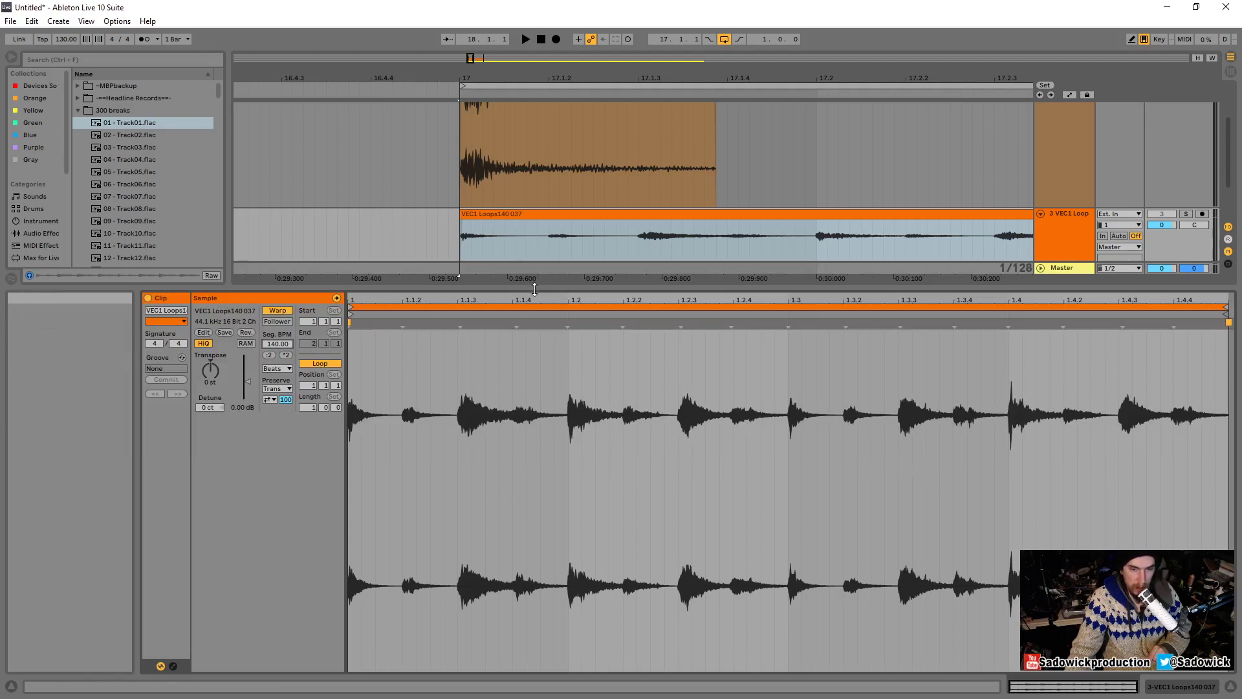
click(674, 287)
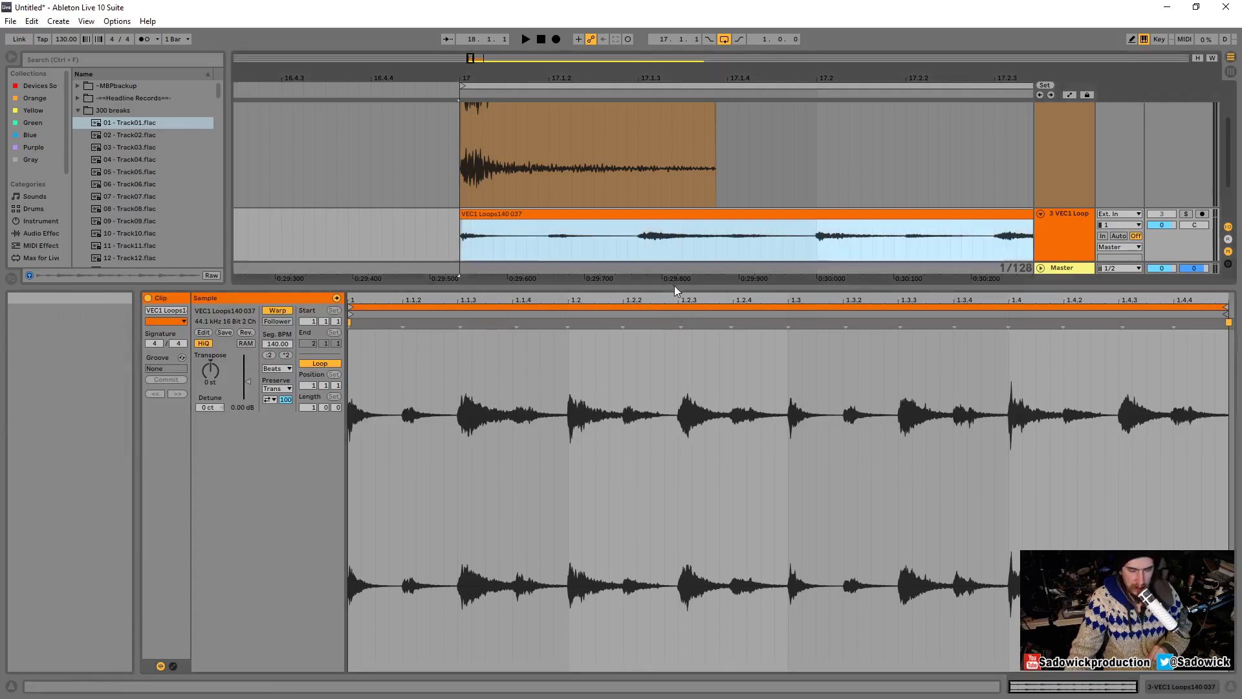
Open the VEC1 Percussion 011 clip, enlarge the clip view and add a warp marker just after the initial hit.
scroll(747, 239, up, 2)
click(476, 132)
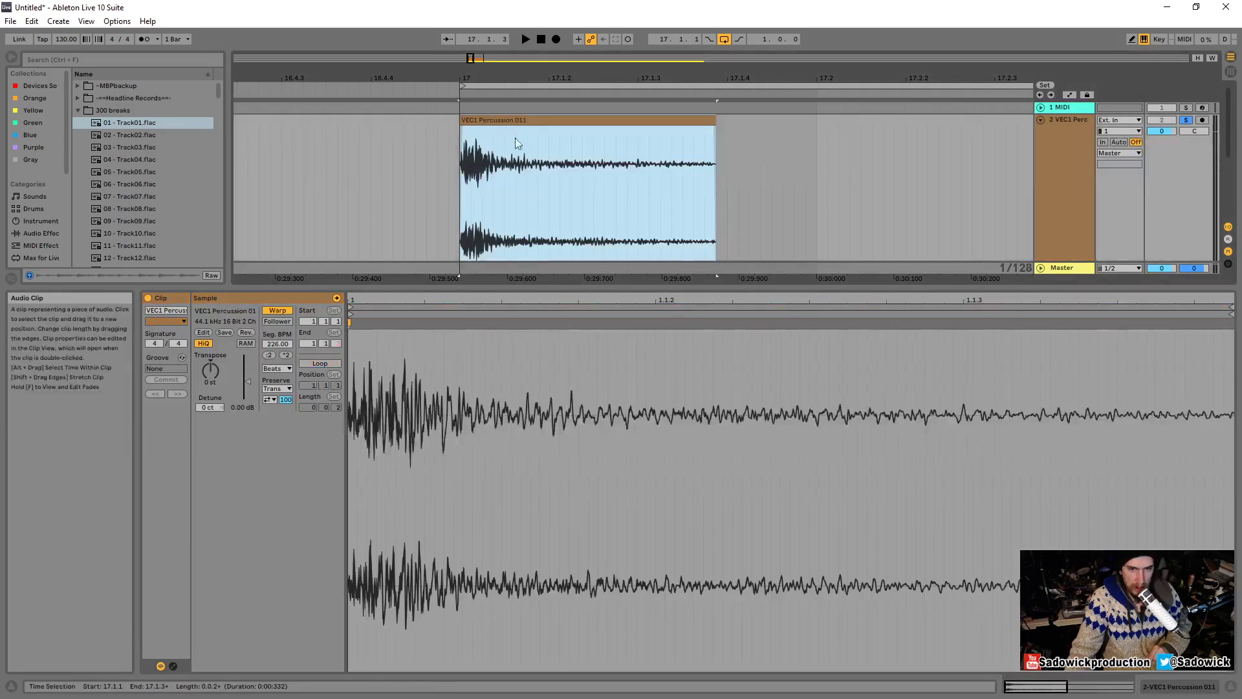
mouse_move(478, 287)
mouse_down()
mouse_move(478, 239)
mouse_move(463, 270)
mouse_up()
click(367, 351)
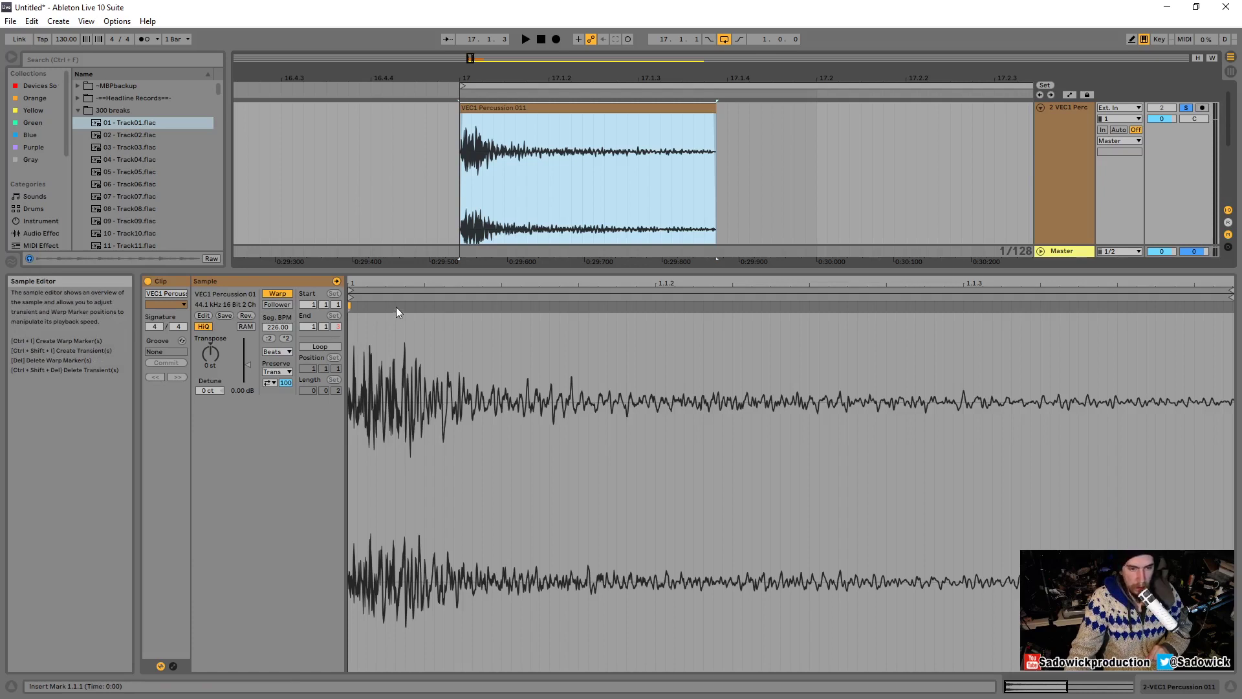
click(474, 306)
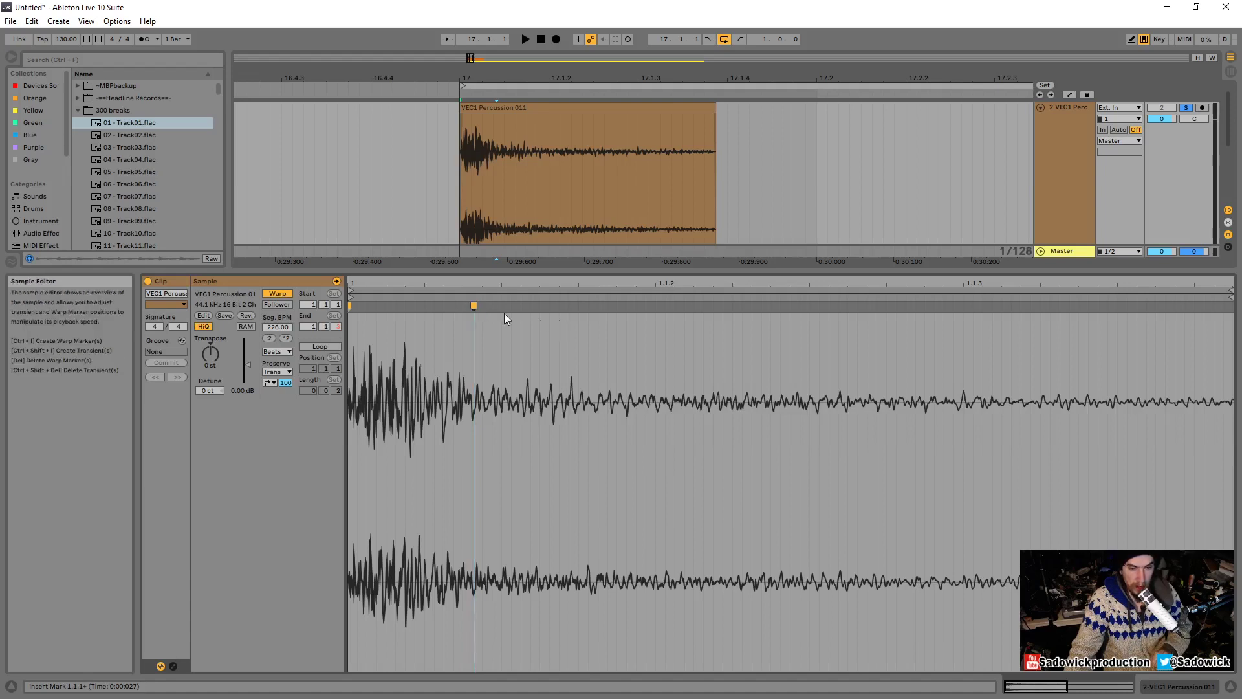
Move the new warp marker earlier in two stages to compress the hit, ending by moving it partway back out.
mouse_move(475, 305)
mouse_down()
mouse_move(507, 307)
mouse_move(414, 307)
mouse_up()
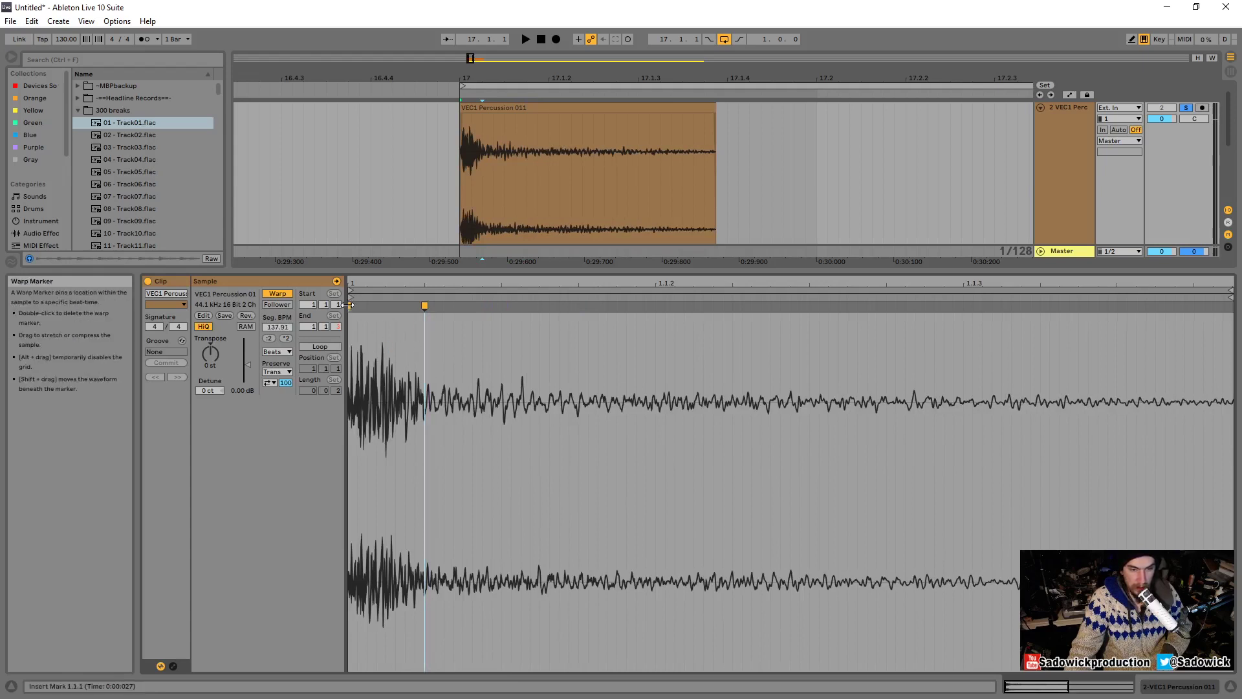
drag(424, 305, 378, 308)
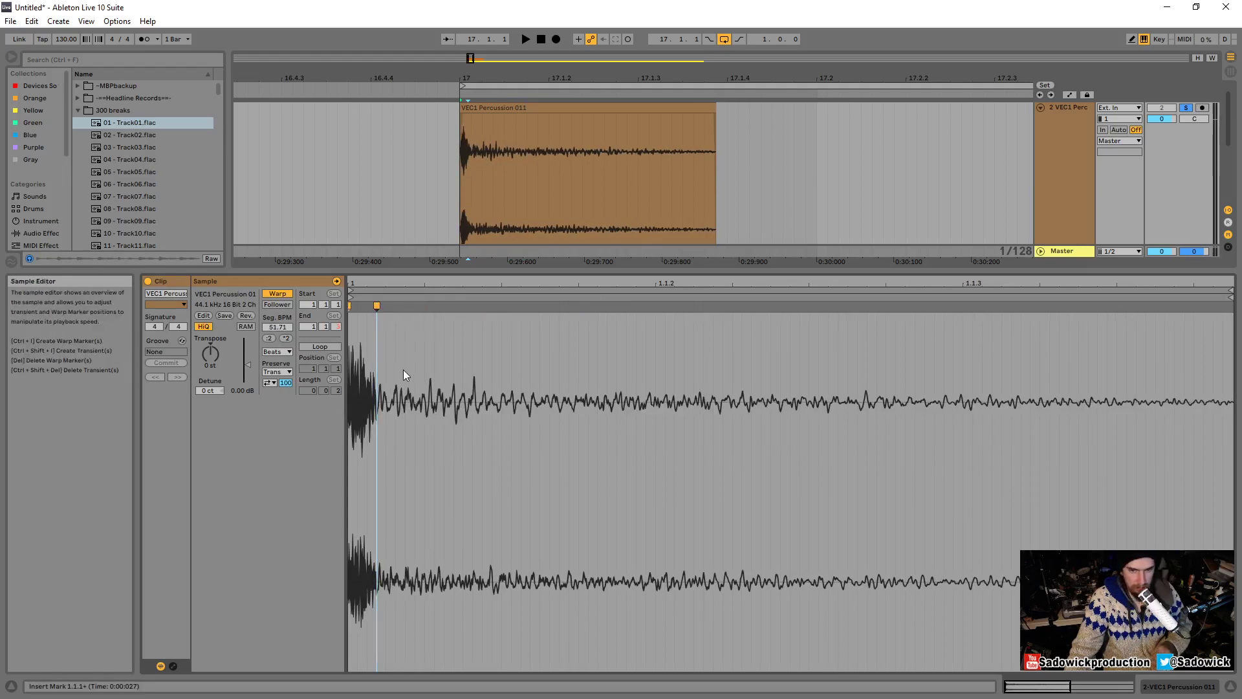
mouse_move(381, 312)
mouse_down()
mouse_move(906, 312)
mouse_move(405, 312)
mouse_move(906, 311)
mouse_move(405, 312)
mouse_move(862, 291)
mouse_move(356, 297)
mouse_move(895, 298)
mouse_move(431, 305)
mouse_up()
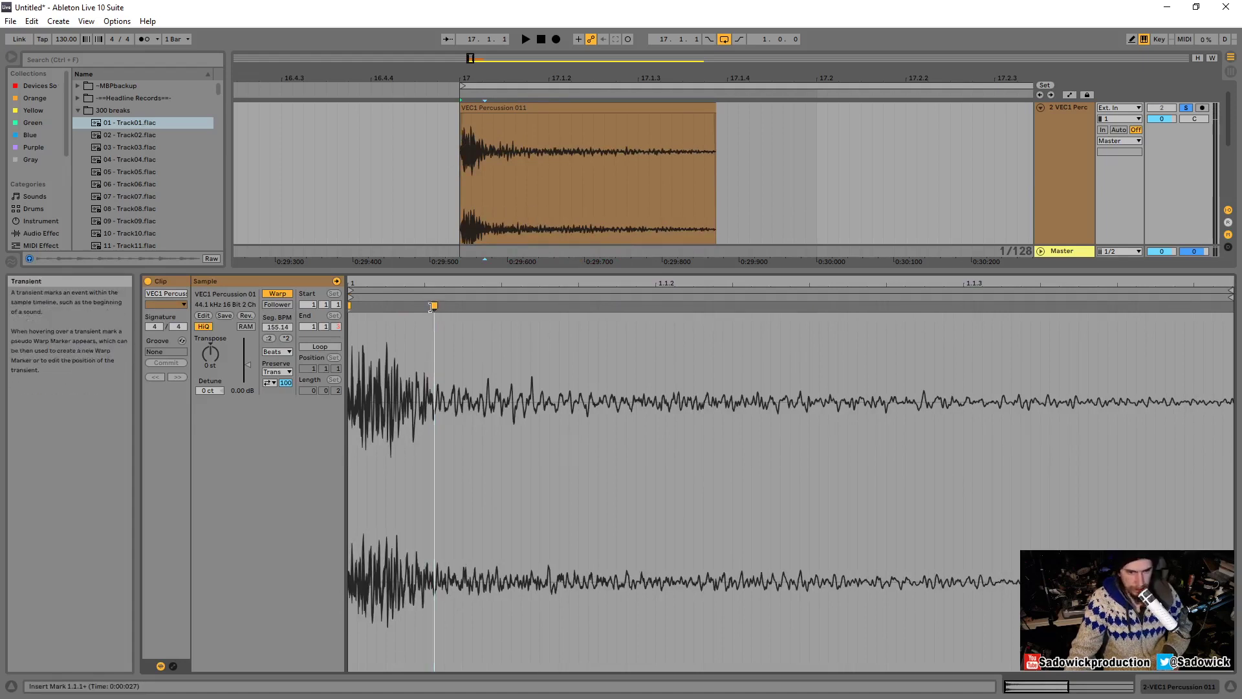
Move the warp marker to just past 1.1.2 to stretch the hit, and play the clip.
mouse_move(433, 305)
mouse_down()
mouse_move(721, 305)
mouse_move(367, 305)
mouse_move(858, 308)
mouse_move(432, 305)
mouse_move(732, 305)
mouse_up()
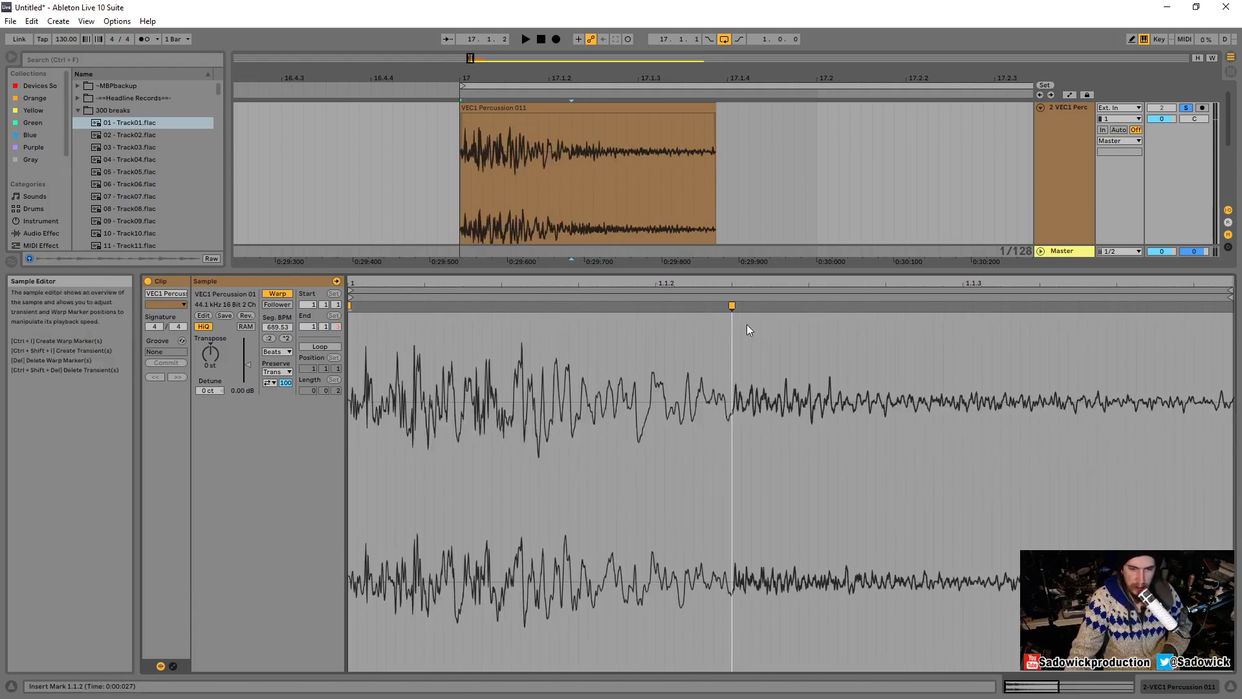
key(space)
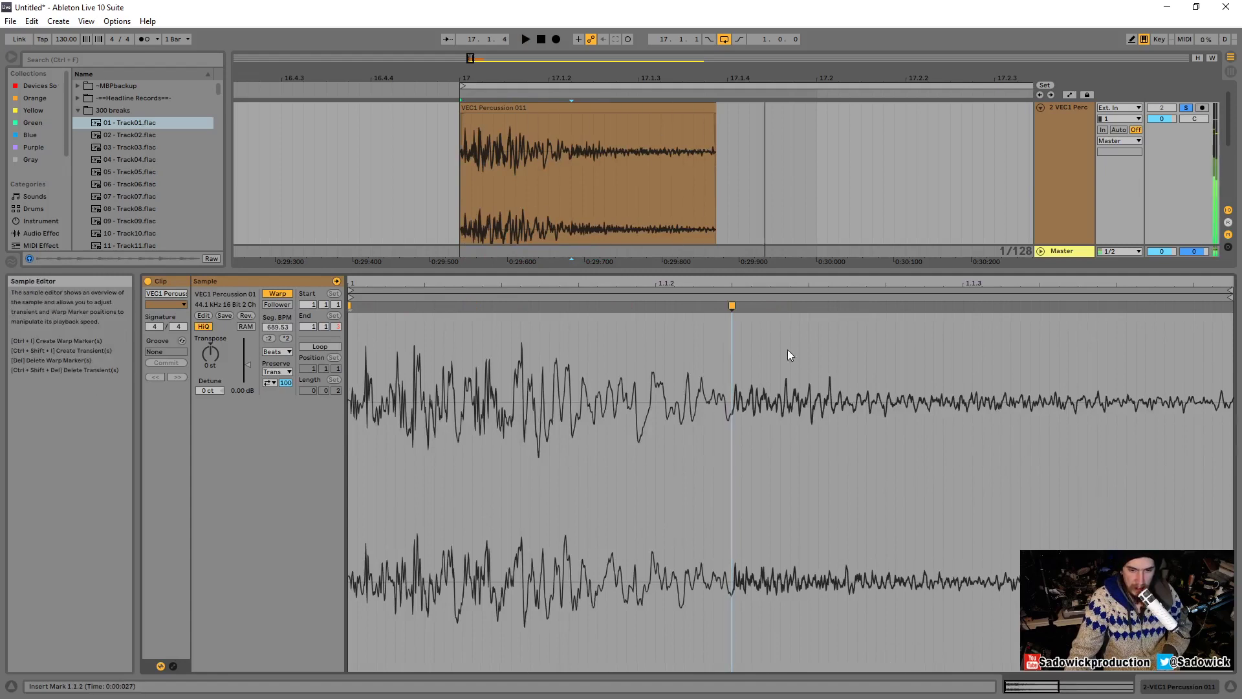
key(space)
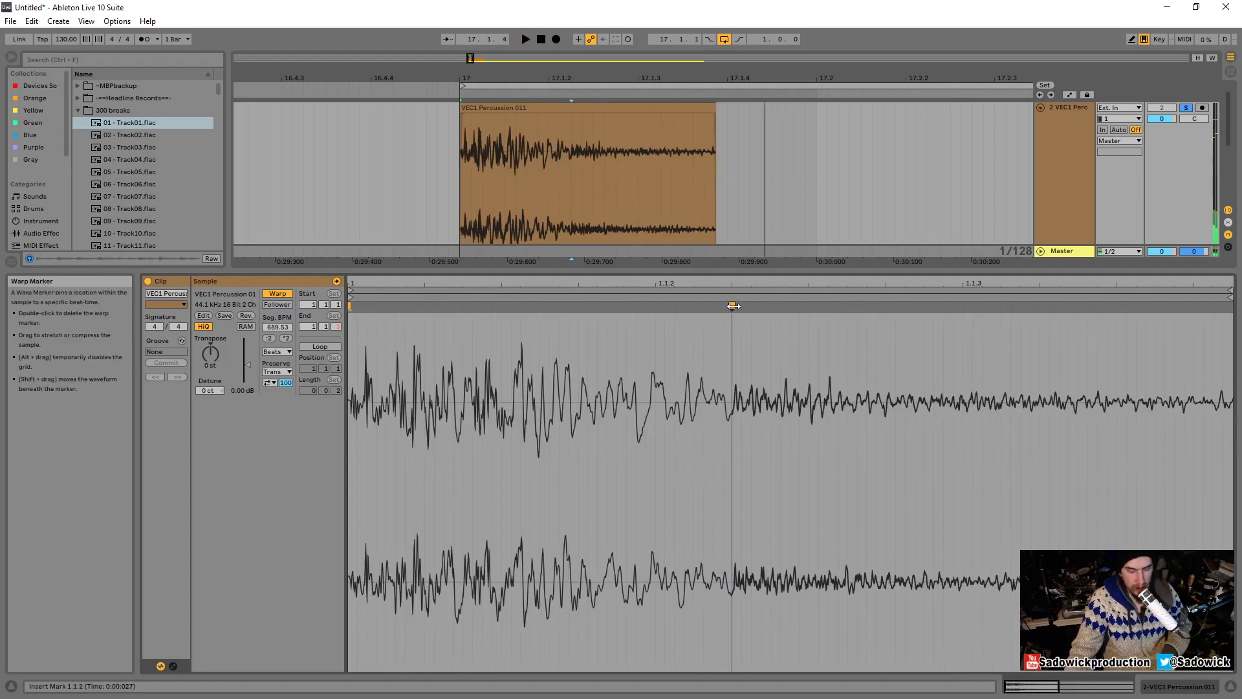
Audition the clip with the warp marker pulled back near the start and with it moved out to shortly before 1.1.3.
mouse_move(733, 305)
mouse_down()
mouse_move(458, 305)
mouse_move(904, 305)
mouse_move(514, 329)
mouse_move(417, 313)
mouse_up()
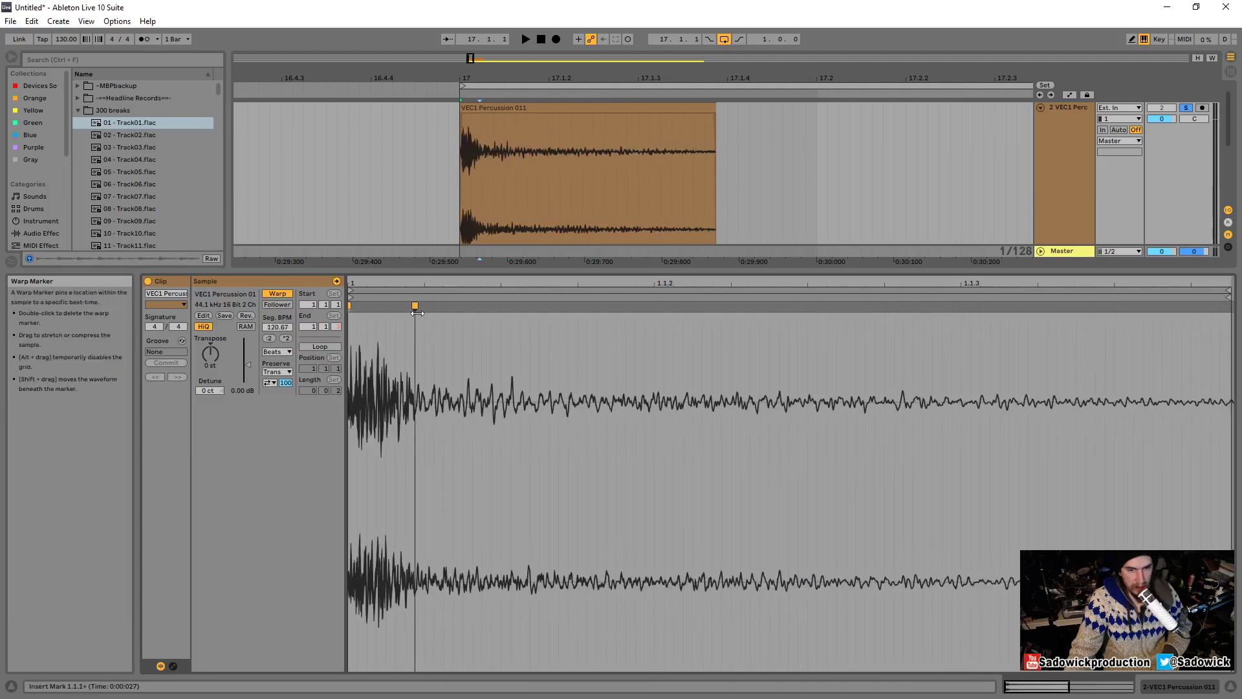
key(space)
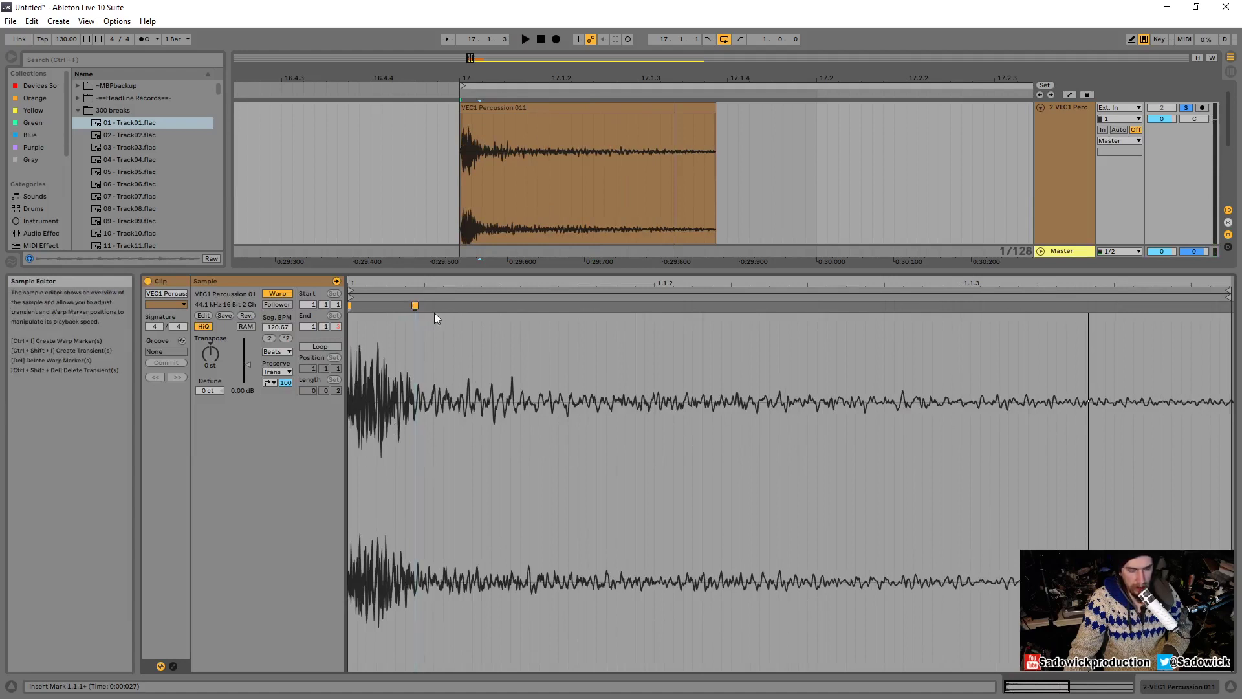
drag(415, 305, 903, 305)
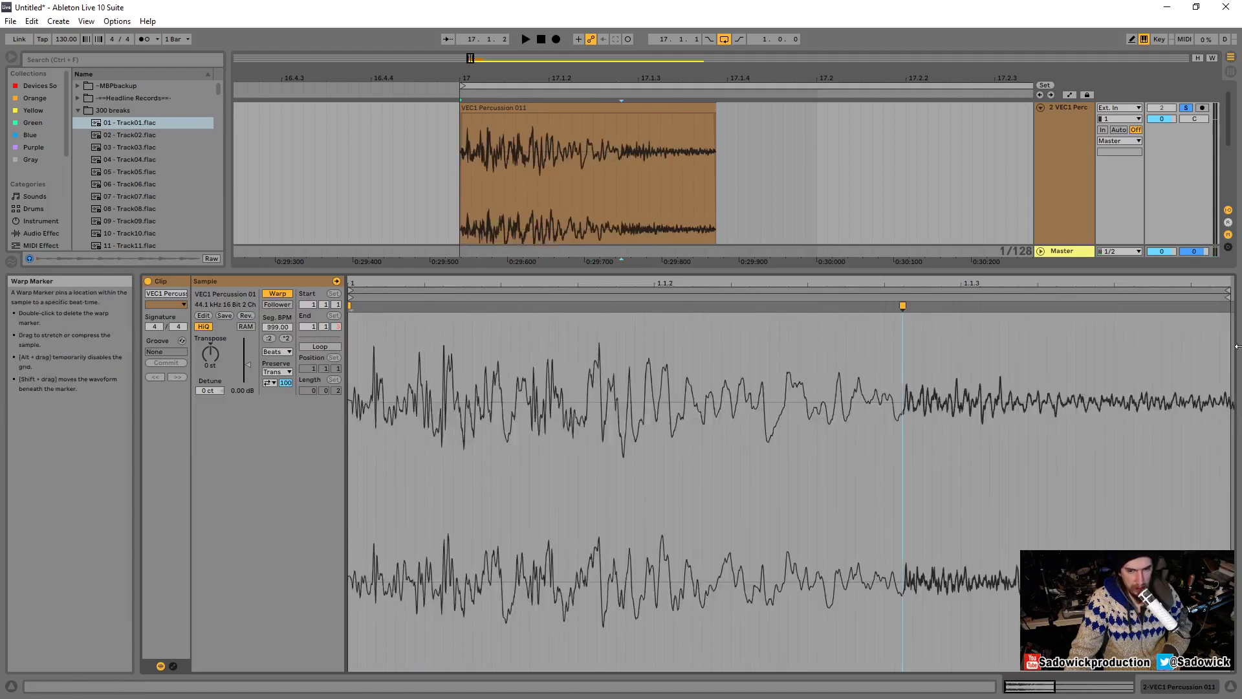
key(space)
key(space)
key(space)
key(space)
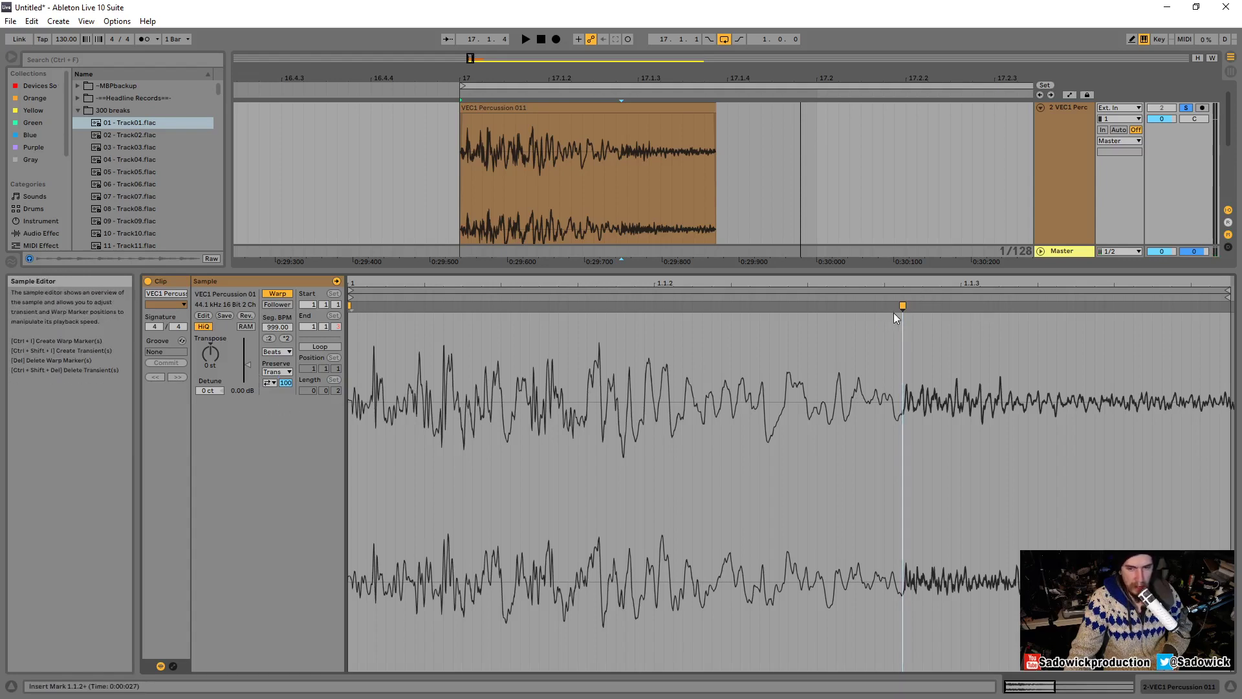
Return the warp marker near the start, add a second one around 1.1.2, and shift both markers earlier.
mouse_move(902, 313)
mouse_down()
mouse_move(415, 315)
mouse_move(733, 318)
mouse_move(455, 313)
mouse_up()
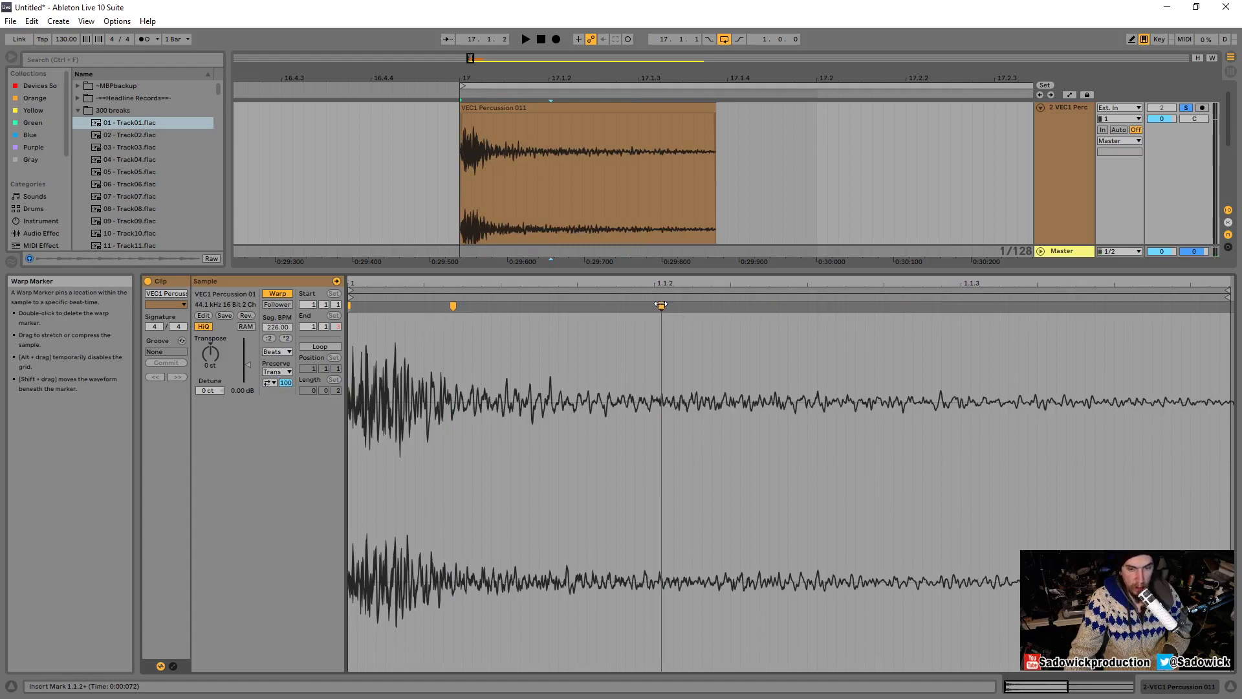
mouse_move(661, 305)
mouse_down()
mouse_move(360, 312)
mouse_move(483, 319)
mouse_move(350, 326)
mouse_move(488, 318)
mouse_move(361, 316)
mouse_move(485, 317)
mouse_move(360, 317)
mouse_move(427, 313)
mouse_up()
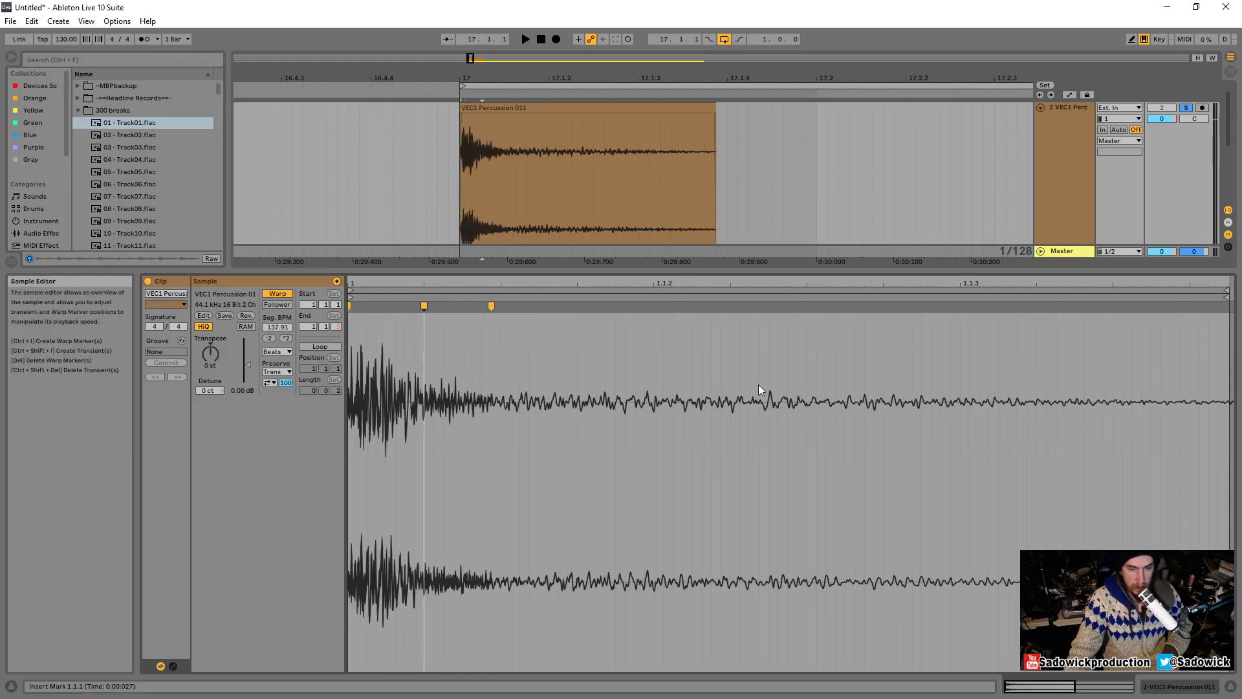
mouse_move(423, 308)
mouse_down()
mouse_move(443, 308)
mouse_move(422, 309)
mouse_move(411, 255)
mouse_up()
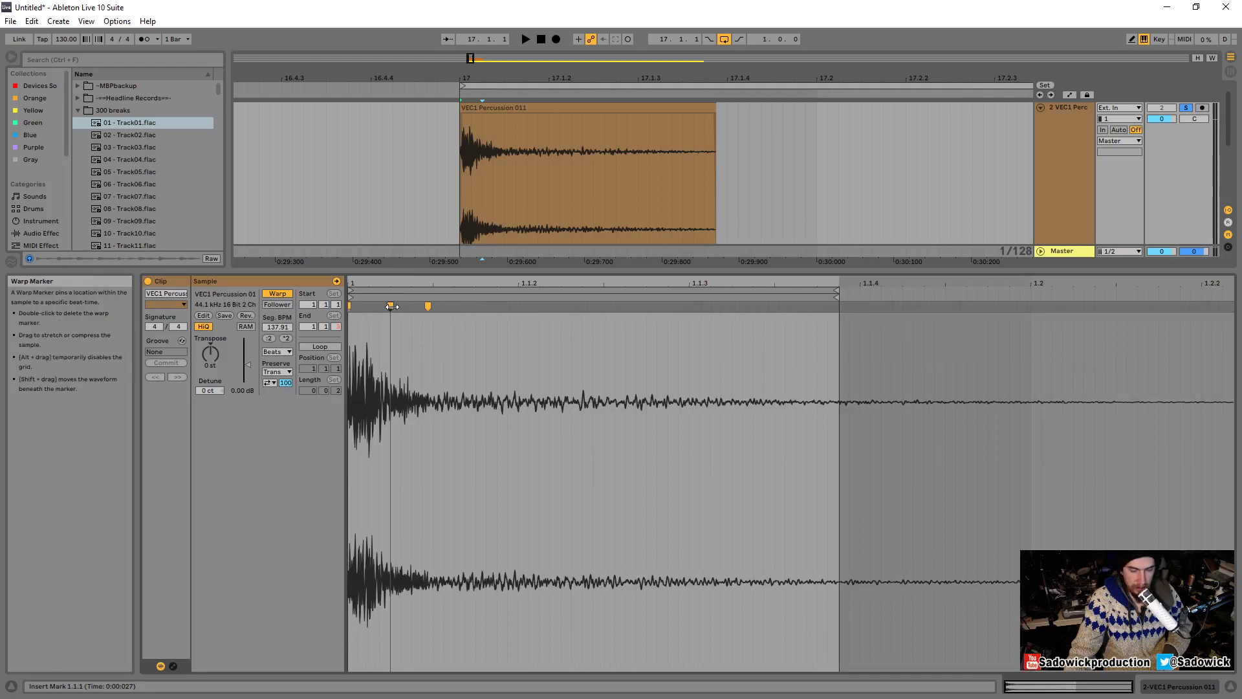
mouse_move(428, 306)
mouse_down()
mouse_move(576, 311)
mouse_move(423, 311)
mouse_up()
Add two warp markers in the sample's tail, placing one just before 1.1.2 and the other at the clip's end.
double_click(826, 305)
drag(826, 305, 513, 304)
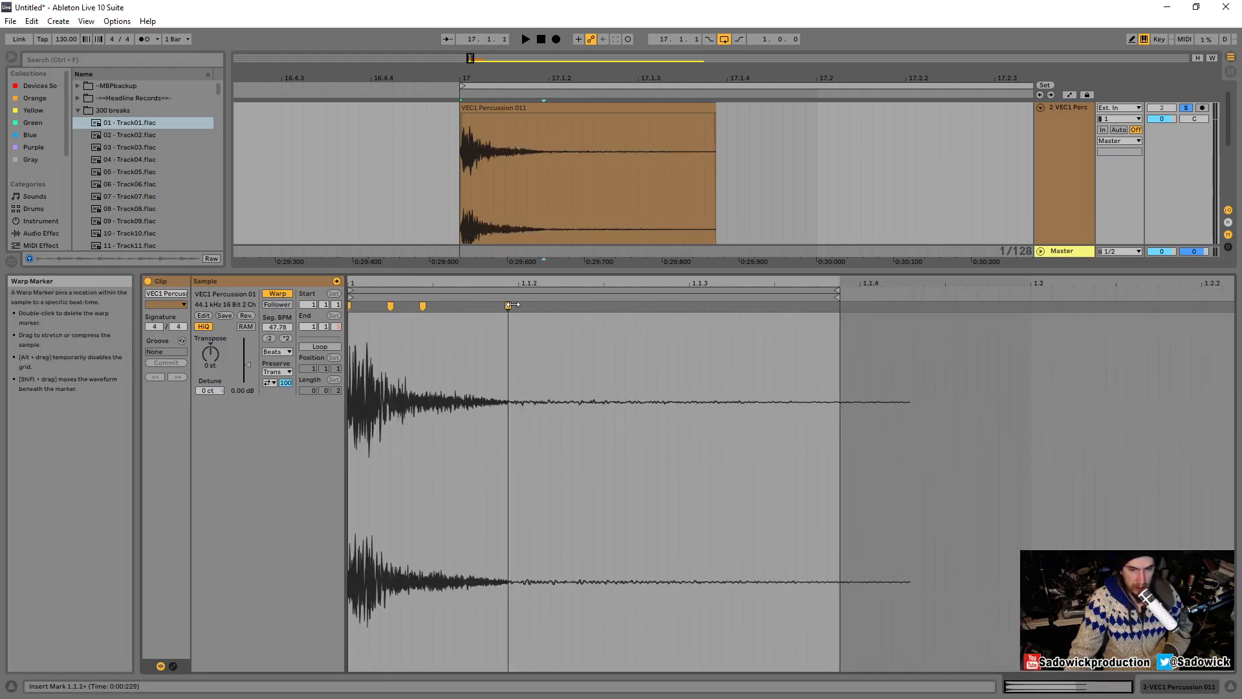
double_click(912, 308)
mouse_move(912, 308)
mouse_down()
mouse_move(647, 311)
mouse_move(884, 317)
mouse_move(838, 327)
mouse_up()
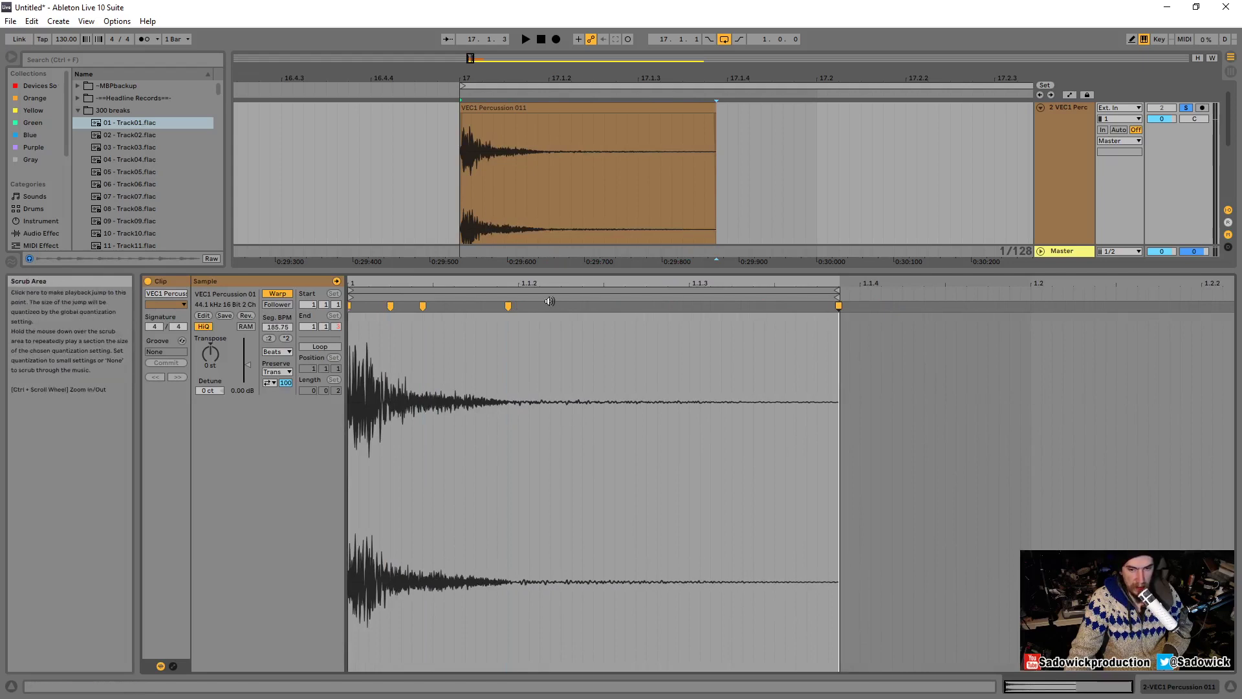
Move the third warp marker right up against the end marker and play the stretched clip.
drag(508, 306, 829, 309)
drag(677, 318, 668, 316)
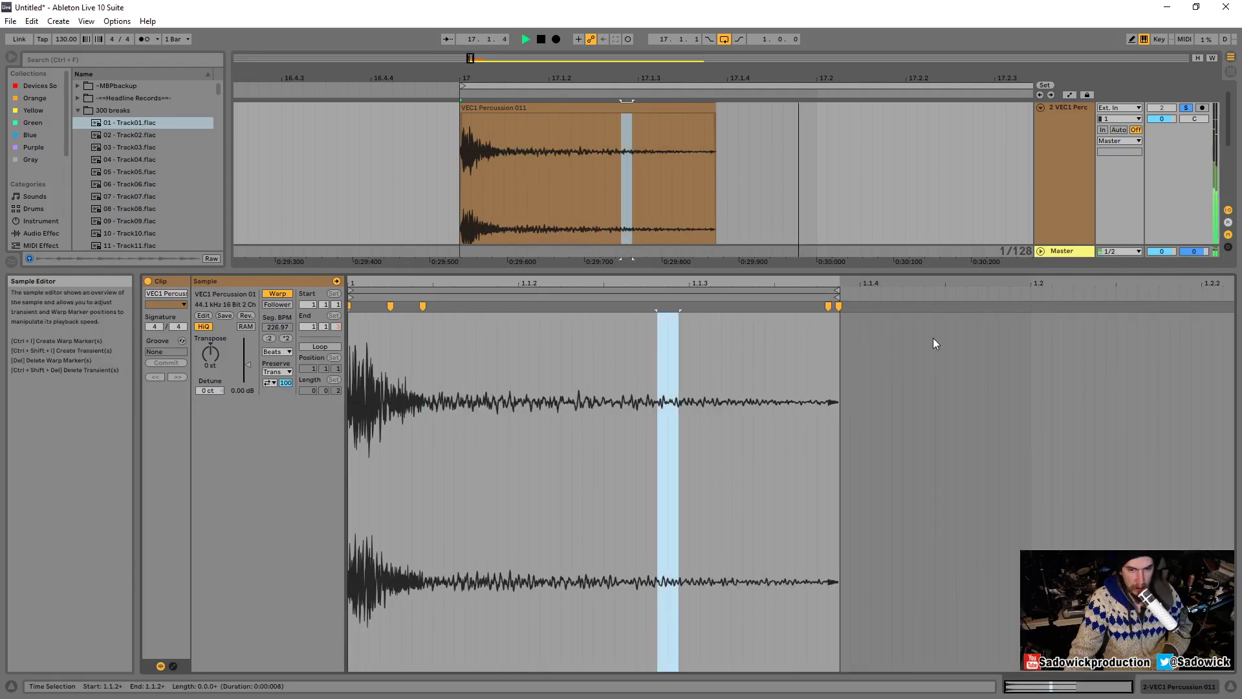
drag(829, 306, 876, 306)
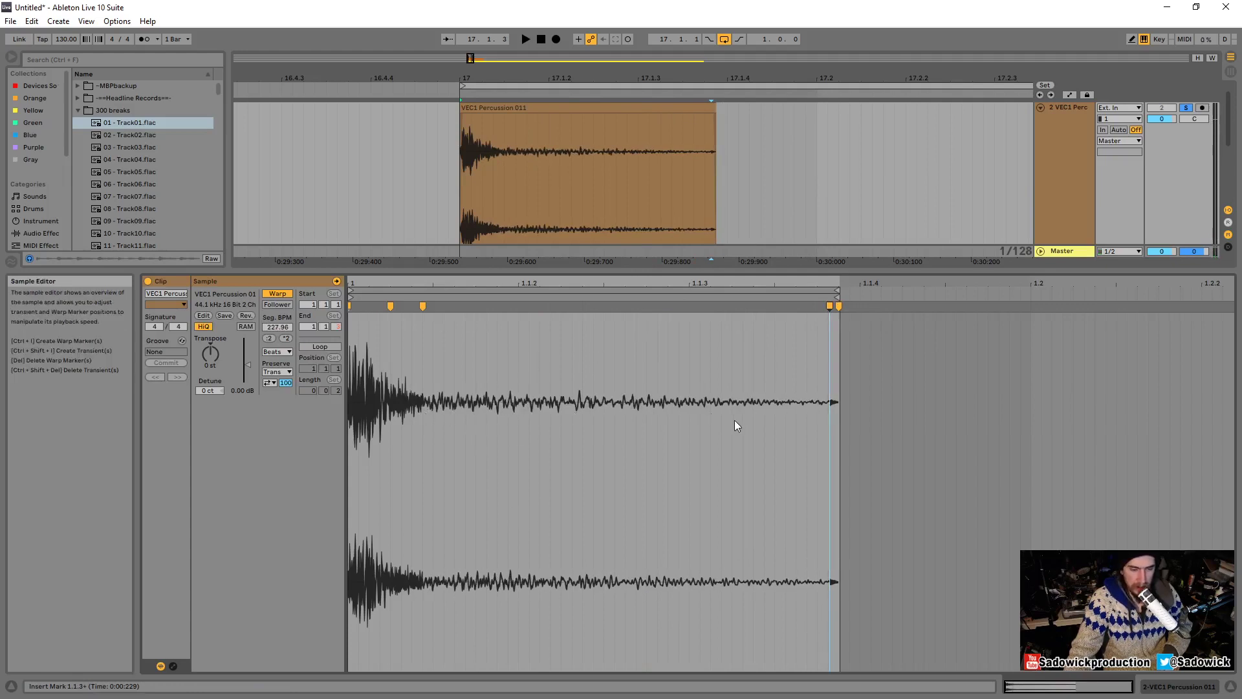
key(space)
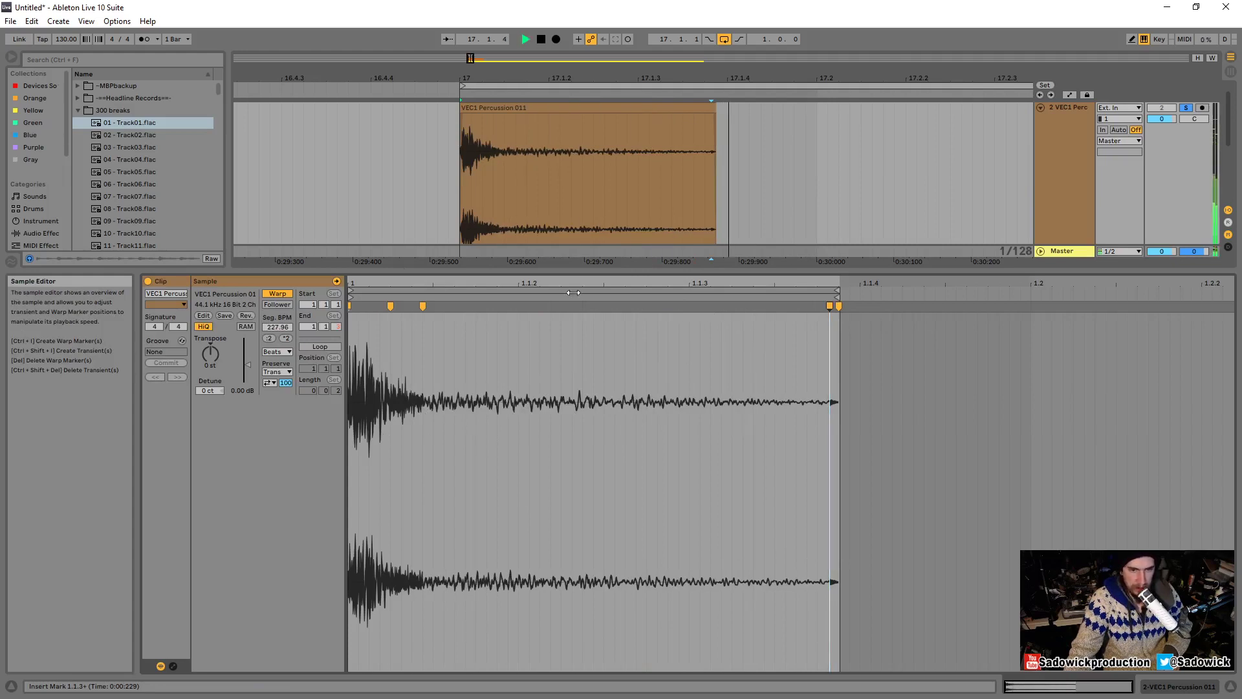
key(space)
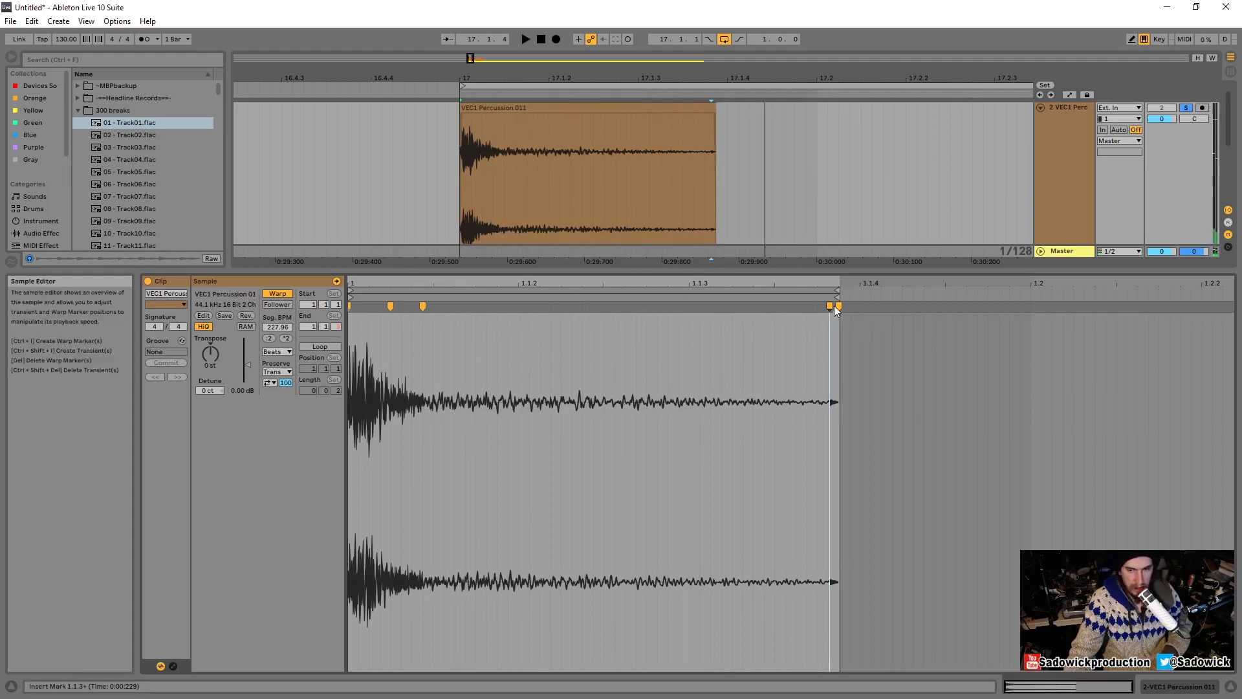
Spread the three inner warp markers, placing the first before 1.1.2, the second just after it and the third after 1.1.3.
drag(830, 306, 498, 317)
drag(423, 307, 738, 322)
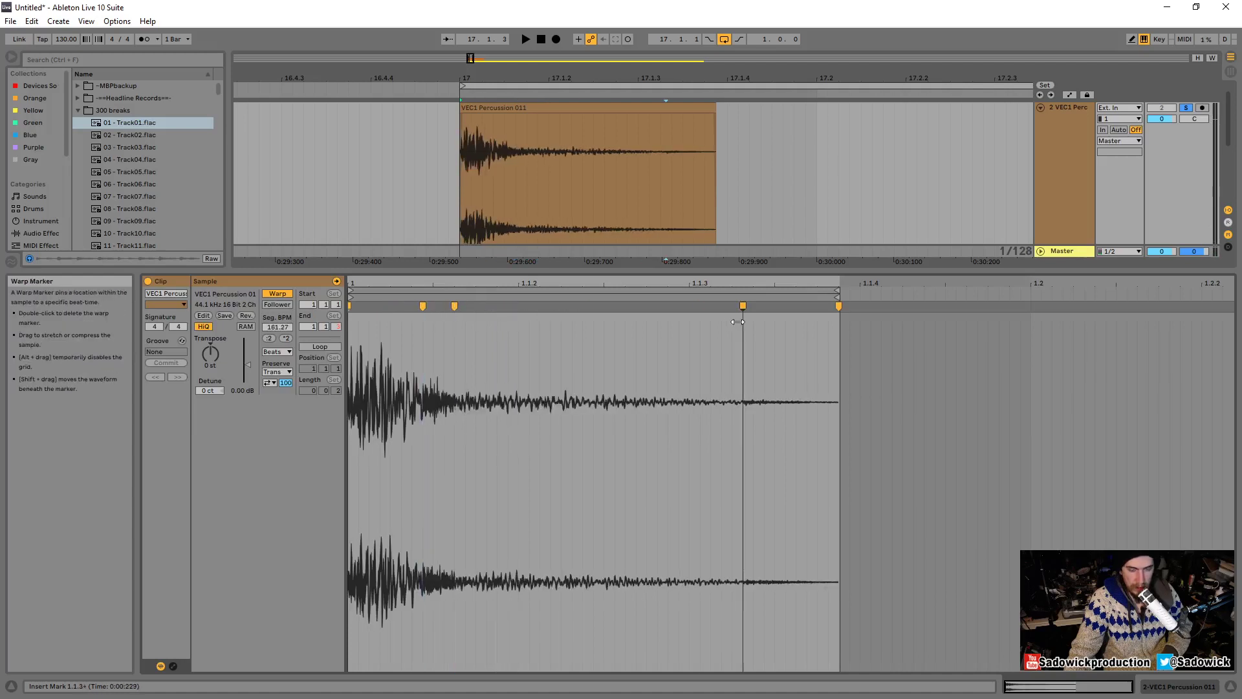
drag(454, 306, 561, 308)
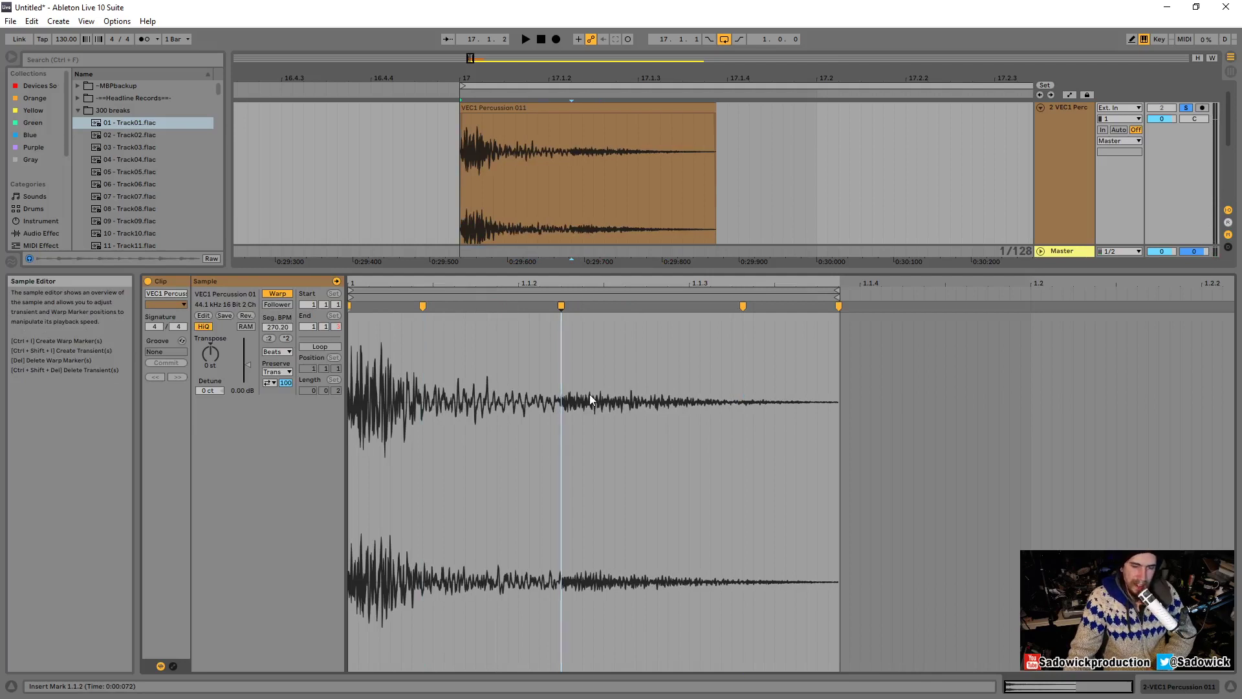
mouse_move(423, 306)
mouse_down()
mouse_move(460, 306)
mouse_move(402, 316)
mouse_move(550, 322)
mouse_move(488, 324)
mouse_up()
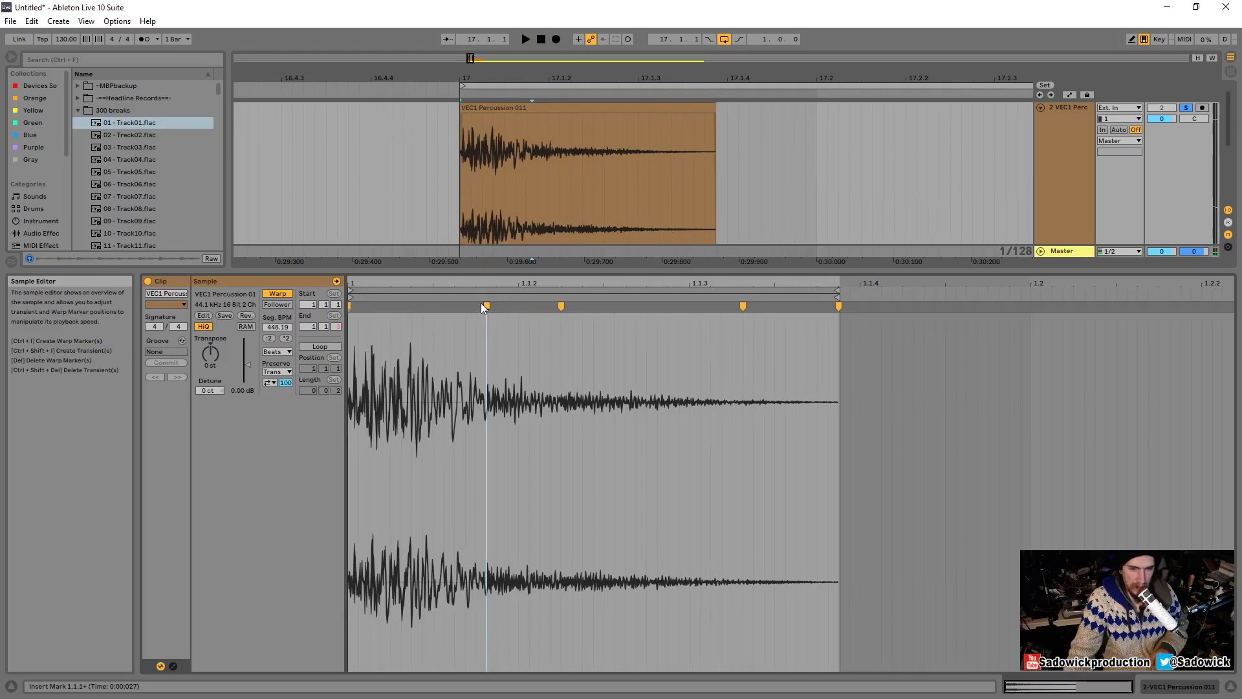
Delete the three inner warp markers, leaving only those at the clip's start and end.
double_click(487, 305)
double_click(563, 305)
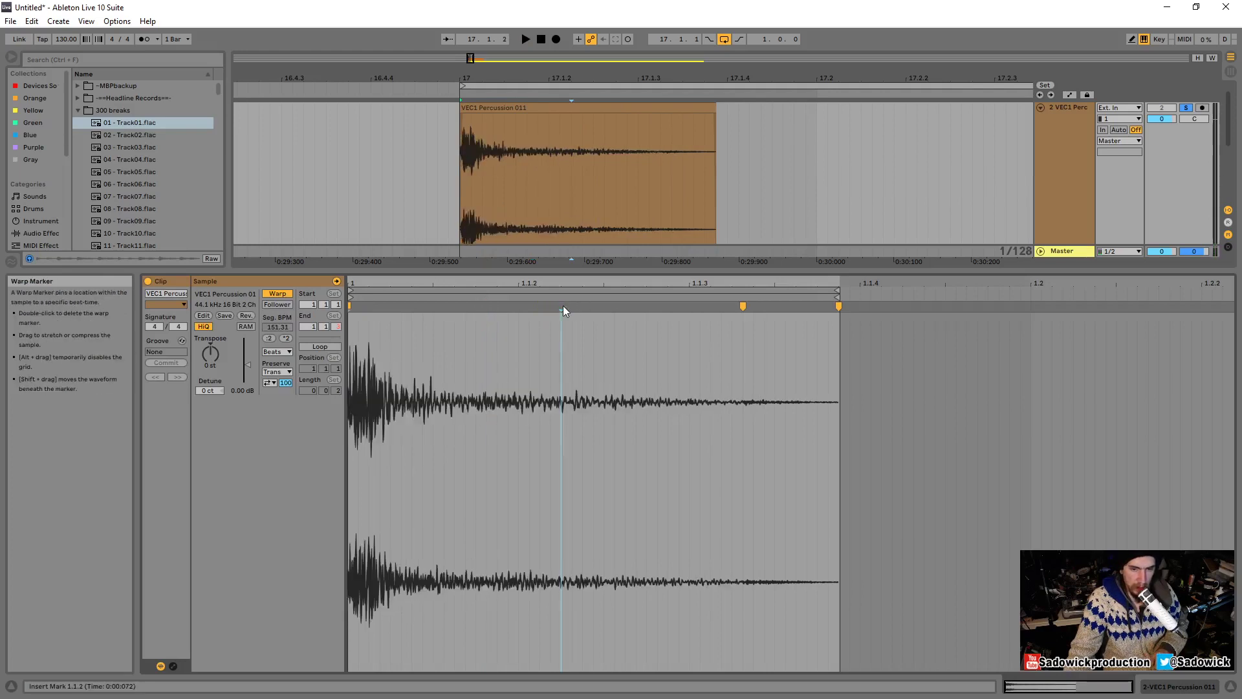
double_click(744, 305)
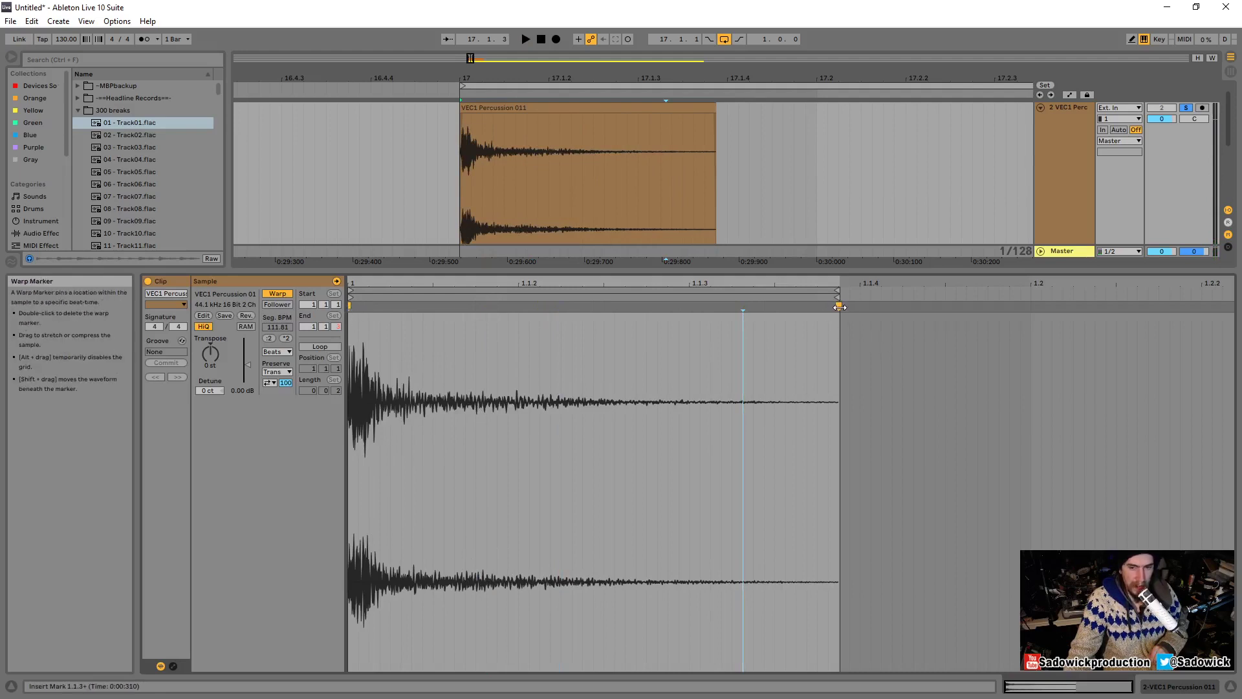
mouse_move(840, 307)
mouse_down()
mouse_move(507, 317)
mouse_move(849, 334)
mouse_move(840, 327)
mouse_up()
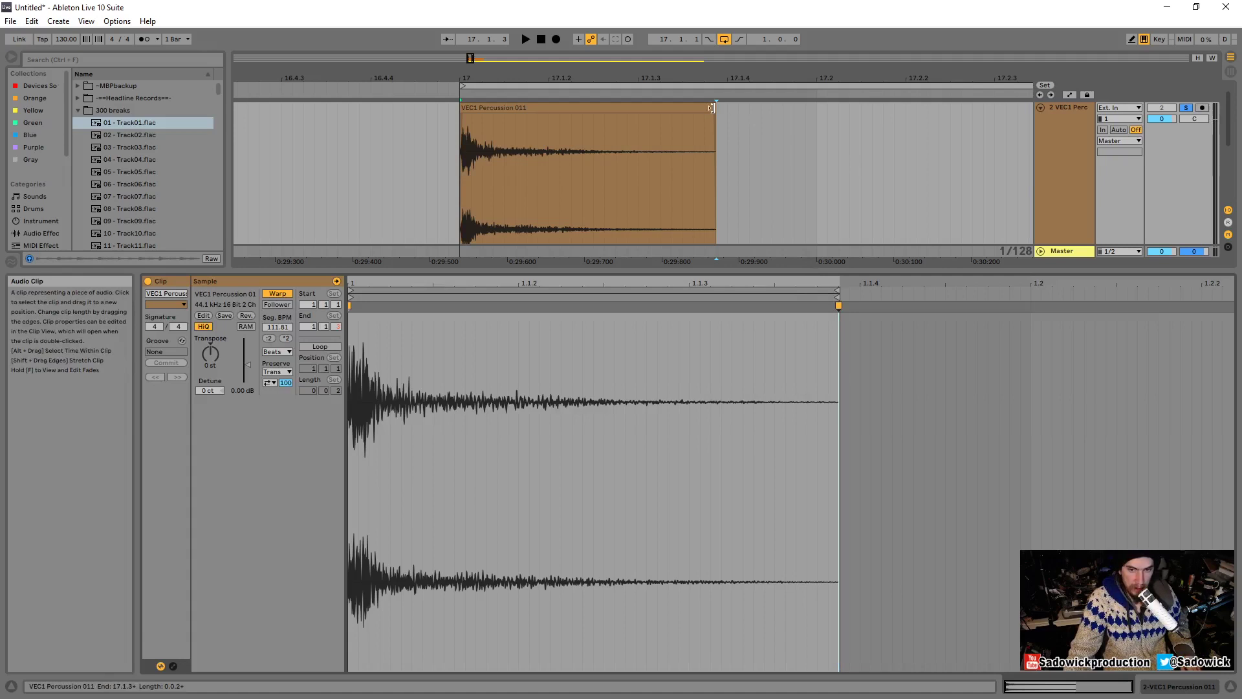
Stretch the percussion clip's end out to 17.2.1, compress it to shortly after 17.1.2, and play the clip.
drag(712, 108, 809, 131)
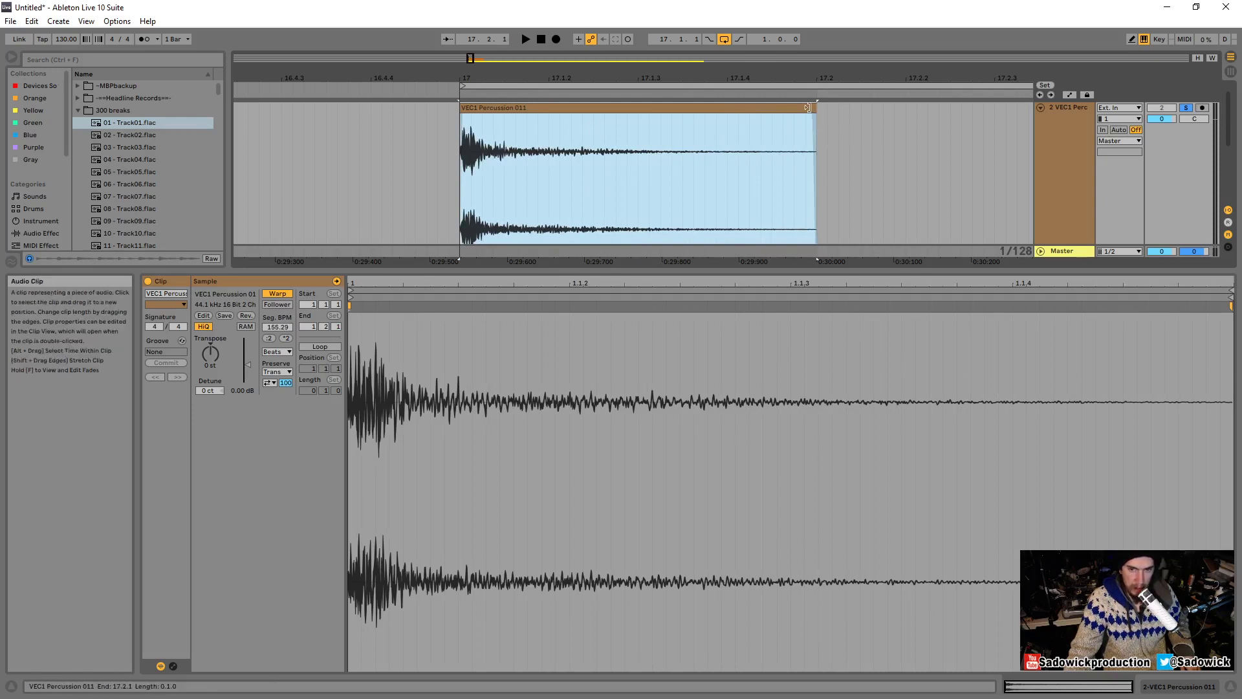
drag(817, 129, 604, 125)
key(space)
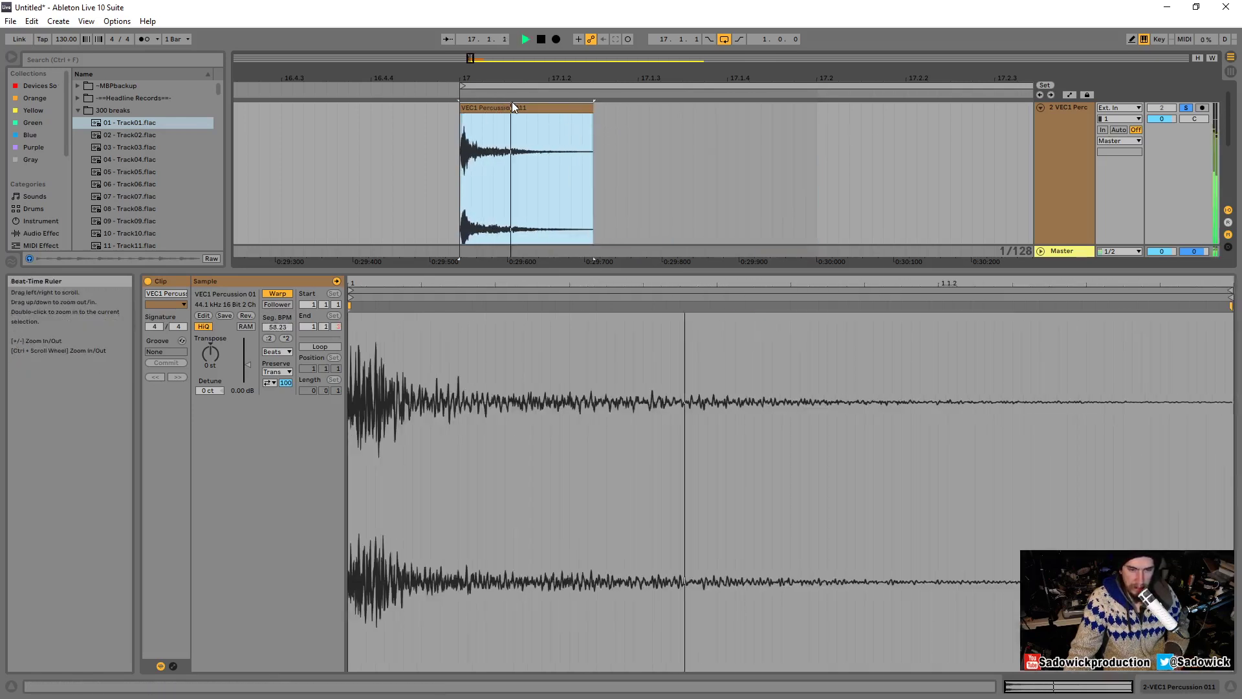
Replay the compressed percussion clip to hear how it sounds at its shortened length.
key(space)
key(space)
key(space)
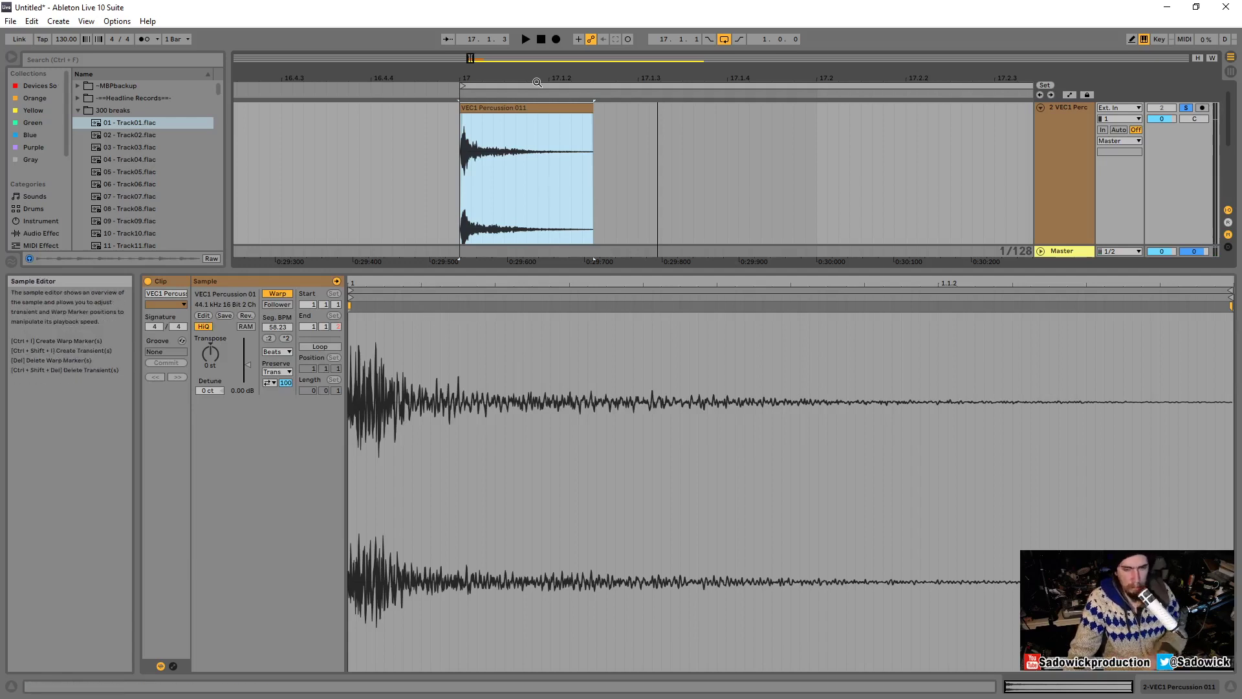
click(536, 157)
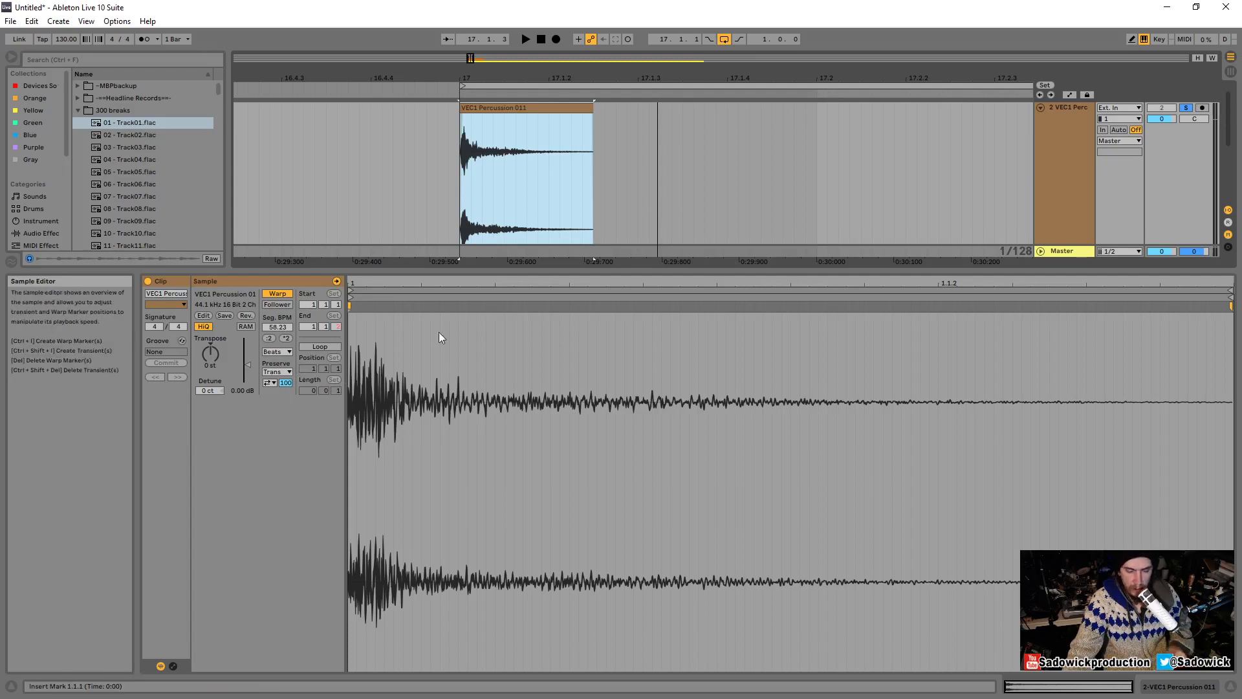
Add a warp marker early in the percussion sample, select the start marker and lower its segment BPM to 46.00.
double_click(495, 308)
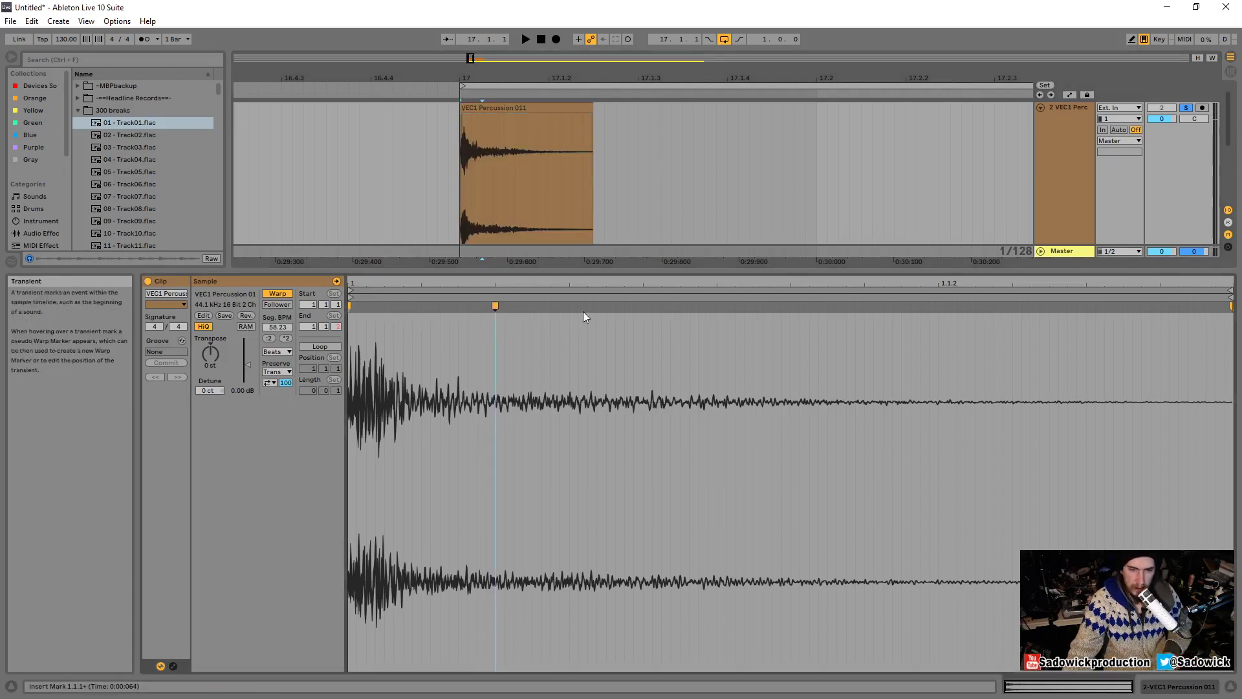
click(351, 305)
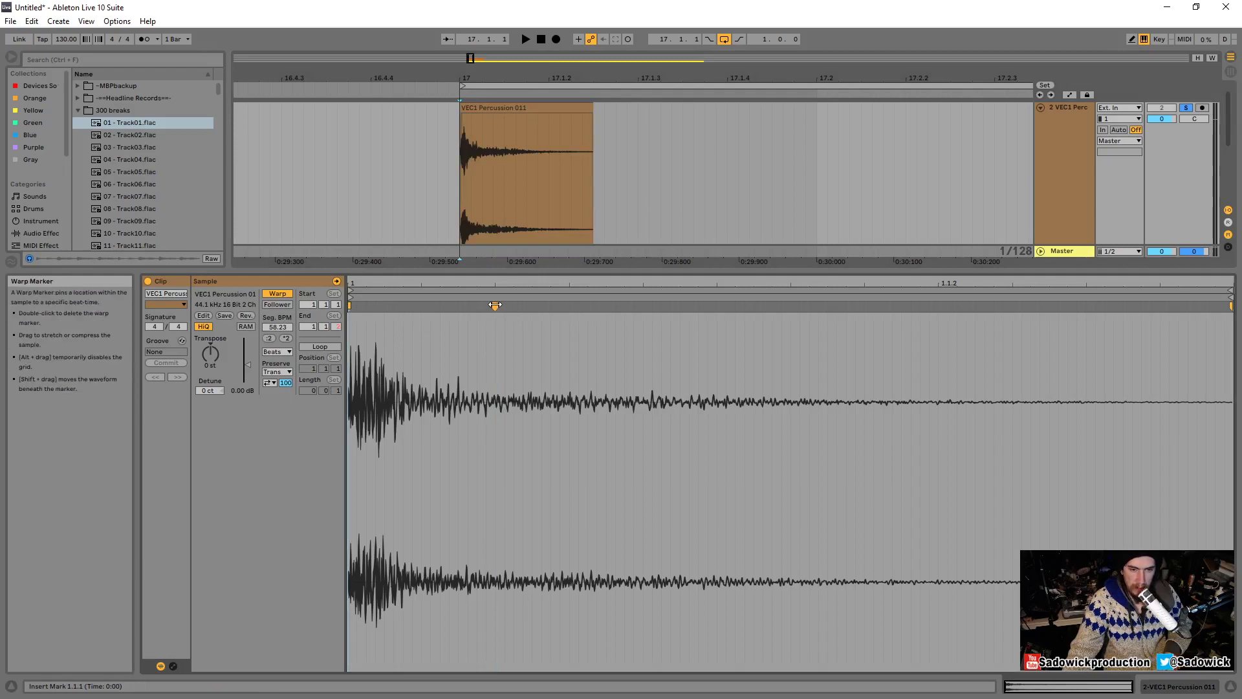
click(495, 305)
click(350, 305)
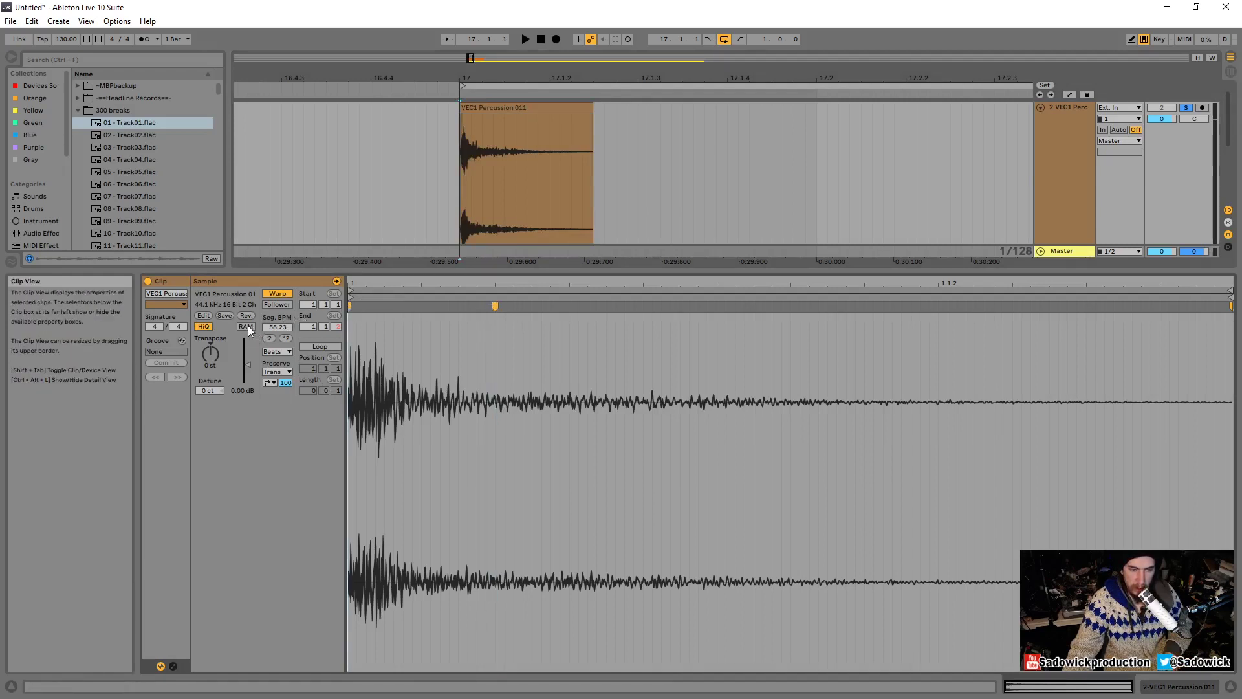
mouse_move(278, 327)
mouse_down()
mouse_move(277, 298)
mouse_move(277, 350)
mouse_up()
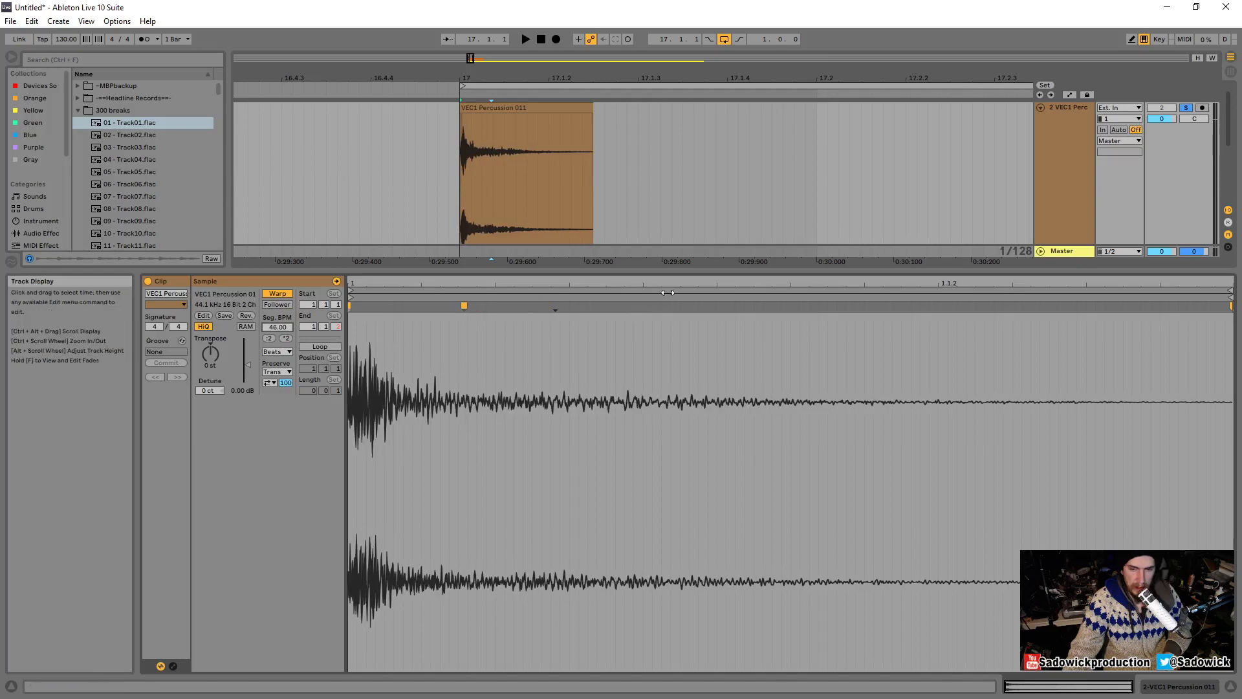
Add another warp marker before 1.1.2, select the earlier inner marker and set the segment BPM to 49.00.
double_click(631, 306)
click(464, 306)
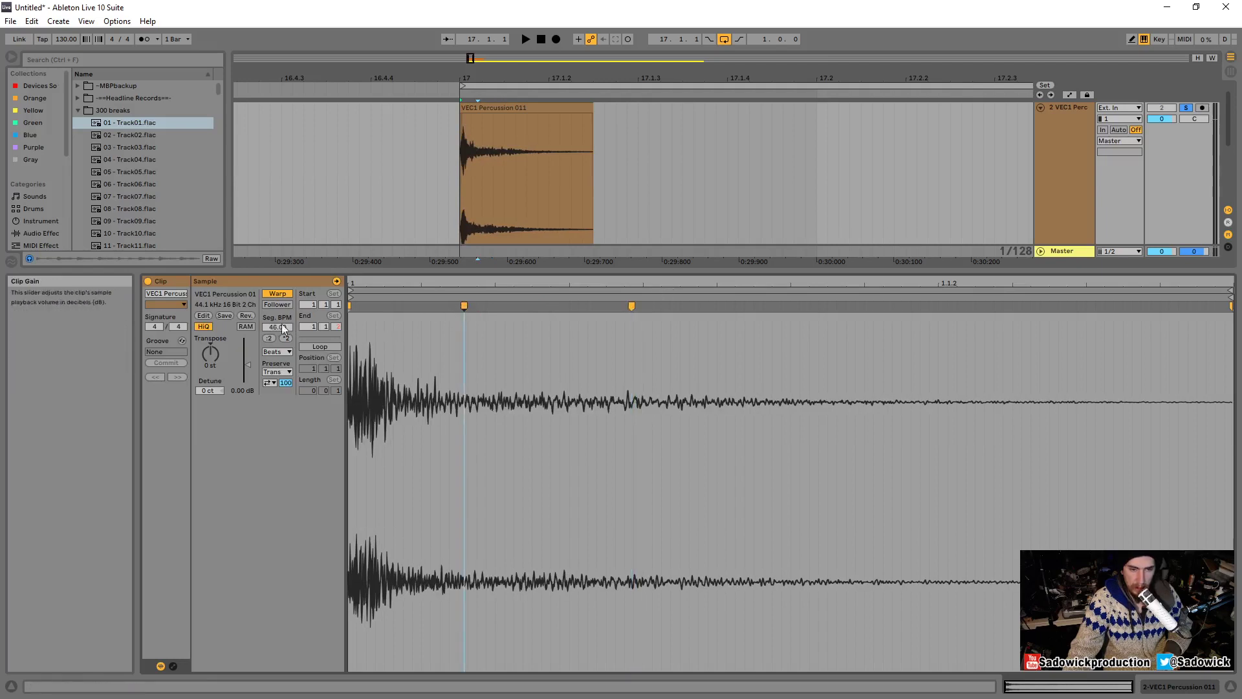
mouse_move(279, 328)
mouse_down()
mouse_move(279, 297)
mouse_move(279, 354)
mouse_move(279, 291)
mouse_move(279, 348)
mouse_move(279, 326)
mouse_up()
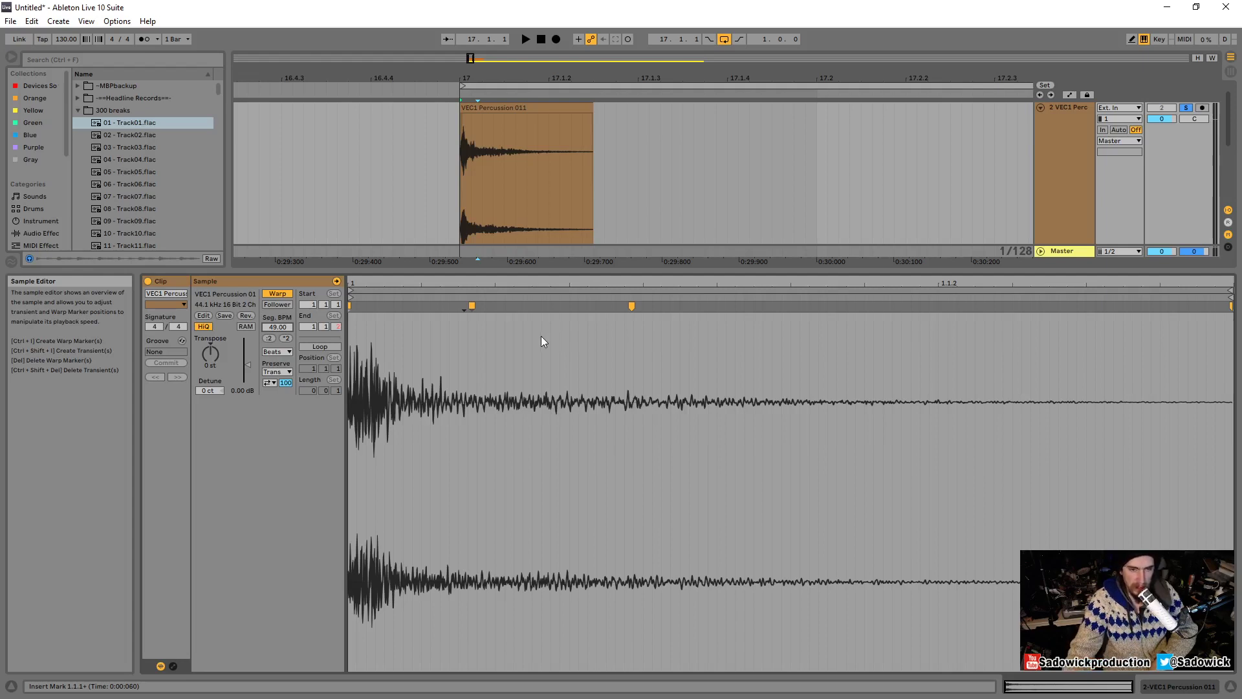
Delete both inner warp markers and nudge the end warp marker slightly so the segment BPM becomes 58.33.
double_click(472, 305)
double_click(632, 305)
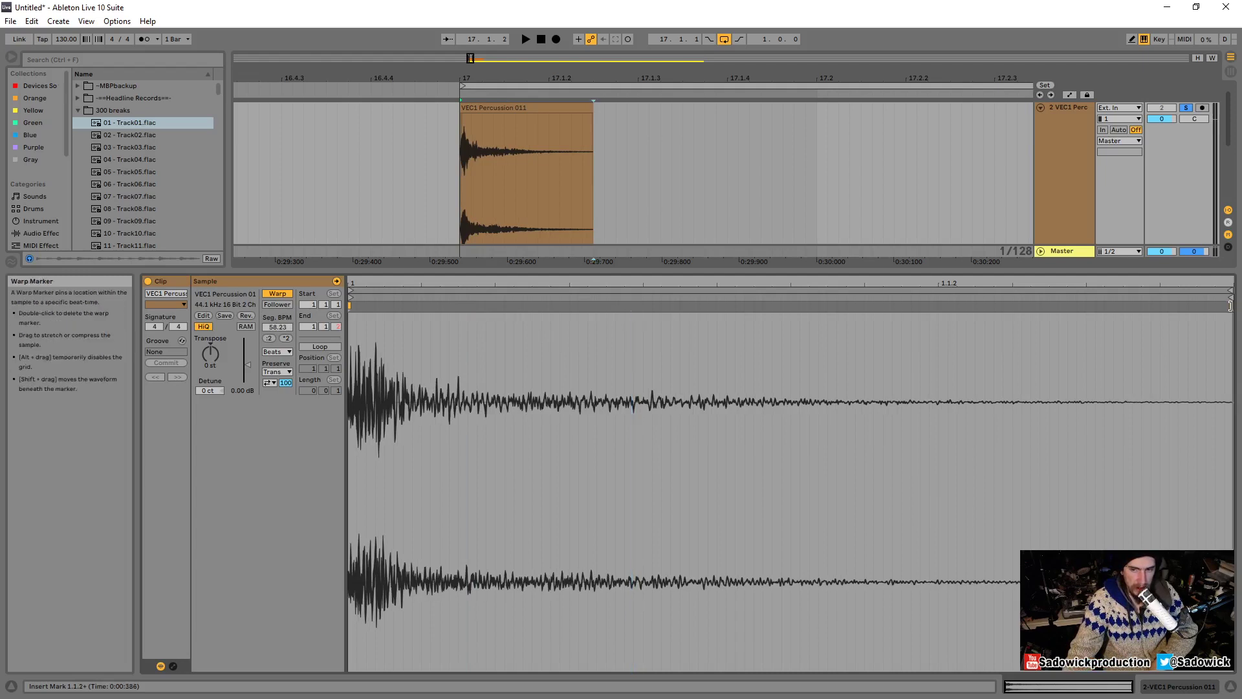
mouse_move(1230, 305)
mouse_down()
mouse_move(781, 306)
mouse_move(618, 319)
mouse_move(1230, 303)
mouse_up()
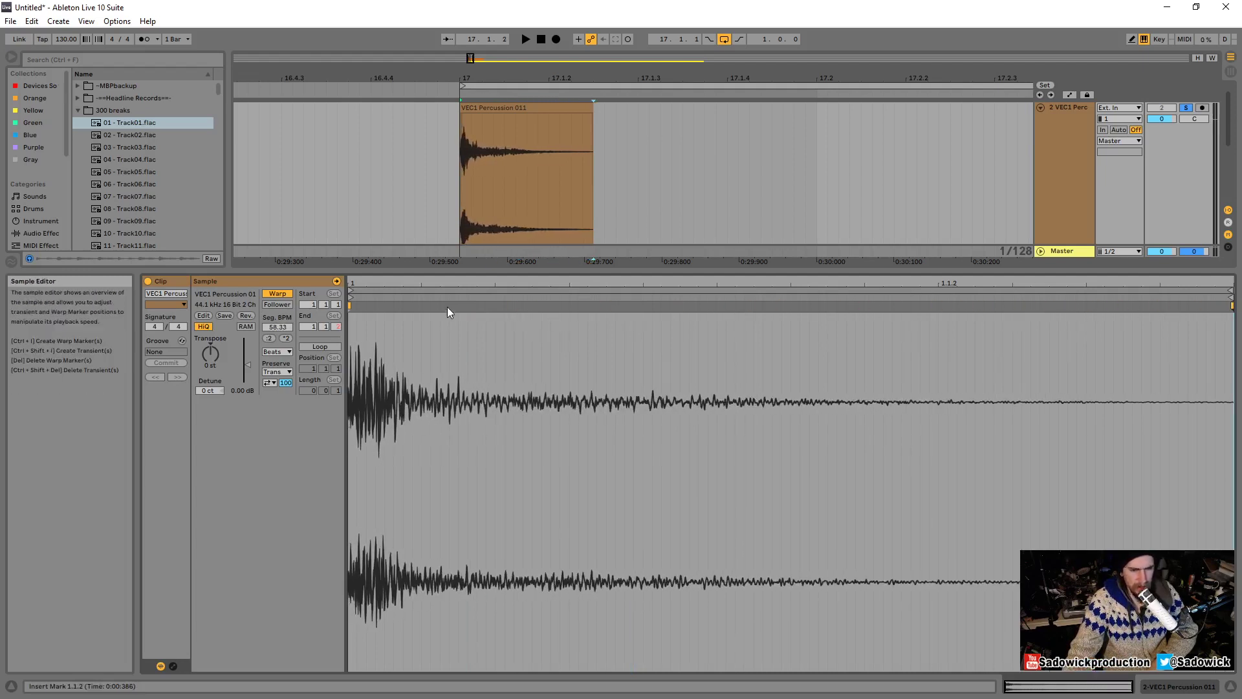
Switch the percussion clip's warp mode to Re-Pitch, stretch its end warp marker just past 1.1.3, and play it.
click(281, 353)
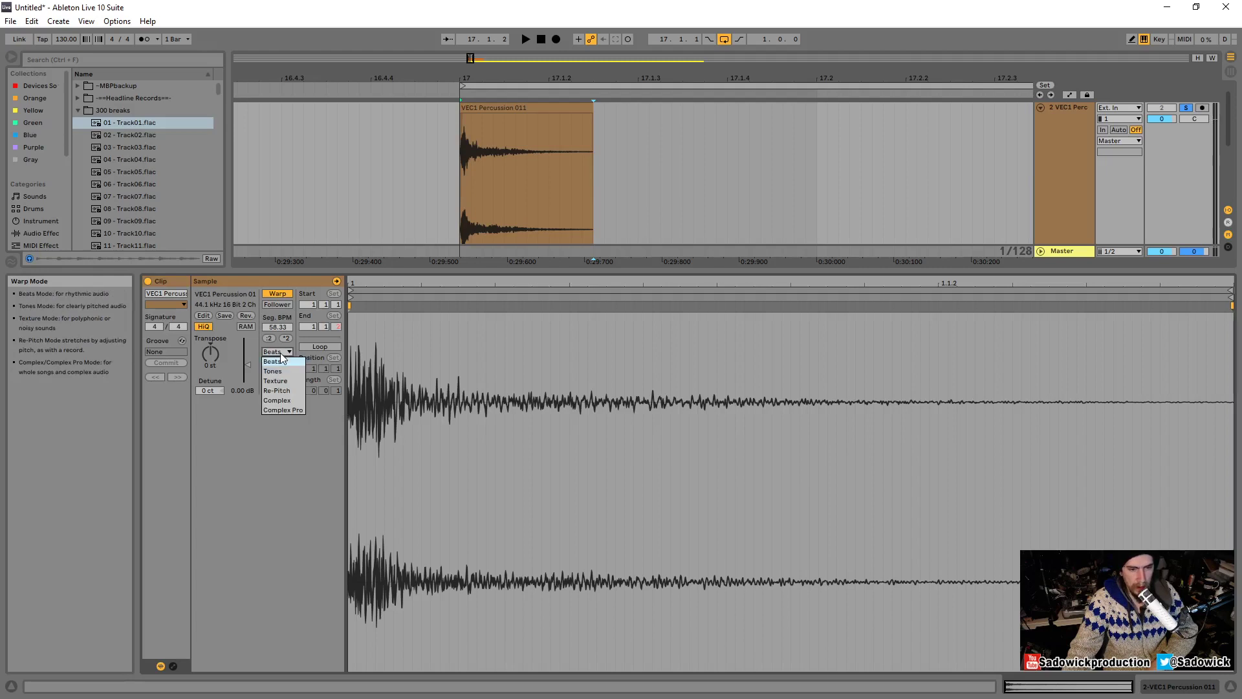
click(277, 391)
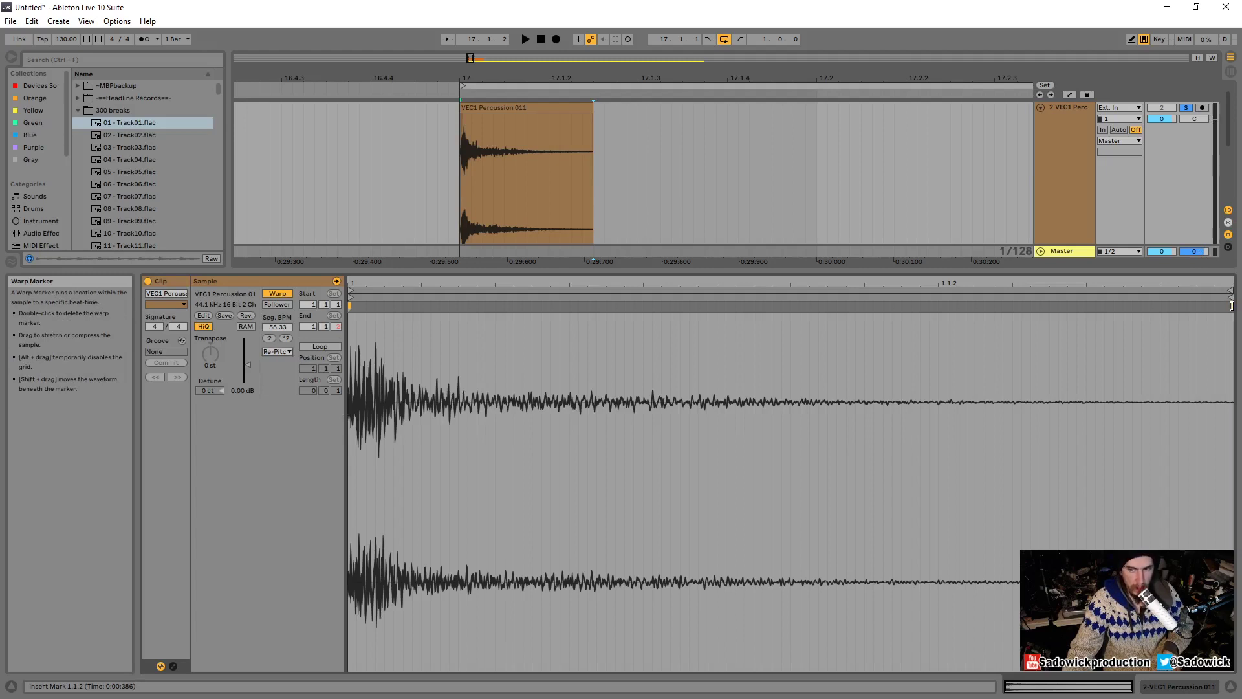
mouse_move(1232, 305)
mouse_down()
mouse_move(486, 305)
mouse_move(946, 328)
mouse_move(1241, 325)
mouse_move(1001, 314)
mouse_move(1190, 306)
mouse_up()
key(space)
key(space)
key(space)
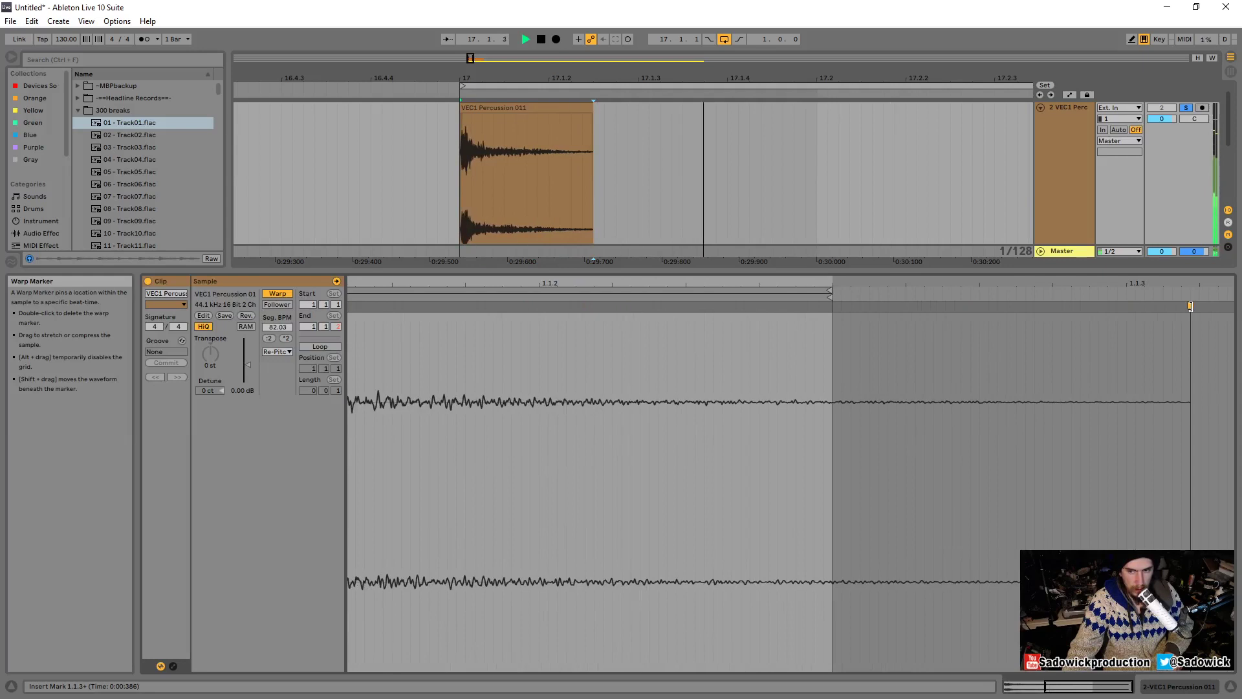
drag(709, 279, 888, 278)
key(space)
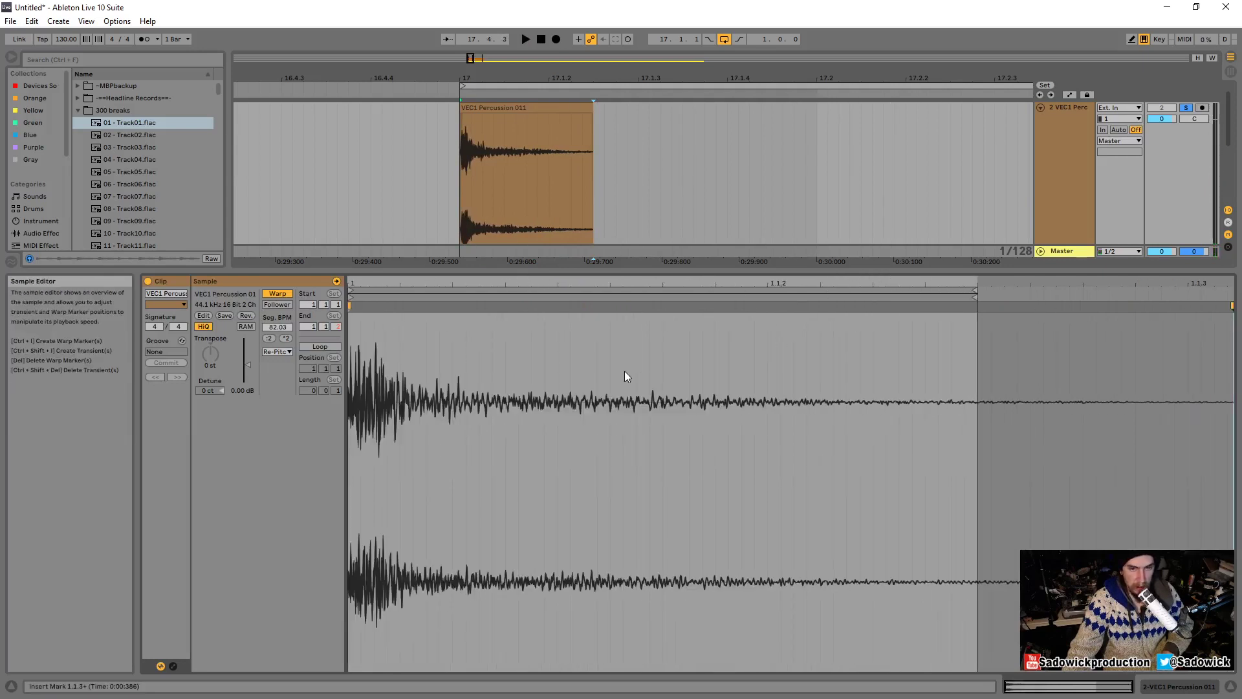
Add a warp marker early in the sample, move it to shortly after 1.1.2, and play the re-pitched clip.
click(545, 305)
mouse_move(545, 305)
mouse_down()
mouse_move(874, 306)
mouse_move(466, 305)
mouse_move(887, 306)
mouse_move(452, 306)
mouse_move(952, 306)
mouse_move(847, 344)
mouse_up()
key(space)
key(space)
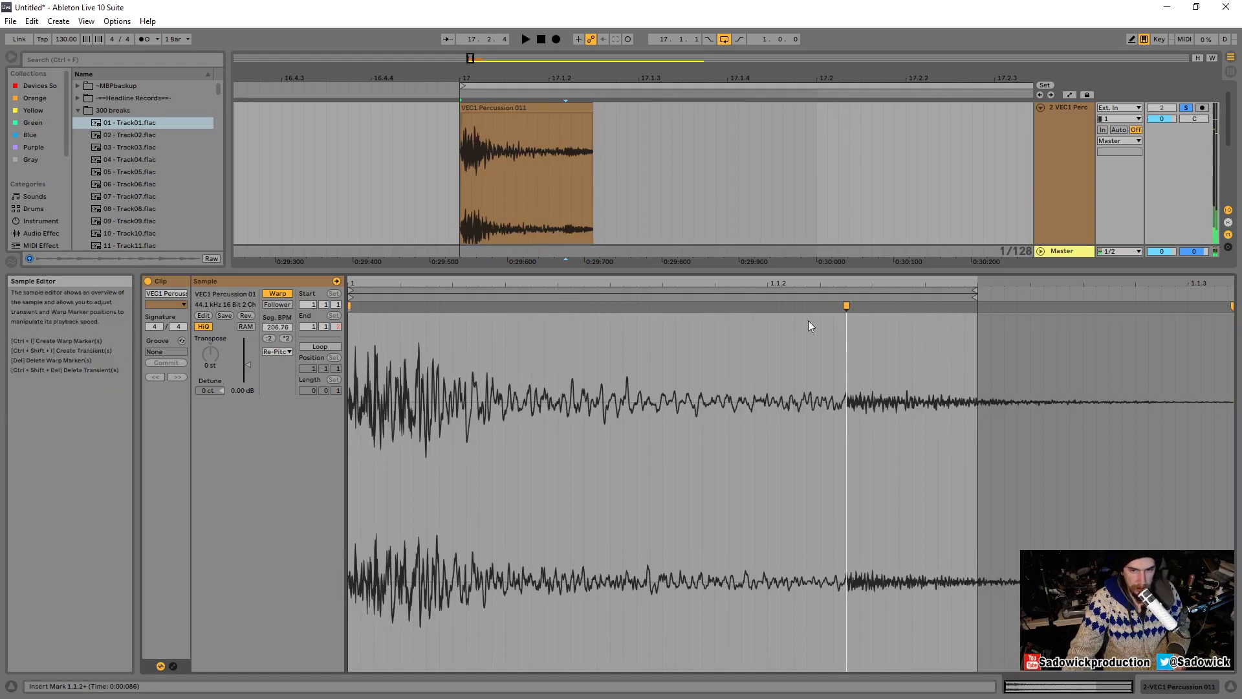
key(space)
Extend the percussion clip's end to 17.1.3, play it, and move the inner warp marker back to just after 1.1.2.
drag(594, 110, 877, 110)
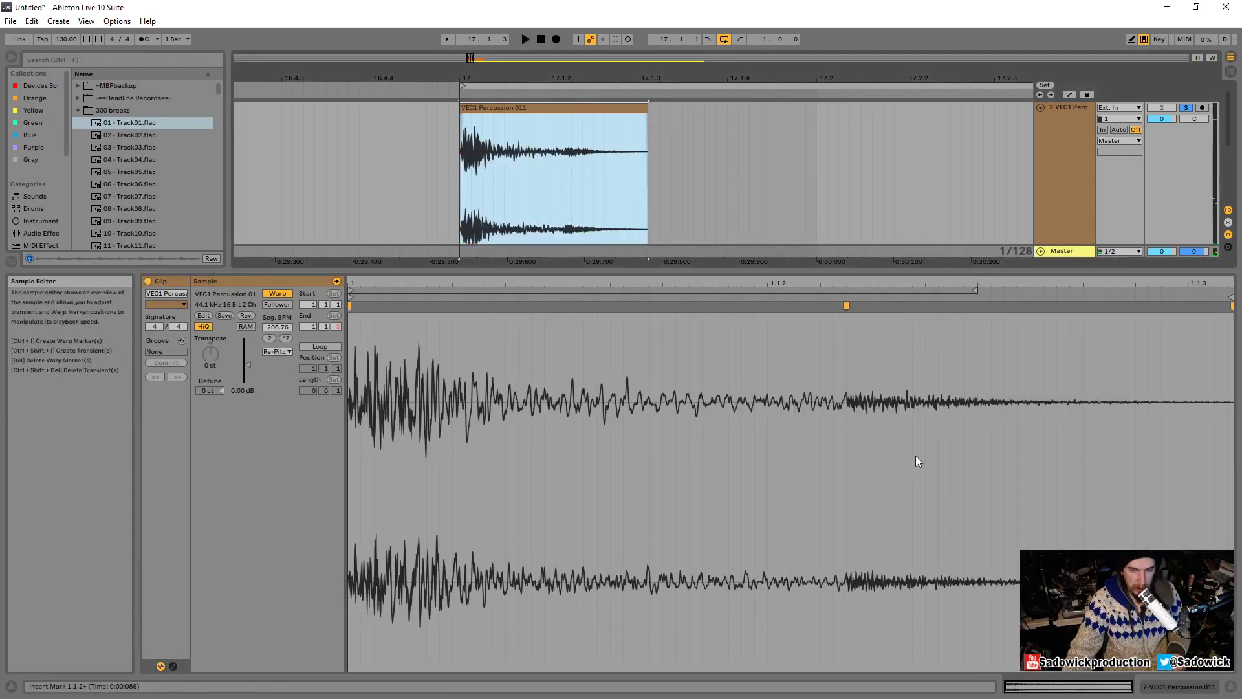
key(space)
drag(847, 306, 794, 306)
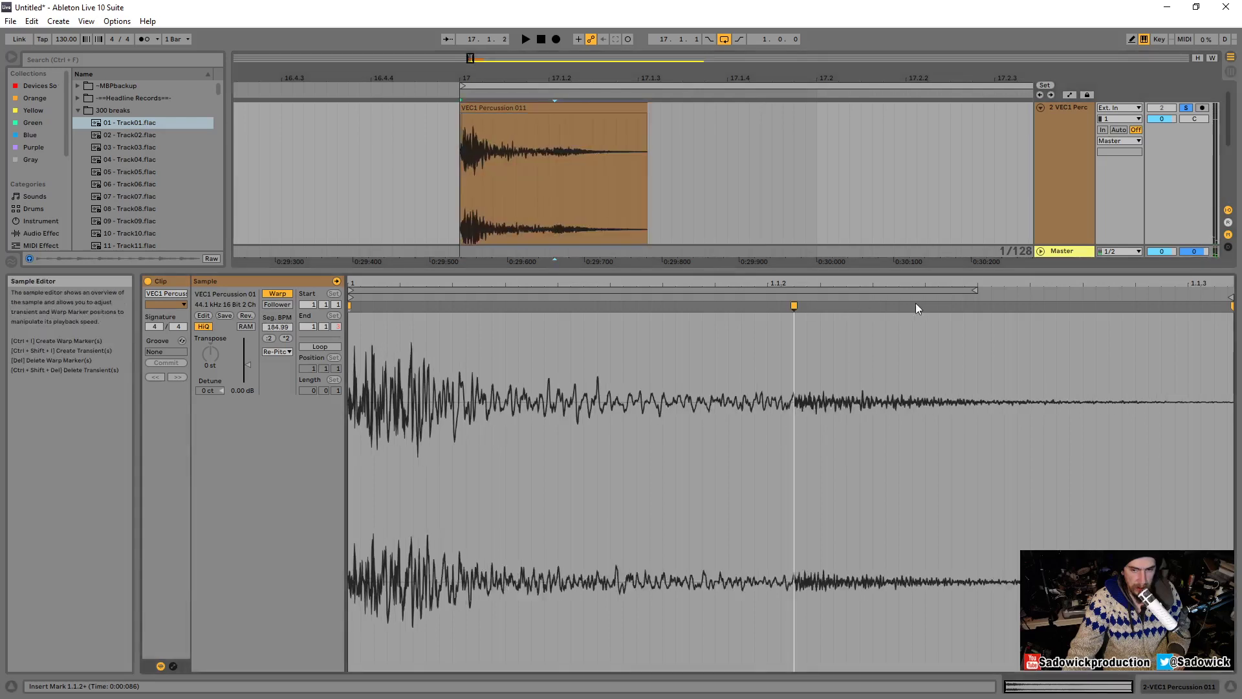
Add a second inner warp marker, place the two inner markers just before and just after 1.1.2, and play the clip.
double_click(915, 305)
mouse_move(916, 306)
mouse_down()
mouse_move(360, 306)
mouse_move(805, 311)
mouse_move(715, 324)
mouse_up()
key(space)
key(space)
key(space)
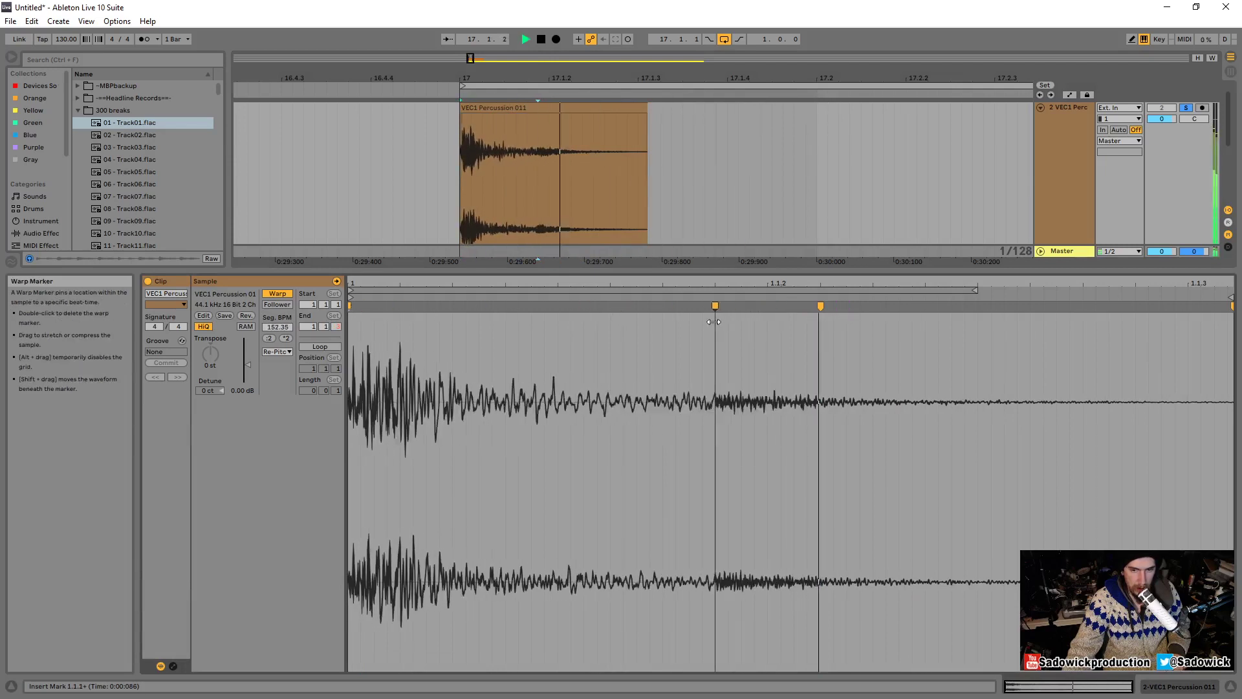
key(space)
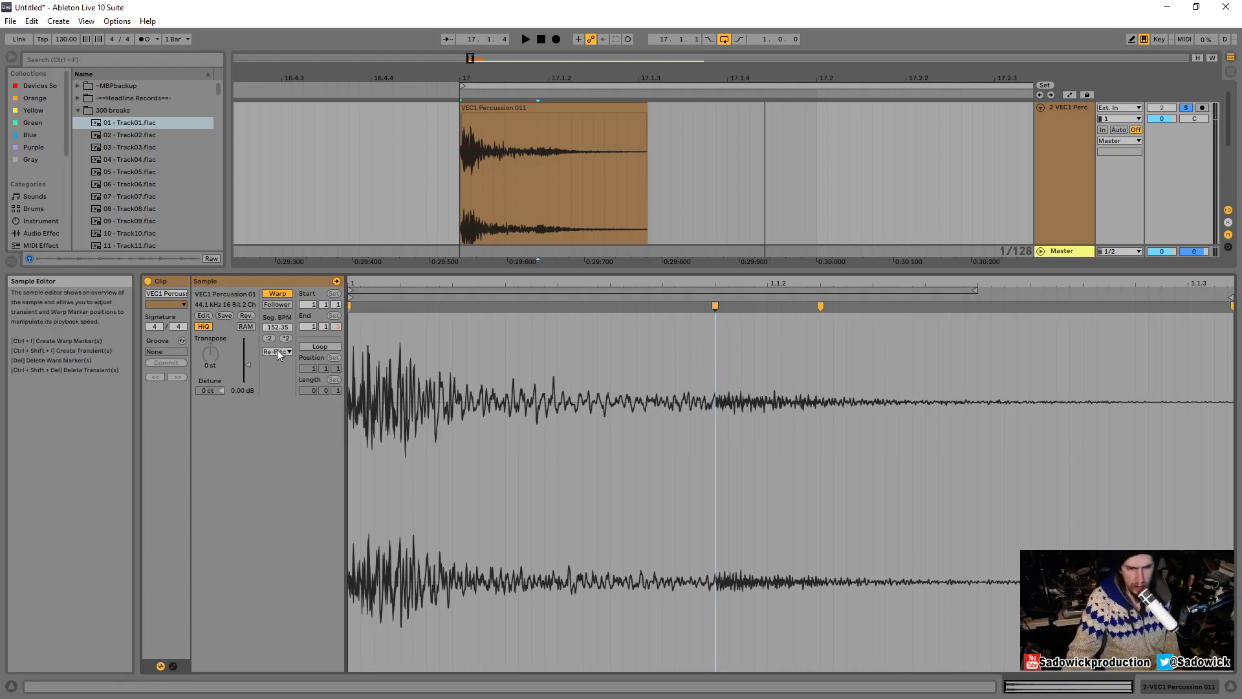
Set the percussion clip's warp mode back to Beats and play it.
click(277, 351)
click(282, 360)
click(729, 301)
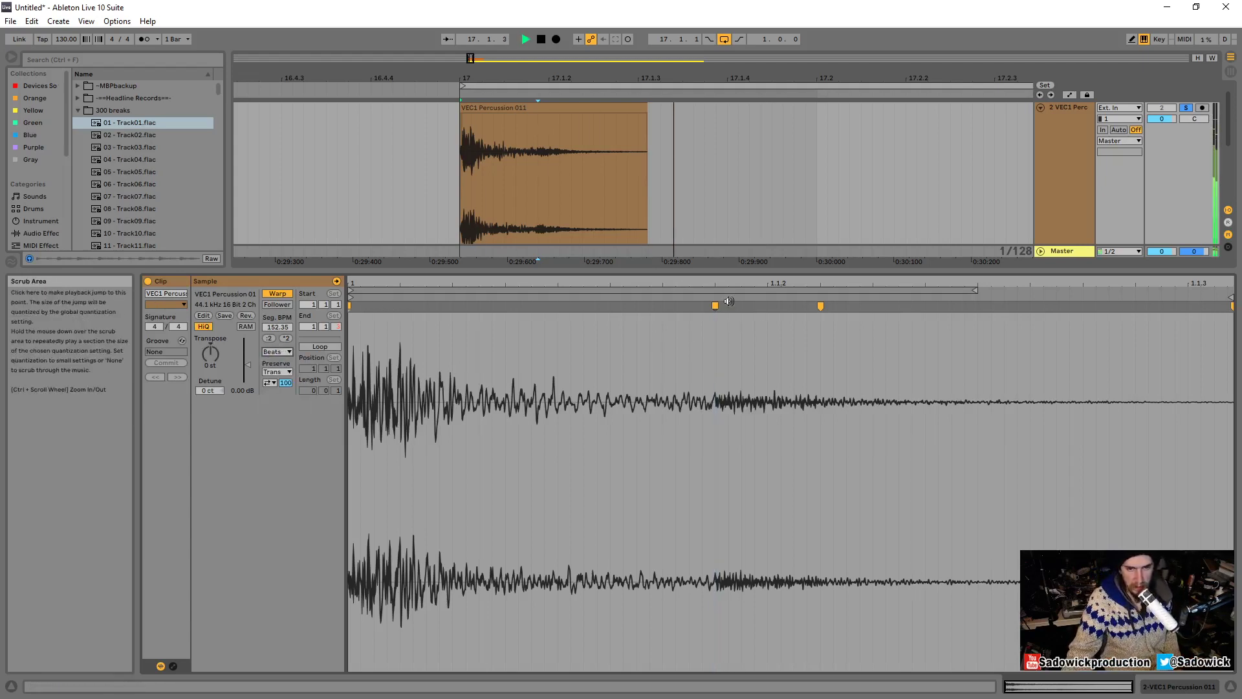
key(space)
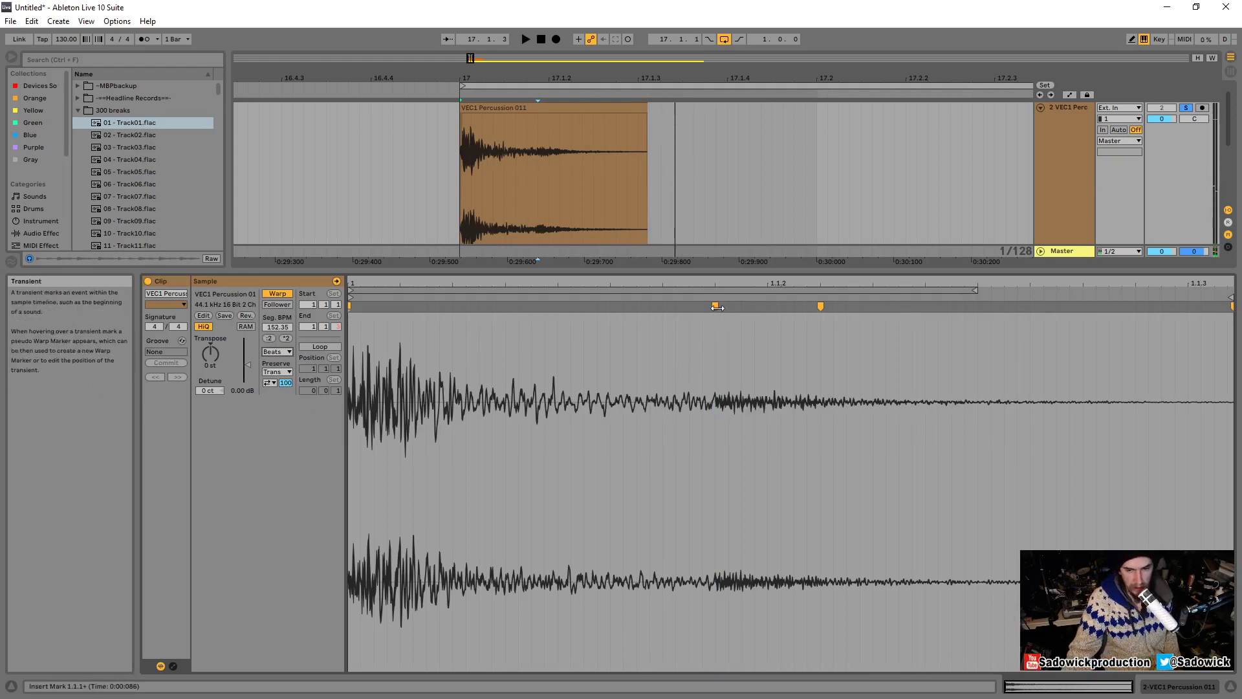
Delete both inner warp markers from the percussion sample and play the evenly stretched clip.
double_click(715, 306)
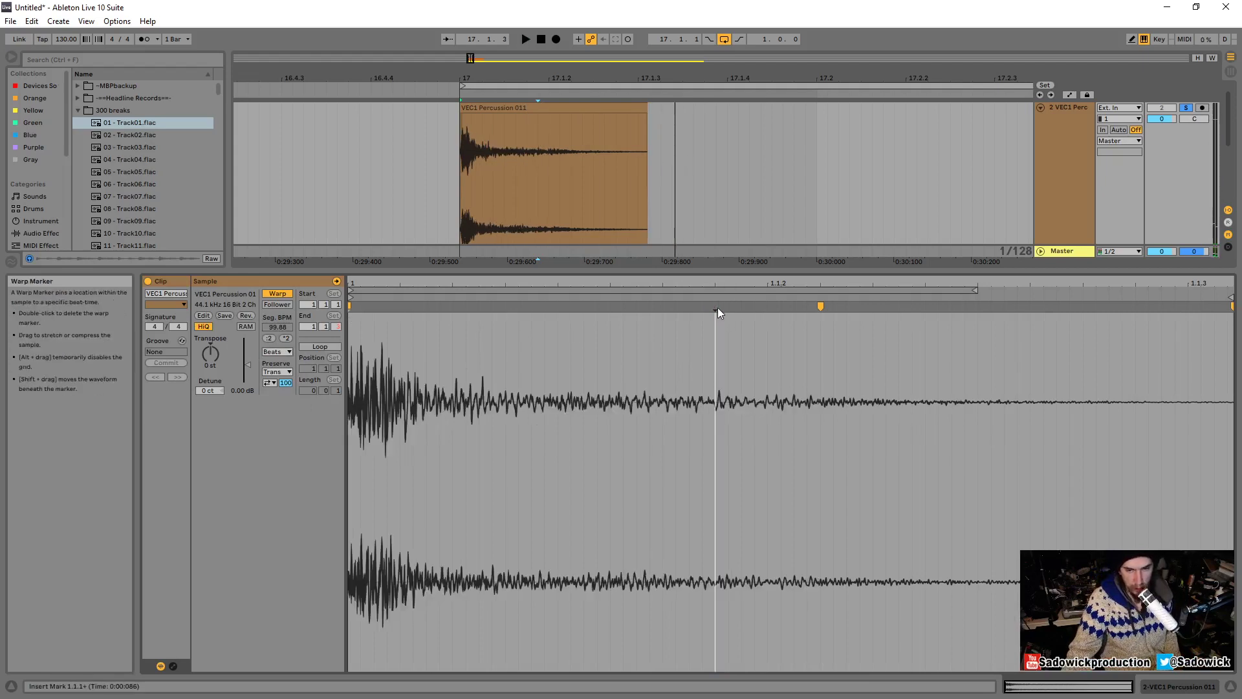
double_click(821, 305)
key(space)
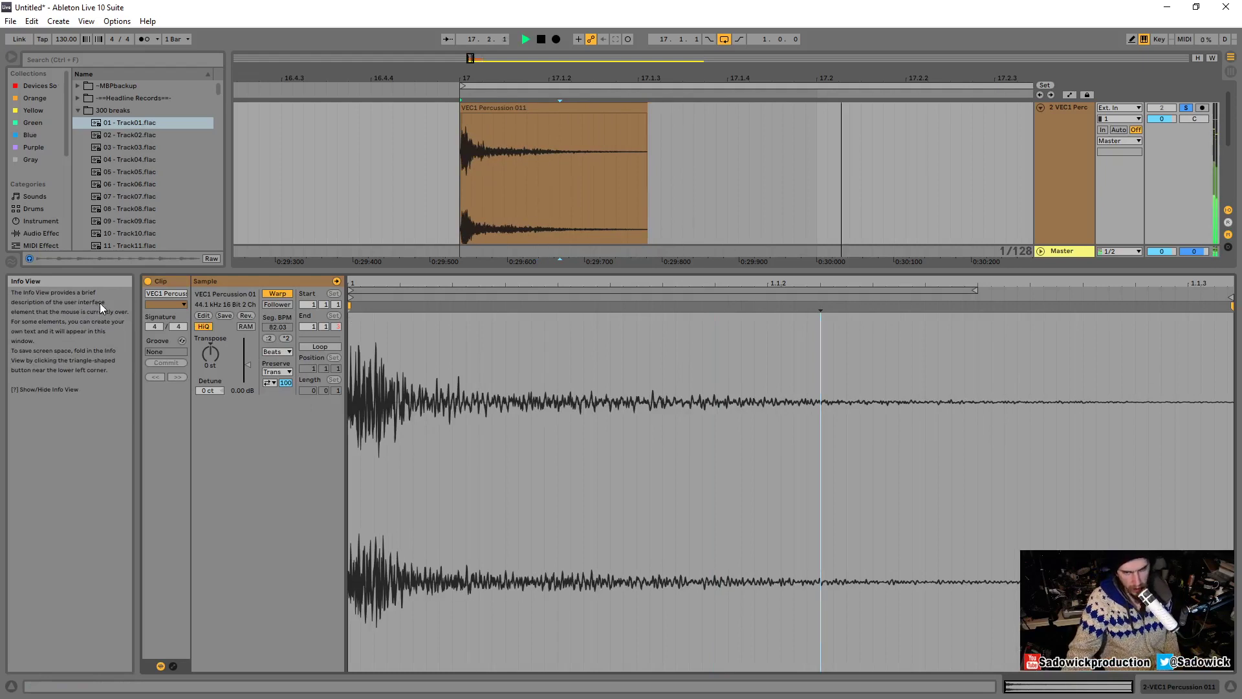
key(space)
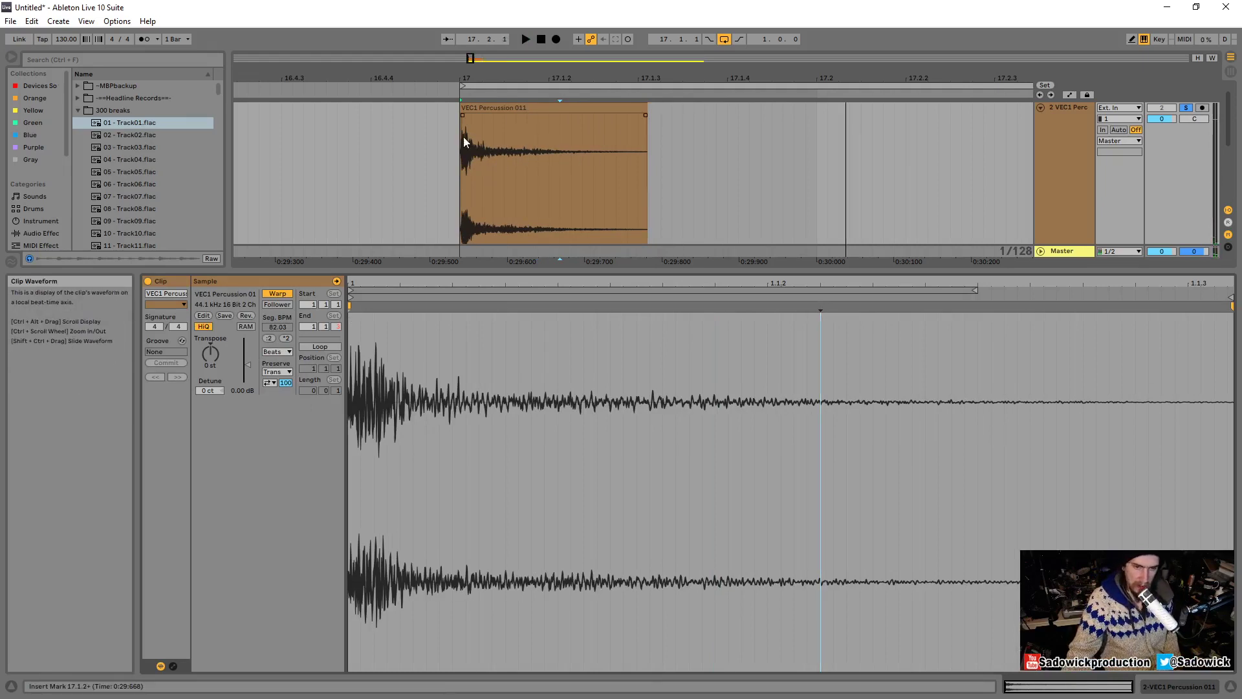
Select the whole percussion clip, transpose it up to 23 st, and play it repeatedly while the pitch changes.
drag(464, 137, 647, 146)
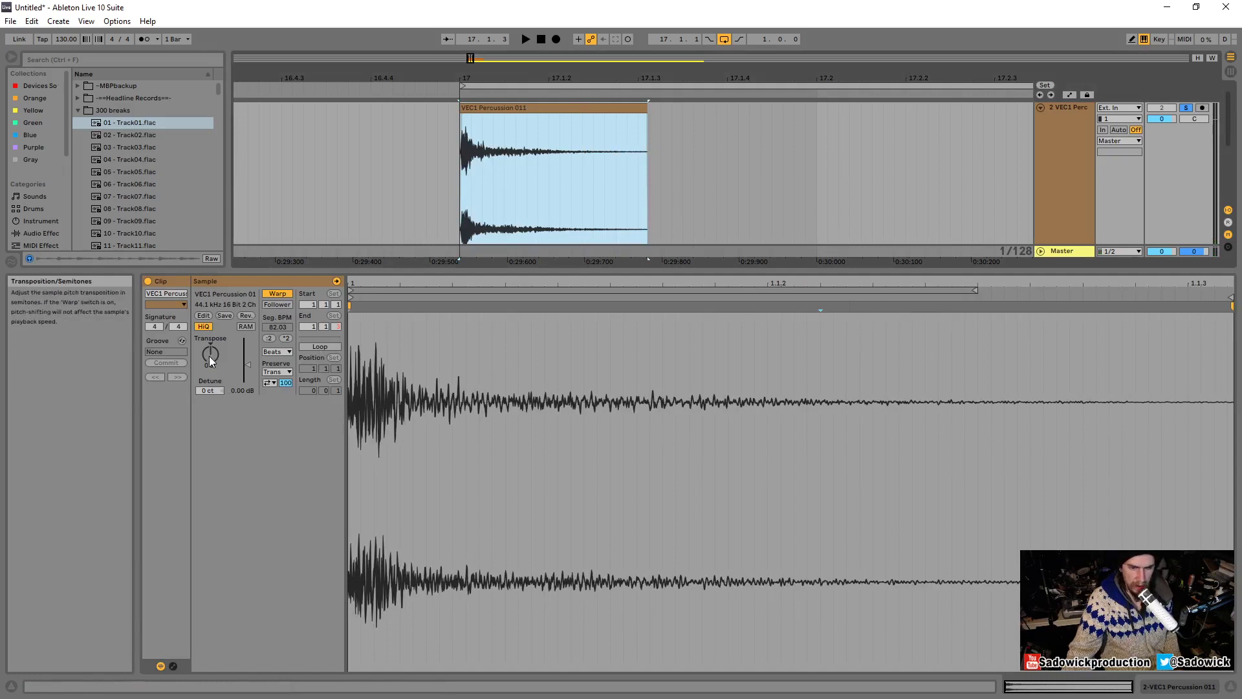
drag(208, 356, 208, 311)
key(space)
key(space)
key(space)
key(space)
key(space)
key(space)
key(space)
key(space)
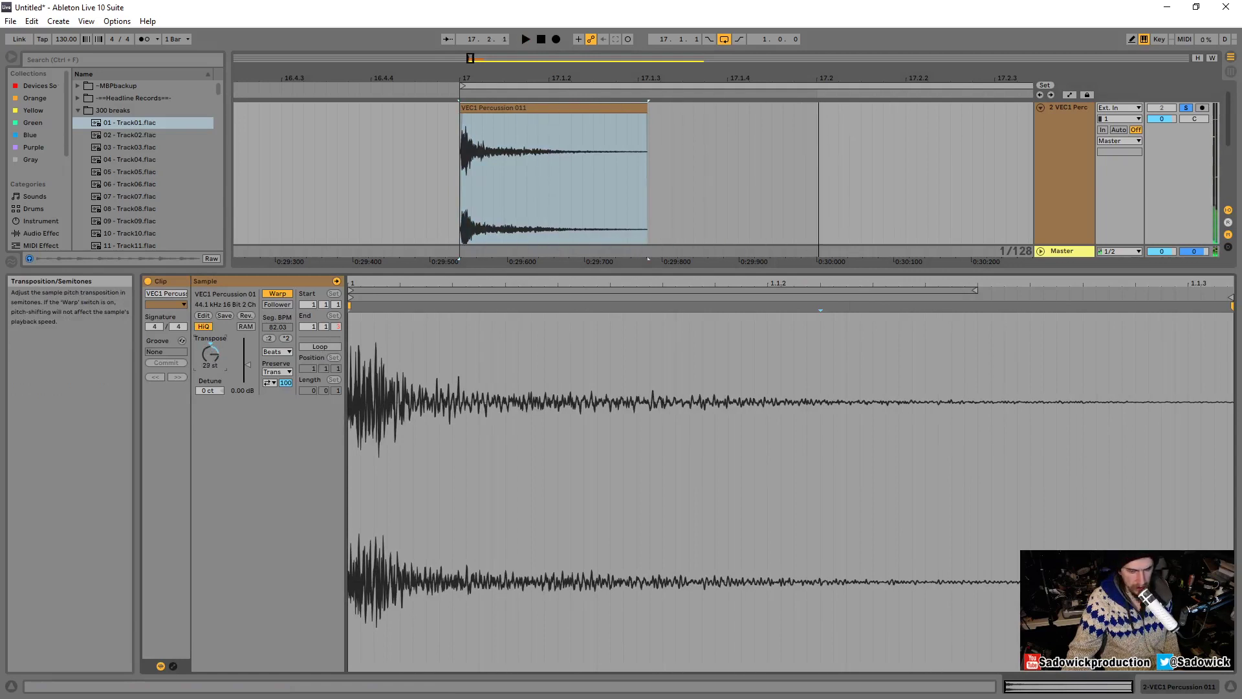
key(space)
key(space)
key(space)
Lower the percussion clip's transposition while replaying it, and return it to 0 st.
drag(211, 354, 214, 383)
key(space)
key(space)
key(space)
key(space)
key(space)
key(space)
key(space)
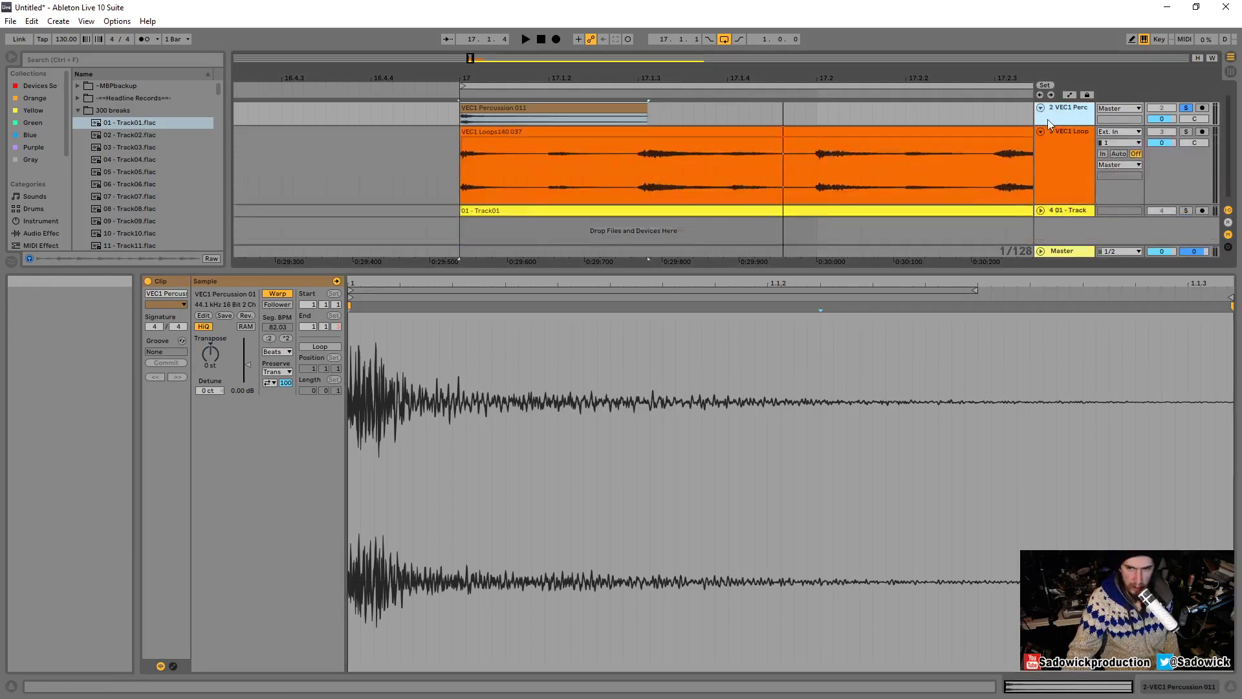
Fold the percussion track, enlarge the loop track, and select the whole VEC1 Loops140 037 clip.
click(1040, 107)
drag(1157, 156, 1149, 203)
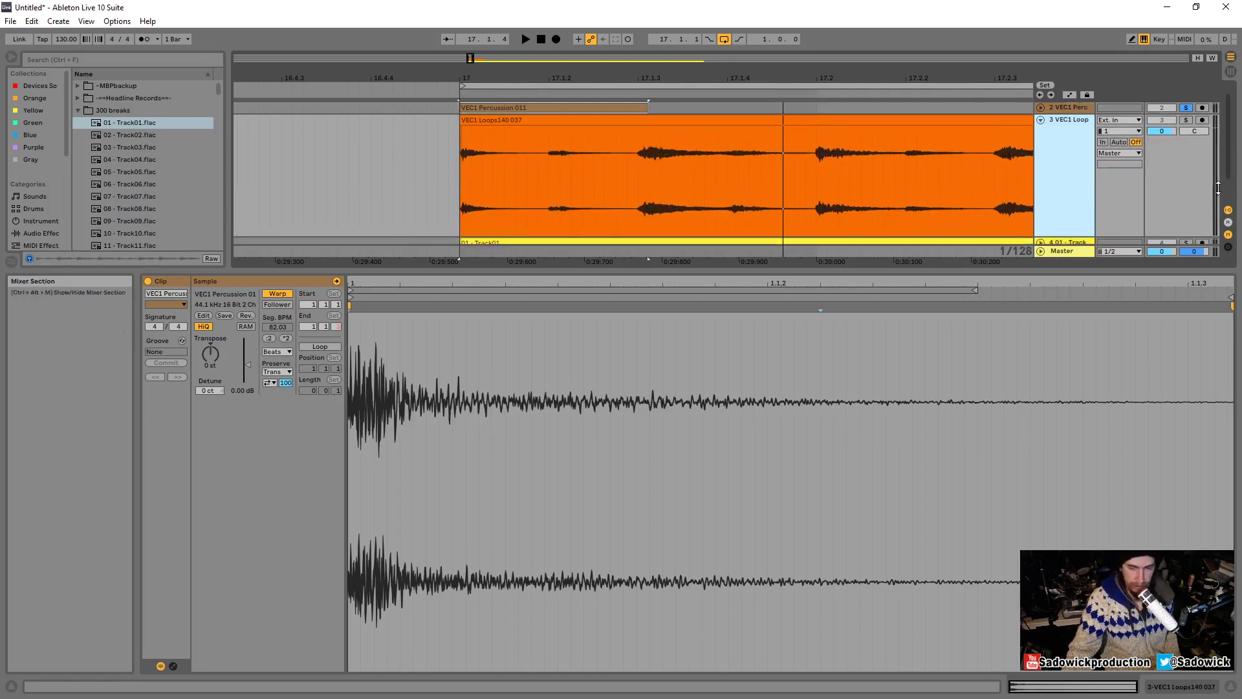
drag(1173, 156, 1170, 212)
drag(658, 78, 508, 52)
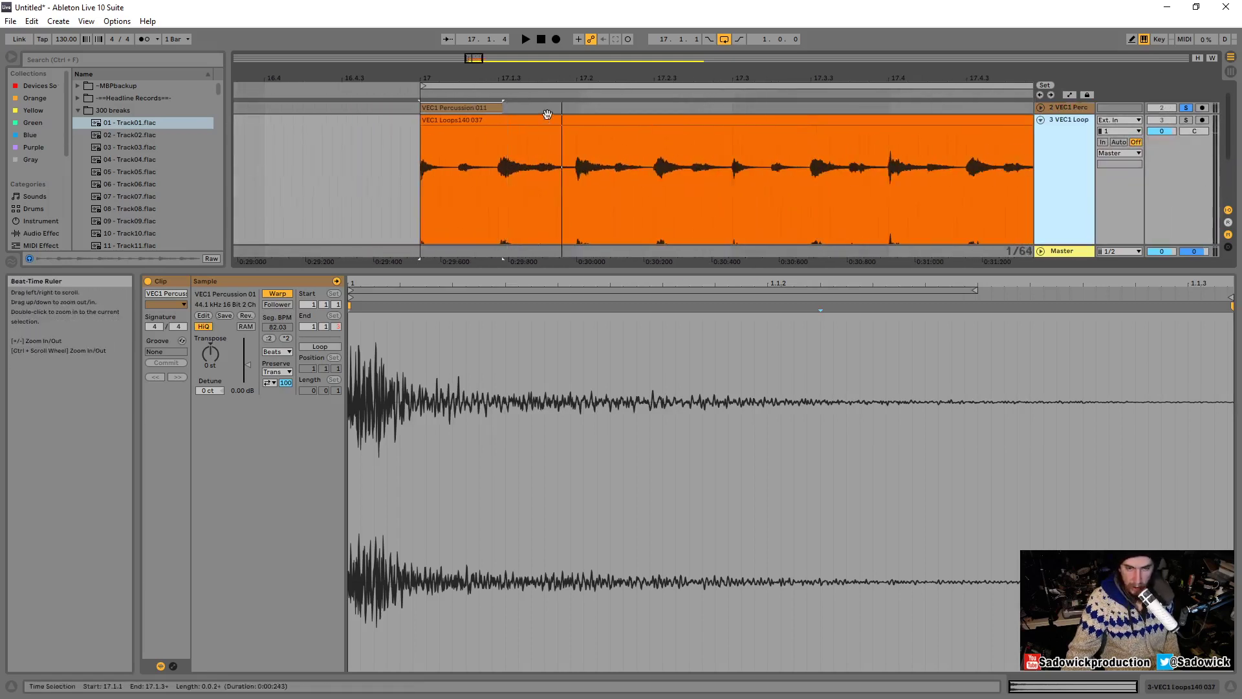
click(527, 119)
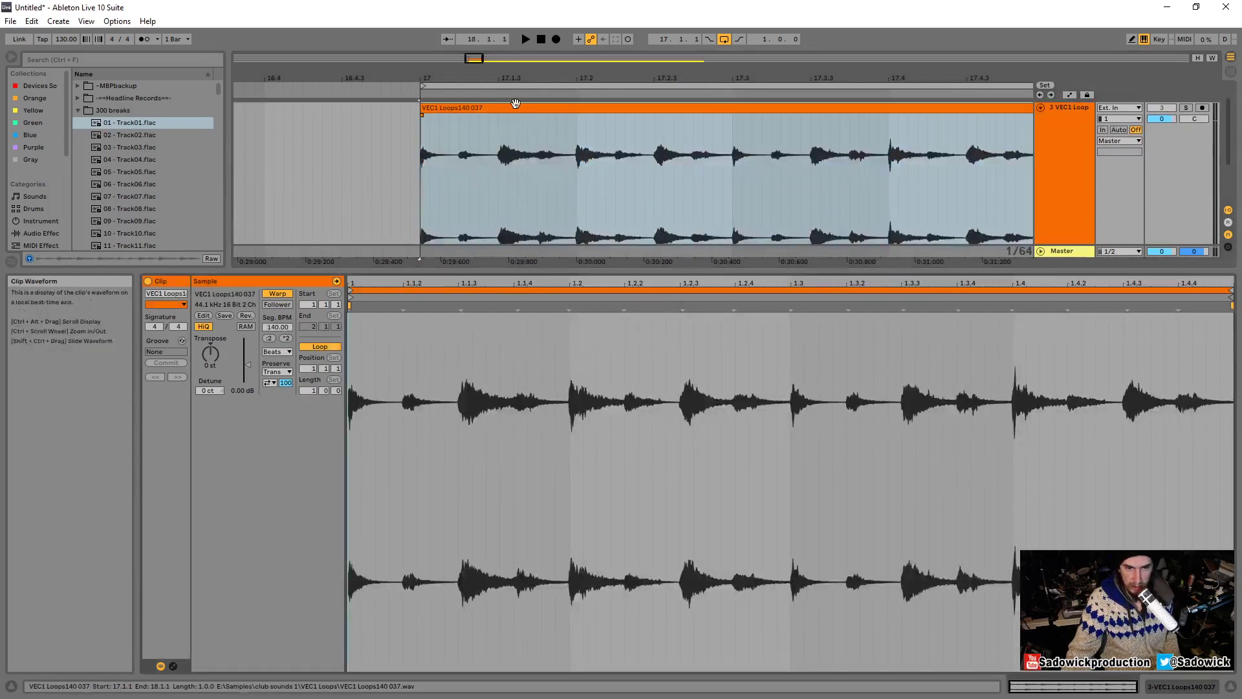
scroll(704, 170, down, 1)
scroll(705, 170, up, 1)
drag(860, 77, 704, 72)
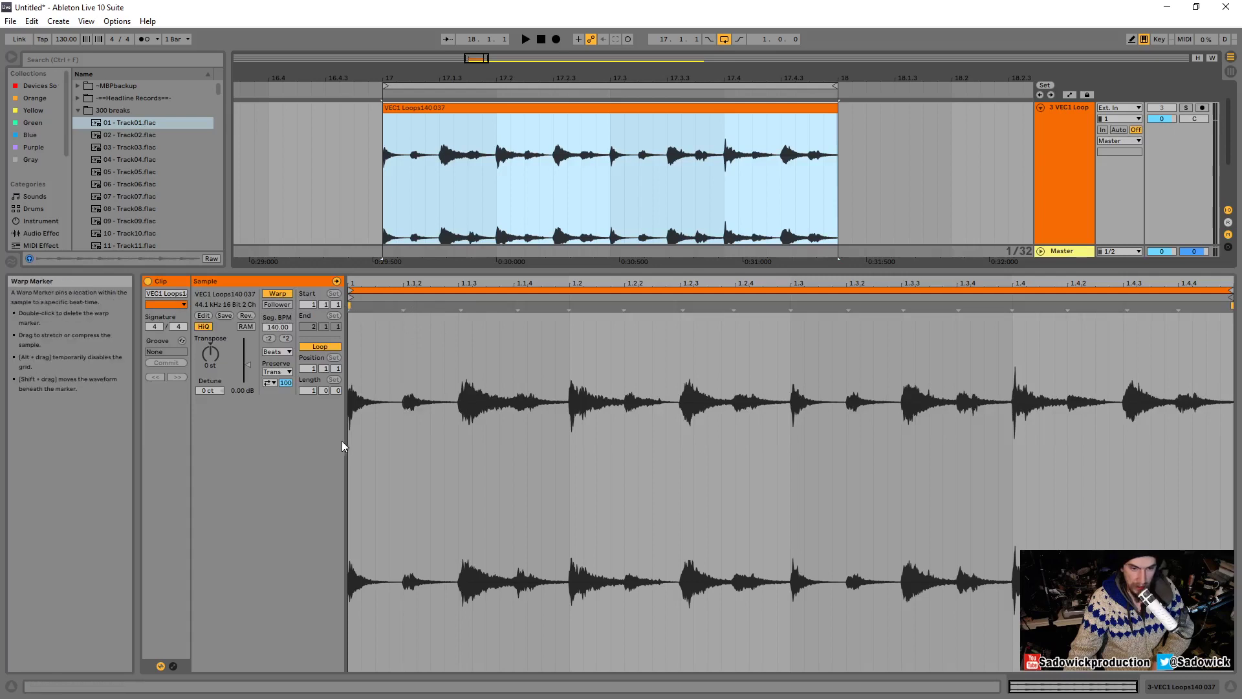
Raise the loop clip's gain to 7.50 dB, solo its track, and play it.
drag(248, 364, 249, 356)
mouse_move(1166, 119)
mouse_down()
mouse_move(1166, 133)
mouse_move(1163, 116)
mouse_up()
key(space)
key(space)
click(1186, 107)
key(space)
key(space)
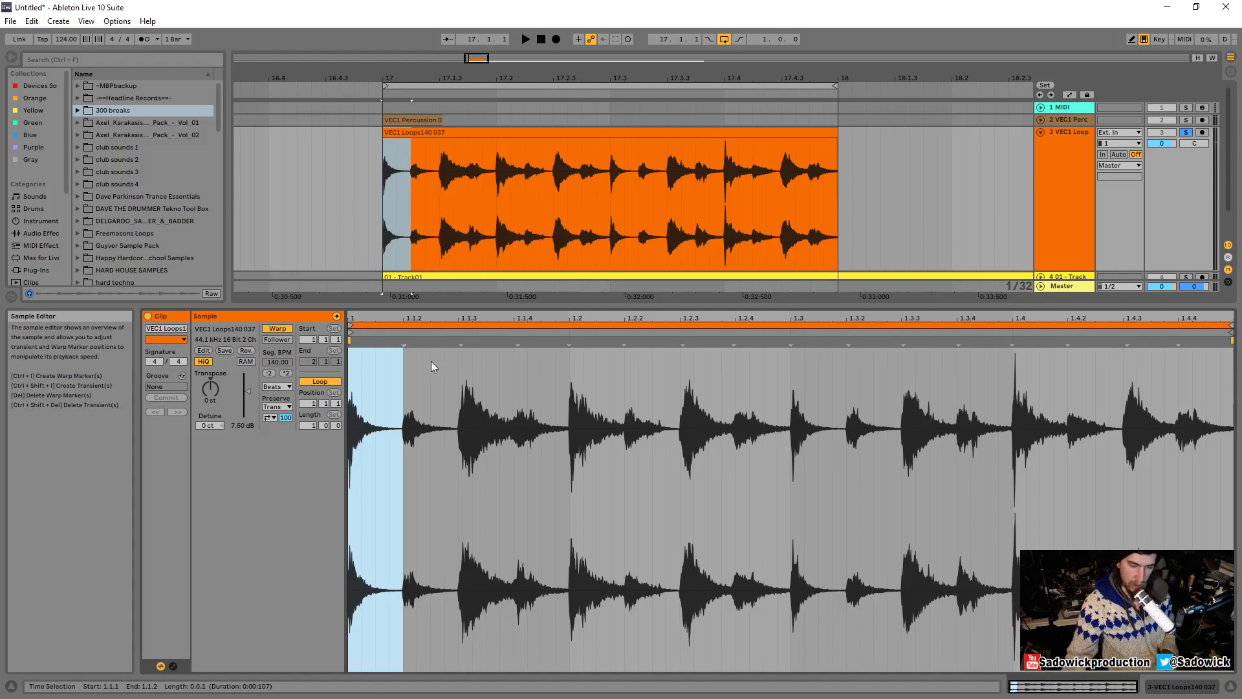
Draw yellow rectangles around the first four hits of the loop's upper waveform, from 1 to 1.2.
click(403, 386)
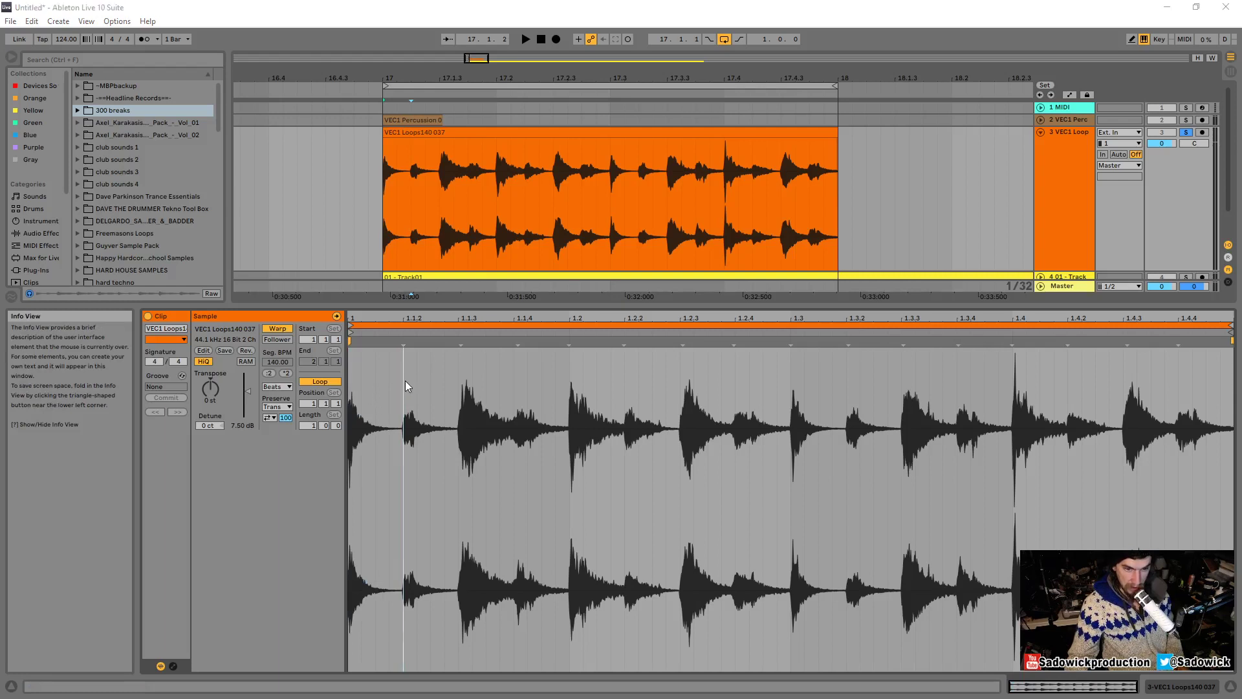
drag(403, 382, 347, 482)
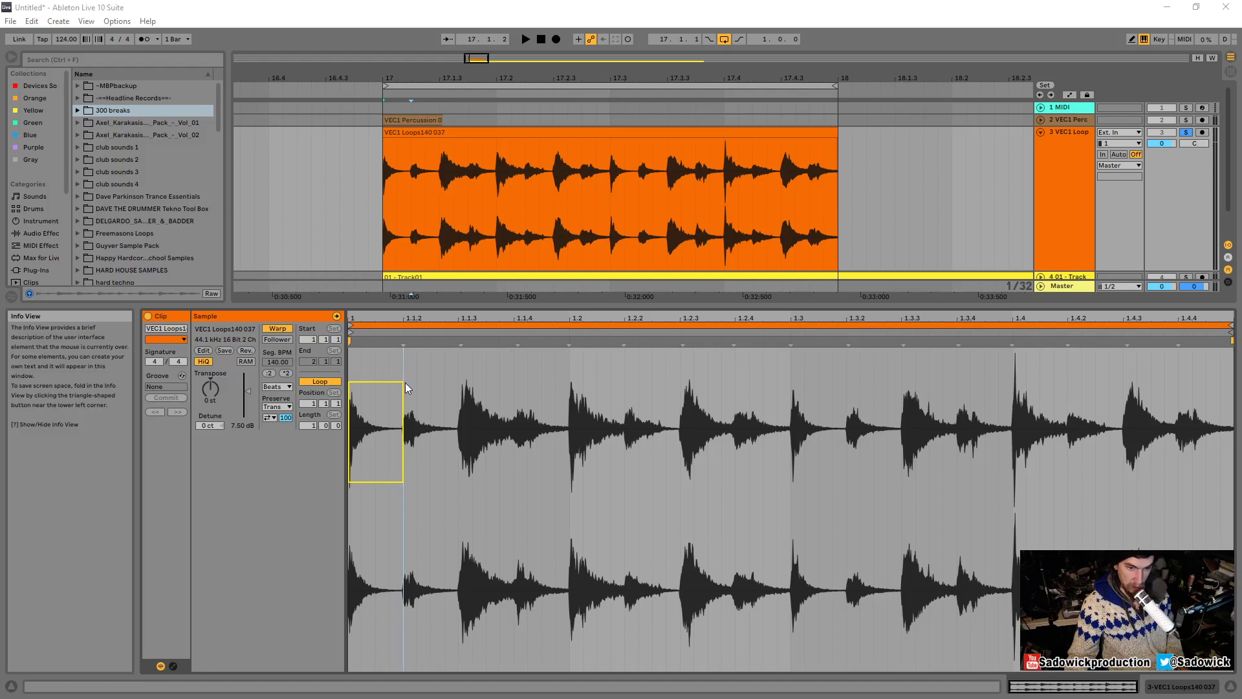
mouse_move(404, 383)
mouse_down()
mouse_move(460, 479)
mouse_move(457, 470)
mouse_up()
mouse_move(458, 382)
mouse_down()
mouse_move(467, 402)
mouse_move(573, 458)
mouse_move(517, 468)
mouse_up()
drag(518, 402, 569, 456)
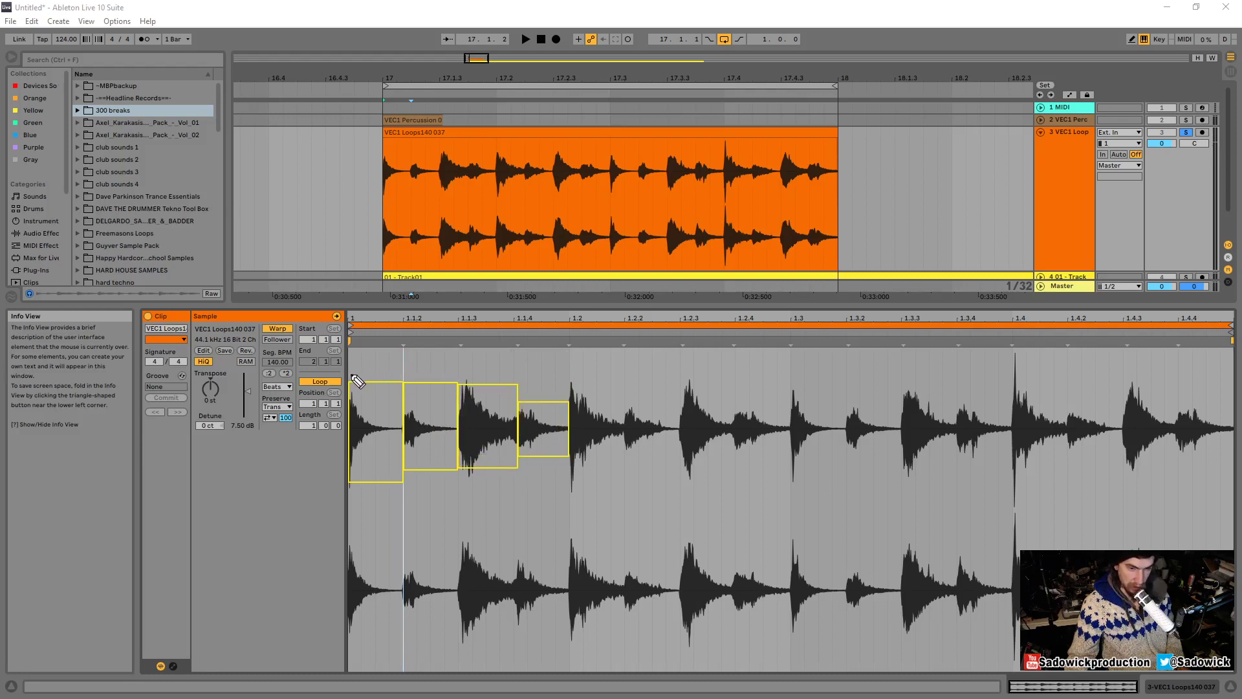
Draw a yellow arrow above the first hit's rectangle on the loop's upper waveform.
drag(353, 375, 394, 382)
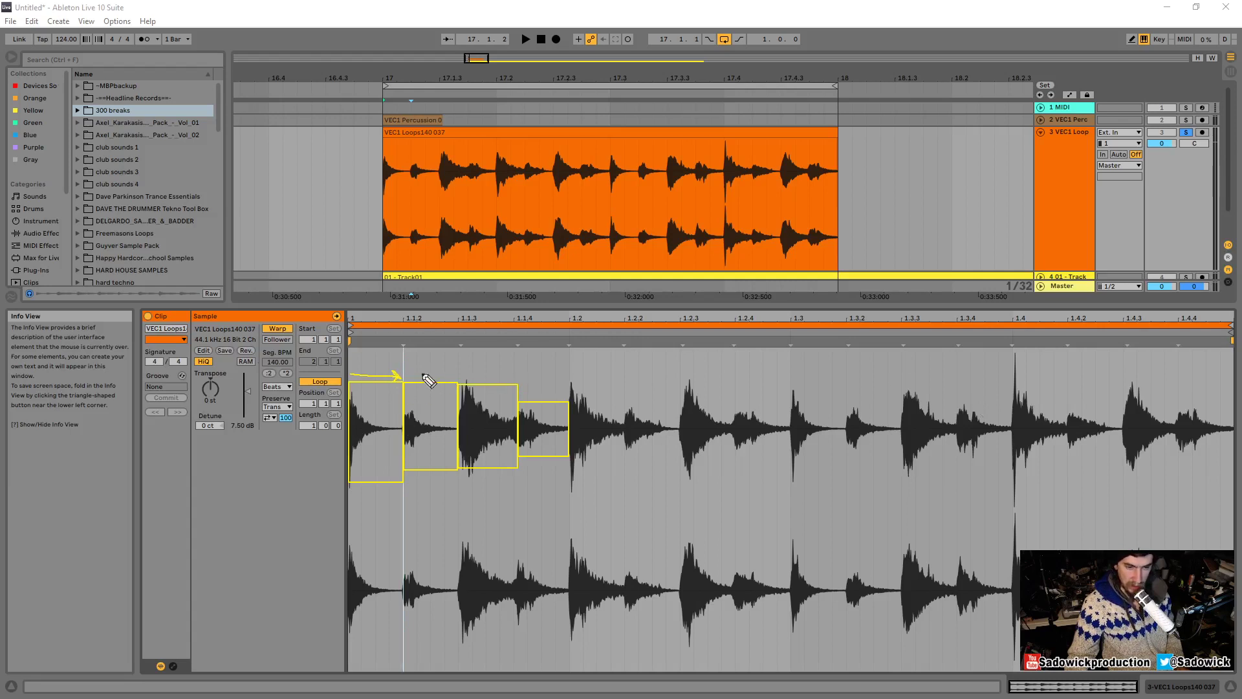
right_click(543, 342)
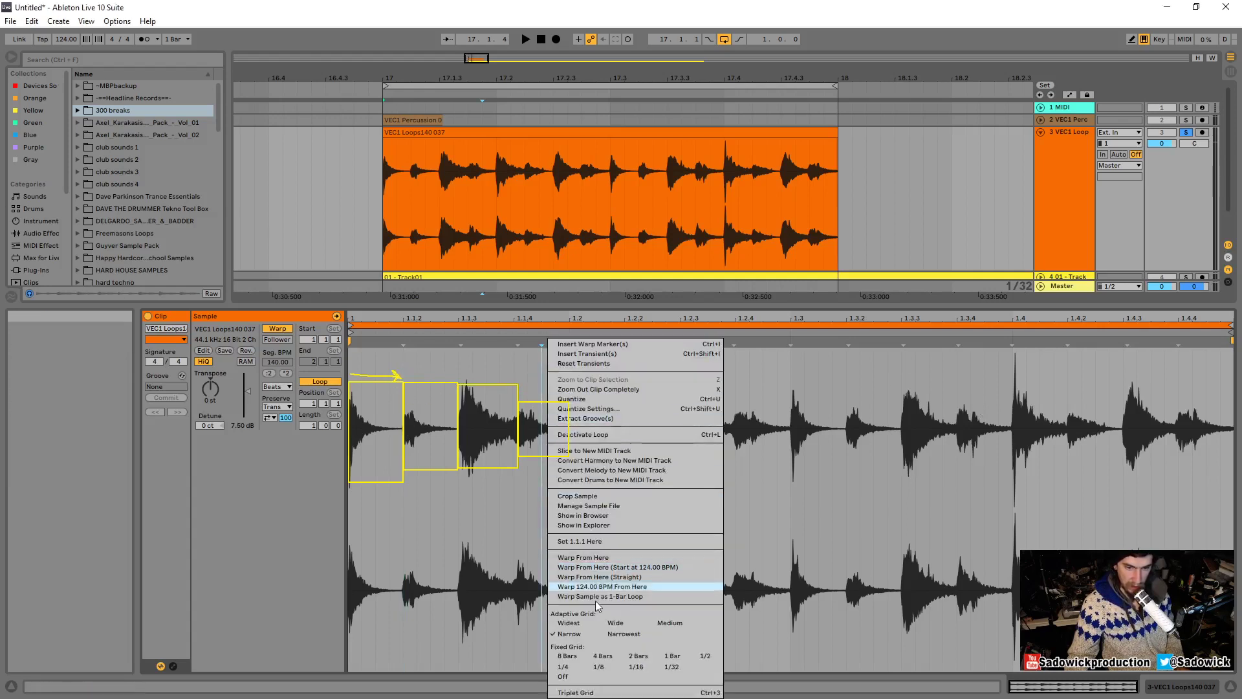
click(631, 663)
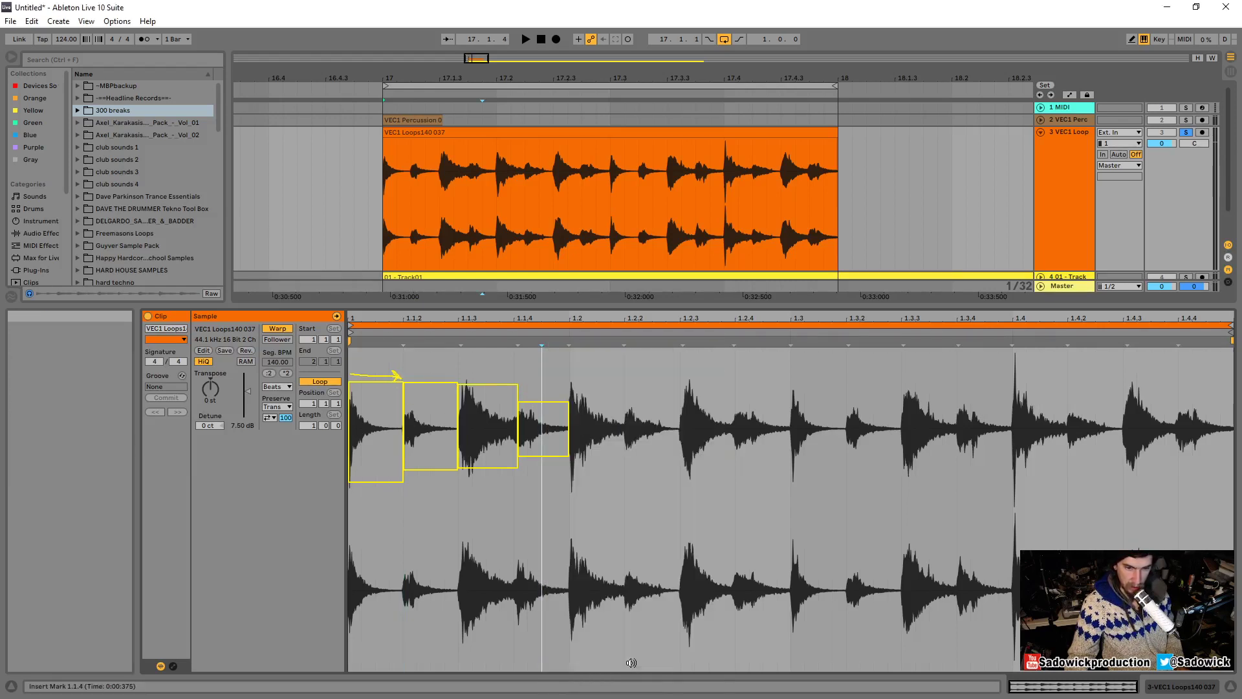
Place the insert marker on successive transients up to 1.2, and draw yellow arrows above the other three rectangles.
click(624, 382)
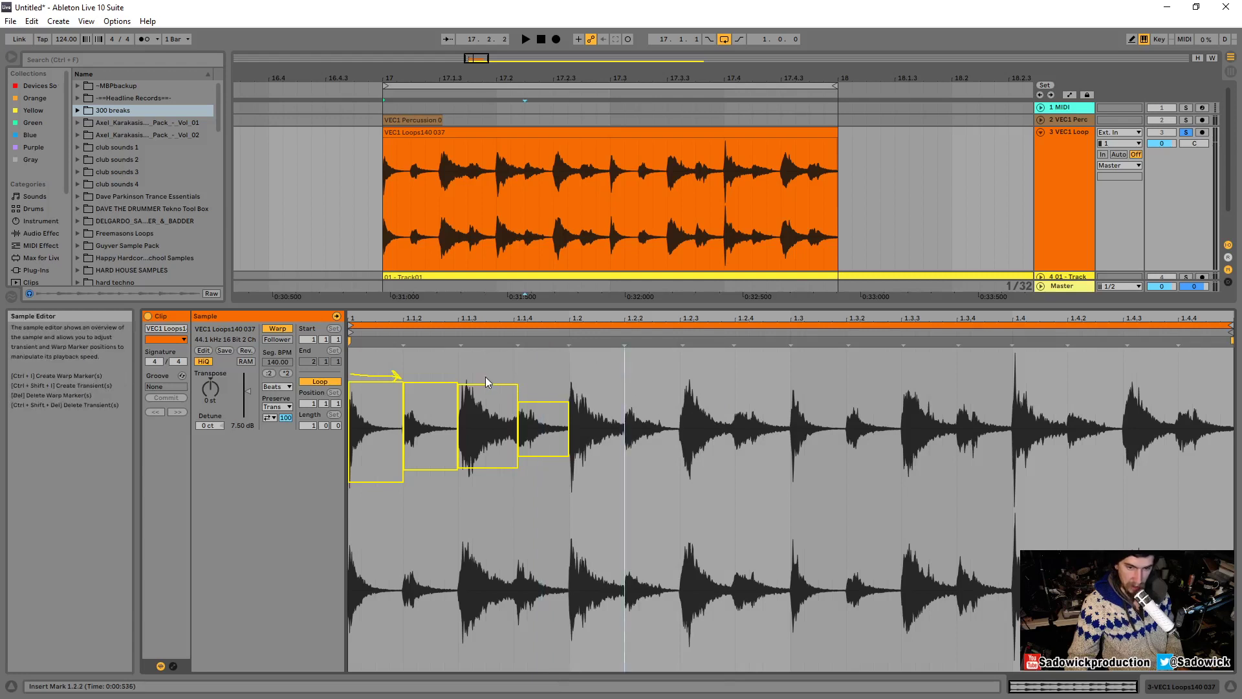
click(493, 369)
click(518, 364)
click(574, 368)
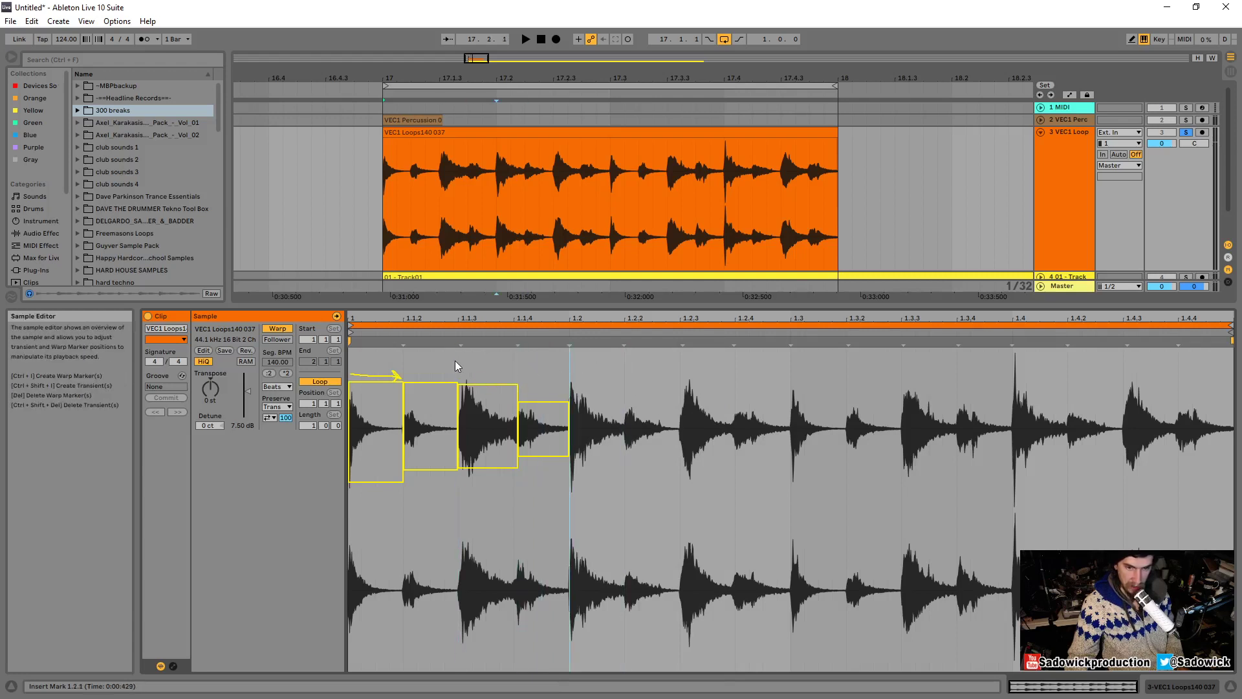
click(456, 366)
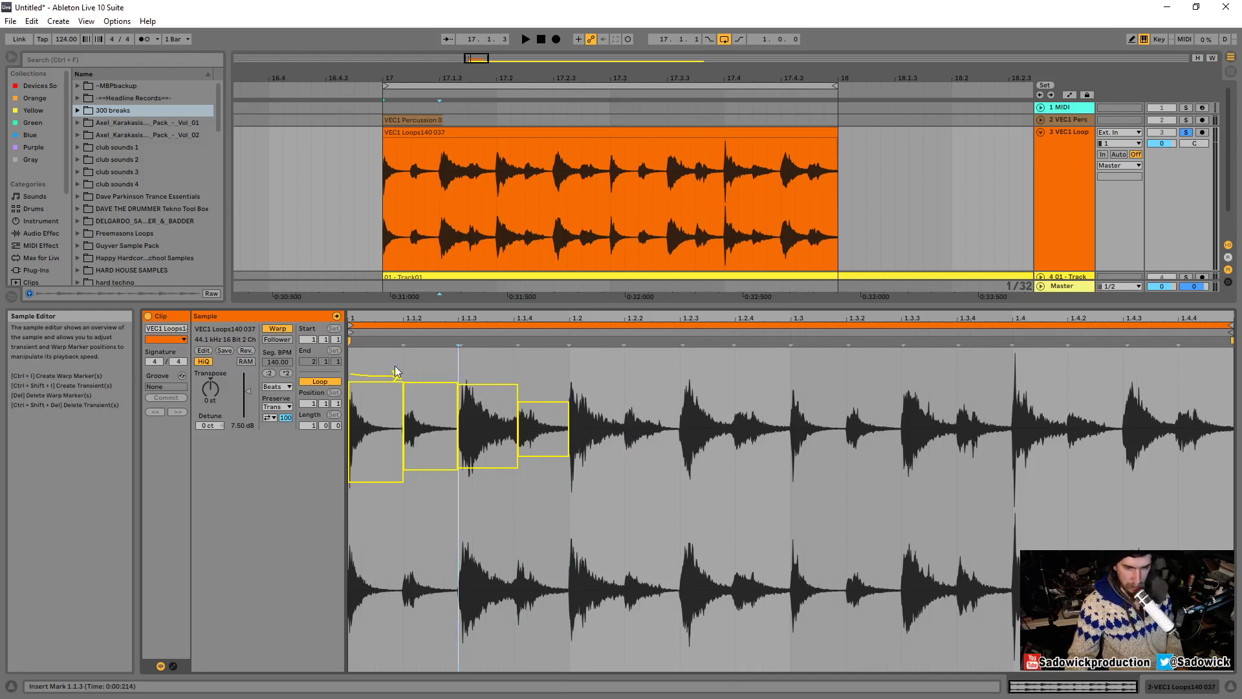
click(404, 364)
click(457, 362)
click(518, 362)
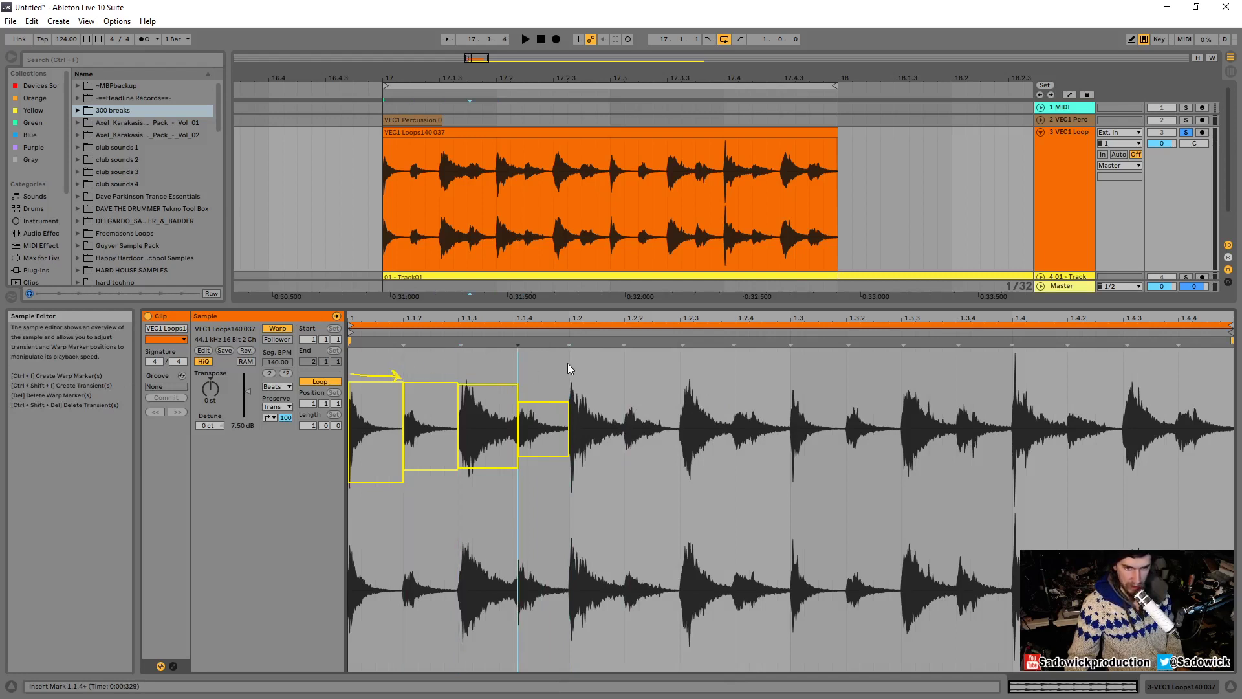
click(569, 366)
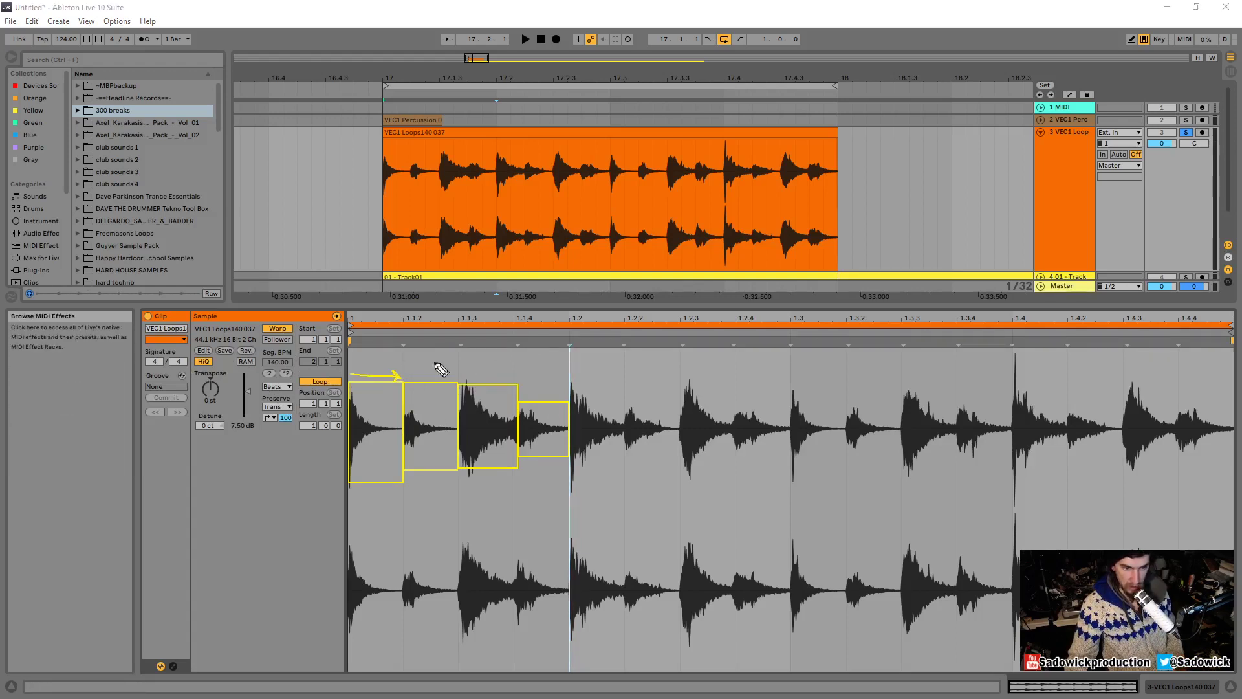
mouse_move(408, 375)
mouse_down()
mouse_move(509, 375)
mouse_move(545, 393)
mouse_up()
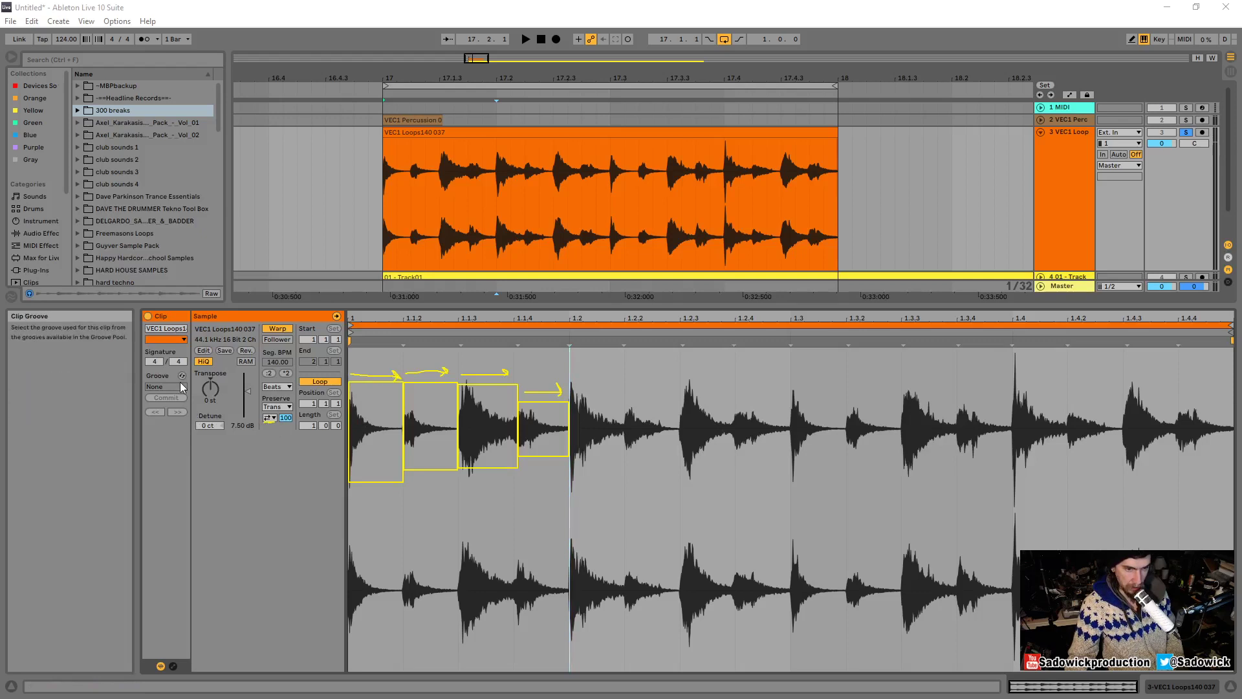
Switch the loop clip's Transient Loop Mode through Off, Loop Forward and Loop Back-and-Forth, and clear the yellow drawings.
click(271, 419)
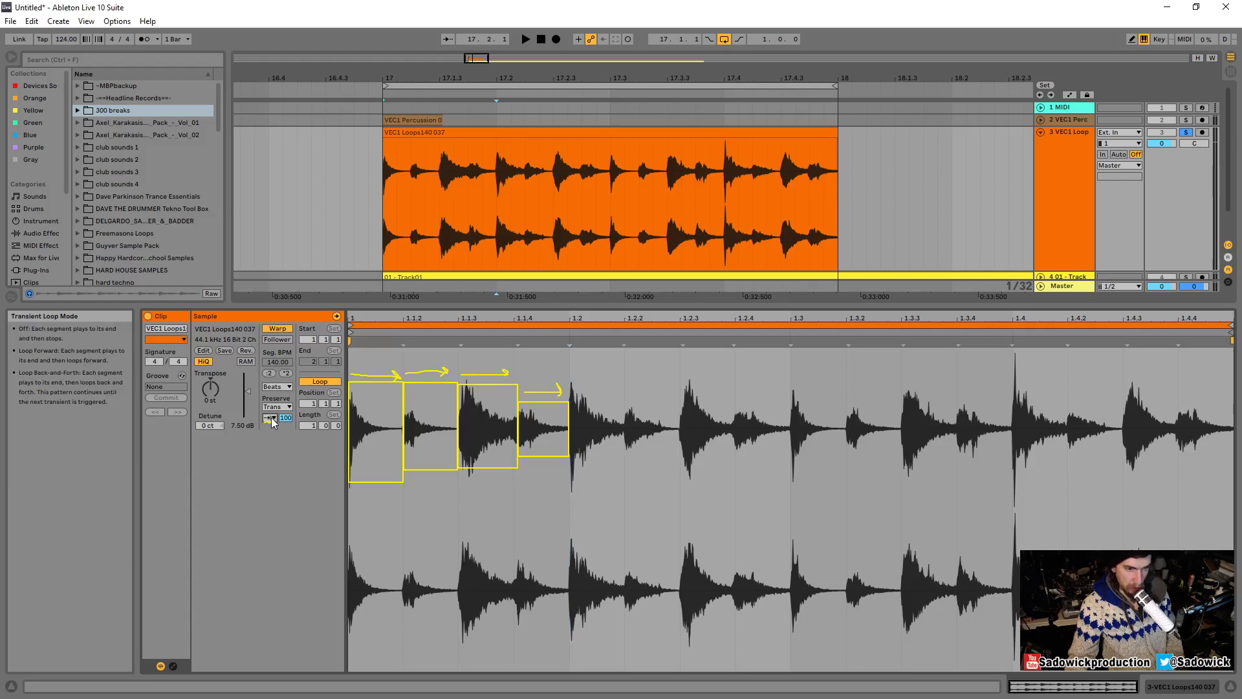
click(271, 419)
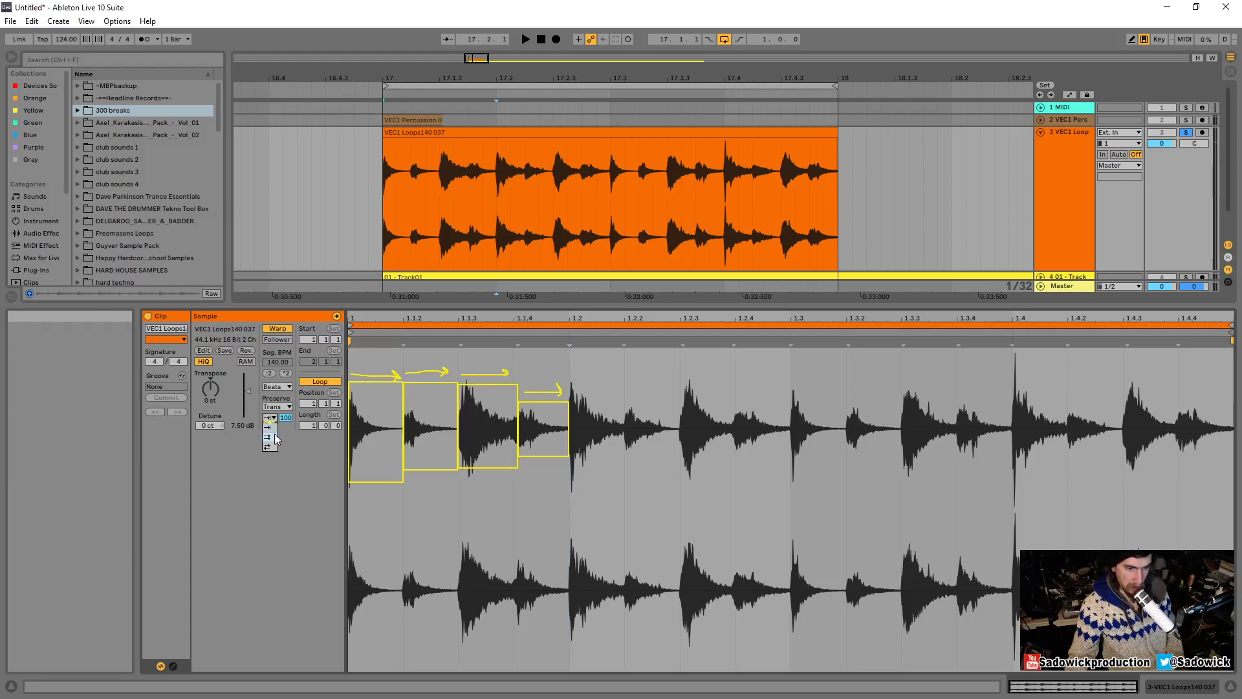
click(274, 436)
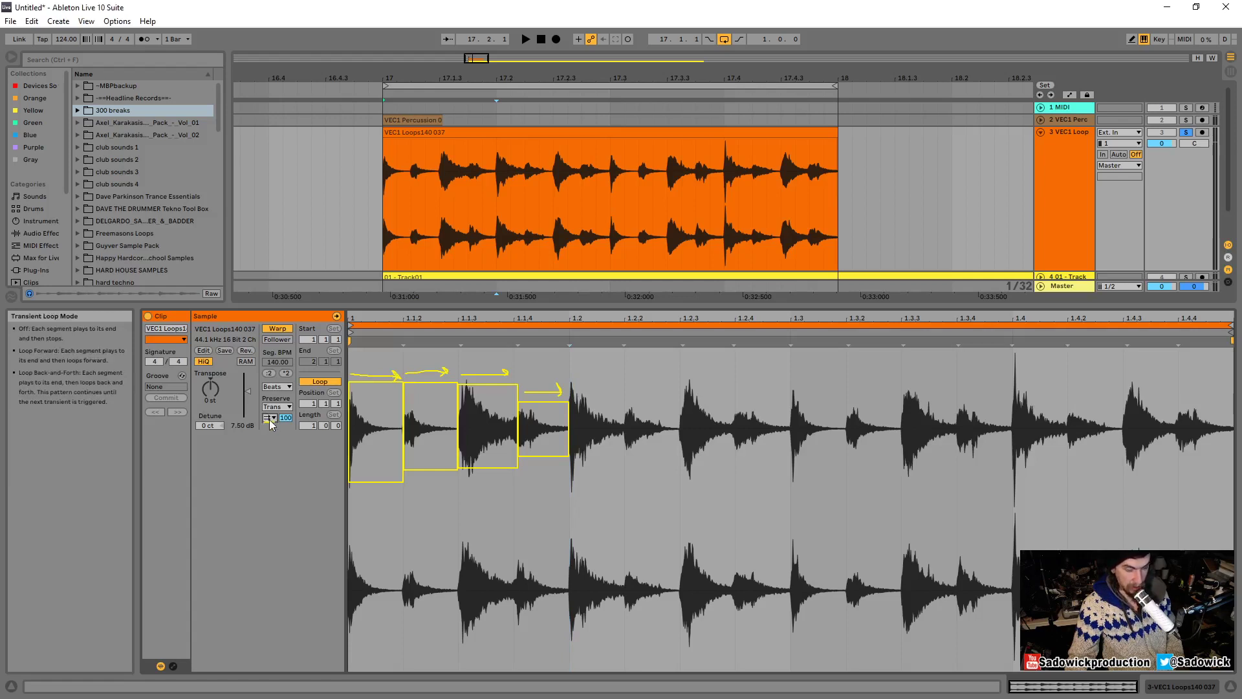
click(270, 419)
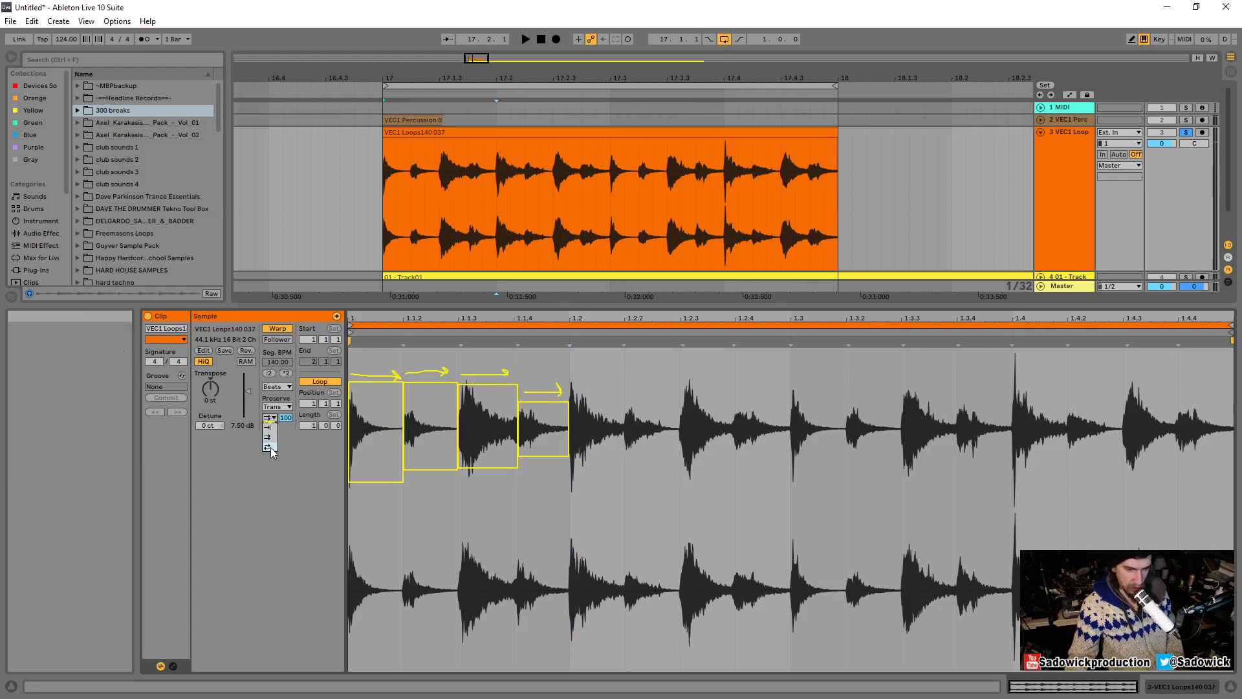
click(268, 447)
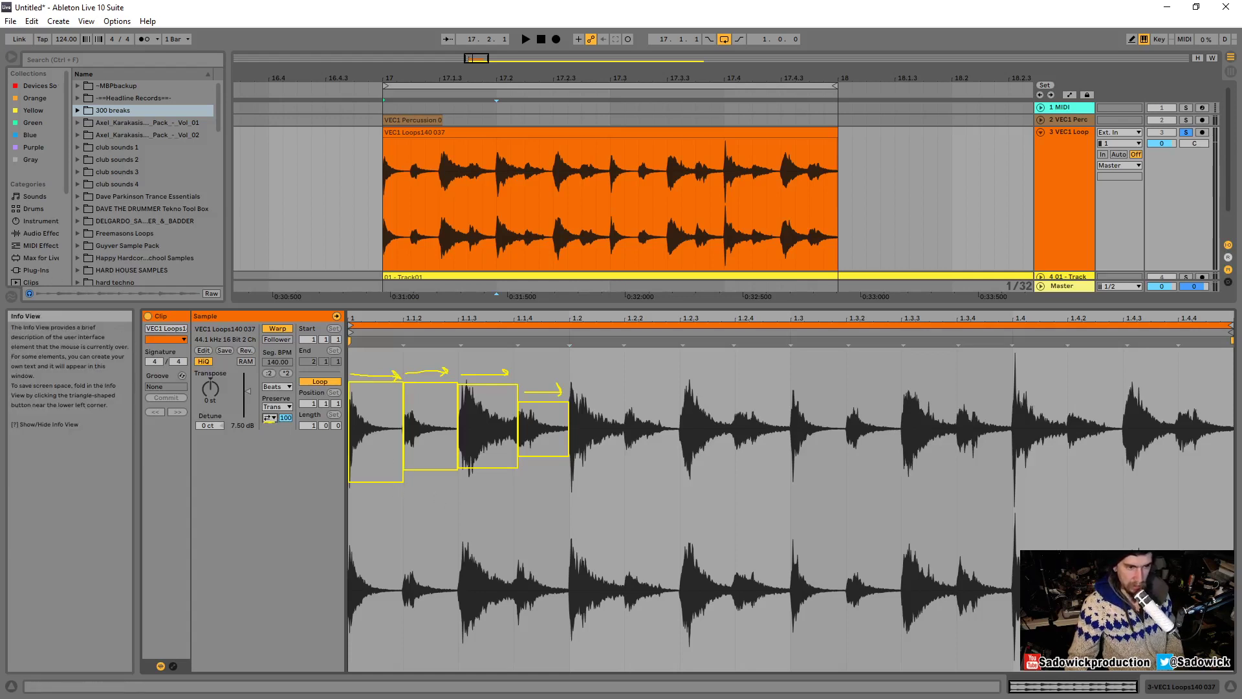
key(Escape)
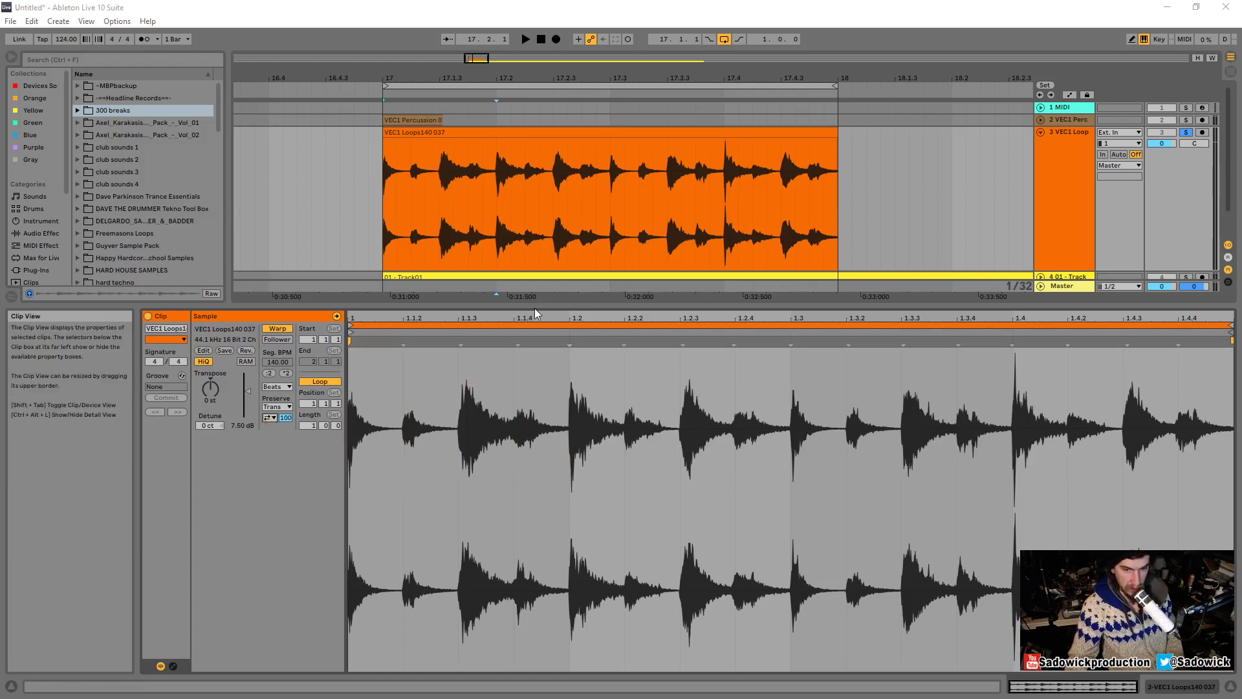
Set the loop clip's Transient Loop Mode to Off, play it briefly, and enlarge the loop track.
drag(1167, 271, 1168, 227)
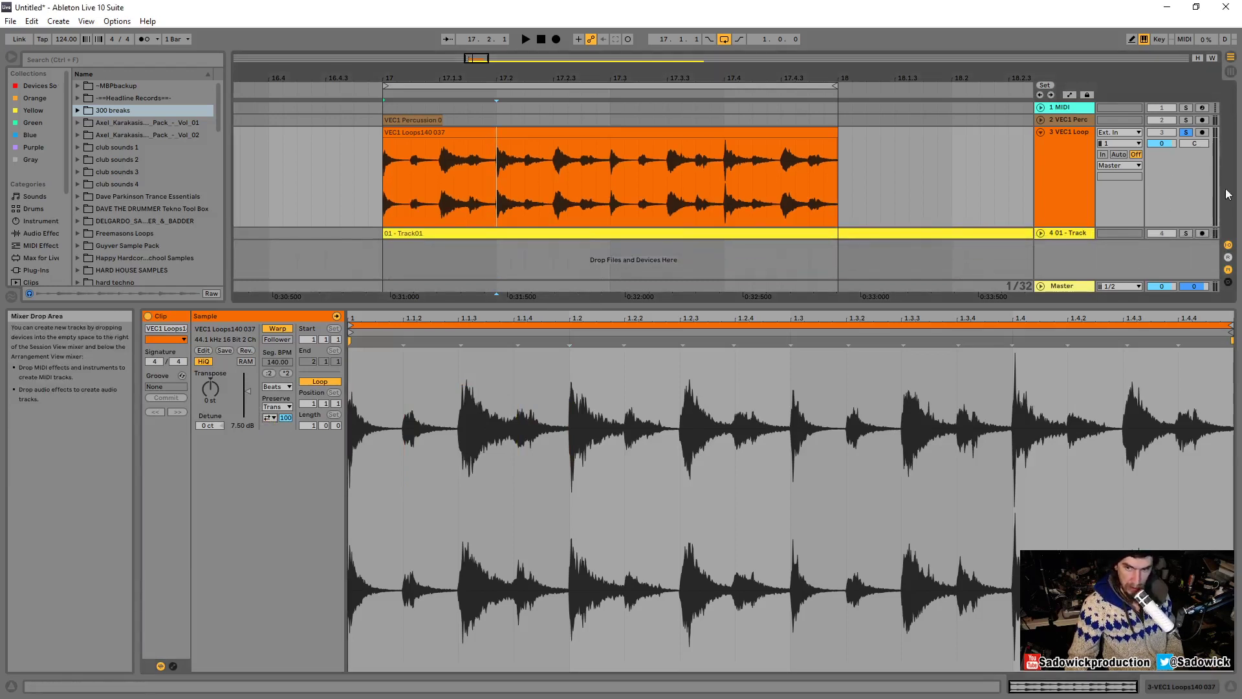
click(267, 418)
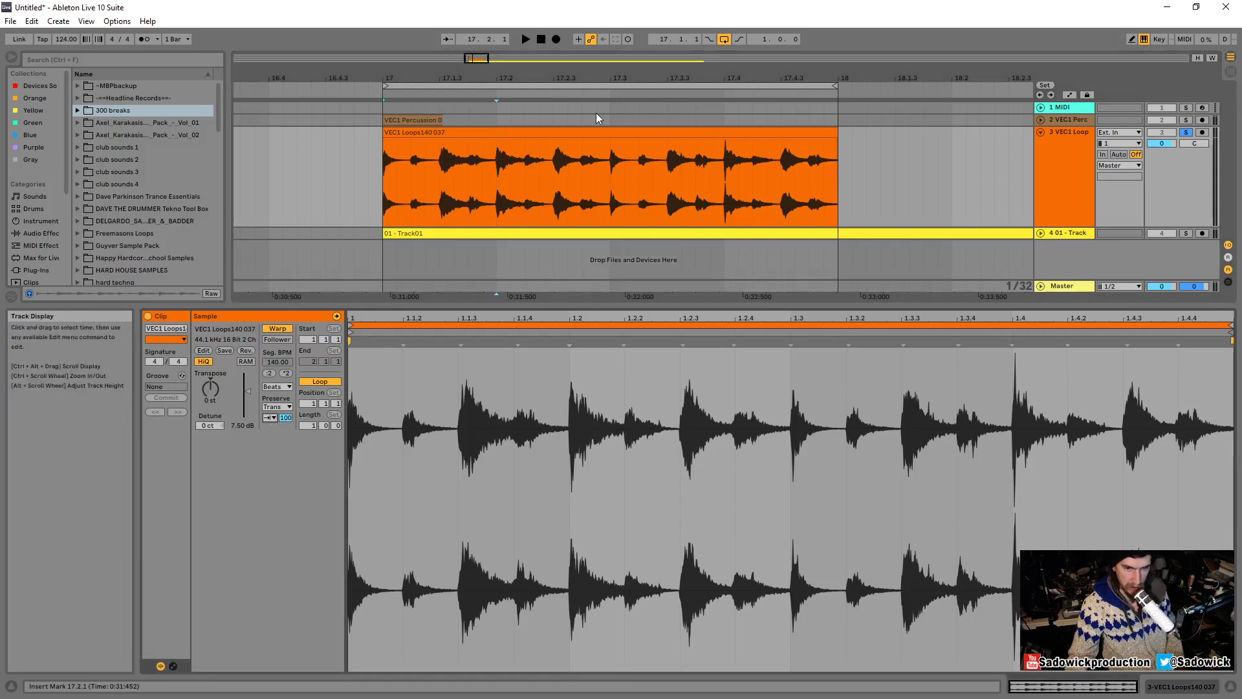
key(space)
key(space)
drag(1121, 228, 1121, 284)
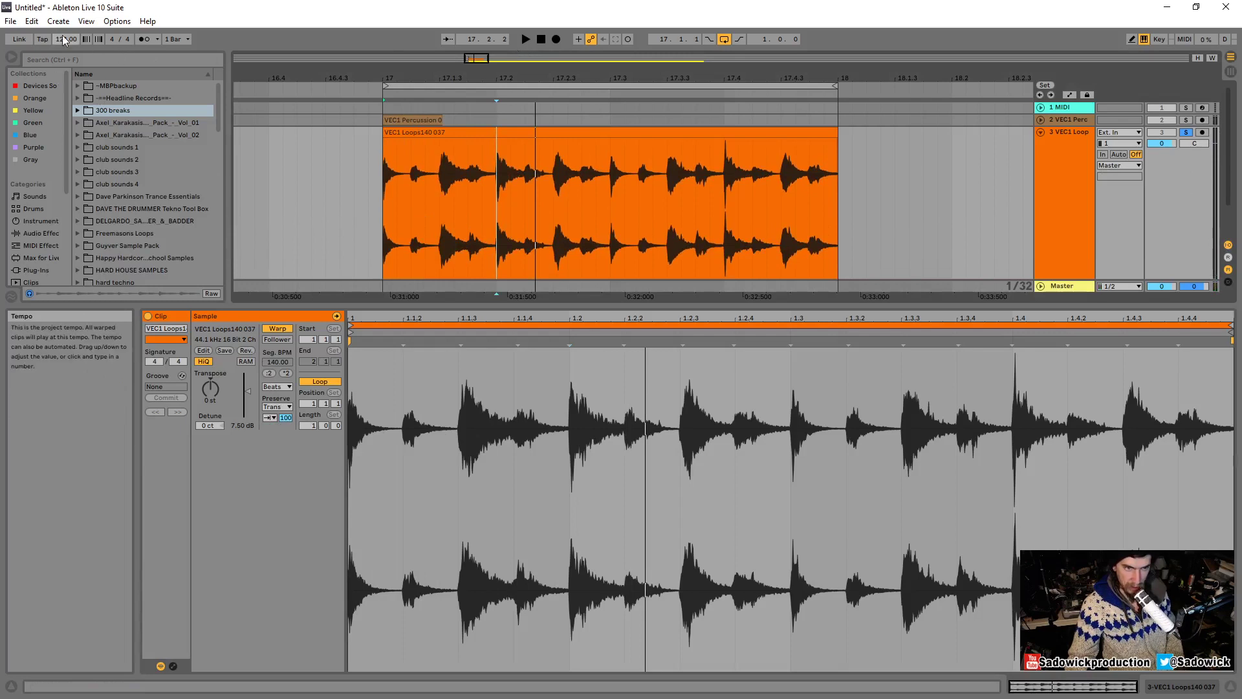
Lower the project tempo to 87 BPM and play the loop.
drag(66, 39, 66, 62)
key(space)
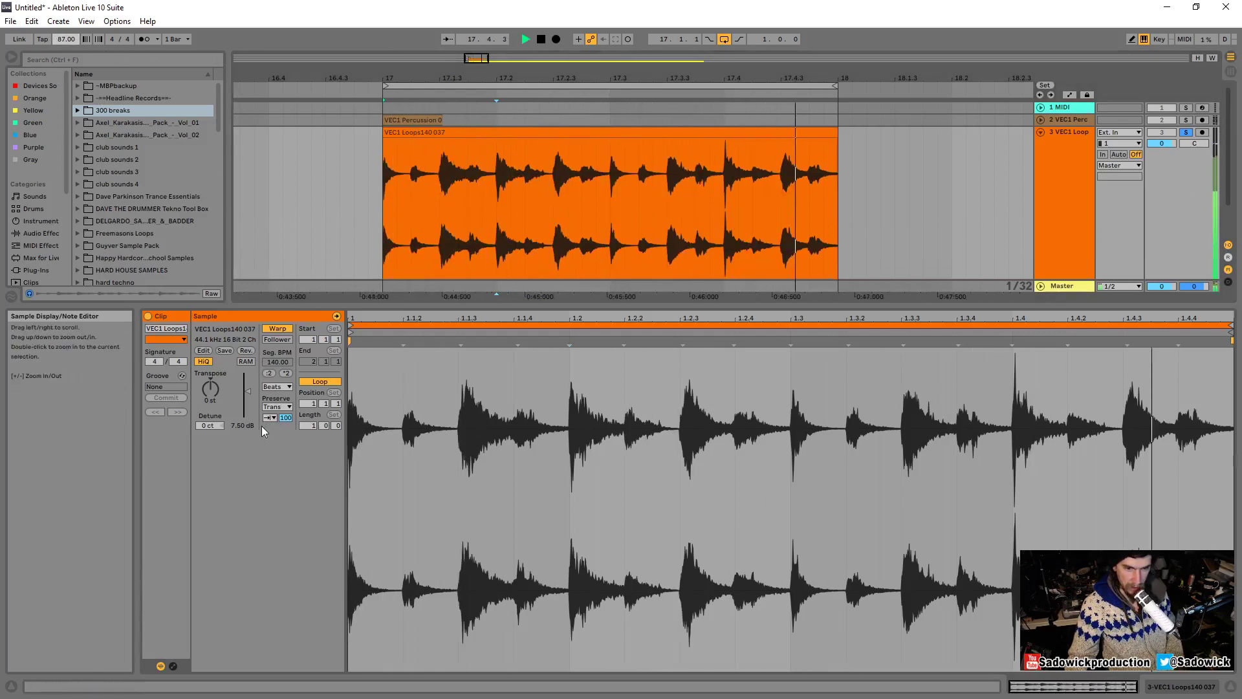
key(space)
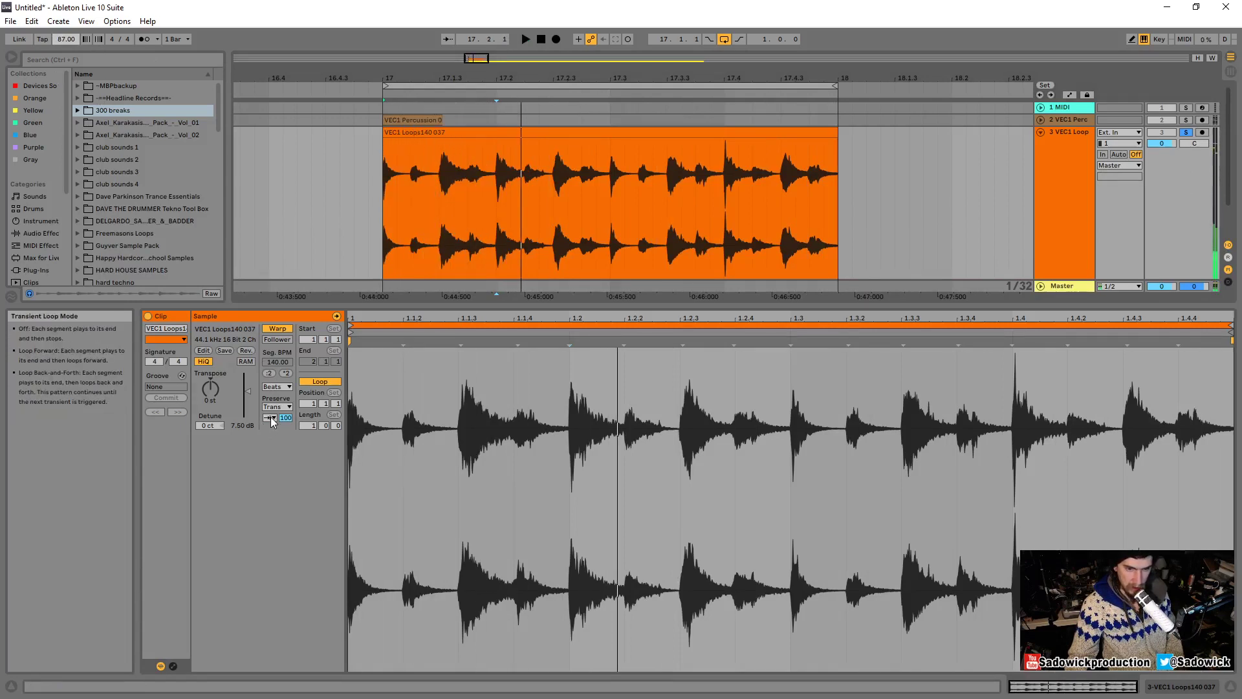
Replay the loop with Transient Loop Mode on Loop Forward, and return the mode to Off.
key(space)
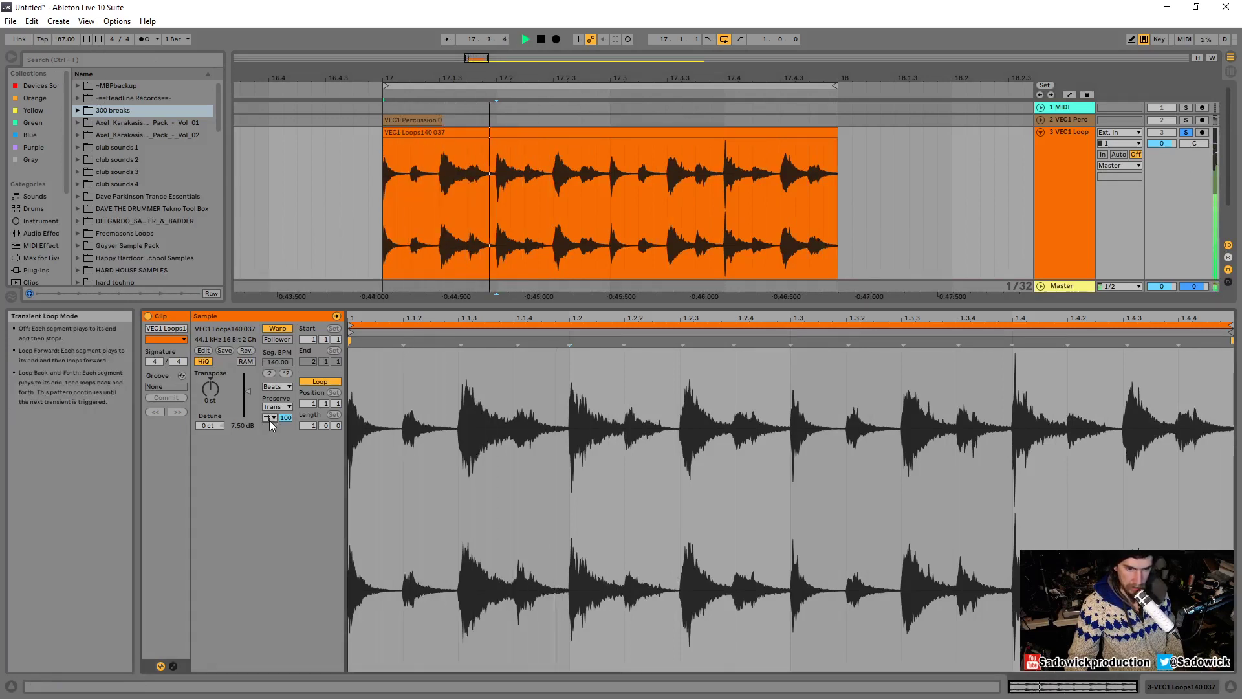
key(space)
click(269, 418)
click(270, 426)
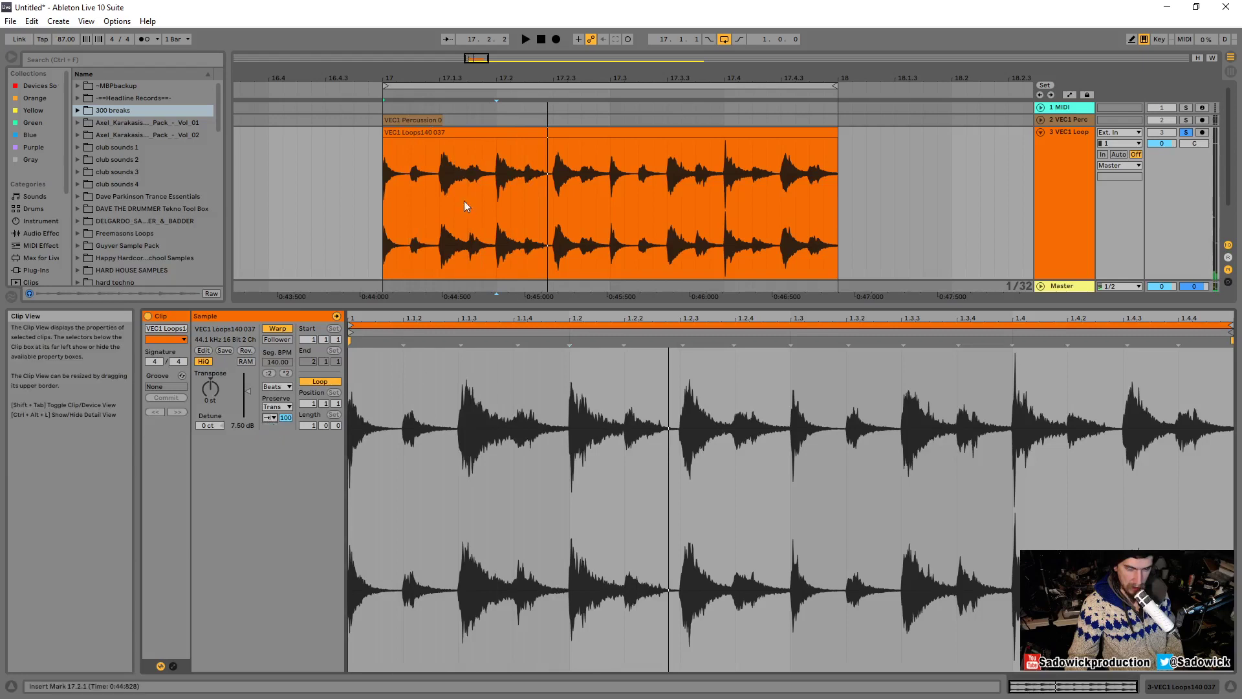
Reduce the loop track's height and duplicate the track.
drag(1088, 279, 1086, 249)
scroll(1085, 266, down, 1)
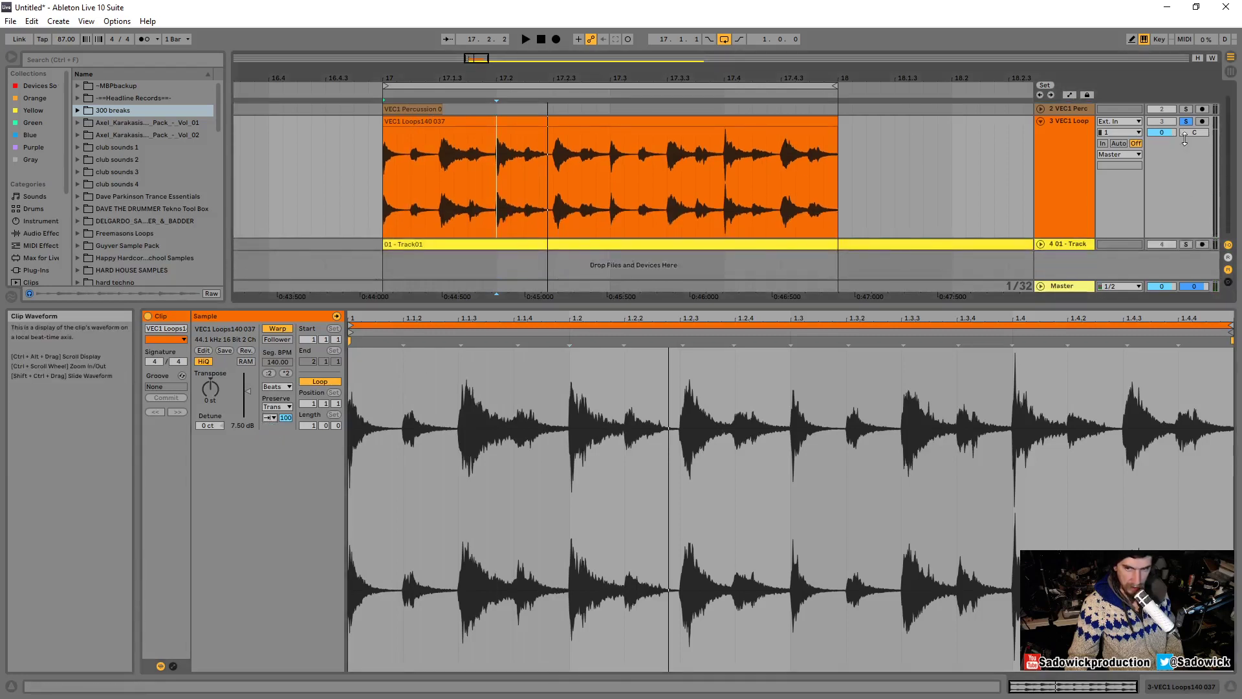
right_click(1065, 116)
click(1065, 176)
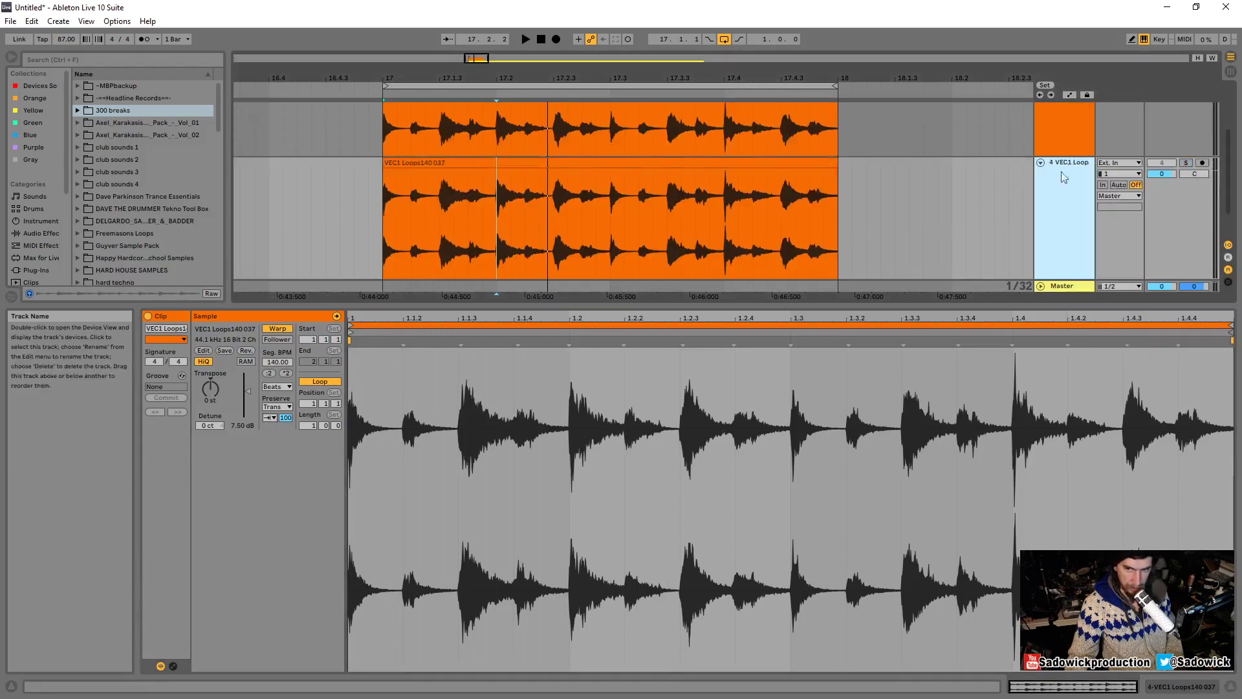
Freeze the duplicated loop track.
right_click(1065, 162)
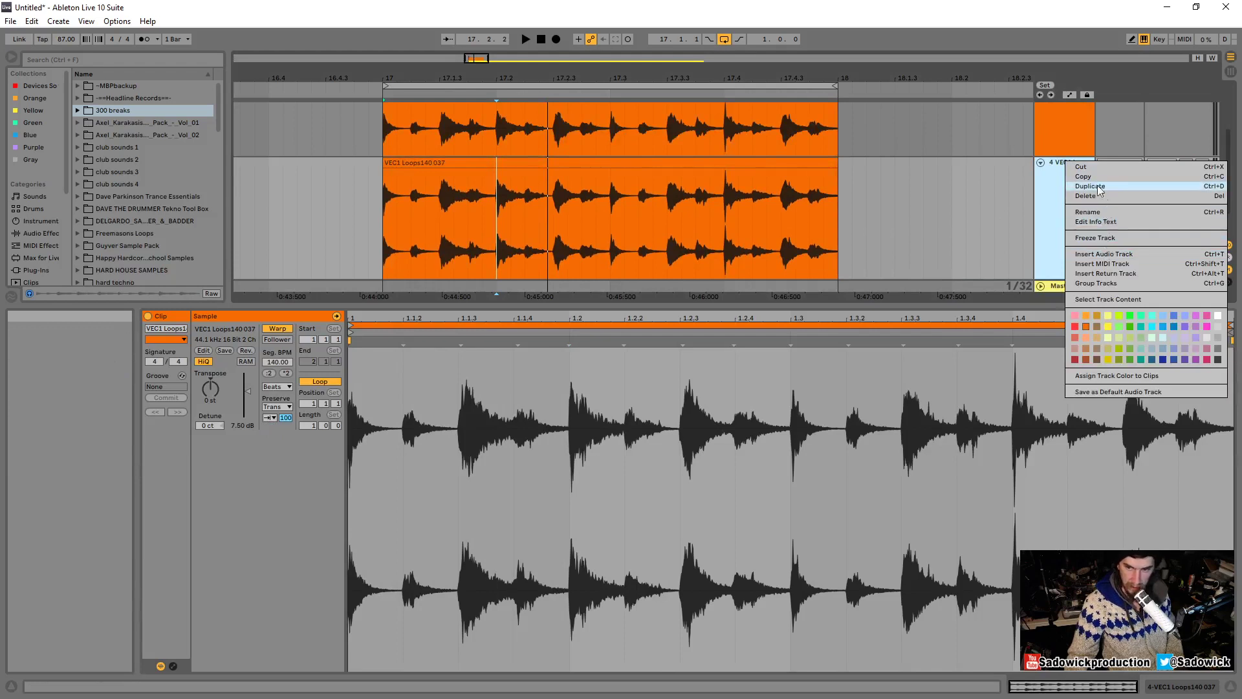
click(1055, 166)
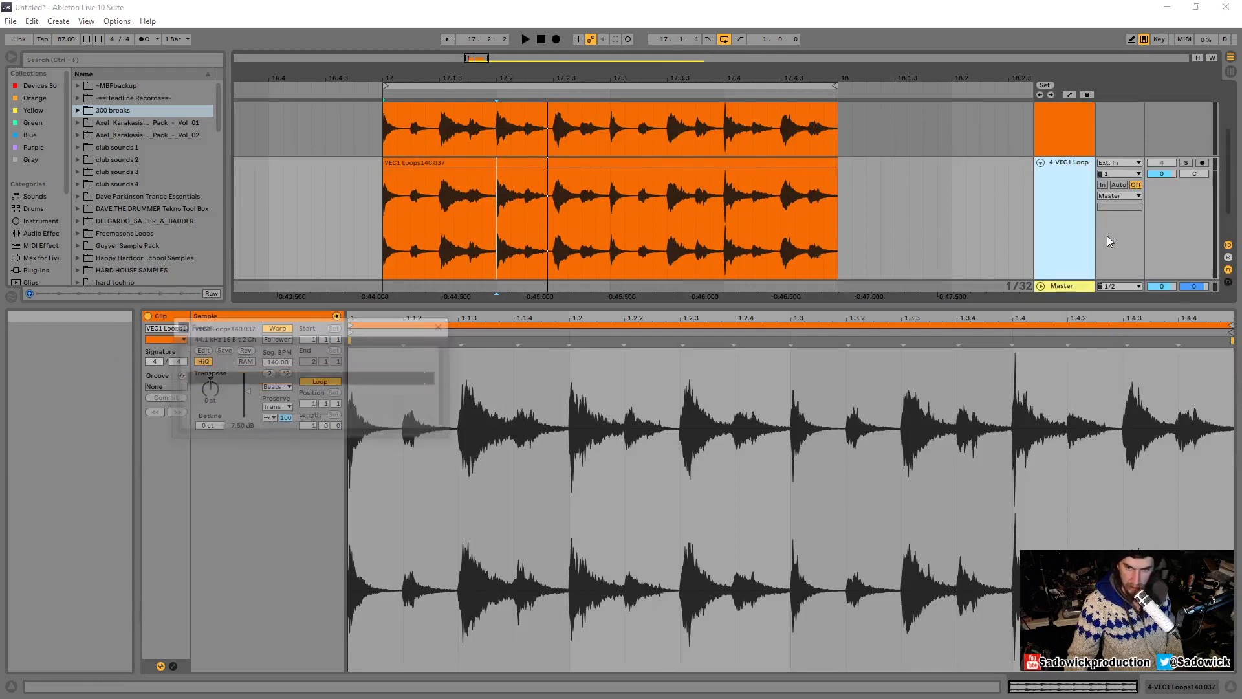
right_click(1054, 166)
click(1077, 241)
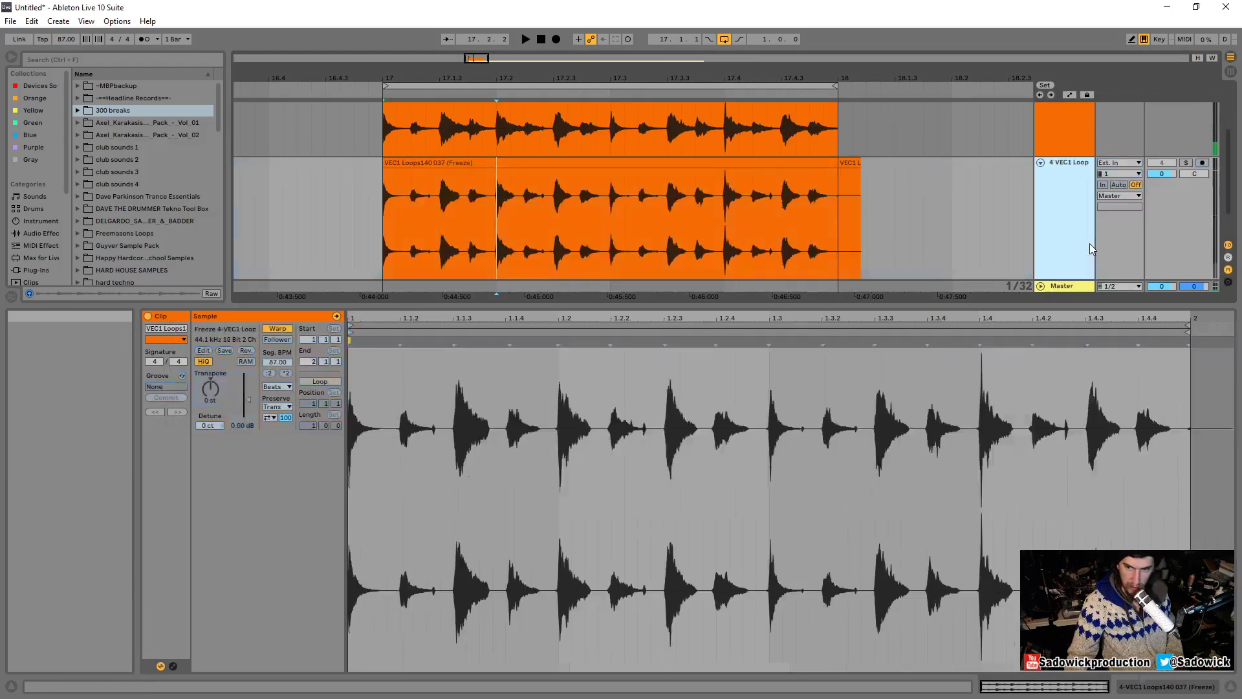
Examine the hit at 17.1.2 and the gap before 17.1.3 in the frozen clip against the original waveform.
drag(400, 76, 404, 162)
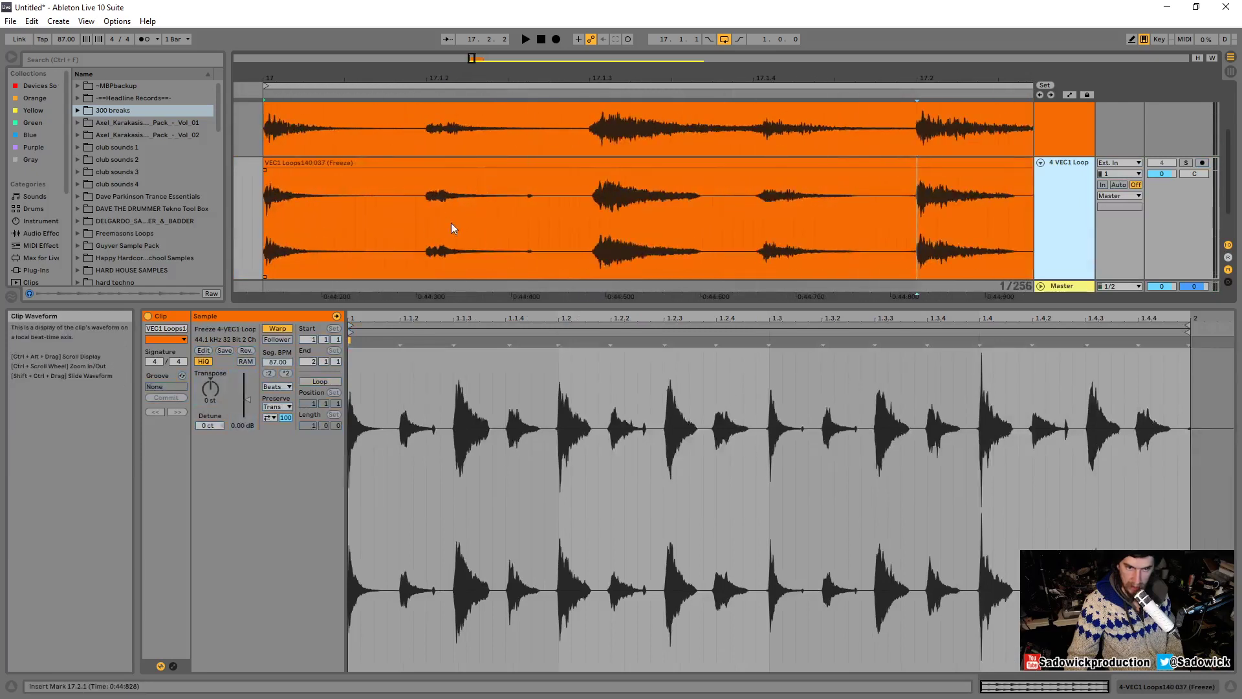
drag(427, 210, 592, 215)
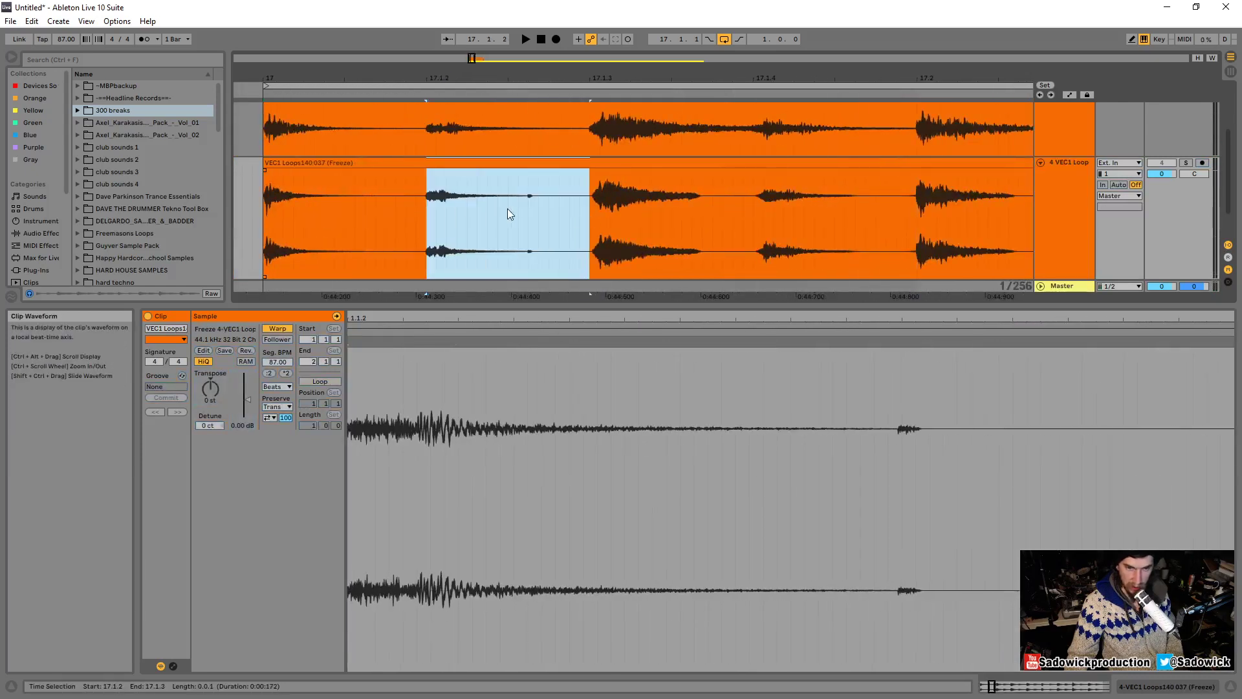
click(438, 200)
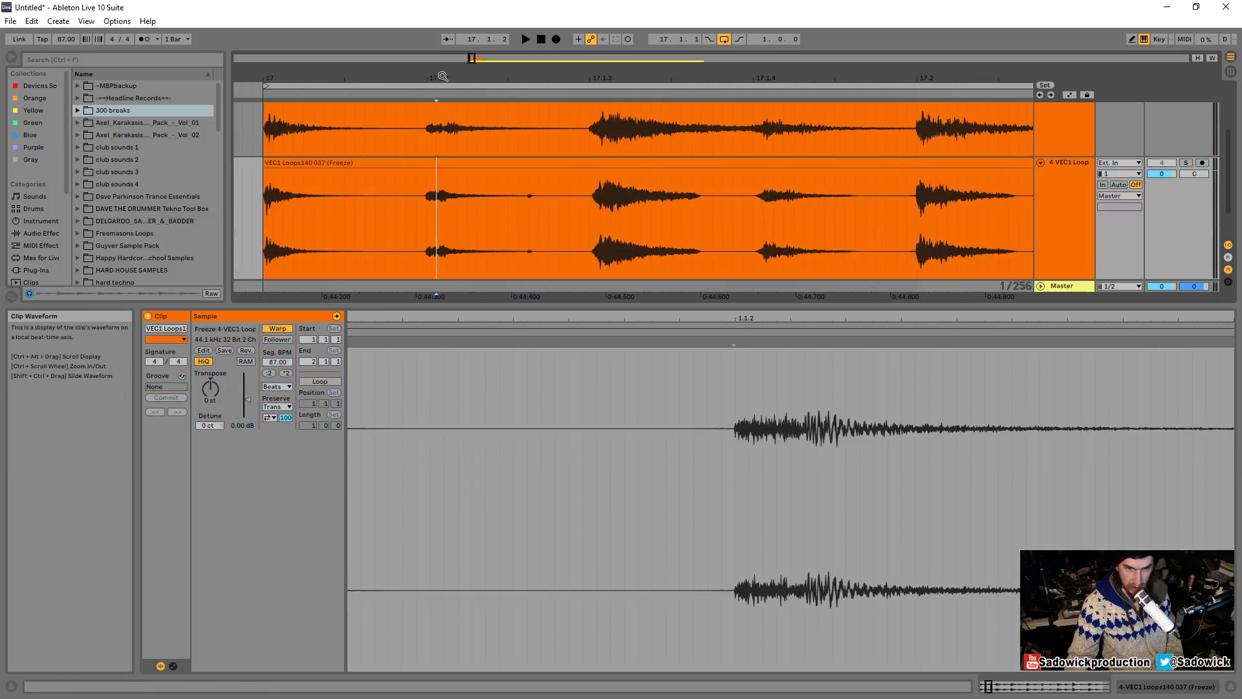
drag(443, 76, 447, 282)
click(431, 205)
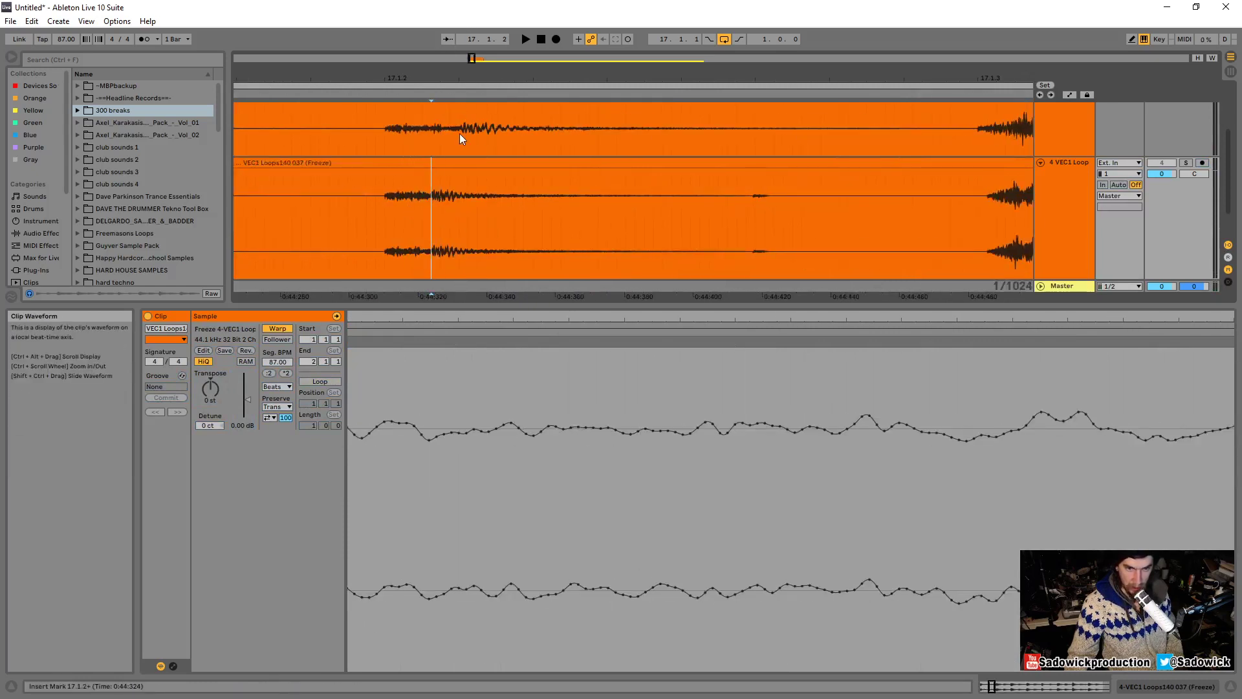
drag(460, 134, 560, 146)
drag(440, 219, 496, 213)
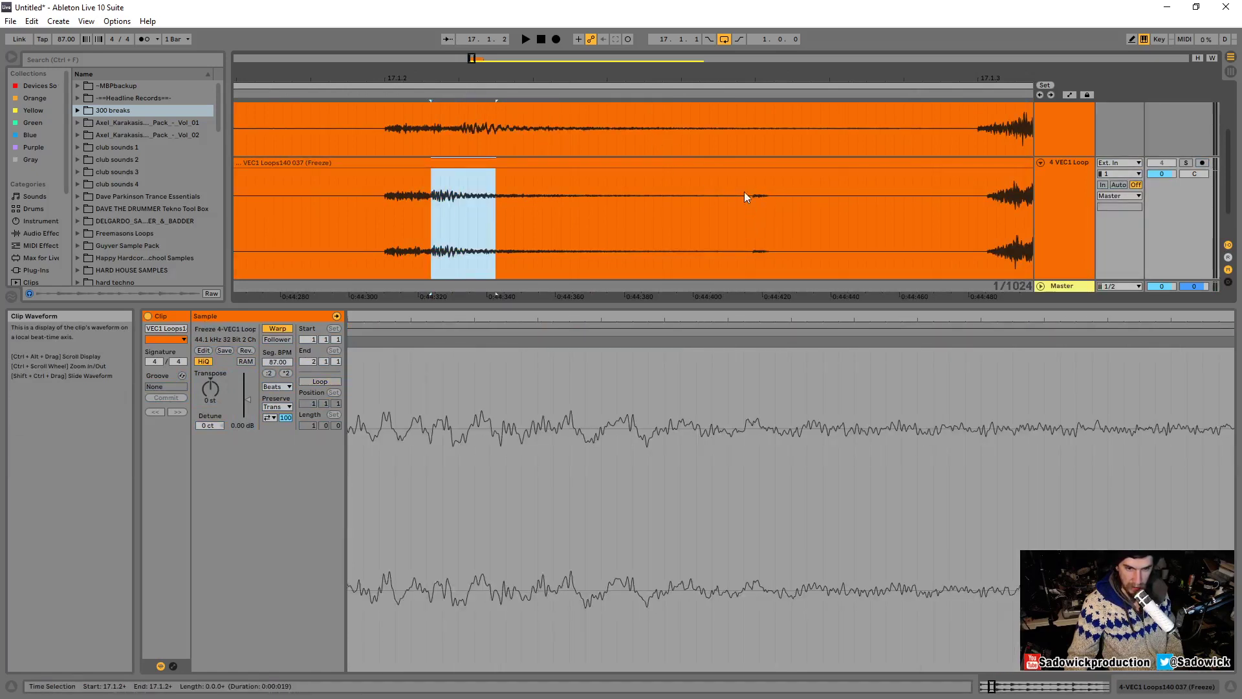
Select the original VEC1 Loops140 037 clip and place the insert marker between 17.1.2 and 17.1.3.
click(732, 126)
scroll(743, 170, up, 5)
scroll(743, 172, down, 4)
drag(735, 73, 728, 78)
scroll(736, 133, up, 2)
click(725, 105)
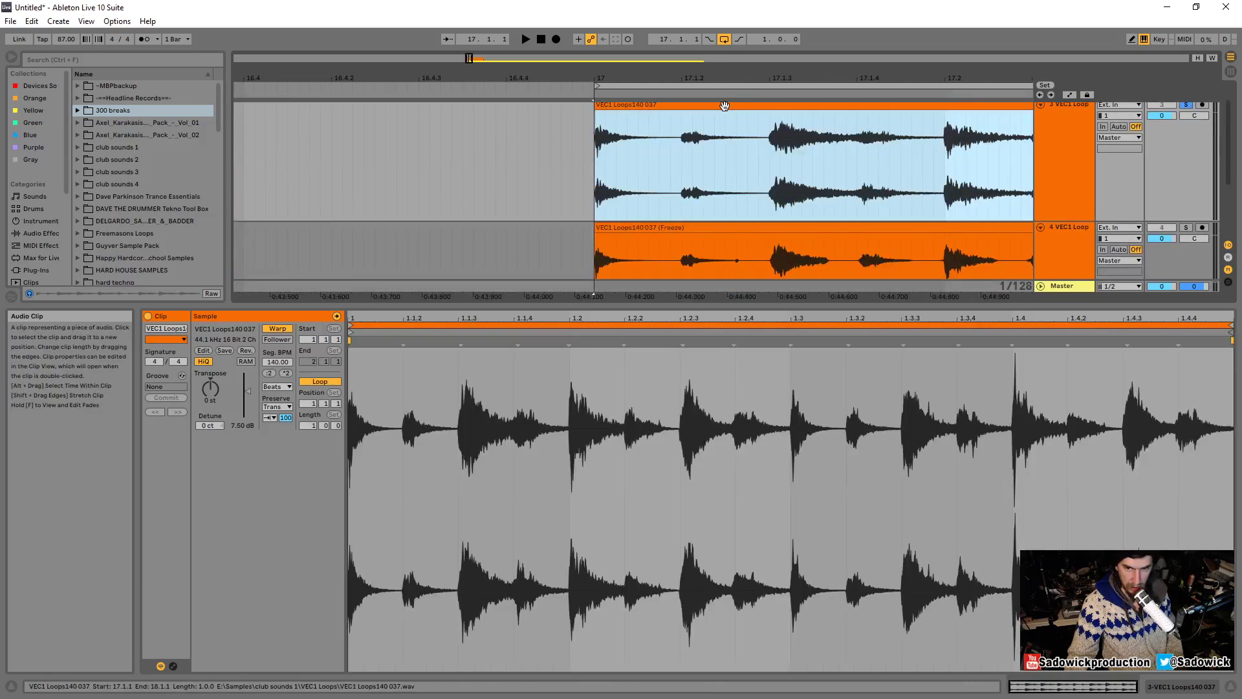
click(737, 176)
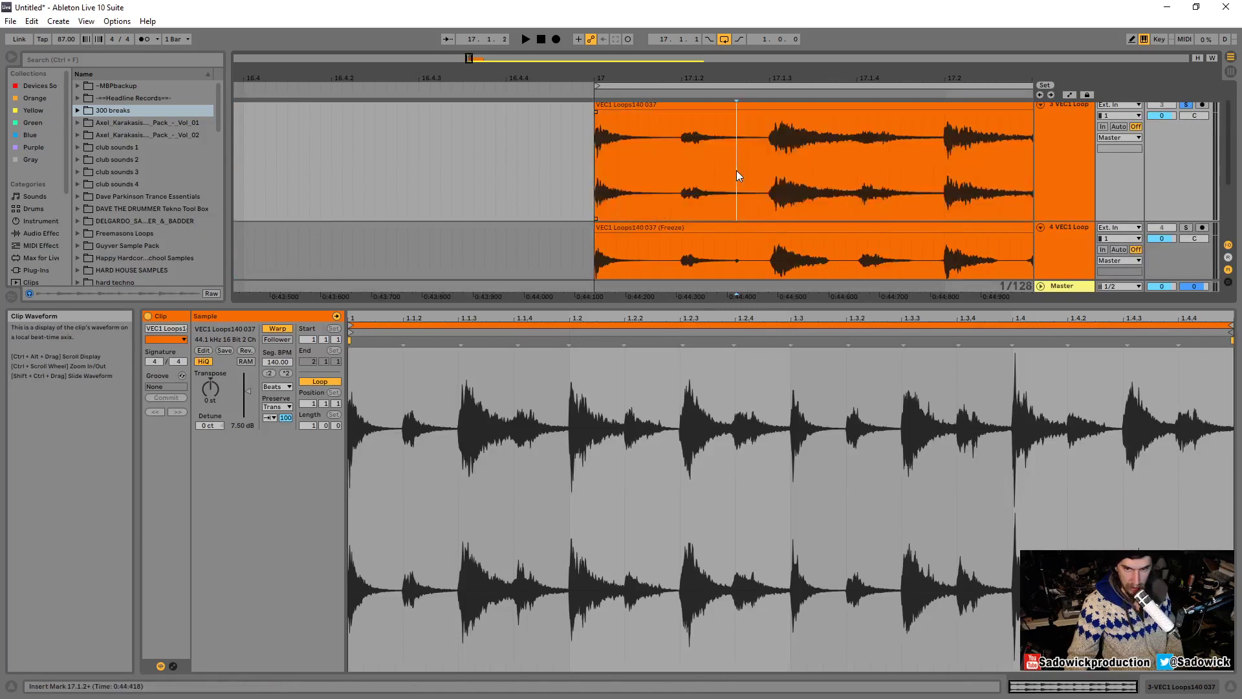
Move the insert marker to the transient at 1.1.4 and audition the original loop twice in short bursts.
click(517, 416)
key(space)
key(space)
key(space)
key(space)
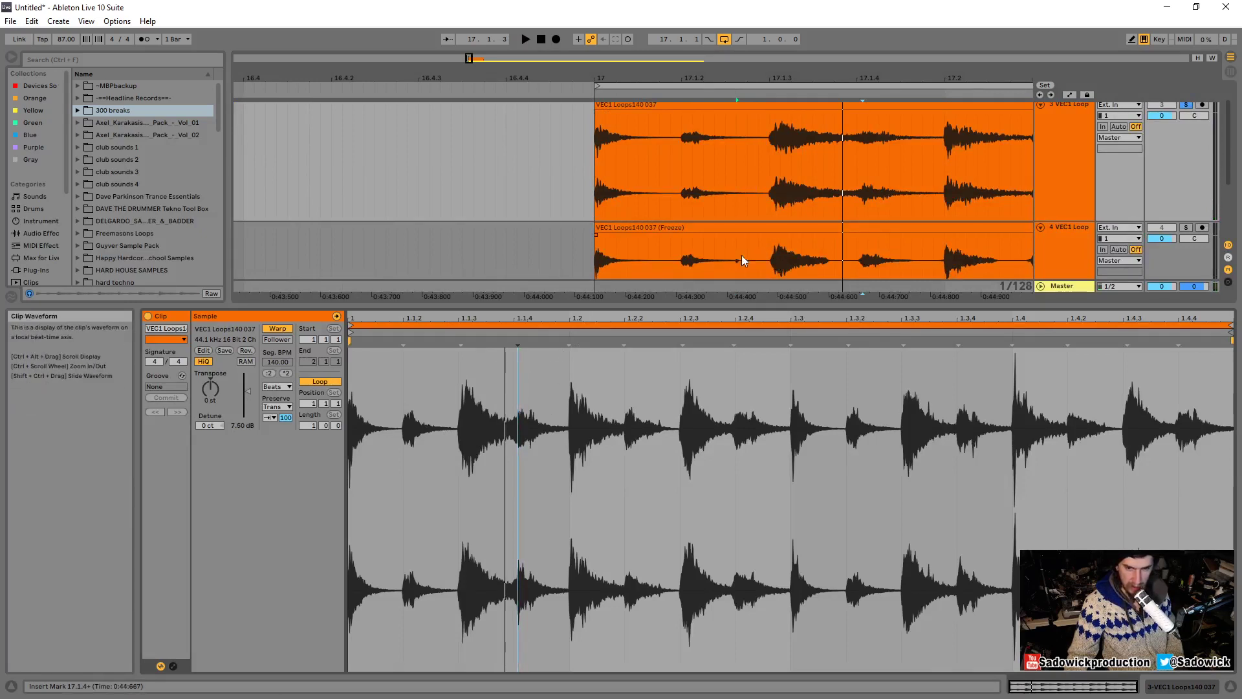
Select the original VEC1 Loops140 037 clip and start playback.
scroll(734, 252, down, 2)
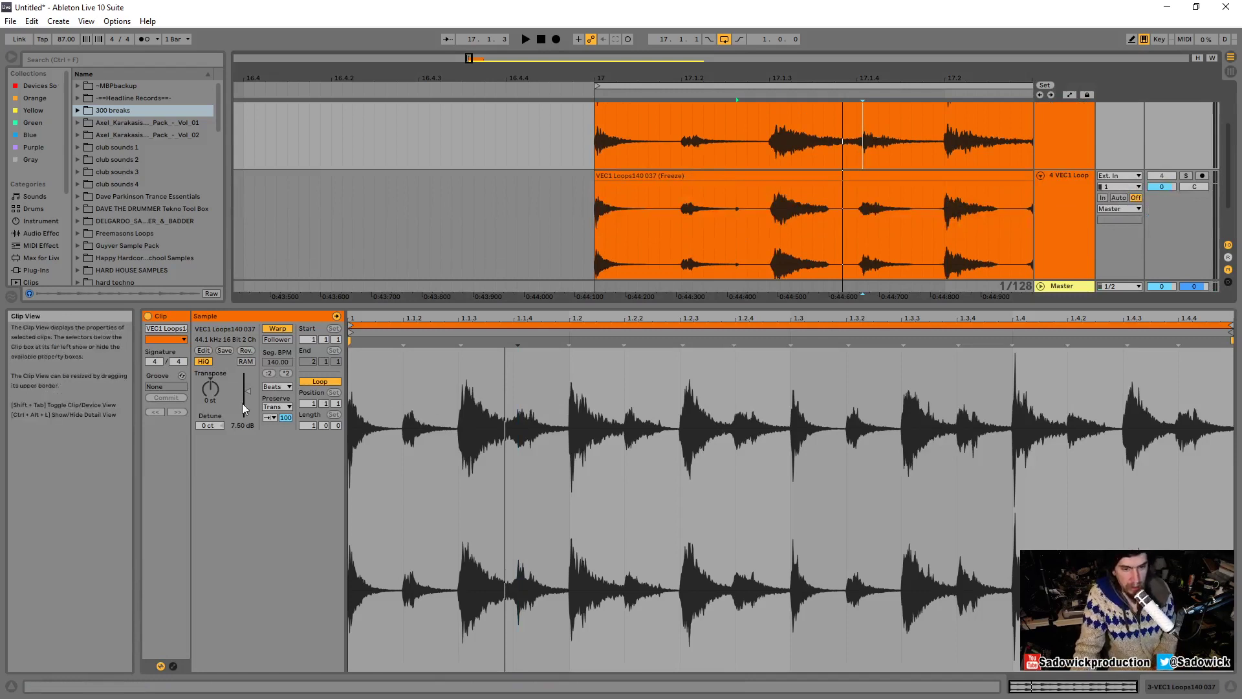
click(277, 407)
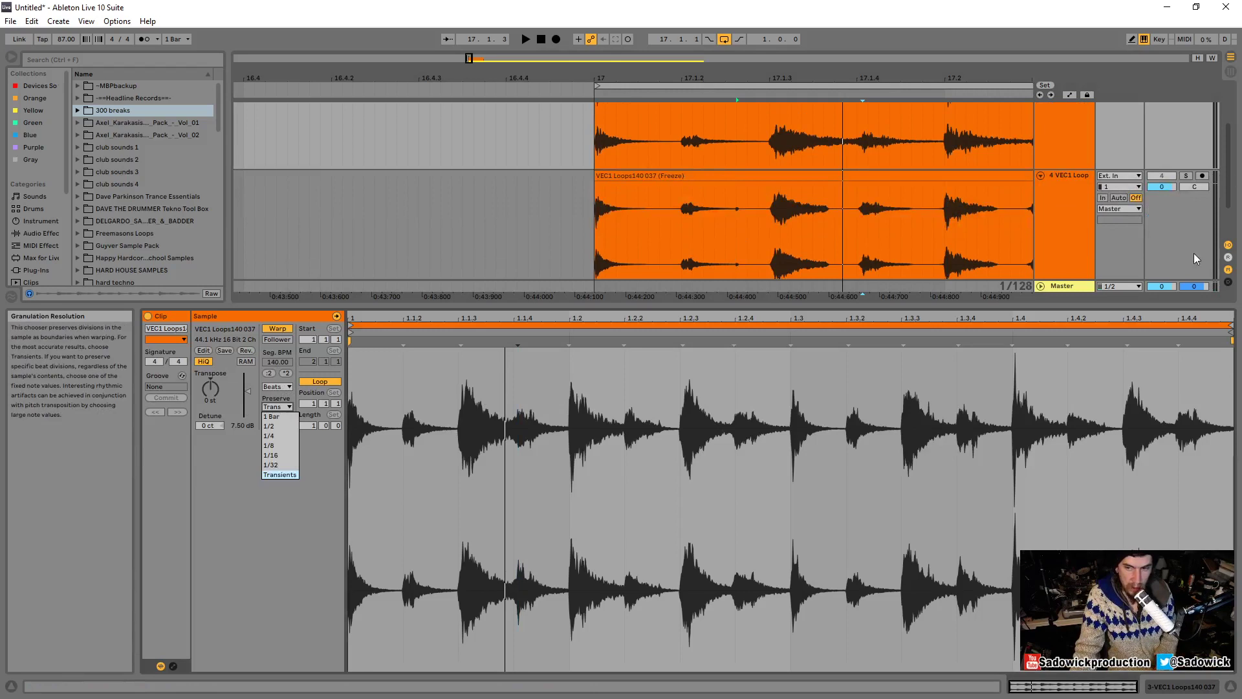
click(1174, 231)
scroll(1174, 227, up, 3)
click(1184, 185)
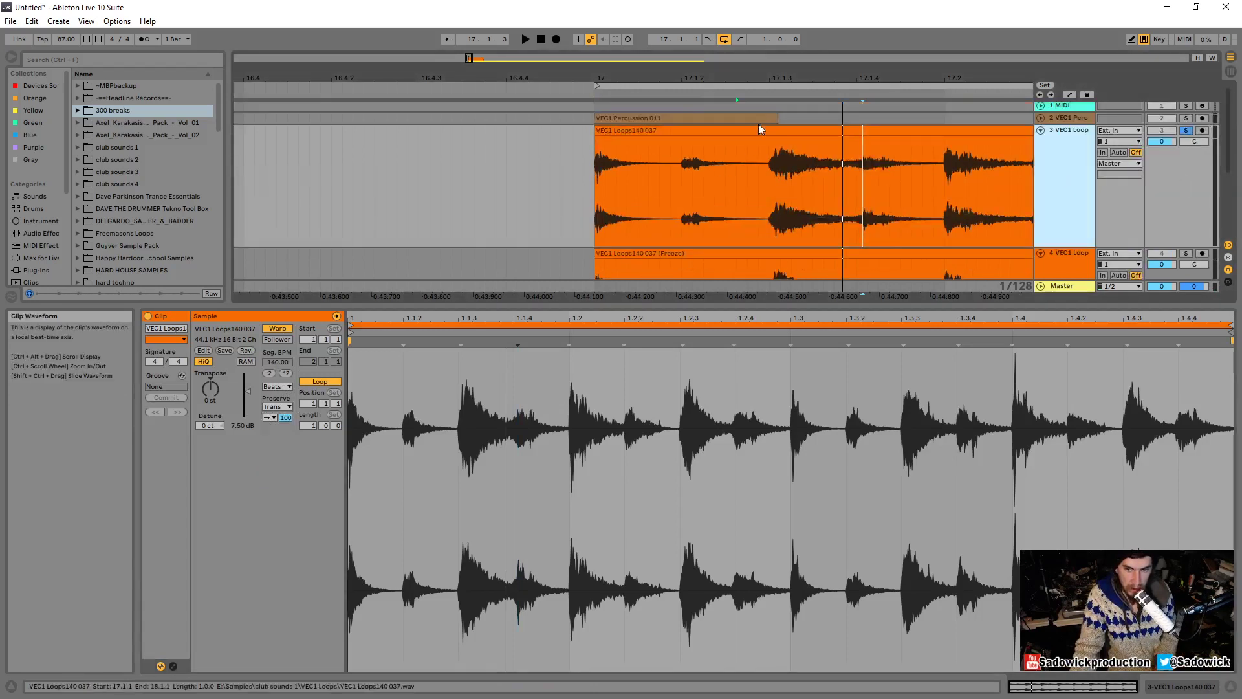
click(786, 129)
key(space)
Audition the loop with Preserve at 1/16 and the transposition lowered to -14 st, and return Preserve to Transients.
click(277, 407)
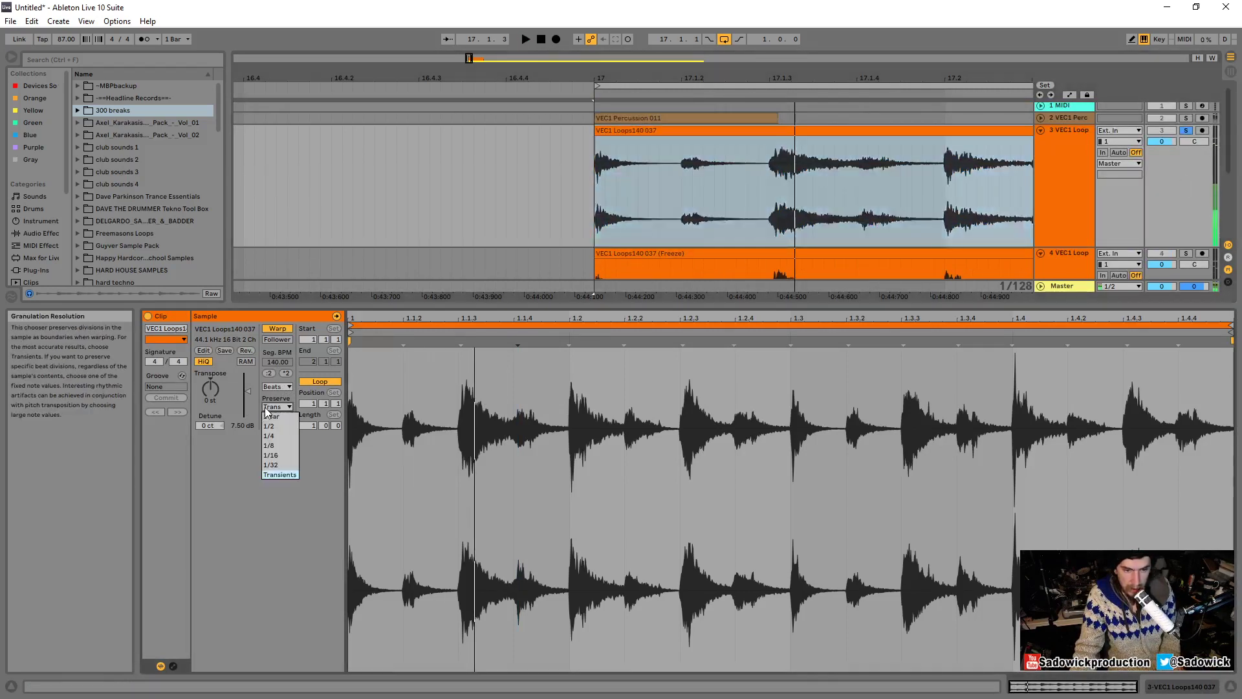
click(275, 455)
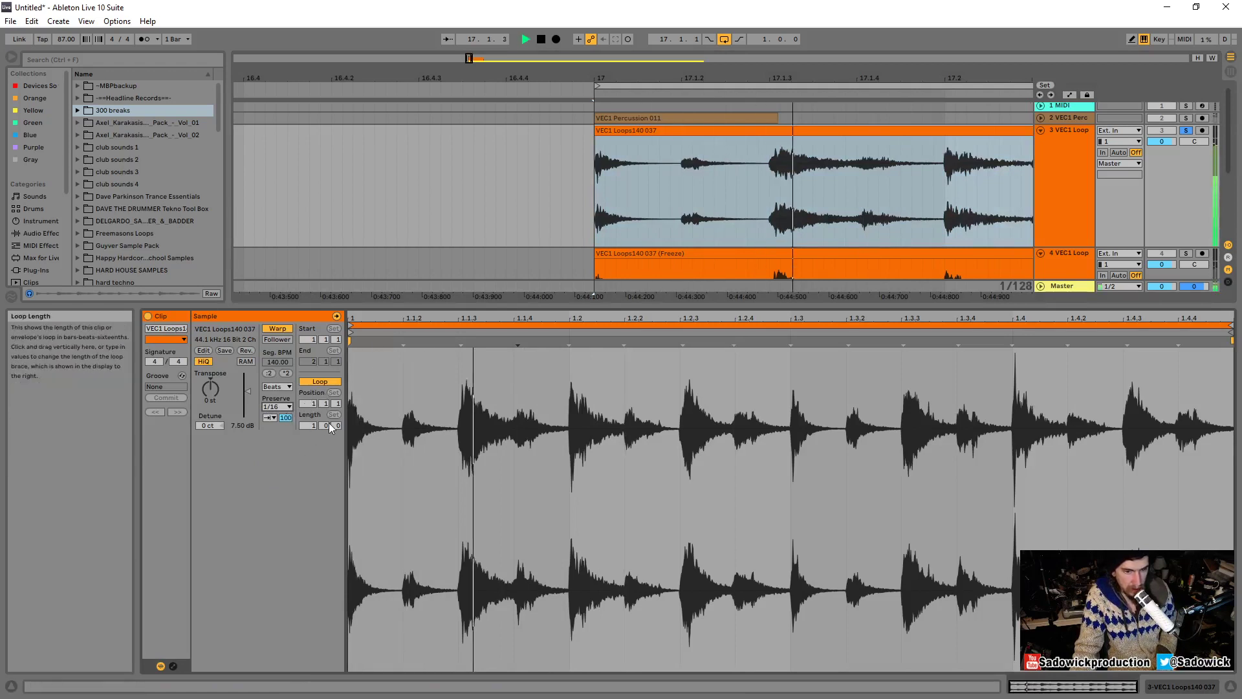
drag(210, 390, 213, 396)
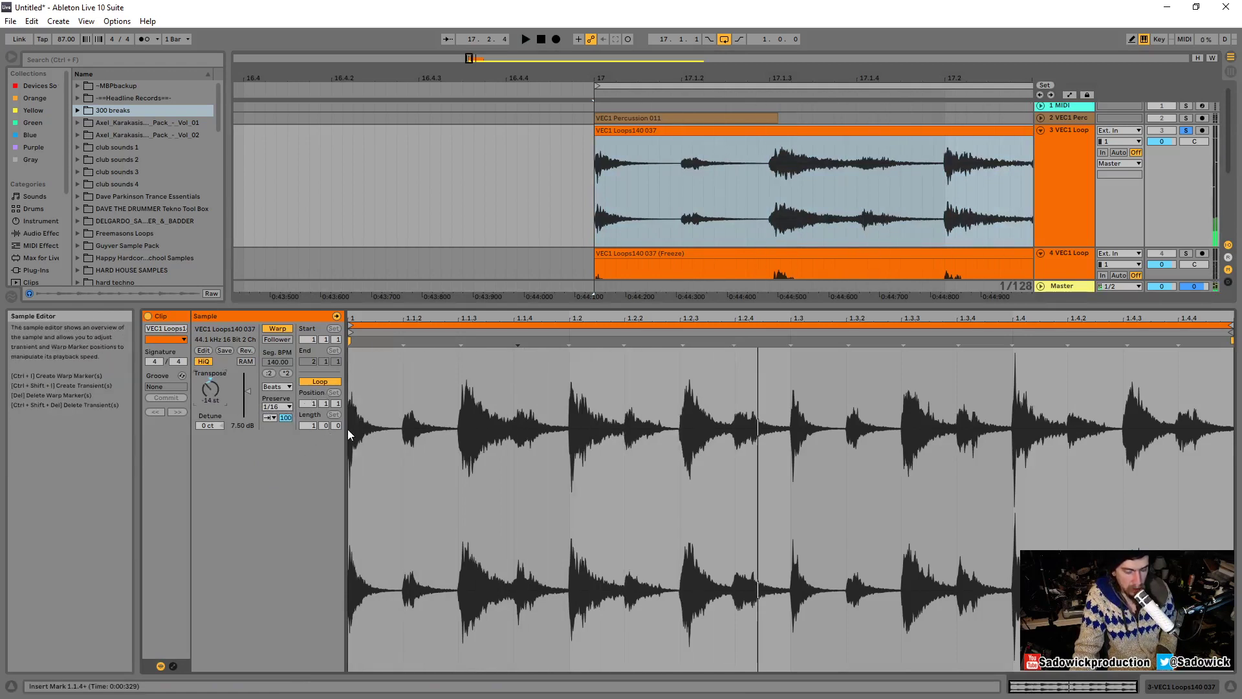
key(space)
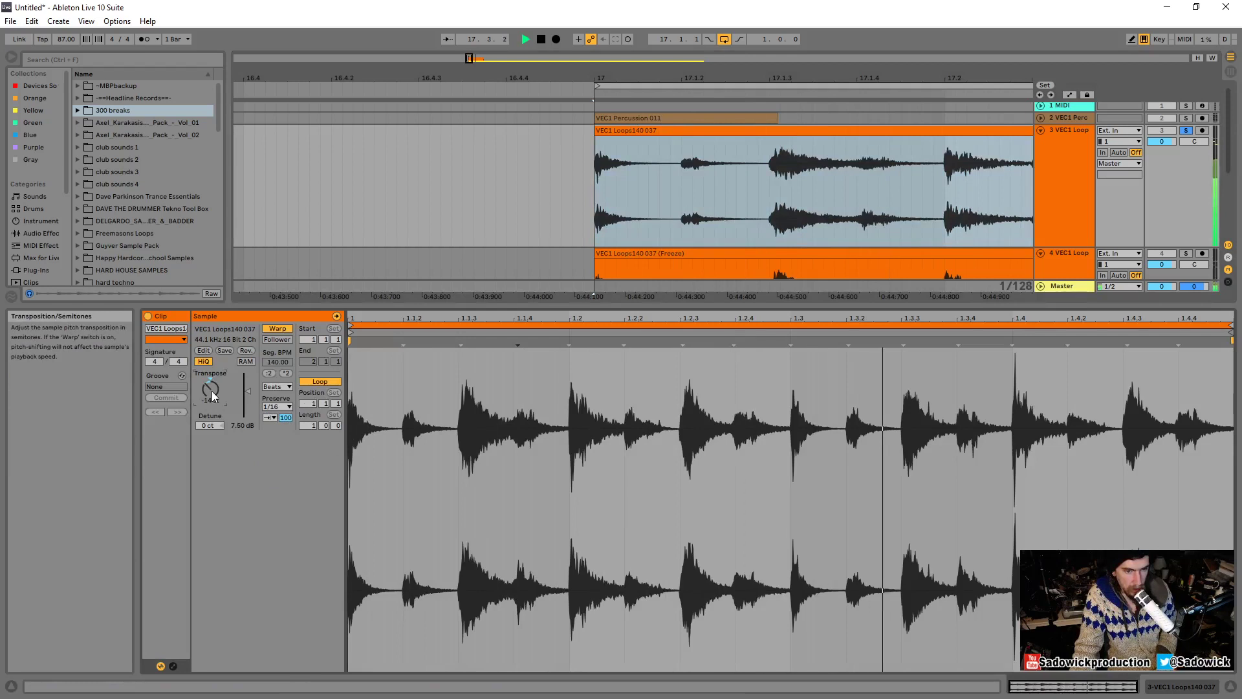
click(277, 407)
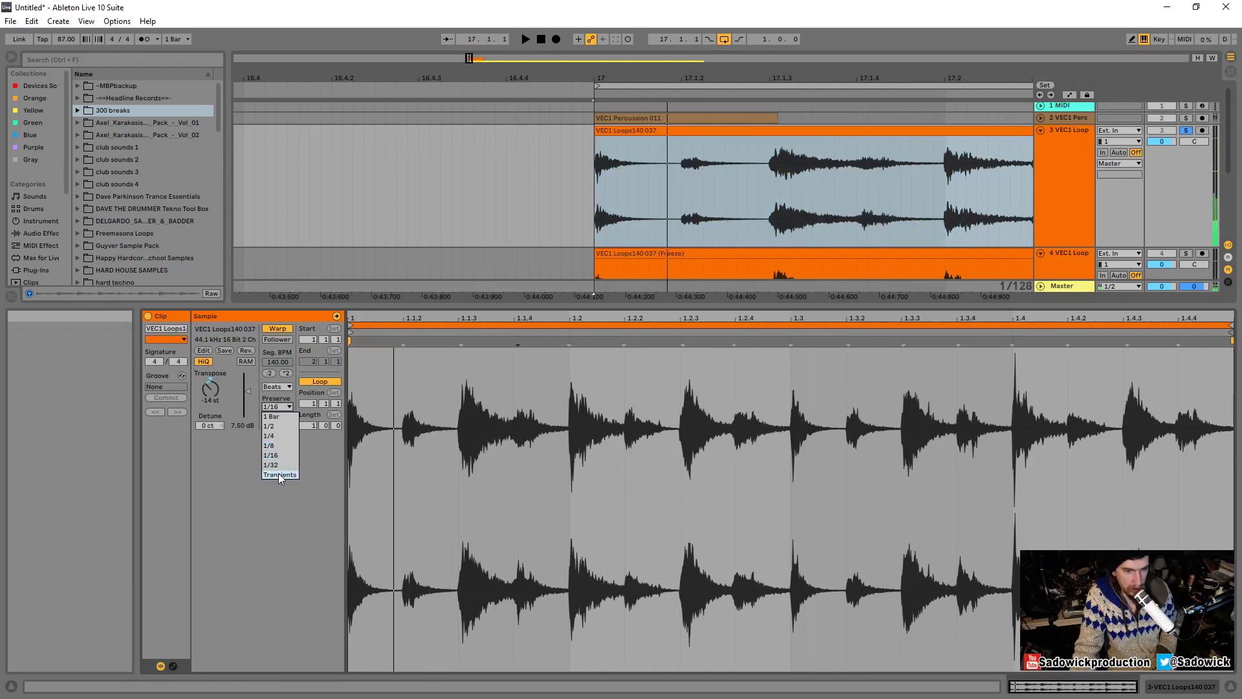
click(278, 473)
Set Preserve to 1/32 and raise the loop's transposition to 3 st while auditioning it.
click(272, 407)
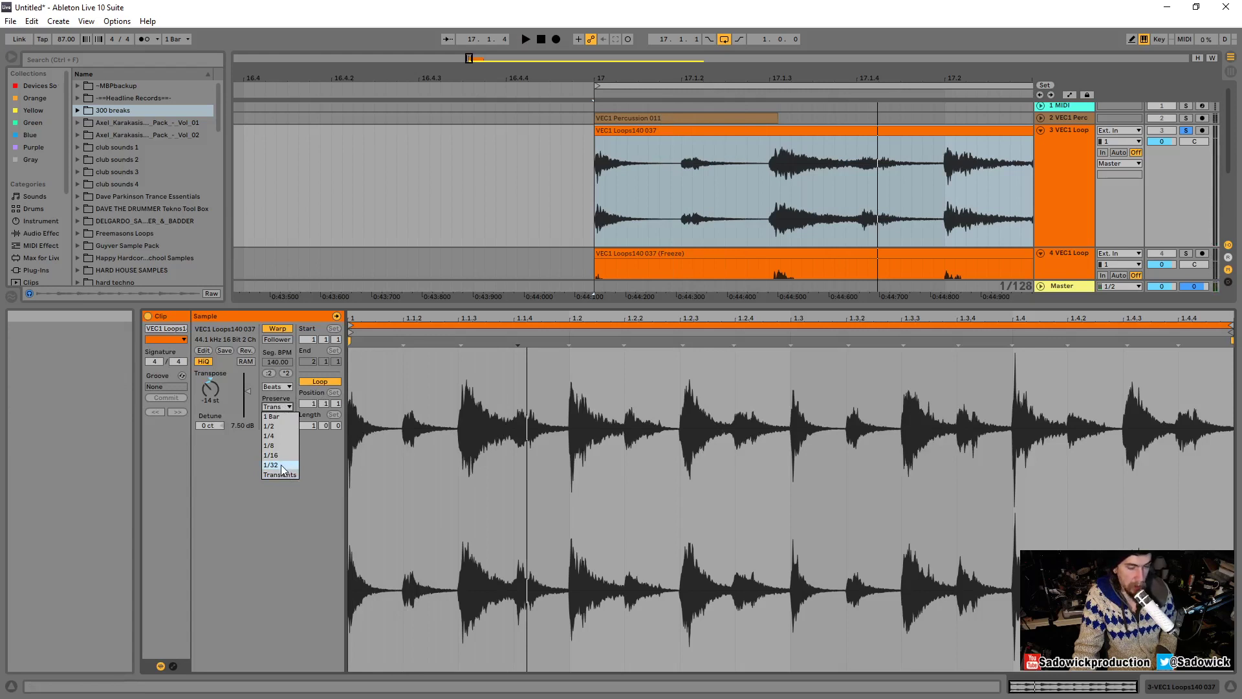
click(280, 465)
key(space)
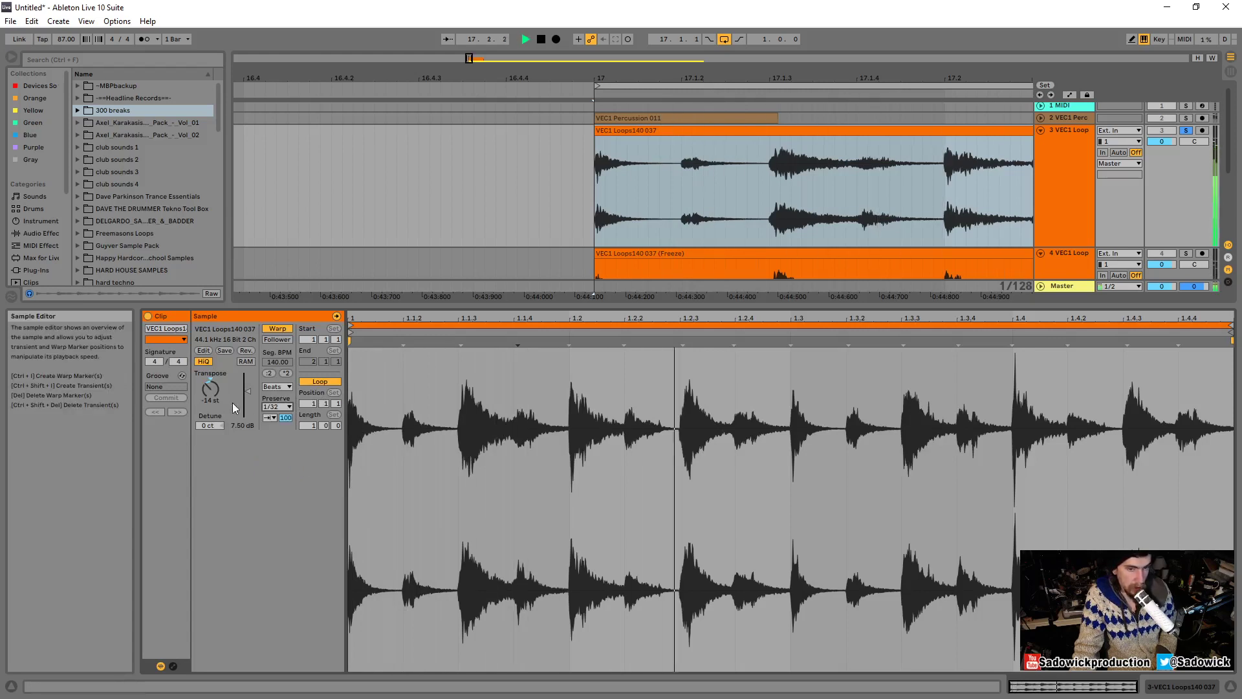
drag(209, 390, 210, 369)
key(space)
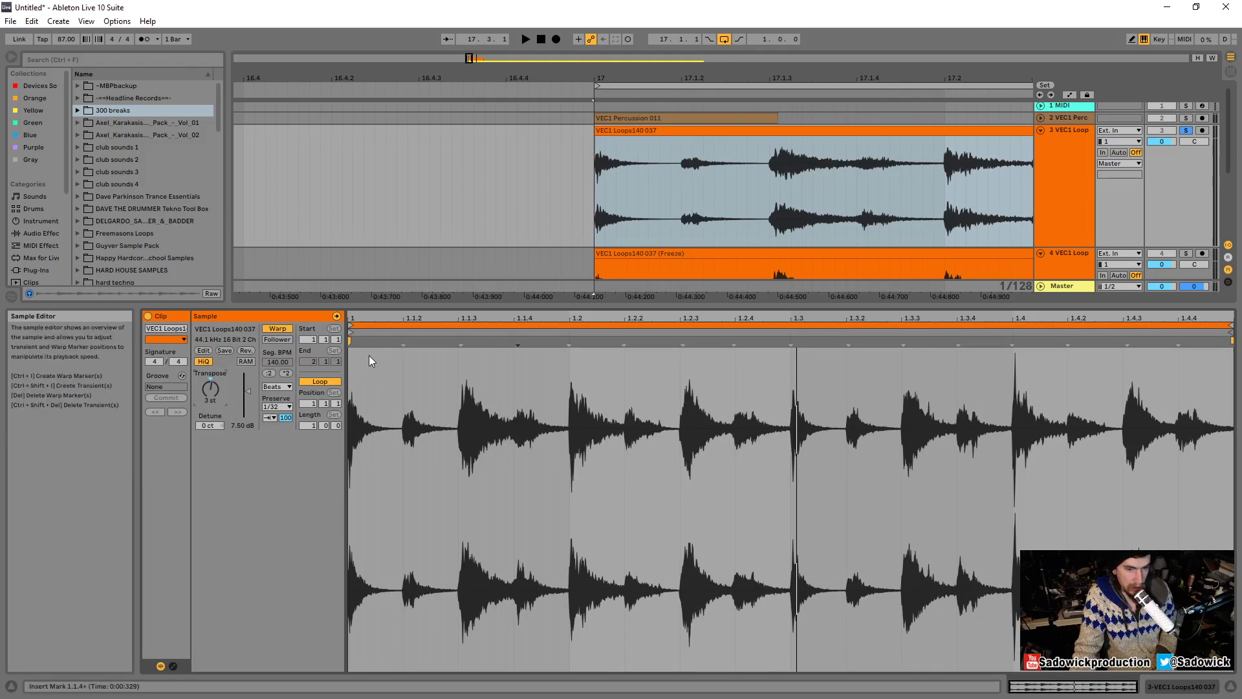
Set the clip's fixed grid to 1/32 and select the 32nd-note slice just before the transient at 1.1.2.
right_click(418, 389)
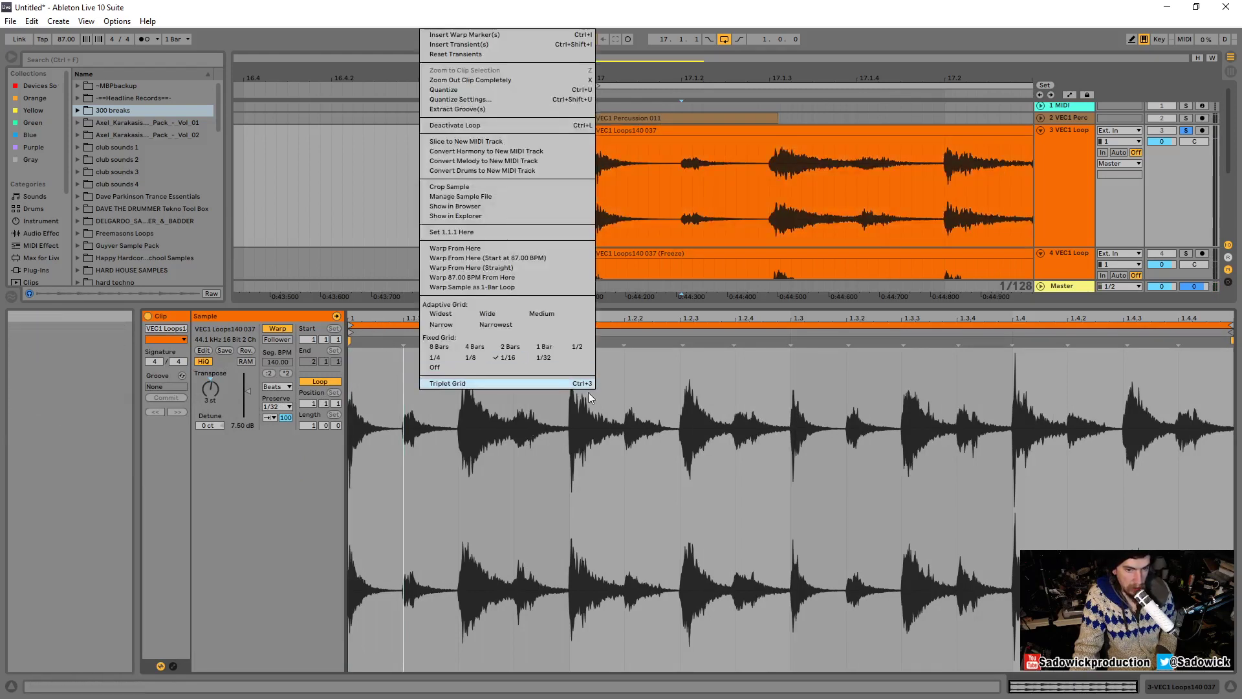
click(373, 380)
drag(374, 381, 392, 378)
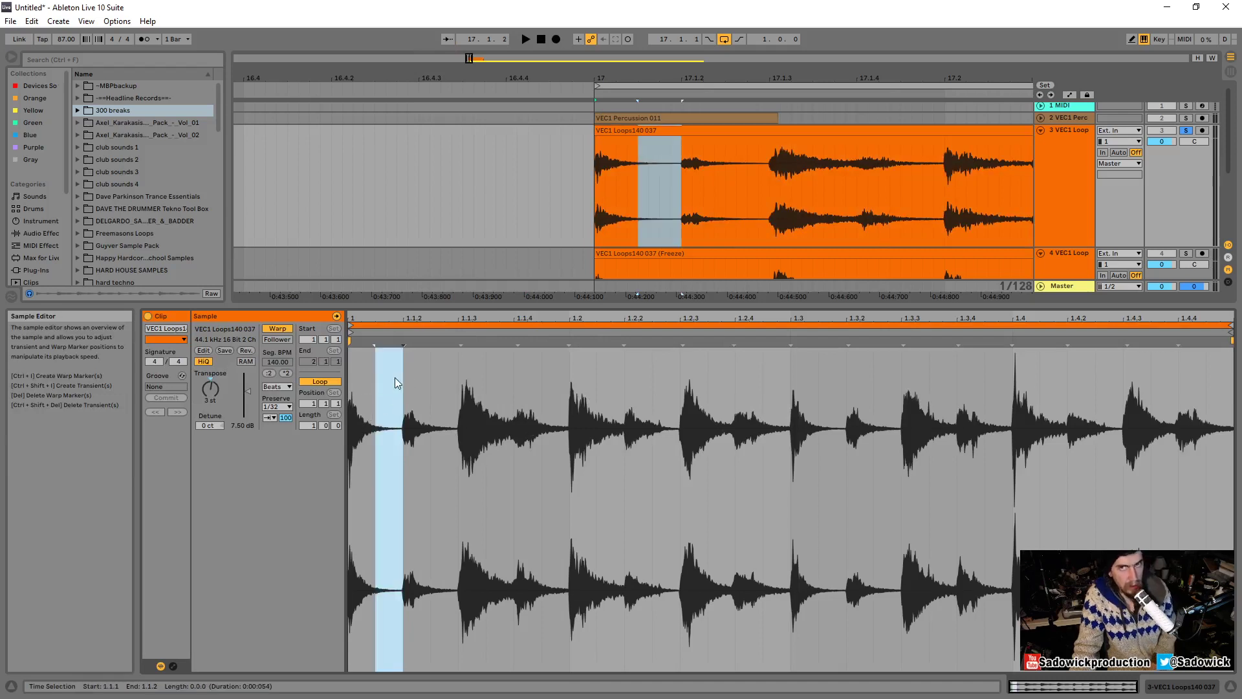
Set Preserve to Transients, sweep the transposition downward while auditioning the loop, and reset it to 0 st.
click(277, 406)
click(282, 475)
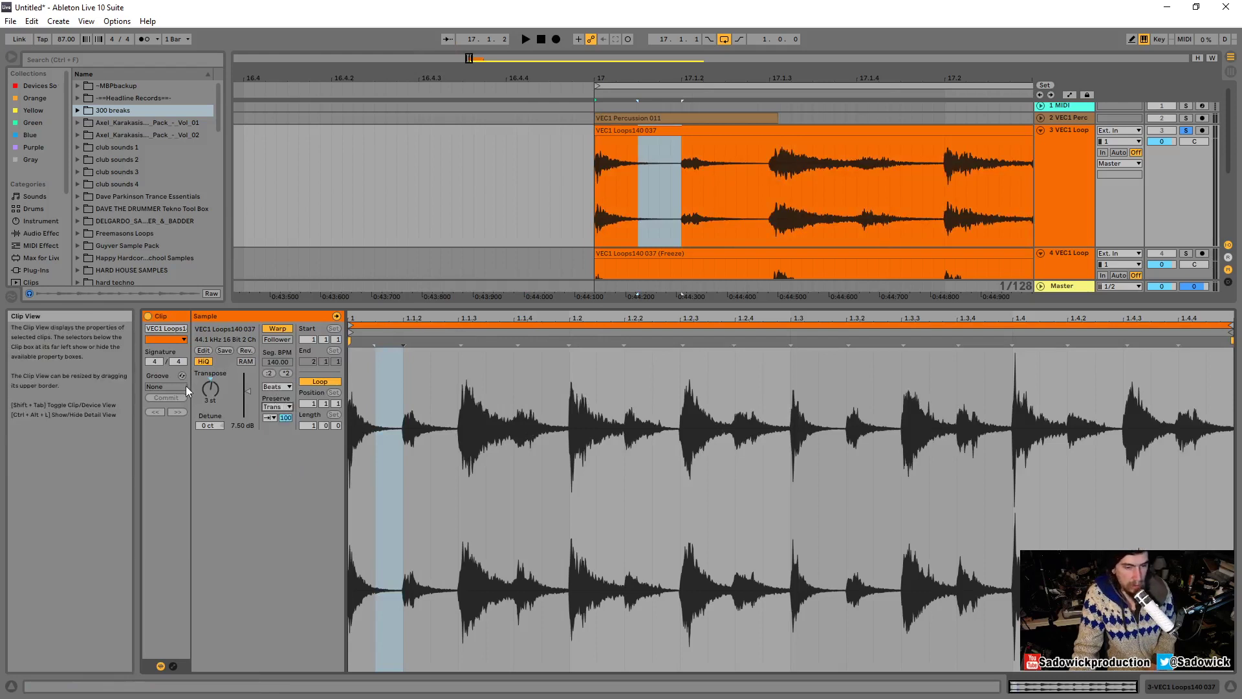
key(space)
drag(209, 389, 209, 433)
key(space)
key(Delete)
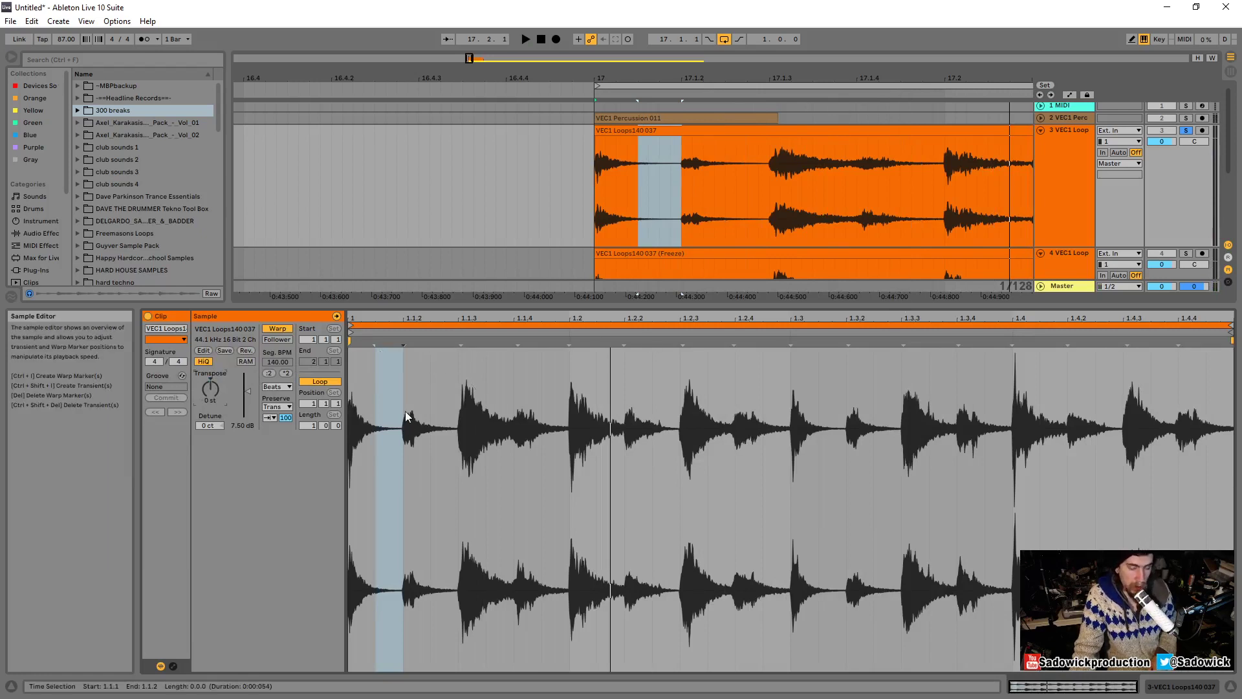
Switch the warp mode to Re-Pitch and add warp markers on the transients at 1.1.3, 1.2 and 1.2.3.
click(403, 340)
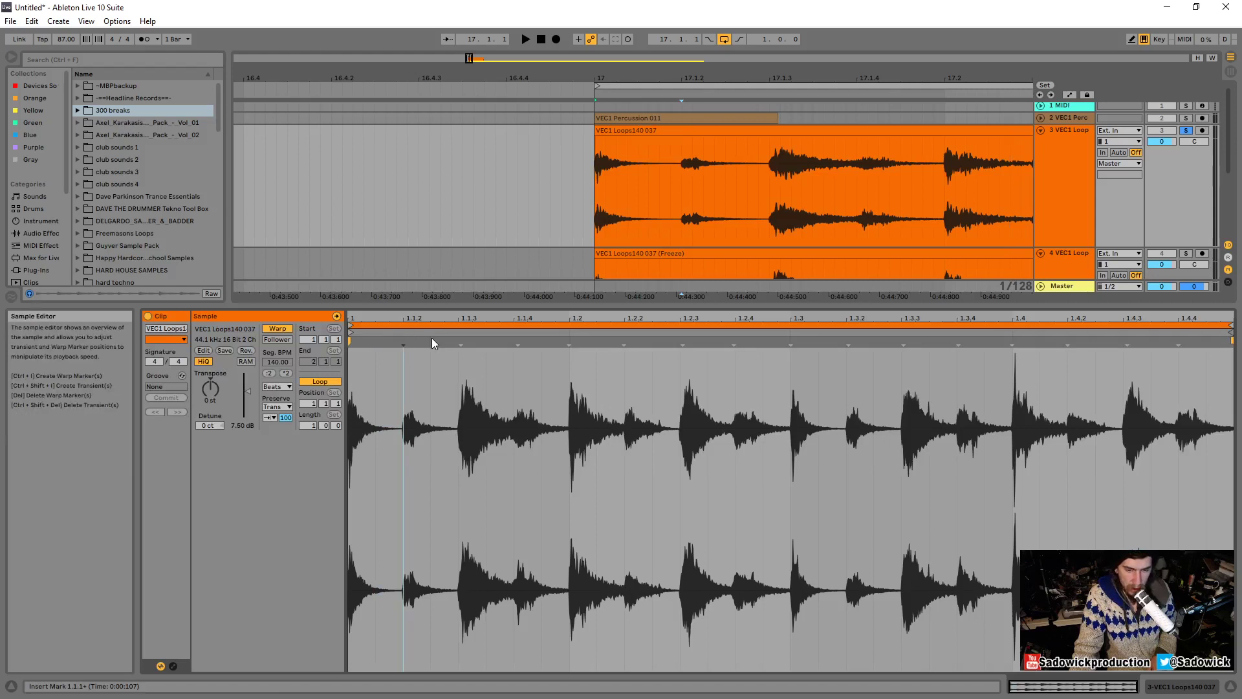
click(277, 386)
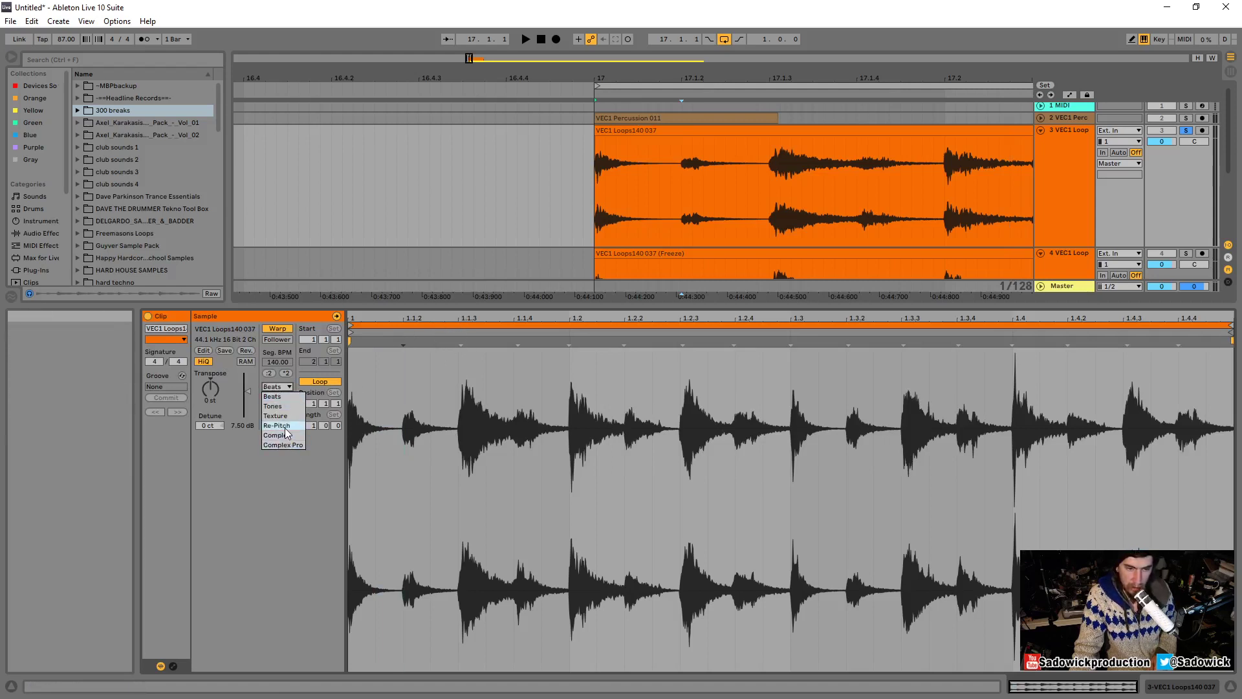
click(285, 427)
double_click(461, 341)
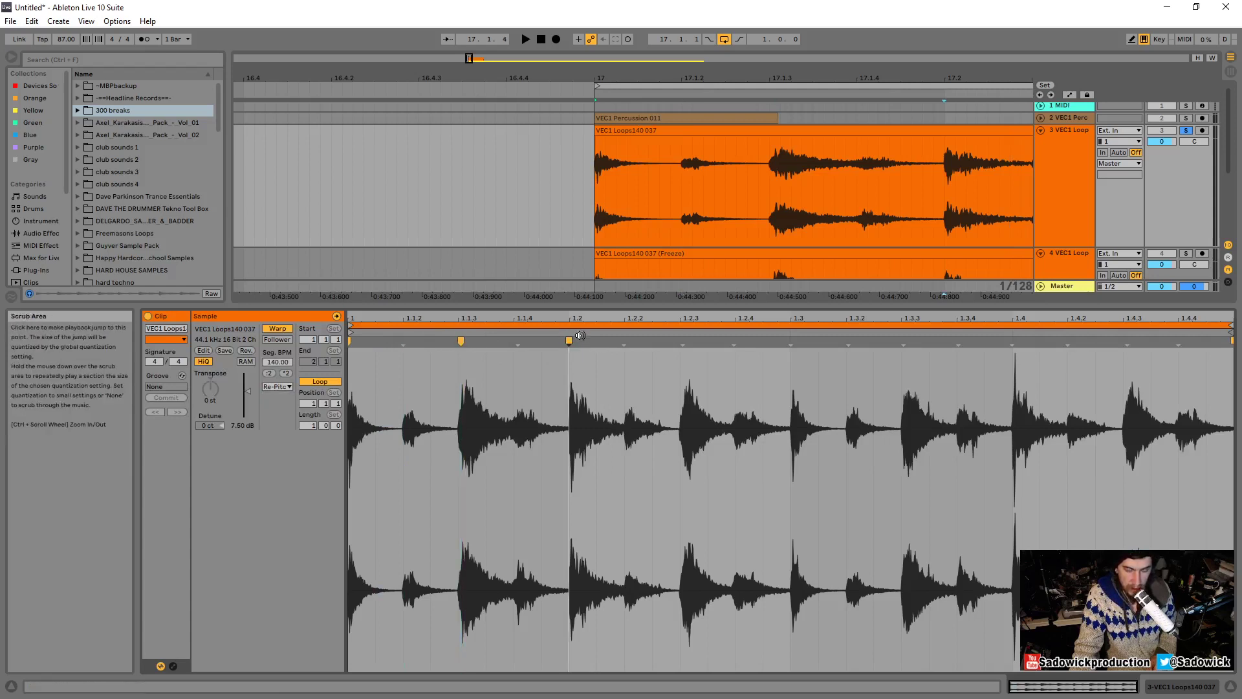
double_click(681, 339)
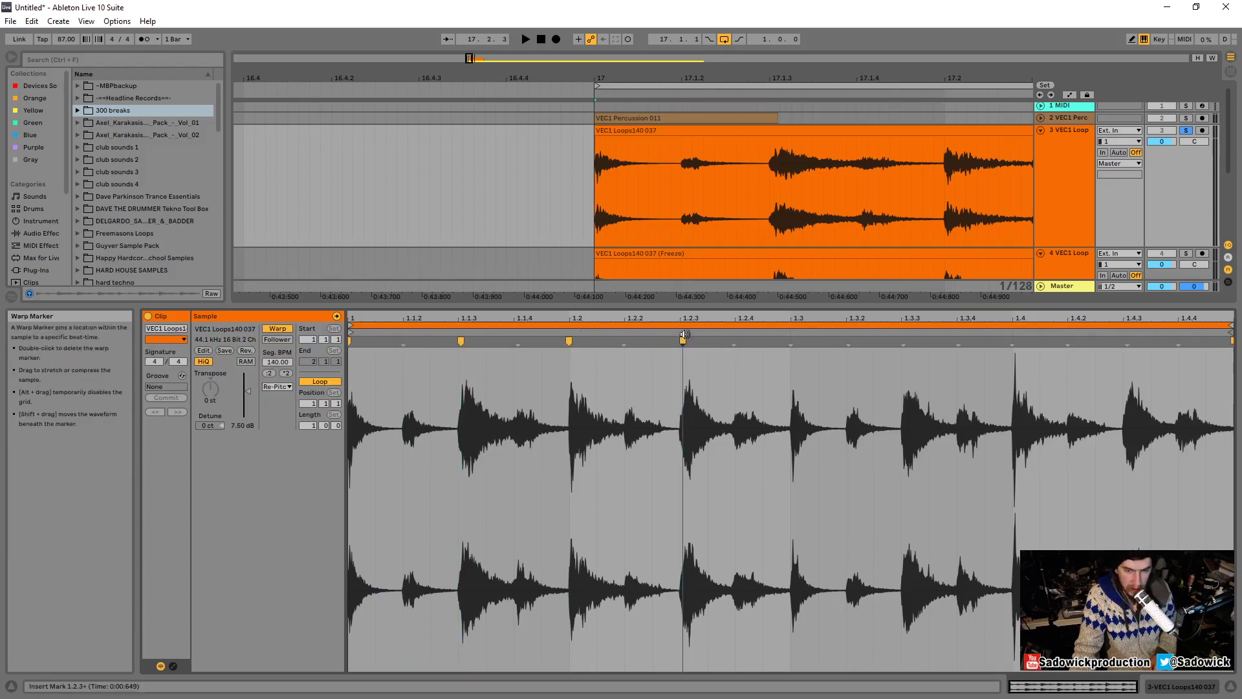
Delete the frozen duplicate of the loop track.
right_click(1067, 254)
click(1085, 289)
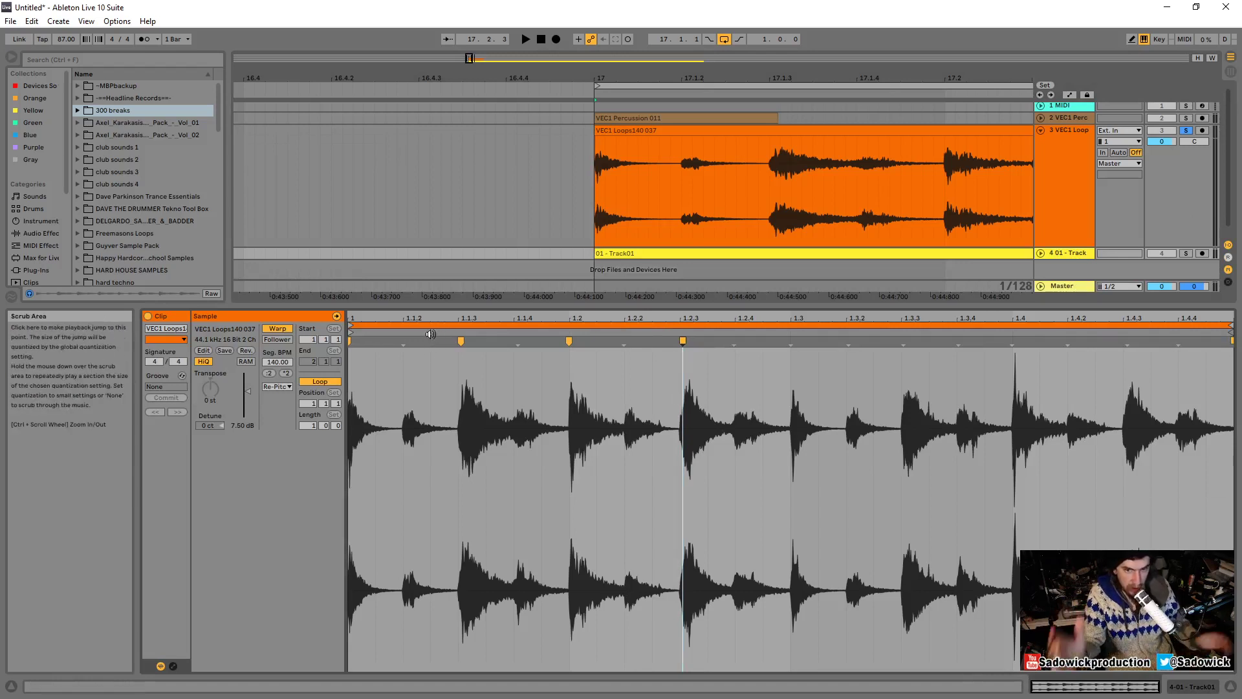
Add a warp marker at the 1.1.2 transient, push it about a quarter of the way towards 1.1.3, and audition the loop.
click(404, 341)
double_click(403, 341)
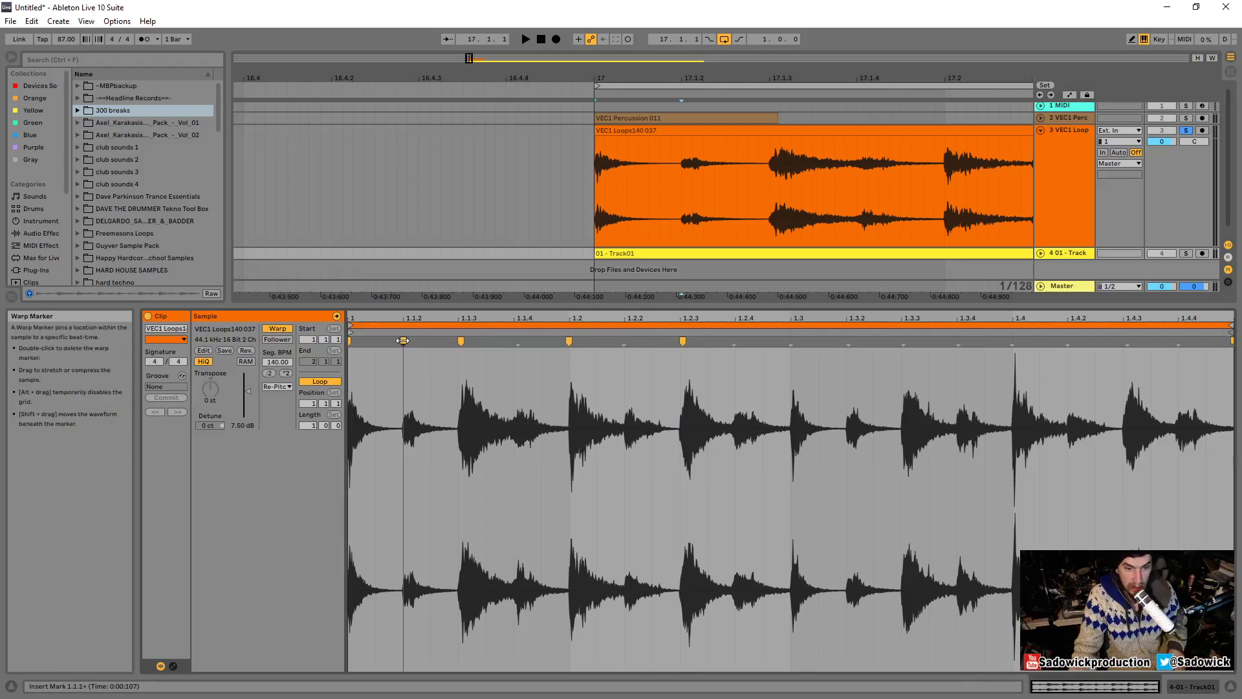
mouse_move(403, 341)
mouse_down()
mouse_move(377, 341)
mouse_move(429, 343)
mouse_move(404, 341)
mouse_up()
right_click(405, 381)
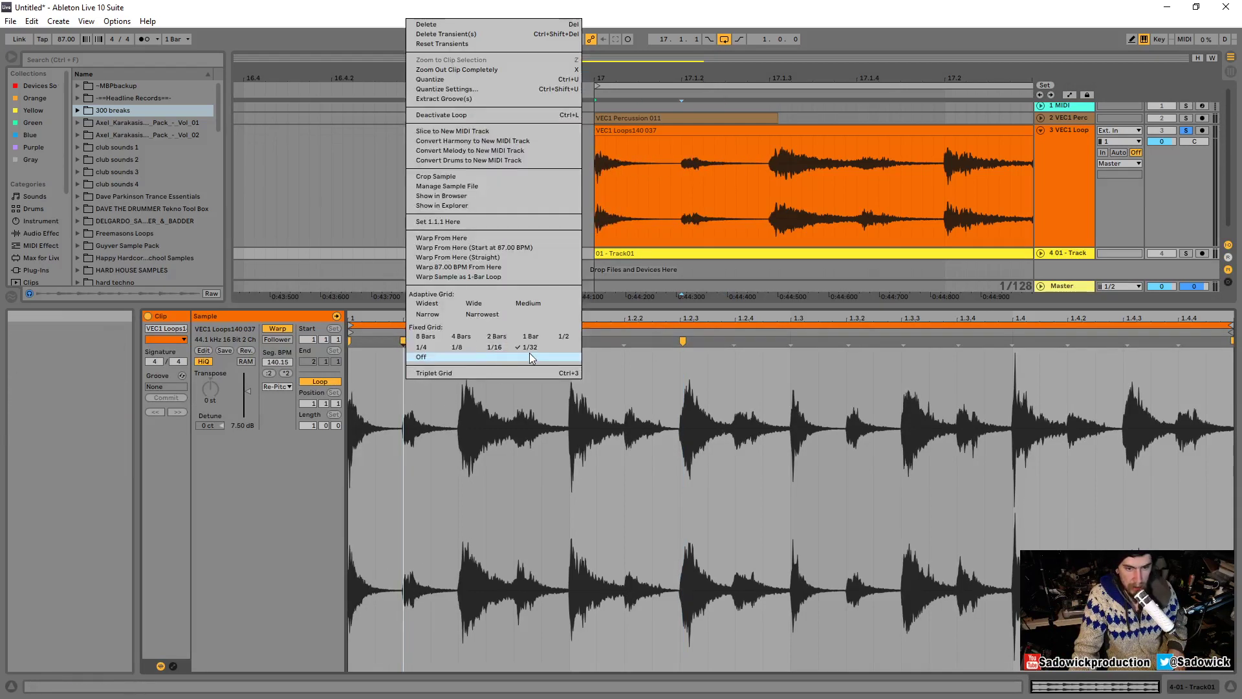
click(404, 315)
mouse_move(401, 317)
mouse_down()
mouse_move(401, 369)
mouse_move(514, 372)
mouse_move(522, 341)
mouse_move(689, 353)
mouse_move(375, 352)
mouse_move(576, 346)
mouse_move(535, 307)
mouse_move(429, 278)
mouse_up()
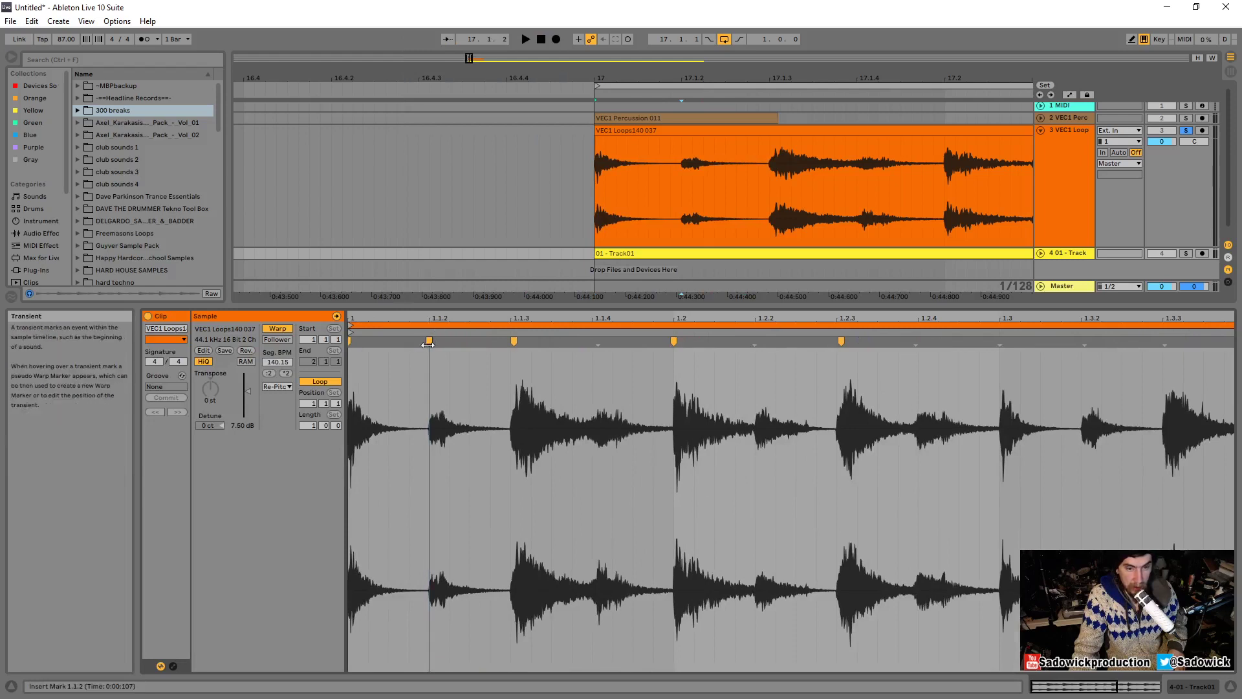
drag(428, 332, 450, 333)
key(space)
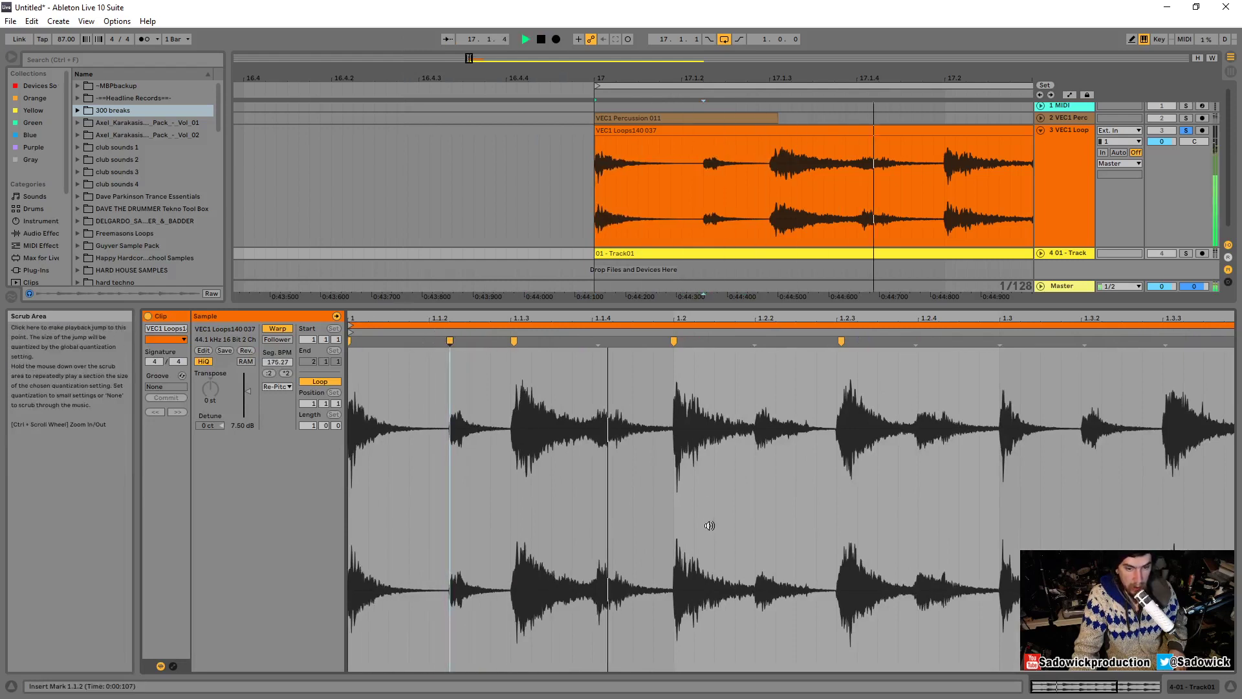
key(space)
Switch the loop's warp mode to Beats and audition the delayed hit.
click(289, 387)
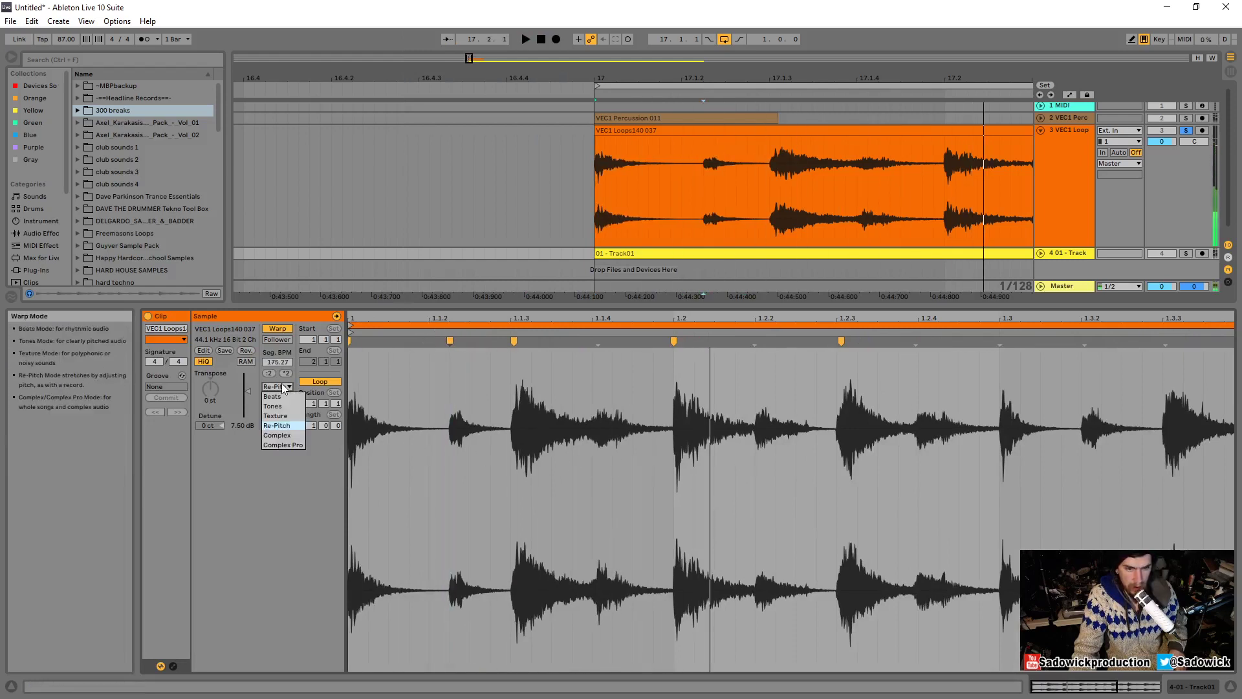
click(275, 387)
key(space)
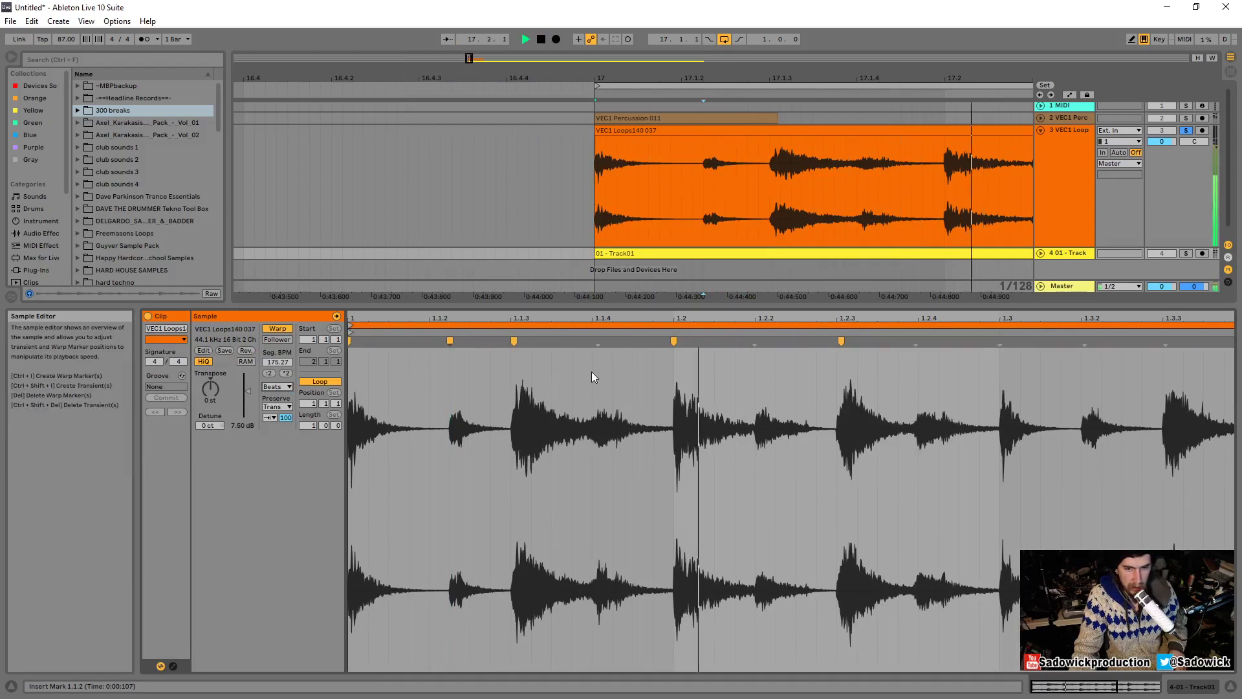
key(space)
Audition the 1.1.4 transient pushed late with a warp marker, and move both delayed markers back to 1.1.2 and 1.1.4.
drag(598, 343, 615, 344)
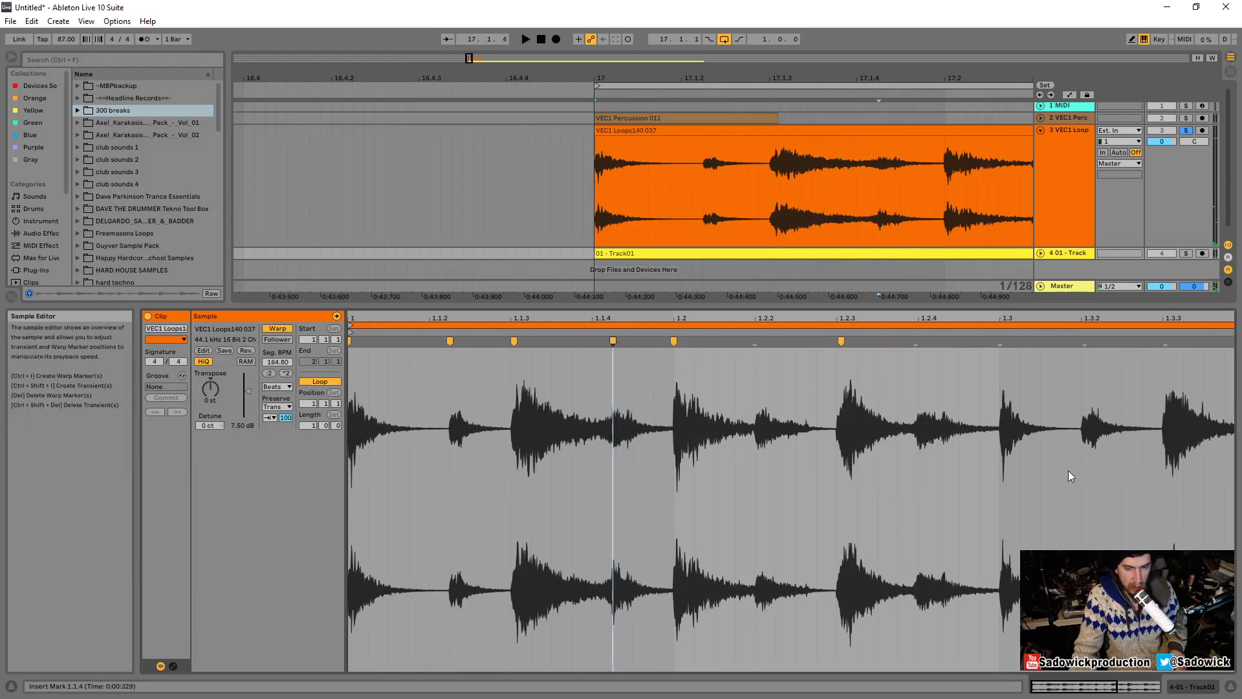
key(space)
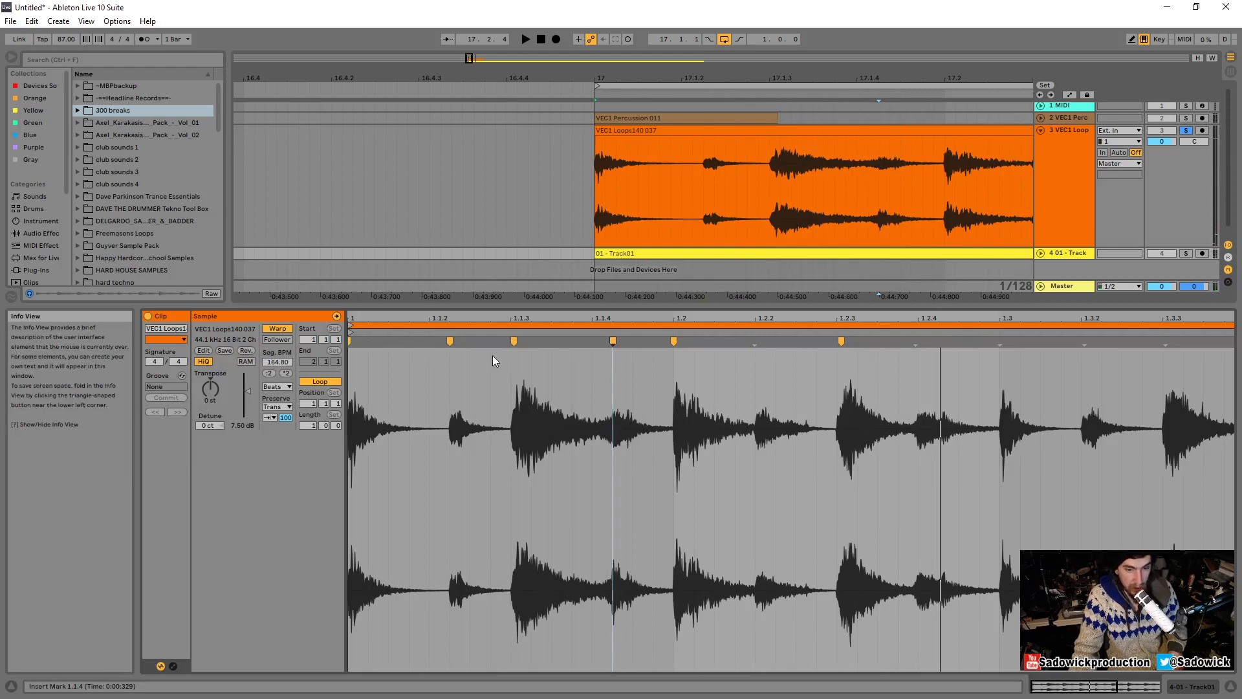
drag(450, 341, 427, 341)
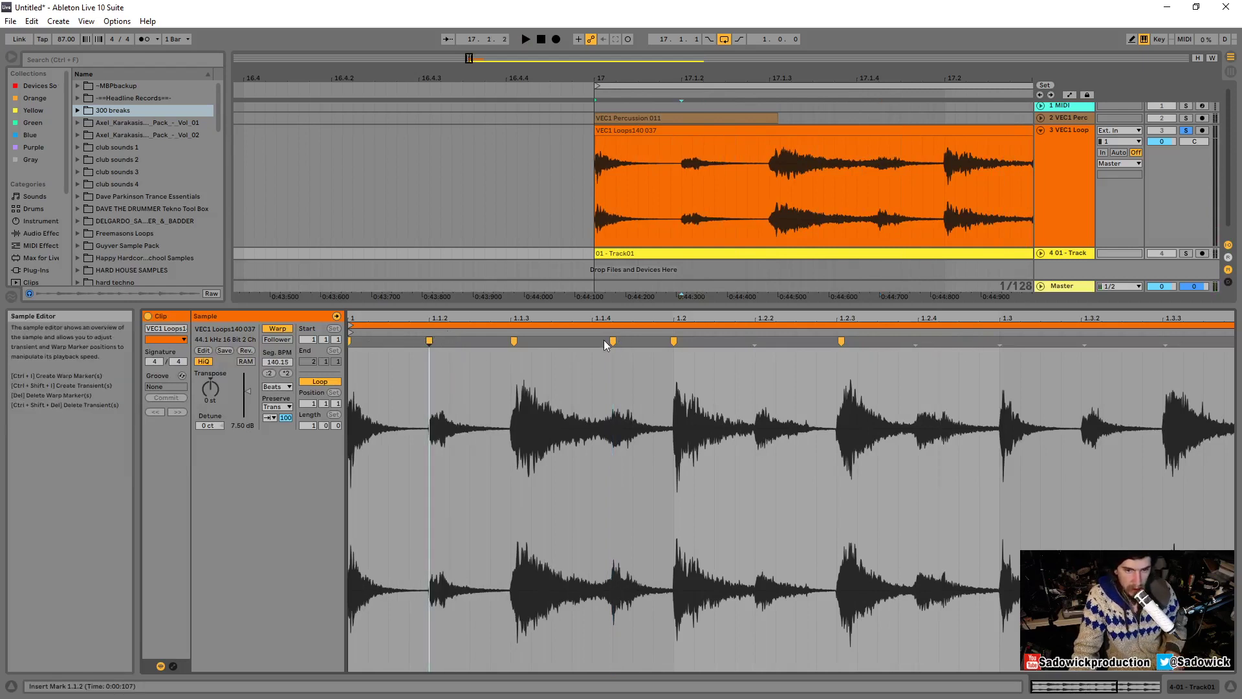
drag(613, 341, 592, 341)
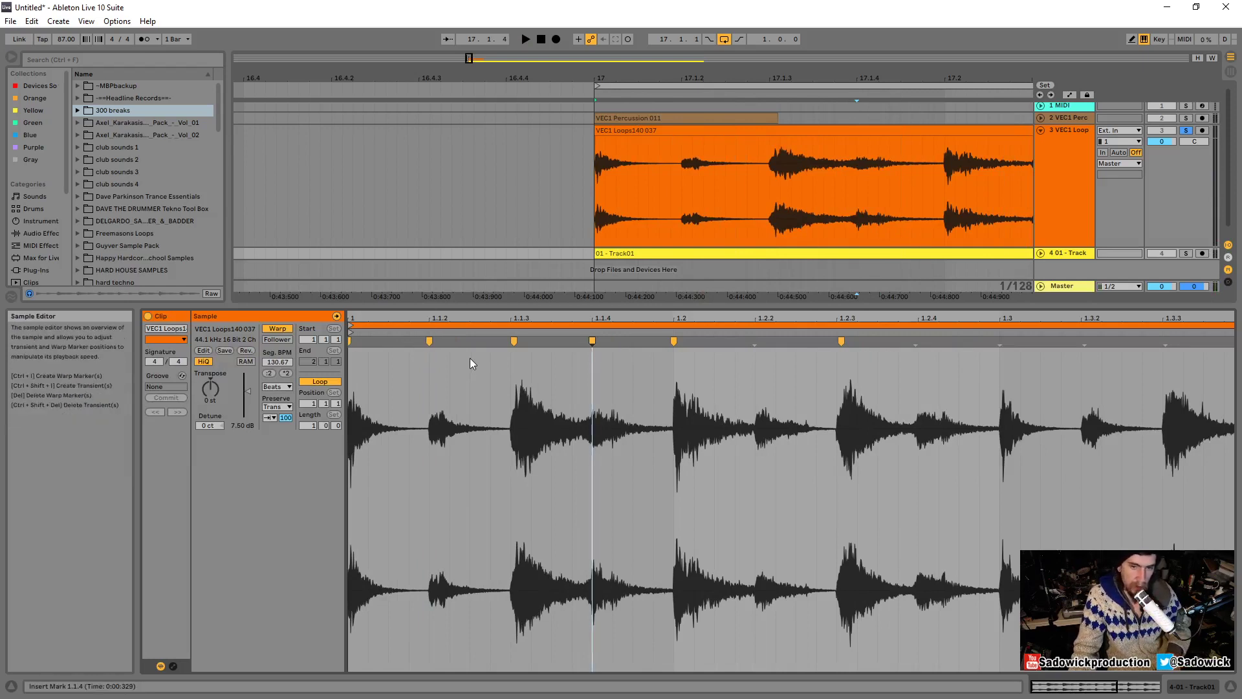
Set the warp mode to Re-Pitch and audition the loop with the 1.1.2 warp marker pushed halfway towards 1.1.3.
click(277, 386)
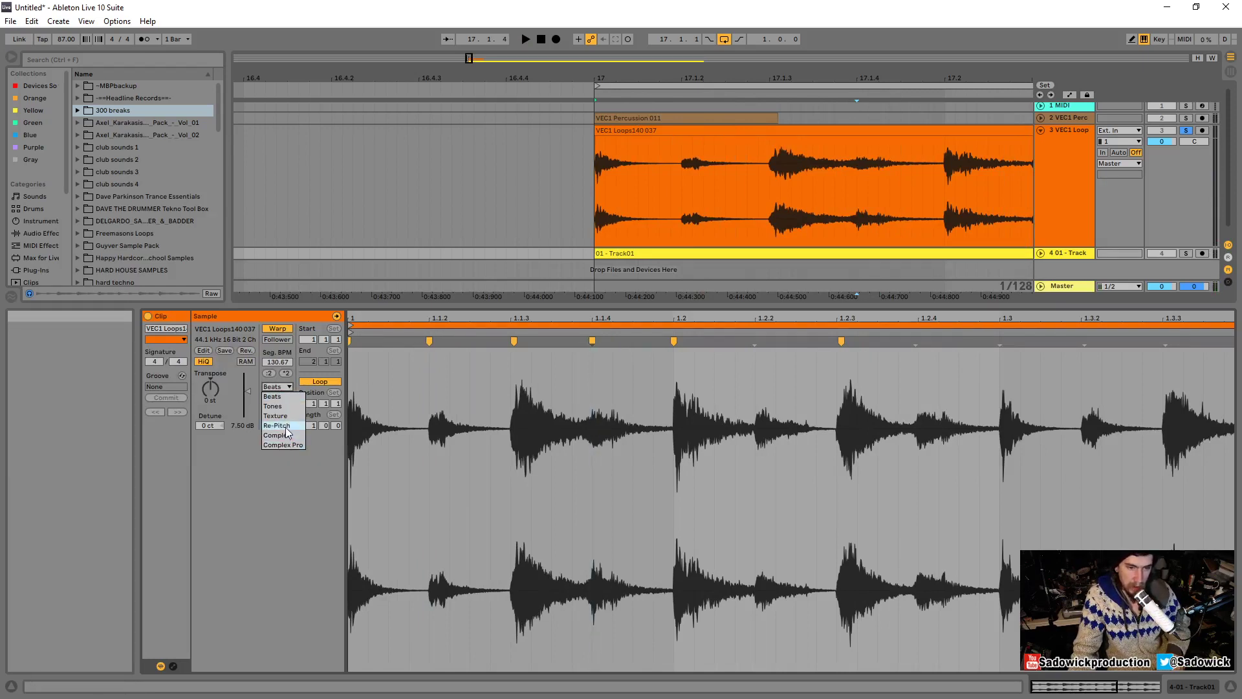
click(277, 425)
drag(429, 401, 470, 401)
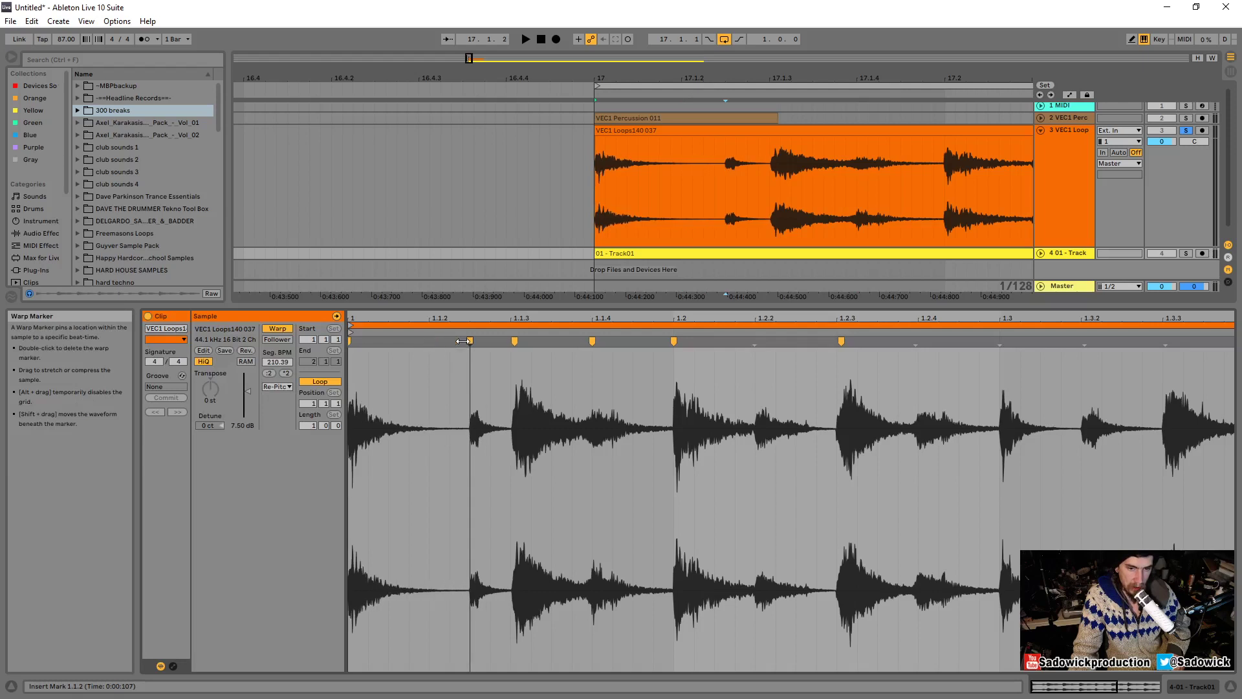
click(516, 334)
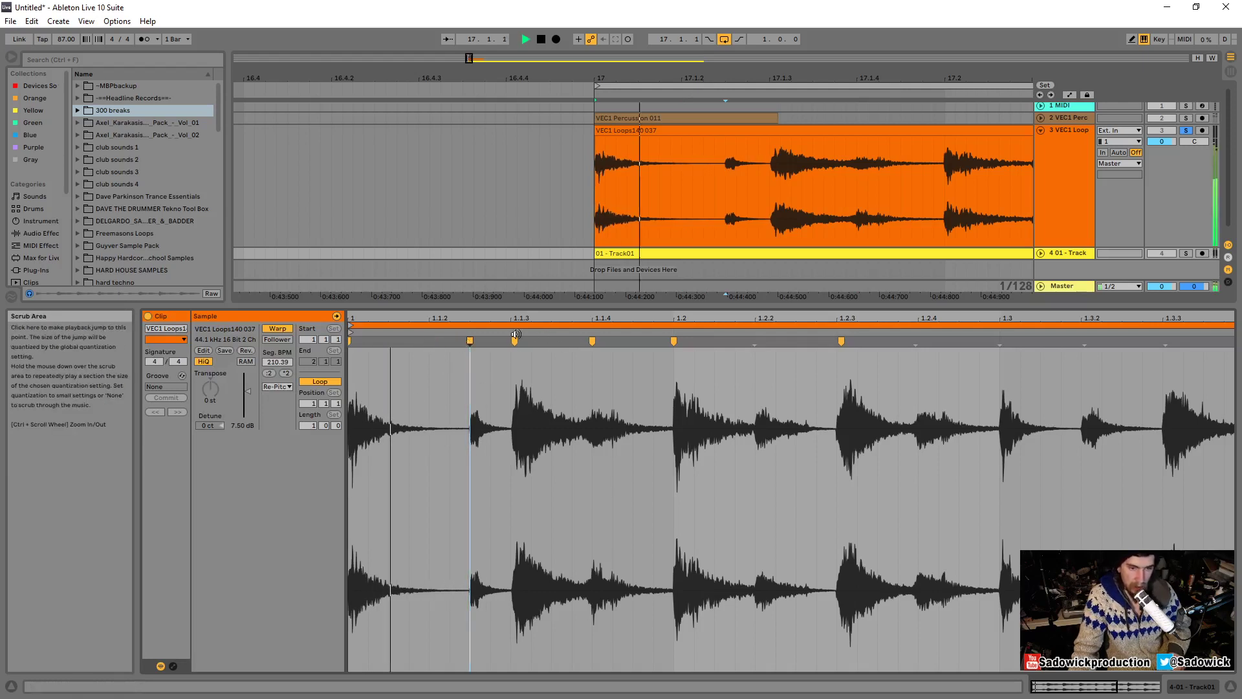
Delete the loop's warp markers on the 1.1.2, 1.1.3, 1.1.4, 1.2 and 1.2.3 transients.
double_click(469, 340)
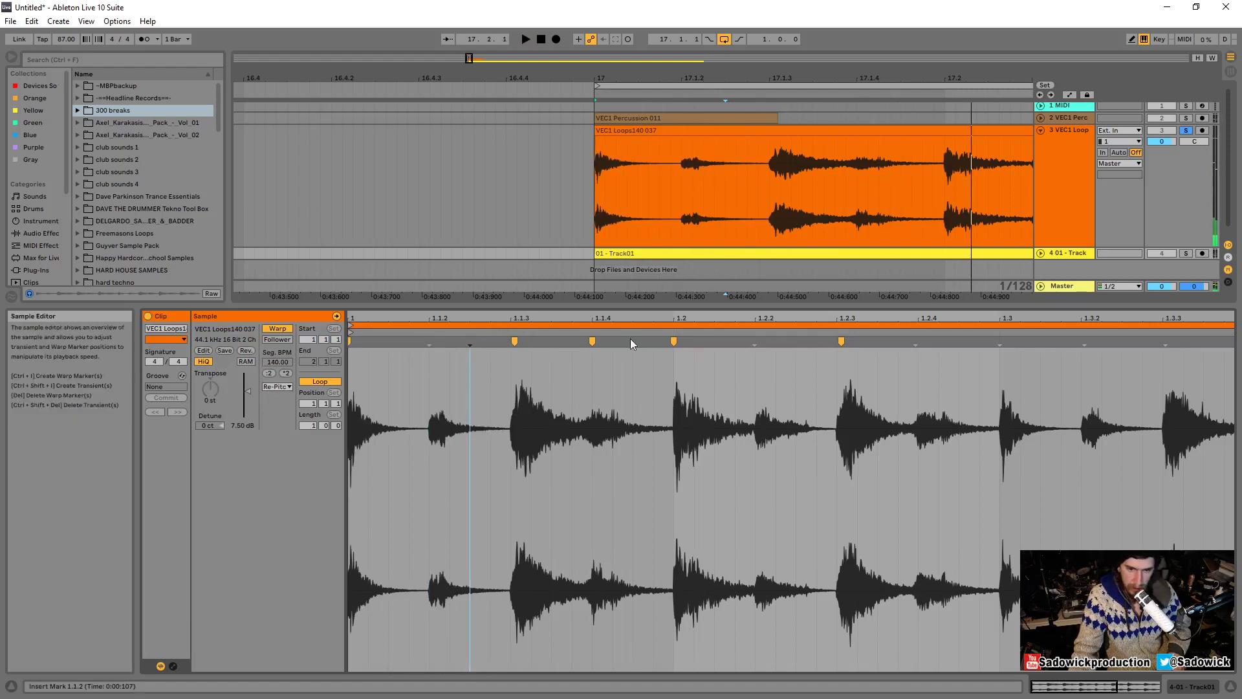
double_click(592, 340)
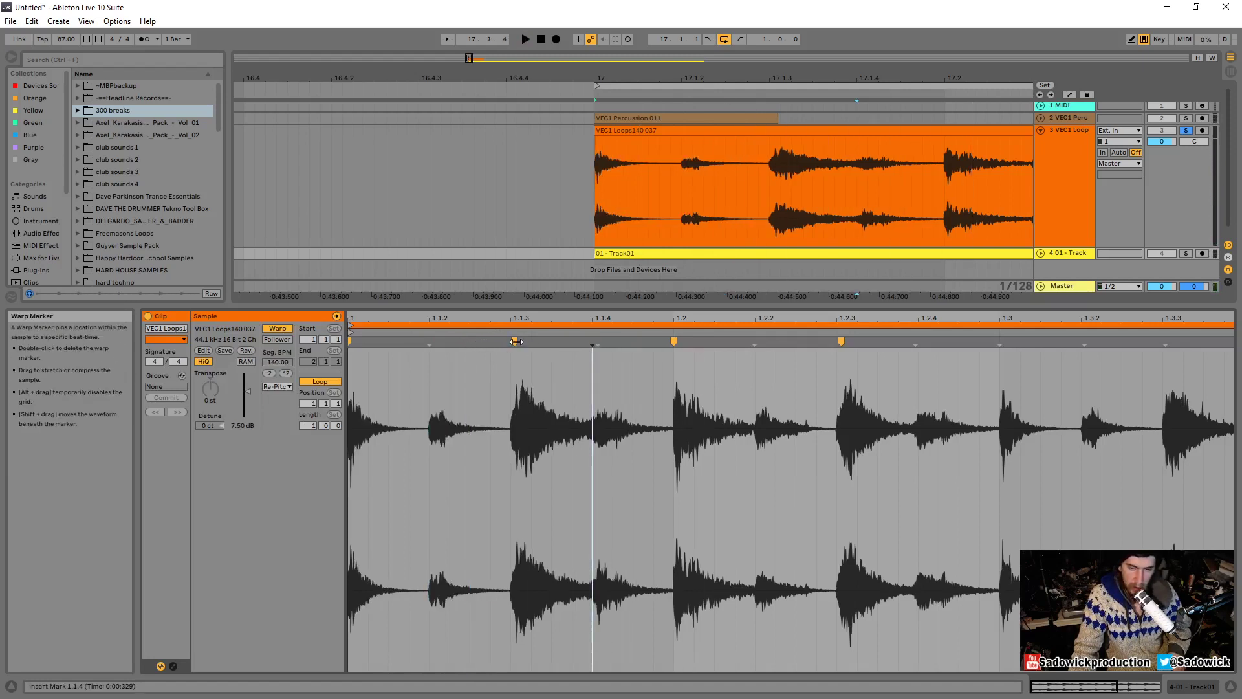
double_click(516, 341)
mouse_move(688, 388)
mouse_down()
mouse_move(569, 377)
mouse_move(569, 349)
mouse_up()
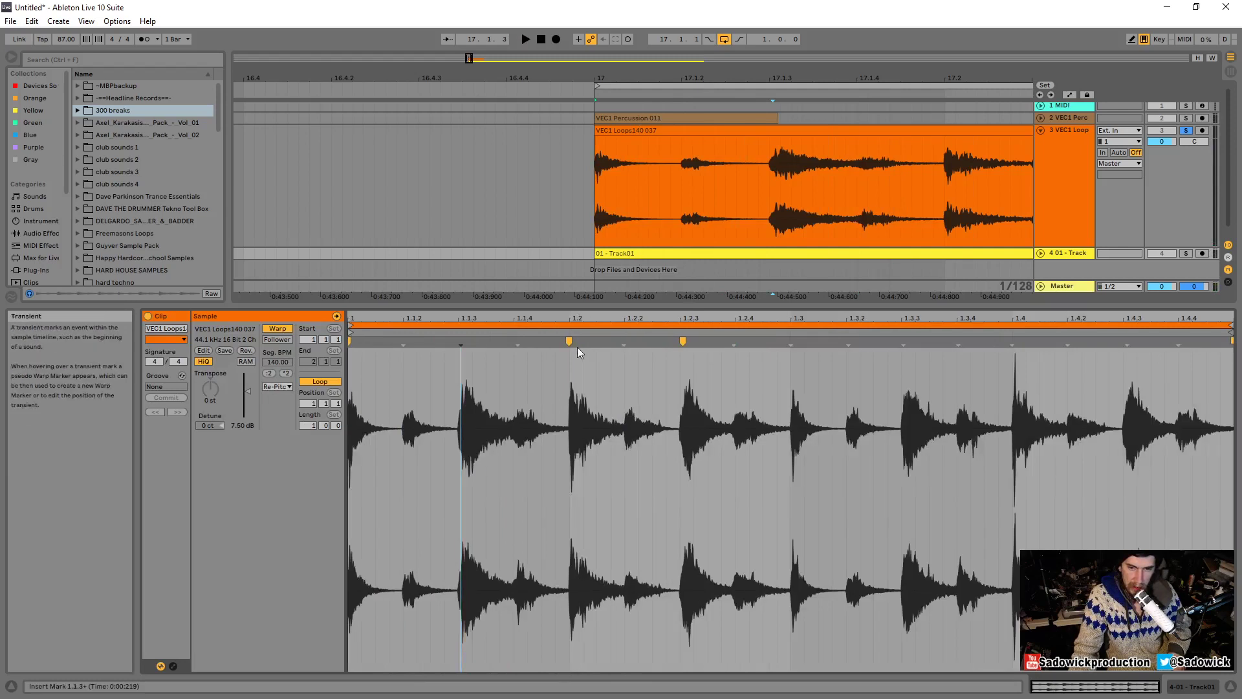
double_click(682, 341)
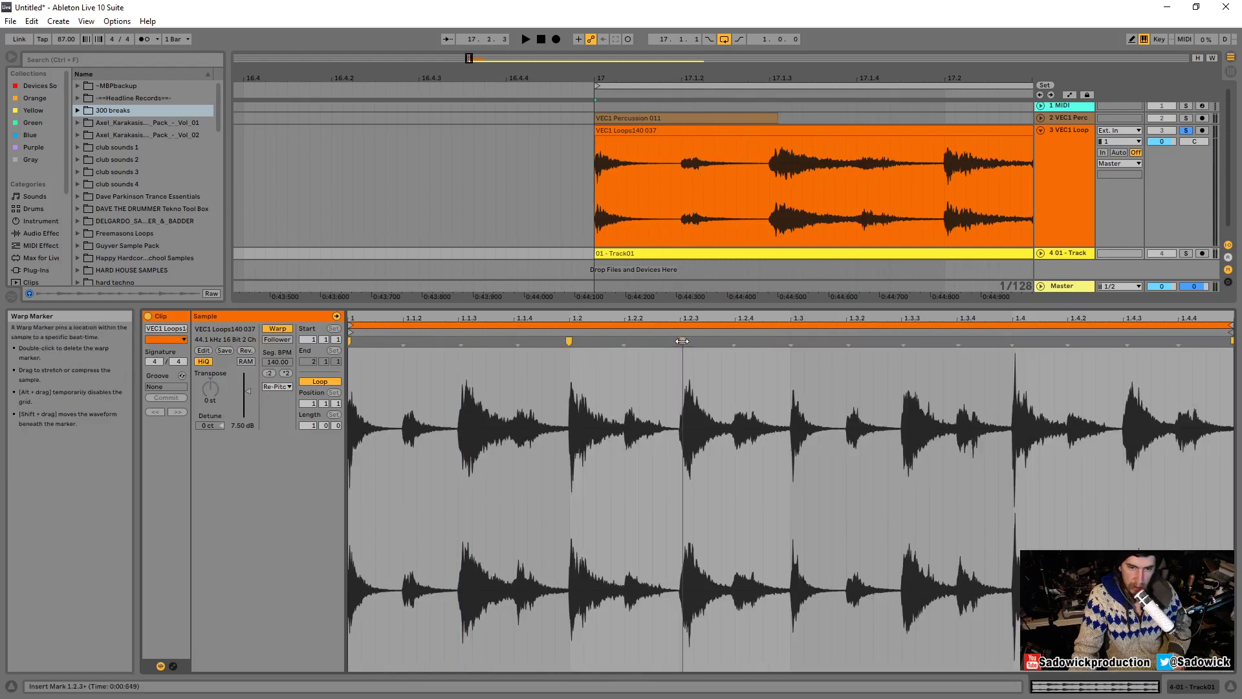
double_click(569, 341)
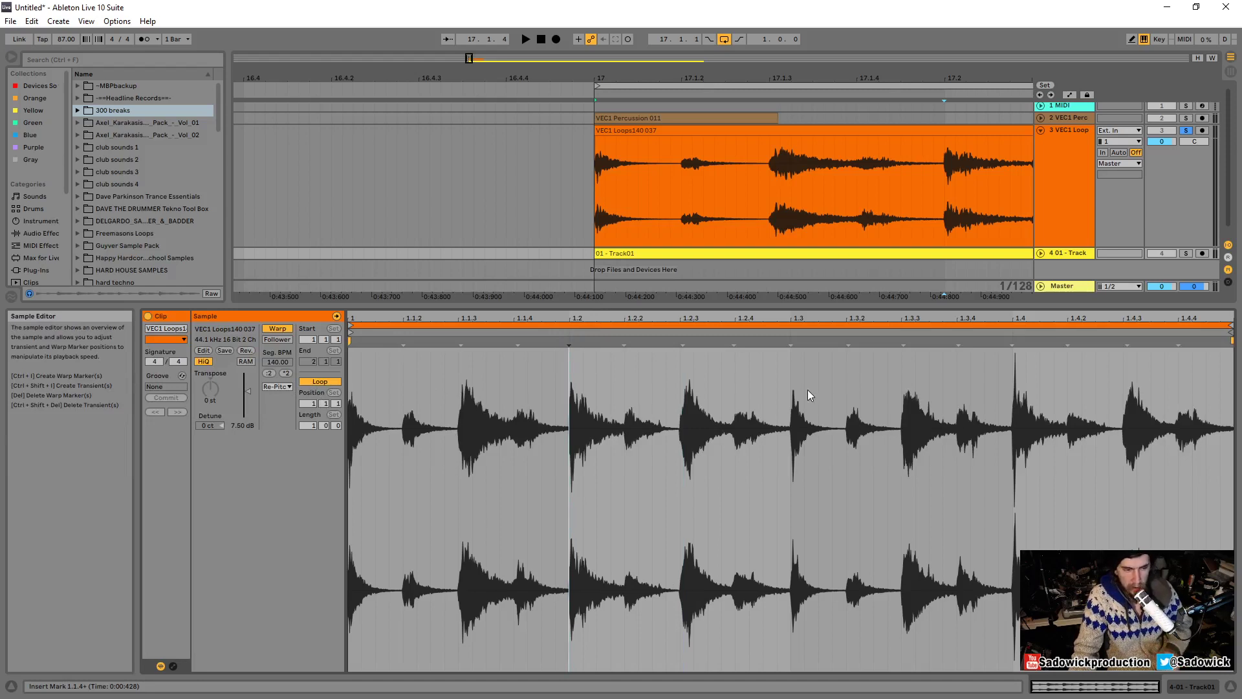
Select the whole loop clip at bar 17 and inspect its waveform down to individual samples.
click(677, 129)
drag(722, 77, 426, 59)
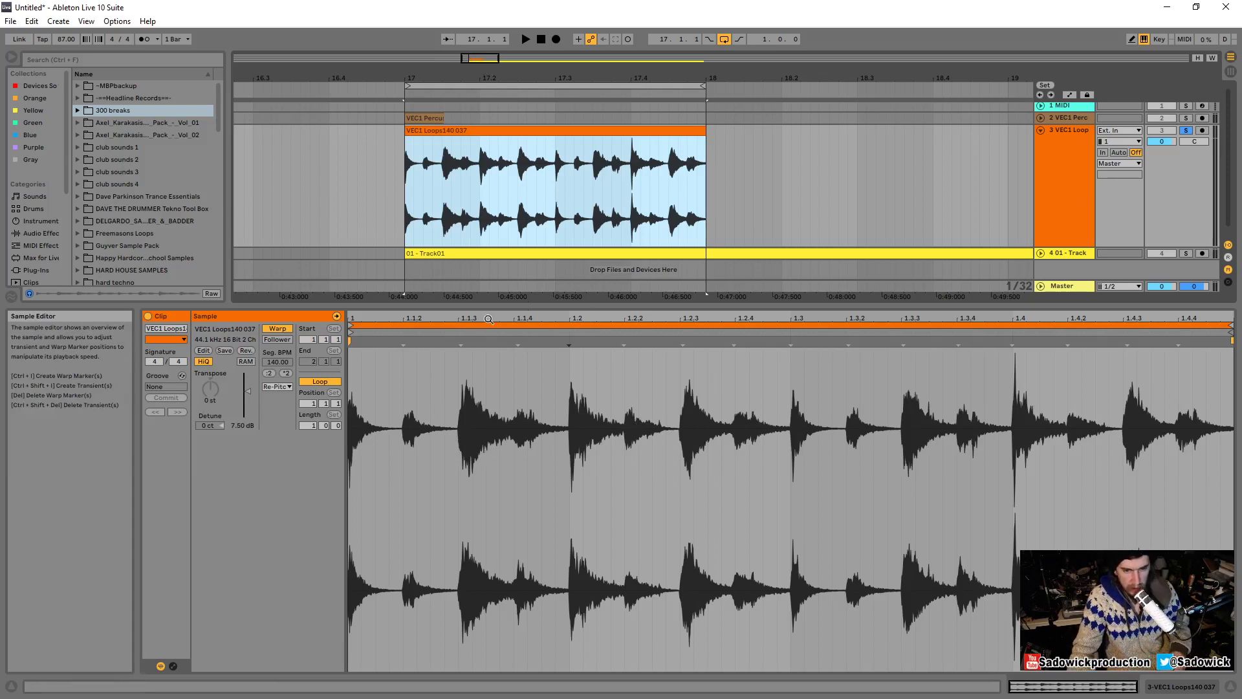
drag(487, 318, 486, 557)
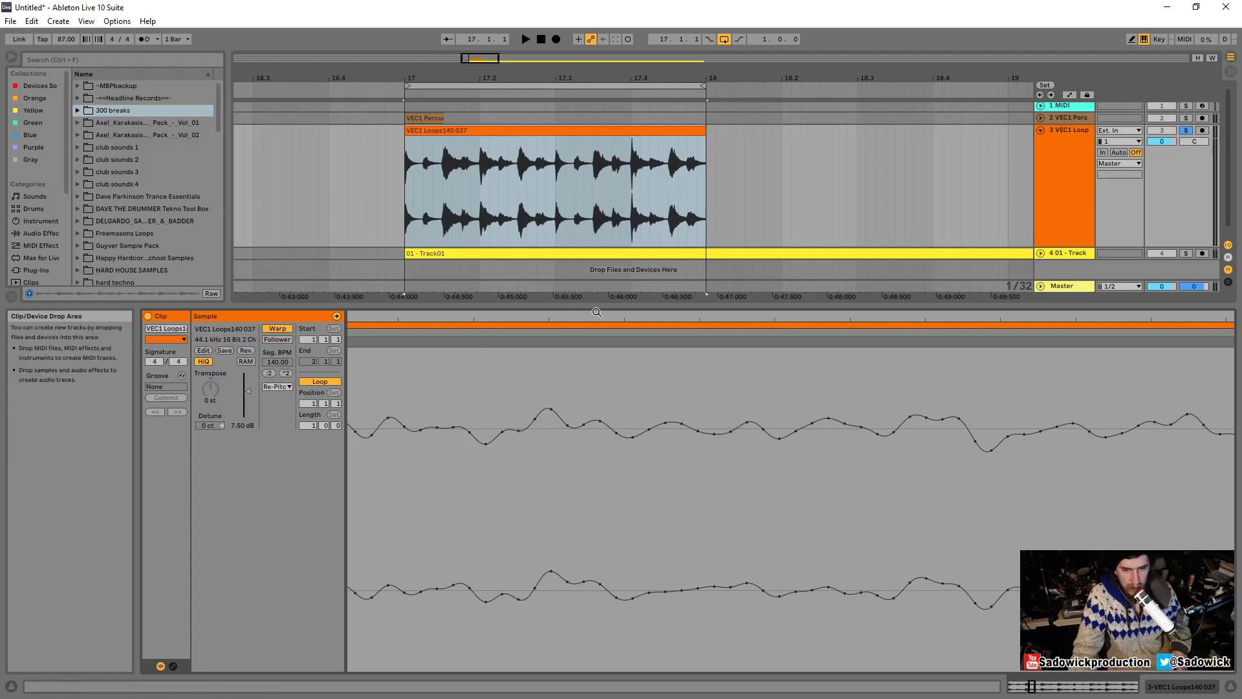
drag(591, 315, 592, 162)
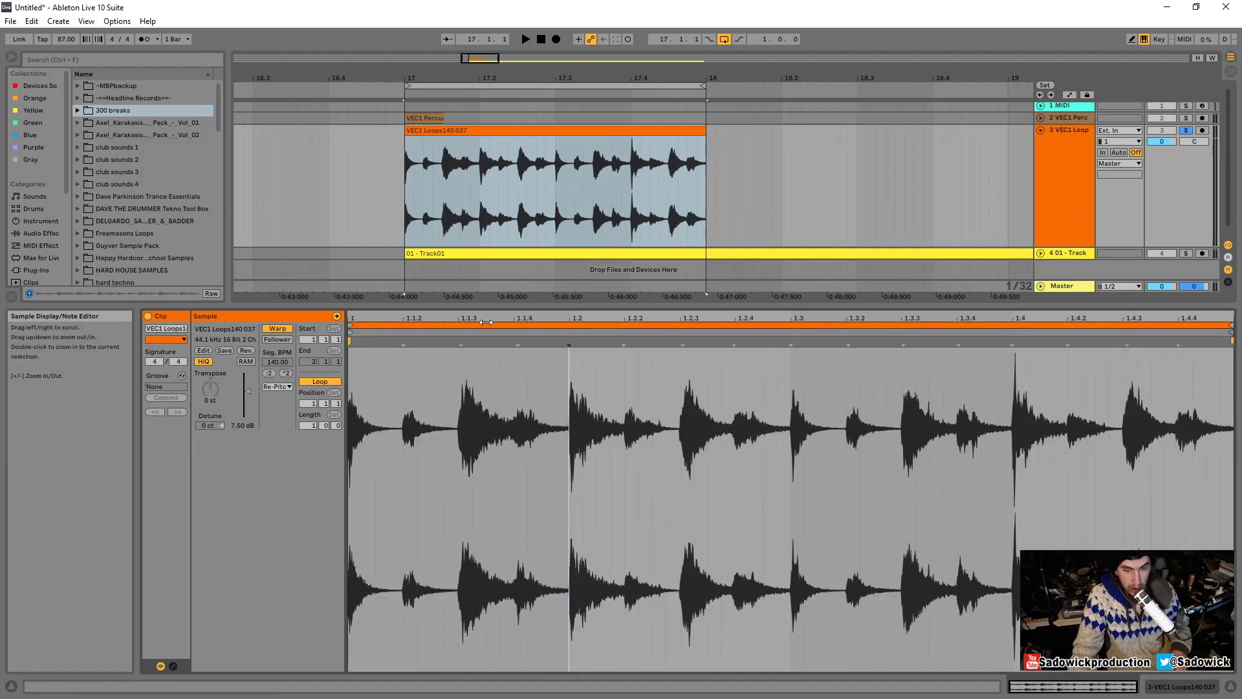
Change the loop's warp mode to Tones.
click(458, 418)
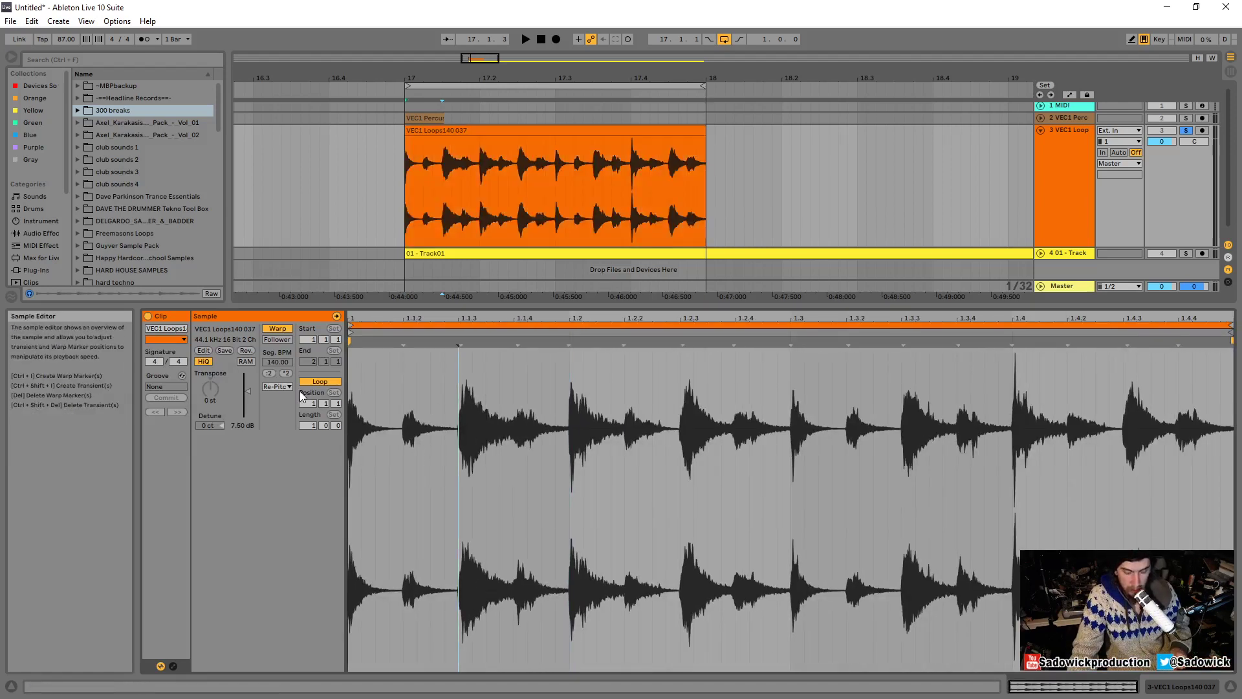
click(277, 386)
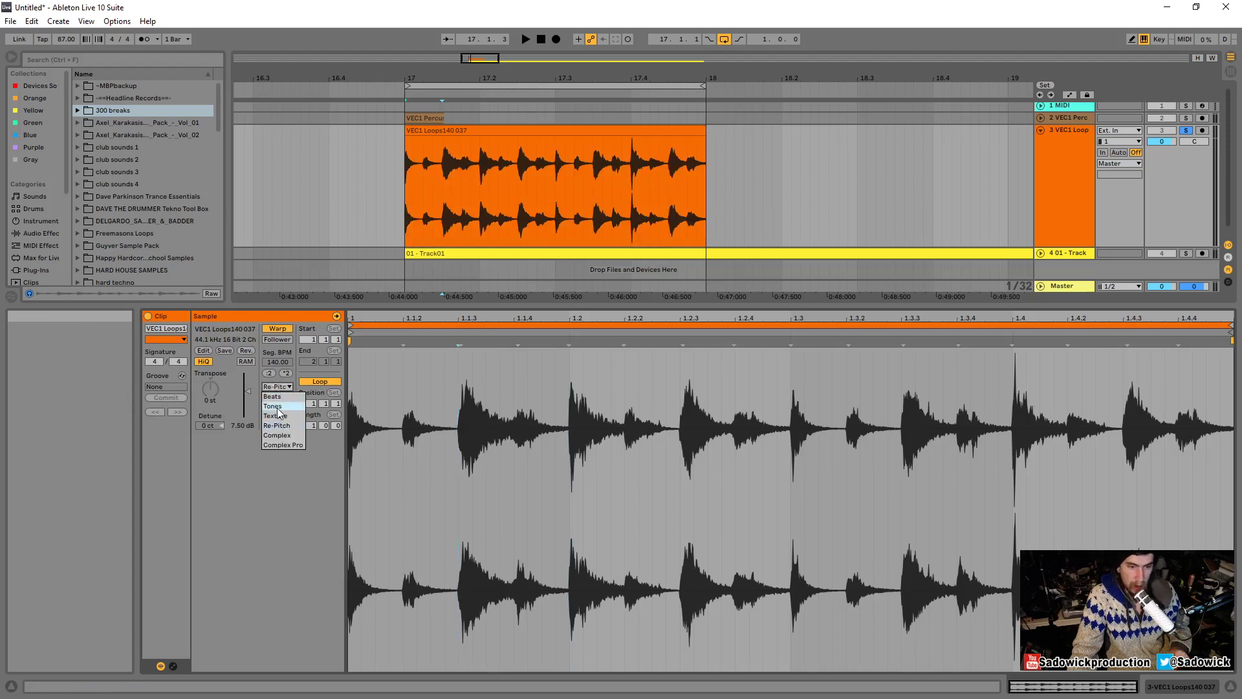
click(277, 407)
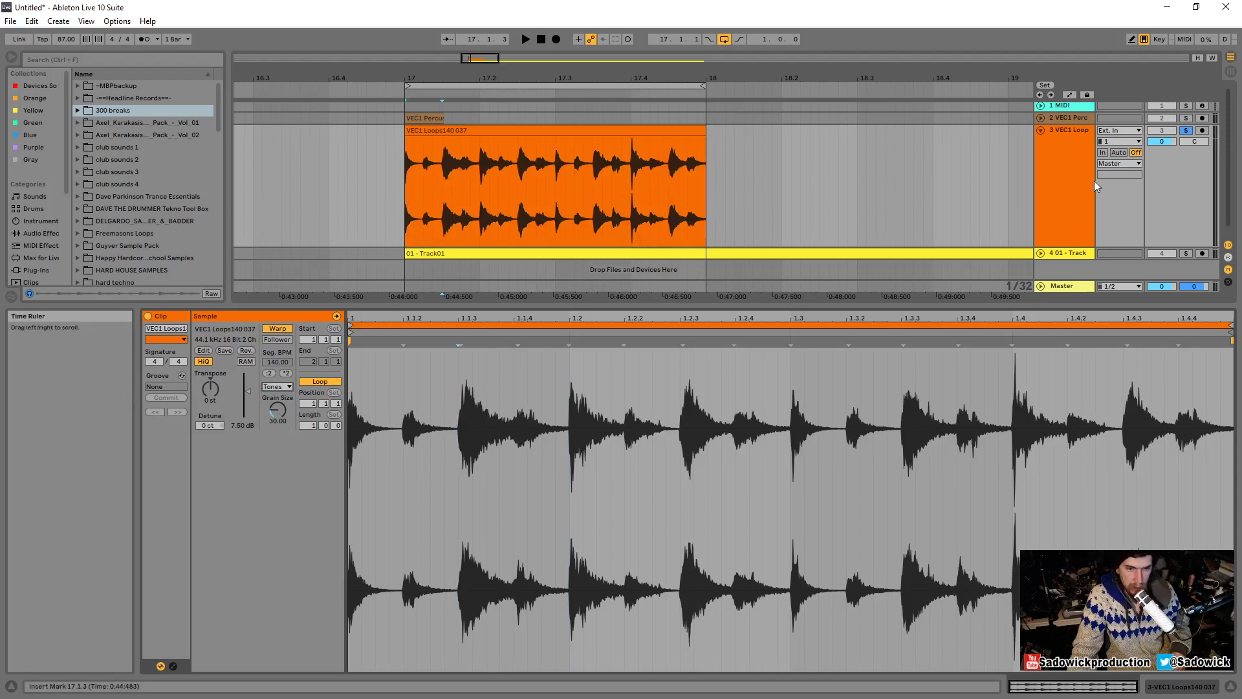
Enlarge the arrangement area, then unsolo and collapse the VEC1 Loops track.
drag(1101, 308, 1101, 470)
mouse_move(1175, 190)
mouse_down()
mouse_move(1171, 217)
mouse_move(1172, 205)
mouse_up()
click(1187, 133)
double_click(1179, 209)
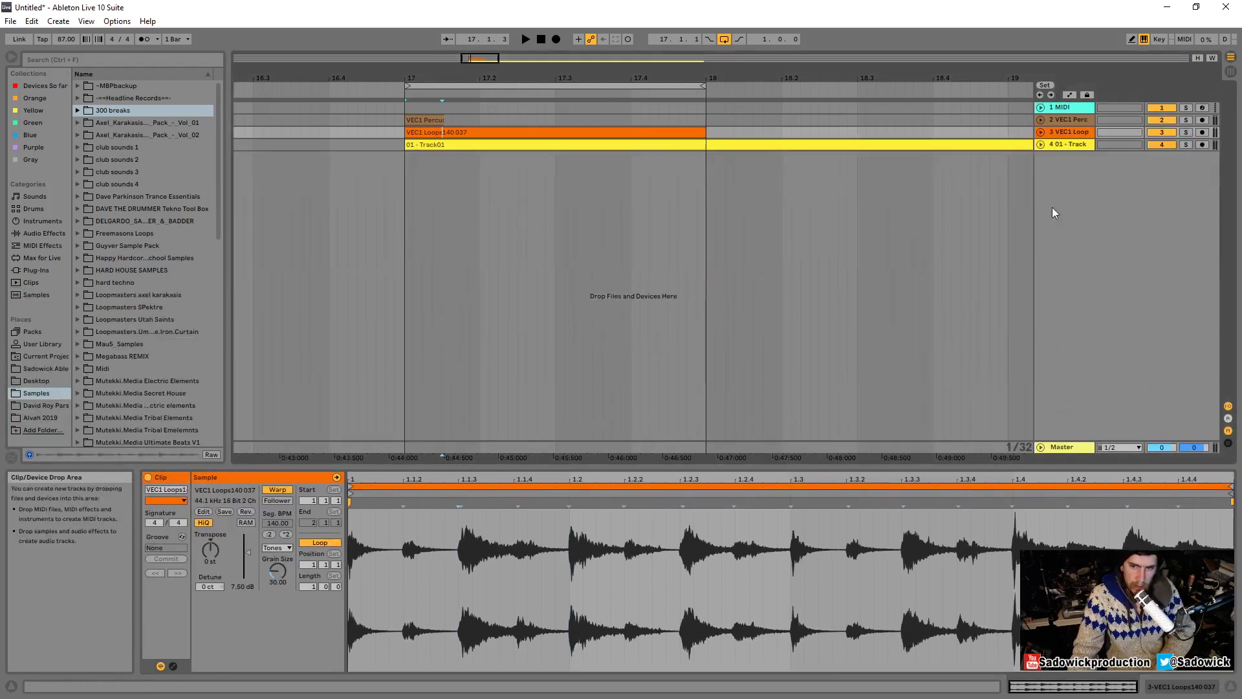
Insert a new audio track below the 01 - Track01 track.
right_click(1055, 201)
click(1070, 154)
right_click(1071, 157)
click(1139, 172)
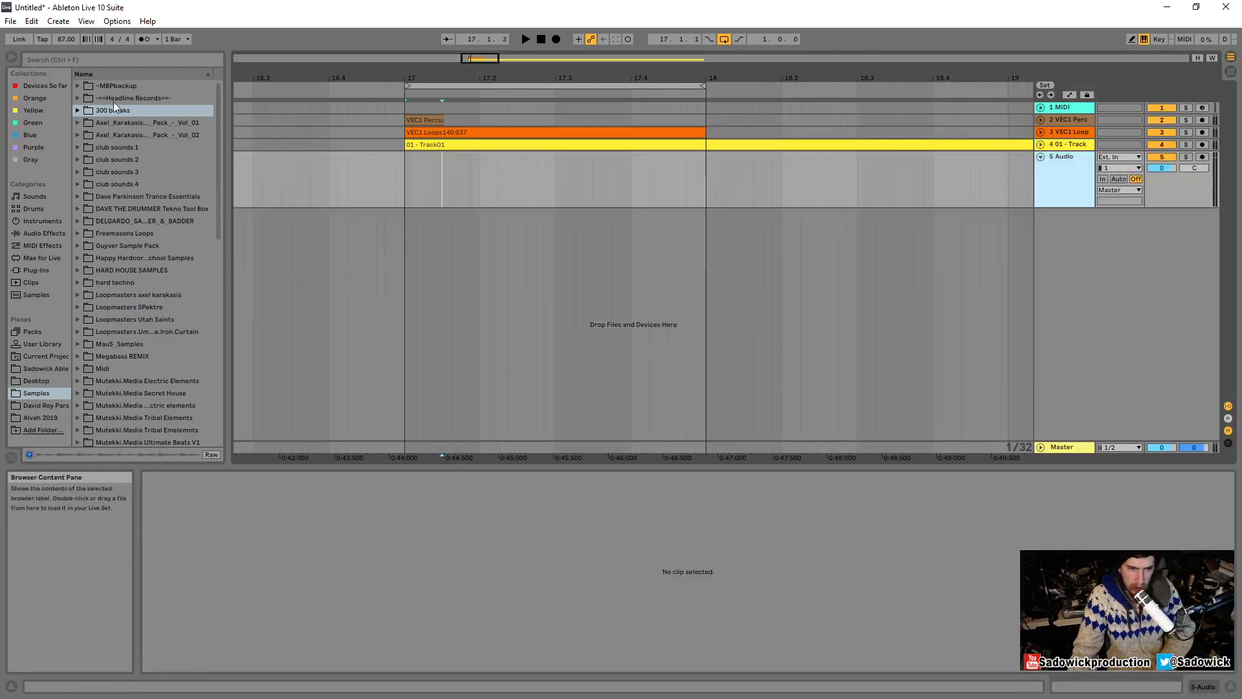
Audition samples from club sounds 1 > VEC1 Sounds and place VEC1 Sounds 011 A.wav at bar 17 on the new audio track.
click(78, 147)
click(92, 258)
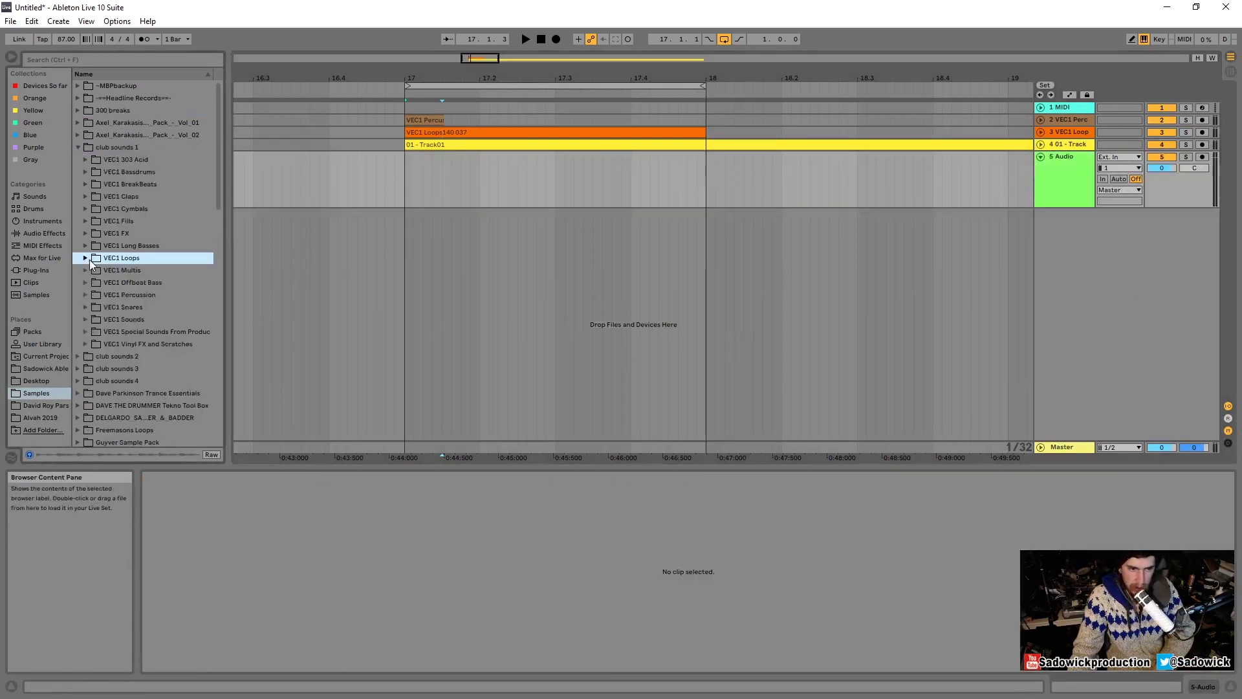
click(88, 320)
click(113, 328)
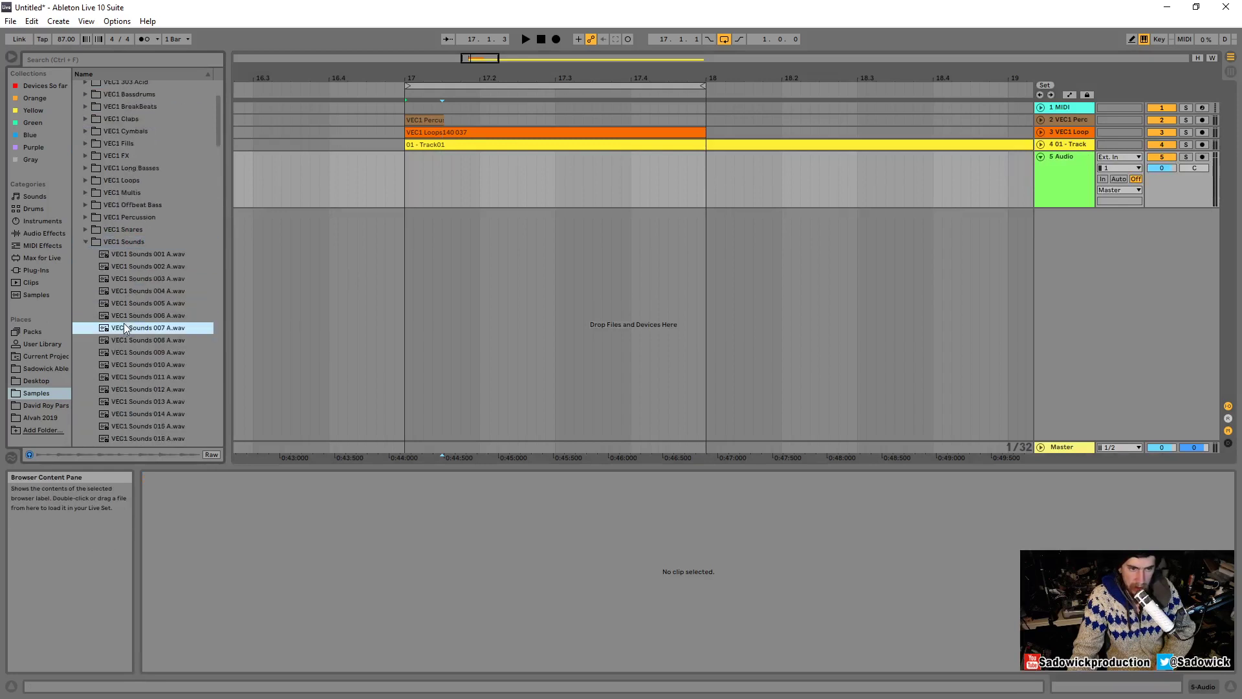
click(140, 339)
click(138, 356)
click(134, 373)
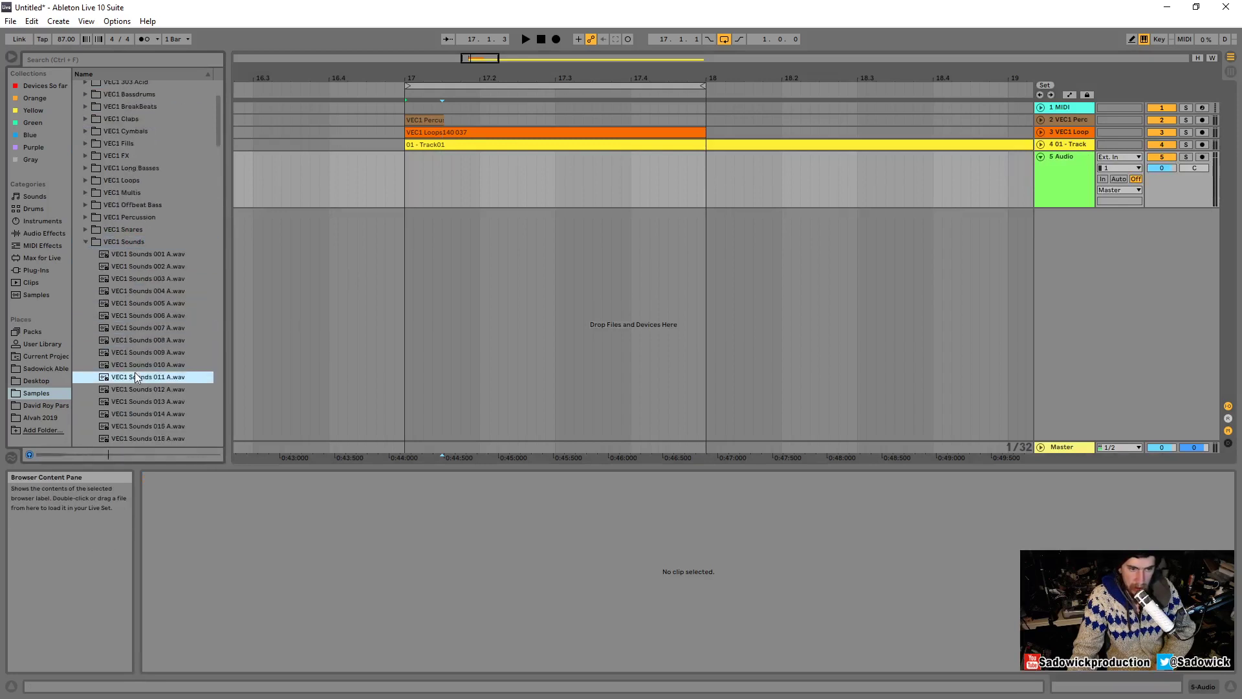
drag(187, 352, 436, 167)
Solo the new sample's track, shorten the arrangement loop to one beat from 17.1.1, and audition it with the track made taller.
click(1186, 157)
drag(707, 86, 480, 86)
key(space)
scroll(421, 88, up, 4)
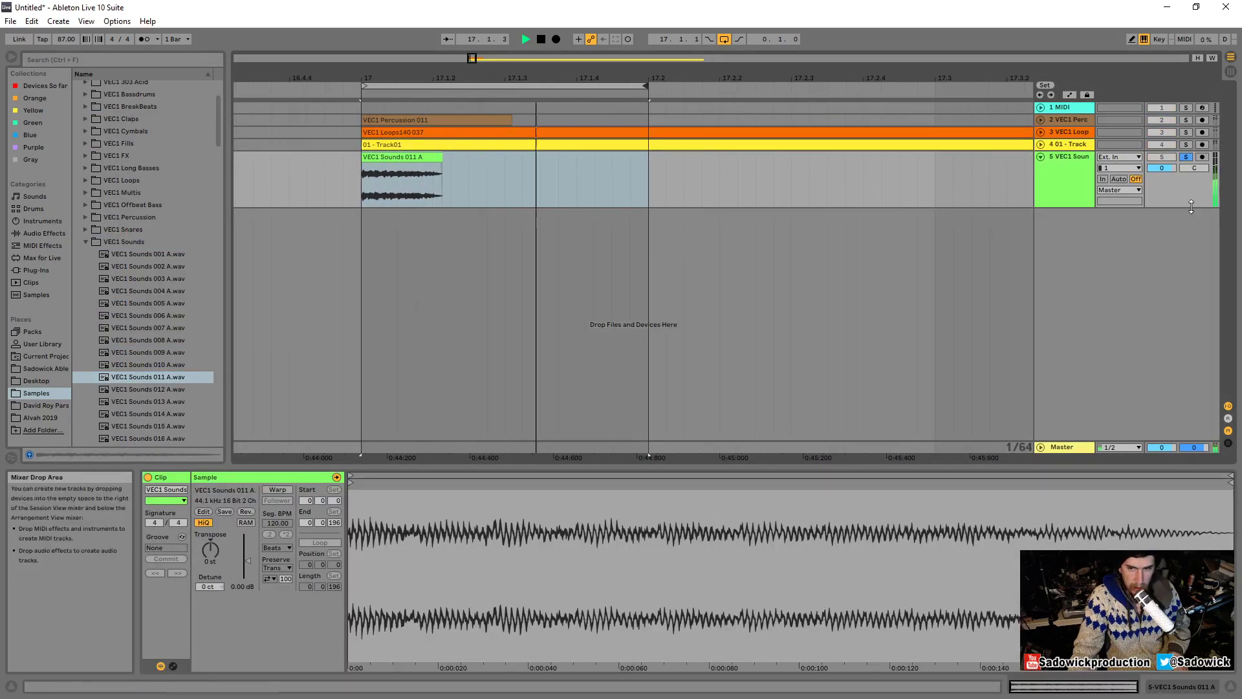
scroll(494, 174, up, 3)
key(space)
Select the VEC1 Sounds 011 A clip and examine the repeating cycles in its waveform up close.
click(394, 158)
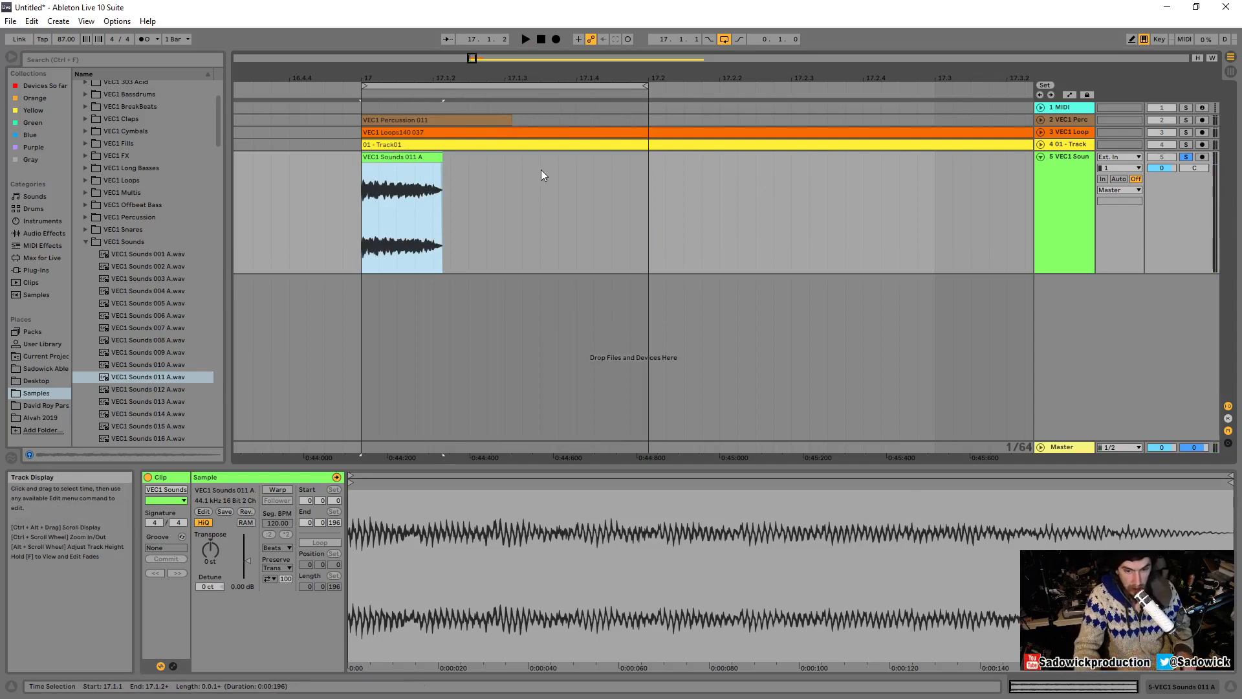
drag(458, 501, 442, 554)
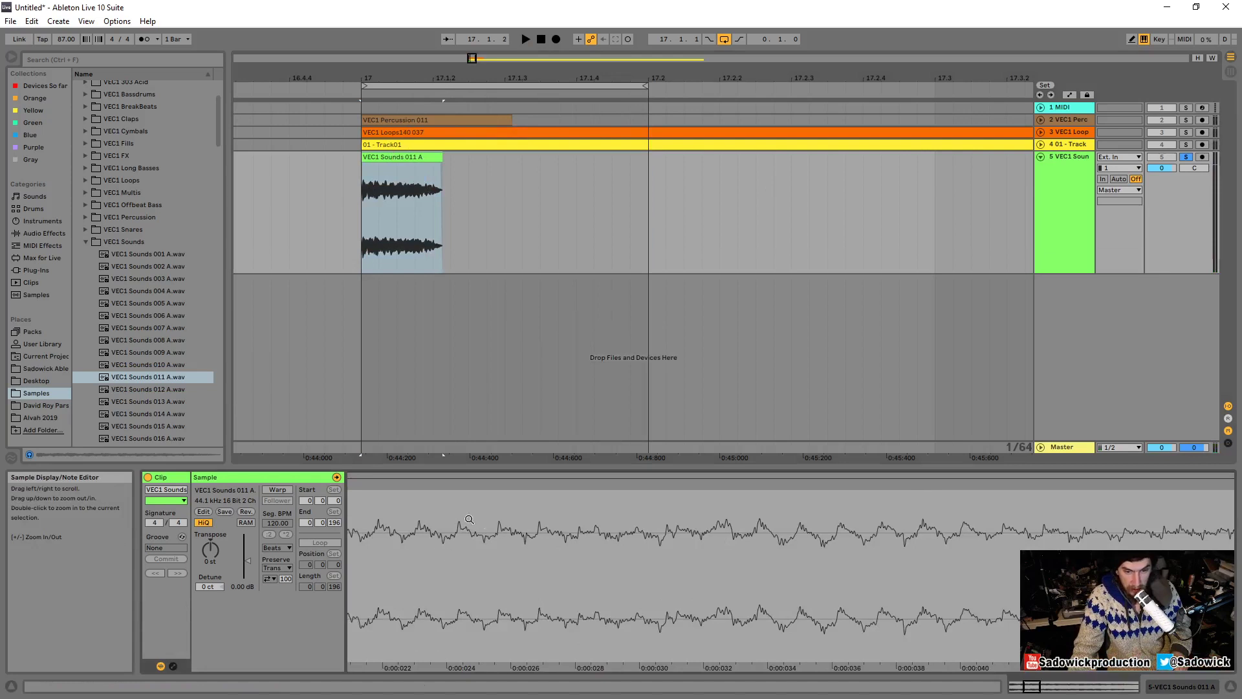
drag(494, 515, 481, 507)
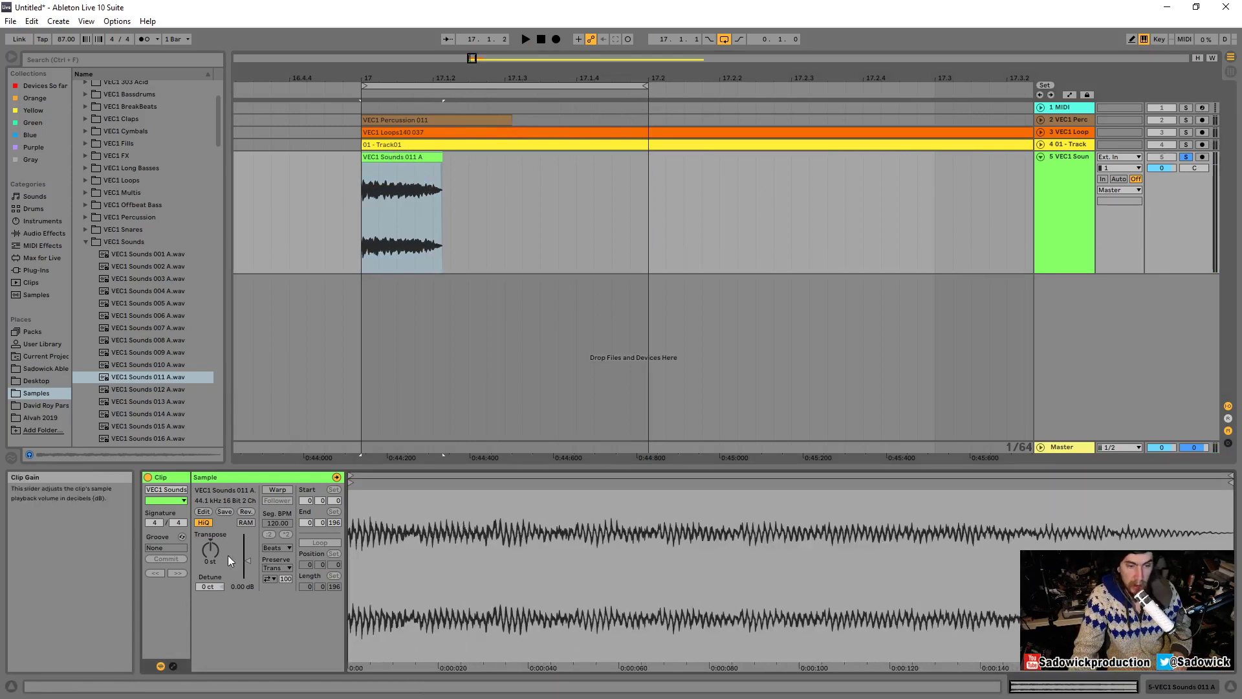
Turn on Warp for the VEC1 Sounds 011 A clip and set its warp mode to Tones.
click(415, 157)
click(277, 490)
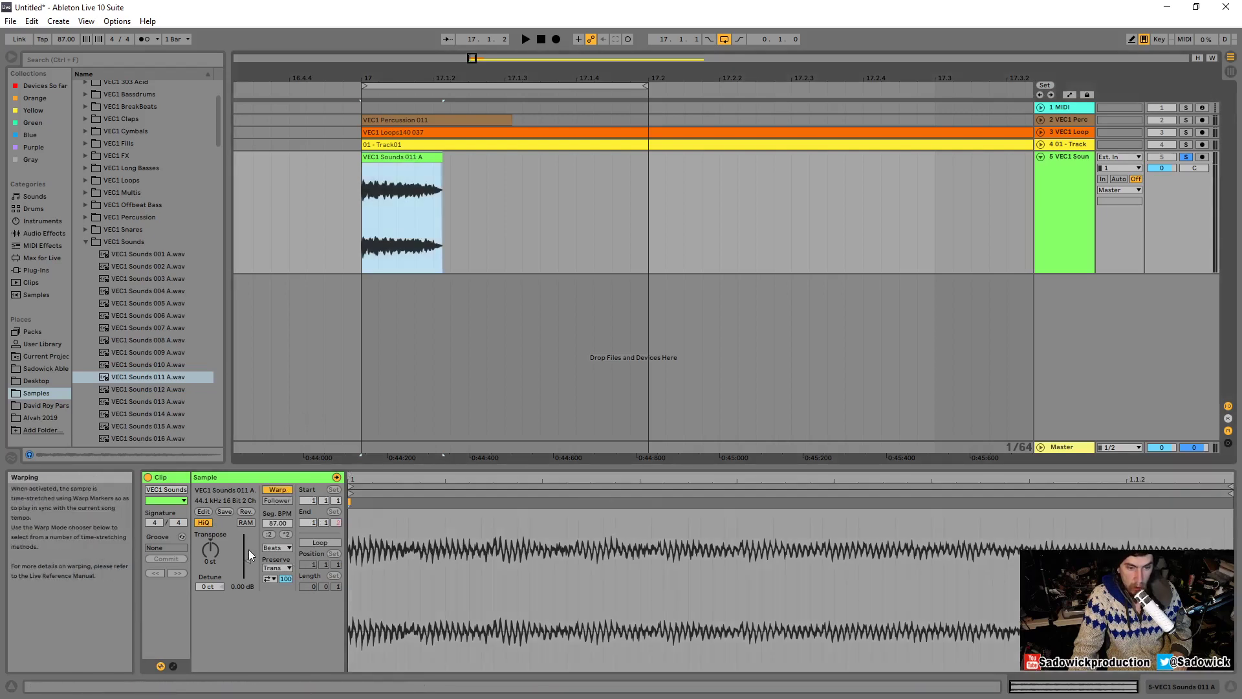
click(277, 548)
click(275, 566)
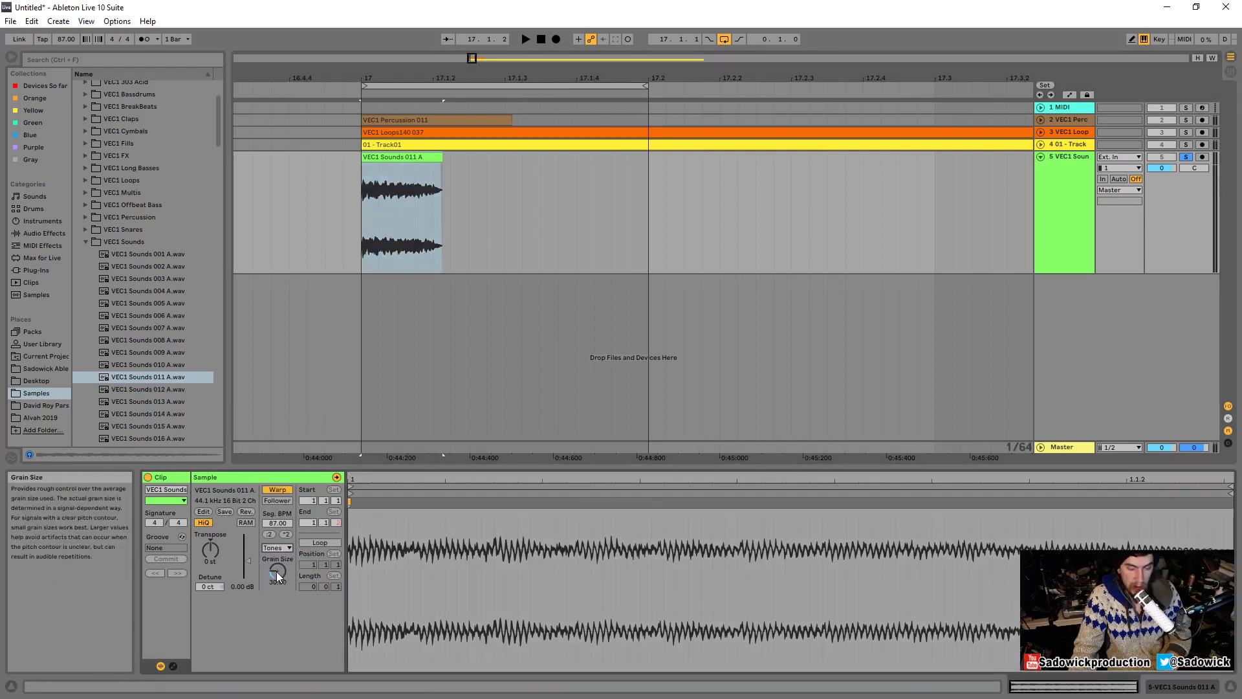
Lower the grain size to 26.67 and highlight about 3 ms of the sample's waveform near its start.
drag(277, 559, 277, 583)
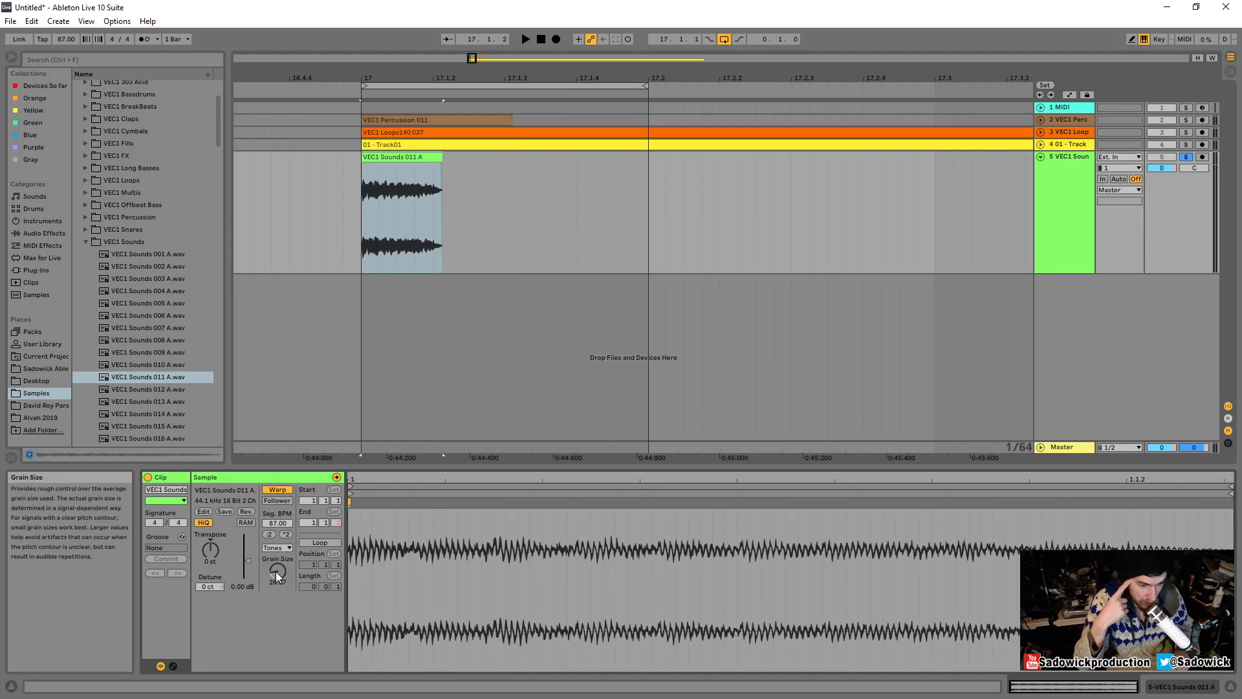
click(378, 569)
mouse_move(396, 570)
mouse_down()
mouse_move(421, 572)
mouse_move(406, 569)
mouse_up()
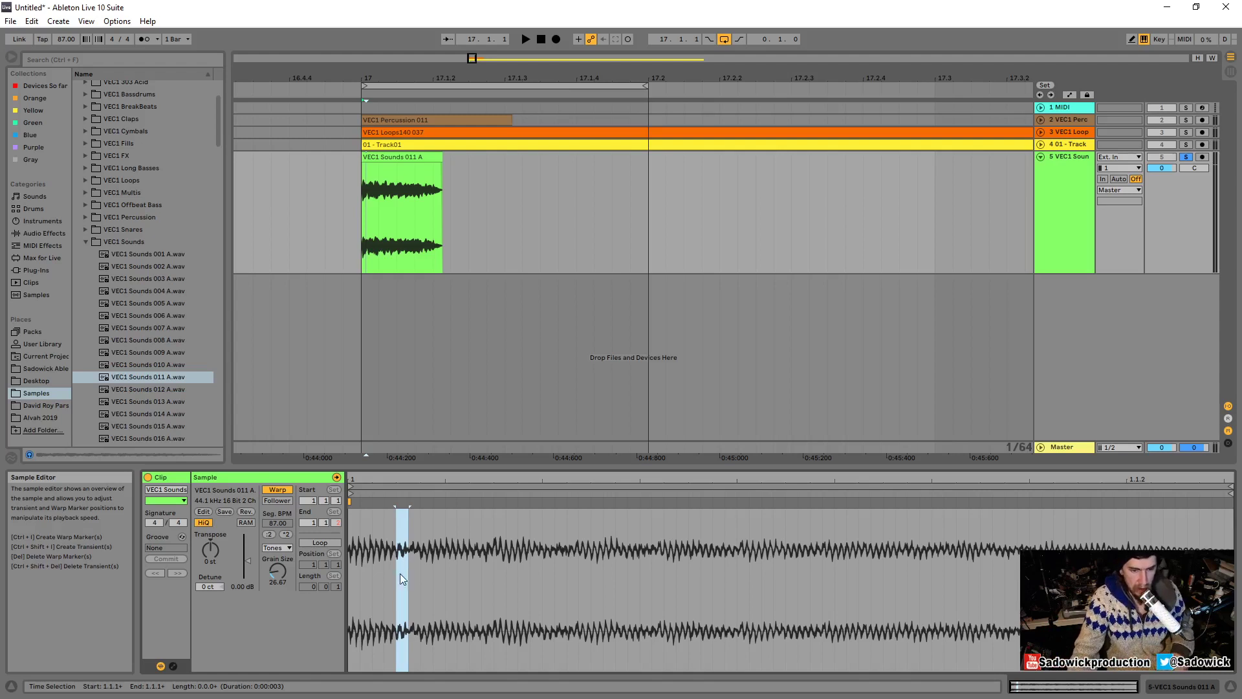
Audition the sample while varying the Tones grain size, ending at 44.83.
drag(278, 572, 281, 572)
key(space)
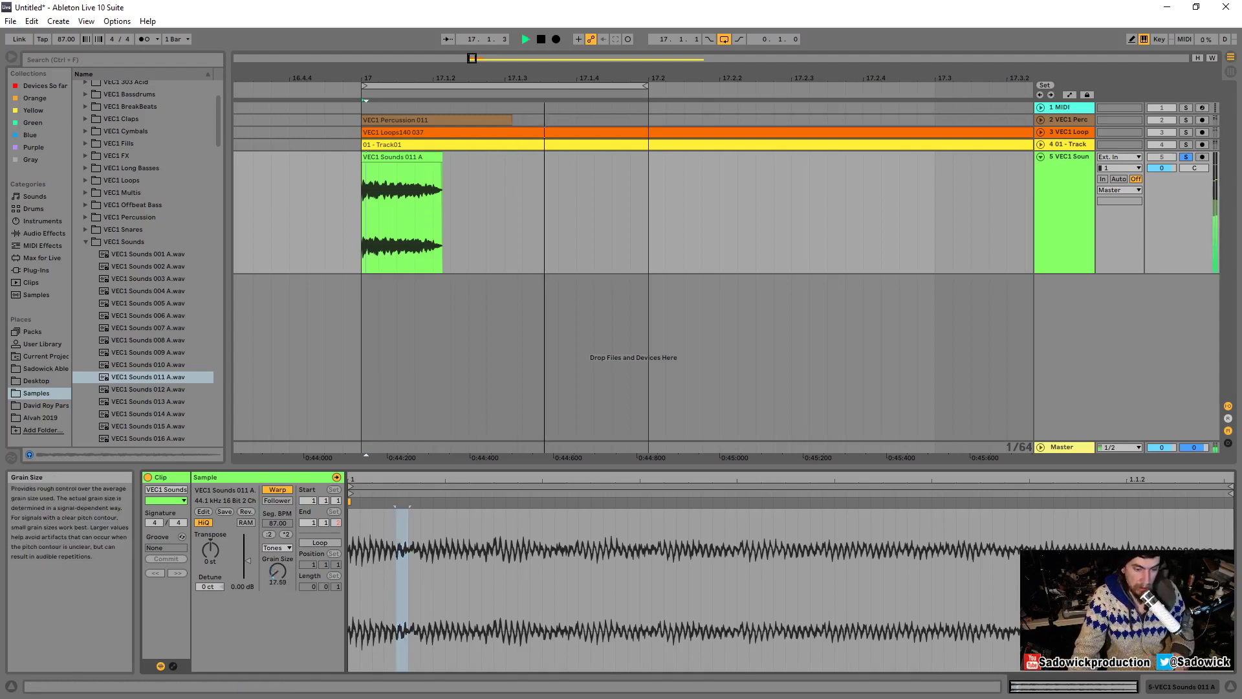
key(space)
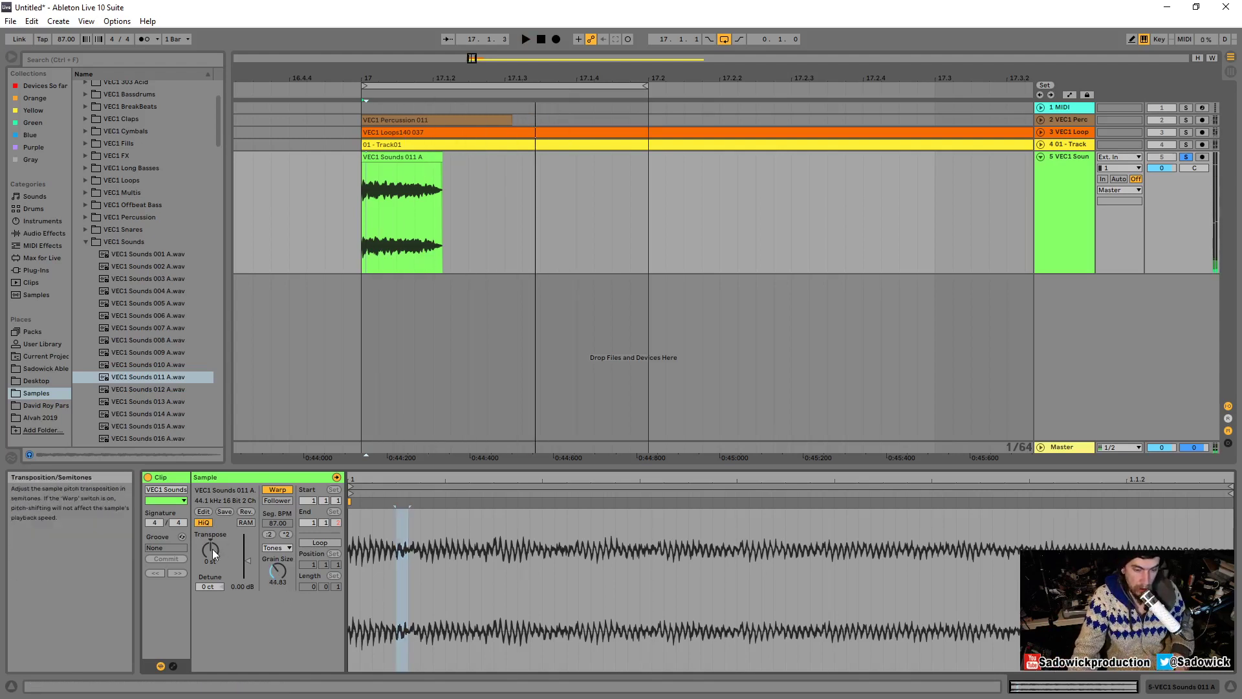
Slow the project tempo to 32 BPM and audition the sample with the grain size raised to 100.
drag(66, 38, 66, 143)
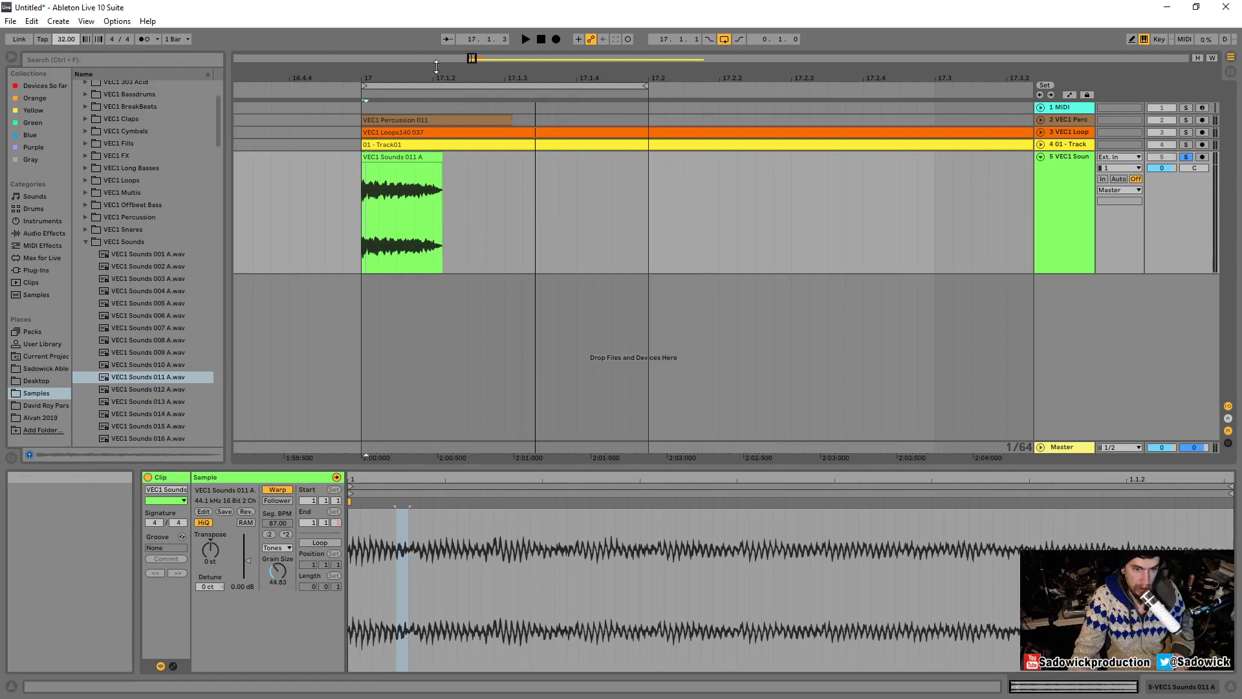
key(space)
key(space)
key(space)
drag(277, 572, 278, 518)
key(space)
key(space)
key(space)
key(space)
key(space)
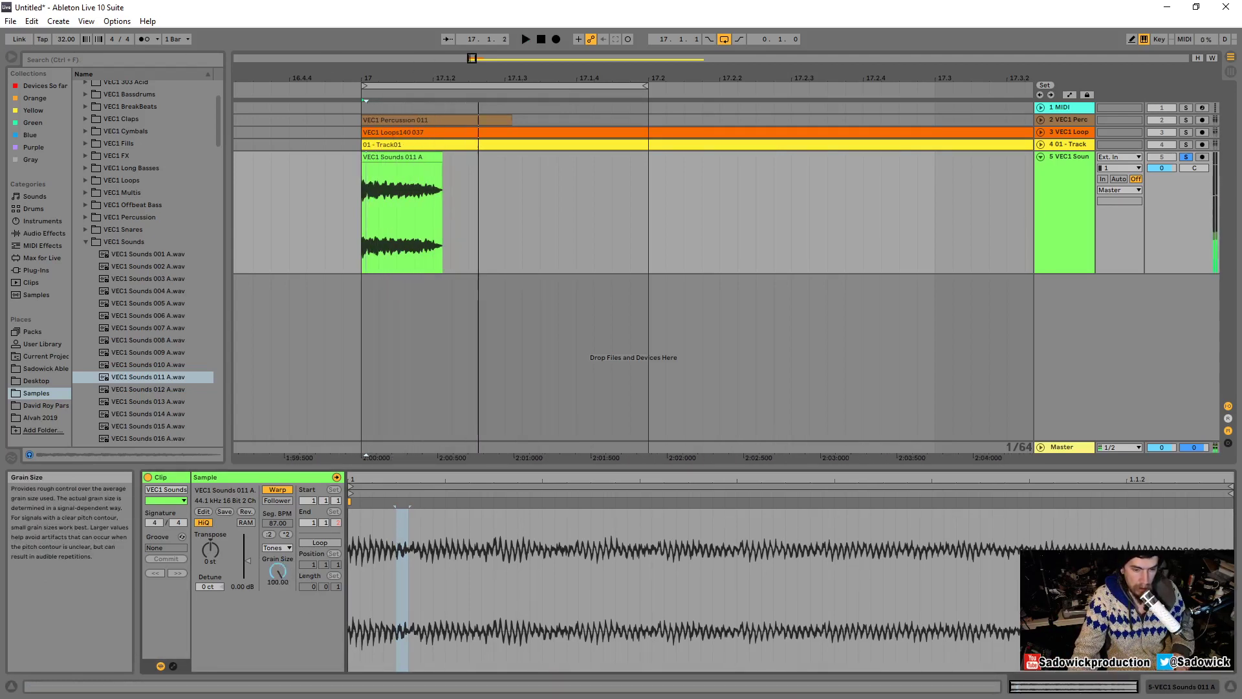
key(space)
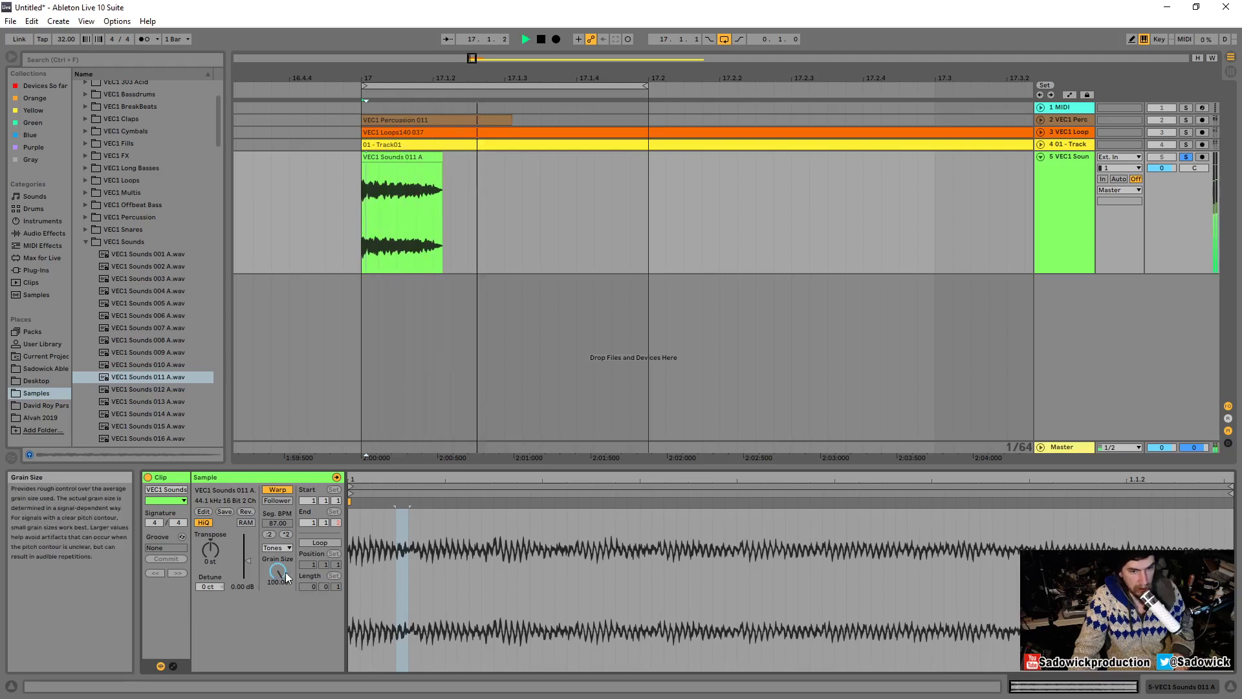
key(space)
Reduce the grain size to 31.56 and audition the slowed sample again.
drag(276, 578, 276, 647)
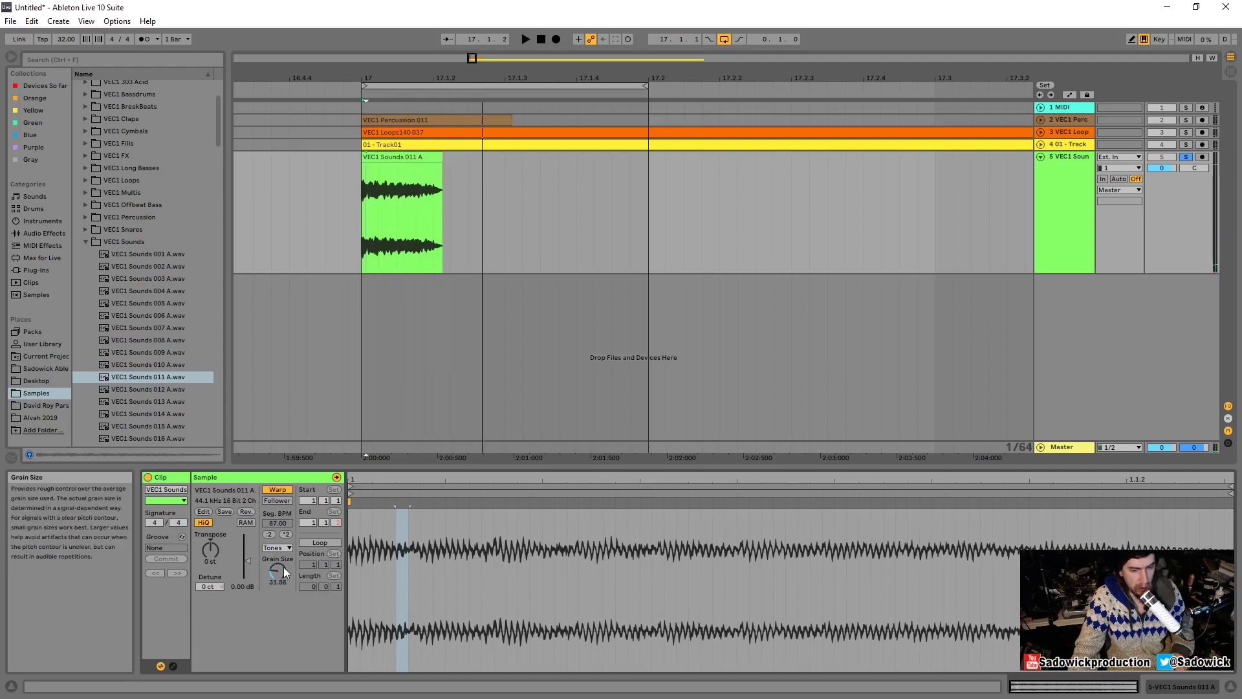
key(space)
key(space)
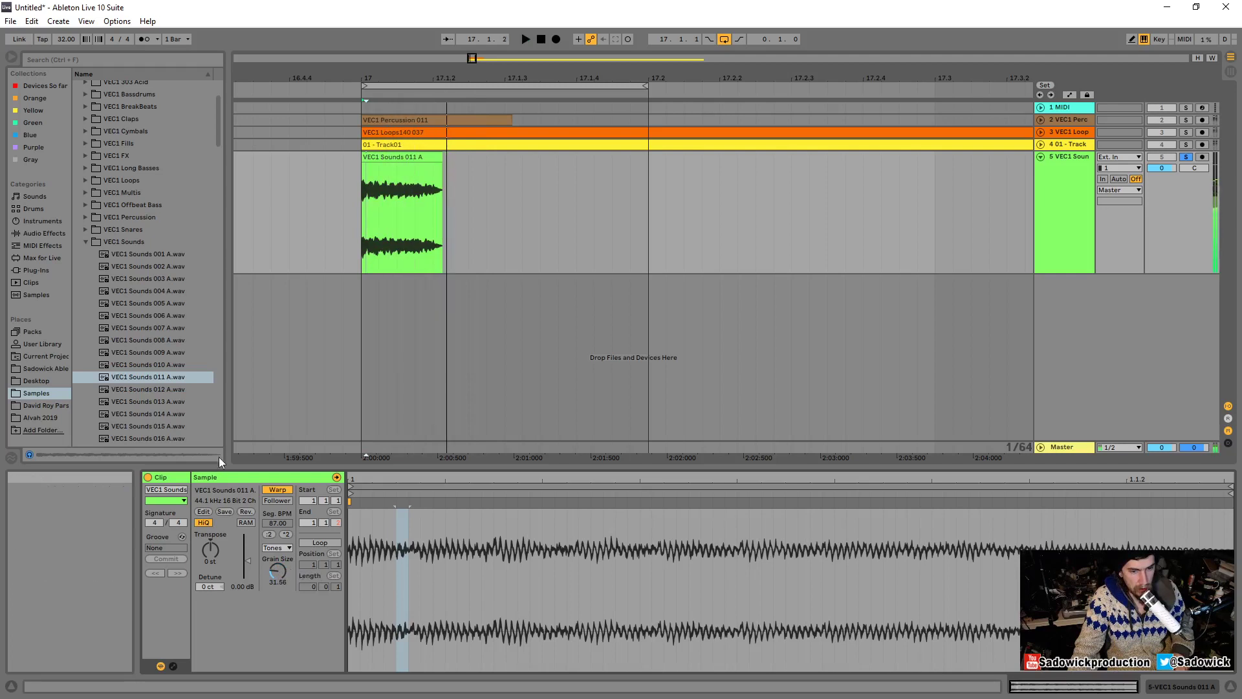
key(space)
key(space)
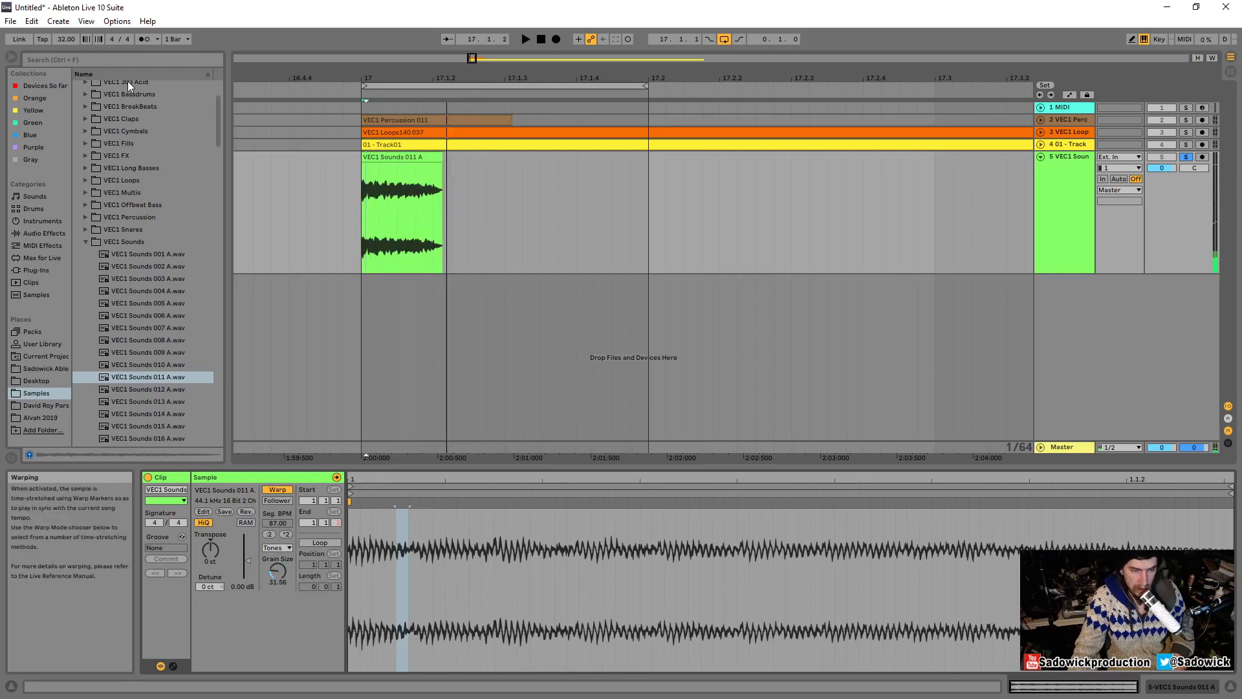
Raise the tempo to 101 BPM, turn off Warp for the VEC1 Sounds 011 A clip, and audition it unwarped.
drag(72, 43, 72, 3)
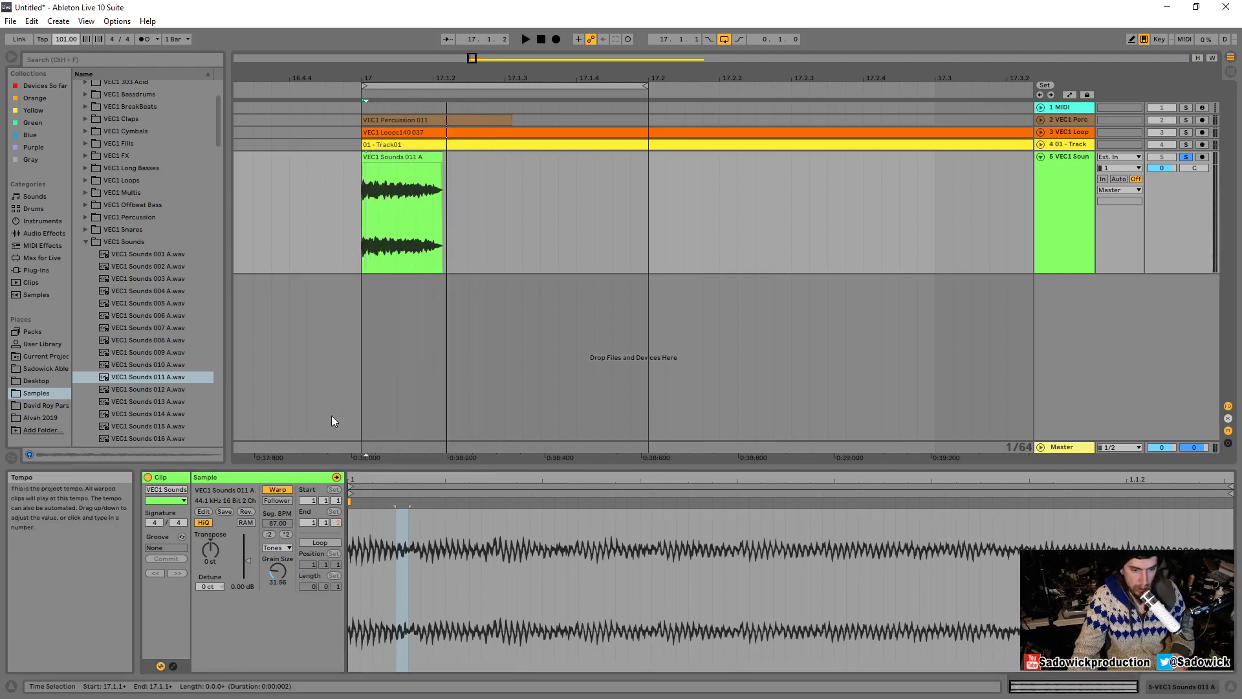
click(277, 490)
key(space)
key(space)
key(space)
key(space)
key(space)
key(space)
key(space)
key(space)
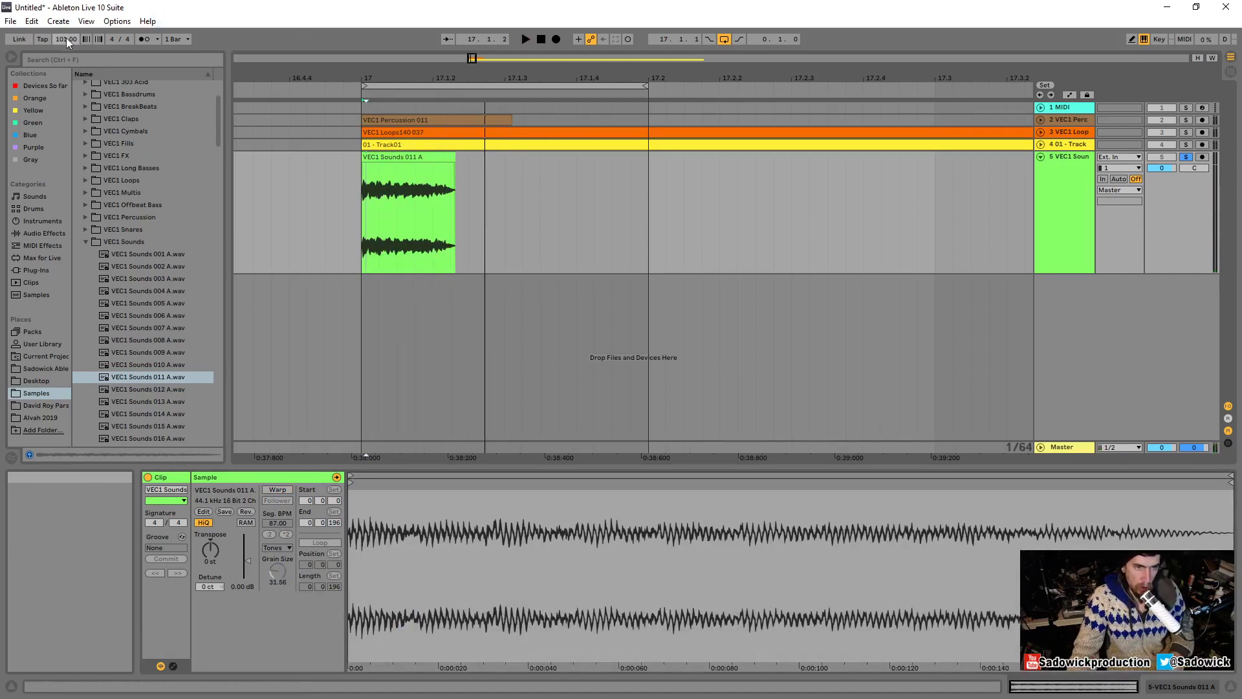
Raise the tempo to 118 BPM and select the unwarped sample clip in the arrangement.
drag(66, 39, 66, 28)
click(418, 165)
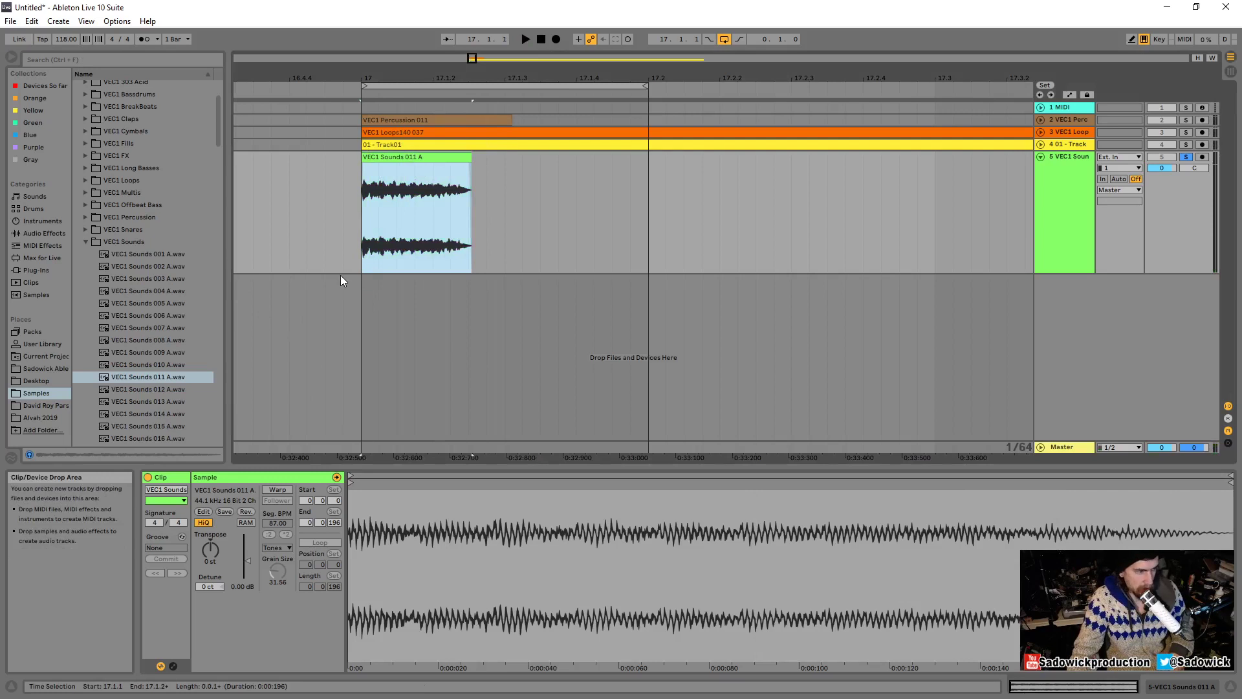
Select the VEC1 Loops140 037 clip and set its warp mode to Texture.
click(1001, 132)
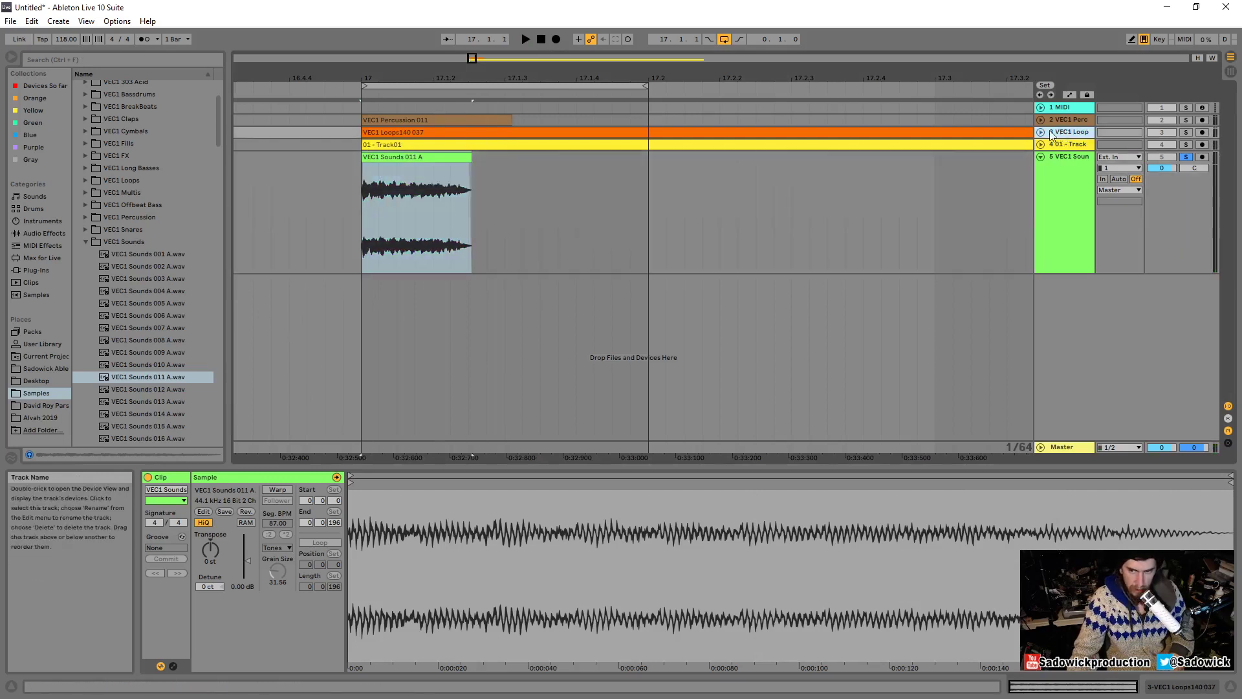
click(277, 548)
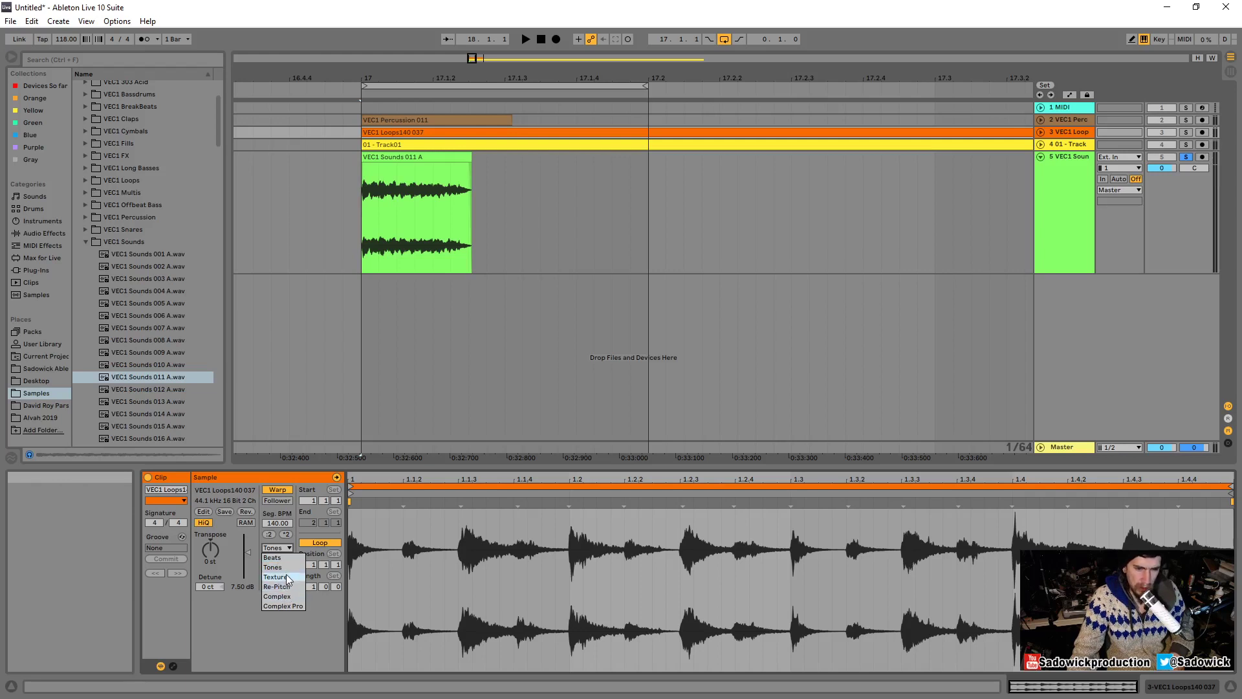
click(288, 576)
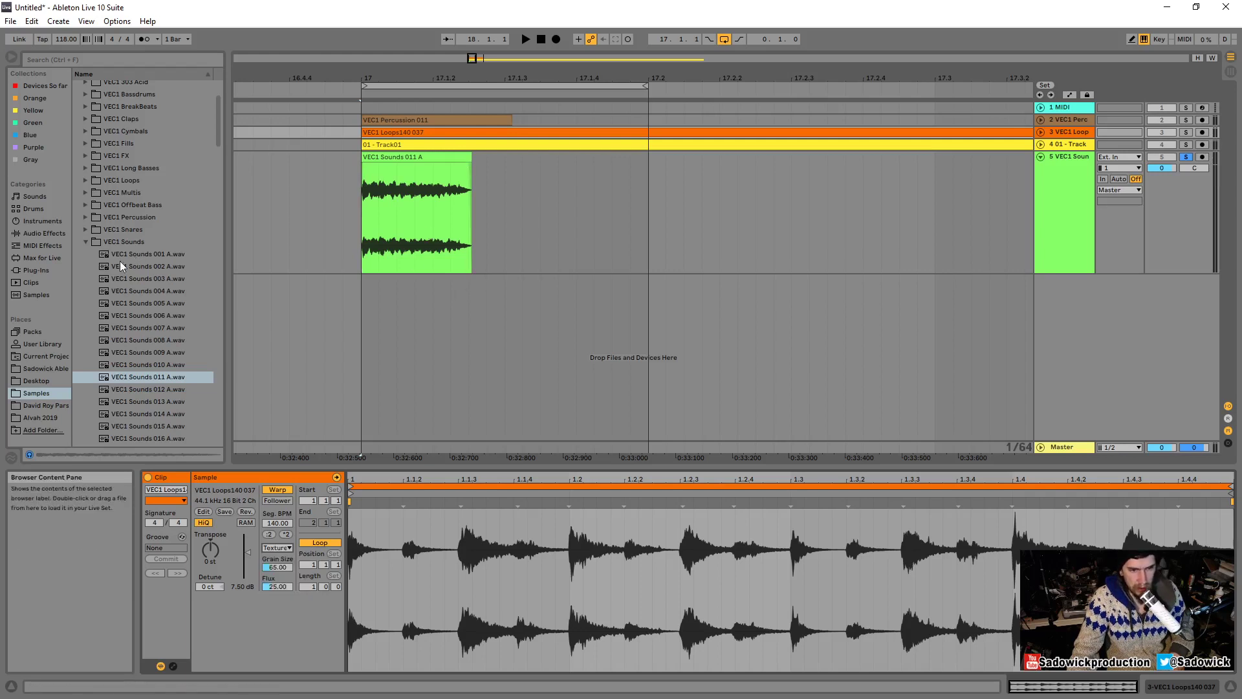
Collapse the VEC1 Sounds folder and its parent club sounds 1 folder in the sample list.
click(85, 242)
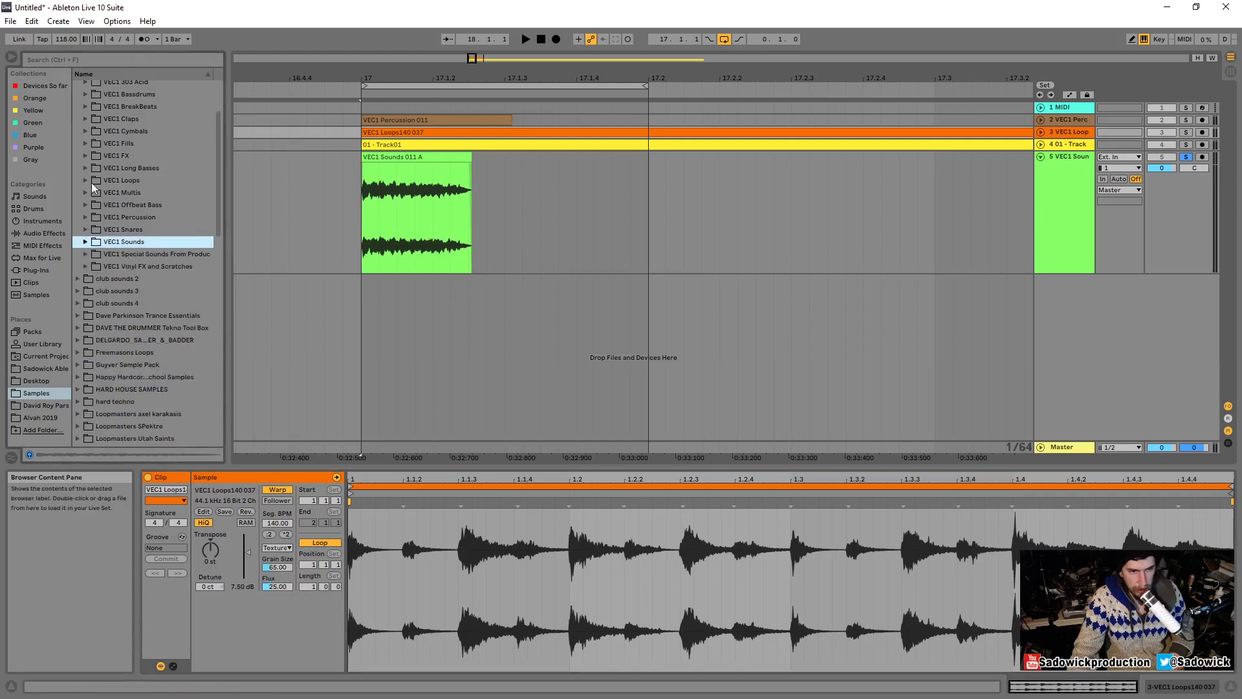
scroll(125, 171, up, 1)
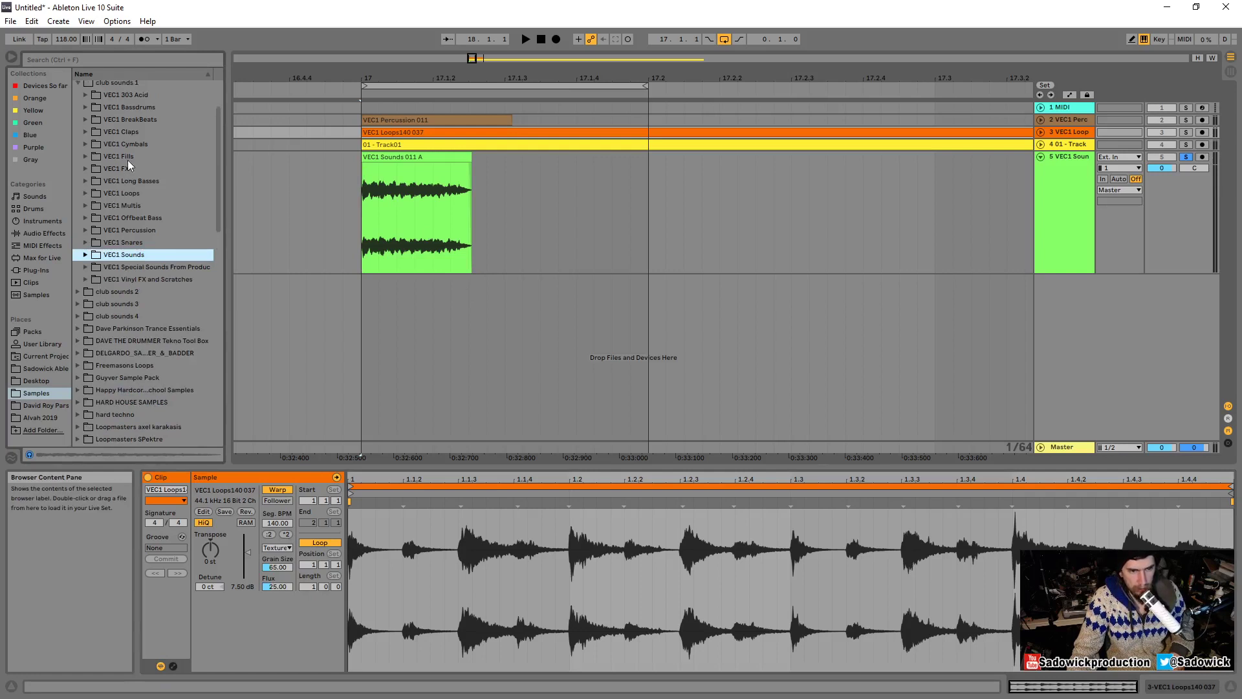
scroll(127, 161, up, 1)
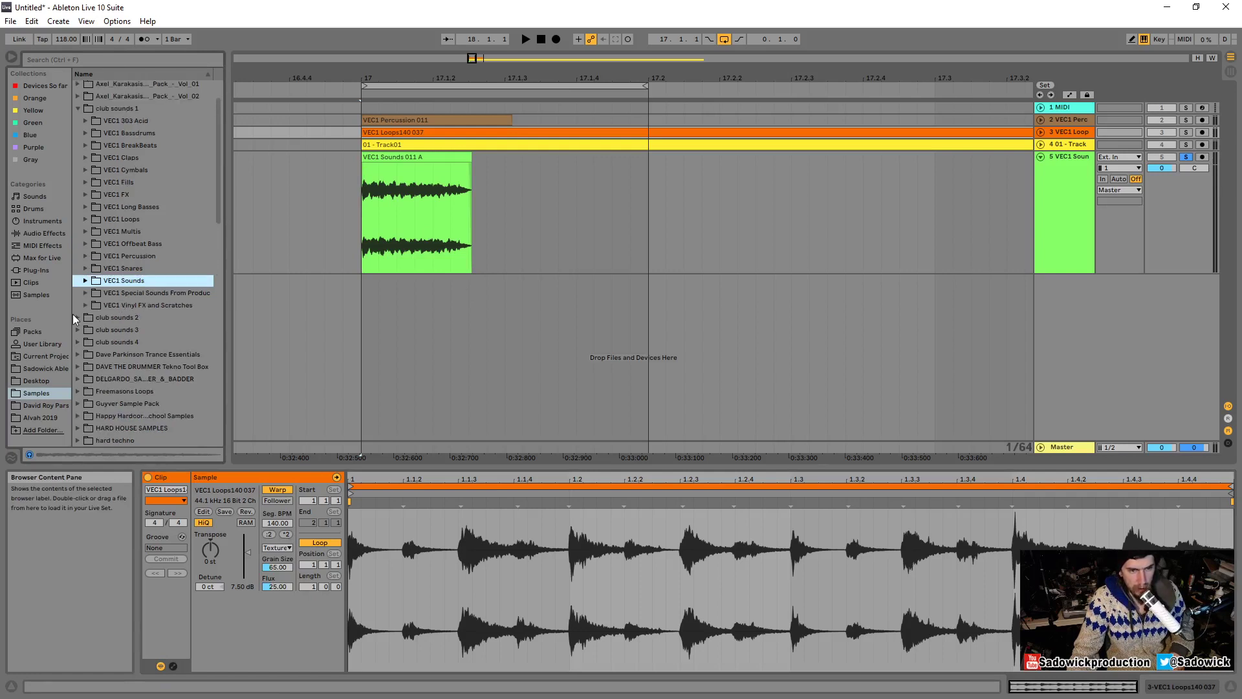
click(78, 109)
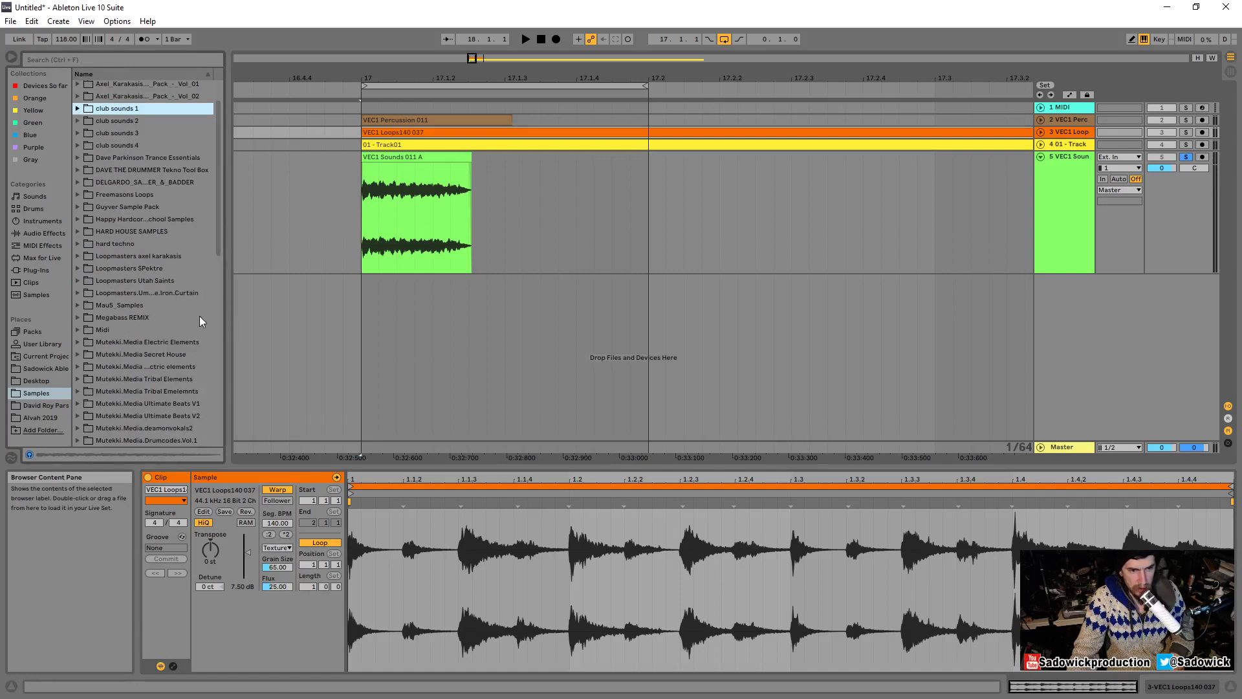
Add ARCANE.wav from the Drones samples of Spectrasonics Distorted Reality to a new audio track at bar 17.
scroll(149, 312, down, 8)
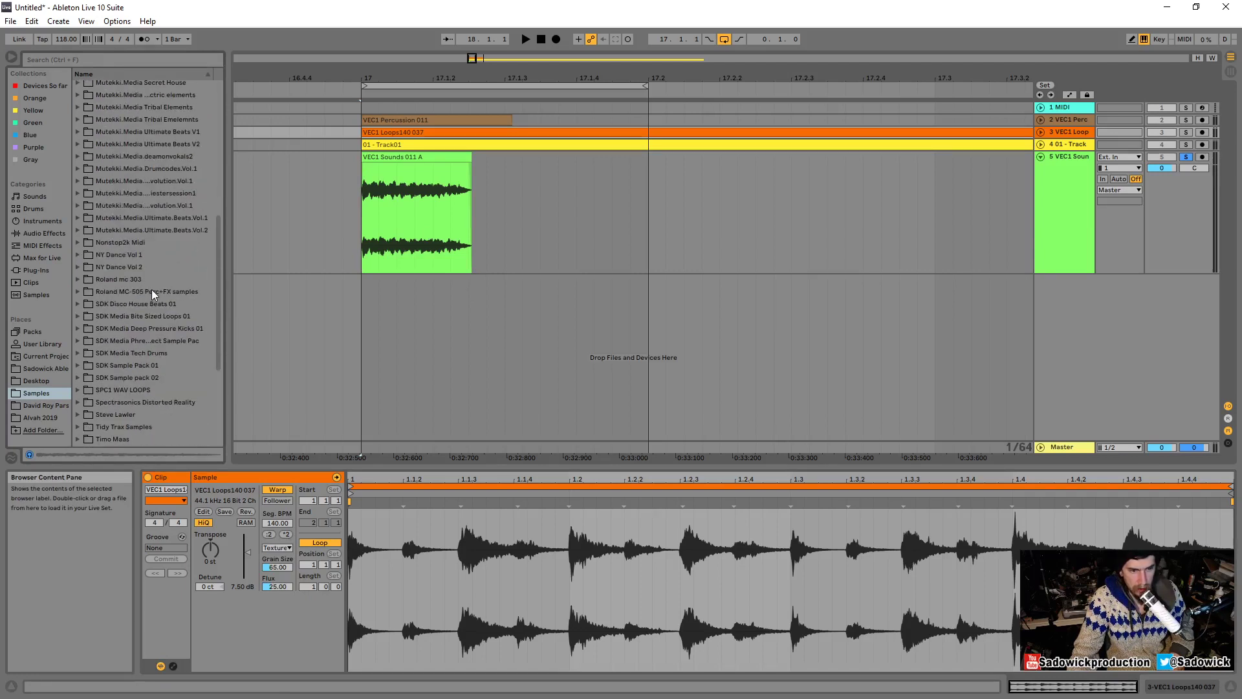
click(78, 350)
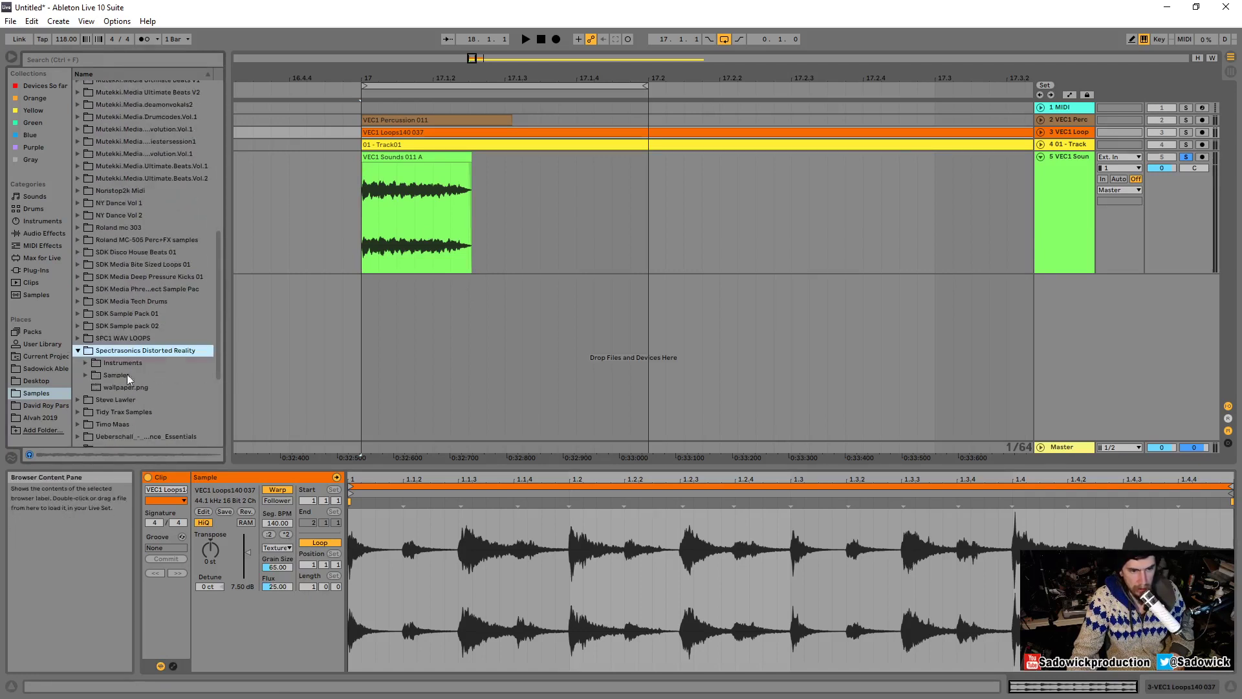
click(86, 375)
click(94, 400)
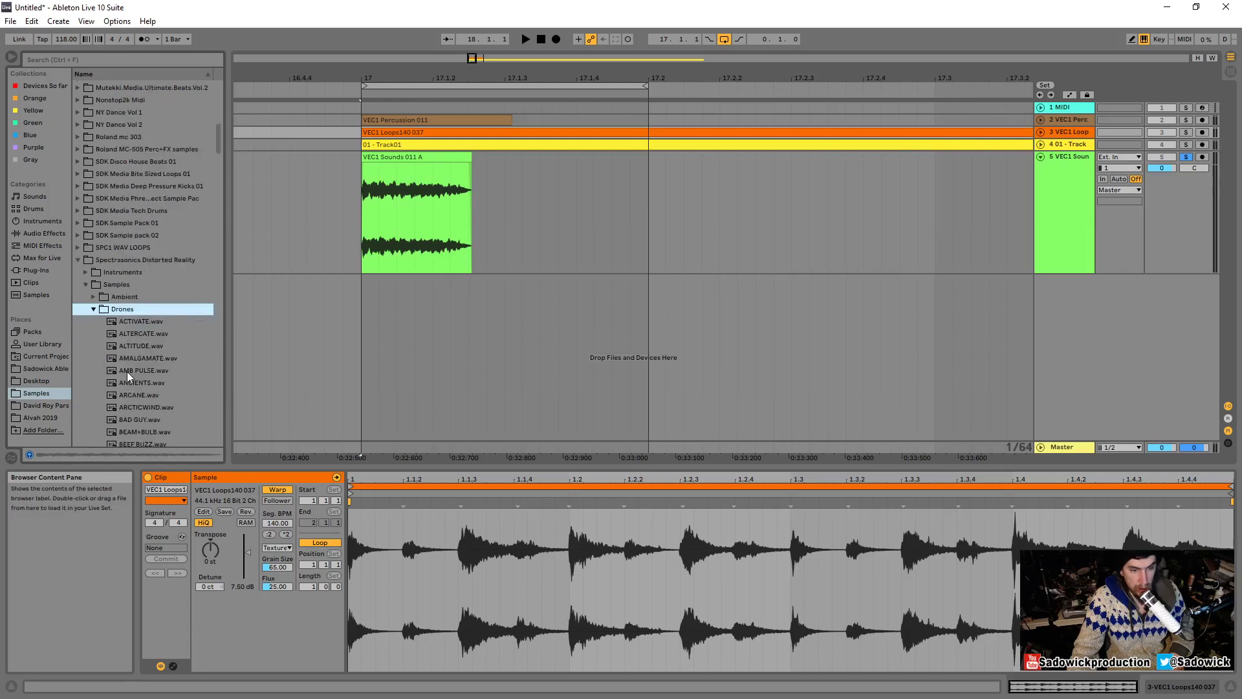
click(127, 372)
click(132, 394)
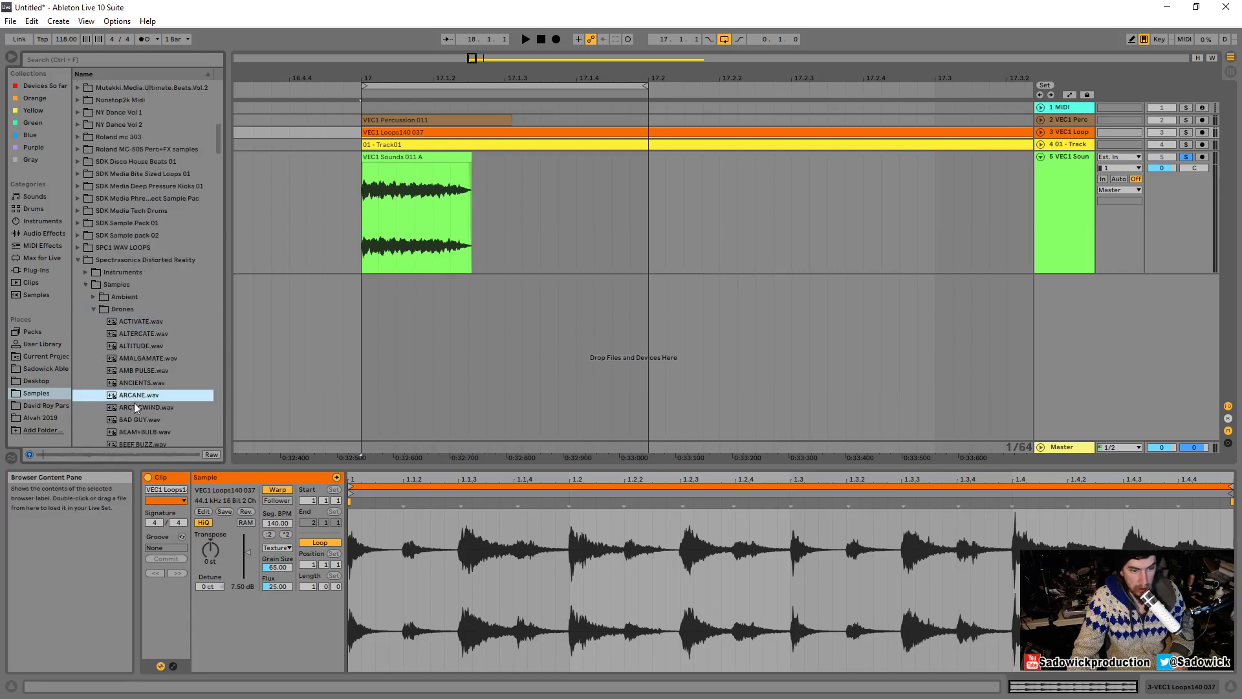
drag(137, 396, 367, 290)
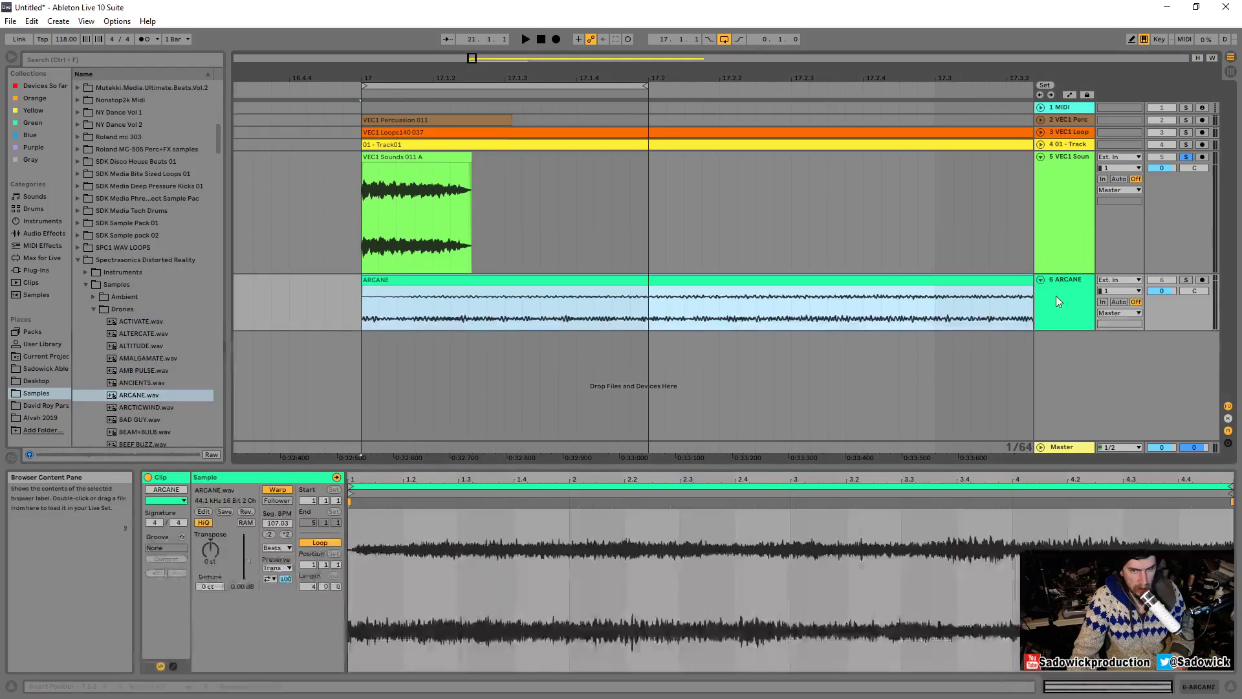
Set the arrangement loop to four bars starting at bar 17, and play the VEC1 Sounds track soloed.
double_click(390, 82)
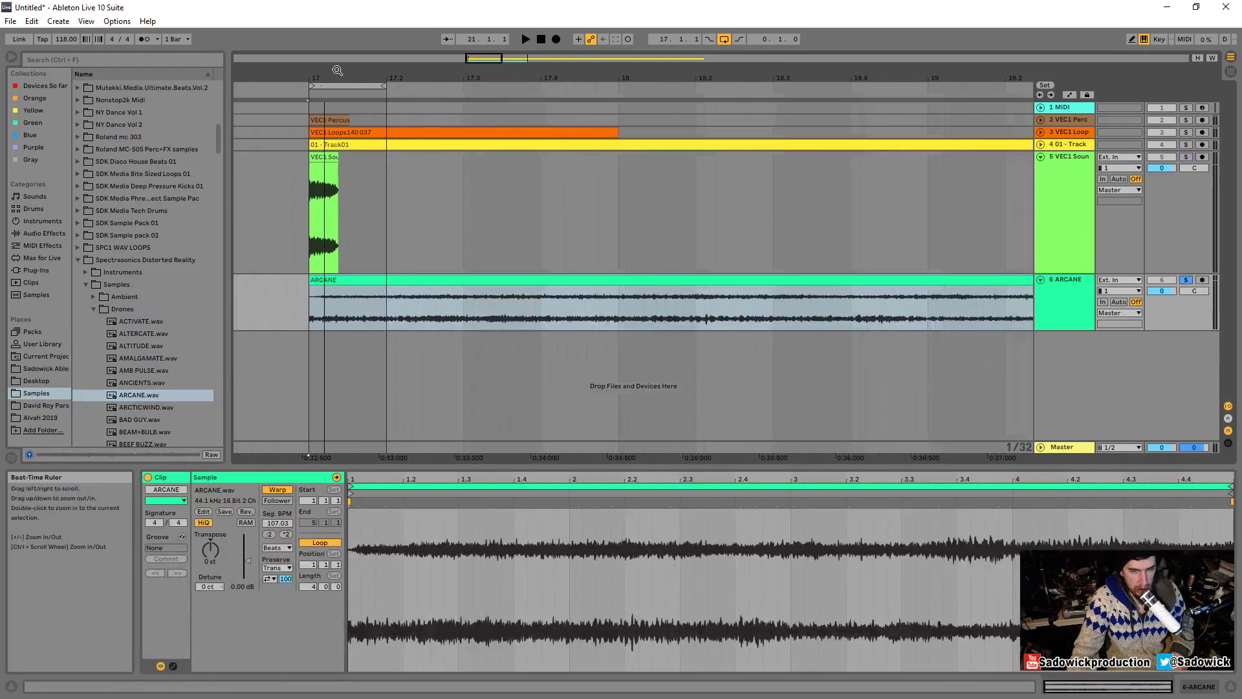
drag(390, 82, 835, 85)
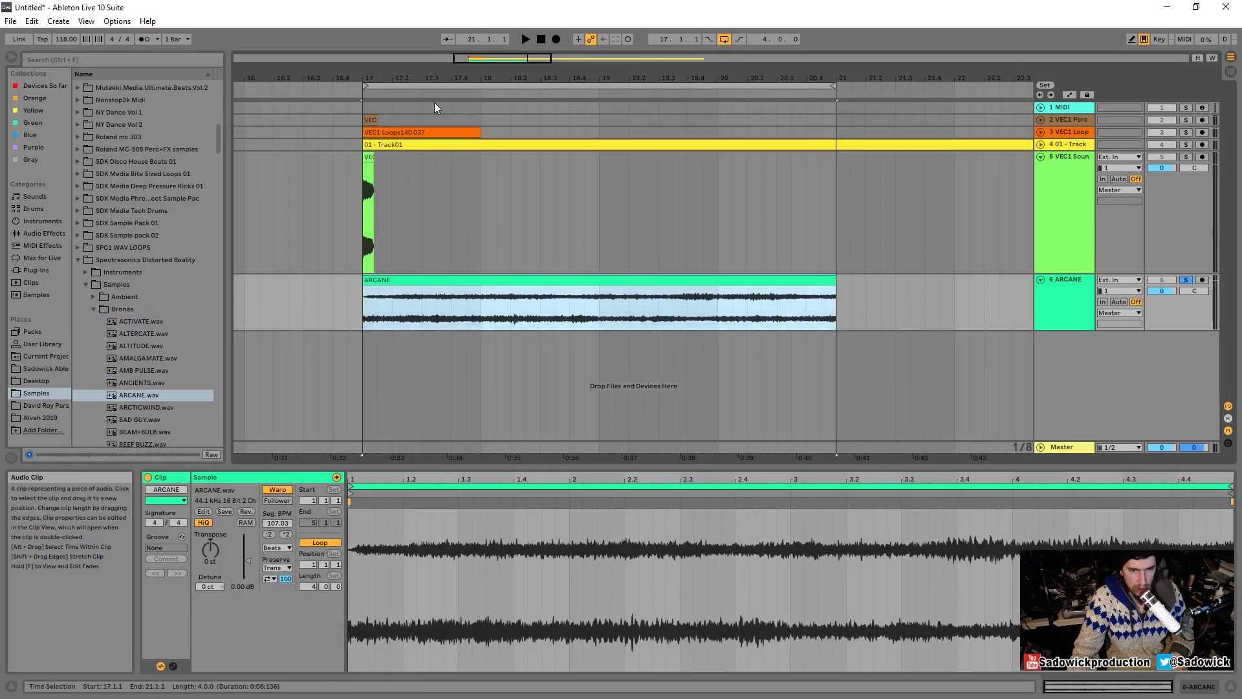
click(1186, 157)
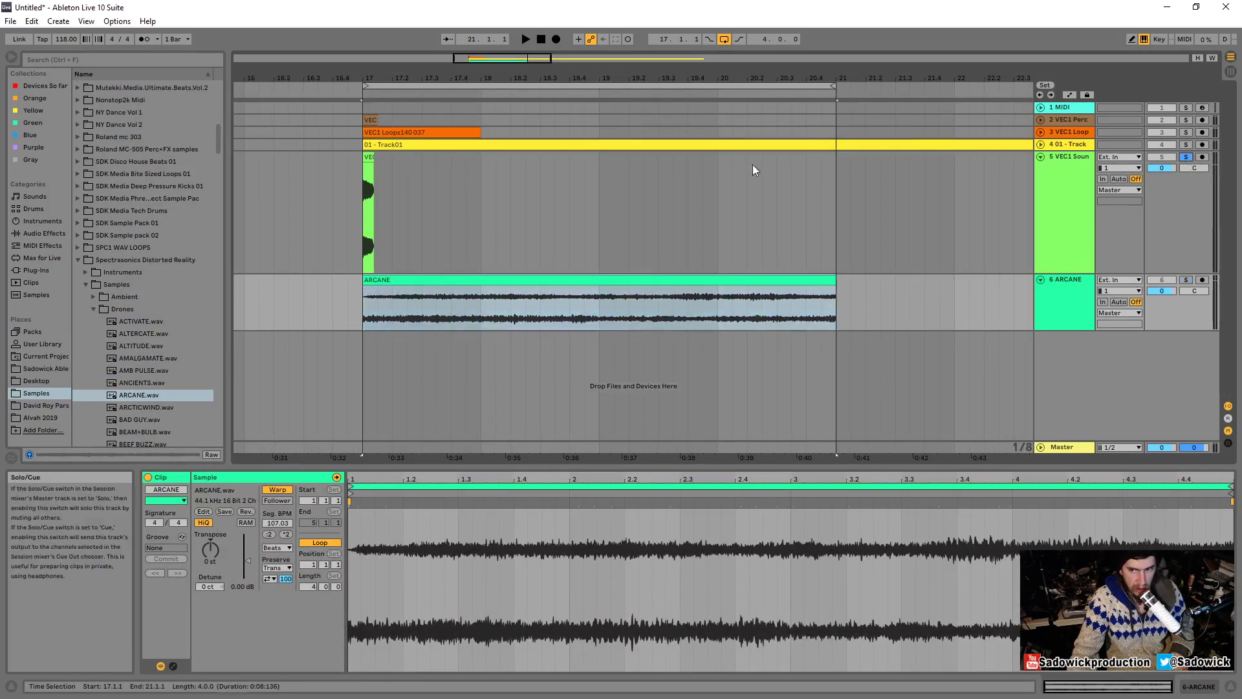
key(space)
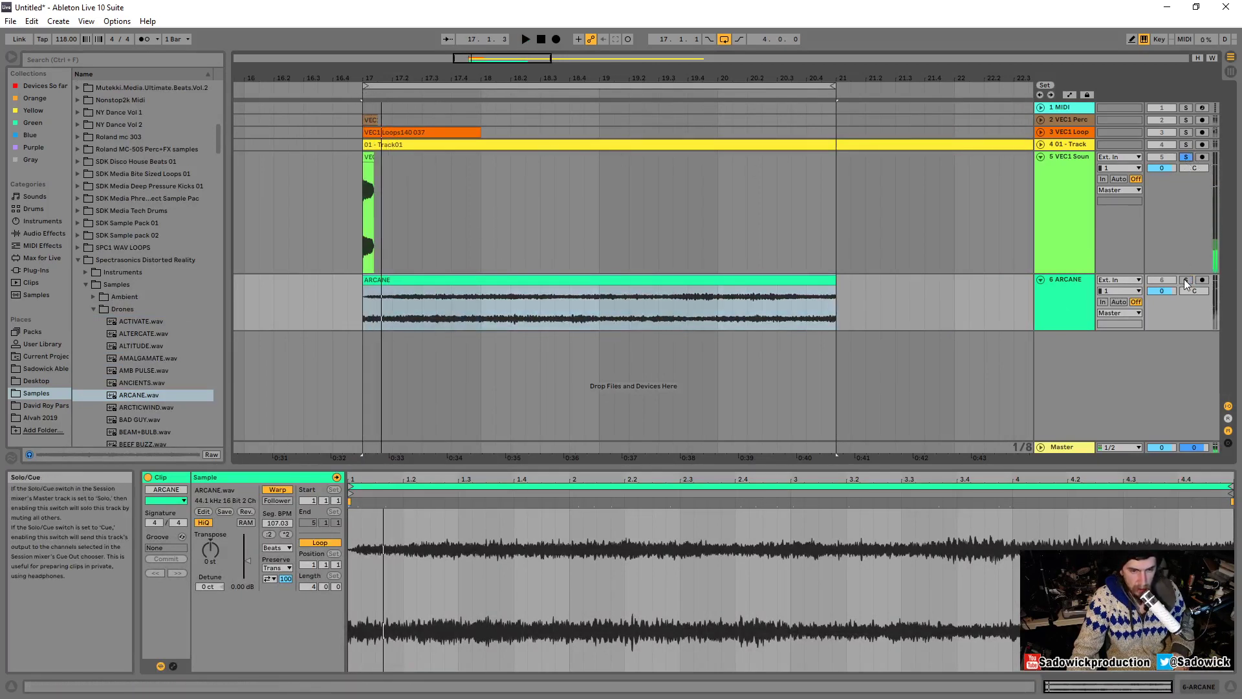
Turn off warping for the ARCANE clip and play the VEC1 Sounds 011 A clip.
drag(370, 78, 376, 202)
click(281, 490)
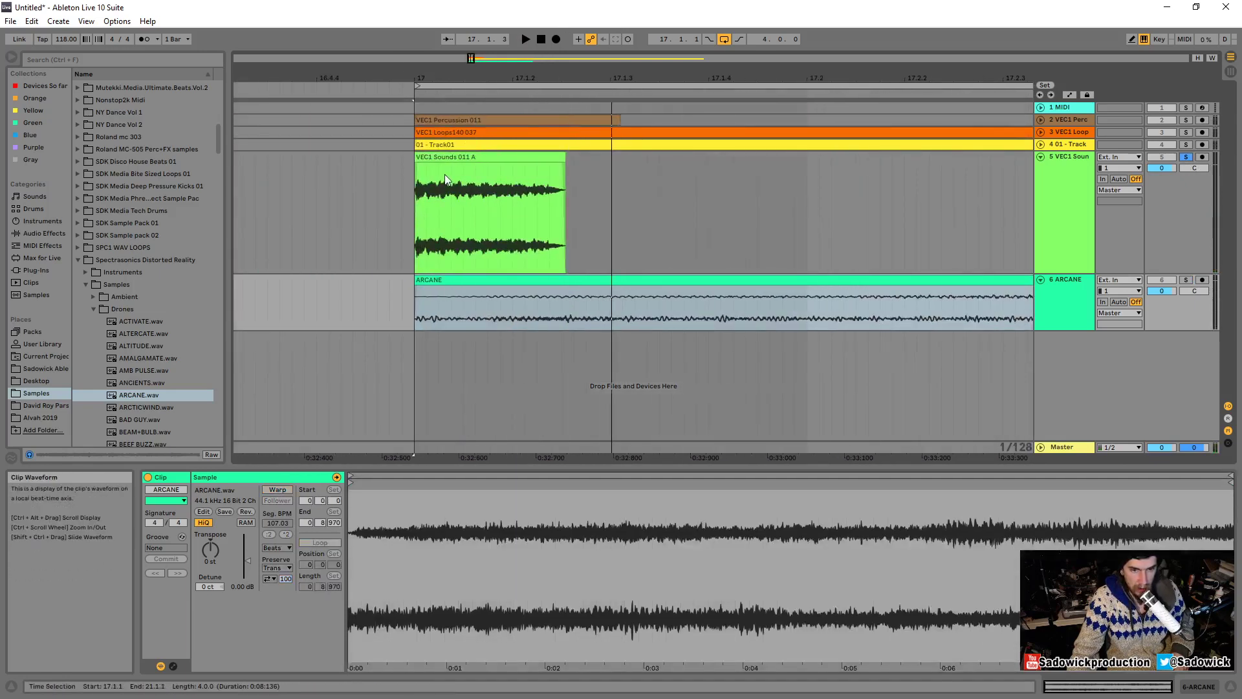
click(473, 158)
key(space)
key(space)
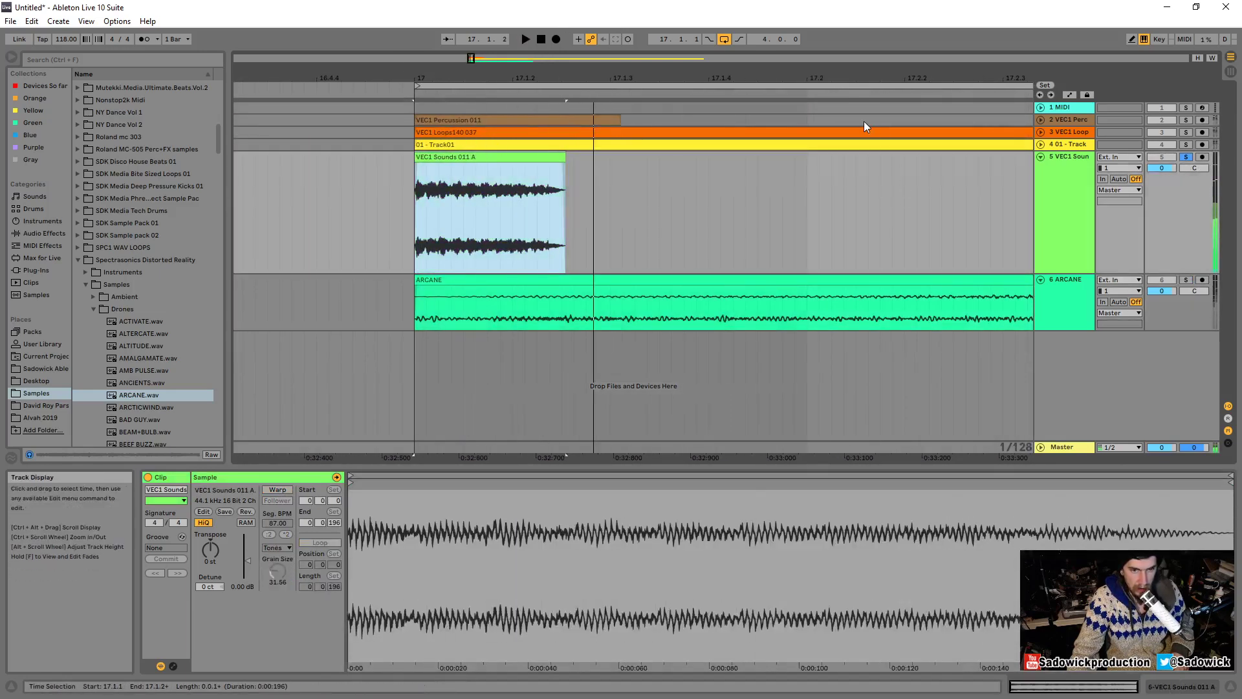
Solo the ARCANE track and play its unwarped clip from the start.
drag(833, 78, 442, 32)
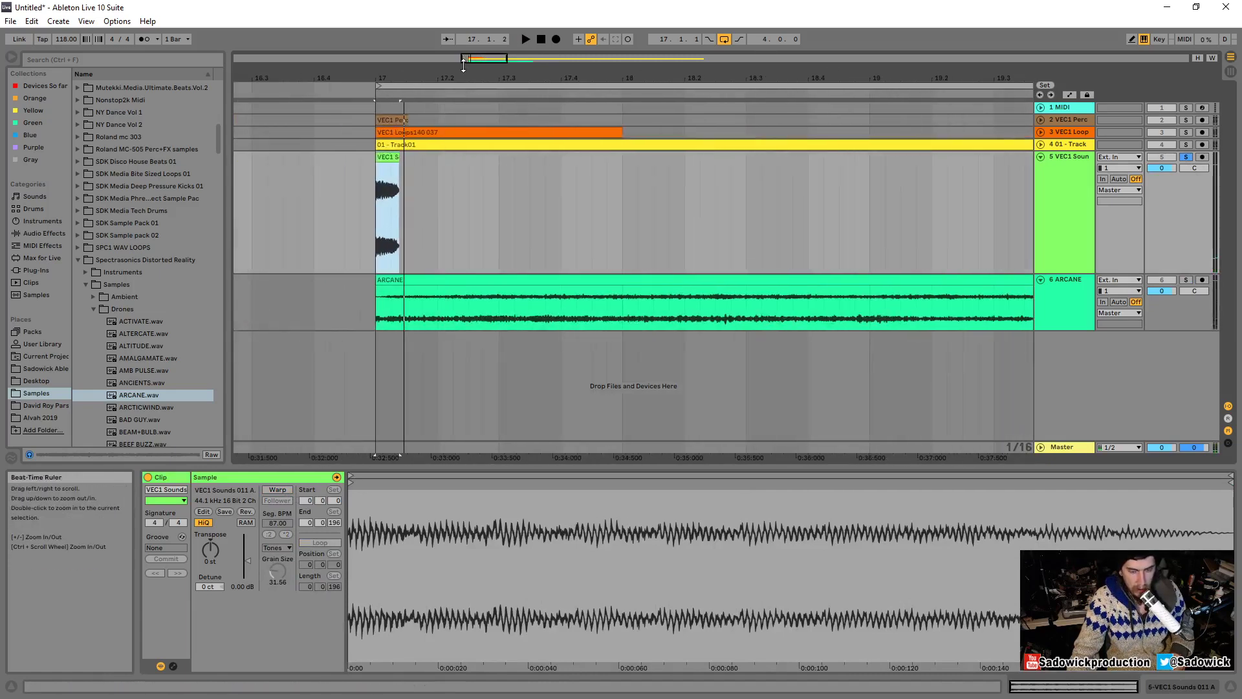
click(1190, 280)
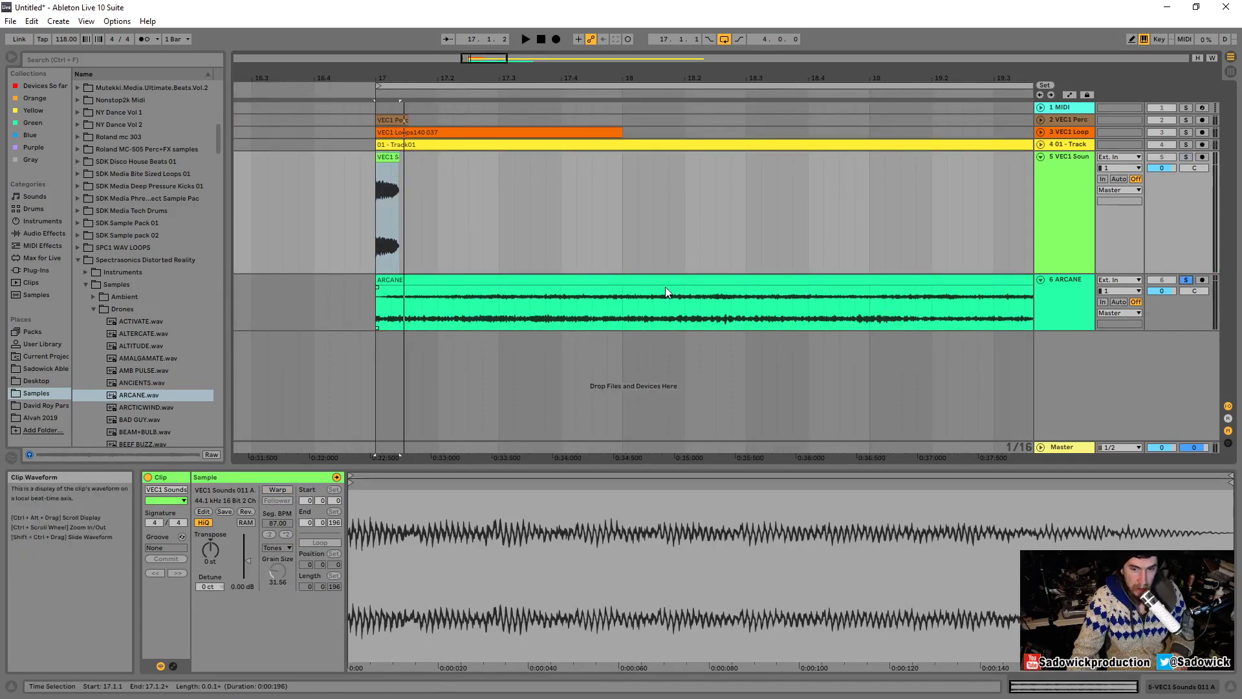
click(666, 281)
key(space)
drag(724, 78, 565, 75)
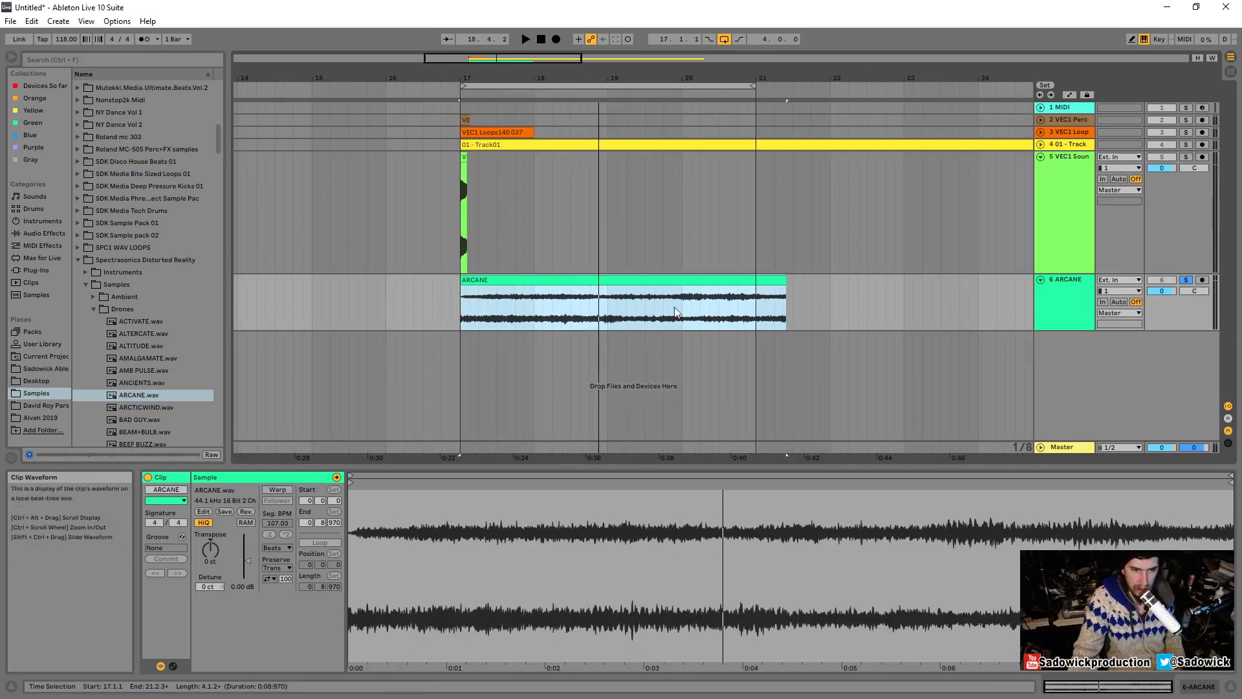
Make the ARCANE track taller than the VEC1 Sounds track and trim the ARCANE clip's end to bar 21.
drag(1177, 226, 1177, 171)
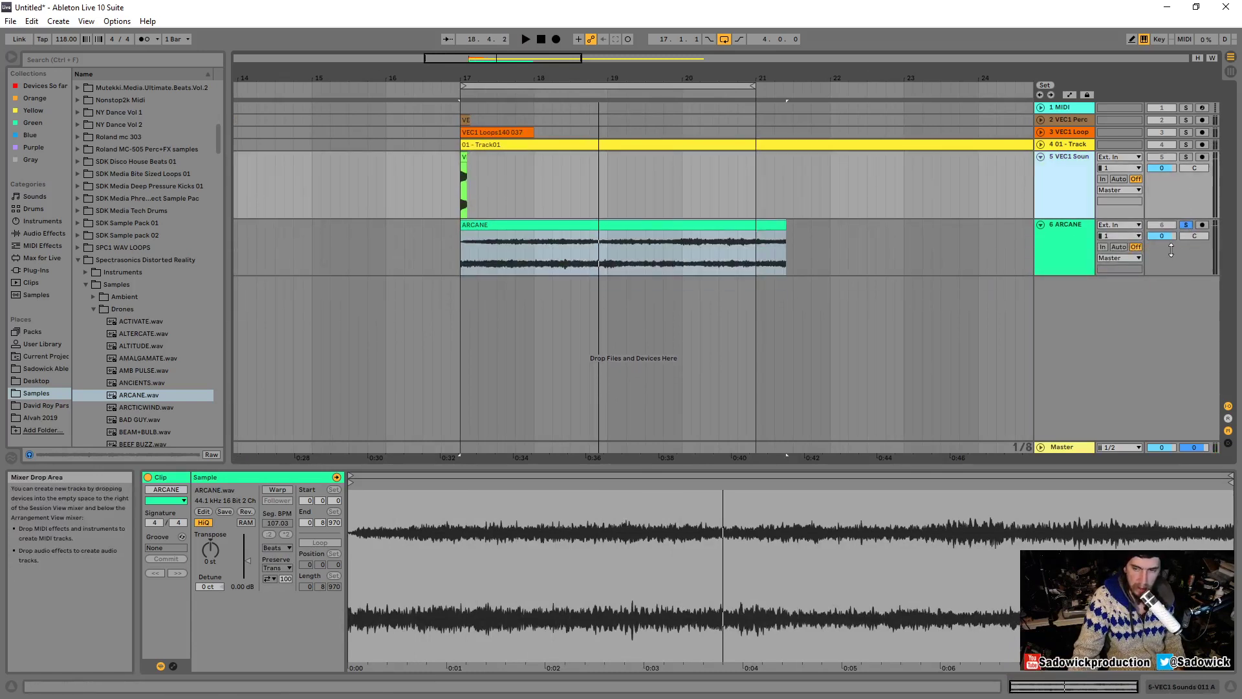
drag(1172, 254, 1173, 288)
click(767, 224)
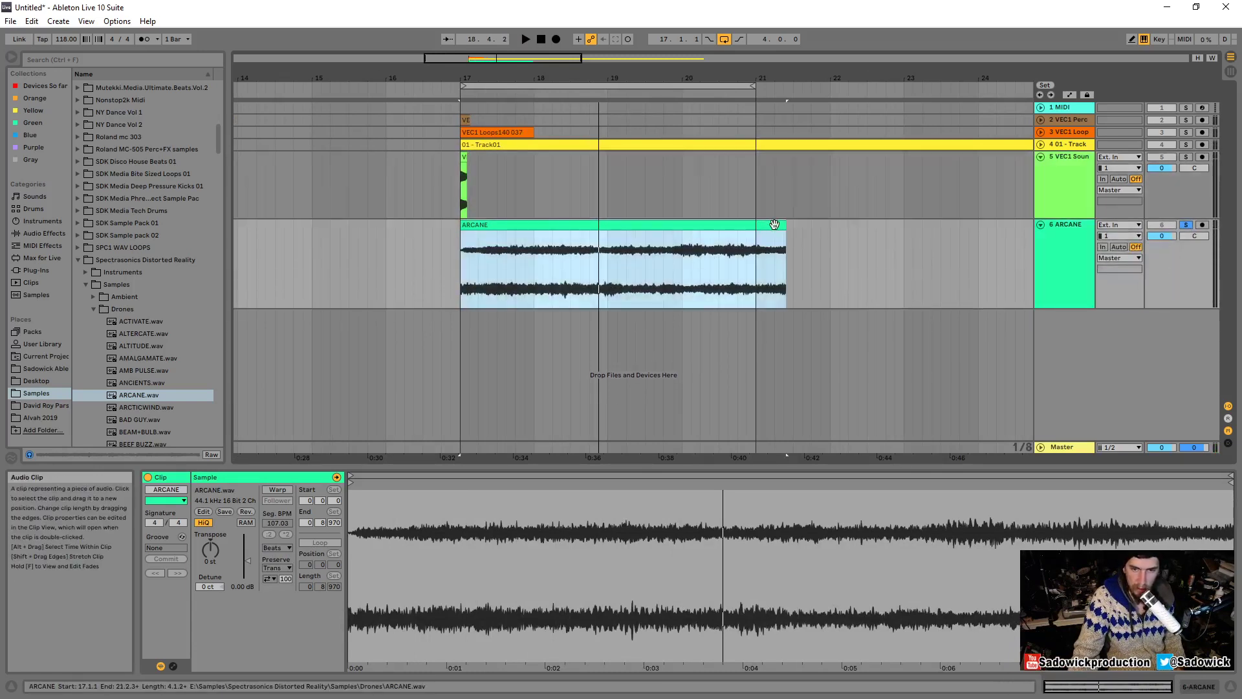
drag(779, 224, 750, 225)
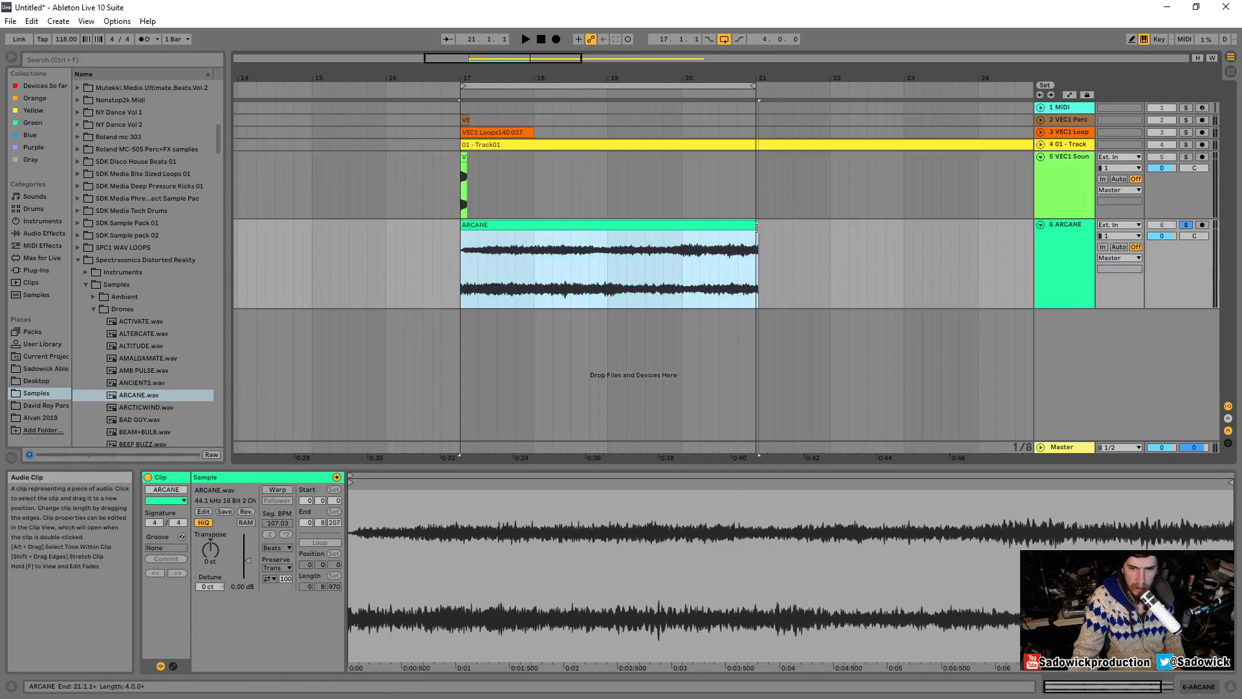
Enable warping on the ARCANE clip, choose the Texture warp mode and raise its grain size.
click(276, 489)
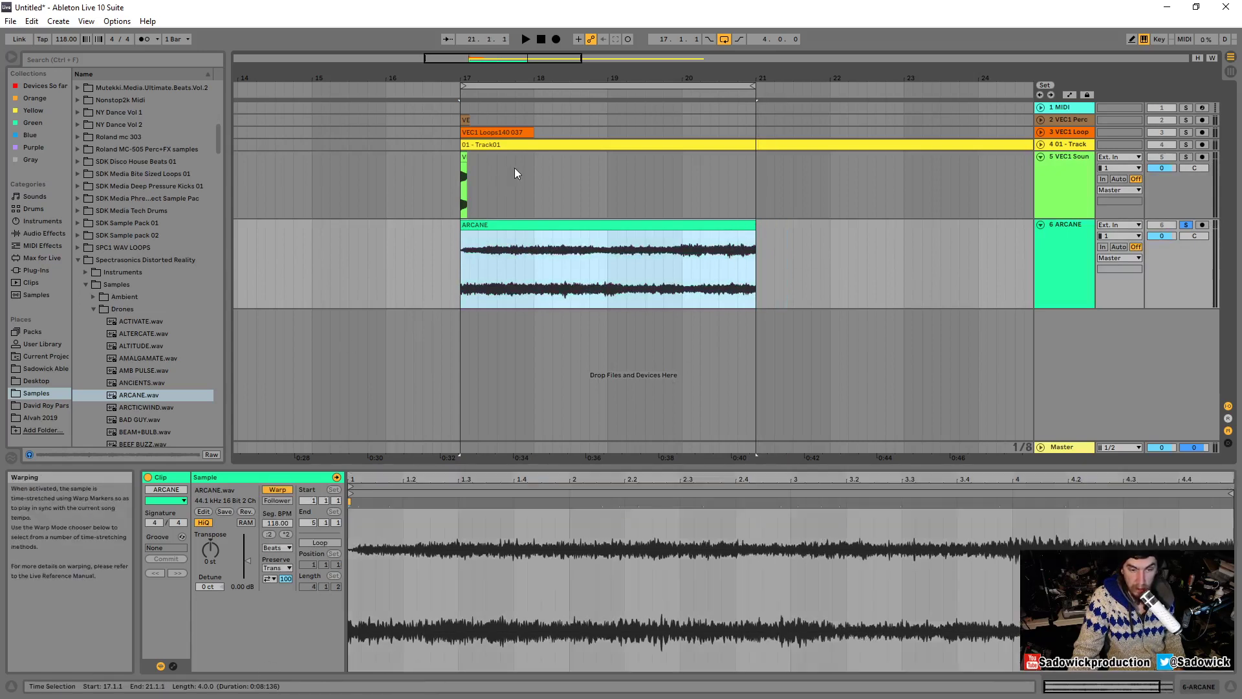
click(278, 547)
click(276, 577)
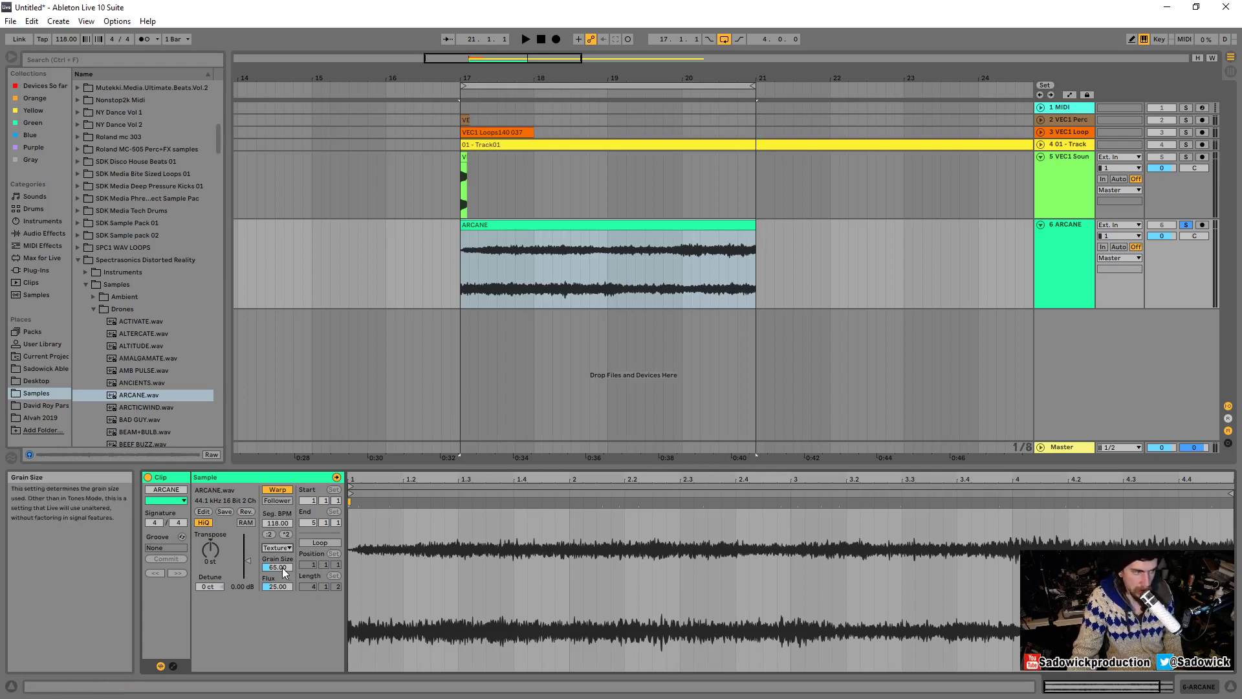
drag(282, 568, 285, 544)
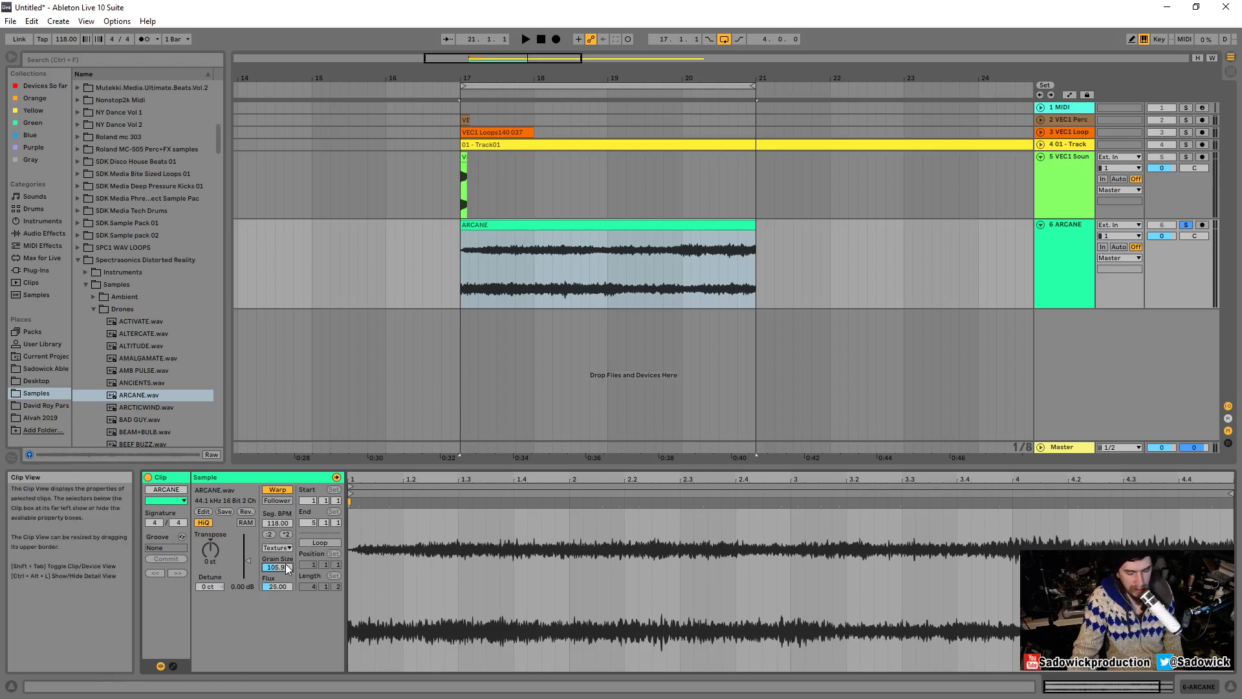
Transpose the ARCANE clip up 19 semitones and set grain size to 238.53 and flux to 27.34 while auditioning it.
key(space)
key(space)
key(space)
drag(210, 552, 211, 514)
key(space)
key(space)
mouse_move(278, 568)
mouse_down()
mouse_move(277, 555)
mouse_move(277, 585)
mouse_move(277, 536)
mouse_move(210, 559)
mouse_move(211, 589)
mouse_move(210, 543)
mouse_move(211, 570)
mouse_move(278, 588)
mouse_move(278, 605)
mouse_move(280, 574)
mouse_up()
key(space)
key(space)
key(space)
key(space)
key(space)
key(space)
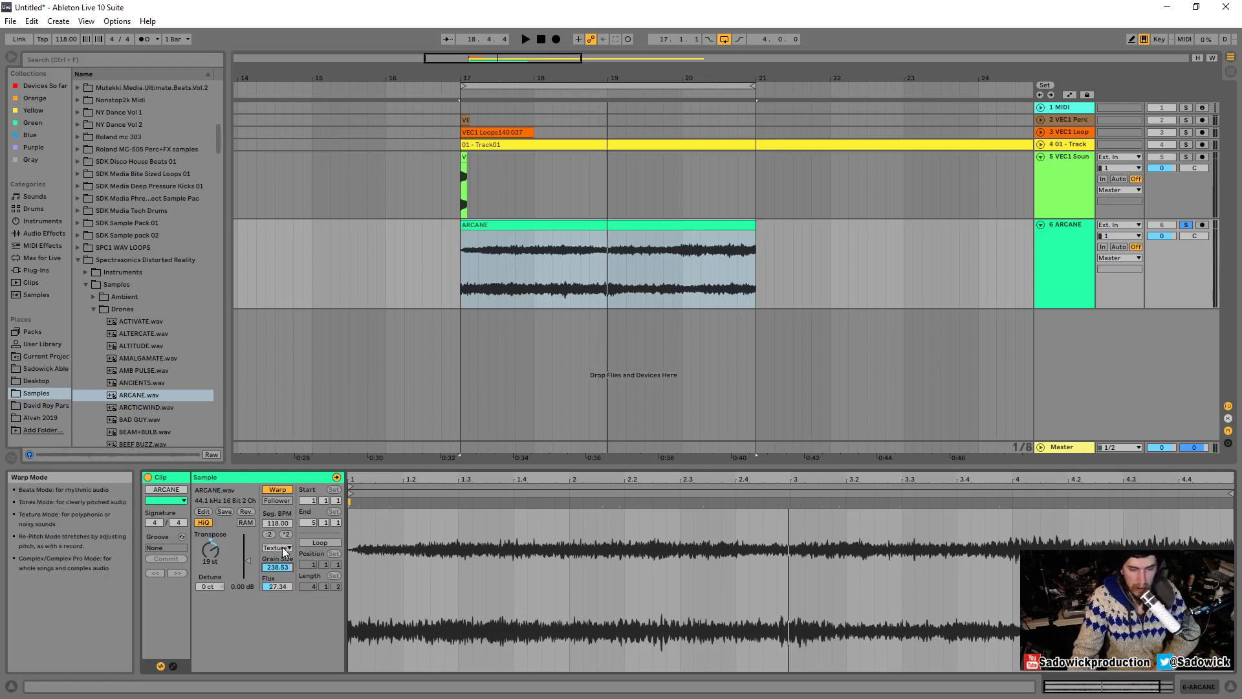
Delete the ARCANE and VEC1 Sounds tracks.
click(1070, 226)
key(Delete)
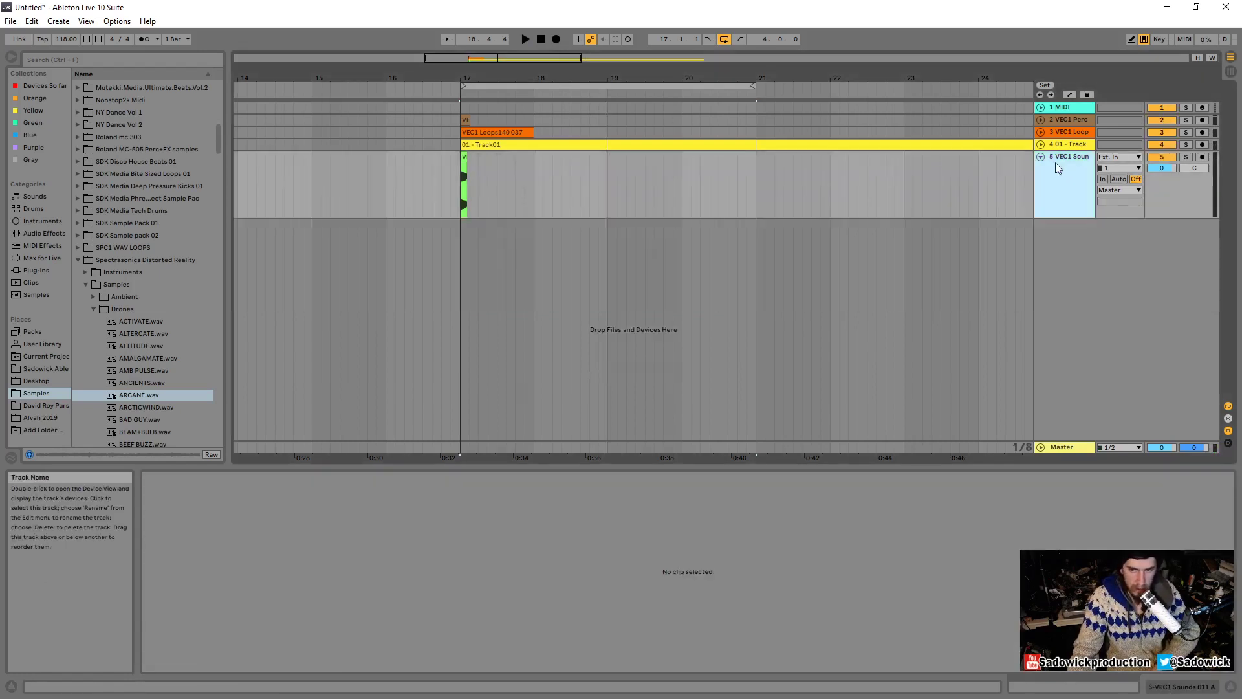
key(Delete)
Unfold and enlarge the 01 - Track01 track, and set its clip's warp mode to Complex.
click(1041, 144)
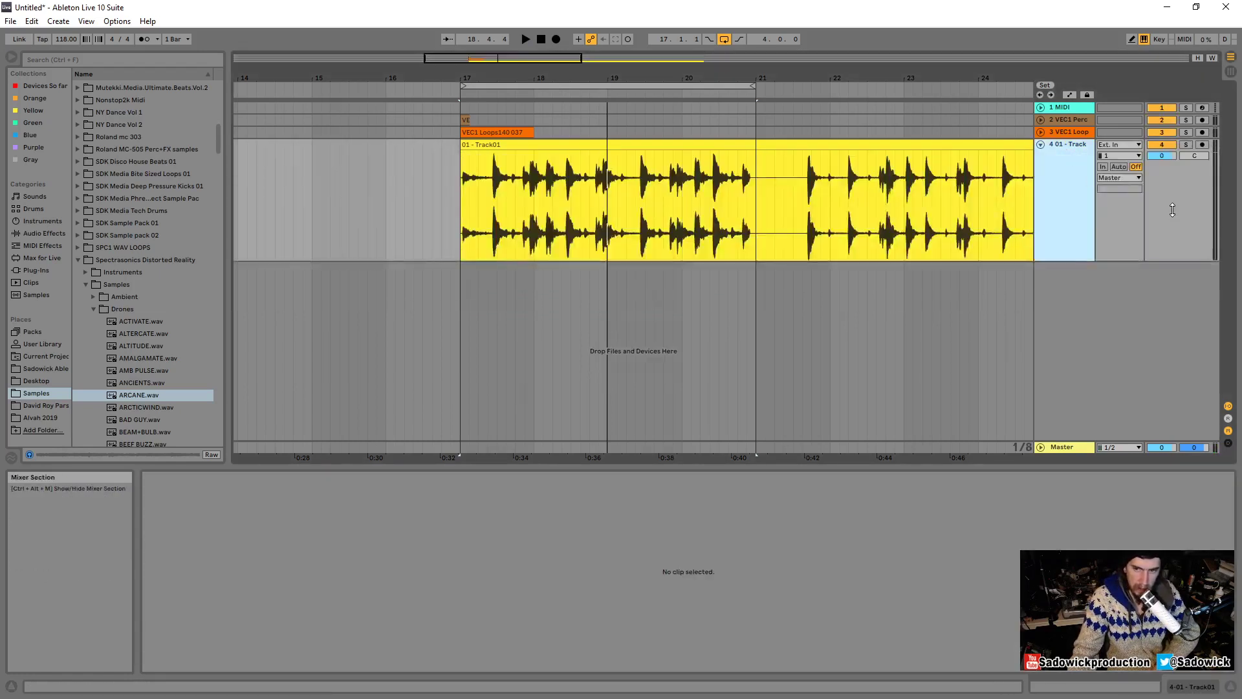
drag(1174, 261, 1173, 305)
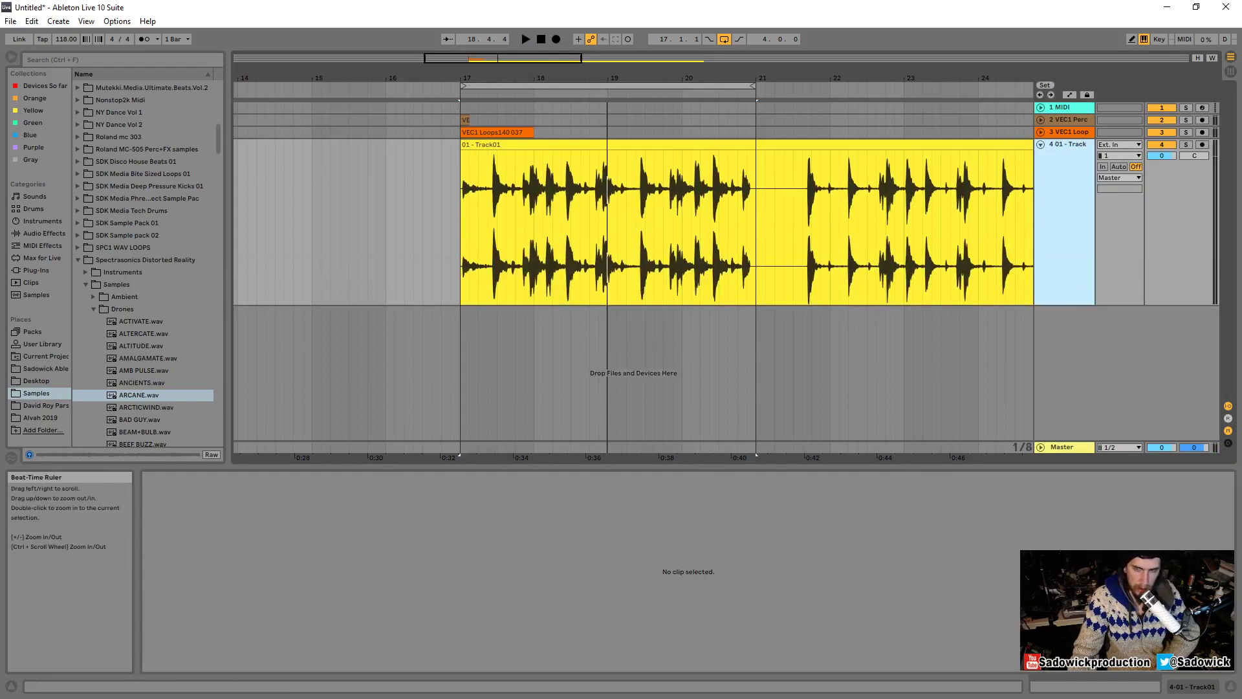
drag(756, 455, 673, 453)
click(518, 146)
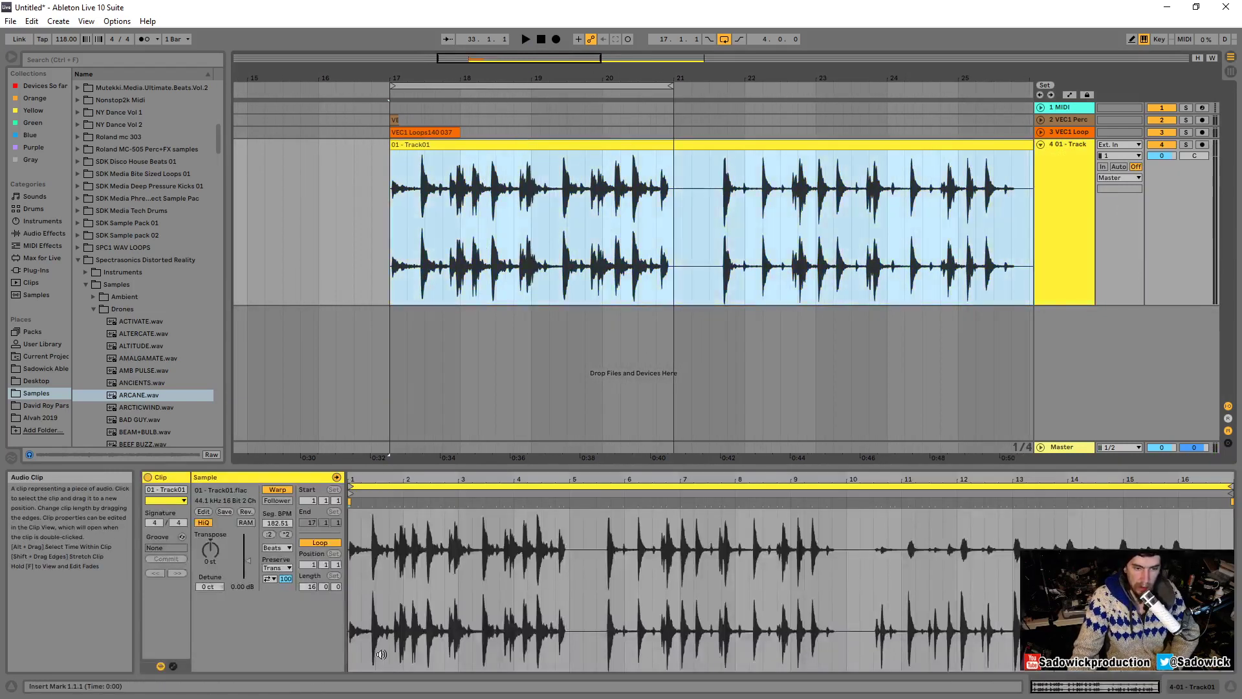
click(274, 548)
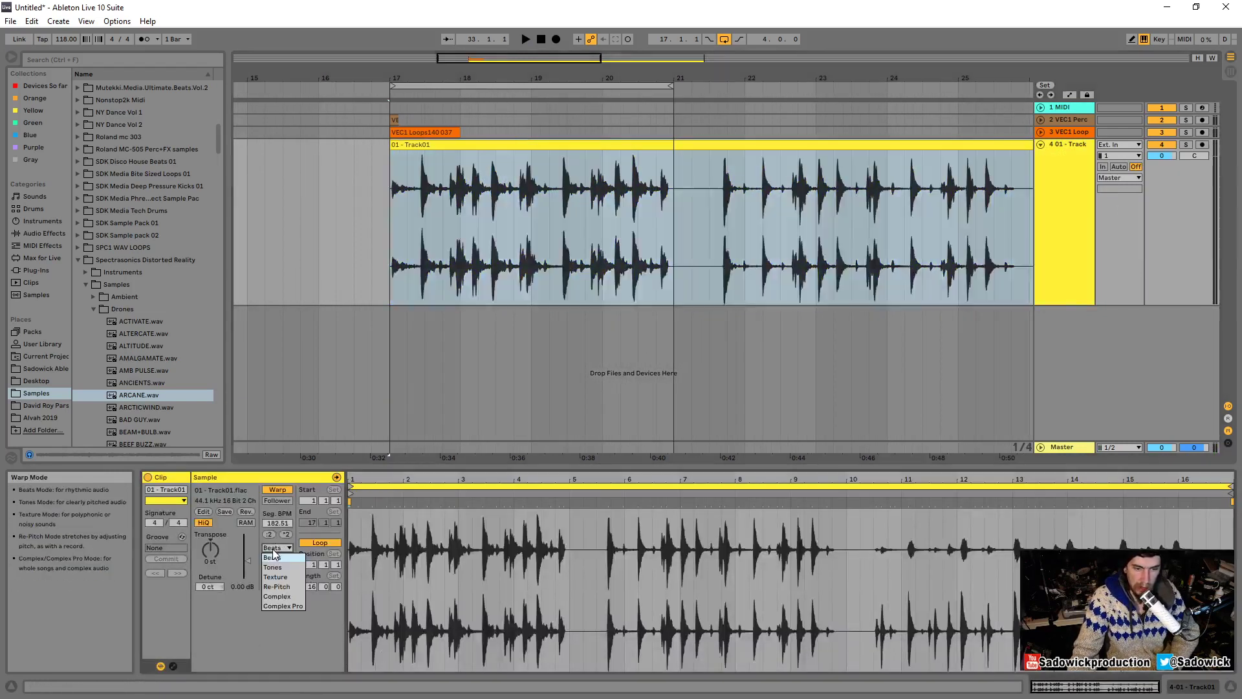
click(289, 600)
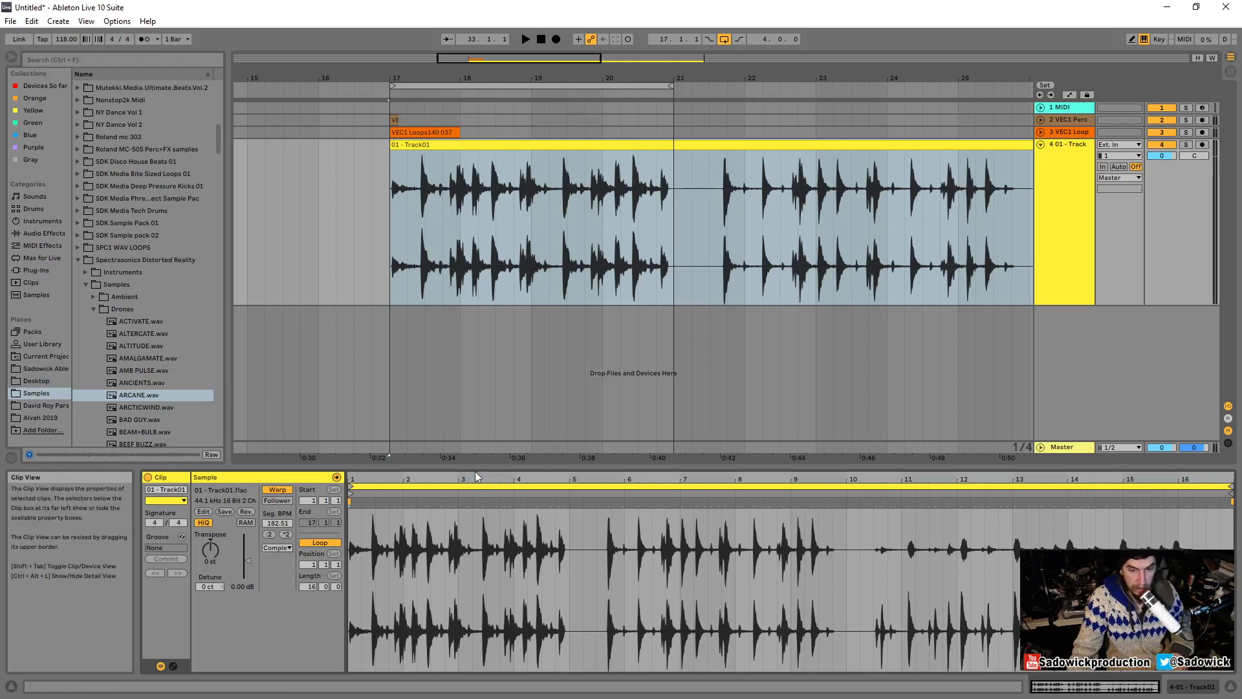
Examine the 01 - Track01 waveform down to individual samples in an enlarged clip view, then around beat 3.3.
drag(475, 476, 607, 575)
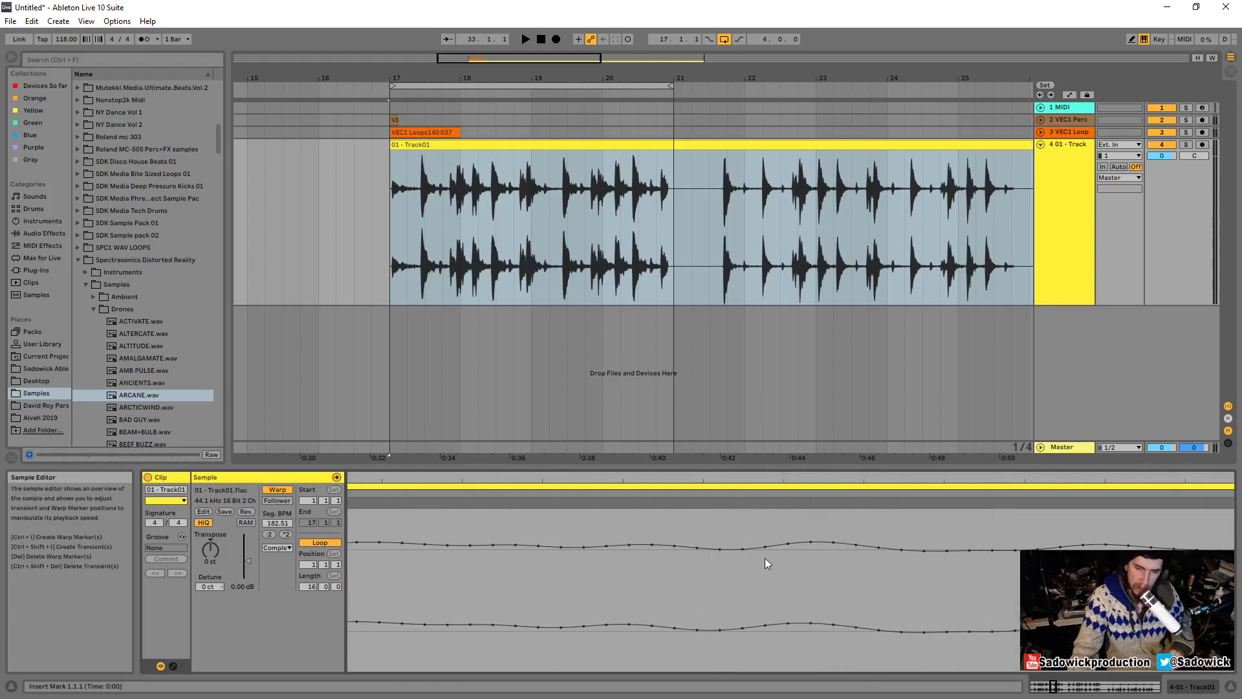
drag(518, 469, 821, 139)
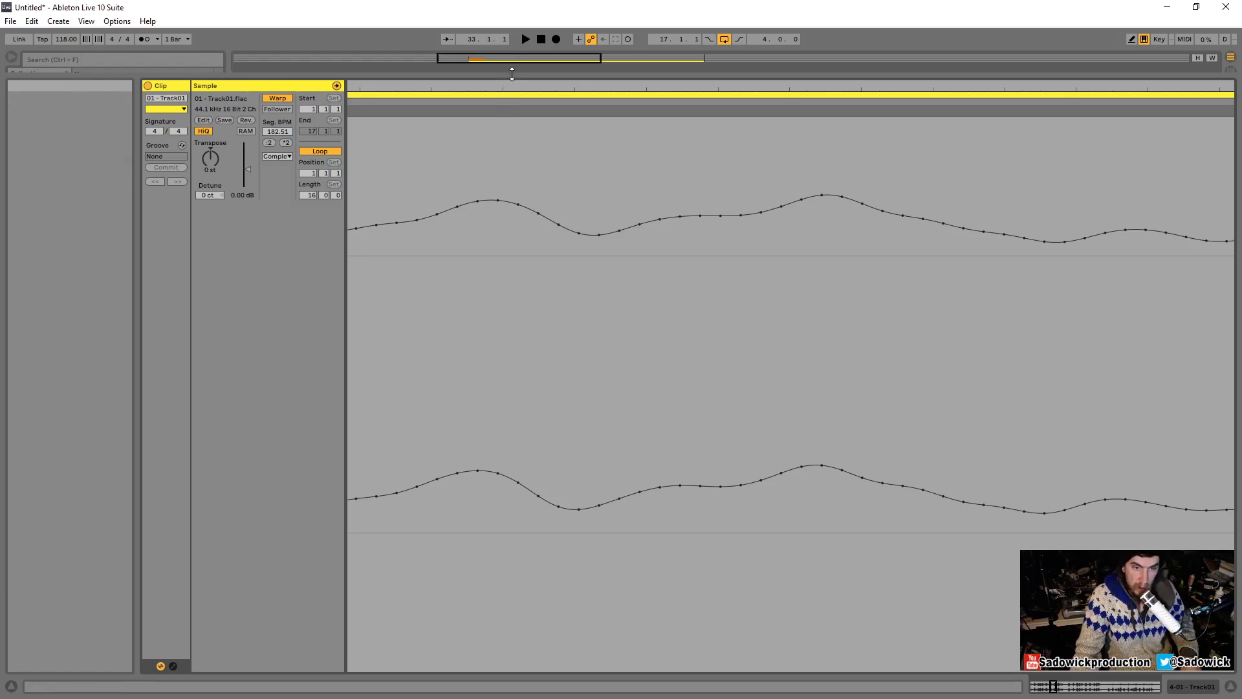
drag(512, 74, 476, 208)
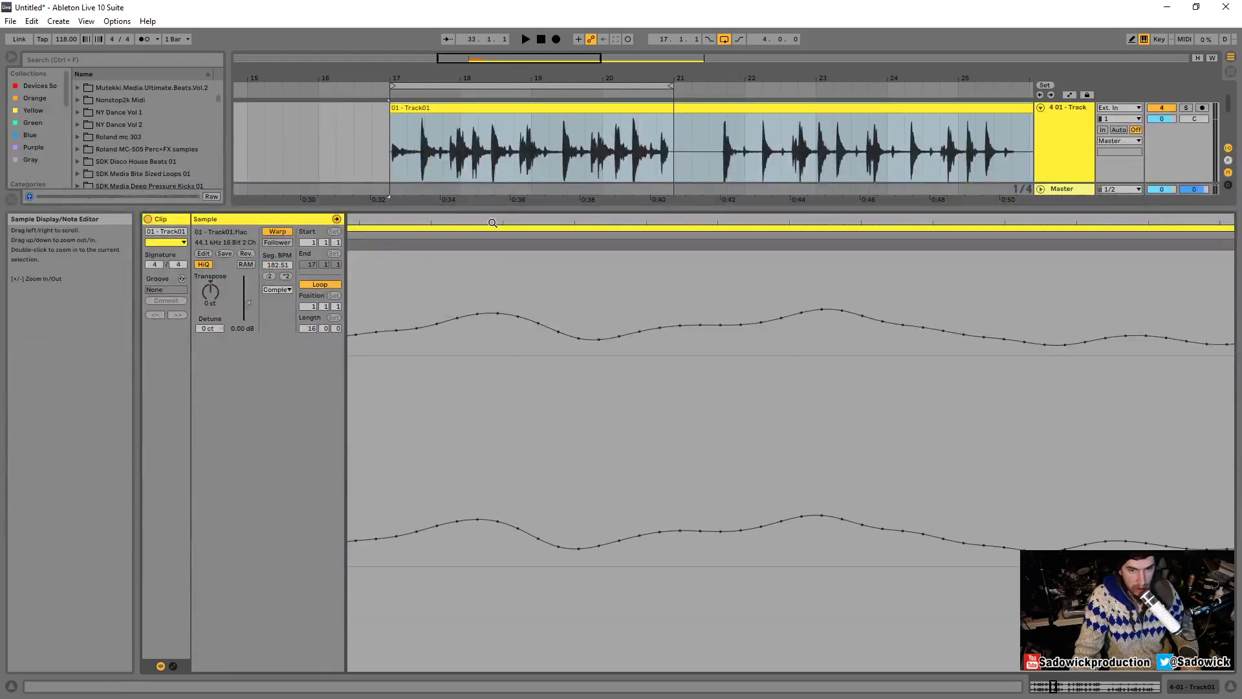
drag(492, 223, 581, 245)
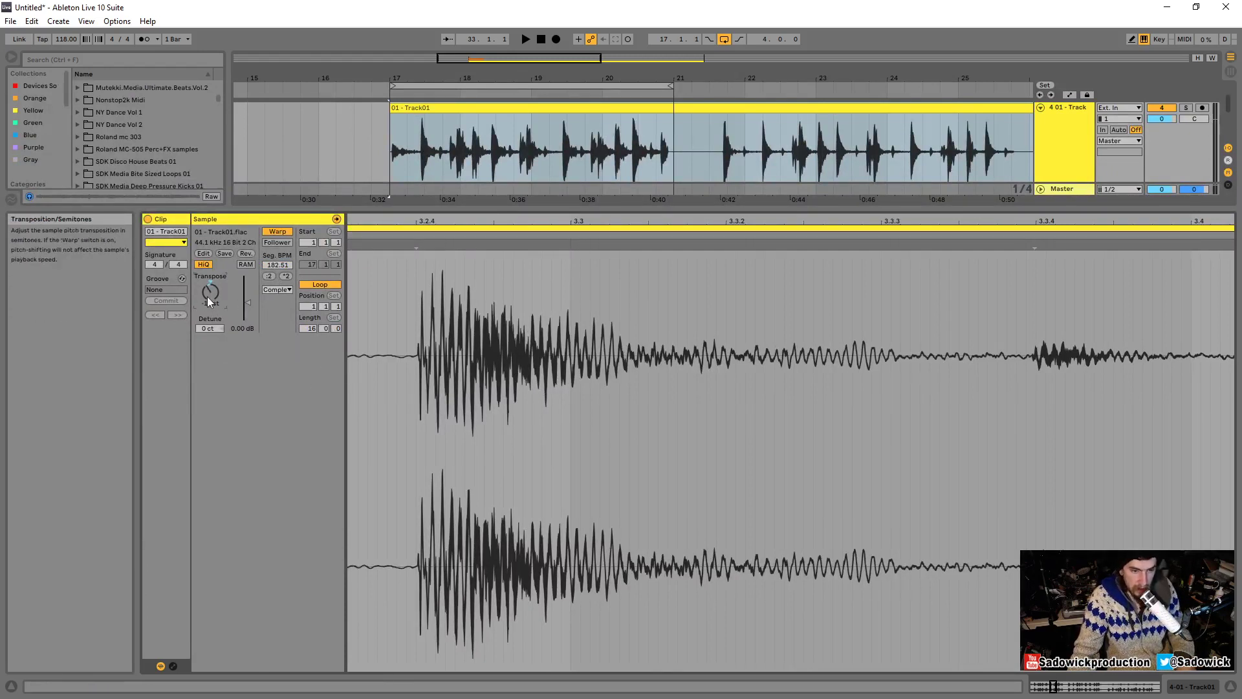
Audition the arrangement, solo the 01 - Track01 track, and turn off warping for its clip.
key(space)
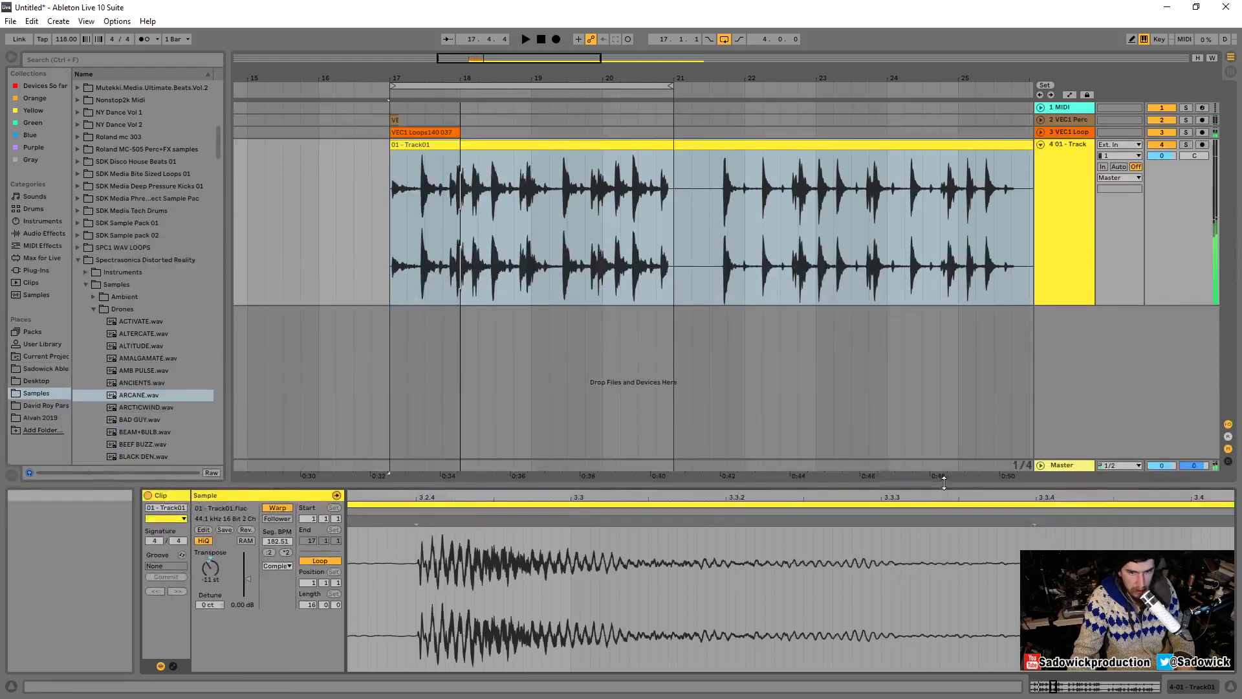
click(1186, 132)
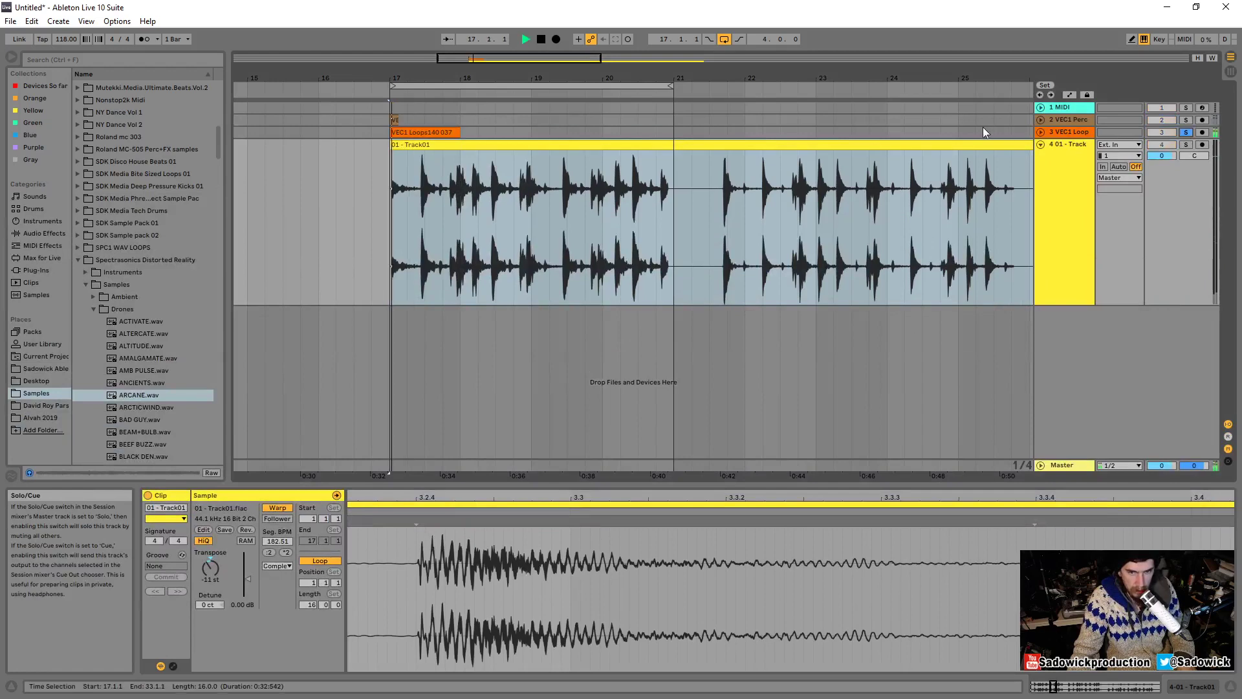
click(1188, 145)
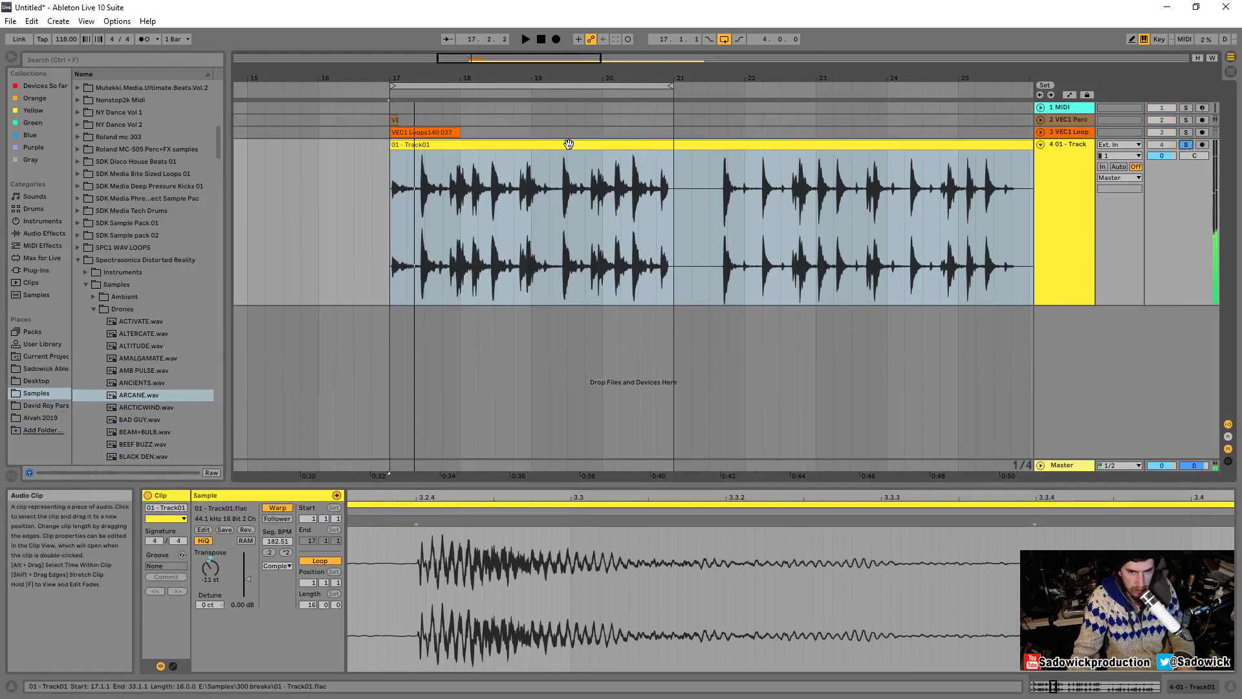
click(569, 144)
click(278, 508)
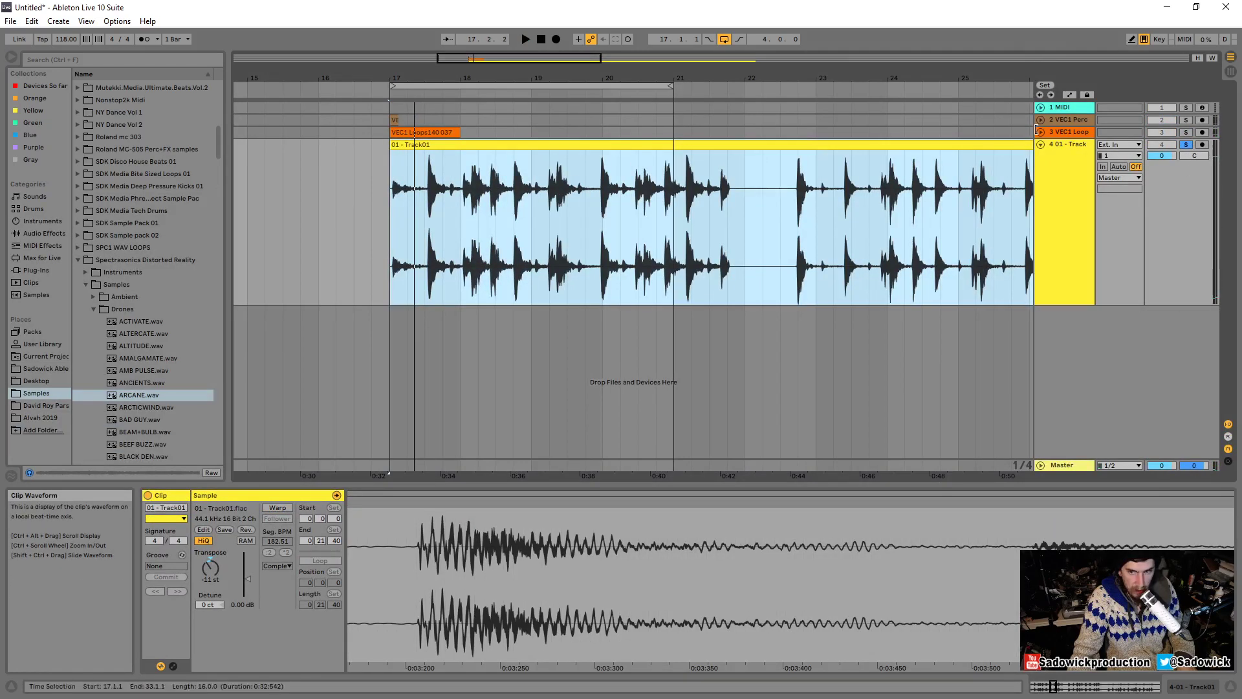
Solo and unfold the VEC1 Loop track, and play it looped over bar 17 only.
click(1181, 137)
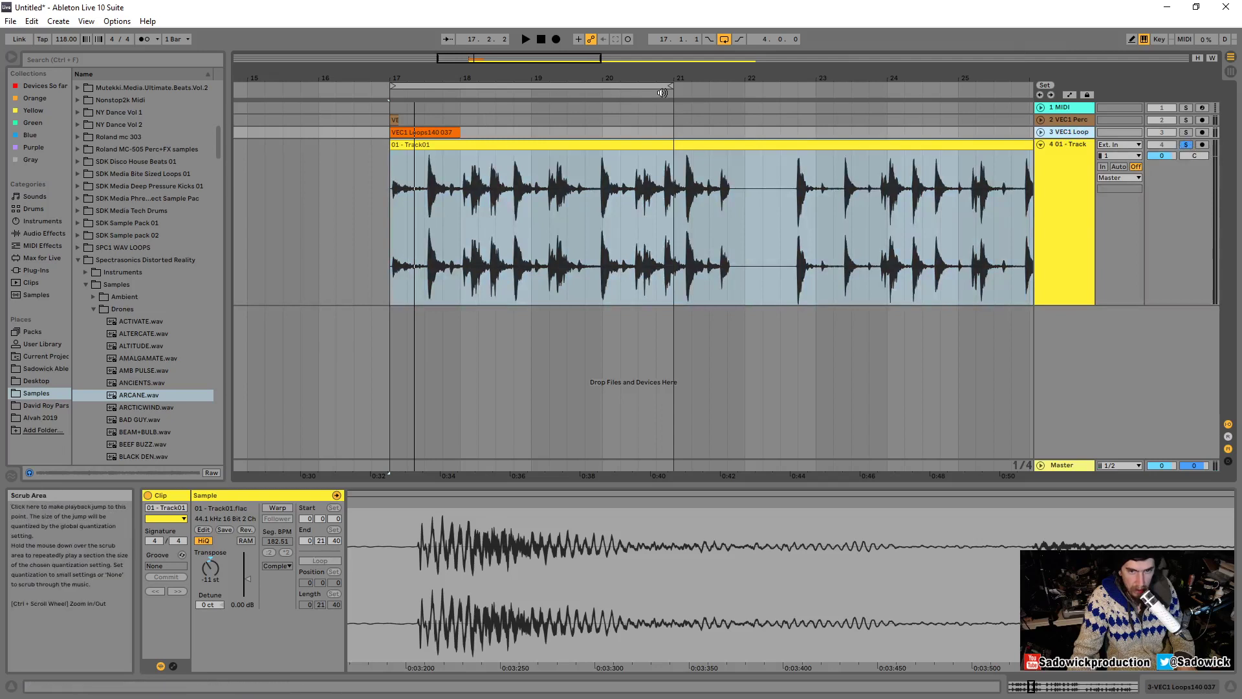
drag(672, 85, 461, 99)
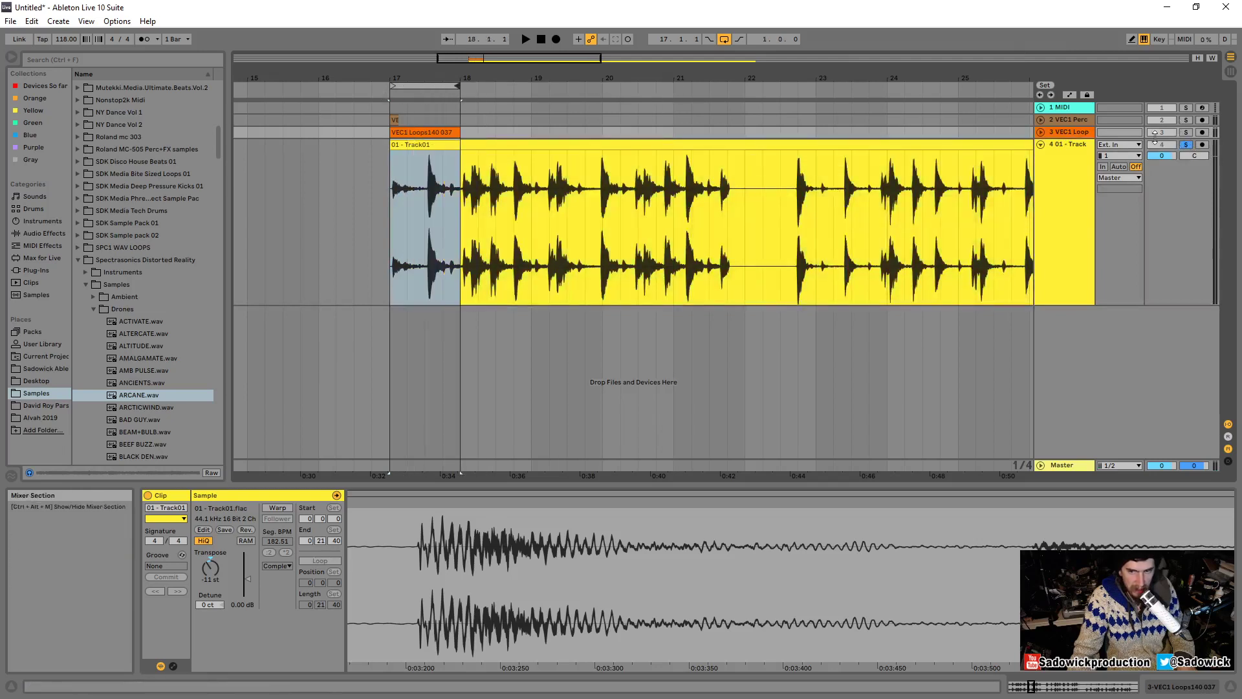
click(433, 132)
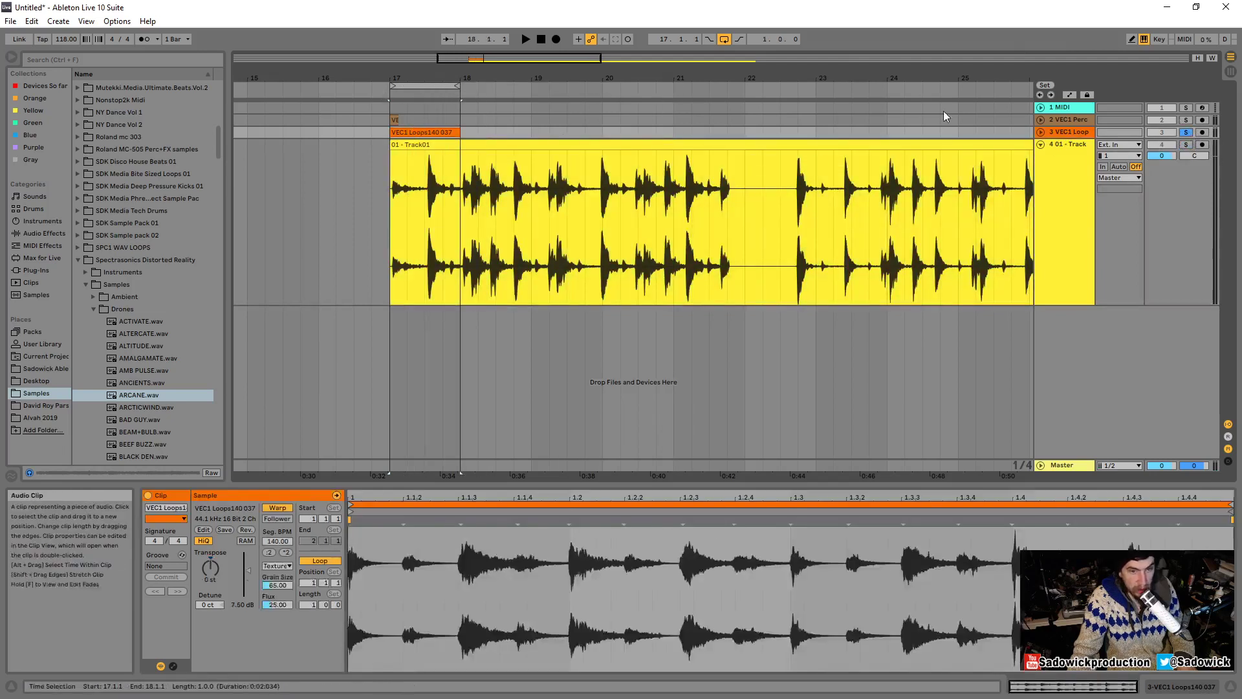
double_click(1075, 133)
key(space)
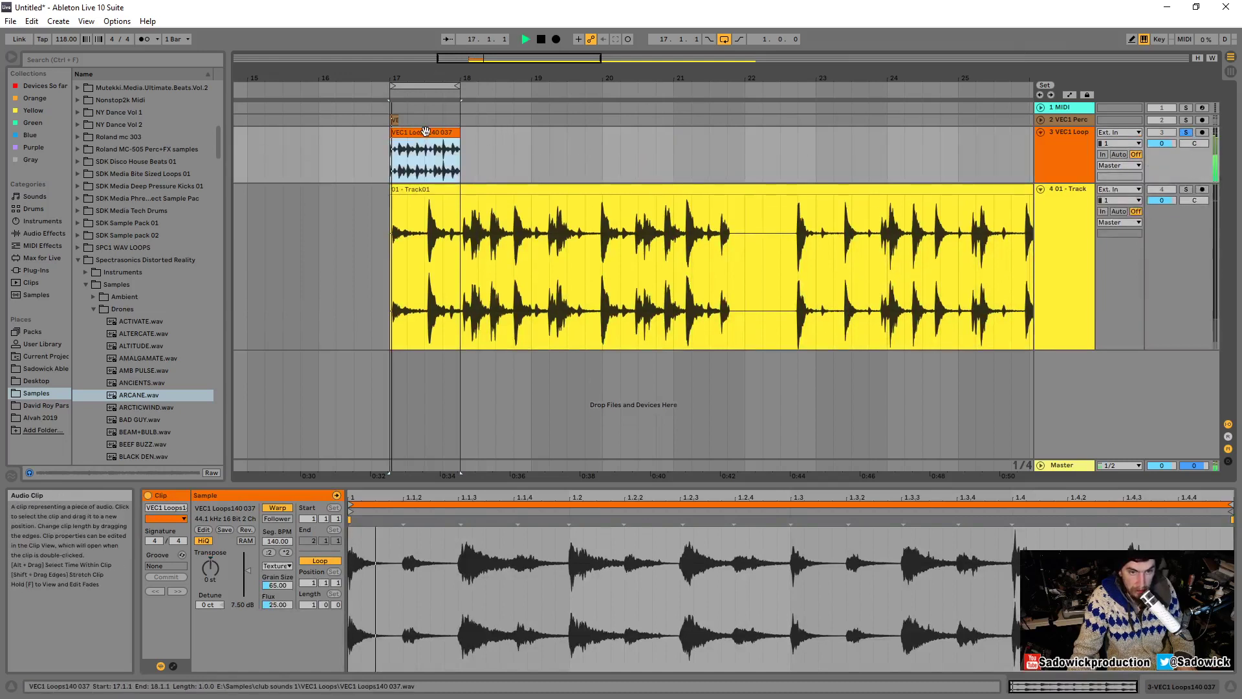
Set the VEC1 Loops140 037 clip's warp mode to Complex and audition it transposed down to about -25 semitones.
click(277, 566)
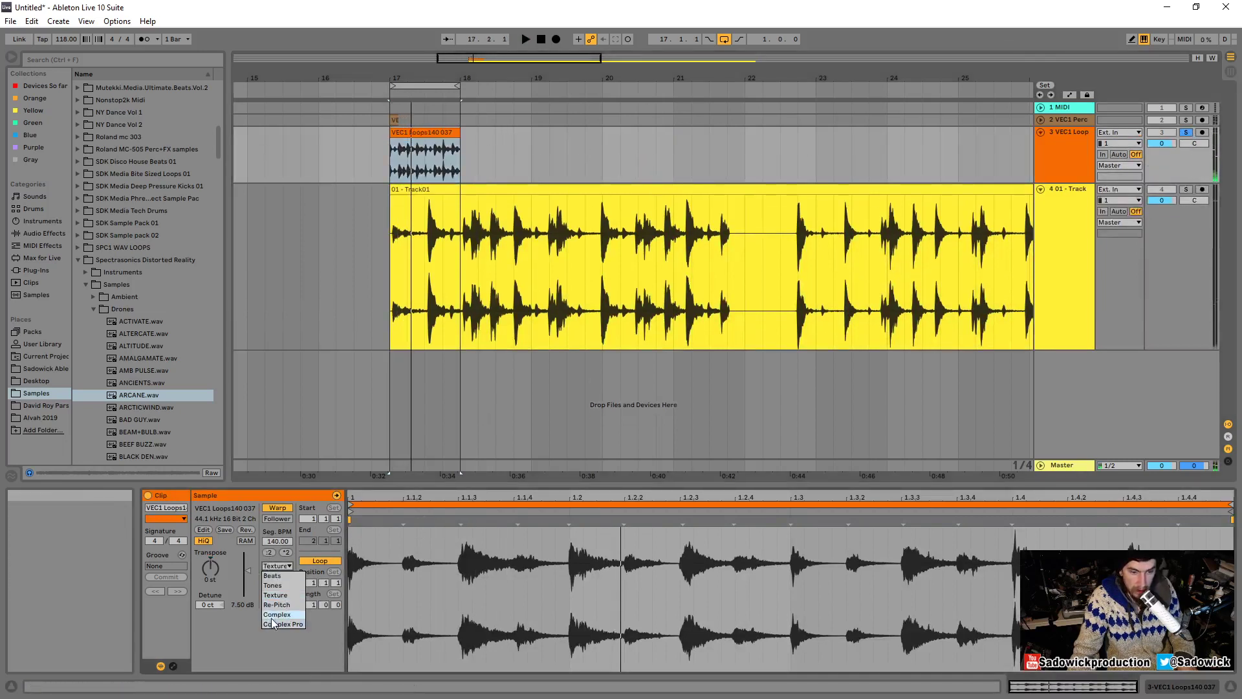
click(277, 618)
drag(210, 569, 211, 616)
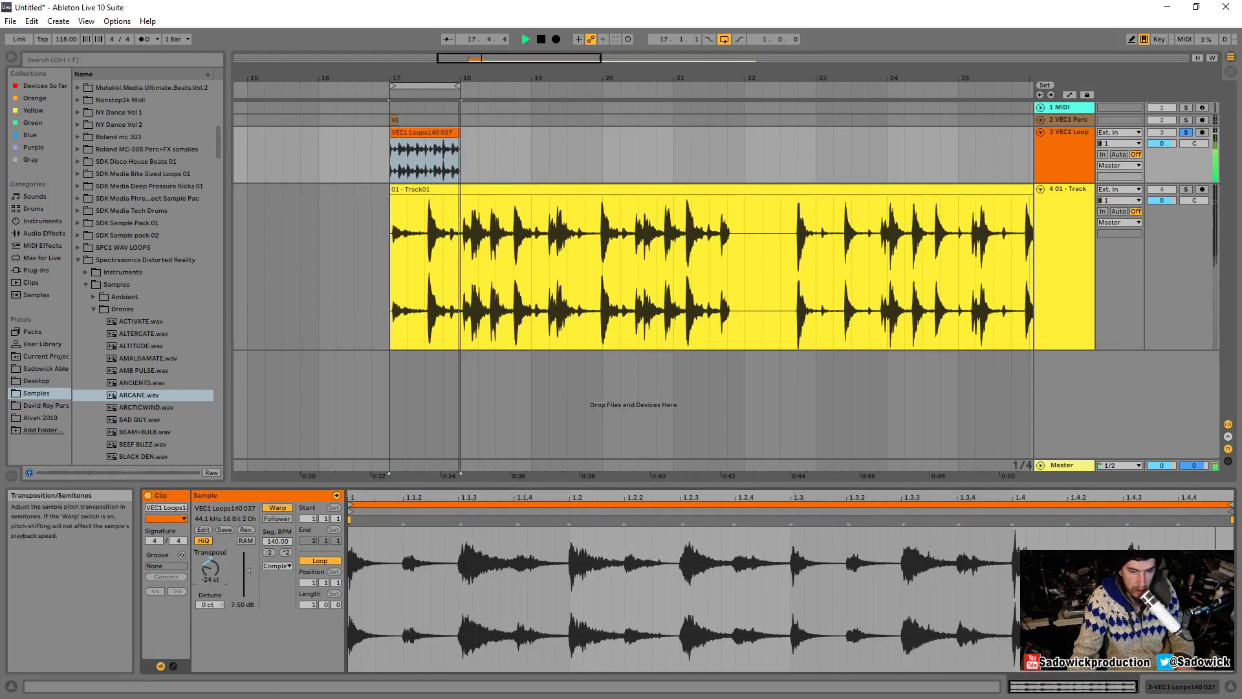
key(space)
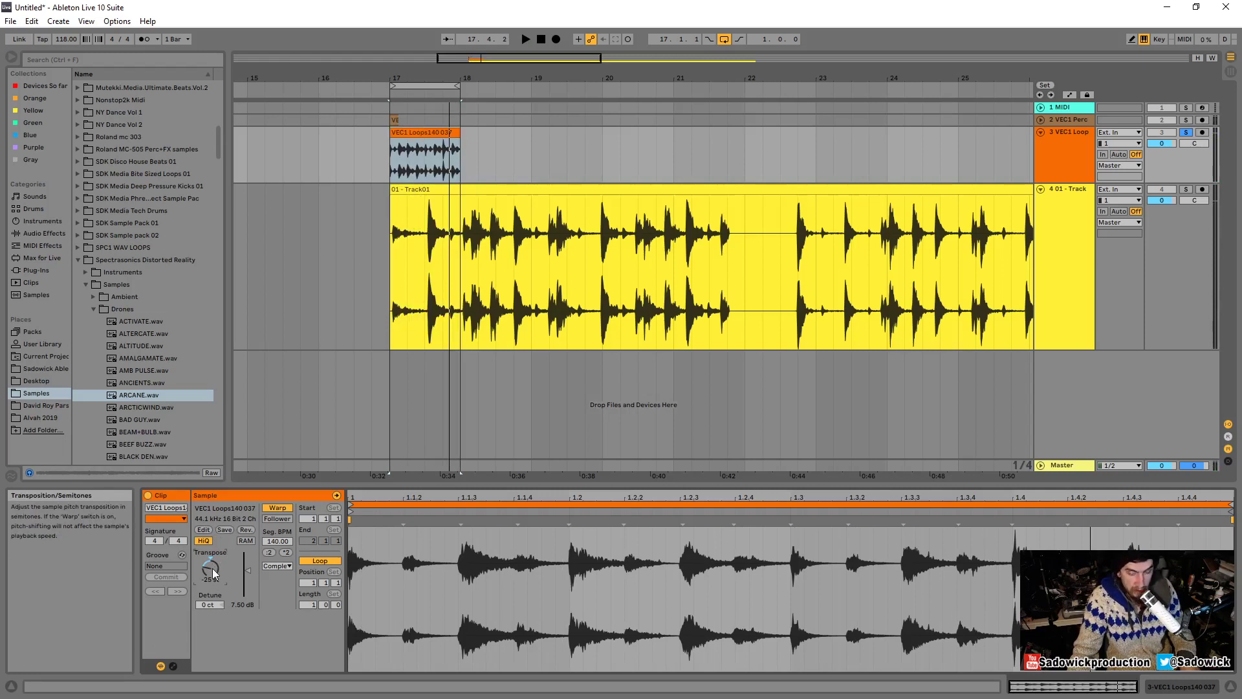
Audition the VEC1 Loops140 037 clip while sweeping its transposition up and down, finishing at 4 semitones.
drag(213, 573, 212, 495)
key(space)
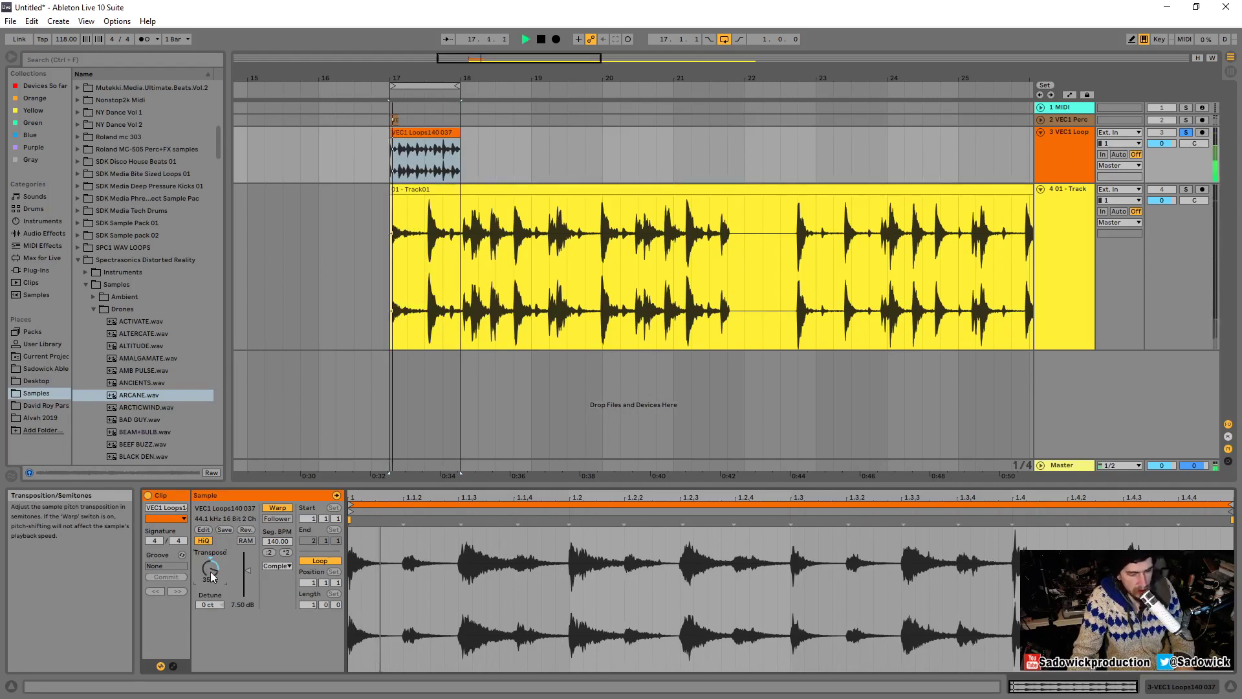
drag(212, 575, 212, 615)
key(space)
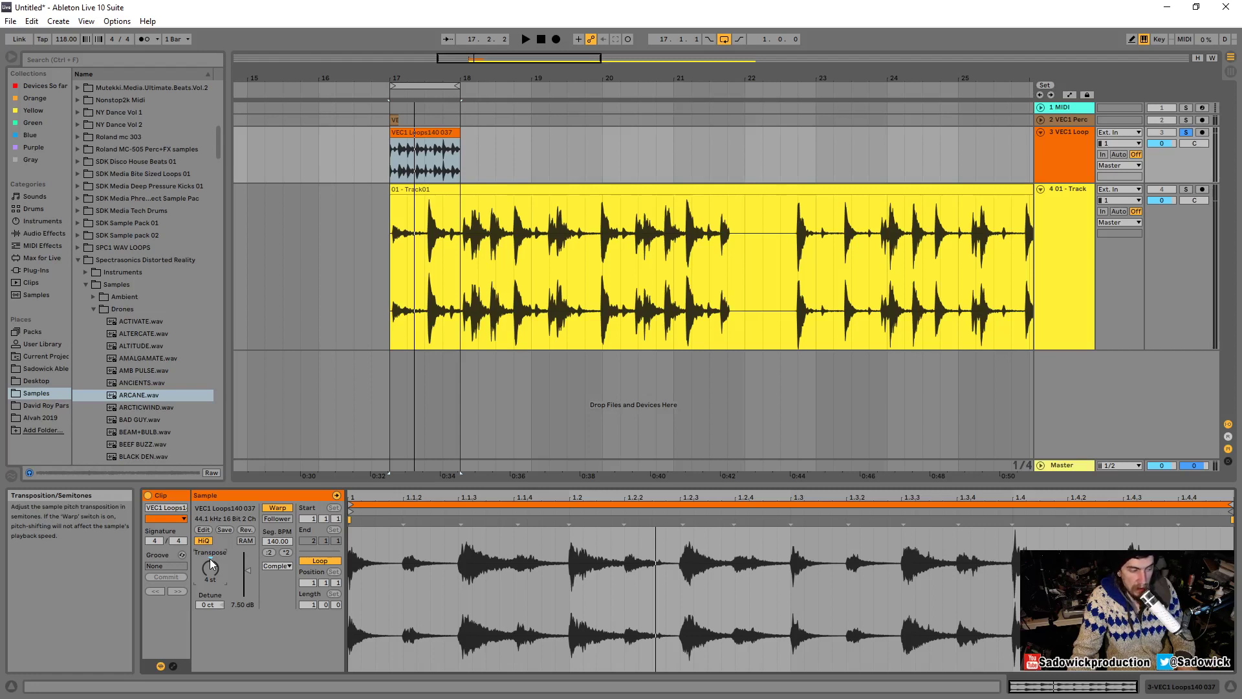
Switch the VEC1 Loops140 037 clip to Complex Pro and audition it at -17 semitones with the envelope at 256.
click(280, 567)
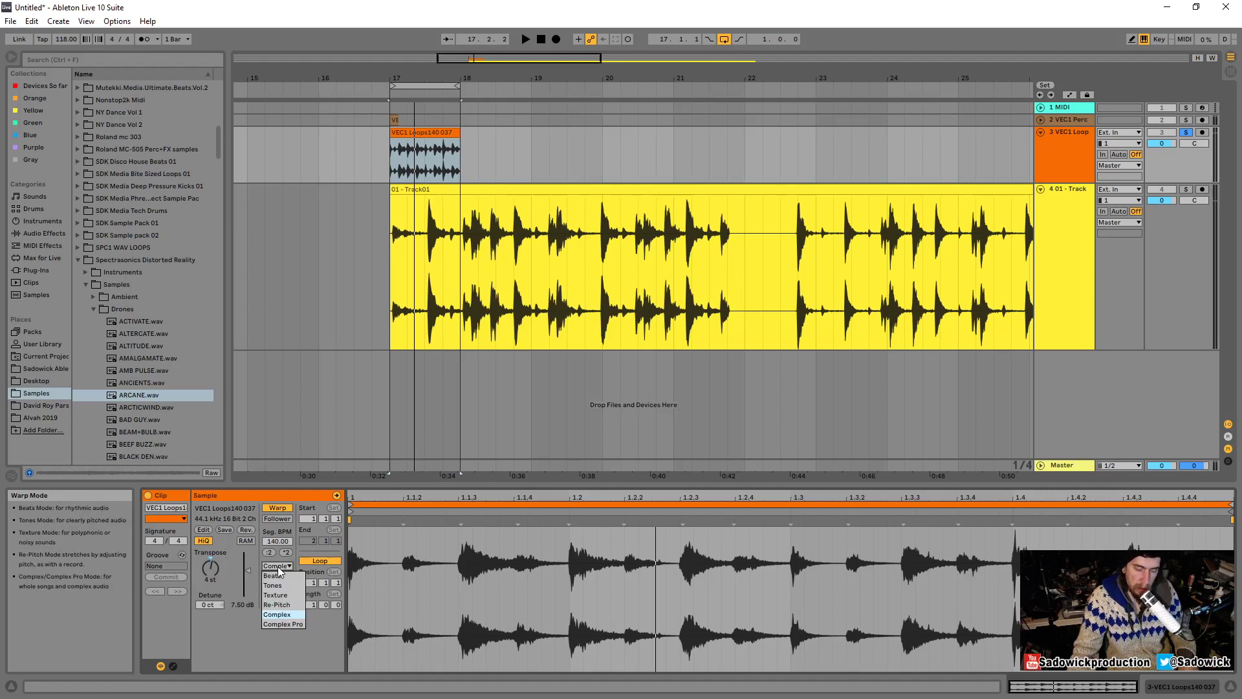
click(290, 625)
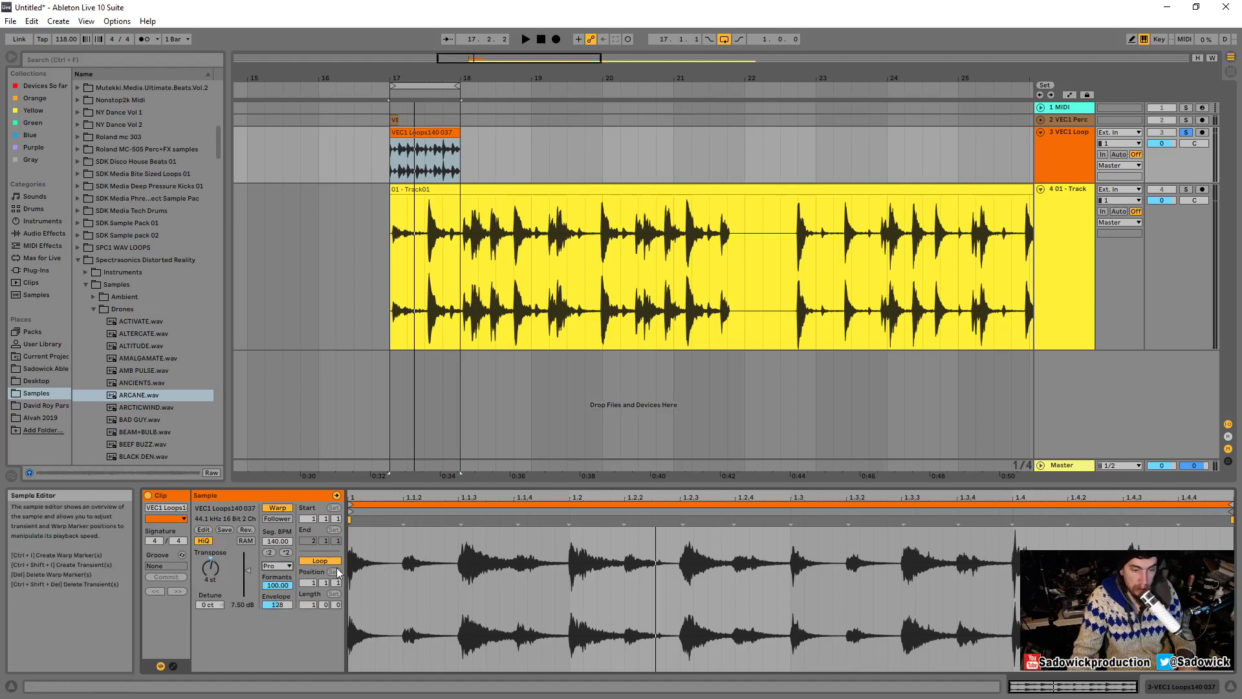
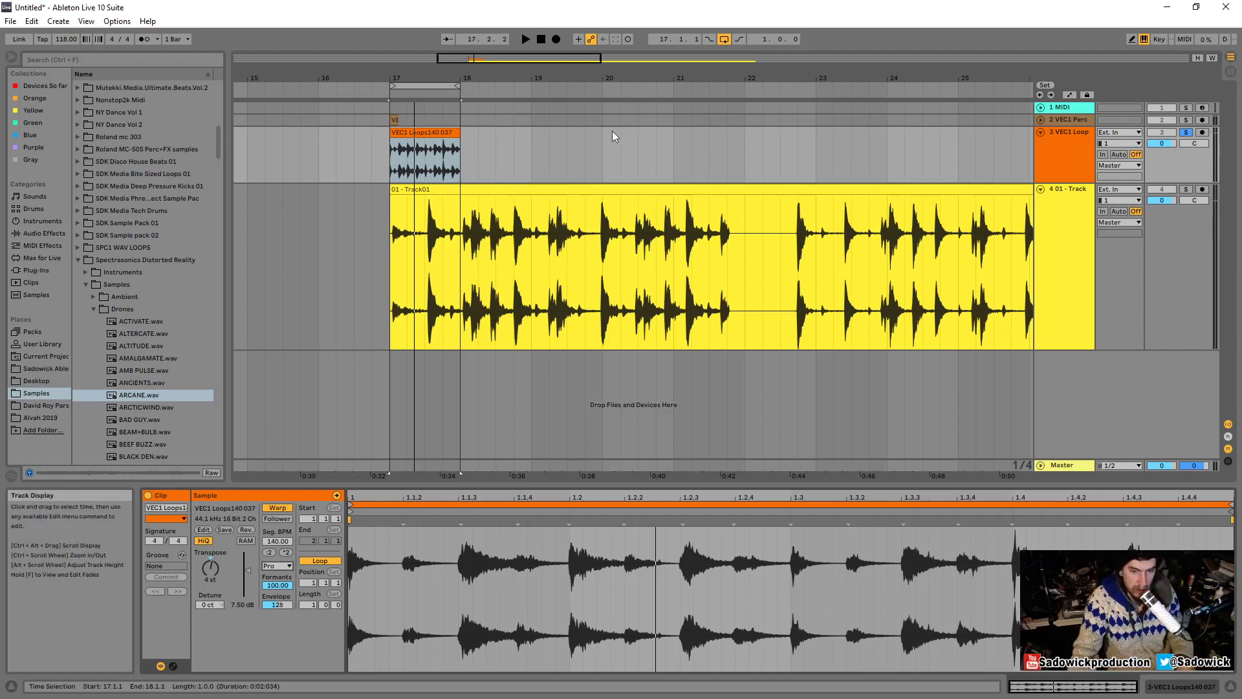
key(space)
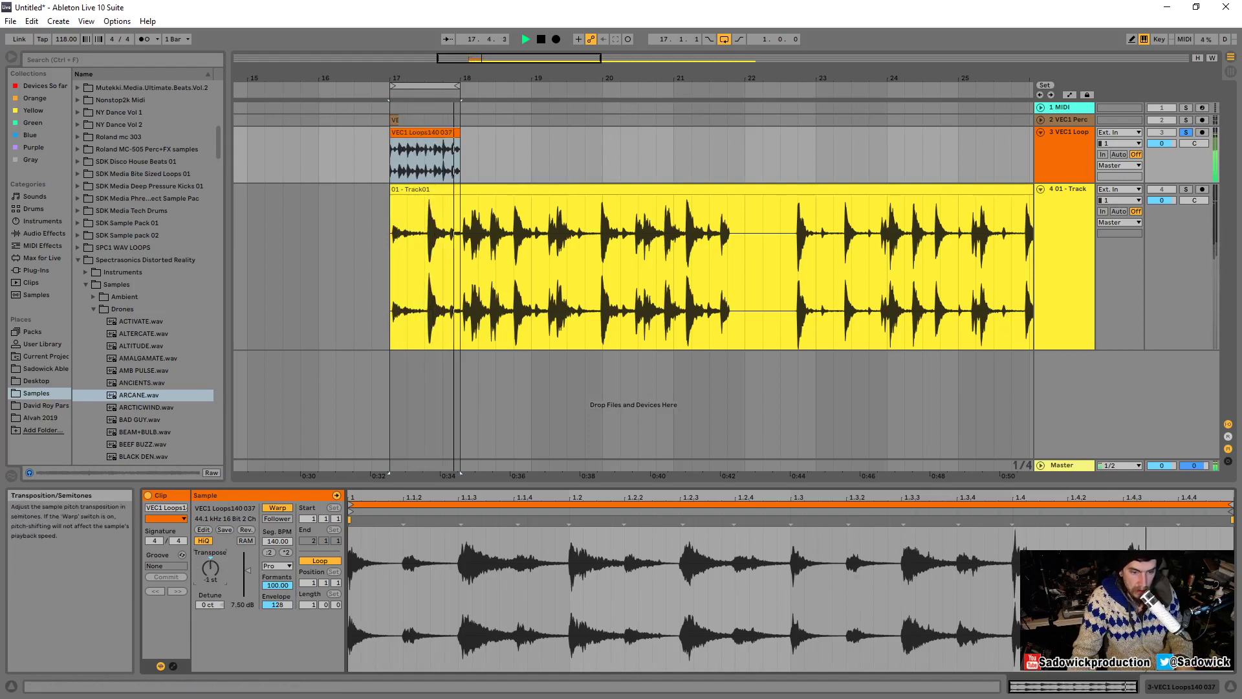
drag(209, 568, 278, 524)
key(space)
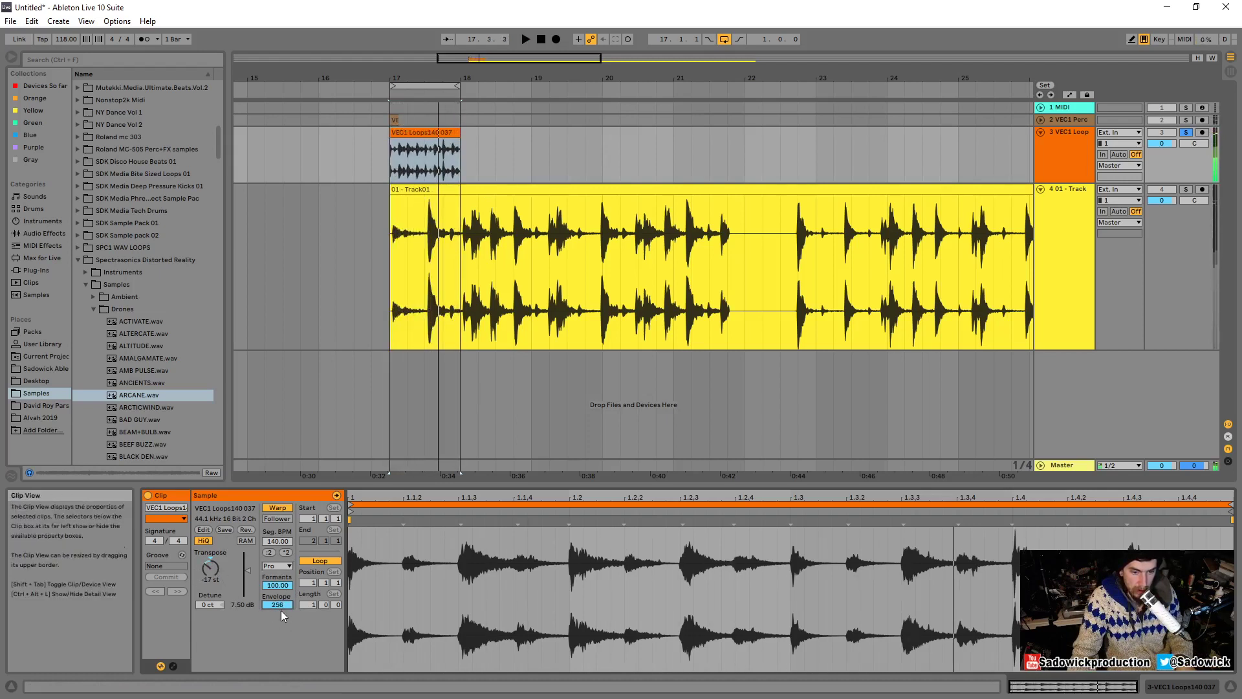
Reset the clip's envelope to 128, audition it with formants at 0, and restore formants to 100.
key(space)
drag(282, 610, 282, 653)
double_click(282, 607)
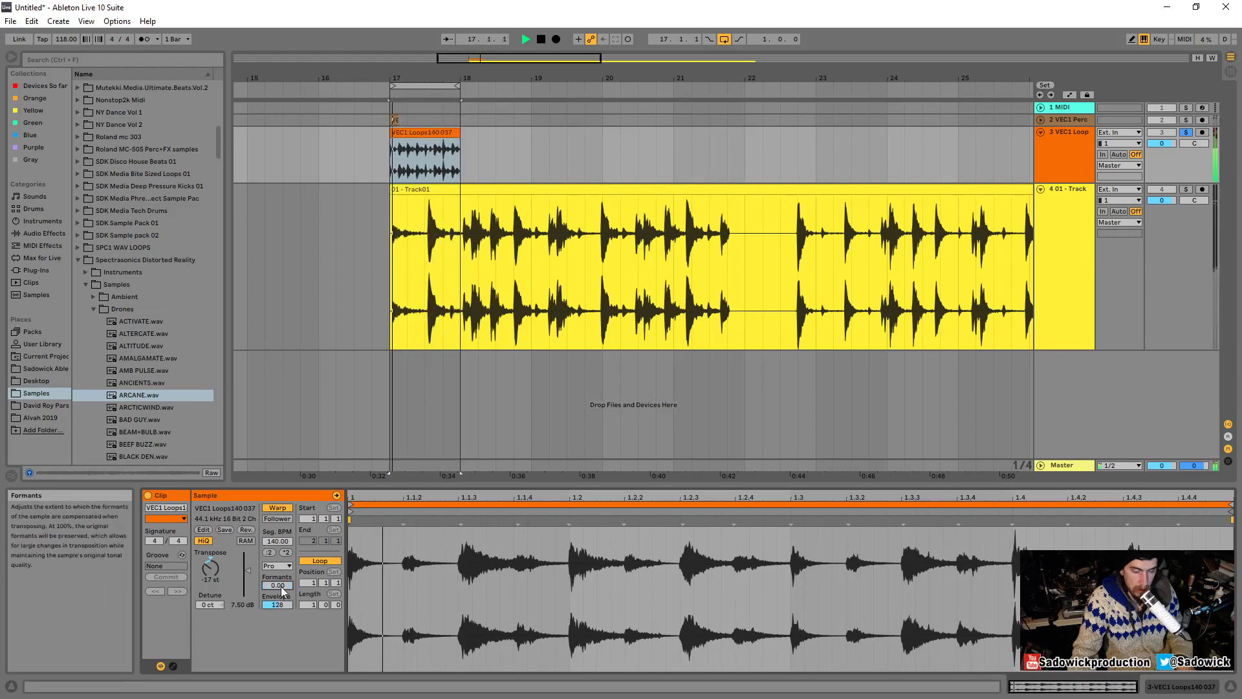
key(space)
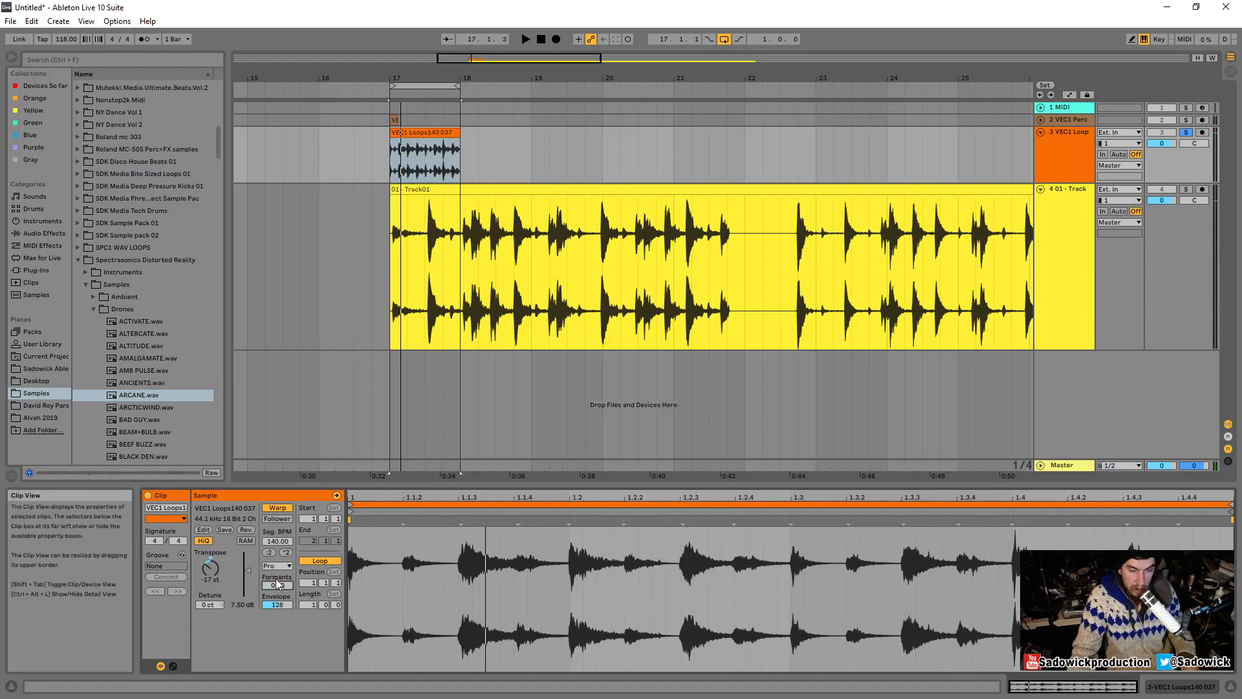
drag(277, 587, 278, 517)
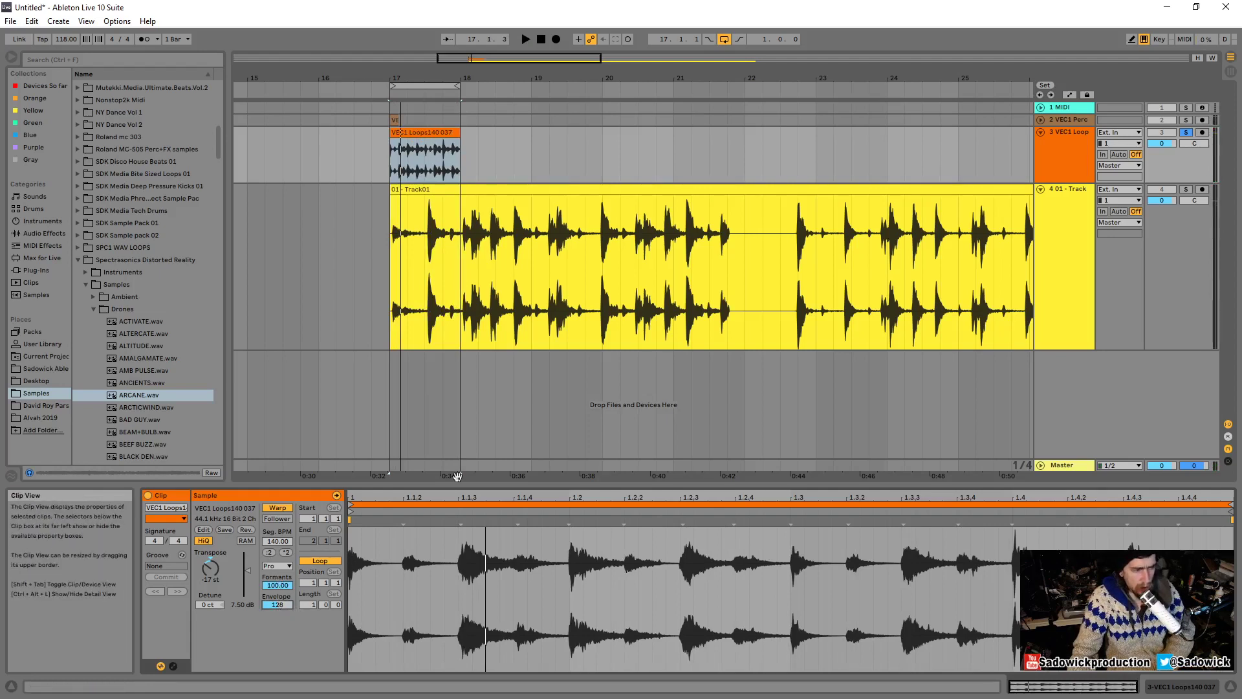
Shrink the clip view, fold and unsolo the VEC1 Loop track, and make the 01 - Track01 track taller.
drag(458, 483, 447, 562)
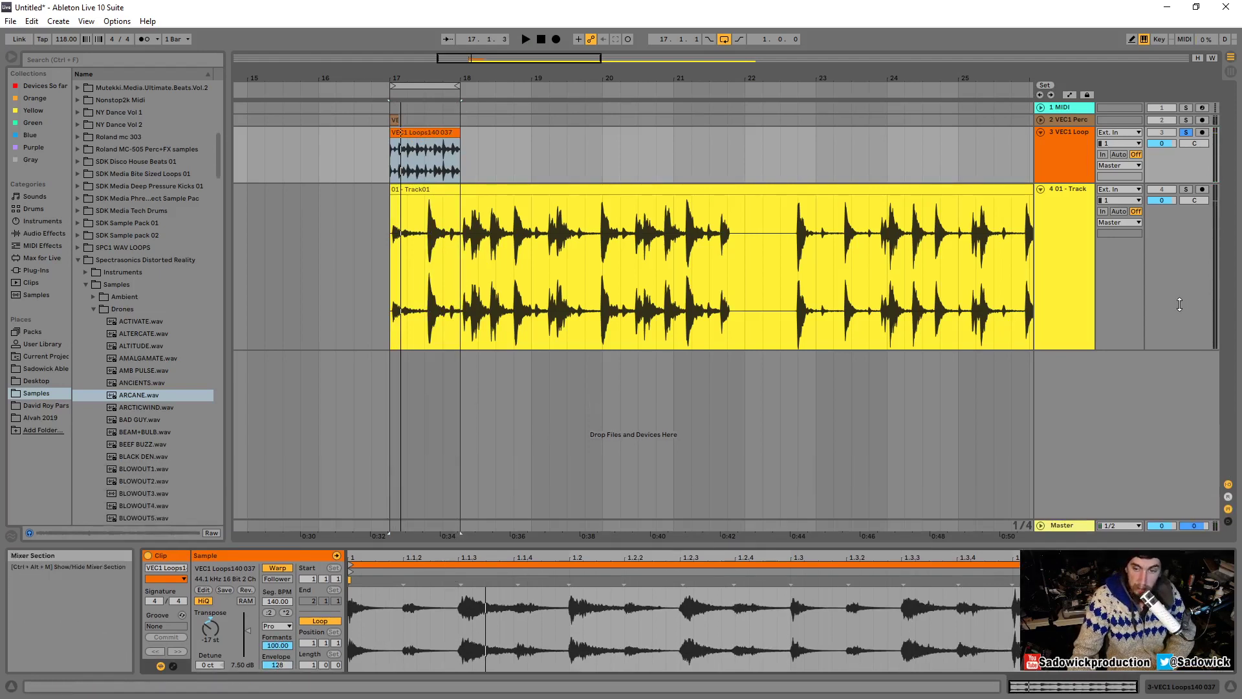
click(1040, 132)
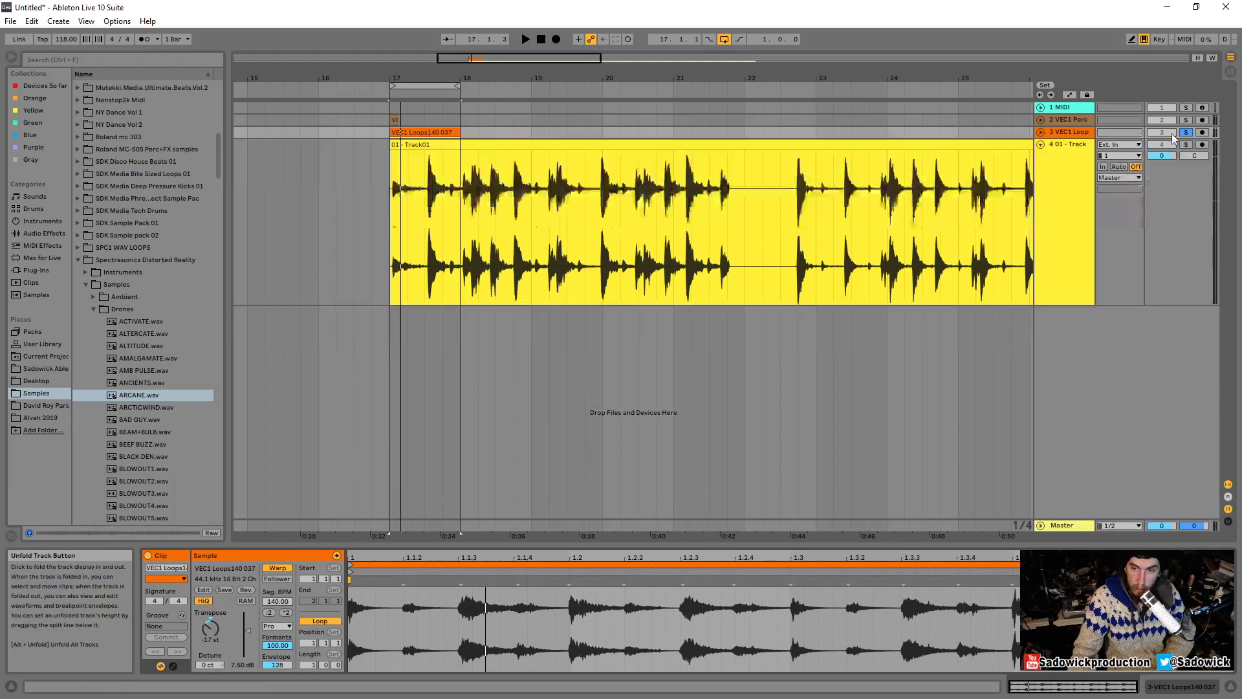
click(1068, 121)
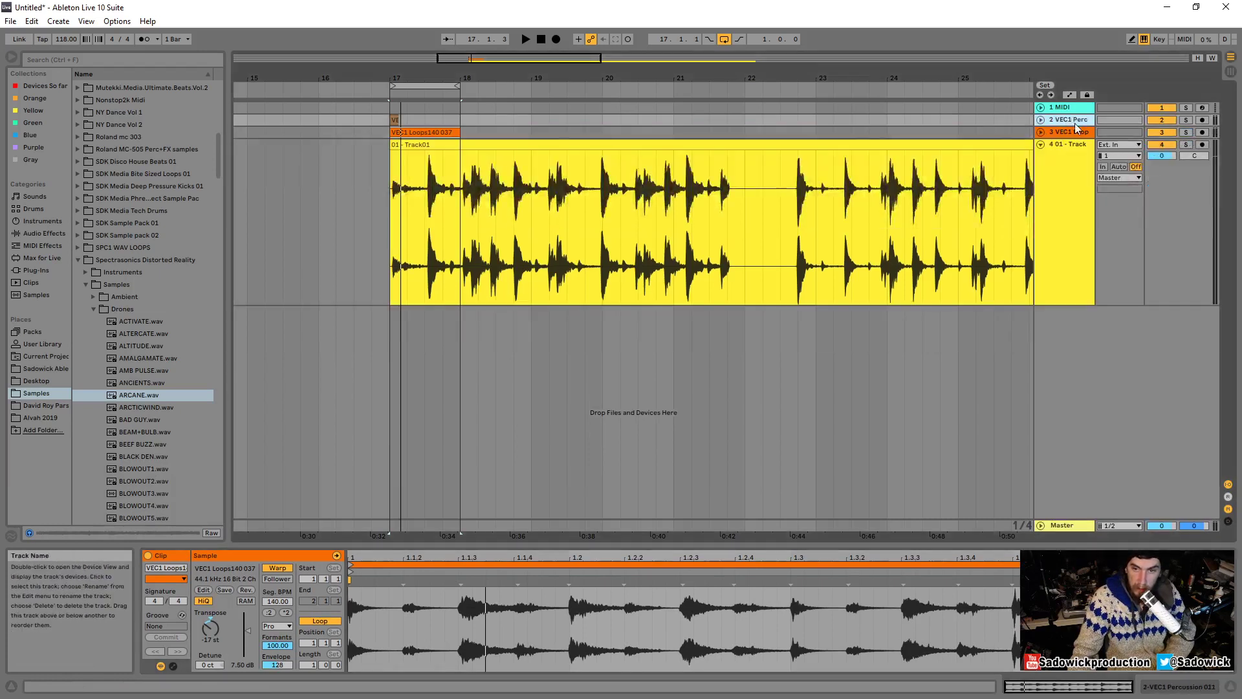
drag(1165, 223, 1159, 256)
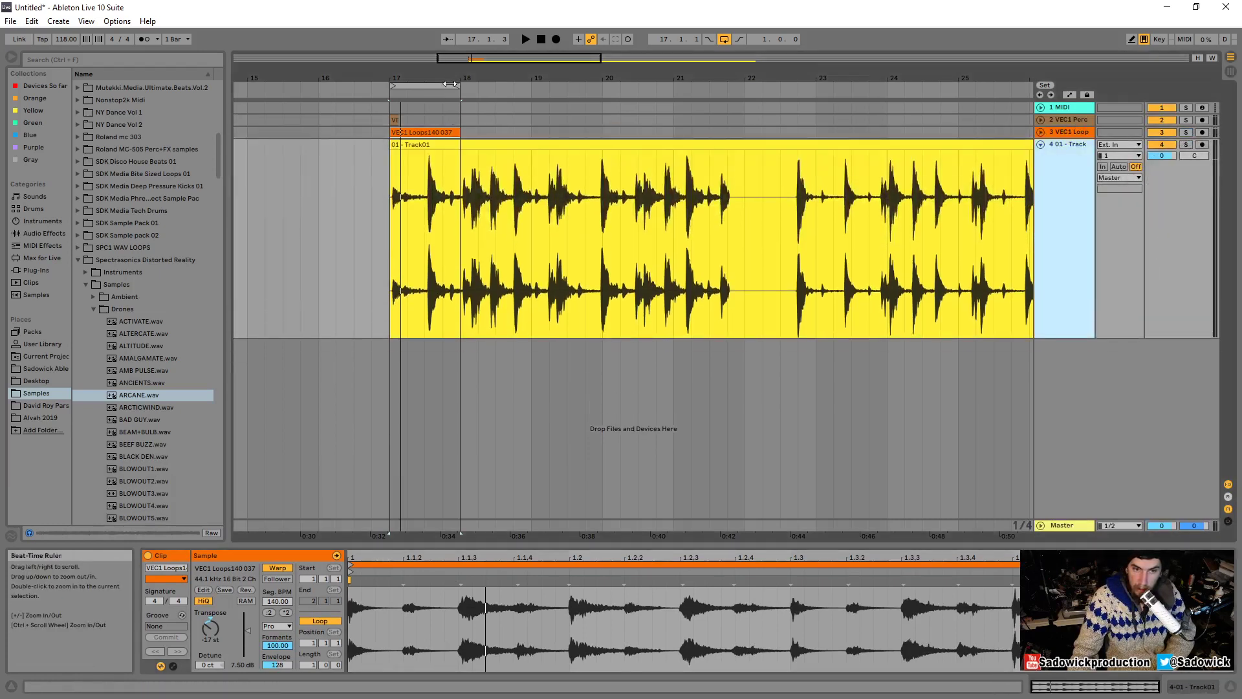
Turn off arrangement looping and mute the MIDI, VEC1 Perc and VEC1 Loop tracks.
right_click(448, 86)
click(463, 92)
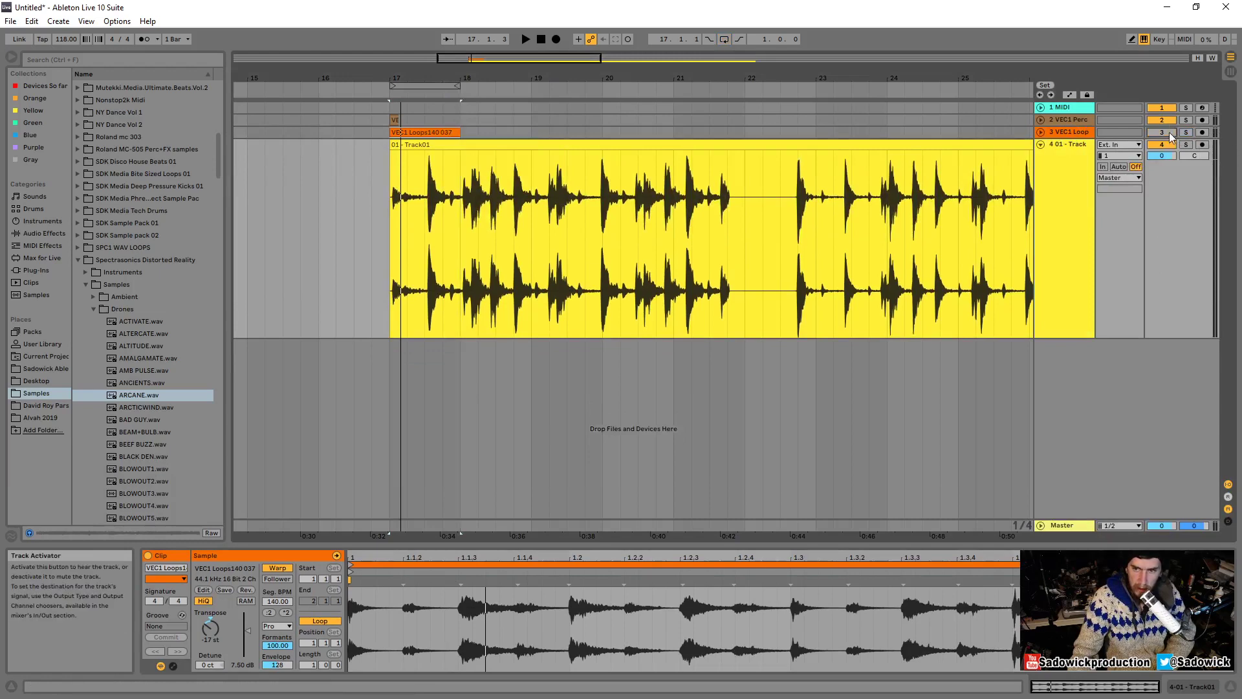
click(562, 145)
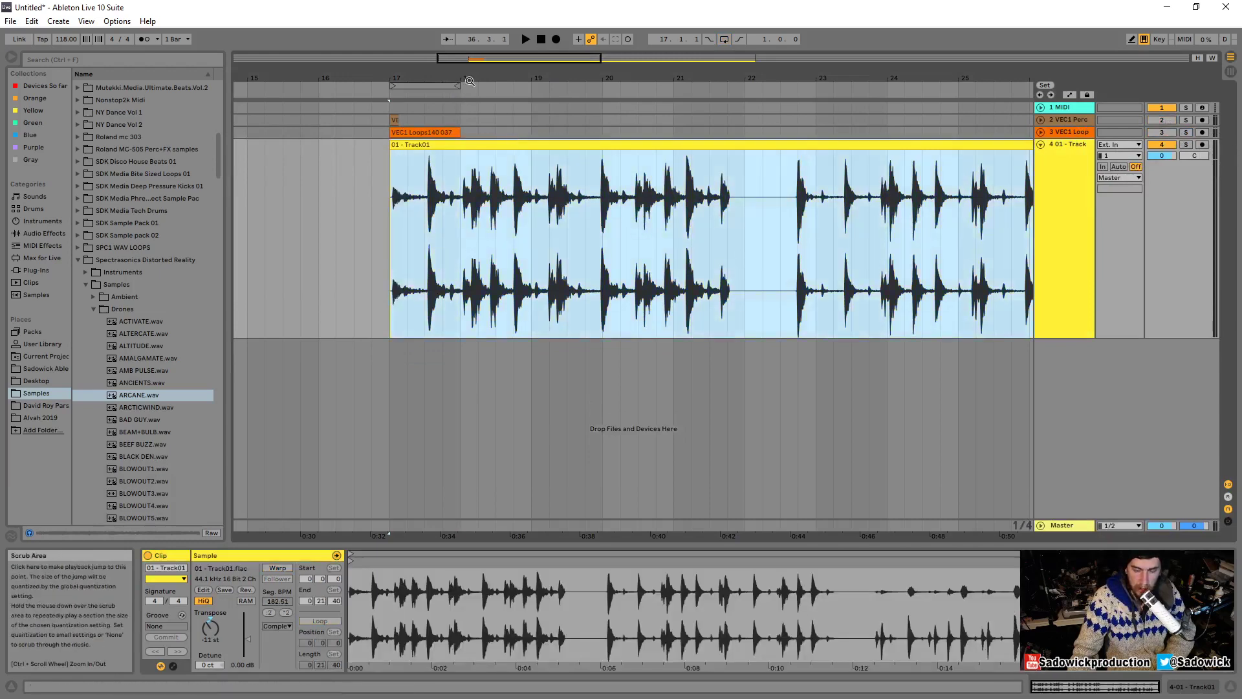
drag(468, 78, 350, 59)
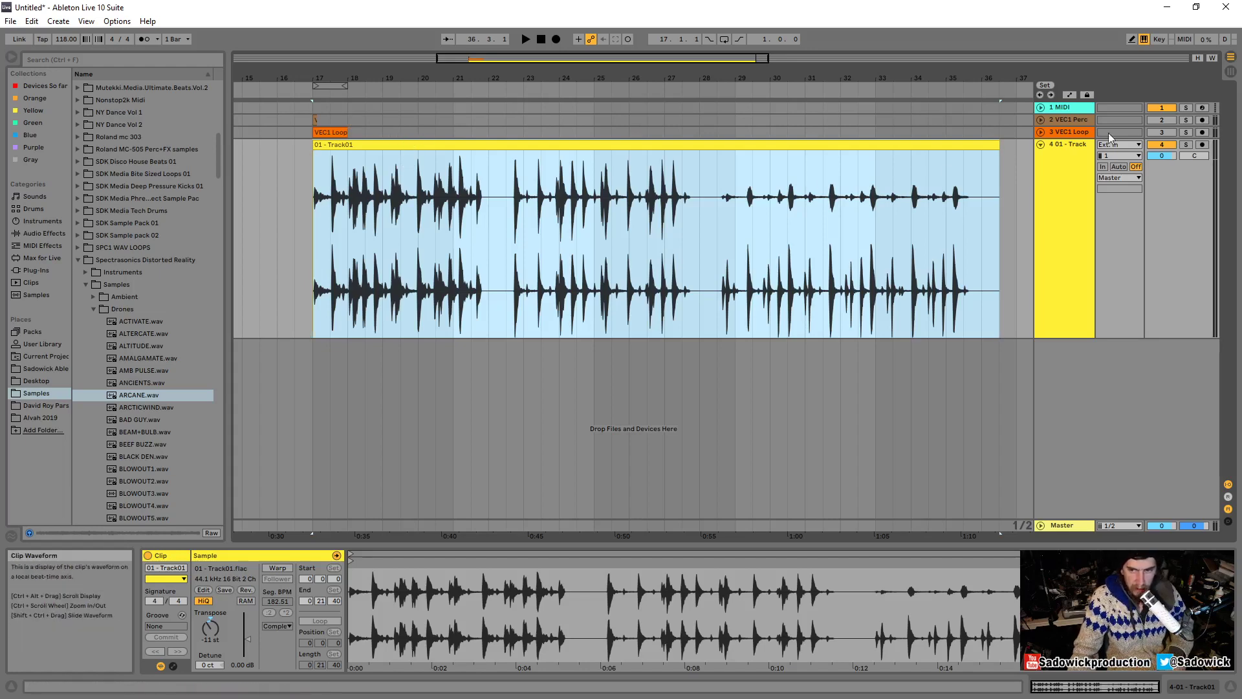
click(1165, 108)
Reset the 01 - Track01 clip's transposition to 0 semitones and audition the unwarped clip before and after.
click(432, 144)
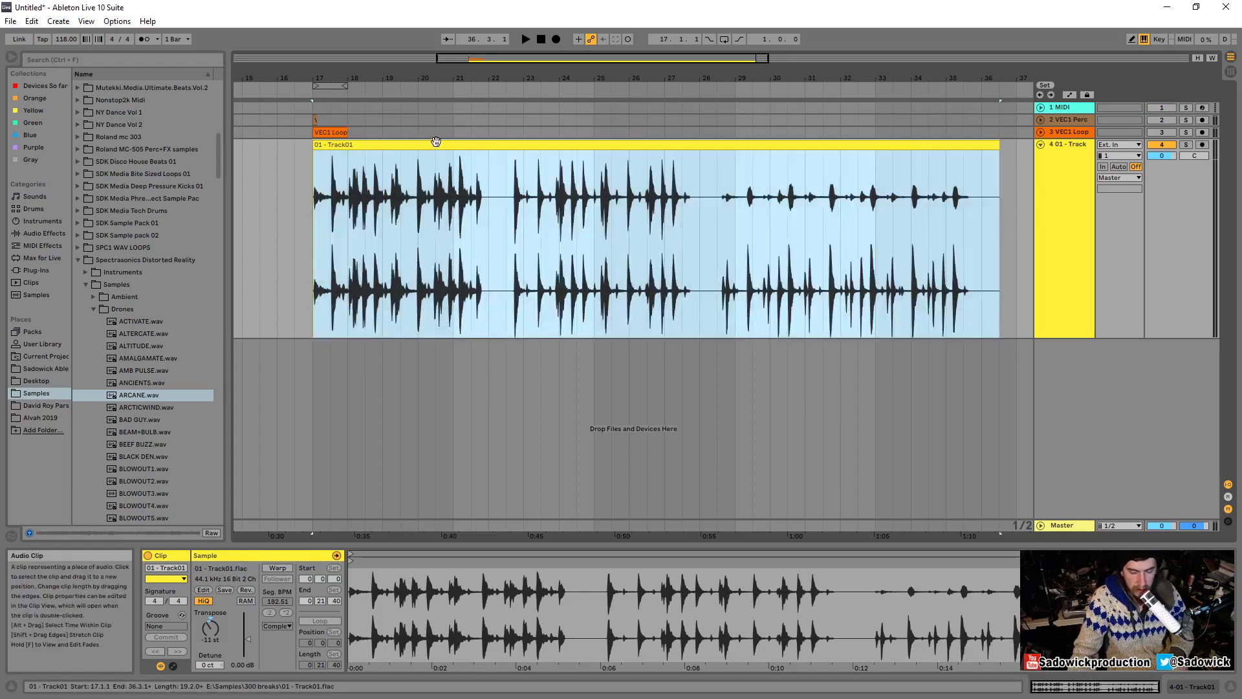
key(space)
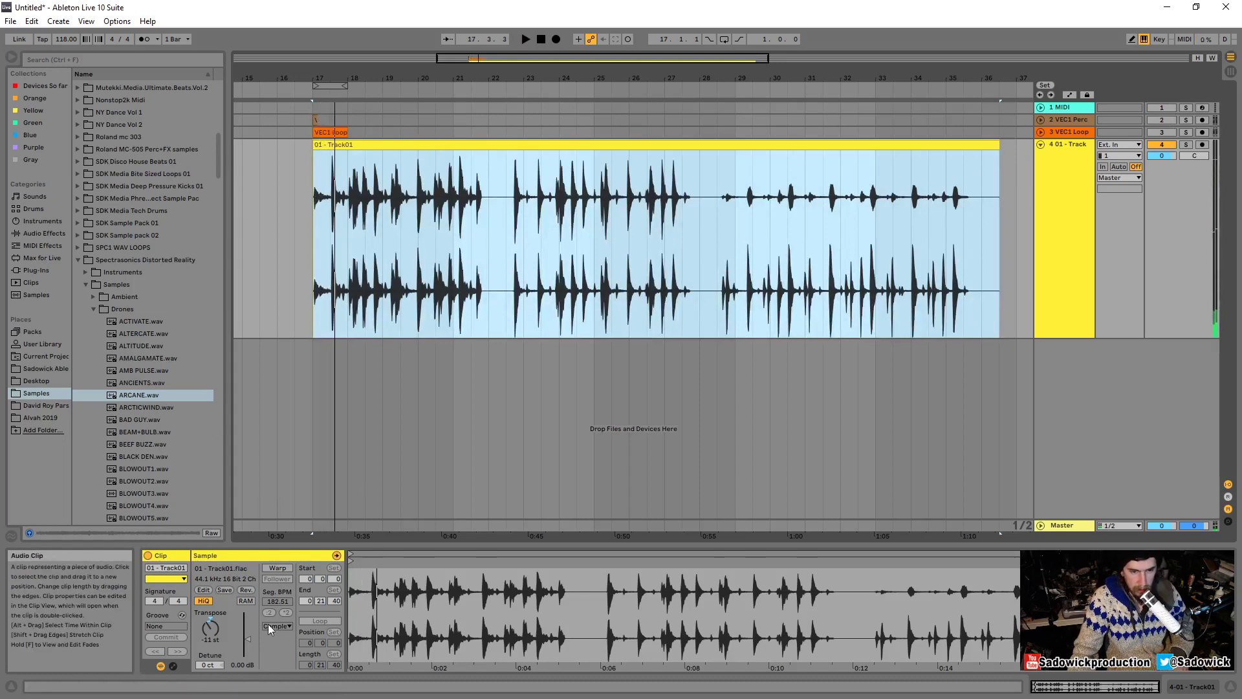
double_click(211, 628)
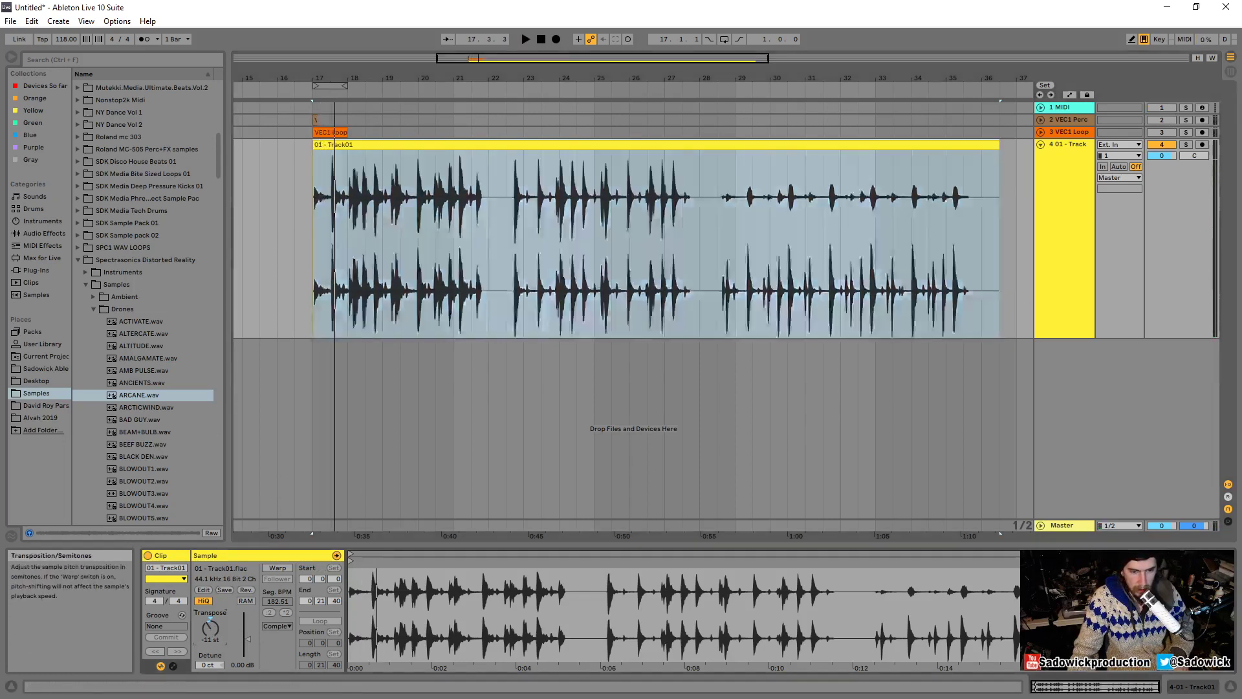
key(space)
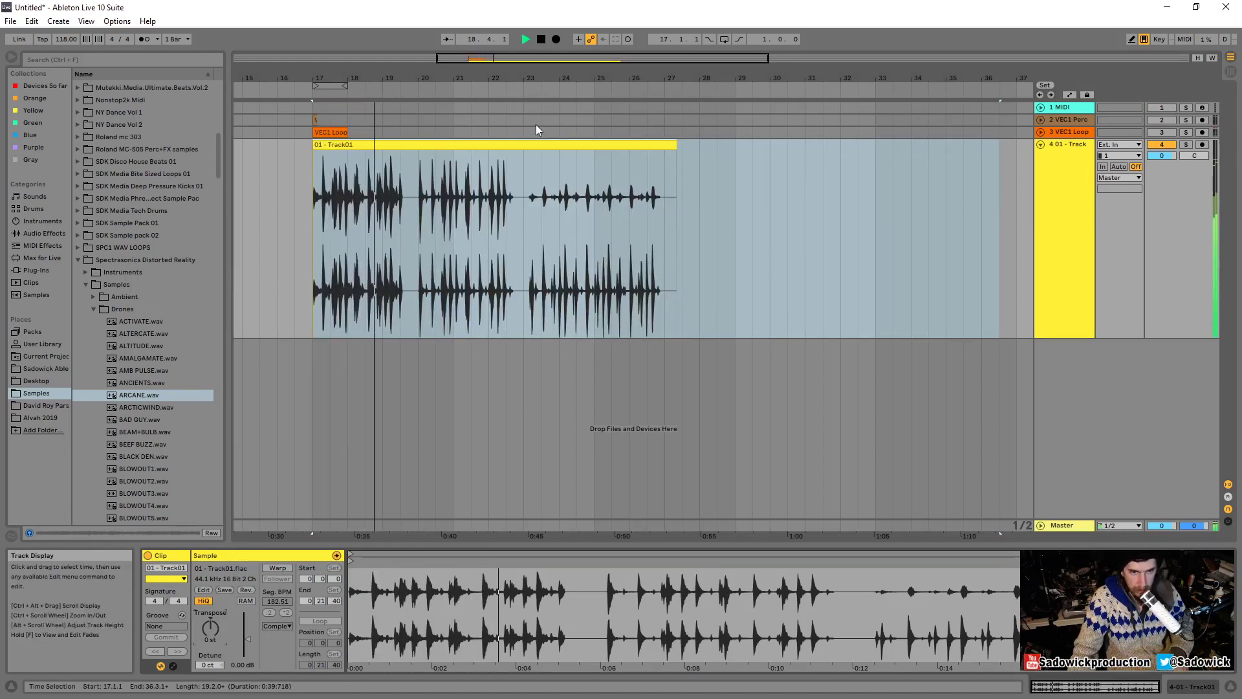
key(space)
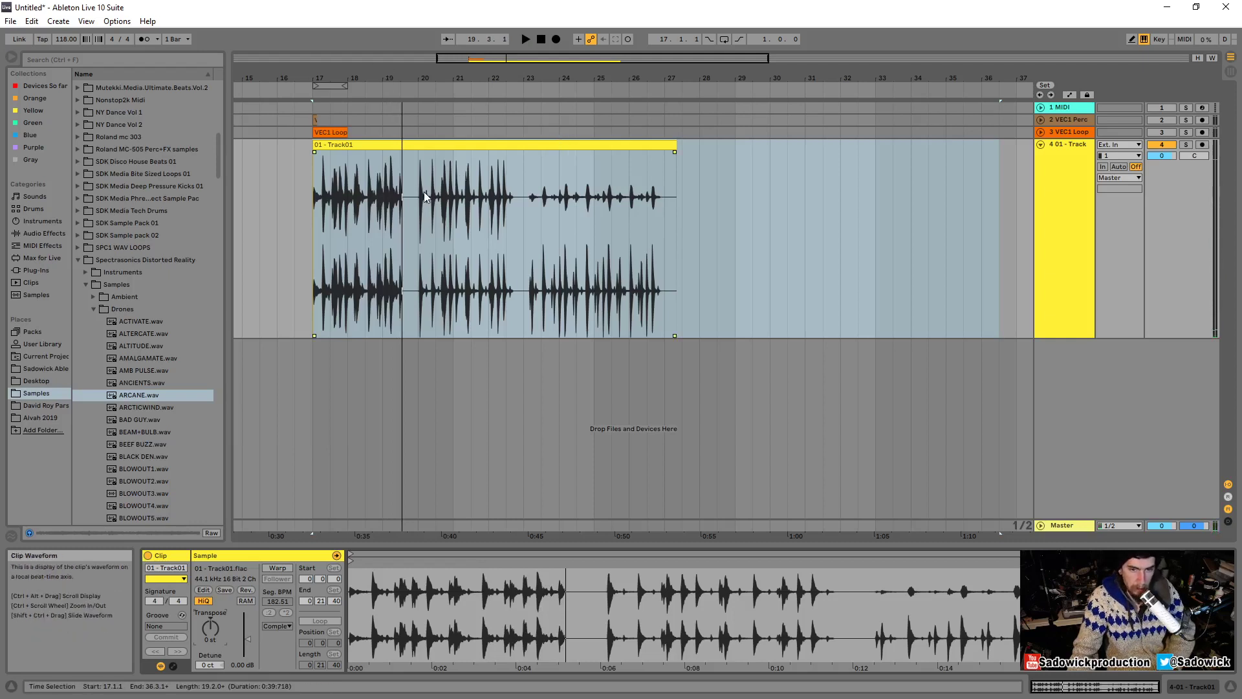
Select the 01 - Track01 section from bar 20 to bar 23, and then the range from 17.1.3 to 18.4.3.
drag(425, 196, 526, 210)
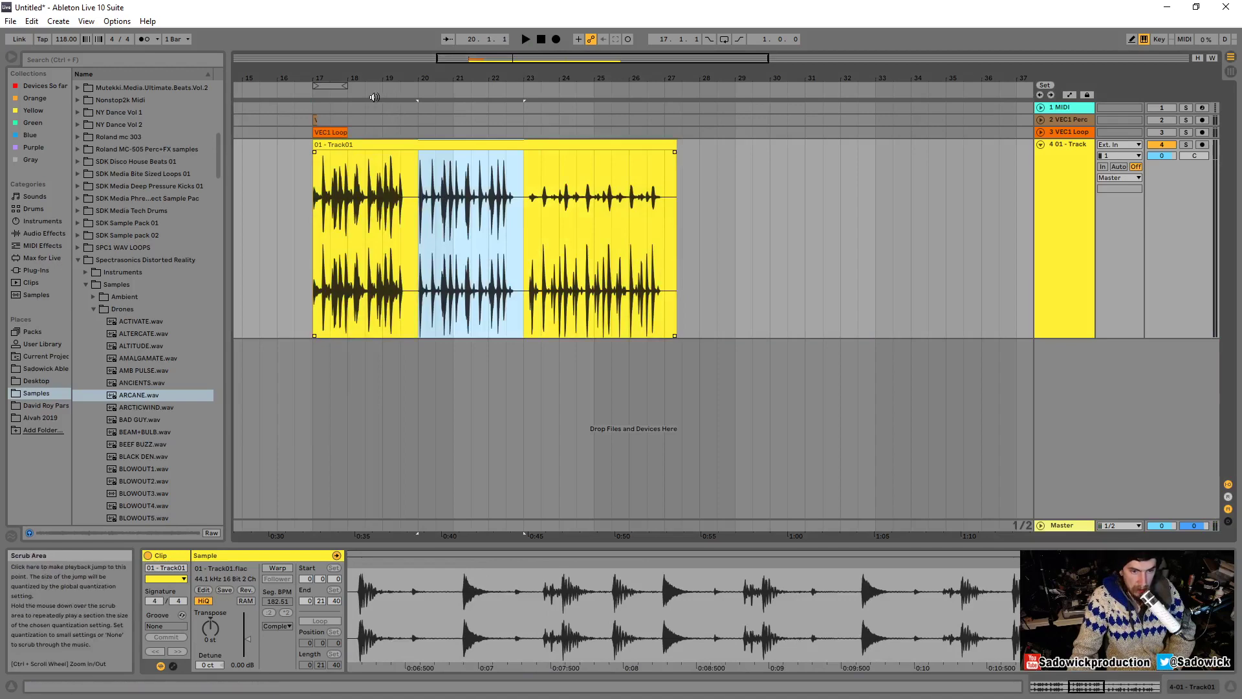
drag(379, 78, 451, 194)
drag(322, 239, 452, 225)
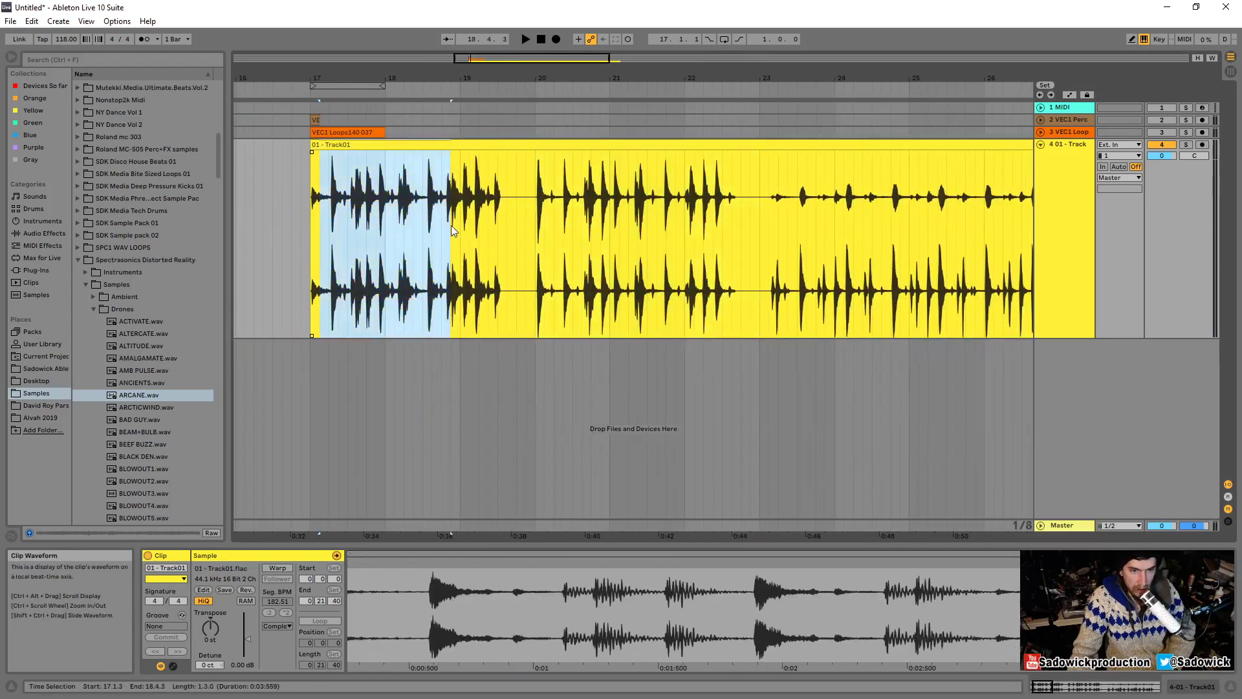
Move the 01 - Track01 clip to bar 19 and separate its second and third drum phrases to bars 22 and 26.
click(364, 146)
drag(365, 146, 515, 148)
drag(563, 79, 990, 161)
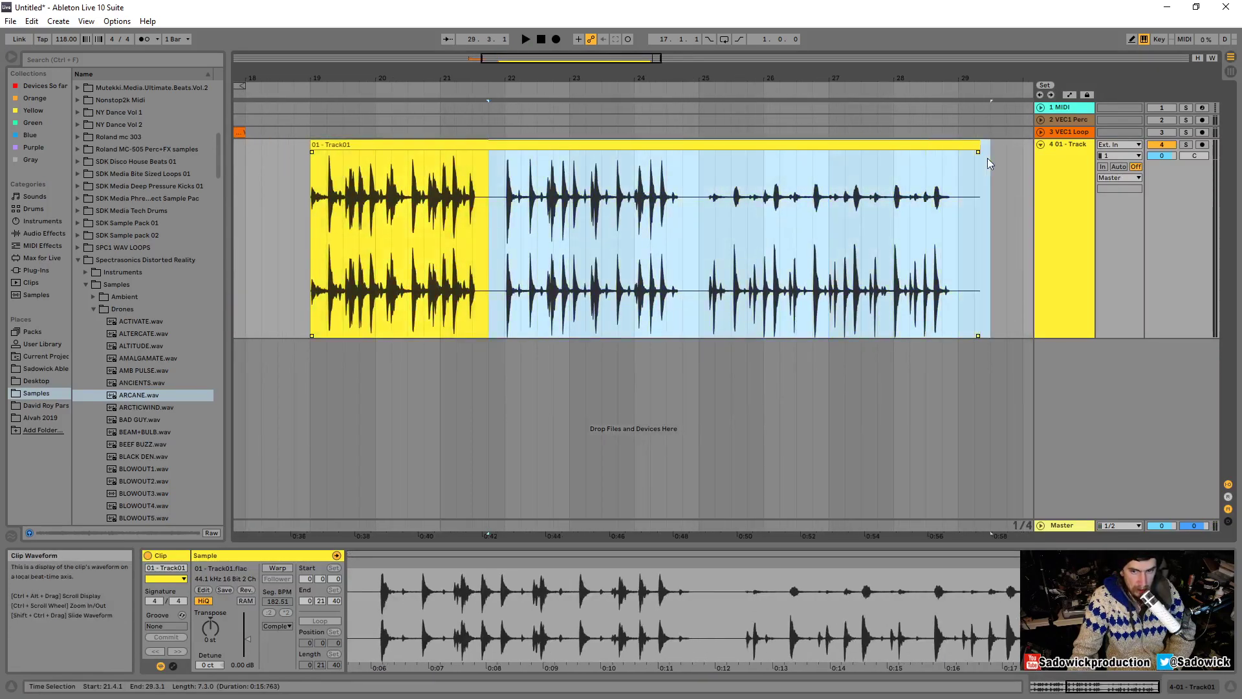
drag(508, 143, 530, 150)
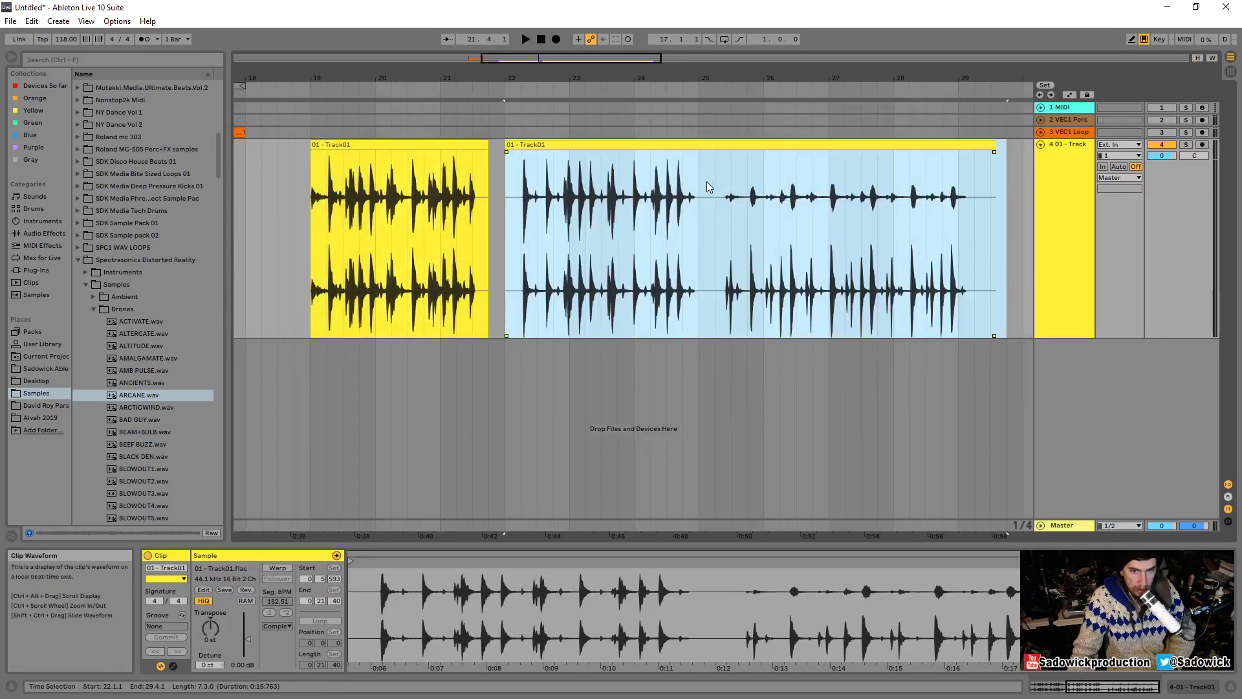
drag(711, 187, 1029, 162)
drag(738, 141, 787, 142)
Audition the second, third and first 01 - Track01 clips.
click(400, 144)
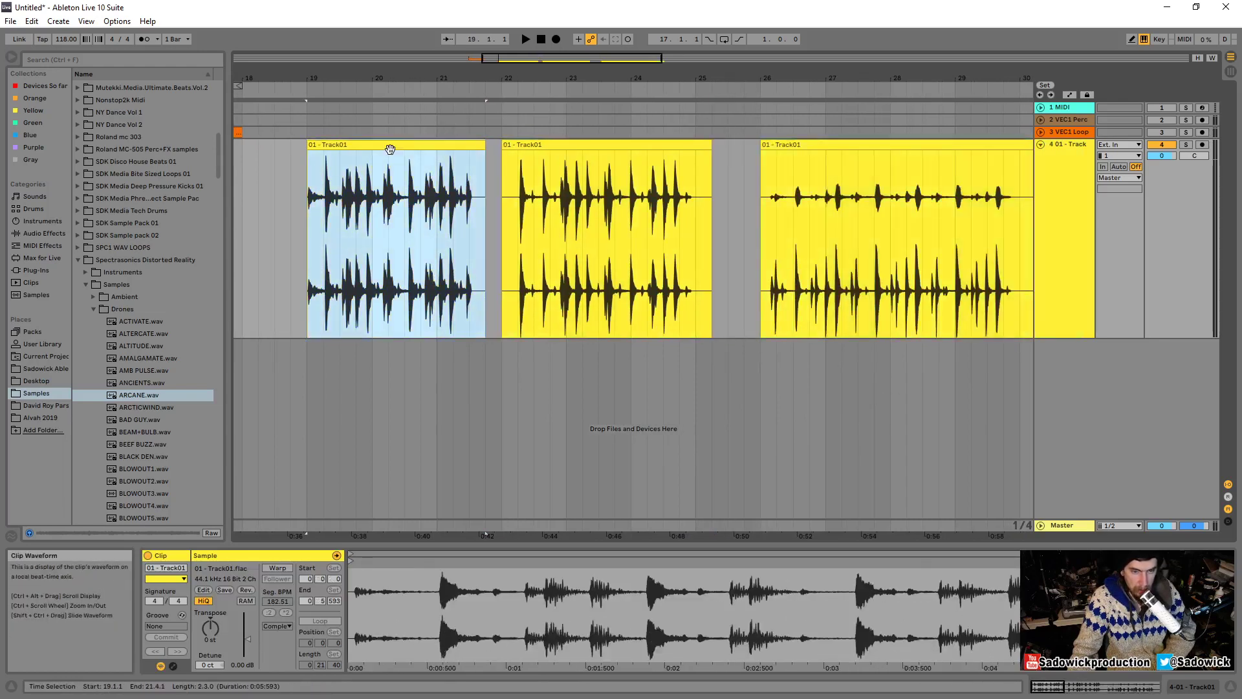
click(568, 91)
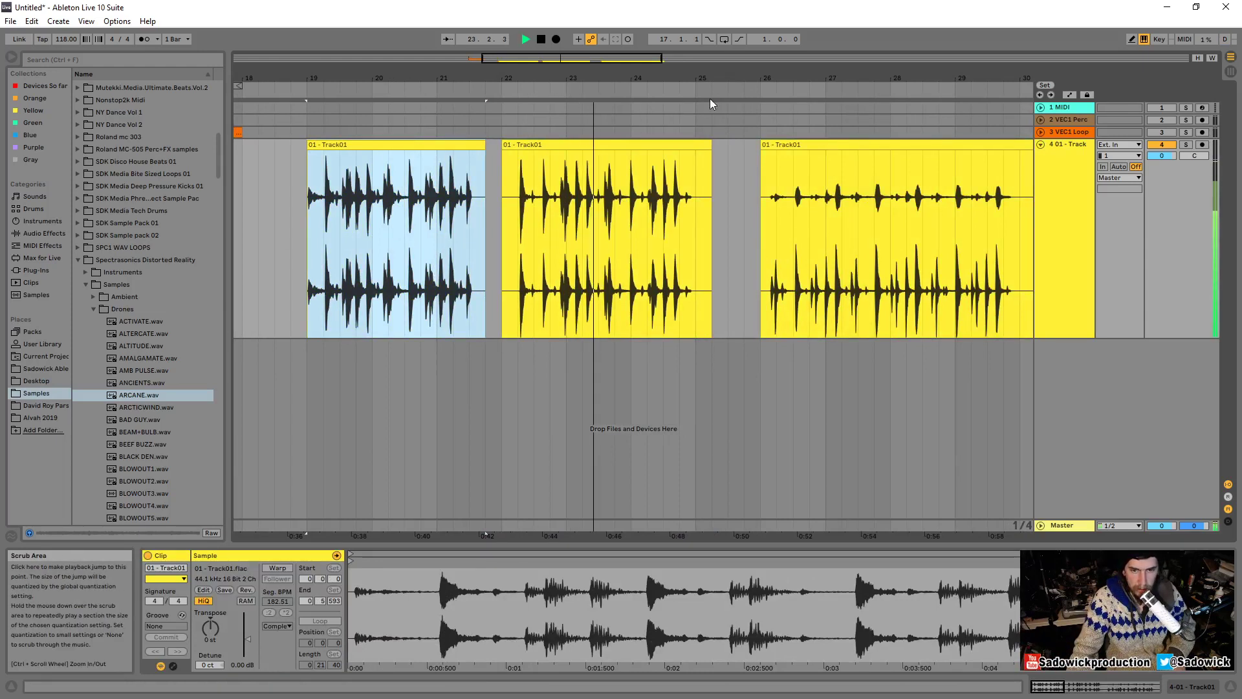
click(845, 90)
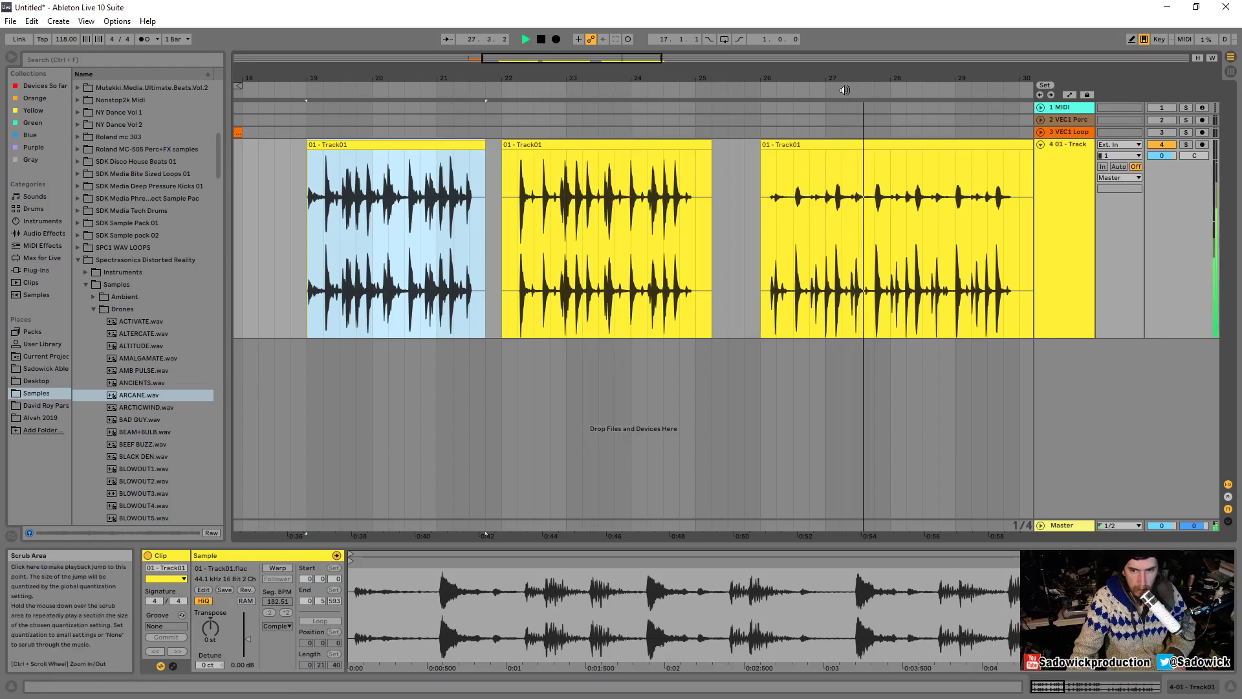
key(space)
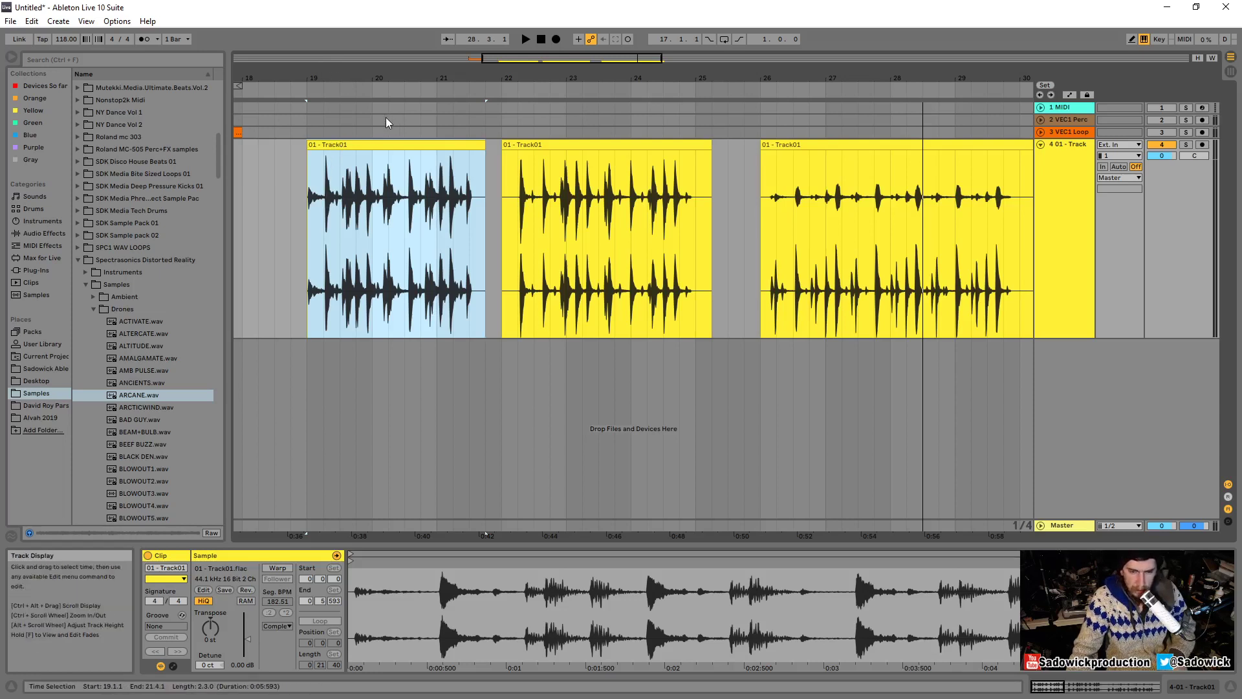
key(space)
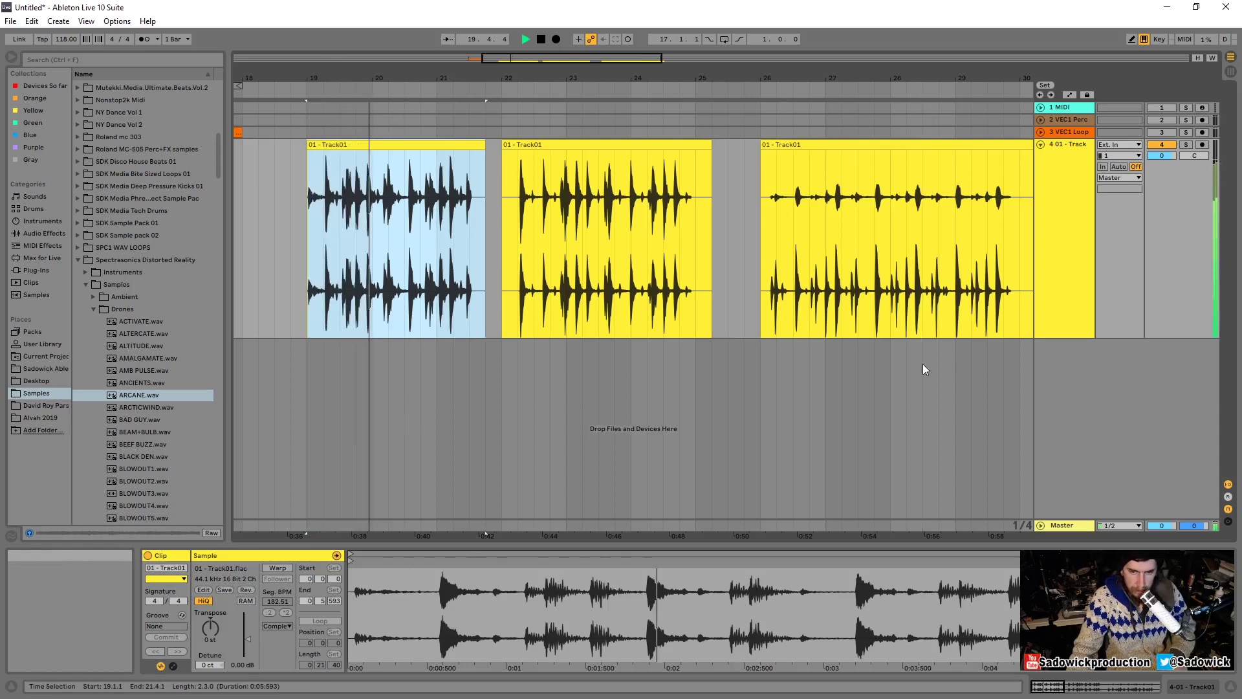
key(space)
Make the 01 - Track01 track slightly shorter and enlarge the clip view to show a taller waveform.
drag(1193, 233, 1156, 246)
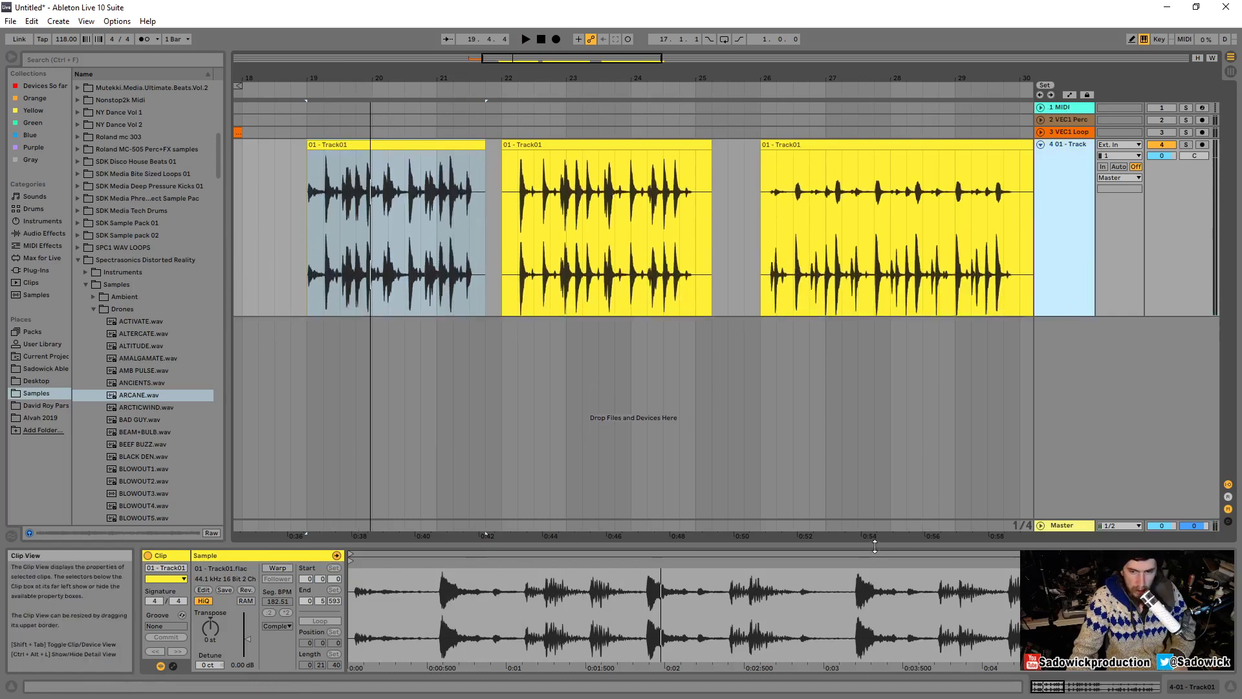
drag(867, 547, 835, 327)
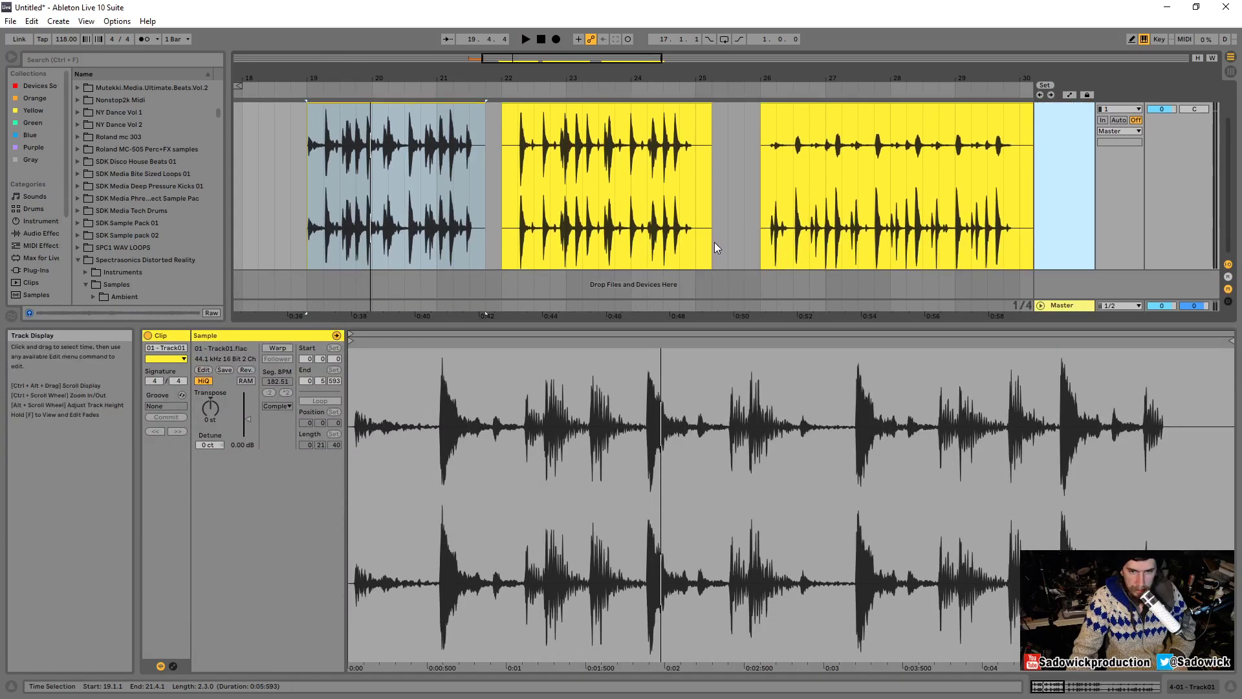
scroll(715, 242, up, 1)
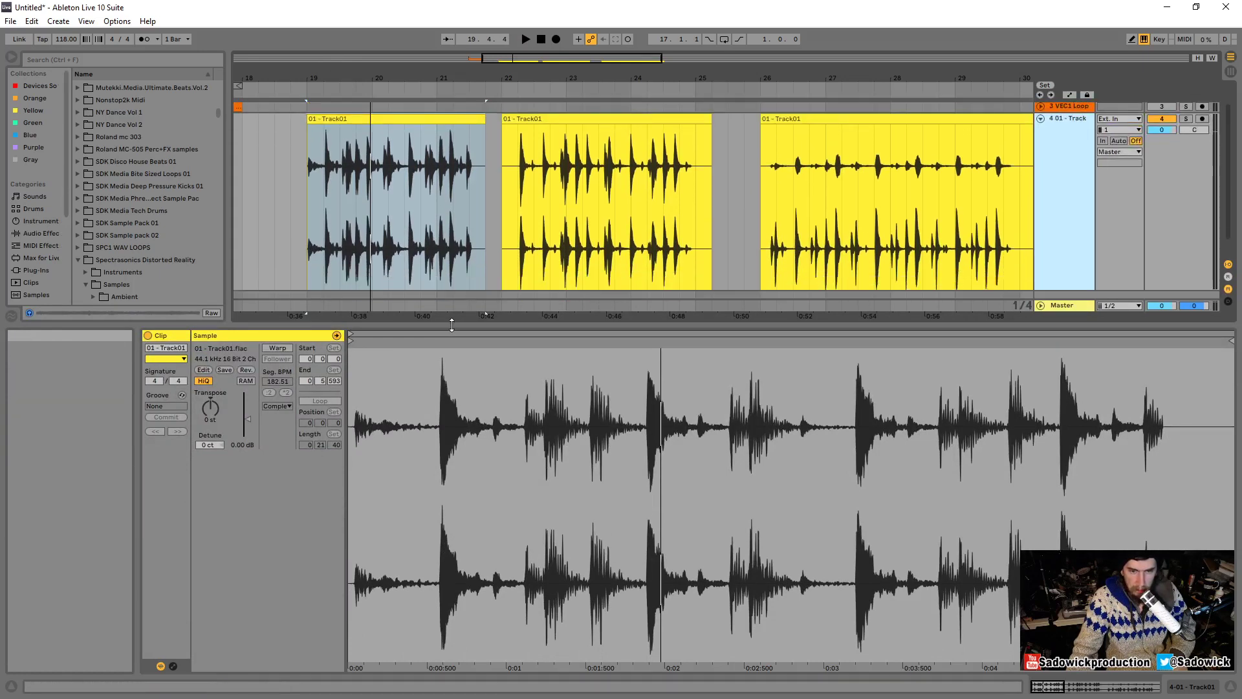
drag(462, 315, 459, 308)
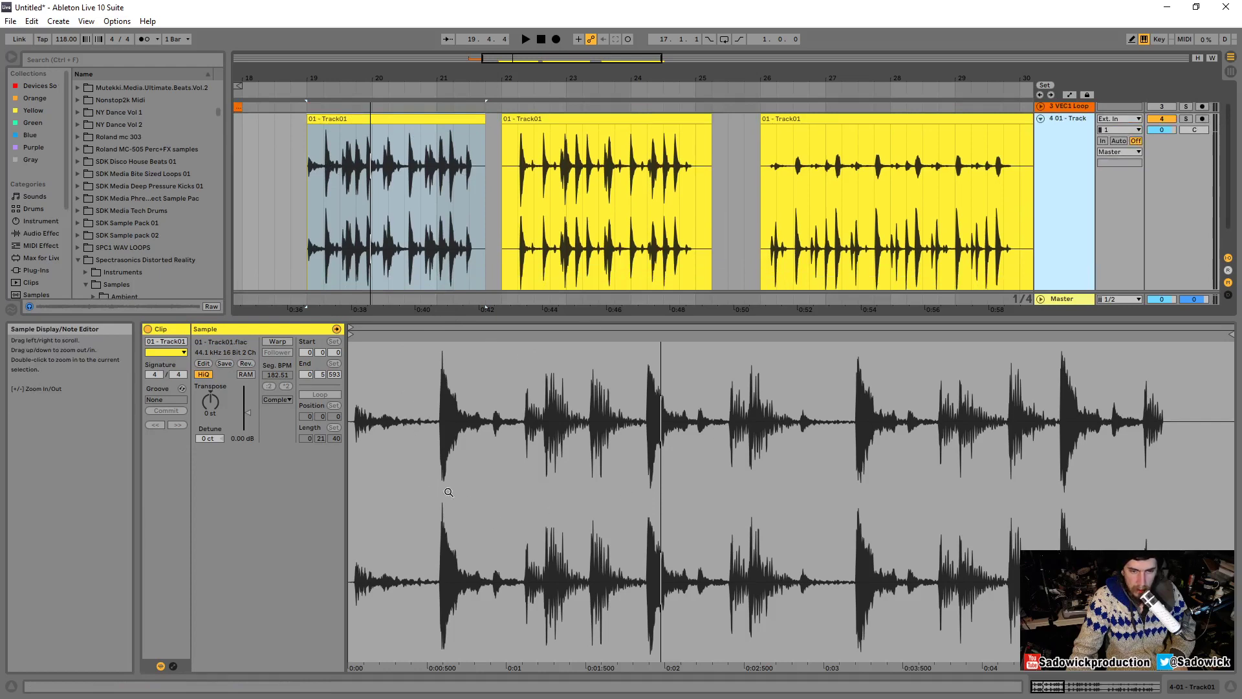
Inspect the other two 01 - Track01 clips, turn on Warp for the first one at bar 19, and audition it.
click(535, 119)
click(805, 119)
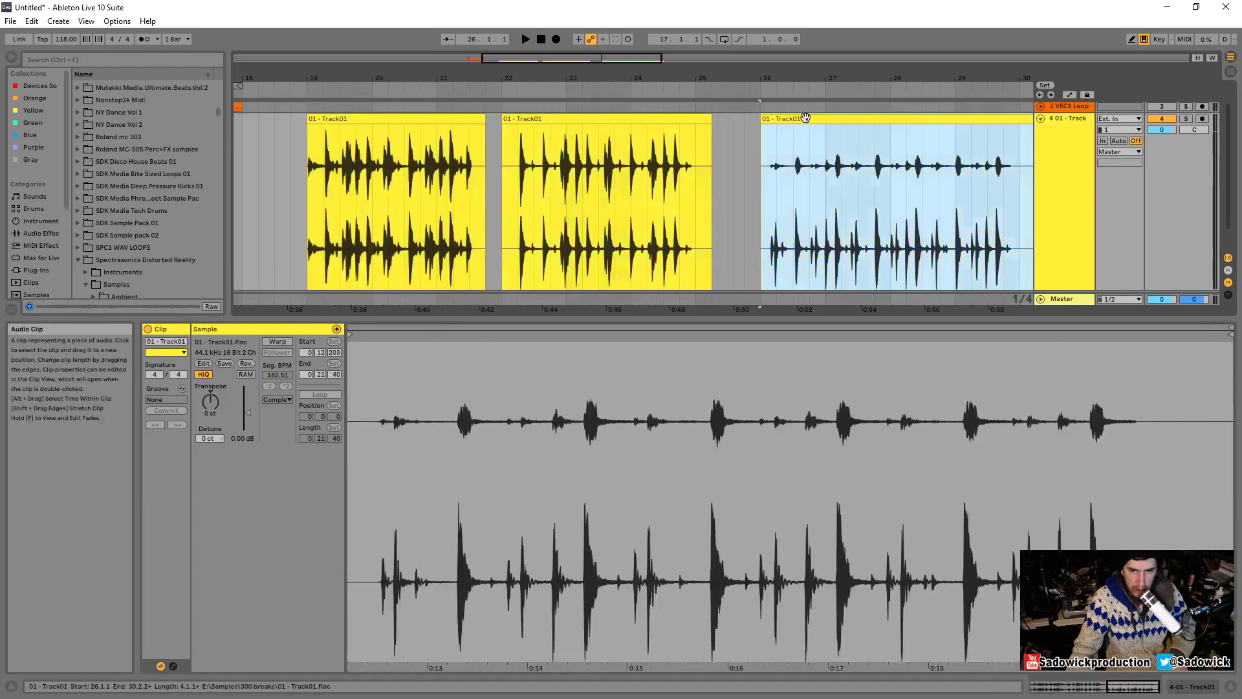
click(403, 119)
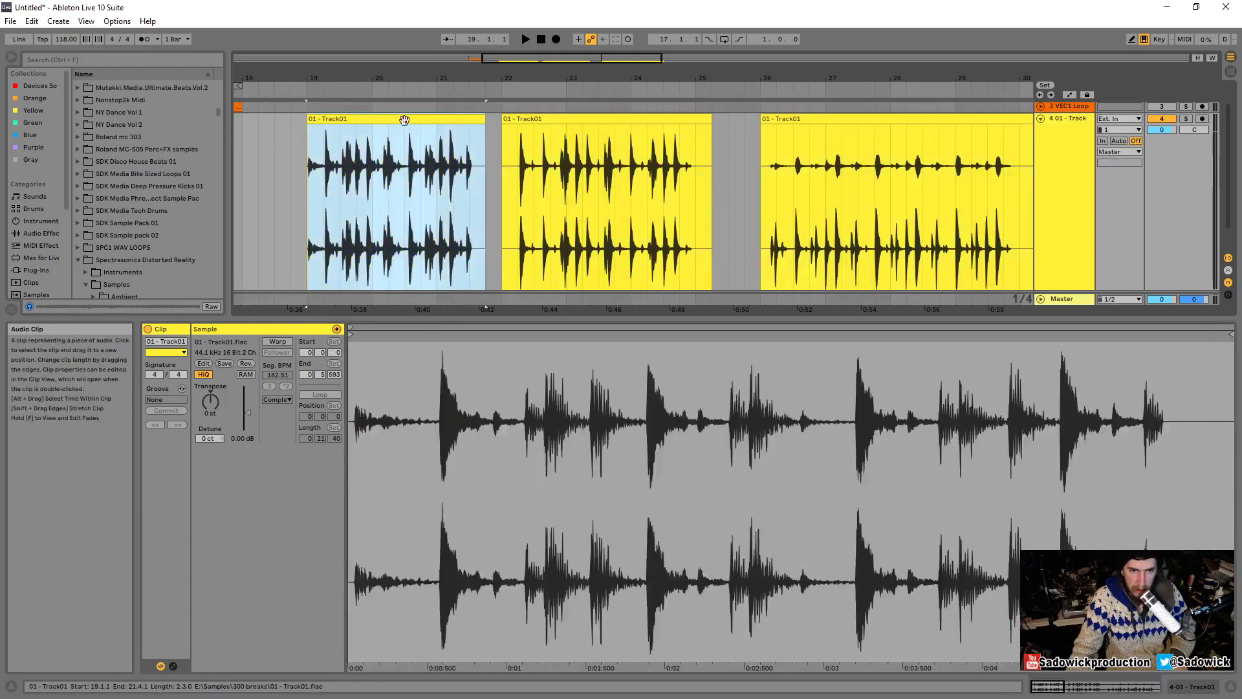
click(278, 341)
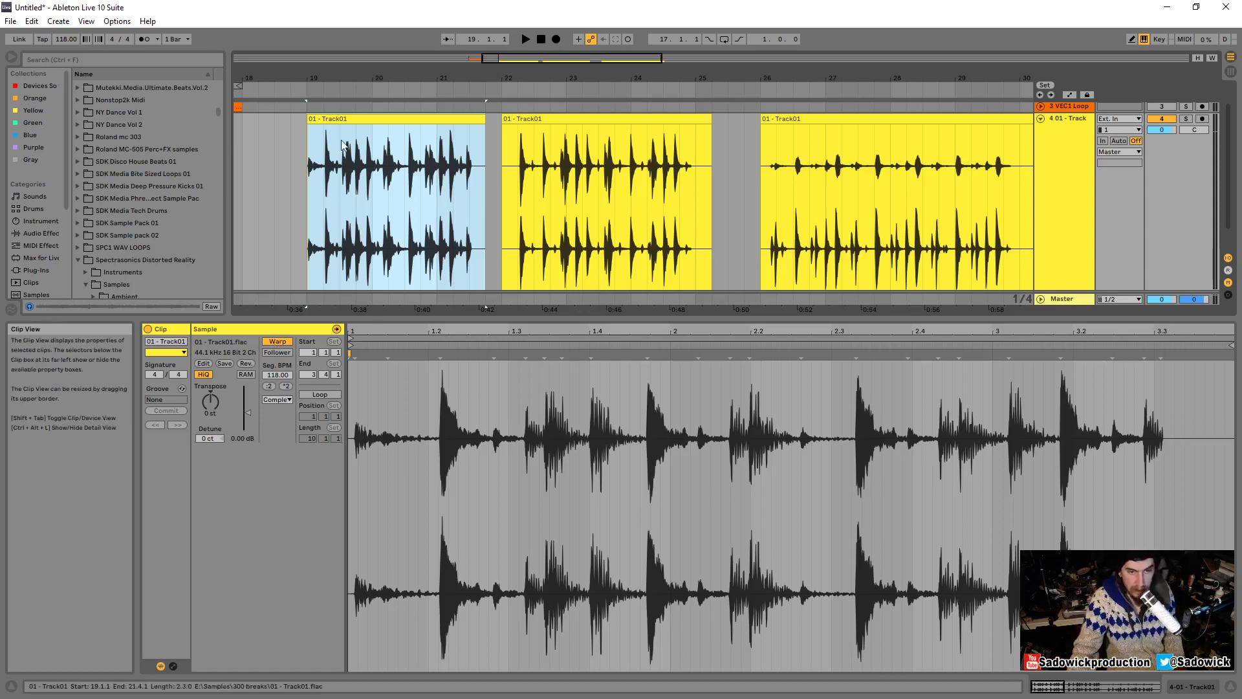
click(325, 83)
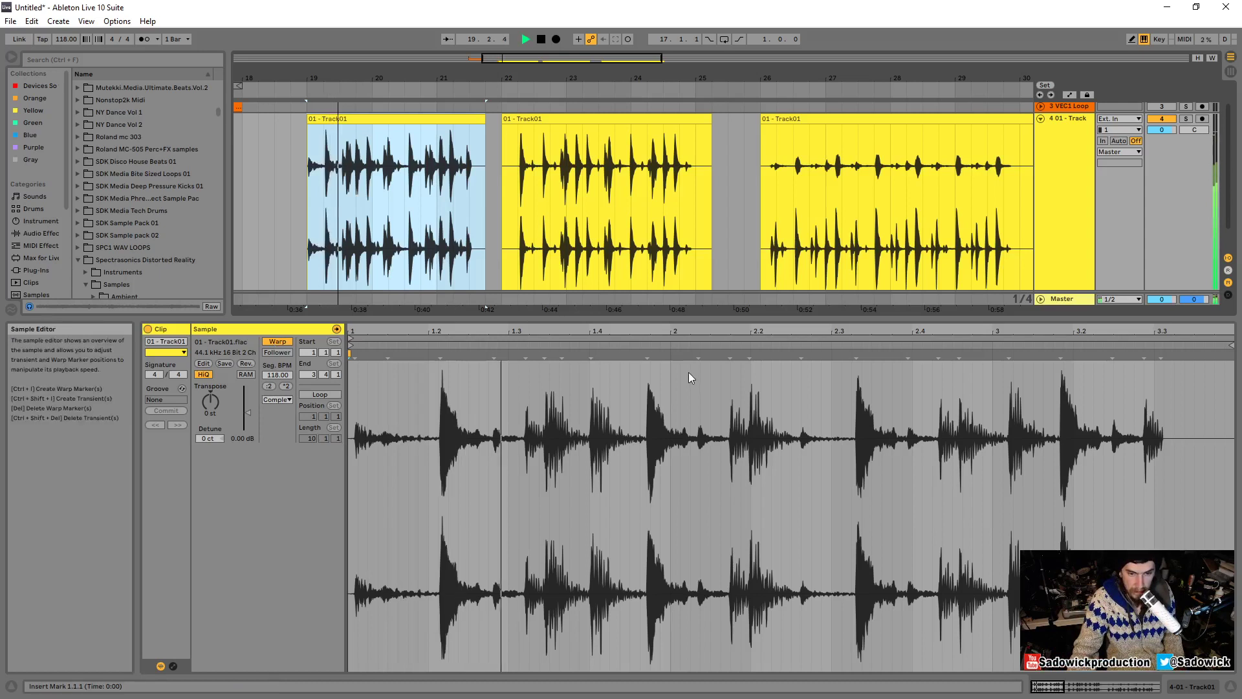
key(space)
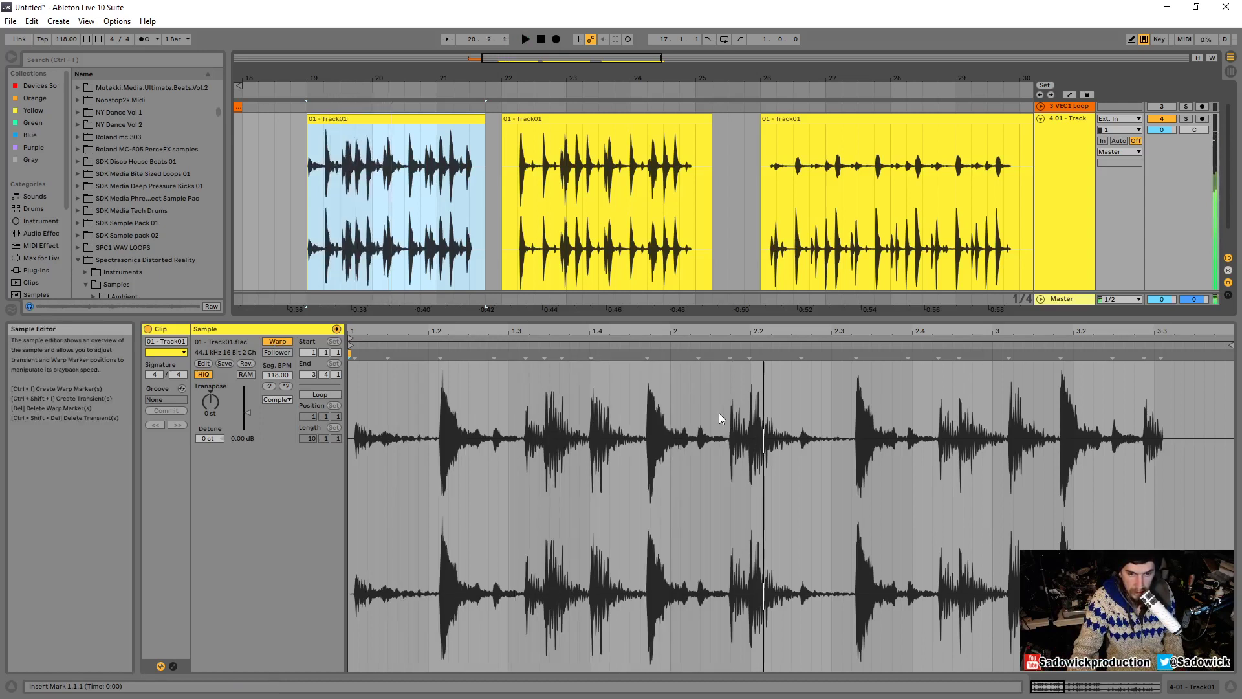
Audition the first clip from sample position 2.2.1.
click(748, 429)
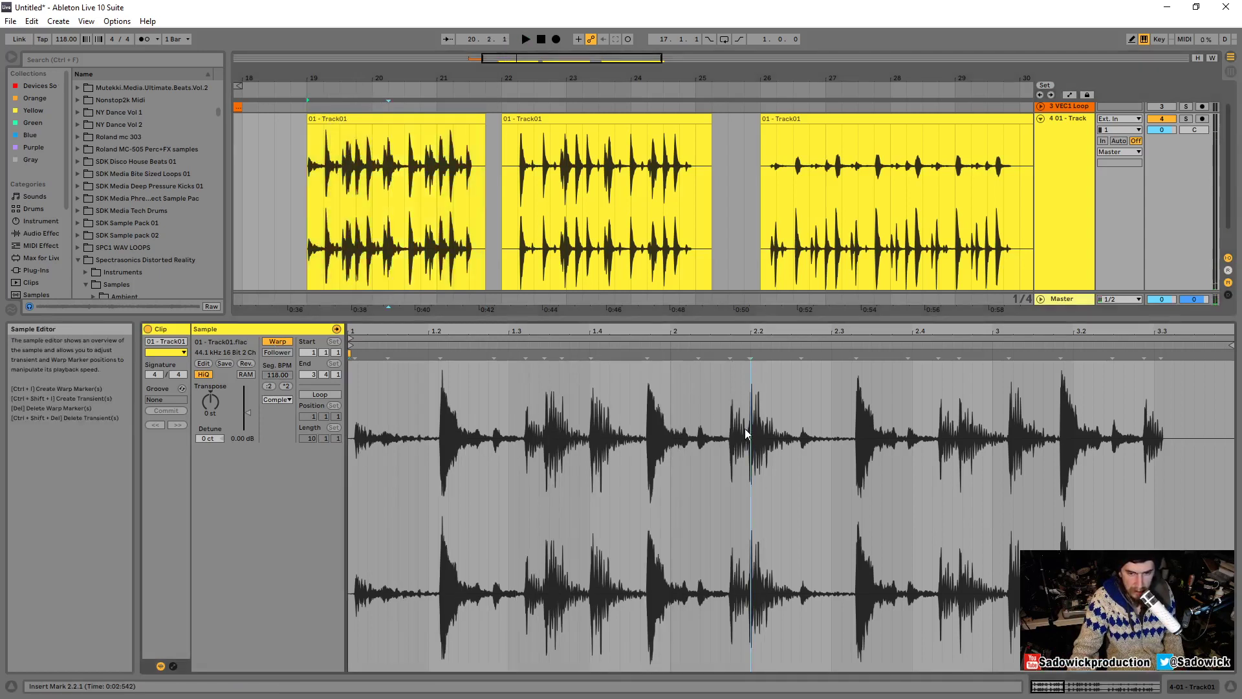
key(space)
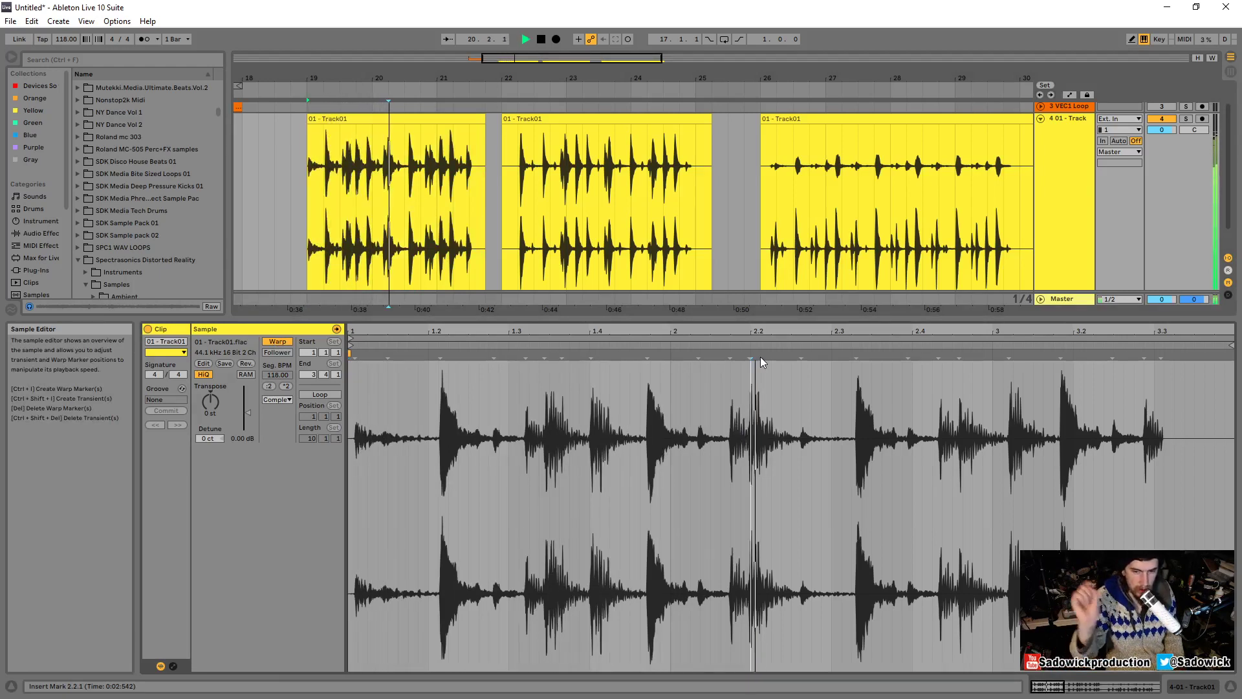
key(space)
Audition the first clip in the arrangement from 20.1.1, 20.1.3 and its start at 19.1.1.
drag(436, 91, 400, 206)
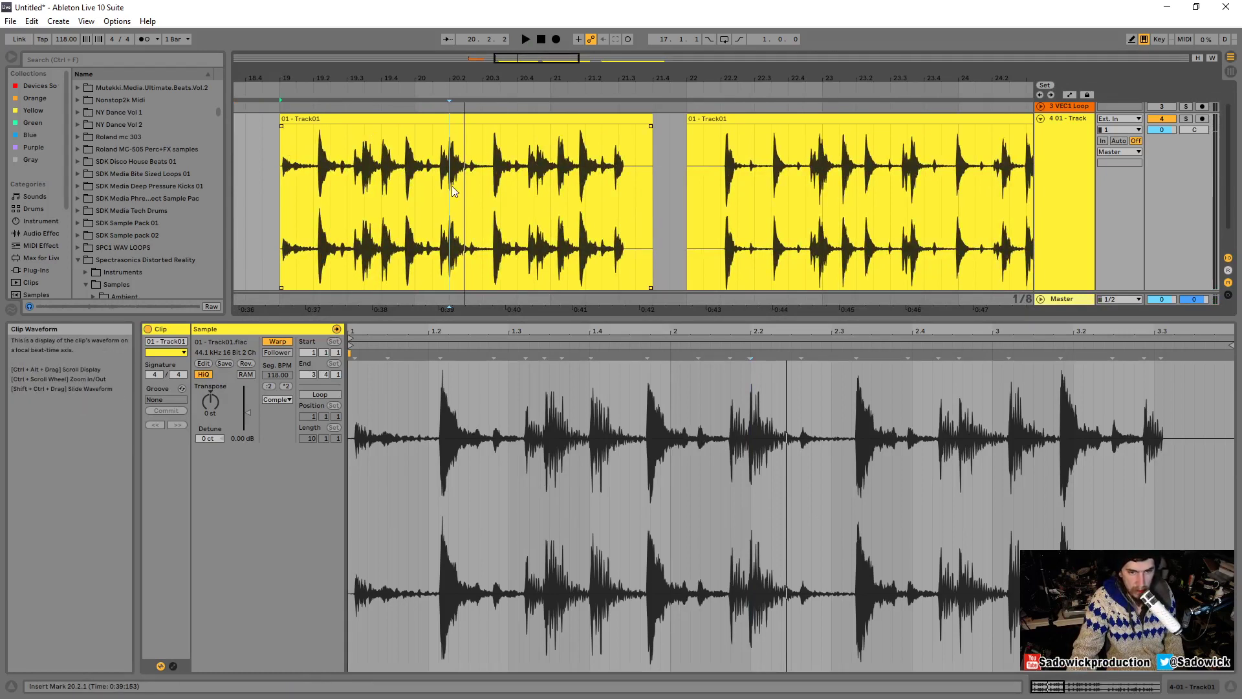
click(428, 178)
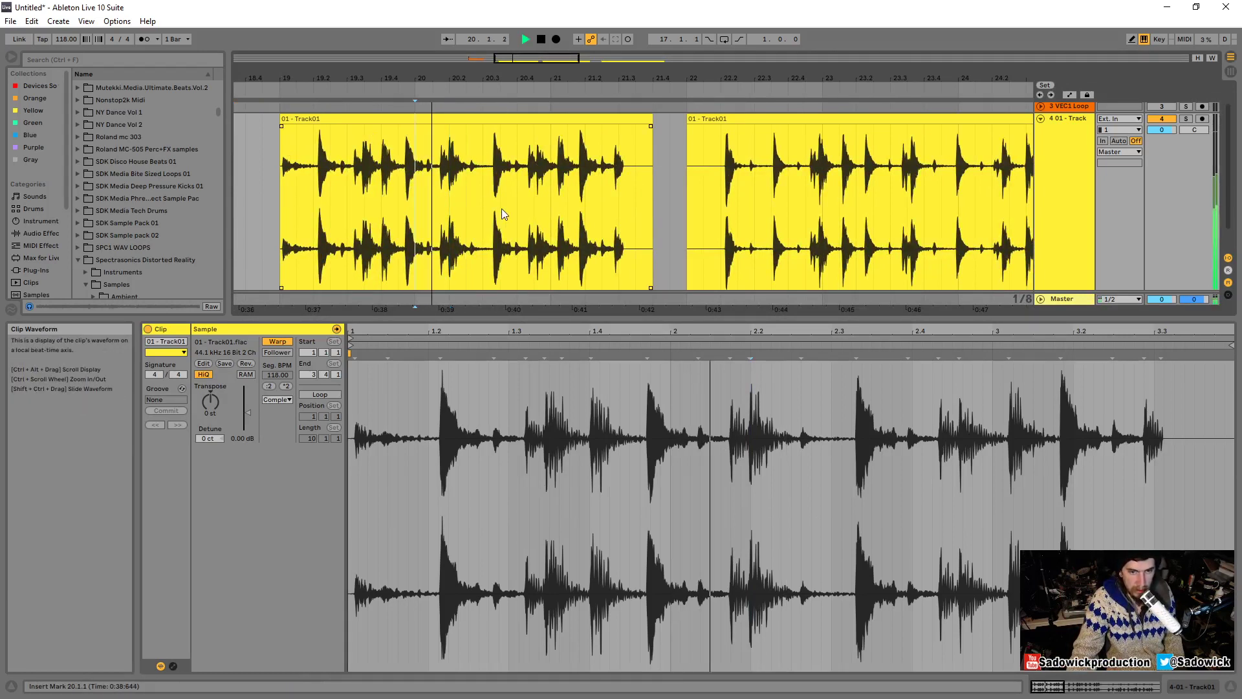
click(438, 188)
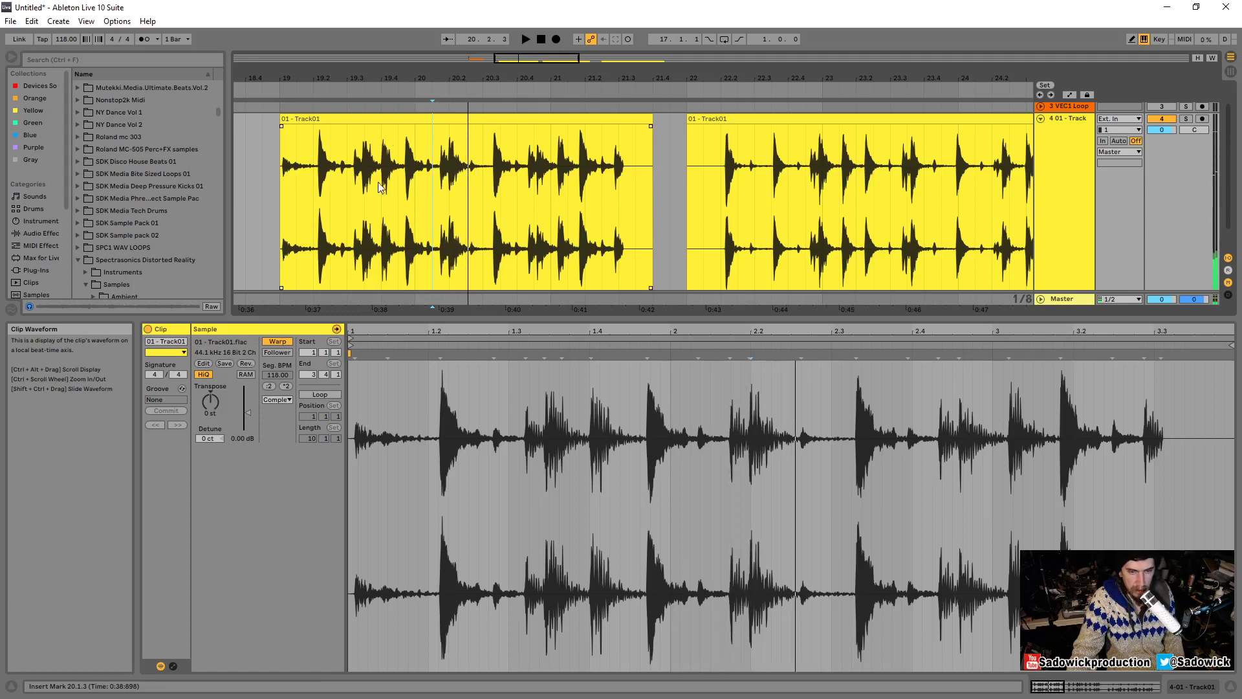
click(285, 185)
key(space)
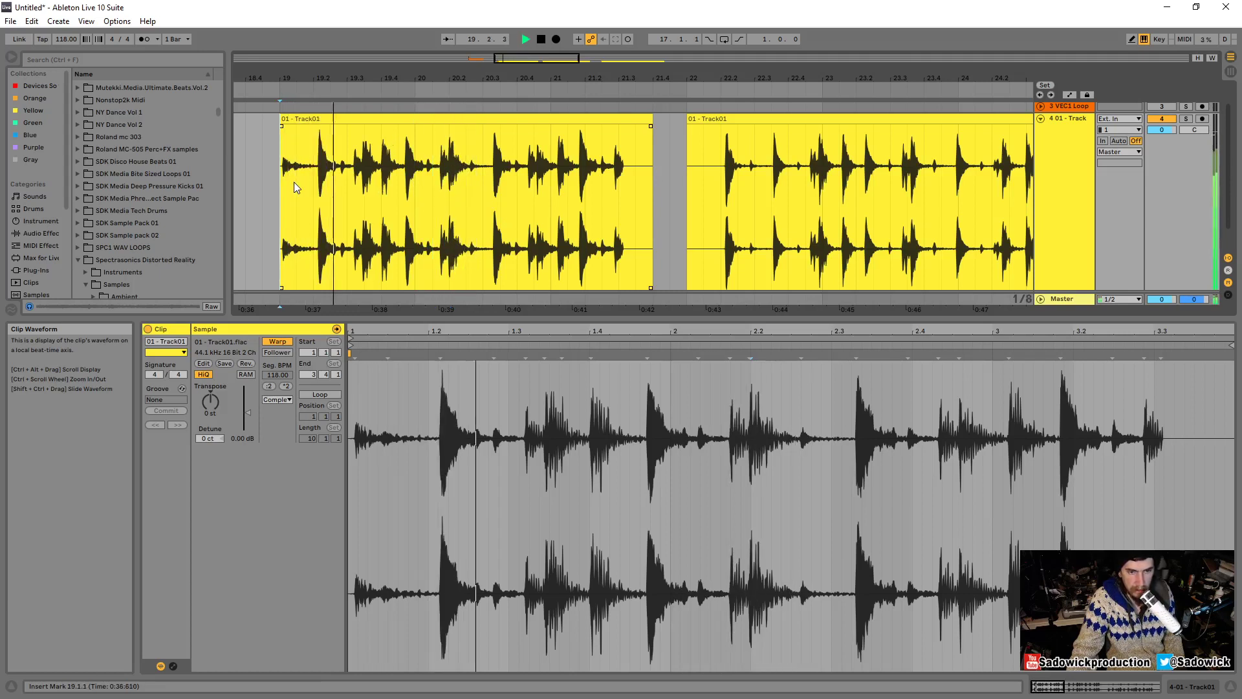
key(space)
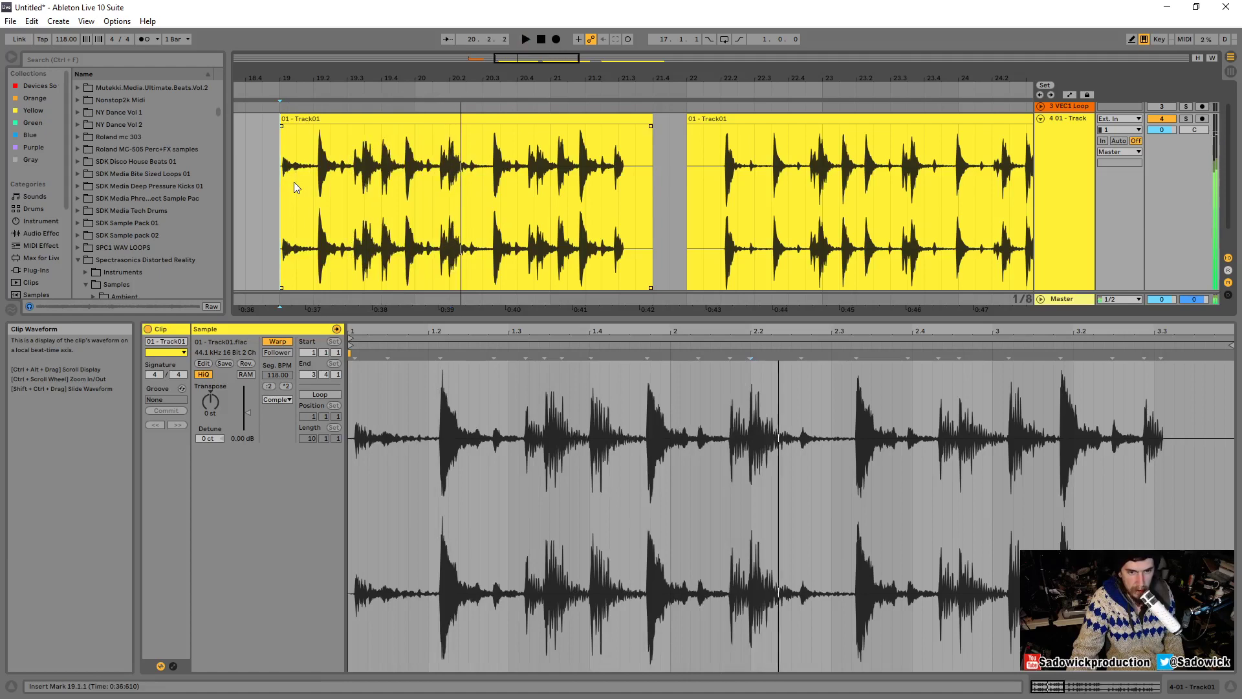
Trim the start of the first 01 - Track01 clip to 20.2.1 and audition the cut.
click(454, 240)
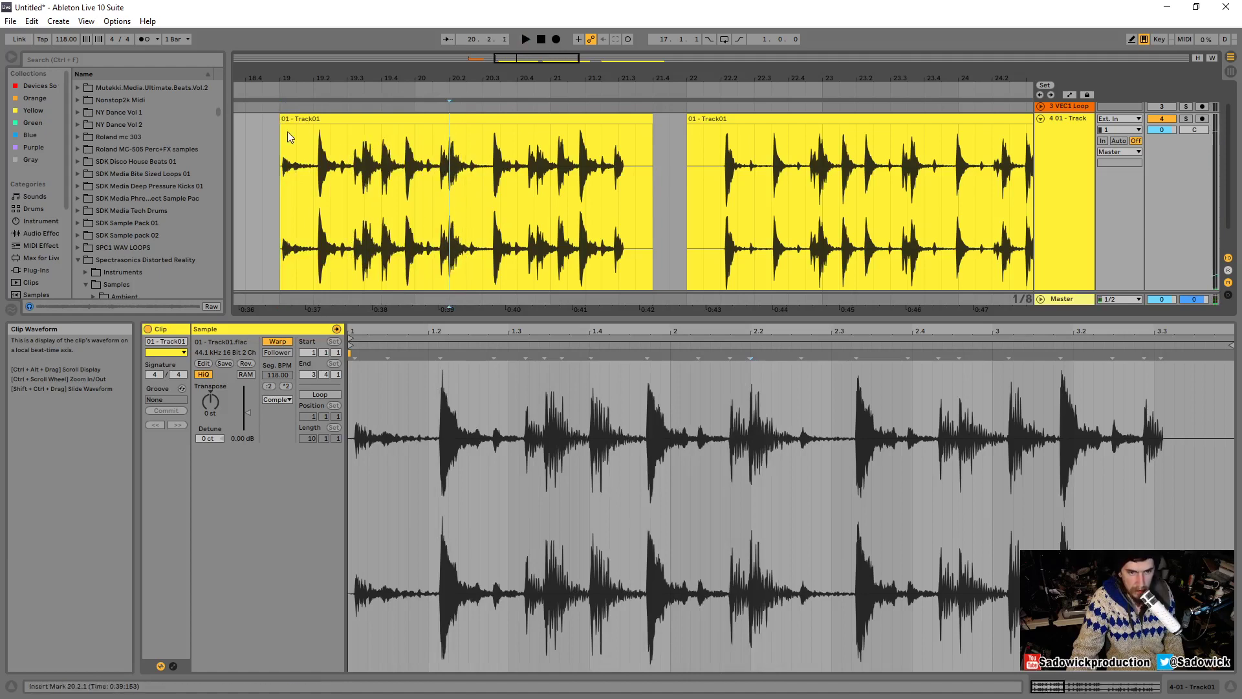
drag(284, 119, 446, 130)
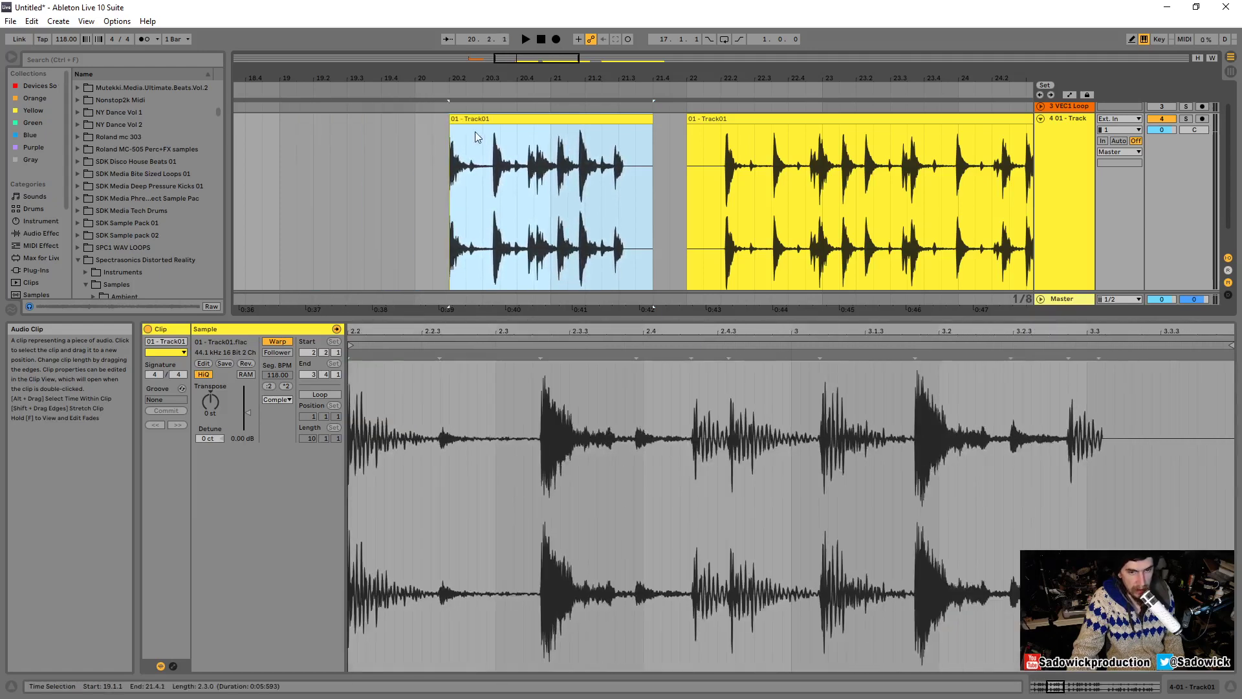
key(space)
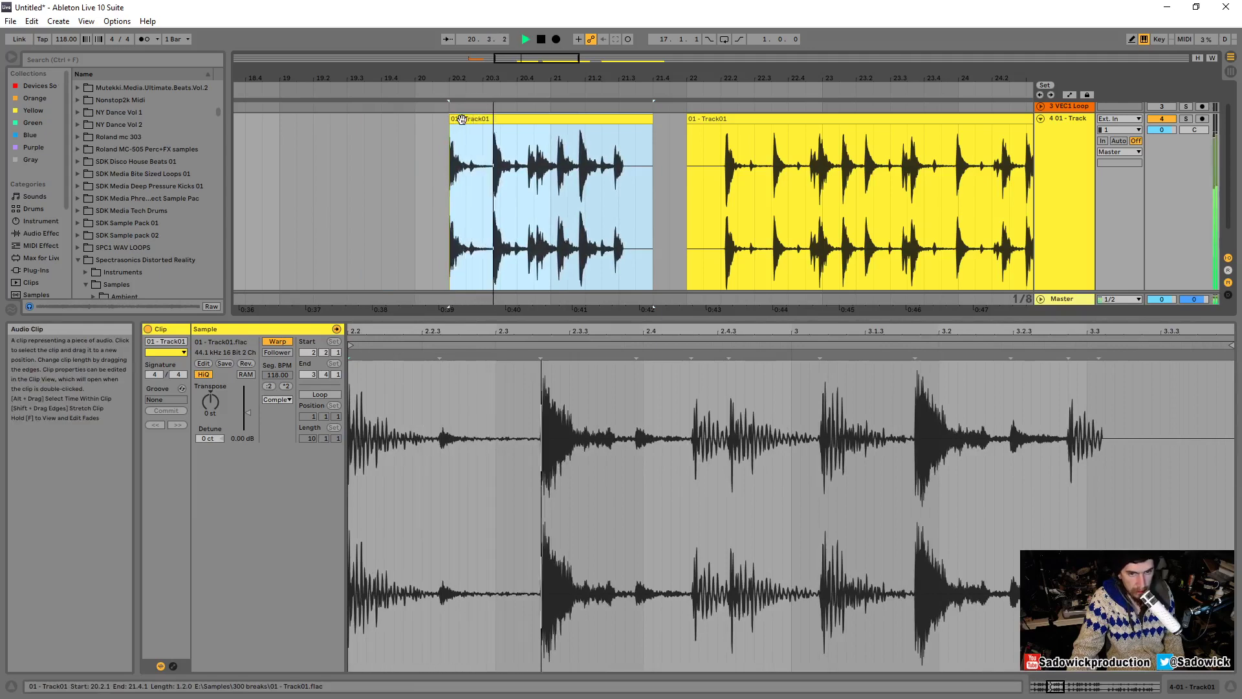
key(space)
Extend the clip's start back to 20.1.3, trim it to the drum hit just before 20.2.1, and audition it.
drag(452, 119, 435, 123)
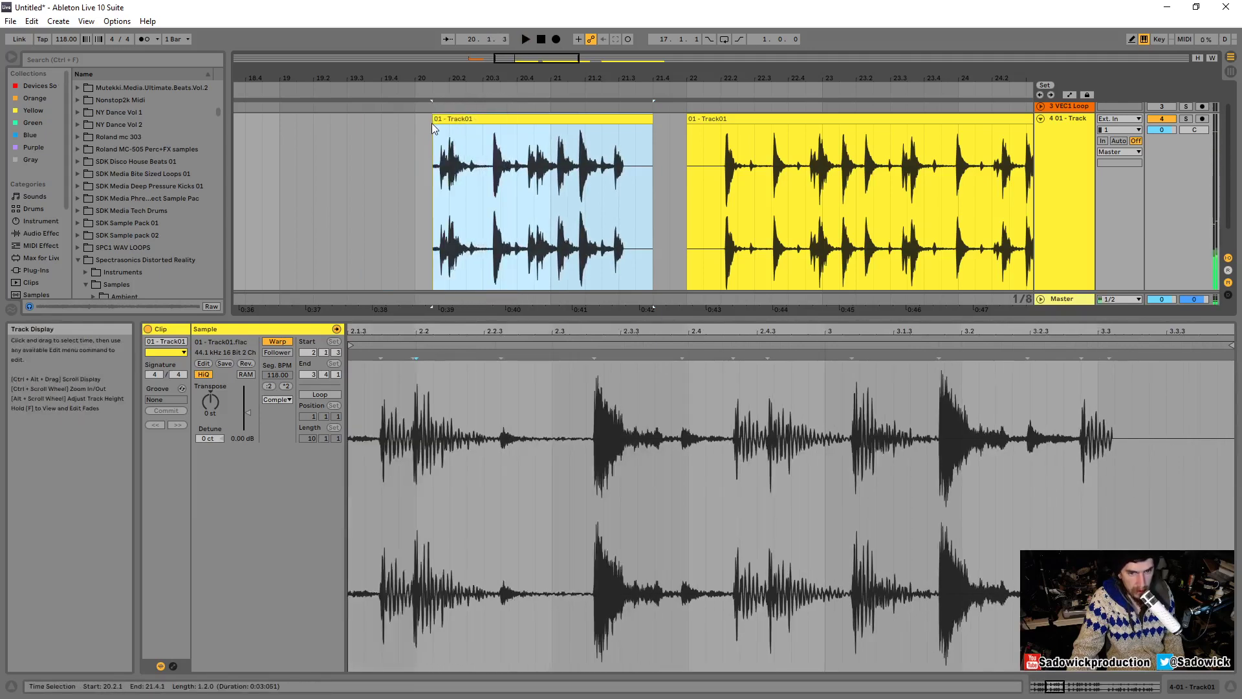
key(space)
key(space)
drag(440, 79, 440, 149)
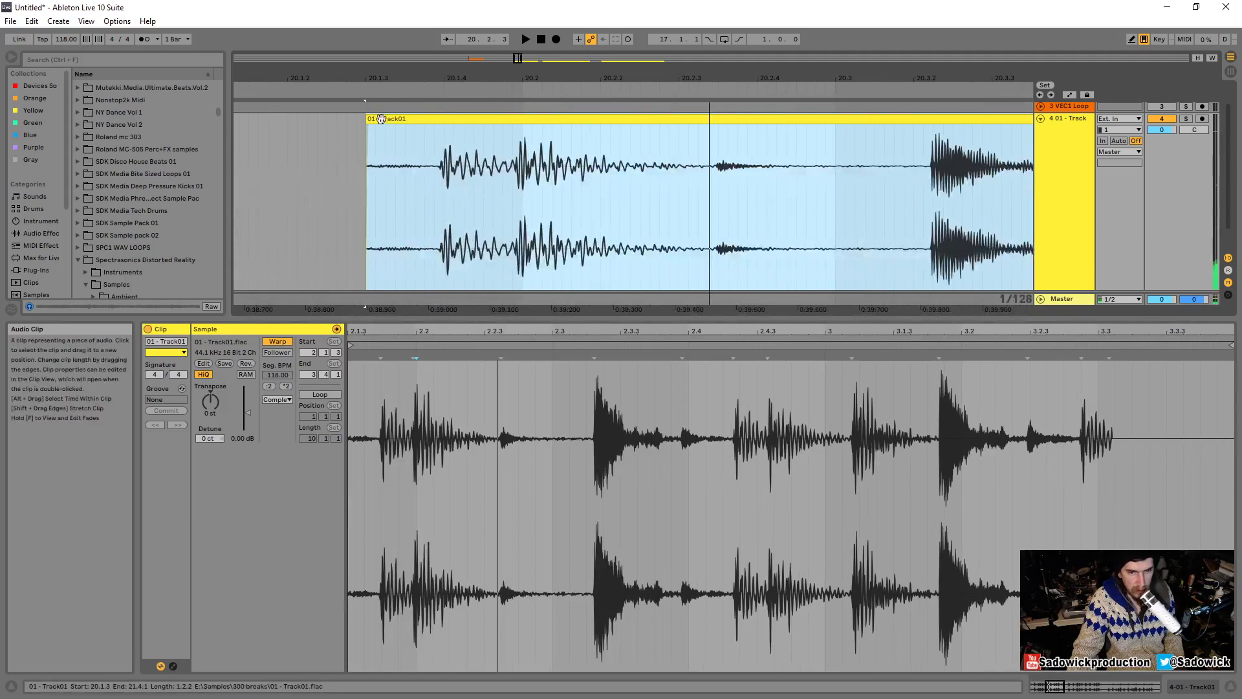
drag(367, 118, 513, 118)
key(space)
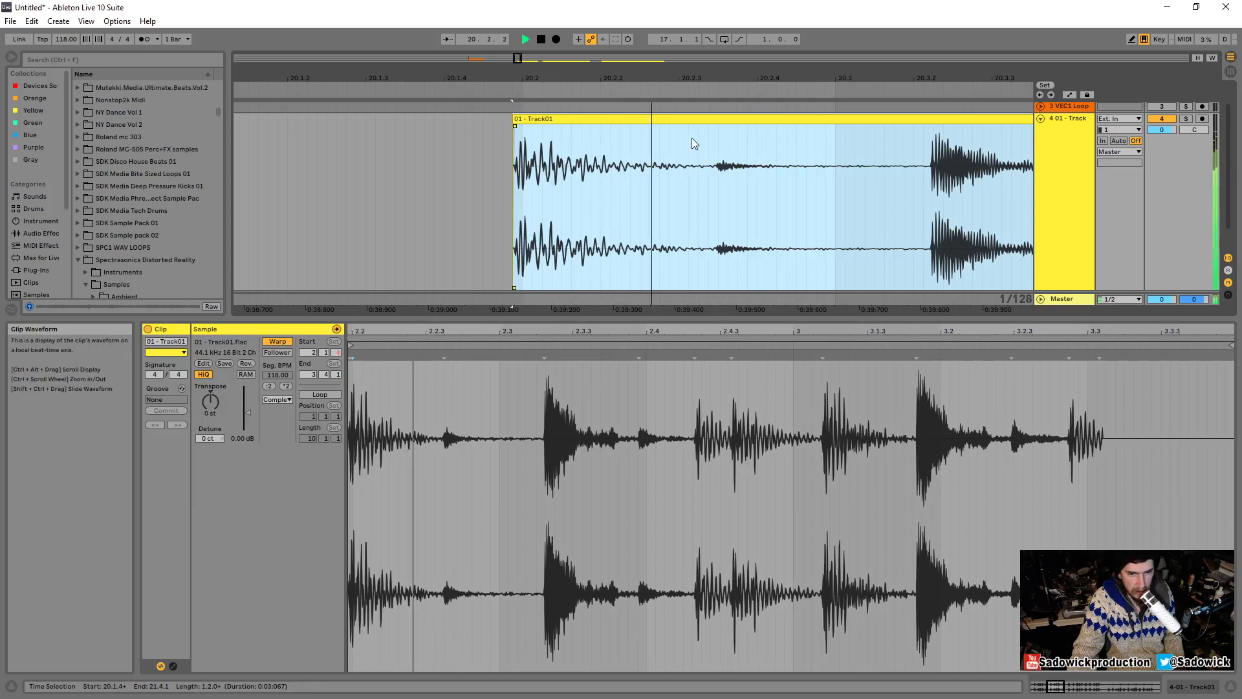
key(space)
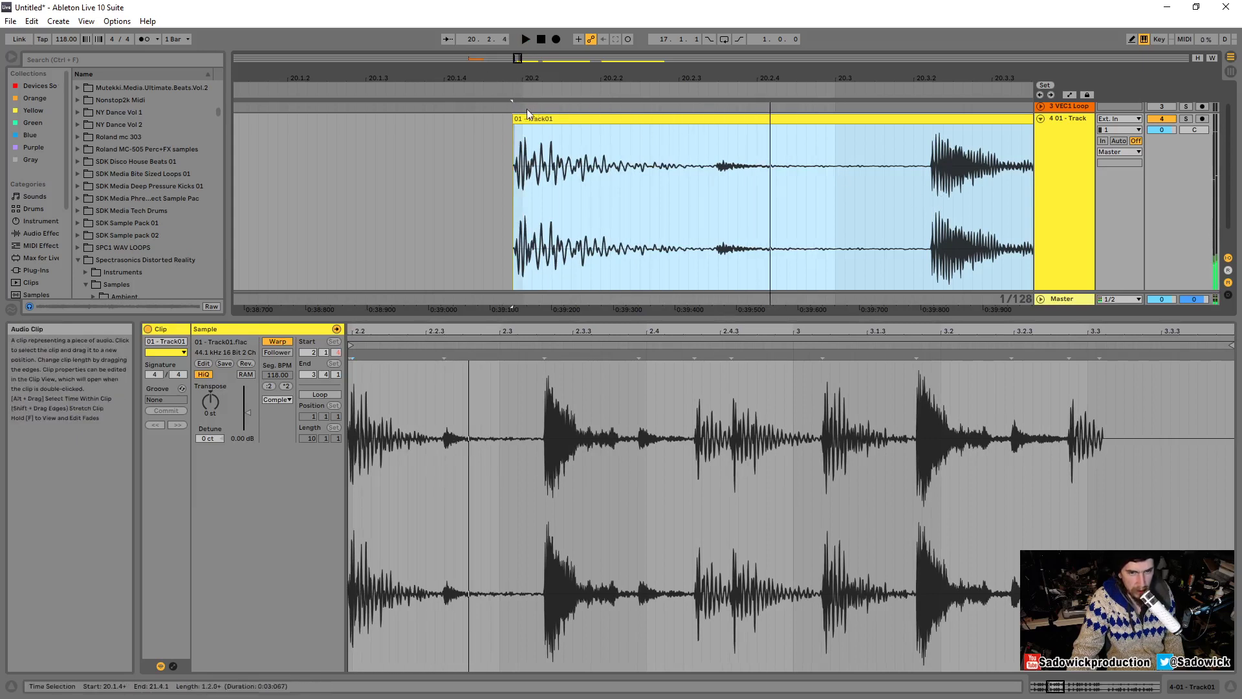
Select the short range around the trimmed clip's start and set the arrangement grid to 1/8.
click(499, 134)
drag(499, 133, 519, 132)
click(520, 133)
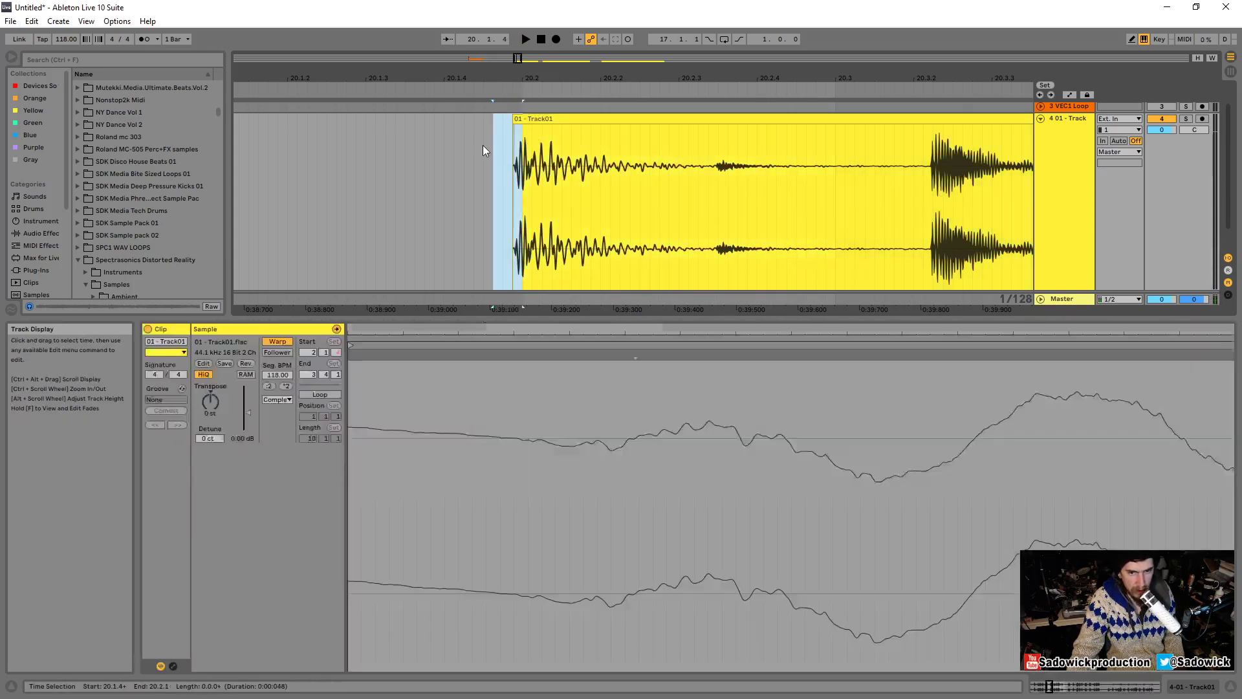
right_click(483, 146)
click(535, 292)
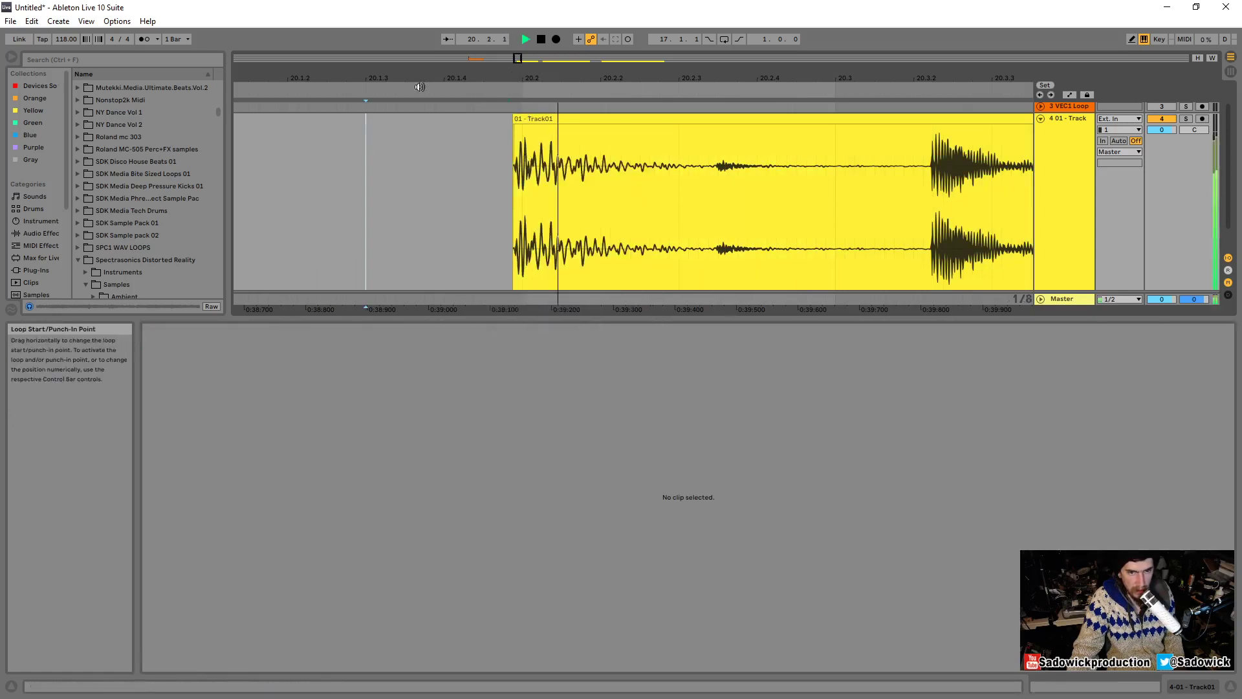
Move the trimmed clip to start at bar 20 and set the arrangement grid to 1/16.
drag(519, 87, 362, 129)
right_click(267, 194)
click(290, 306)
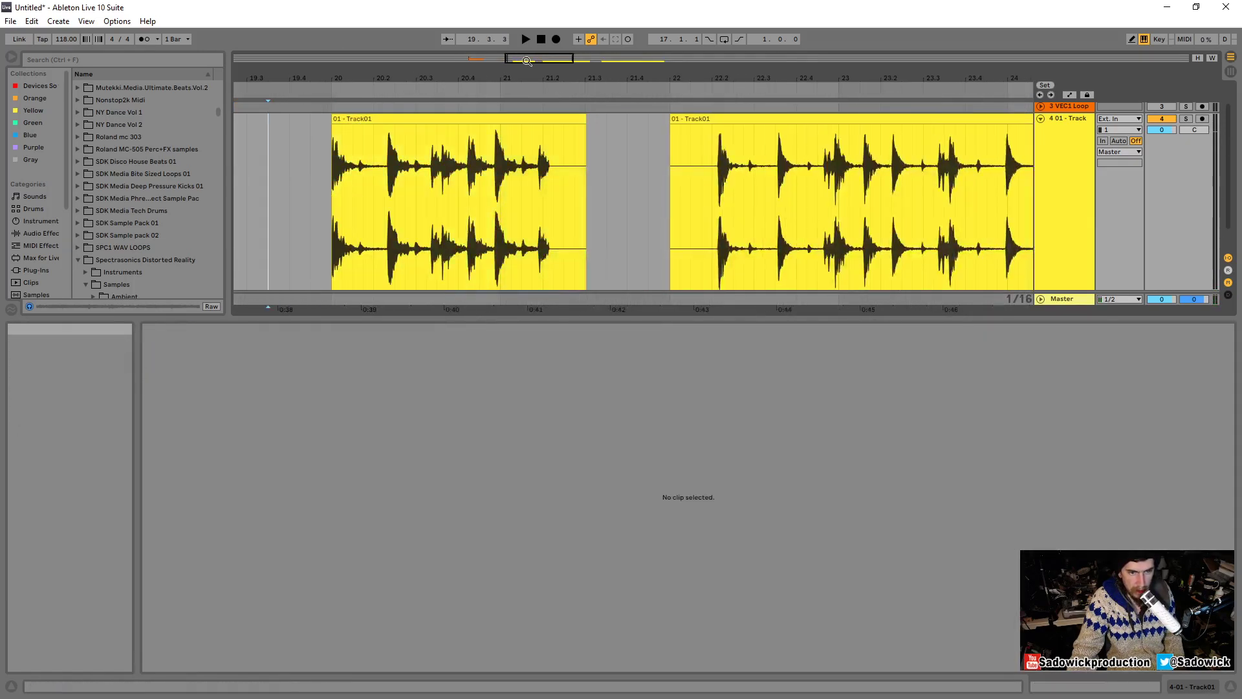
Select the trimmed clip and show the hidden audio before its start in the sample editor.
click(465, 119)
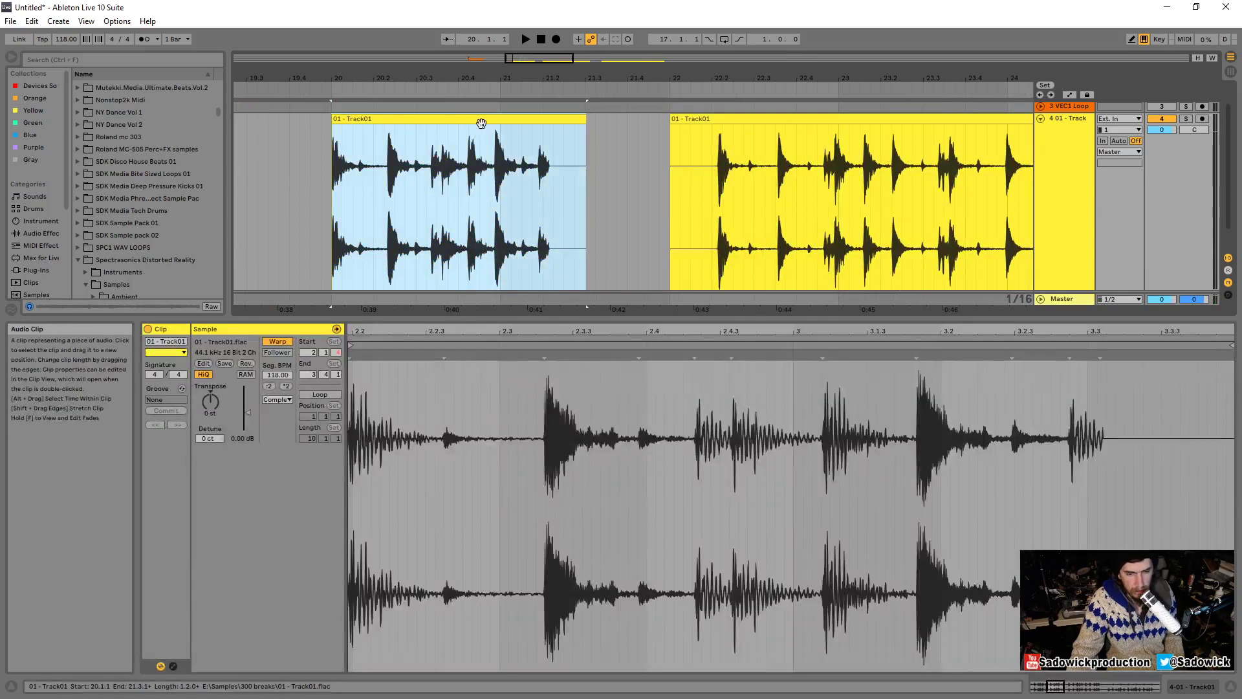
drag(358, 328, 542, 307)
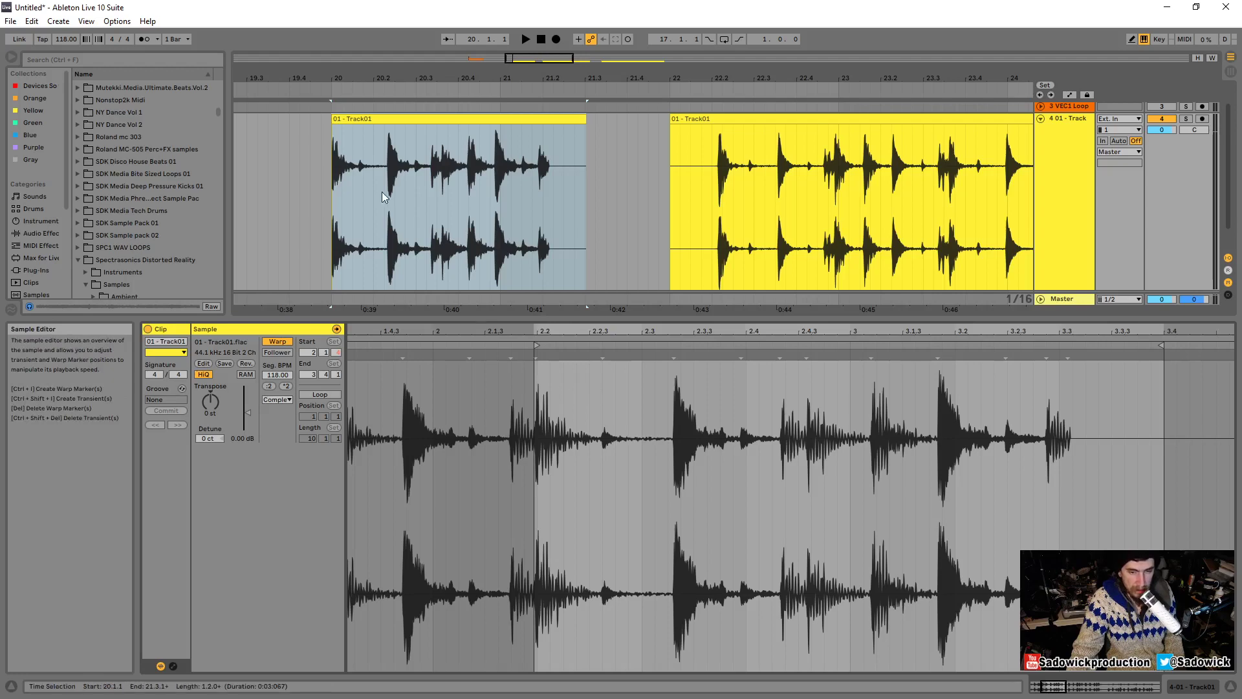
Try extending the trimmed clip's start back to about 19.4.2 to reveal the hidden audio, and undo it.
drag(333, 134, 300, 134)
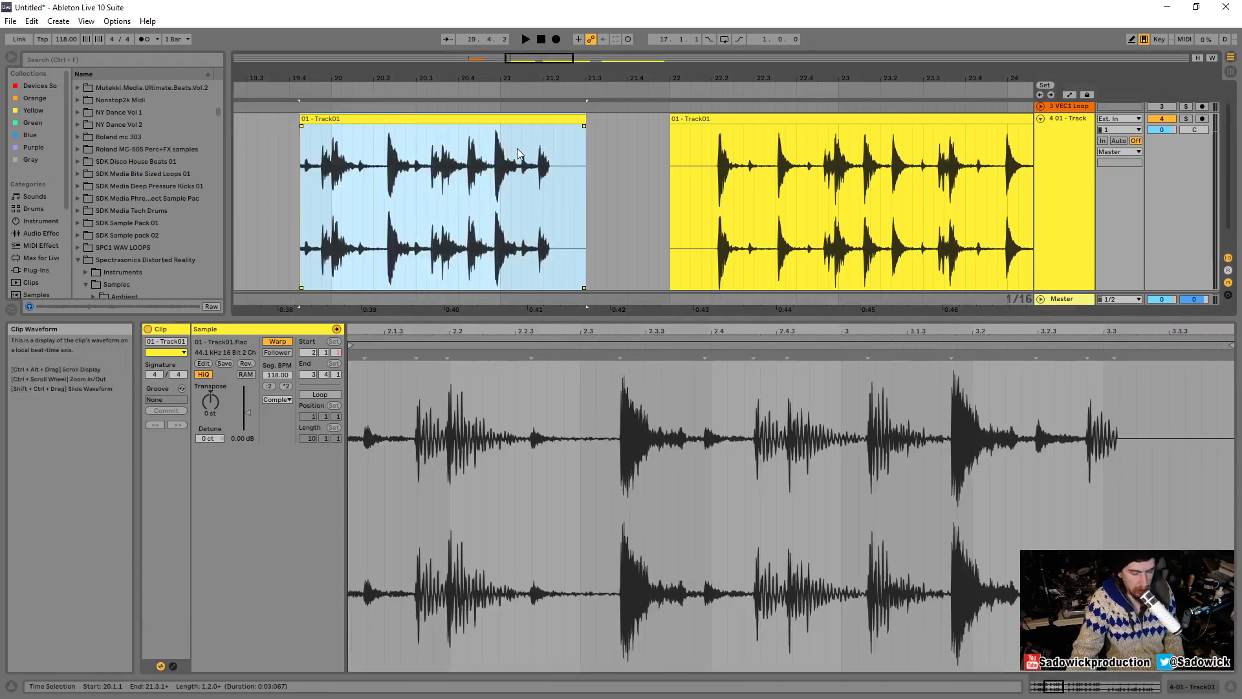
key(ctrl+z)
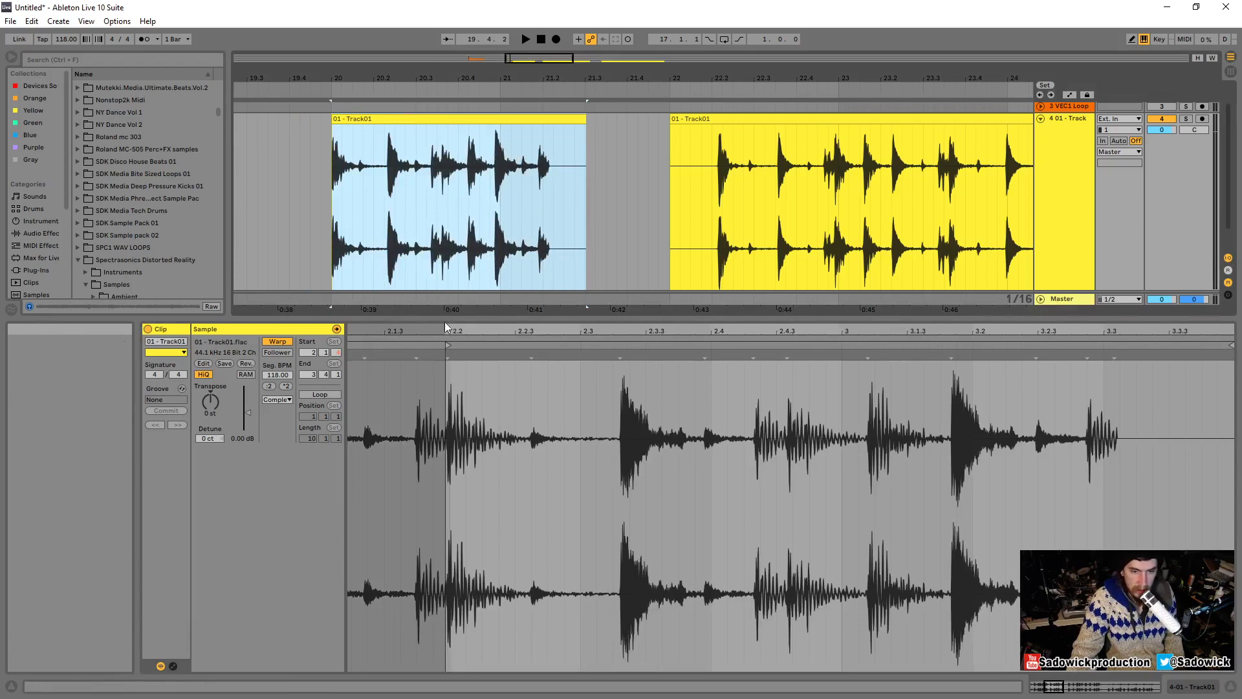
Set position 1.1.1 at the trimmed clip's start marker in the sample editor.
drag(446, 330, 458, 398)
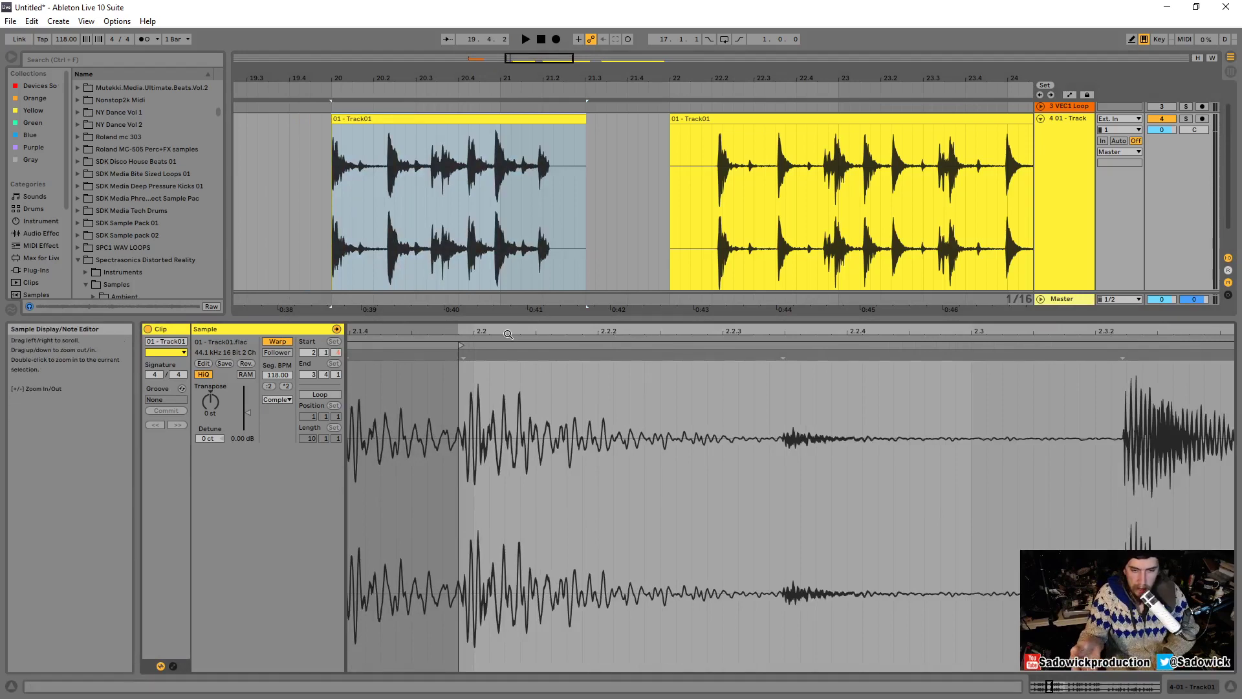
drag(509, 335, 538, 259)
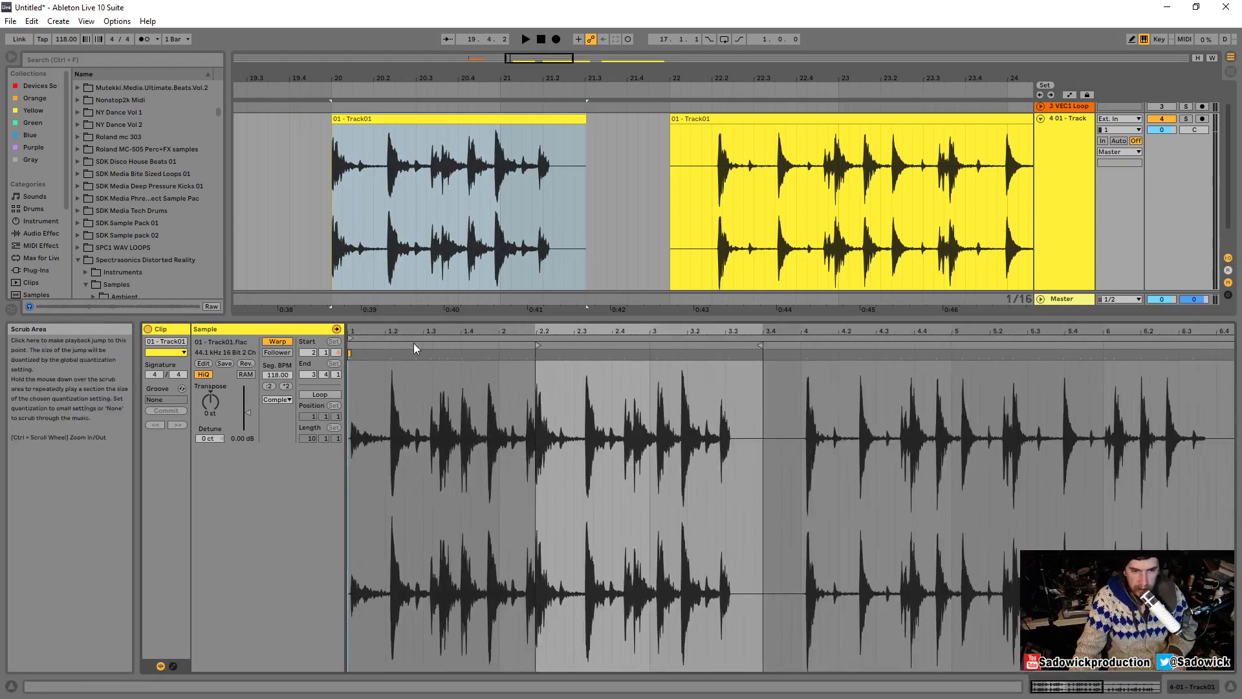
drag(524, 332, 475, 350)
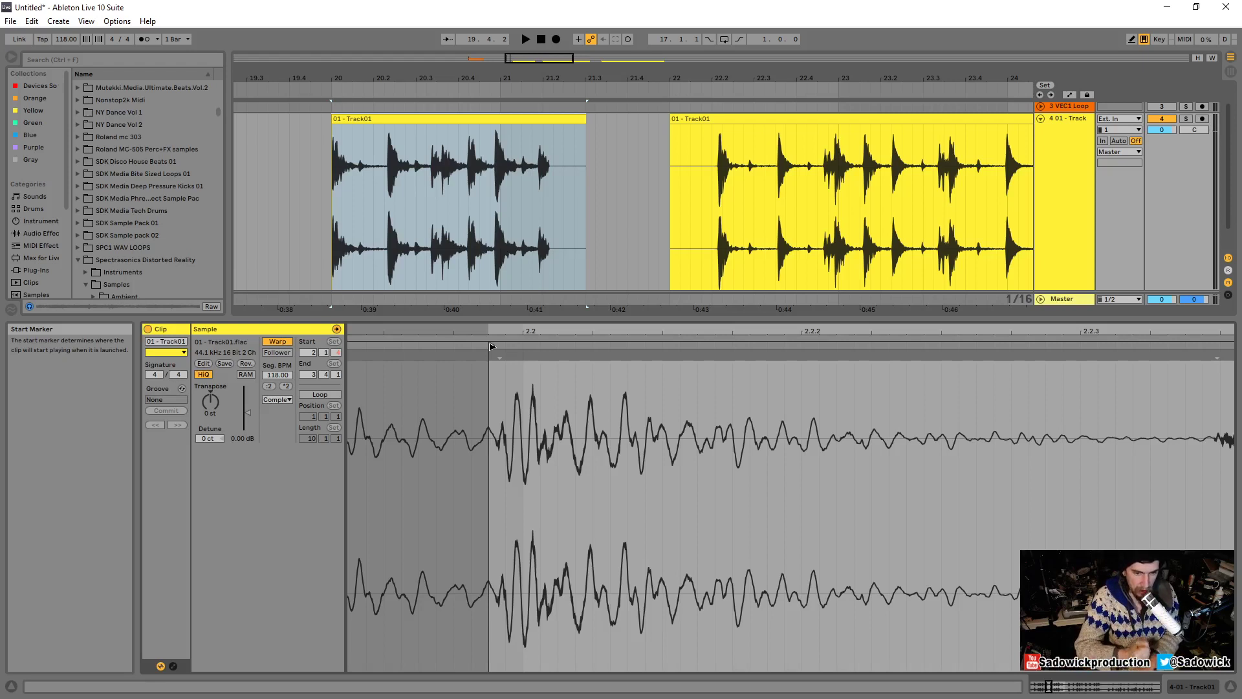
right_click(493, 345)
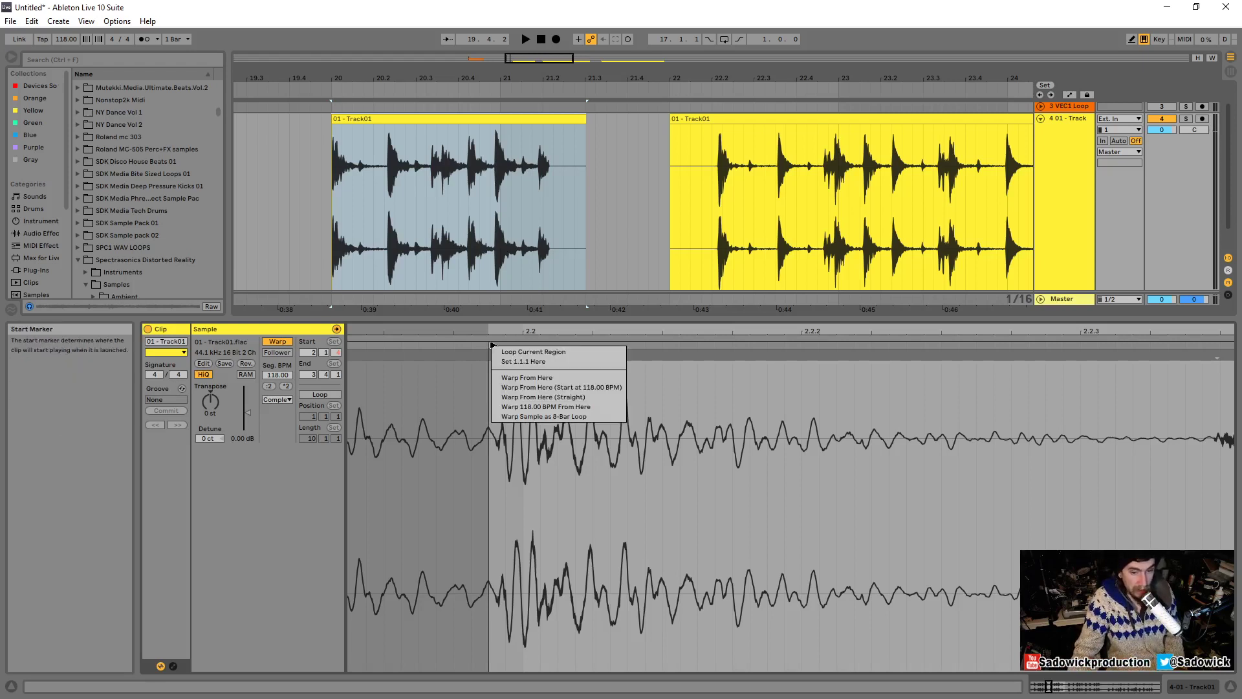
click(531, 362)
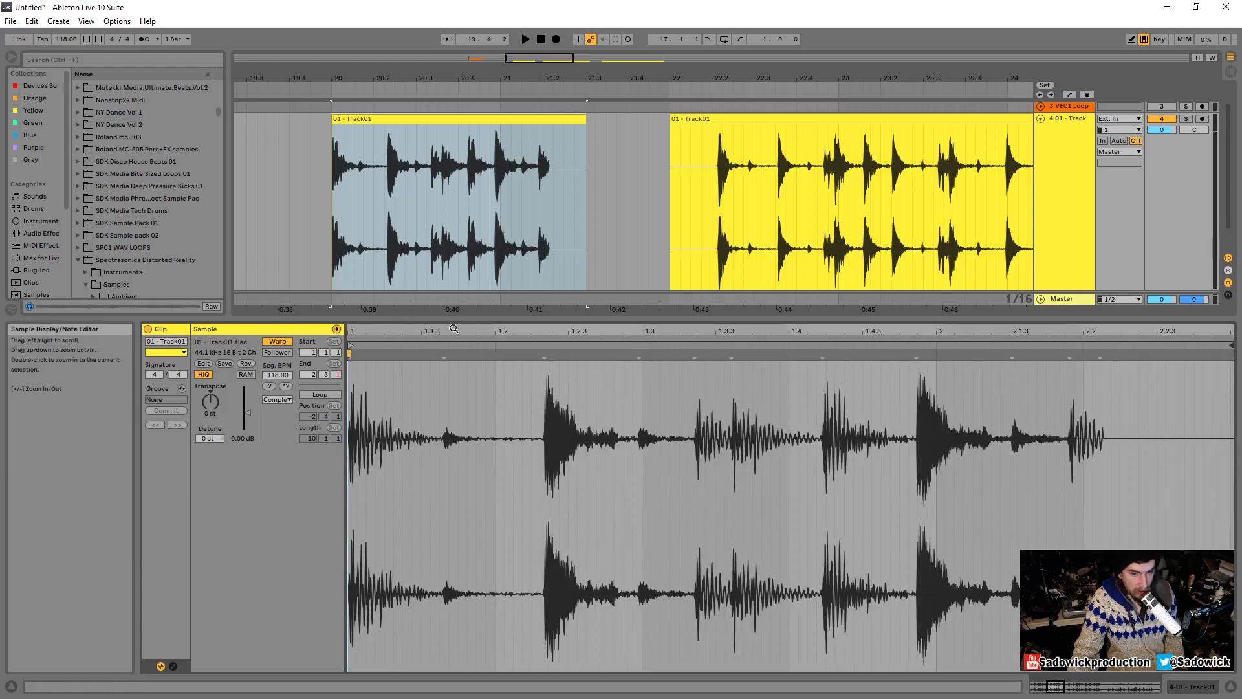
Audition the clip, add a warp marker on the second main drum hit, and move it to 1.2.
key(space)
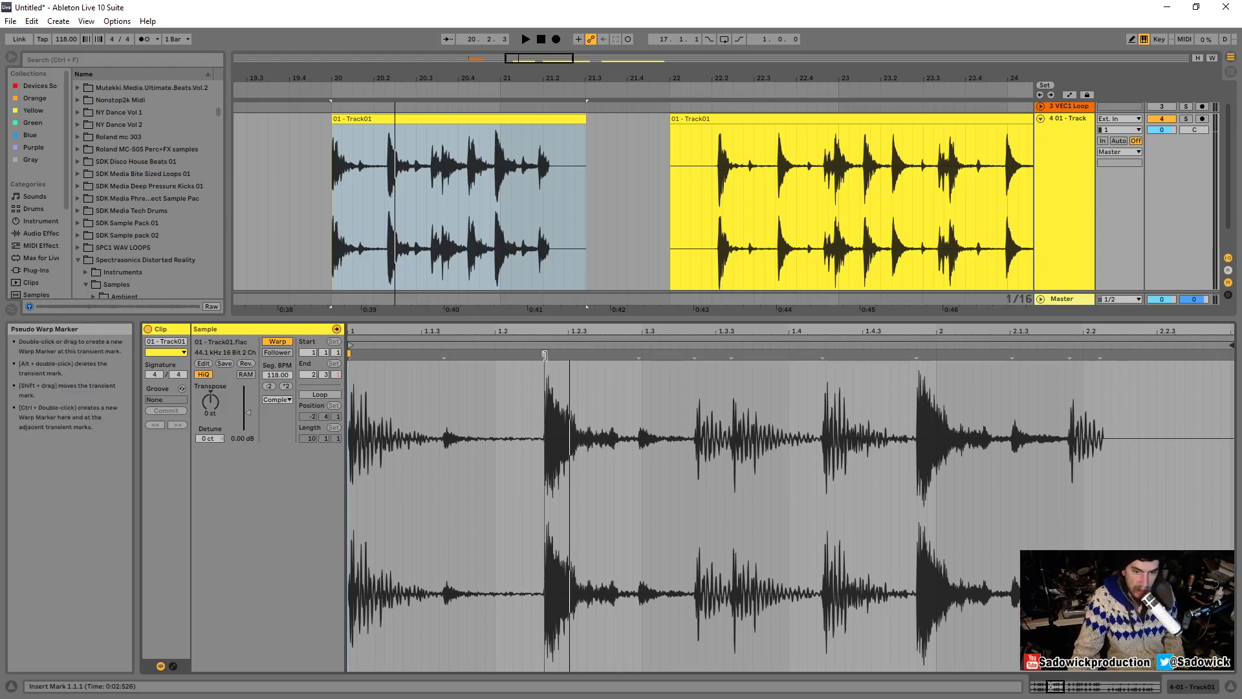
double_click(545, 354)
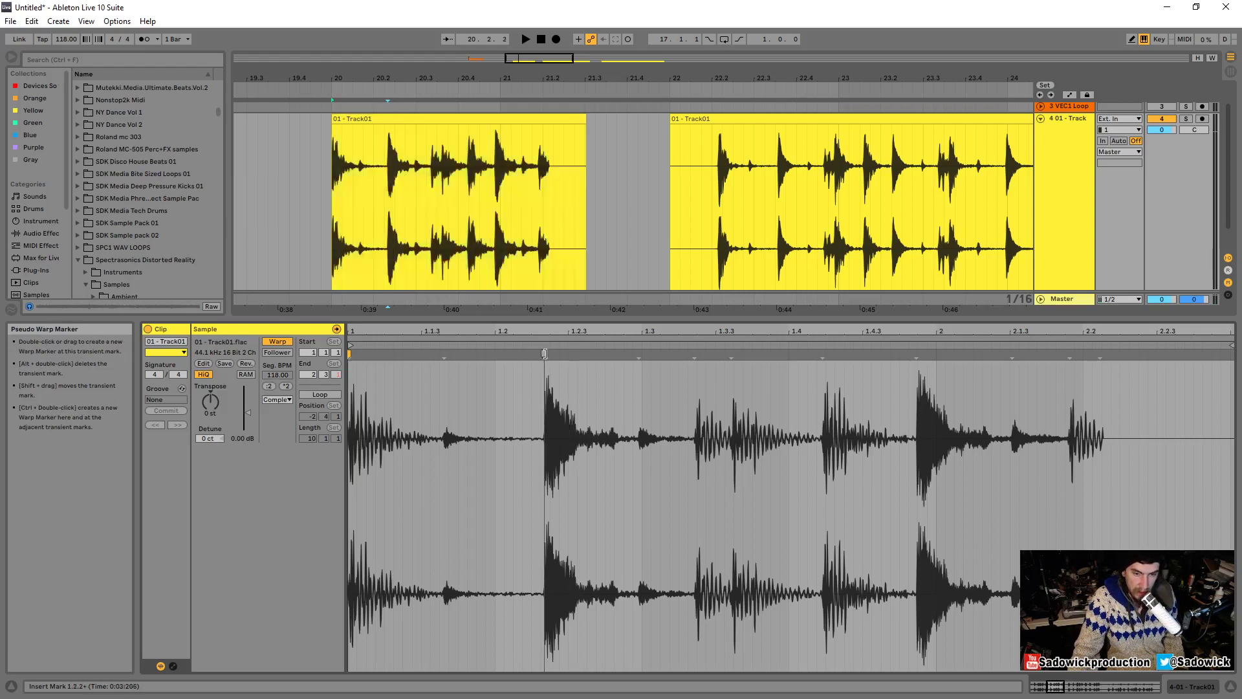
drag(545, 353, 497, 354)
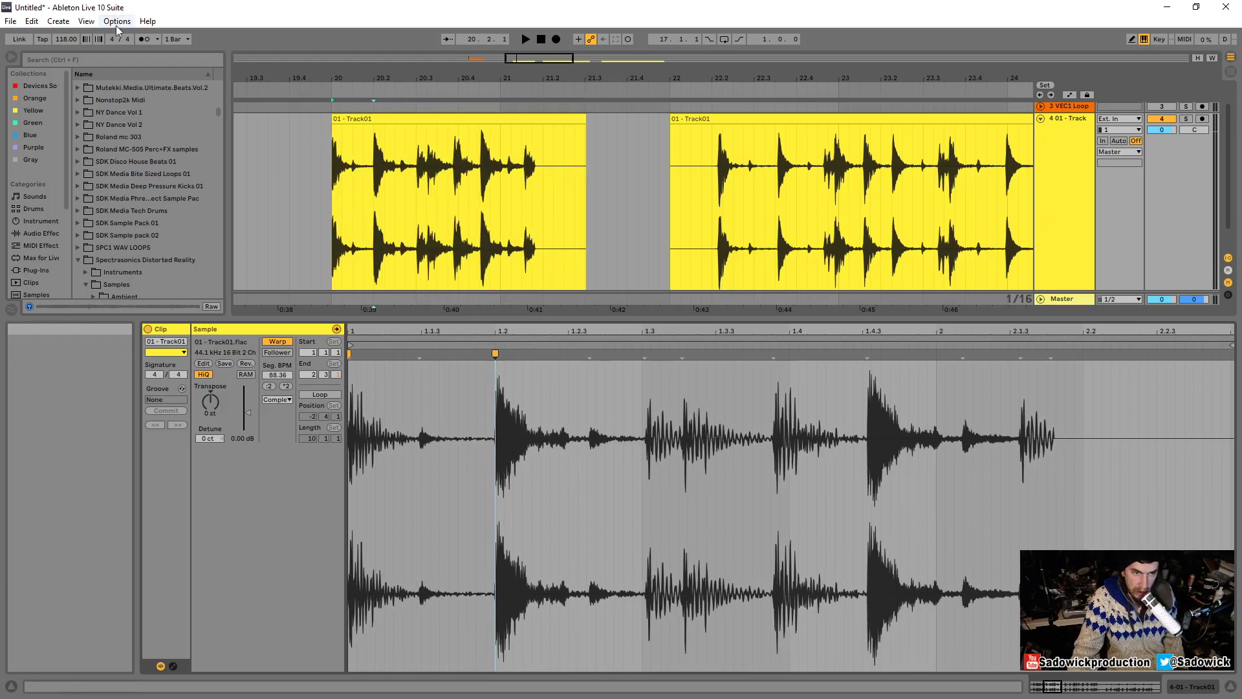
Turn on the metronome and remove the warp marker at 1.2.
click(141, 39)
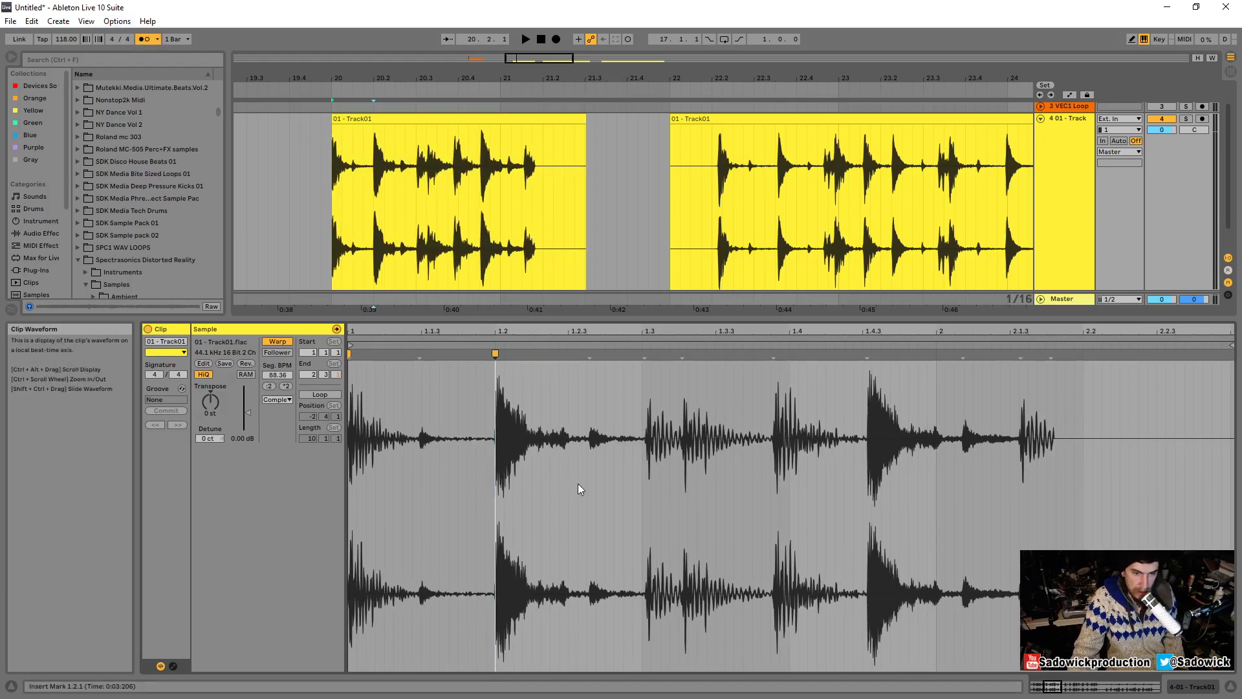
double_click(498, 354)
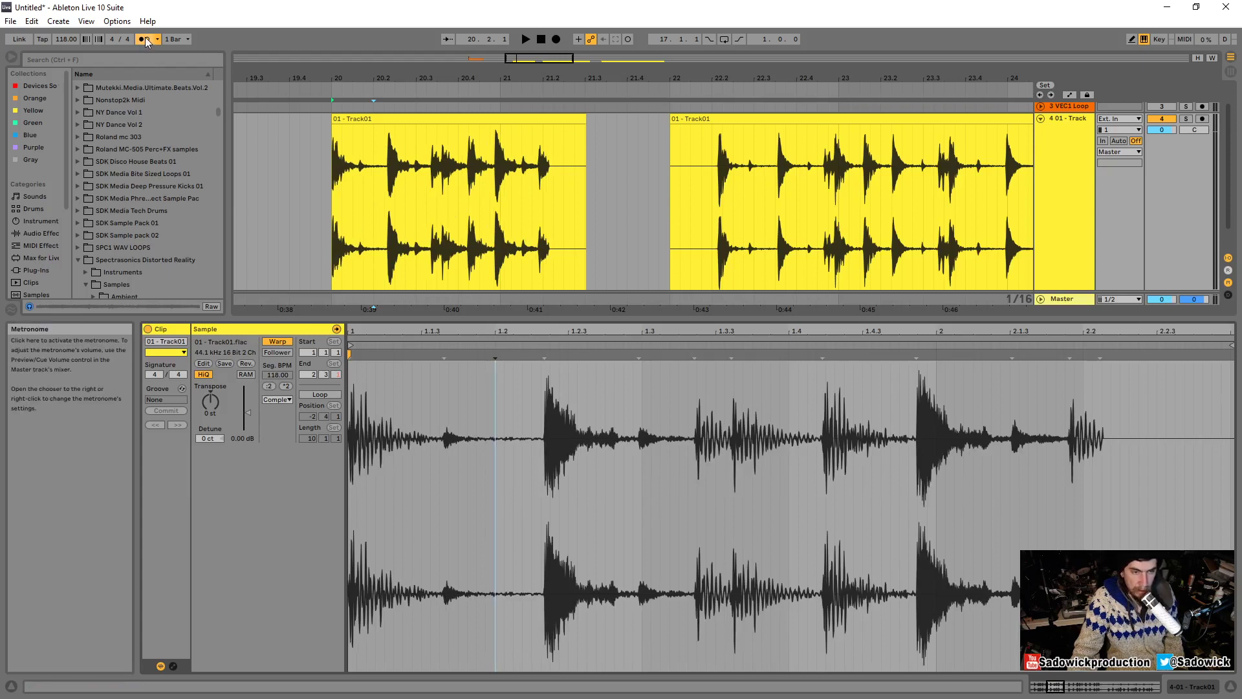
Select the trimmed clip and audition its unadjusted timing from bar 20 against the metronome.
click(368, 118)
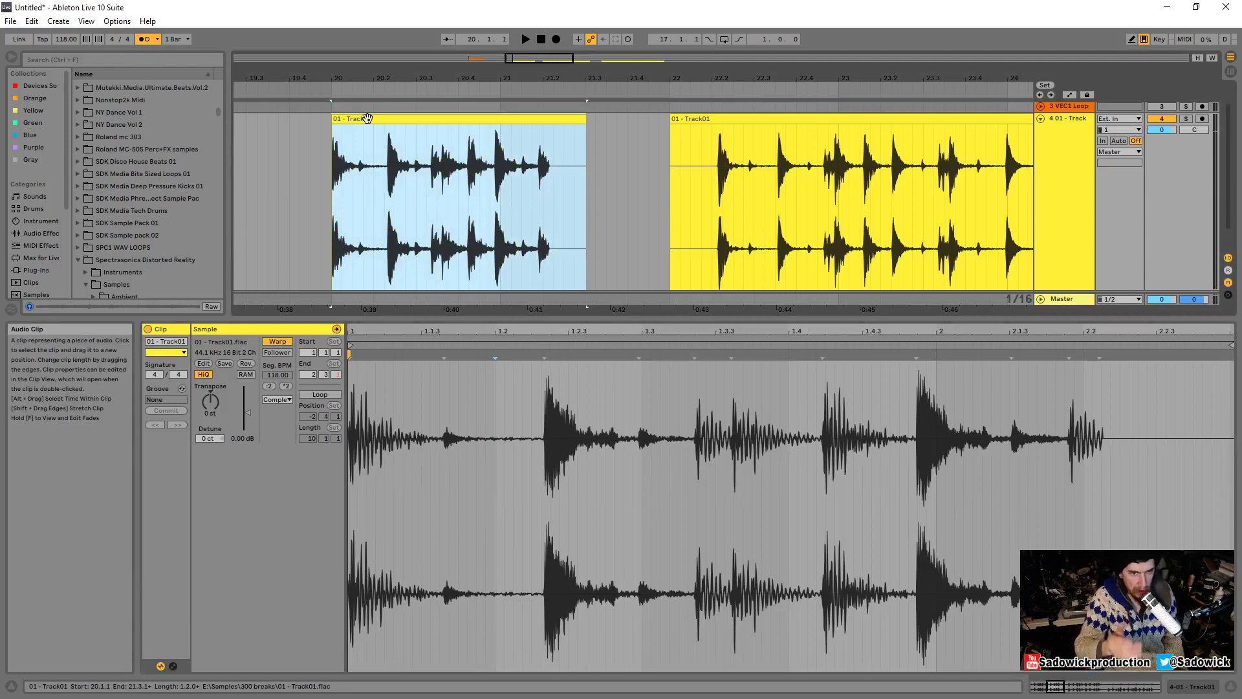
key(space)
key(space)
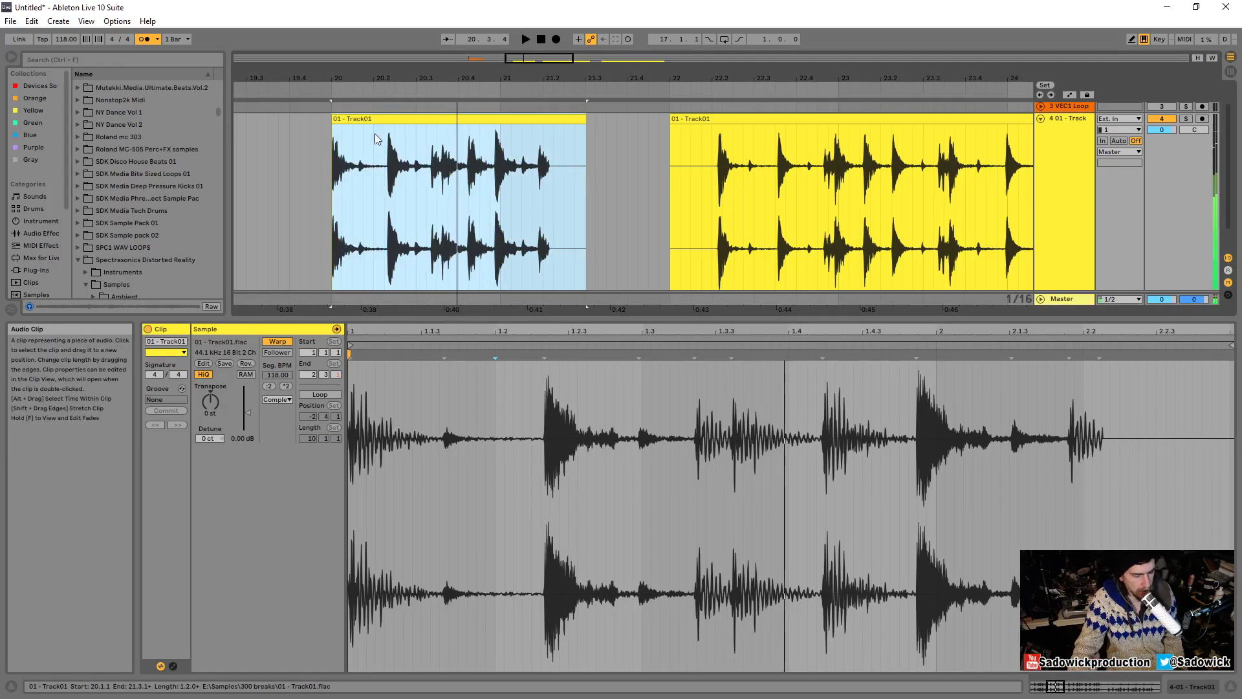
key(space)
key(space)
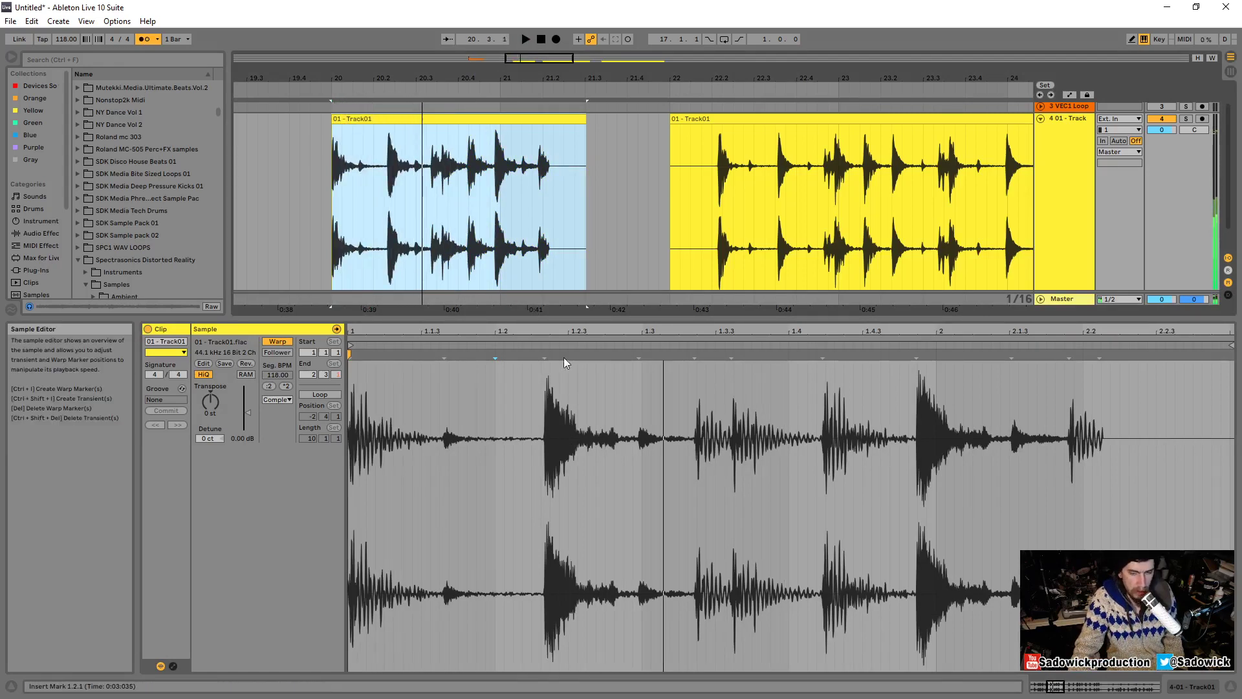
Stretch the clip so its second main drum hit lands on 1.2, and audition the change.
drag(544, 358, 496, 355)
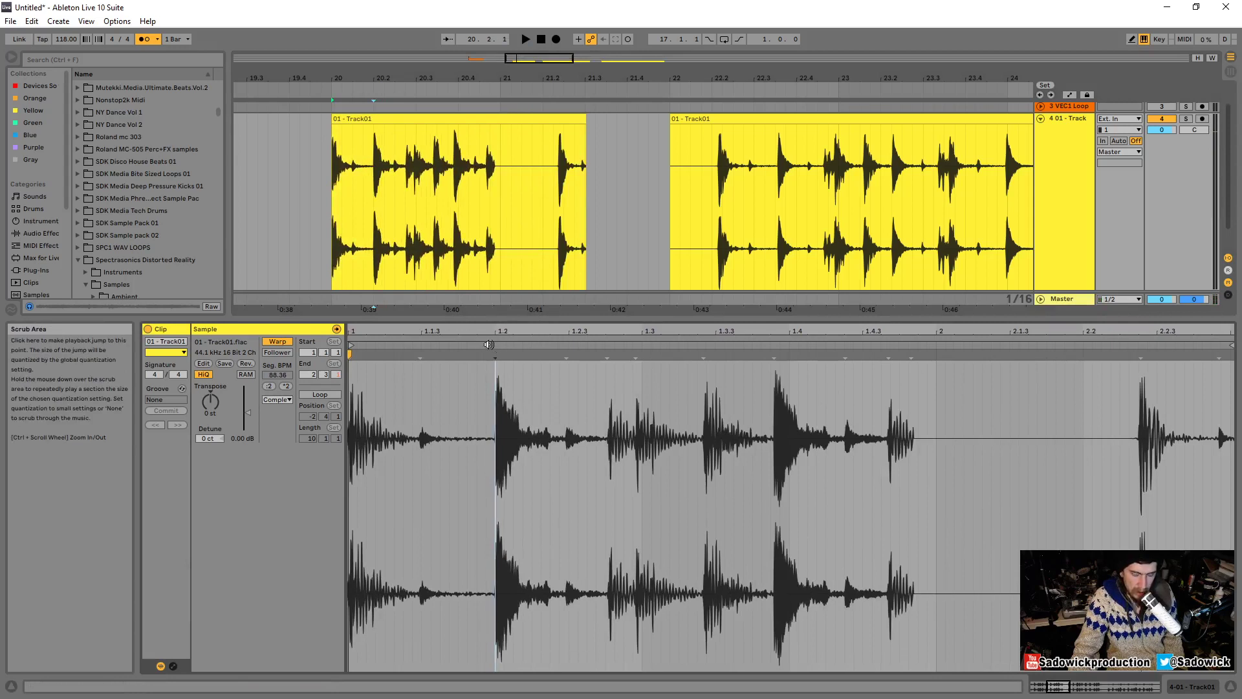
key(space)
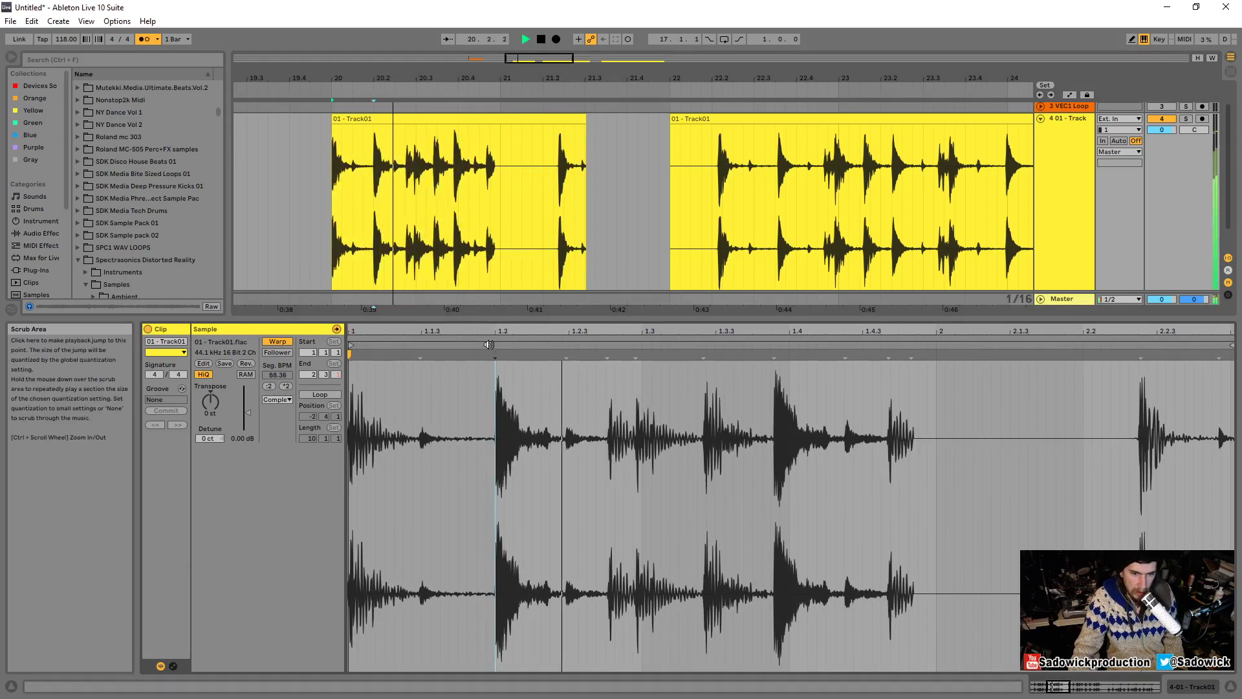
key(space)
Select the adjusted clip and repeatedly audition its opening hits from bar 20 against the metronome.
click(374, 119)
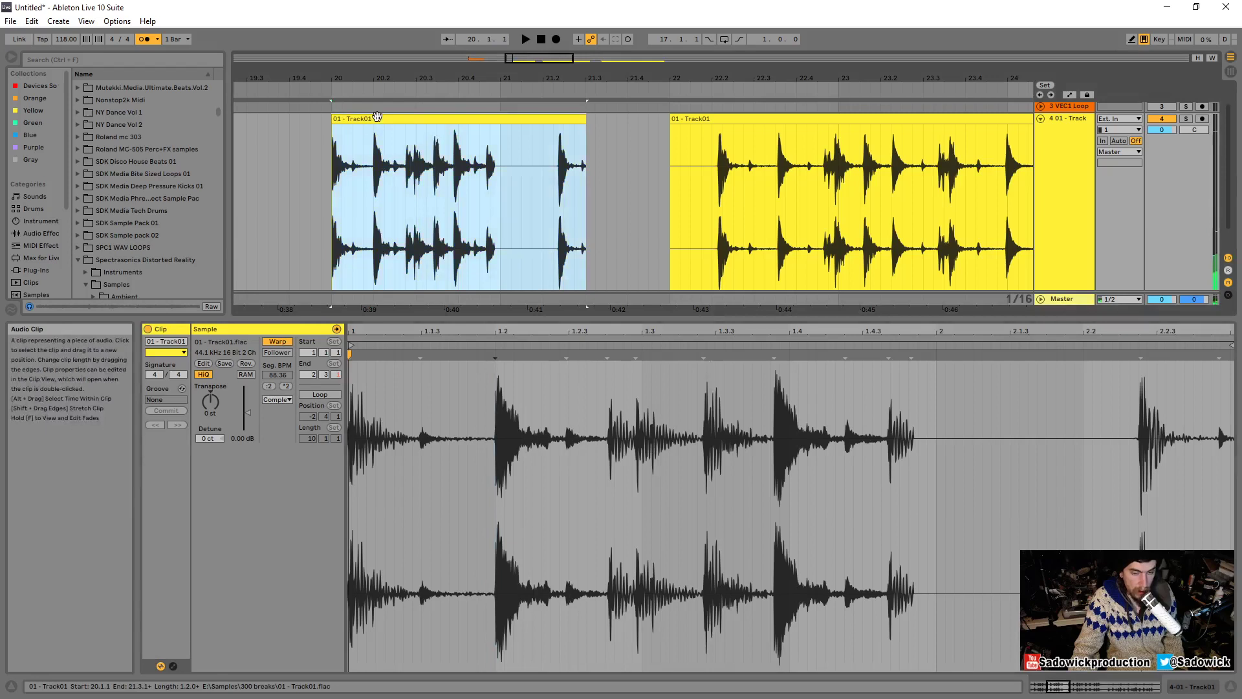
key(space)
key(space)
key(space)
key(space)
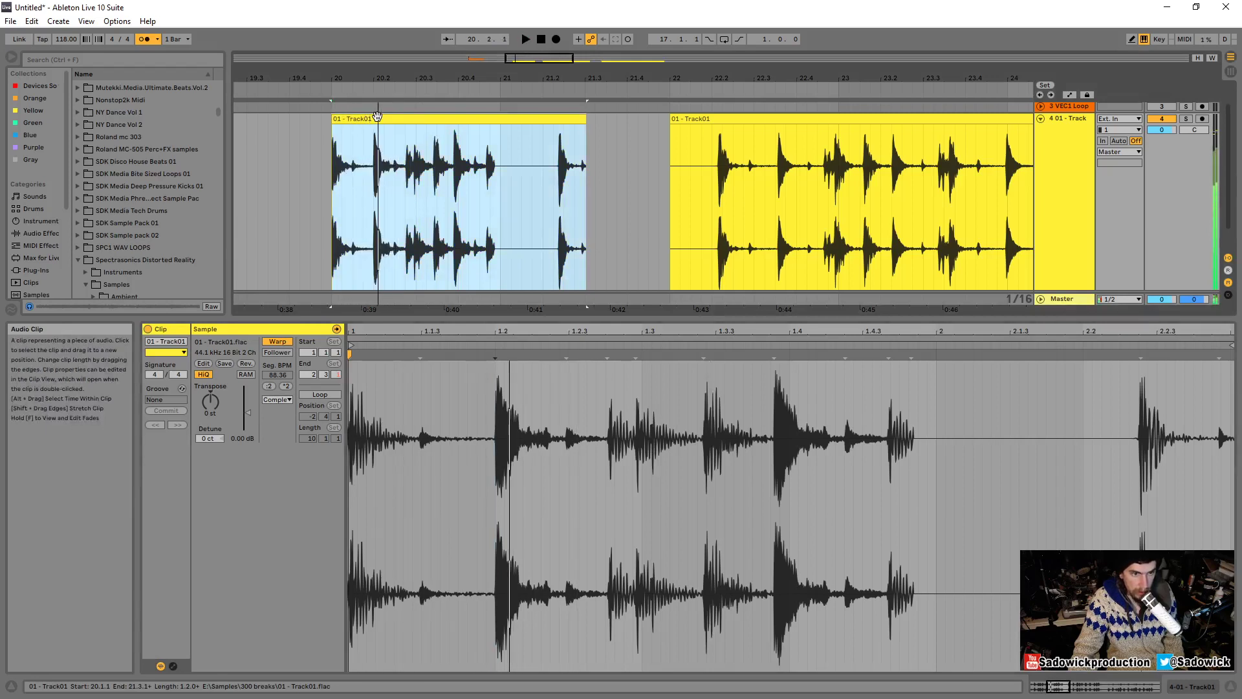
key(space)
key(space)
key(space)
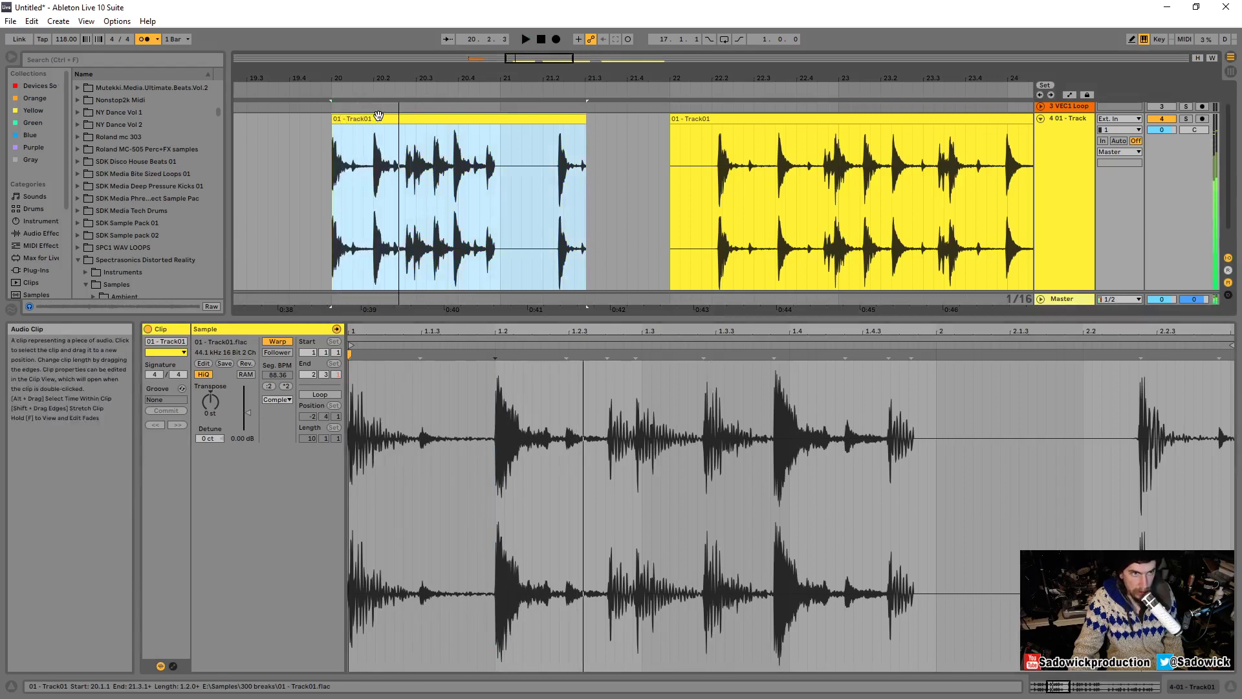
key(space)
key(space)
key(space)
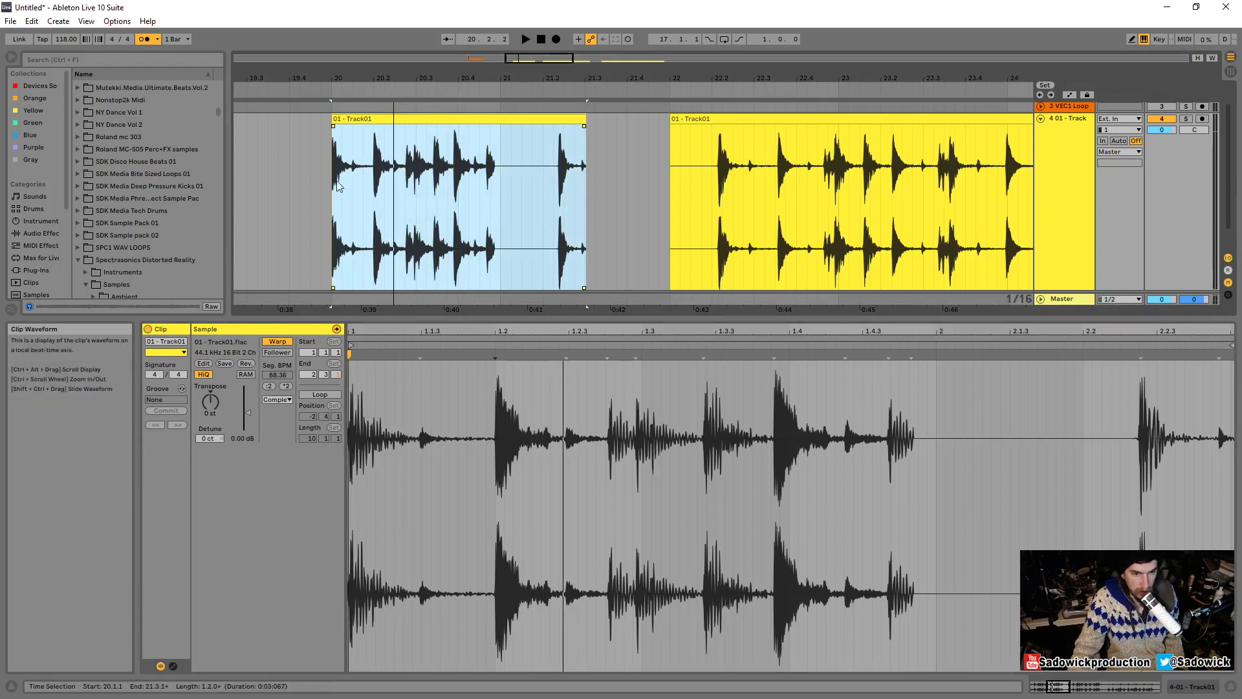
click(499, 416)
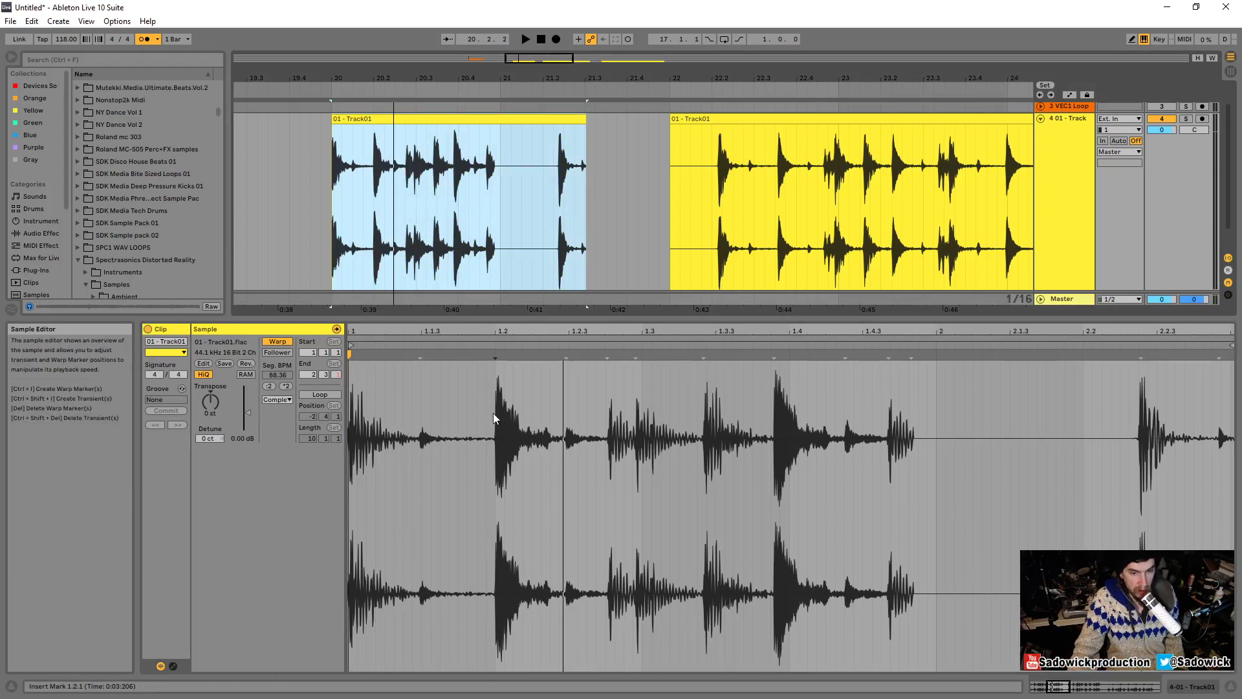
key(space)
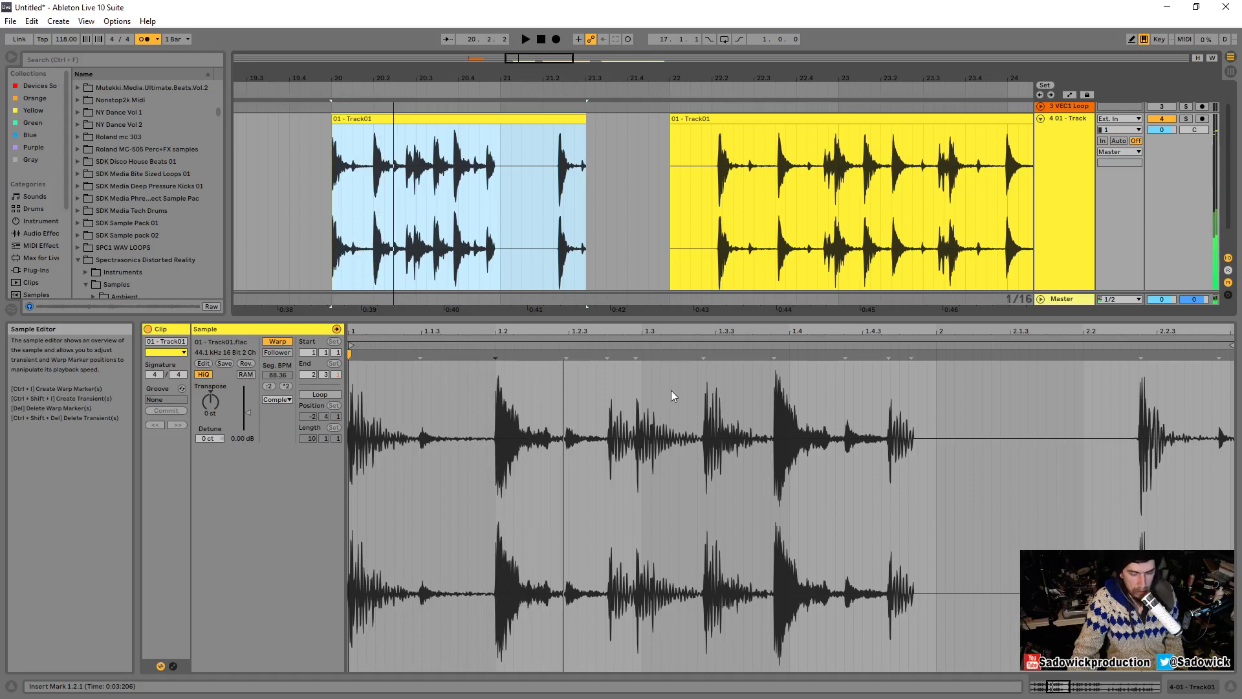
key(space)
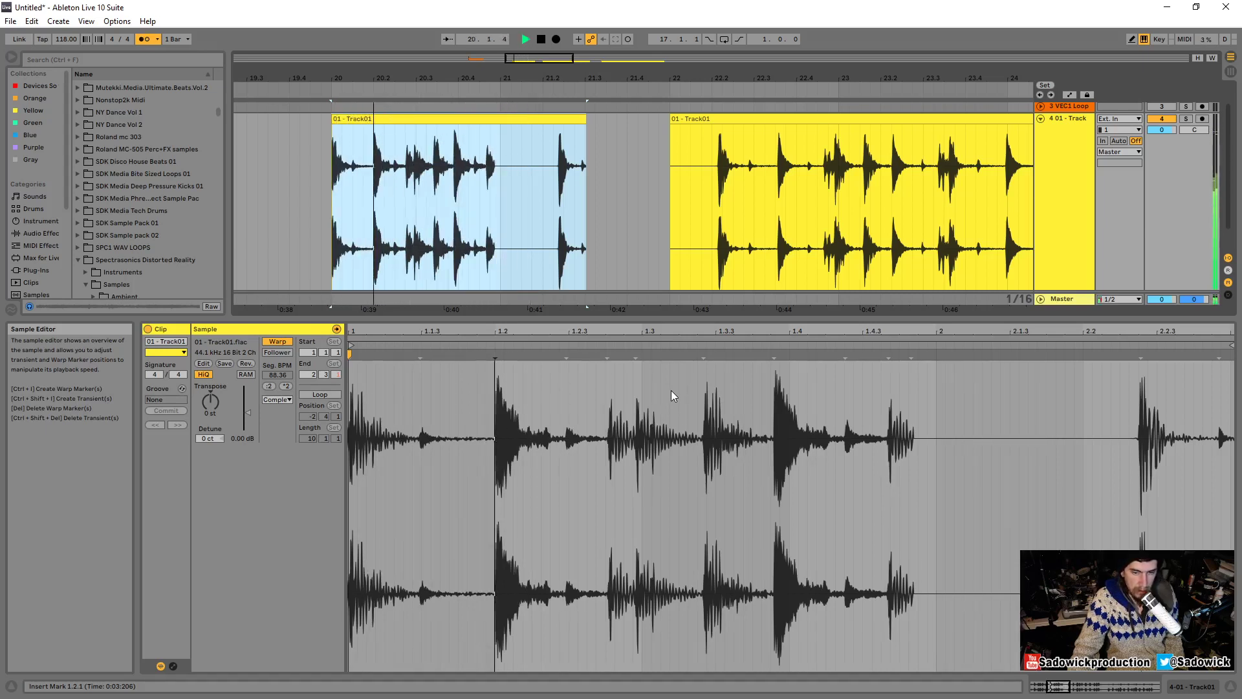
key(space)
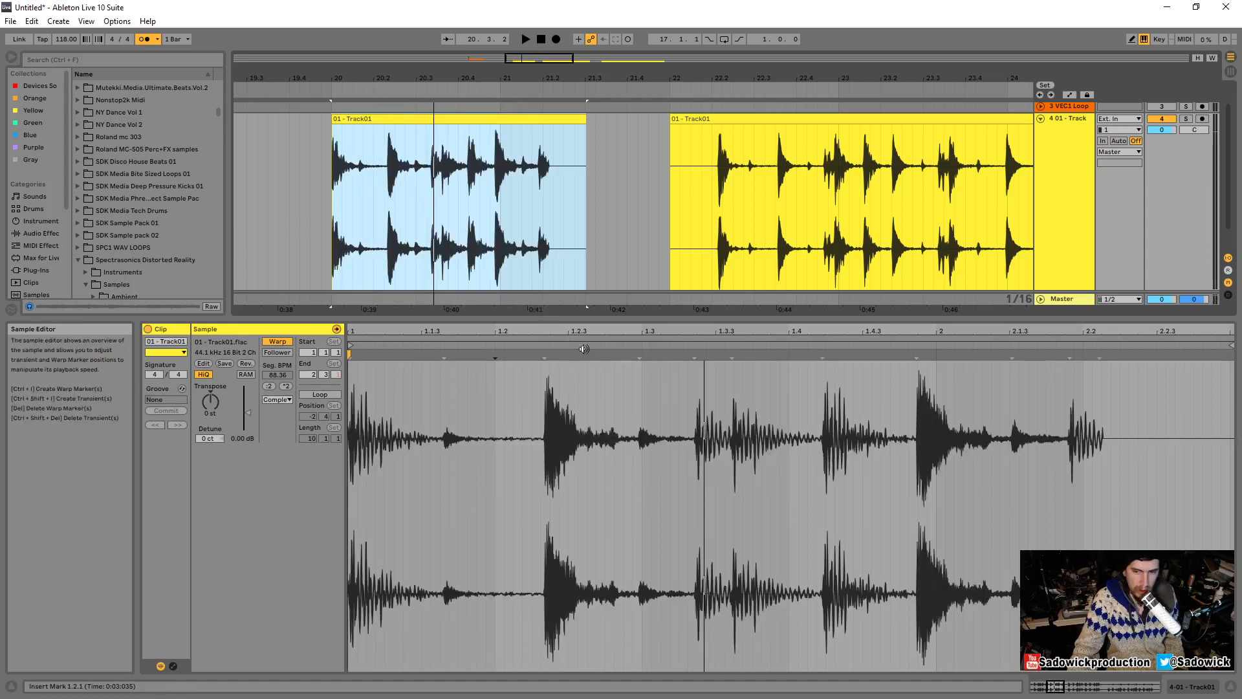
Add warp markers that place the second main drum hit on 1.2 and the transient near beat three on 1.3.
double_click(547, 356)
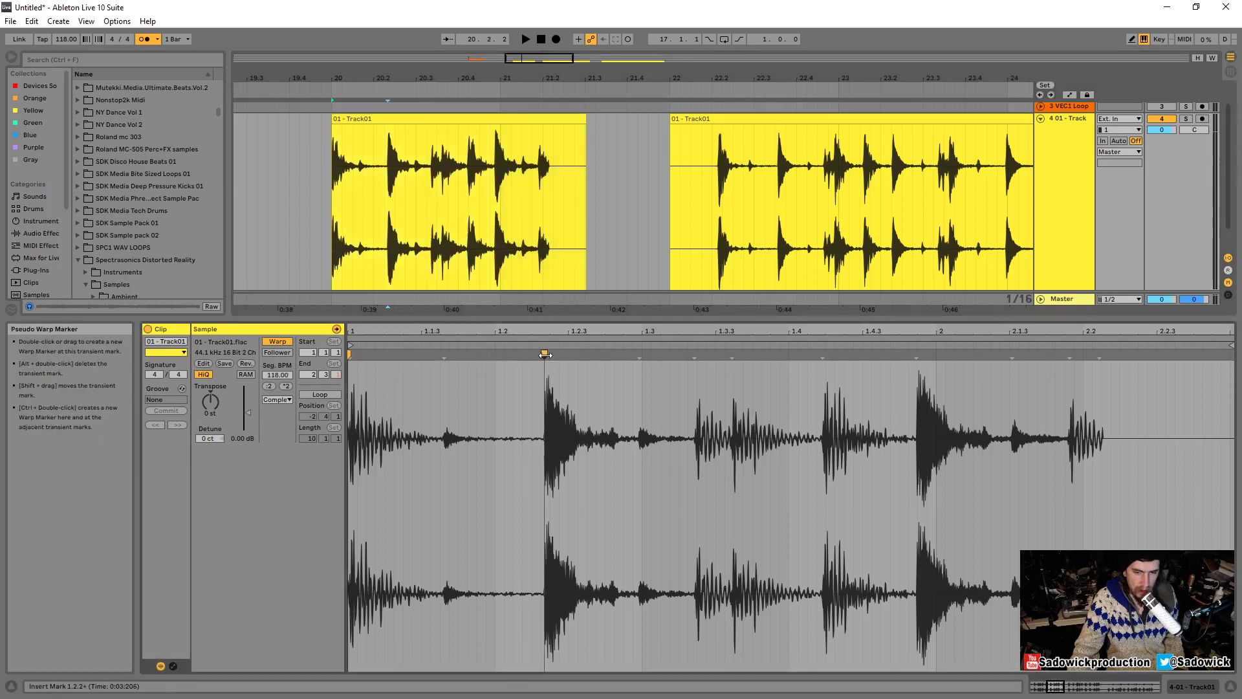
drag(547, 356, 497, 354)
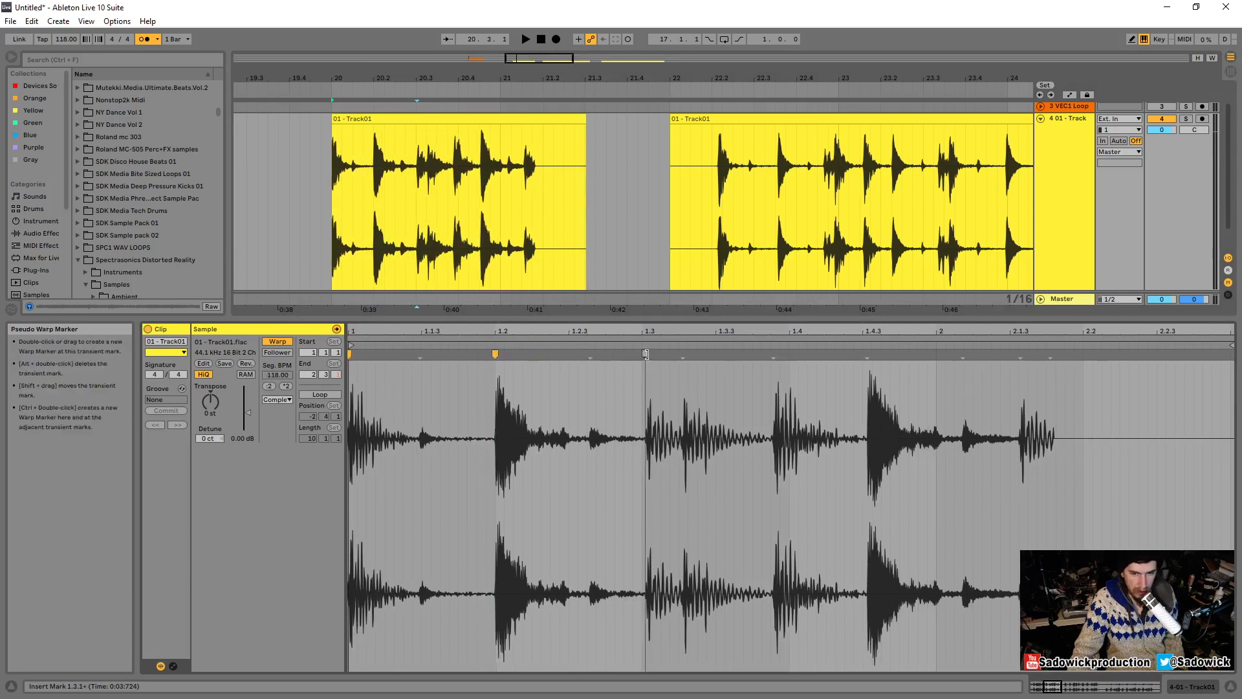
drag(645, 354, 642, 354)
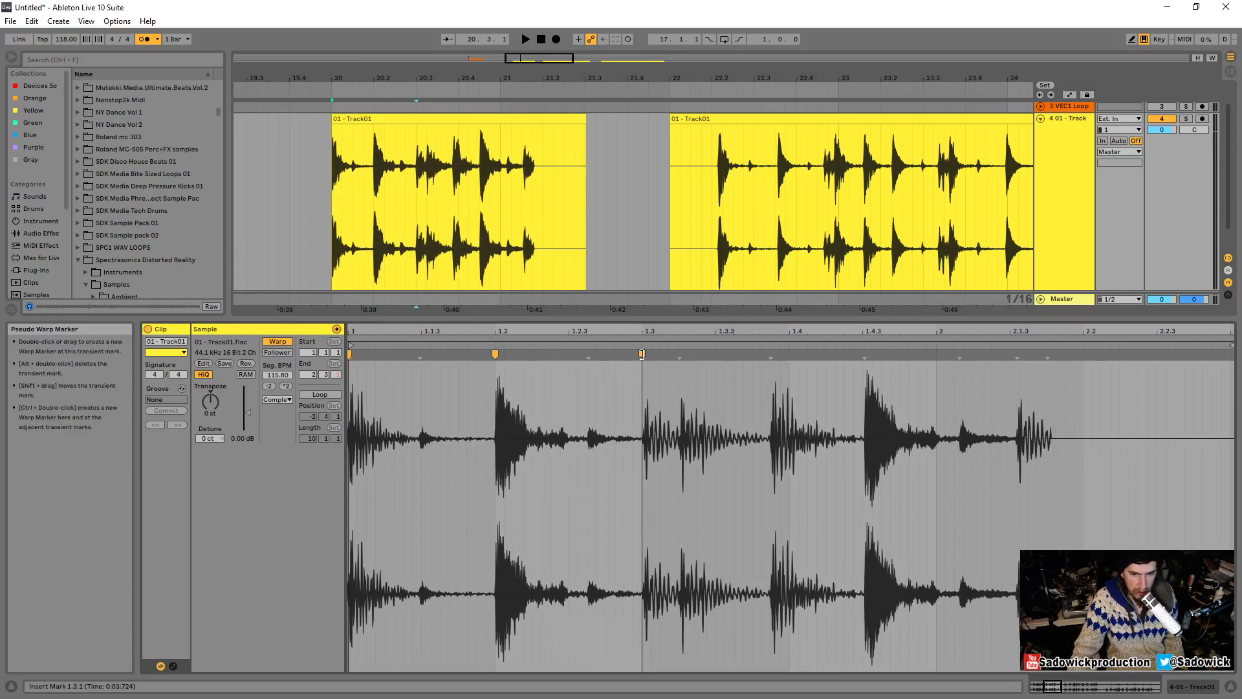
Replace the marker at 1.3 with one that pulls the following transient onto 1.3, and audition the clip.
double_click(642, 355)
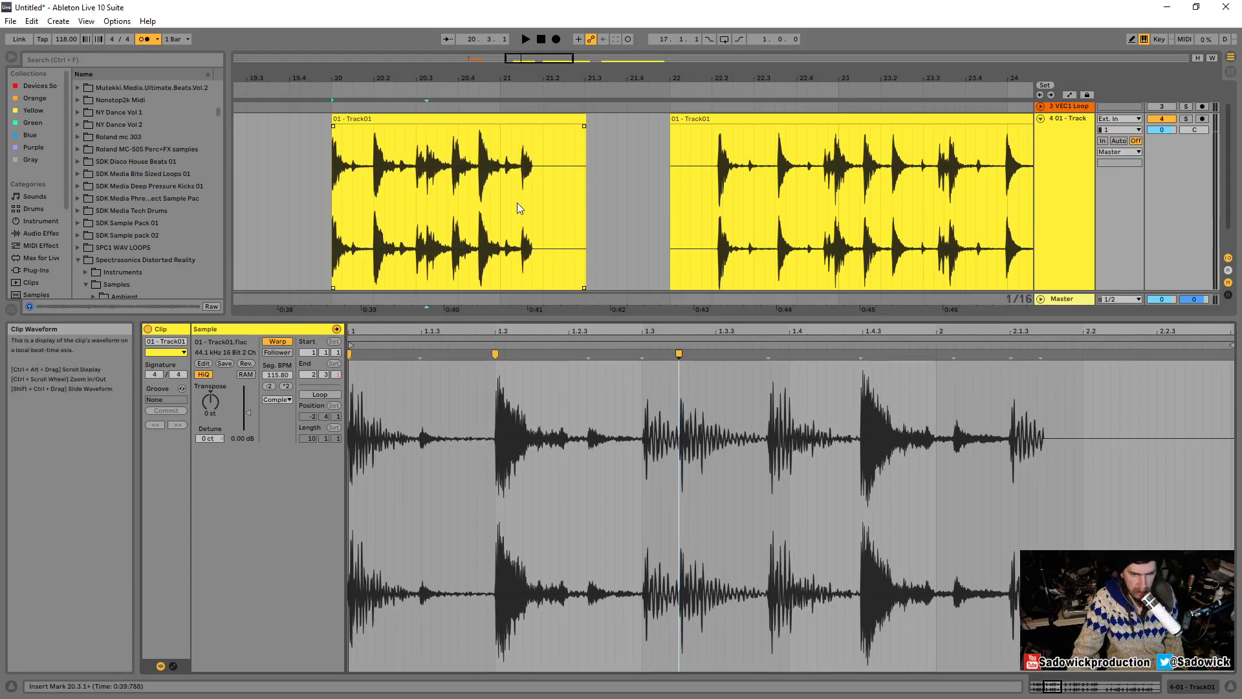
drag(678, 354, 636, 354)
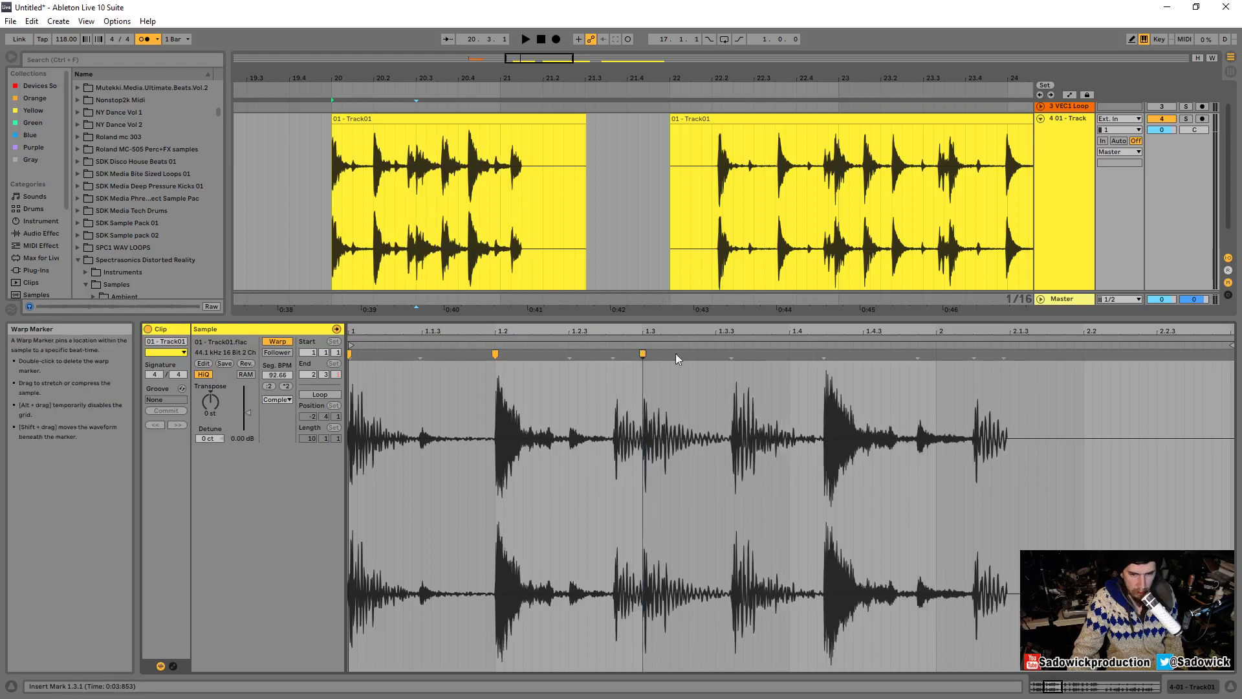
key(space)
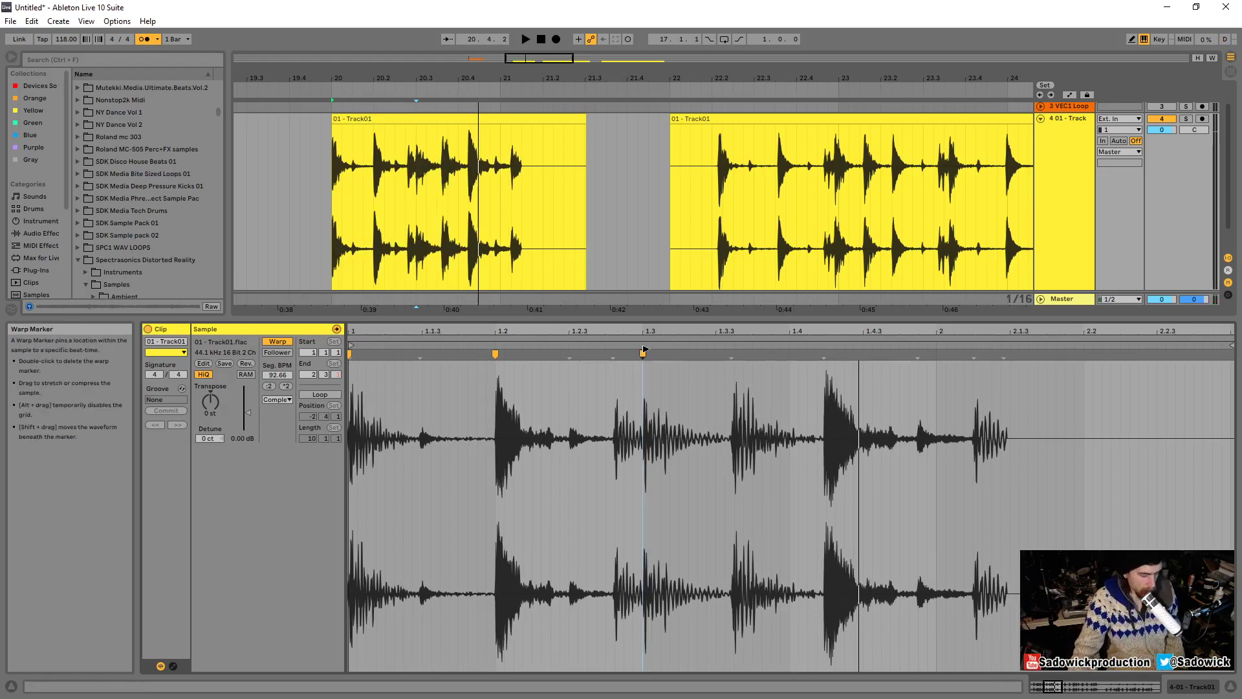
Undo the warp marker edits at 1.2 and 1.3 to restore the clip's original timing.
drag(644, 352, 679, 353)
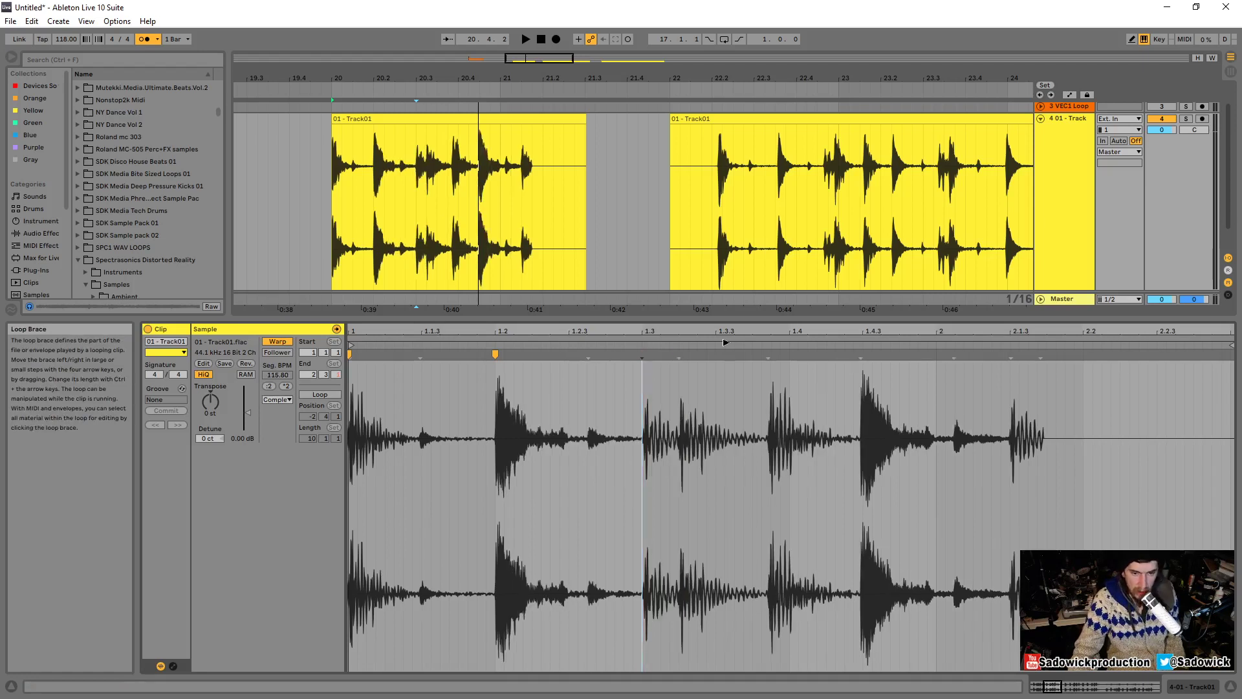
key(ctrl+z)
key(ctrl+z)
key(ctrl+z)
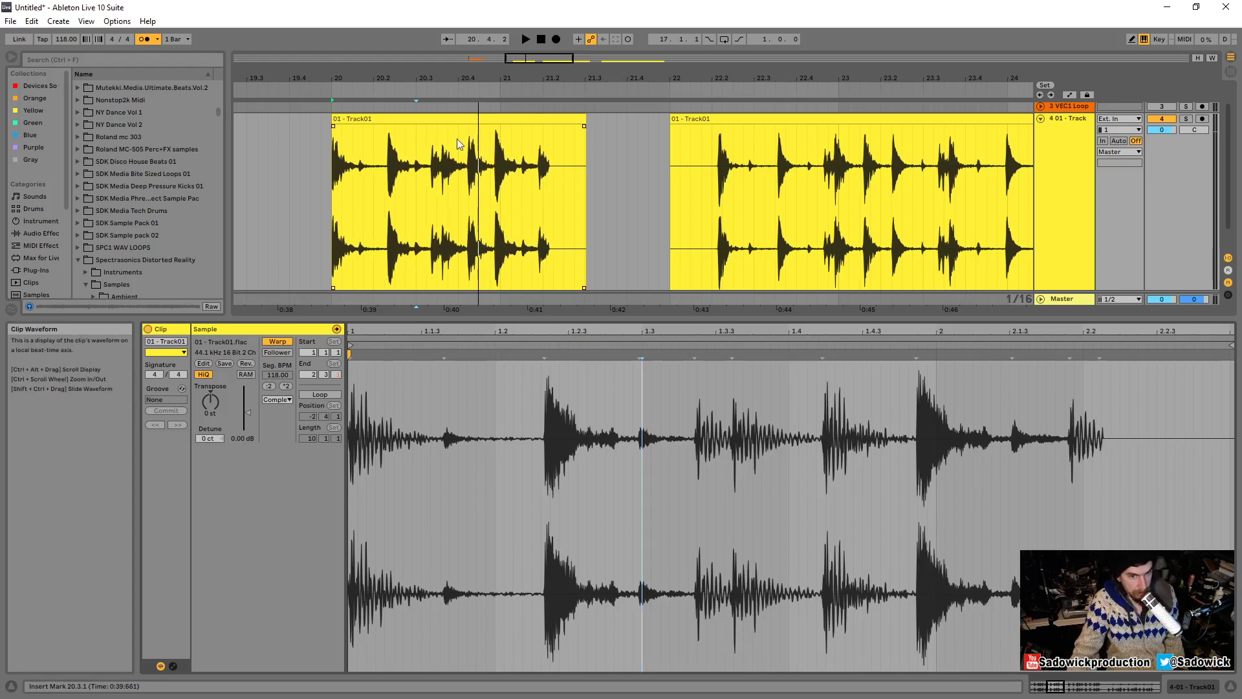
Audition the clip and set its warp mode to Beats.
key(space)
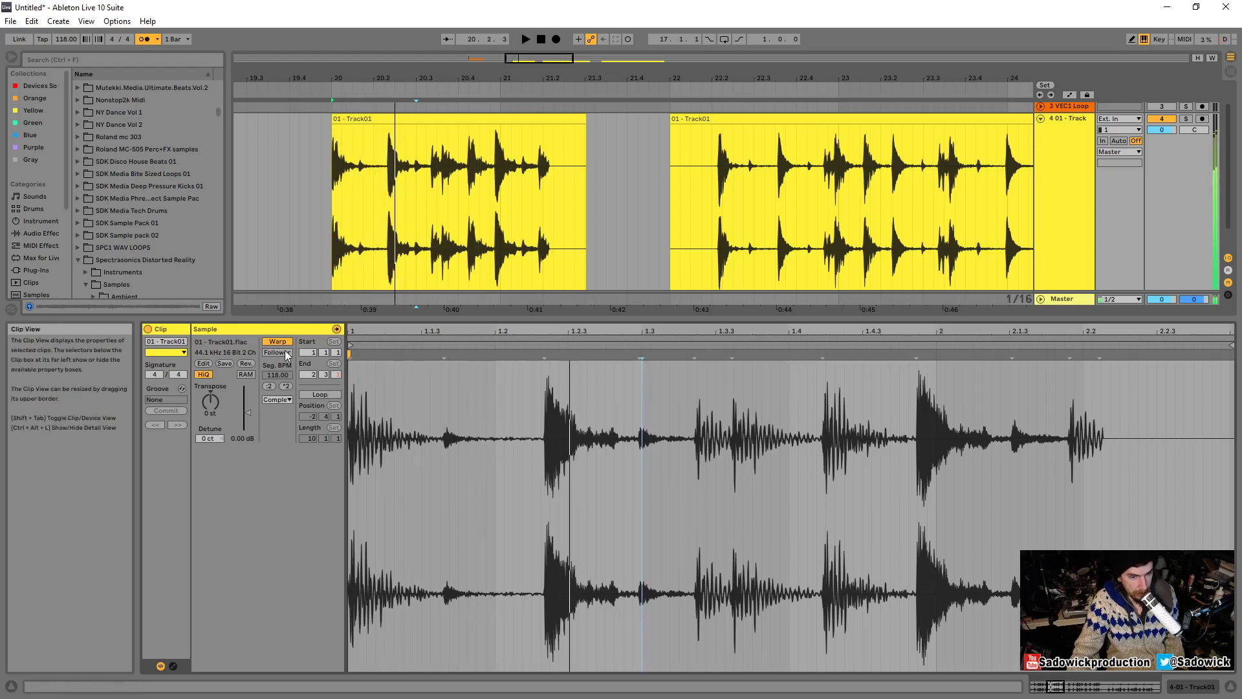
click(275, 400)
click(273, 409)
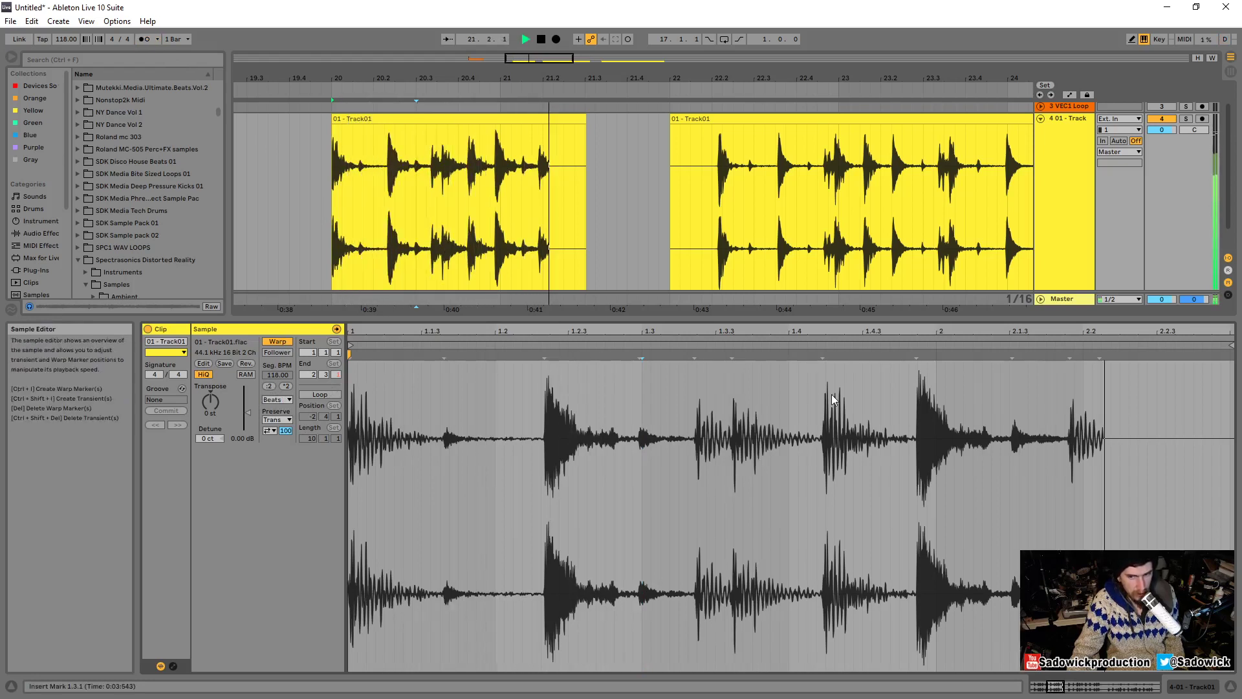
Replay the trimmed drum break to check its timing in Beats warp mode.
key(space)
drag(855, 330, 855, 294)
drag(994, 331, 1068, 329)
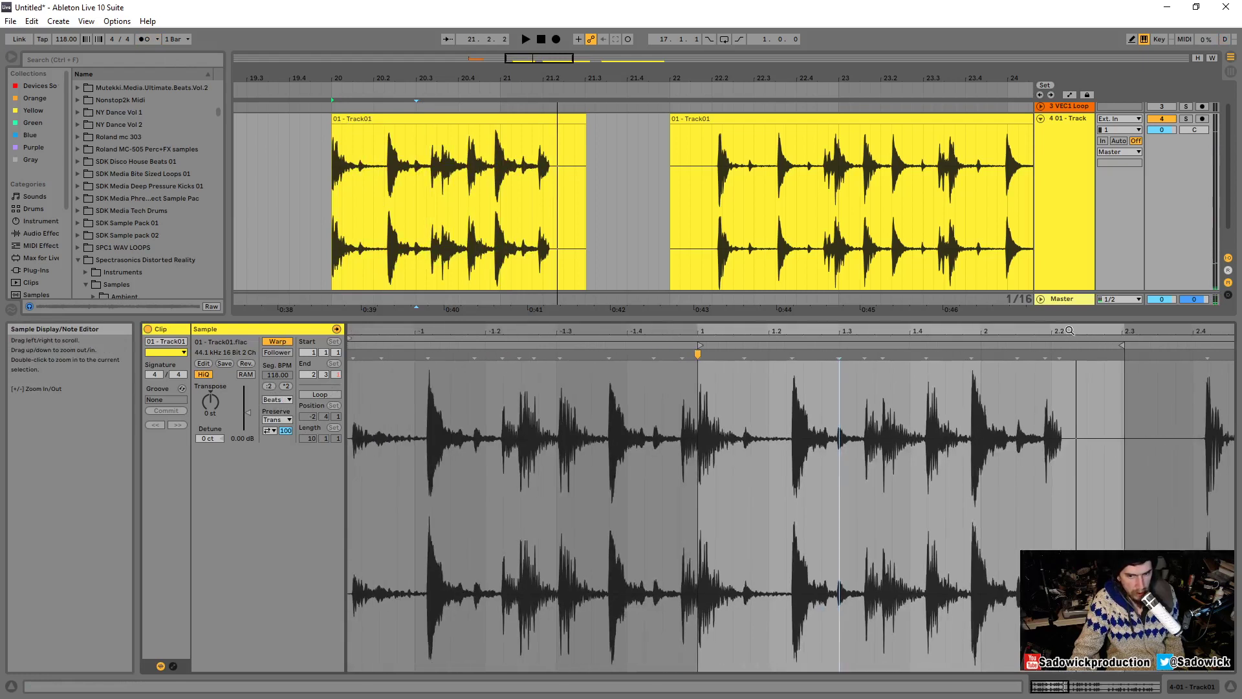
key(space)
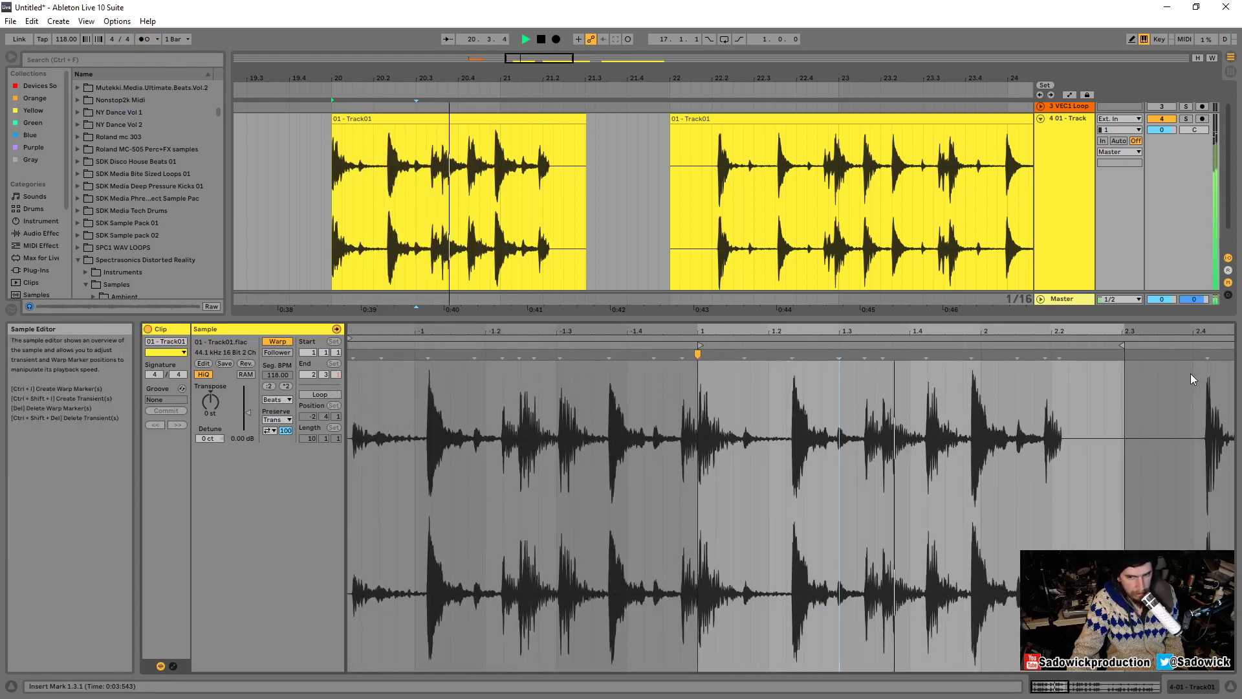
key(space)
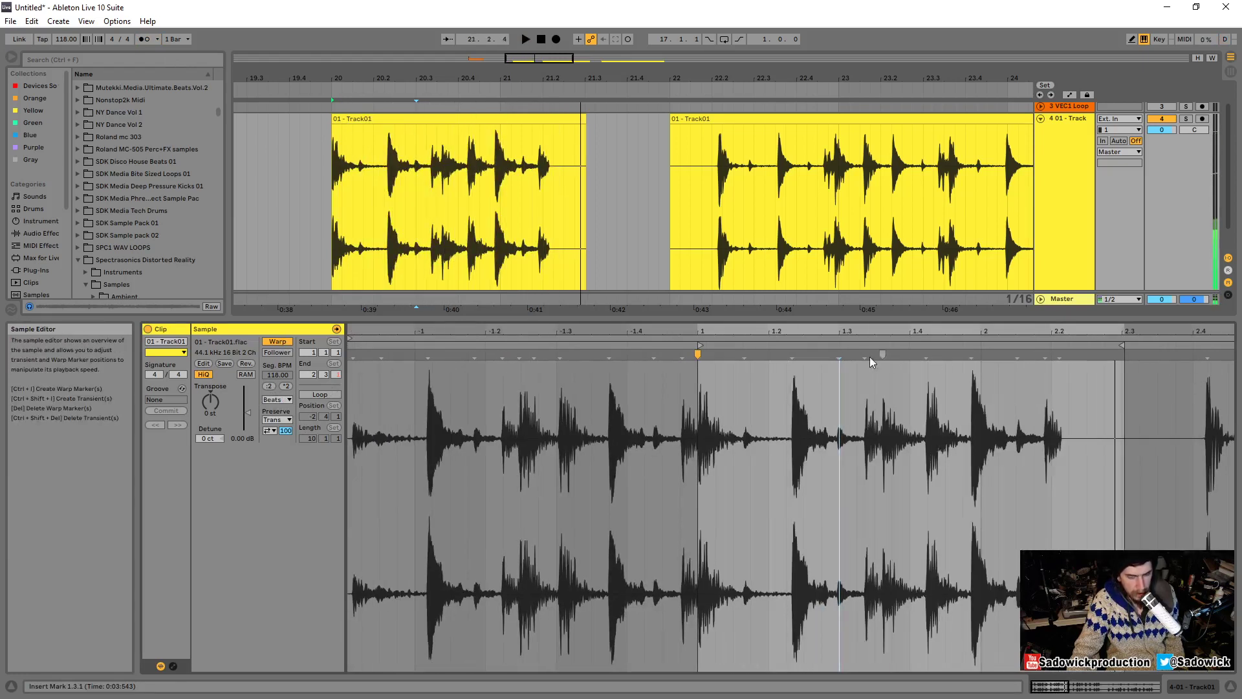
Add a warp marker at the end of the break, pull it back to 2.1.1, and audition the clip without and with the metronome.
double_click(1060, 354)
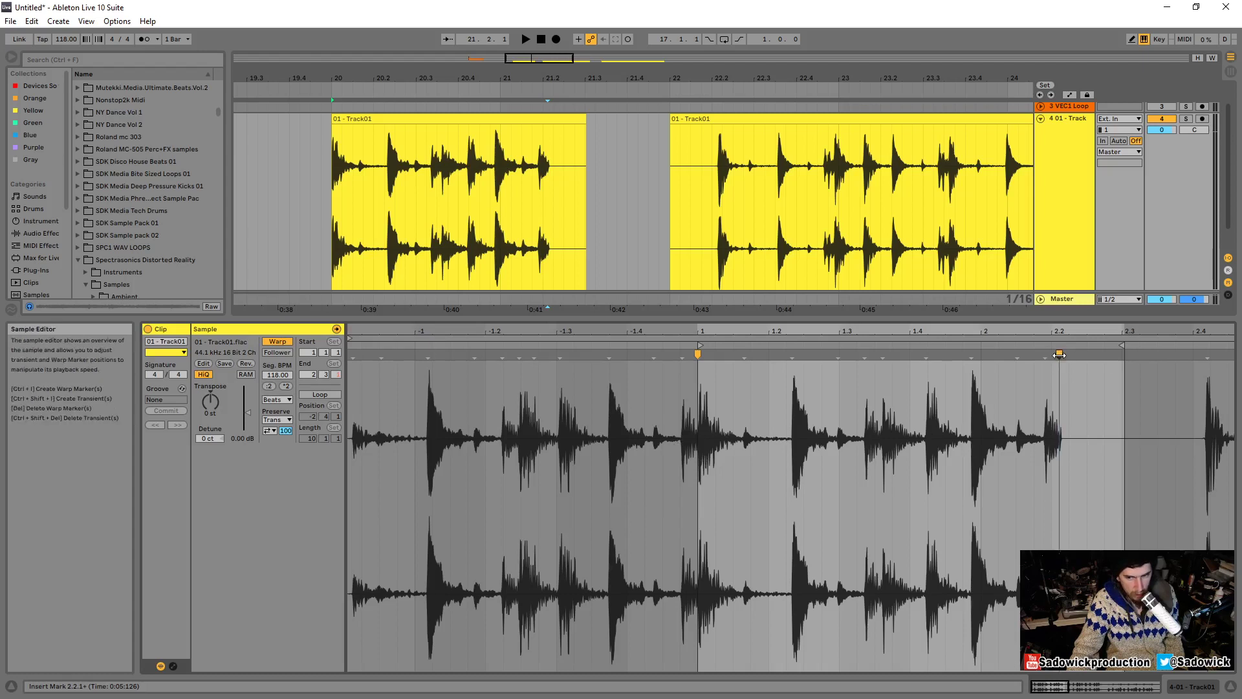
drag(1060, 355, 977, 362)
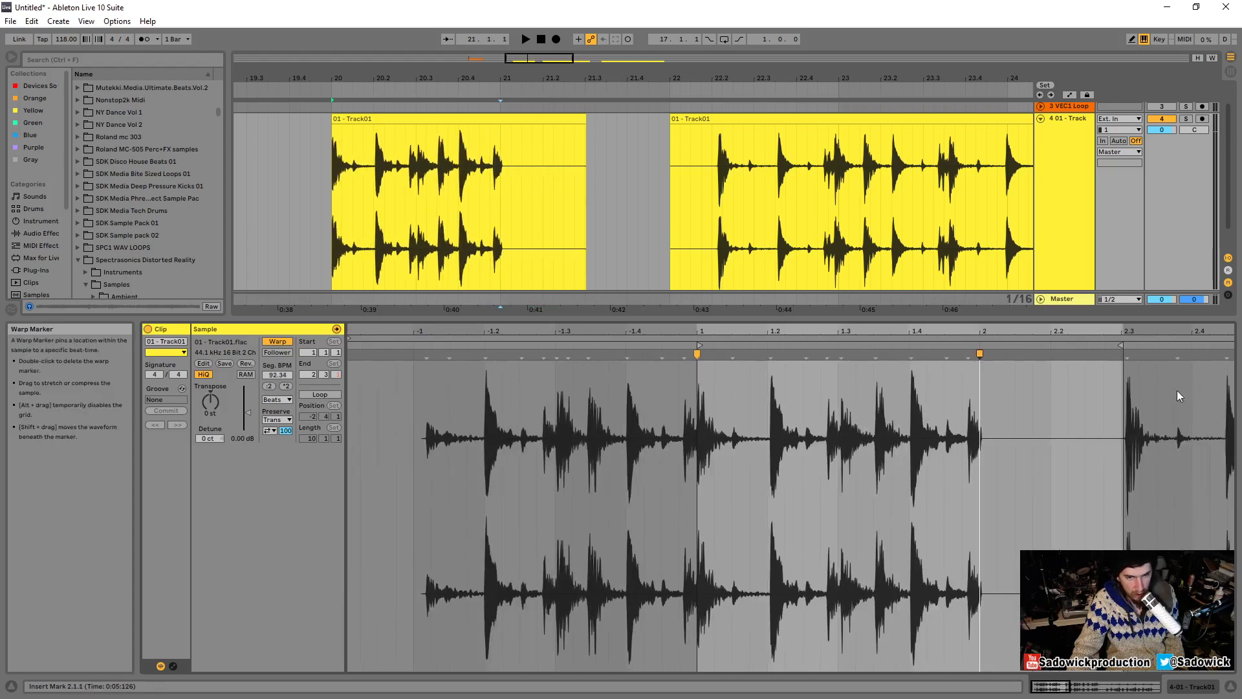
key(space)
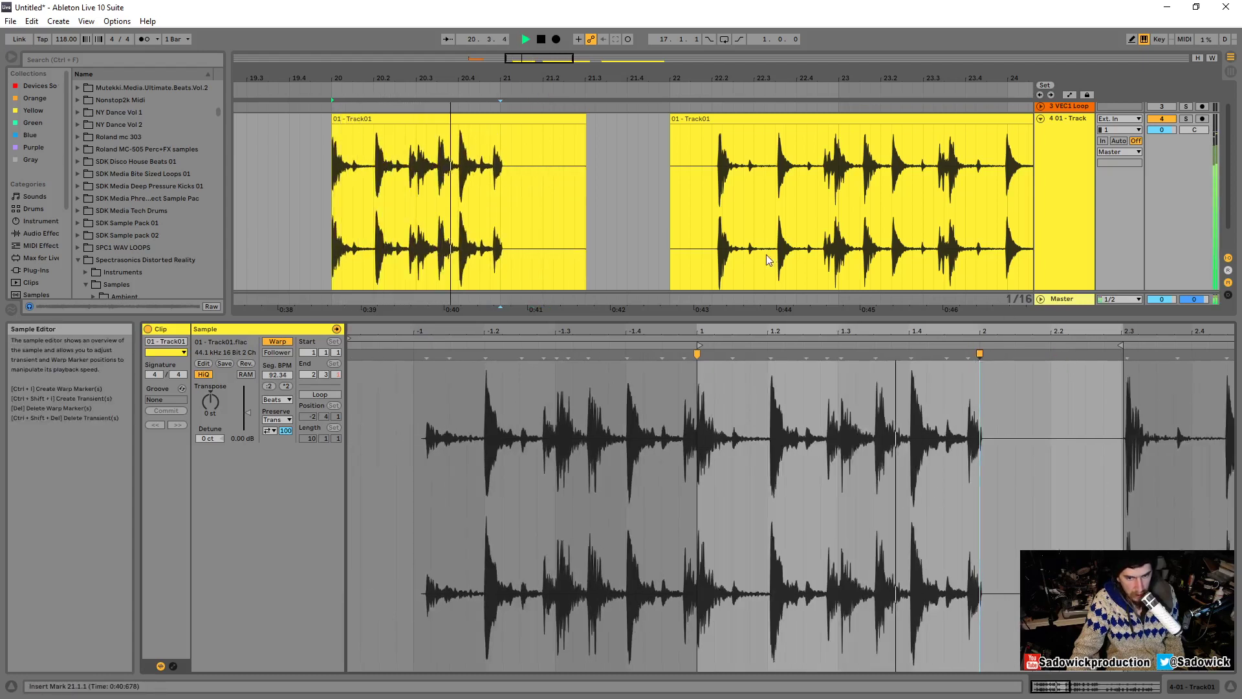
key(space)
click(144, 39)
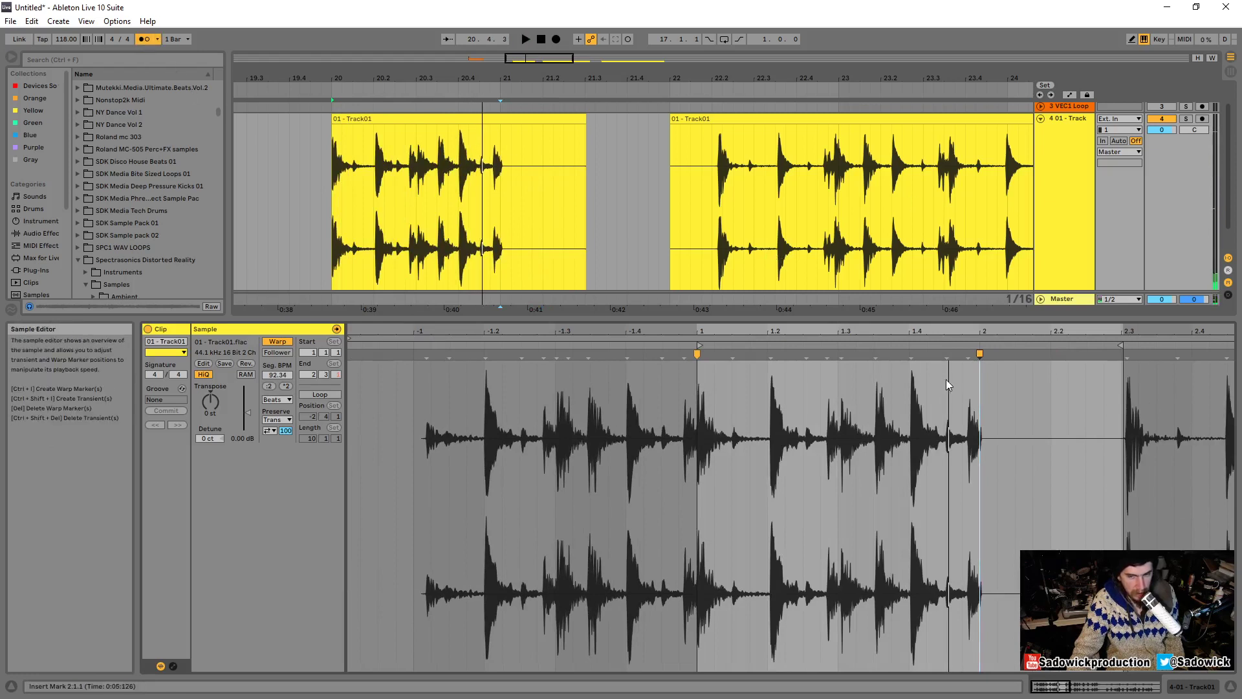
key(space)
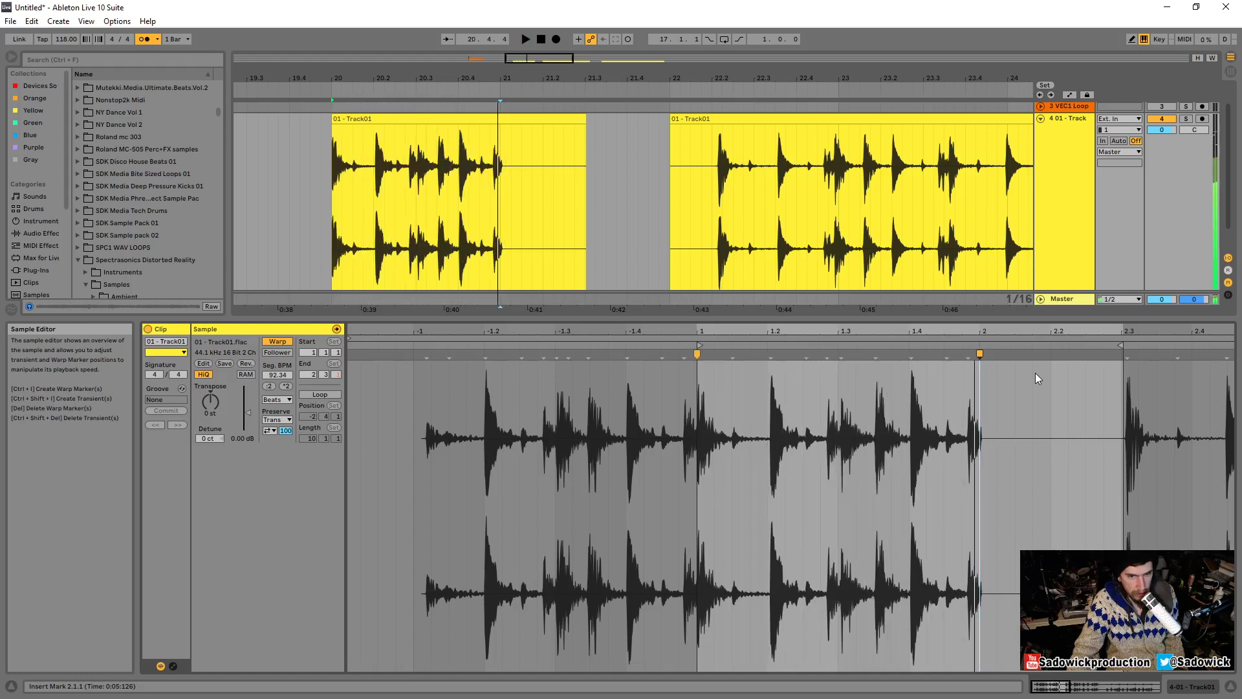
Delete the warp marker at 2.1.1 and shift the break's last transient out to 2.2.2.
double_click(980, 353)
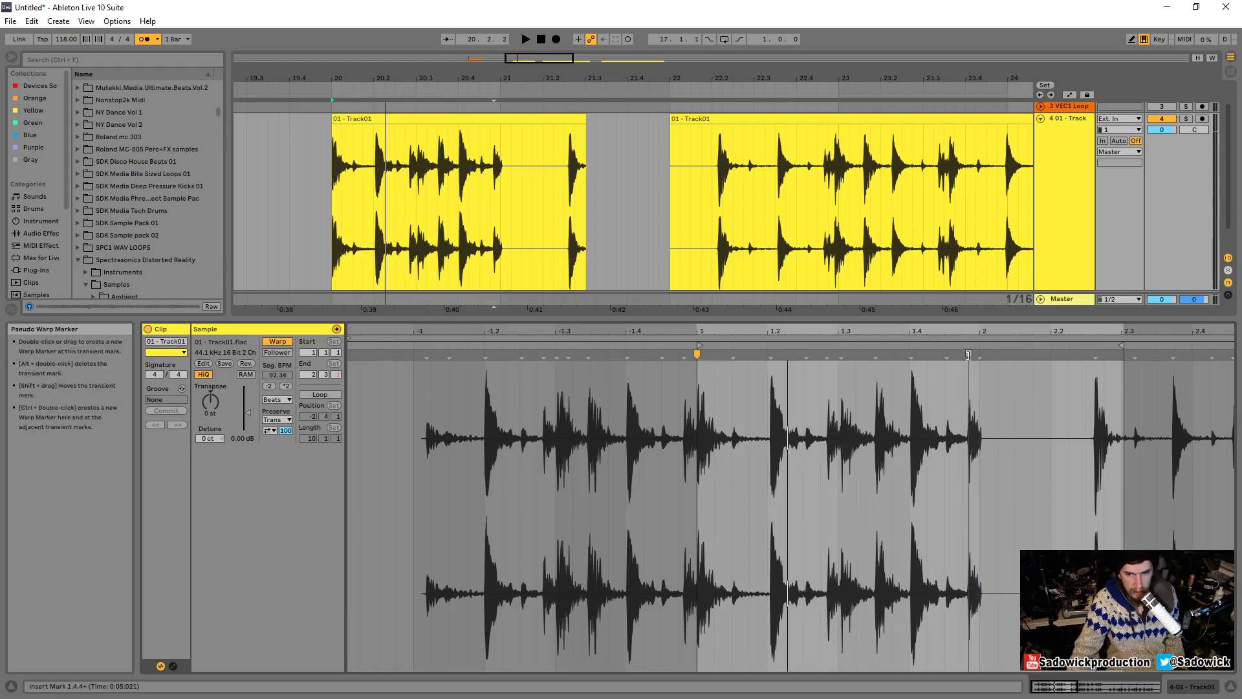
drag(969, 355, 1068, 355)
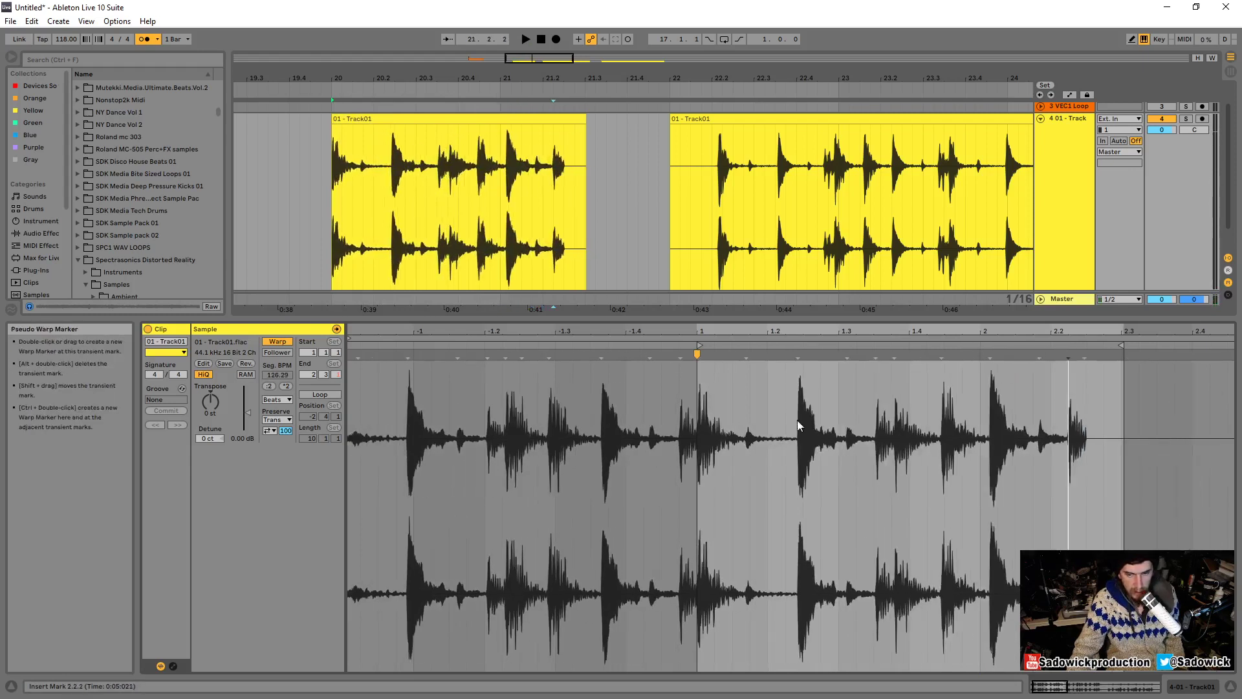
Select the one-bar range from 20.1.1 to 21.1.1 in the arrangement and set it as the loop.
click(397, 117)
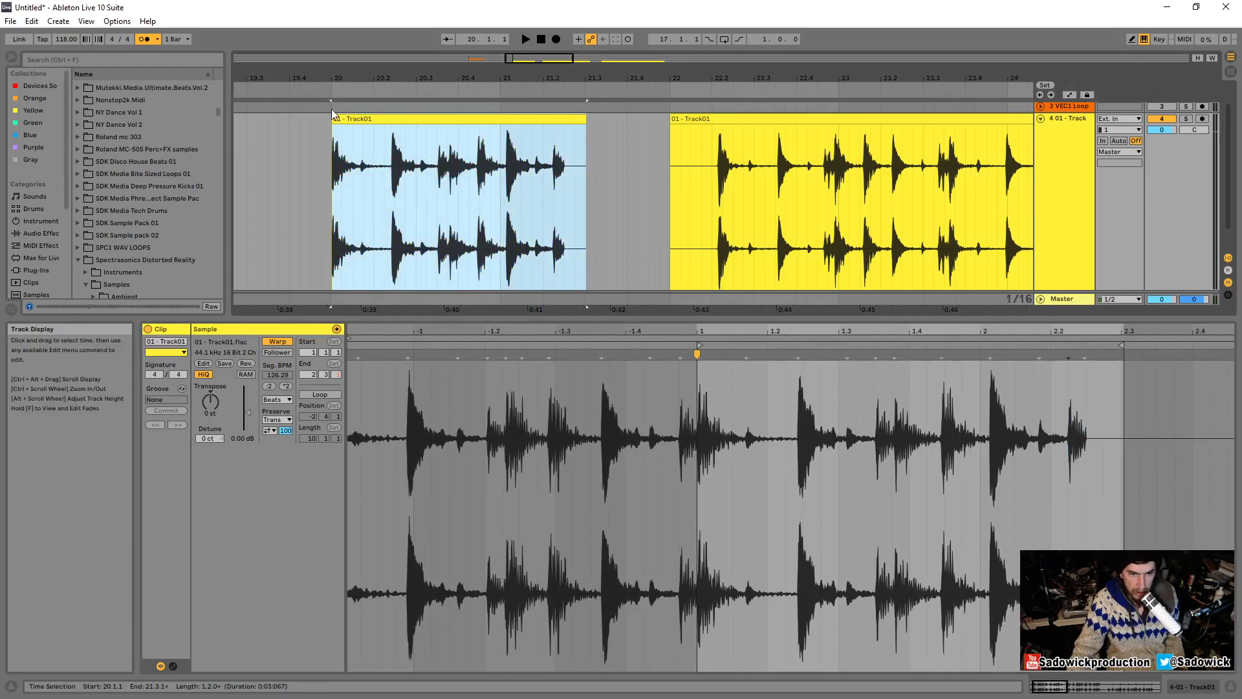
drag(332, 109, 501, 123)
right_click(464, 136)
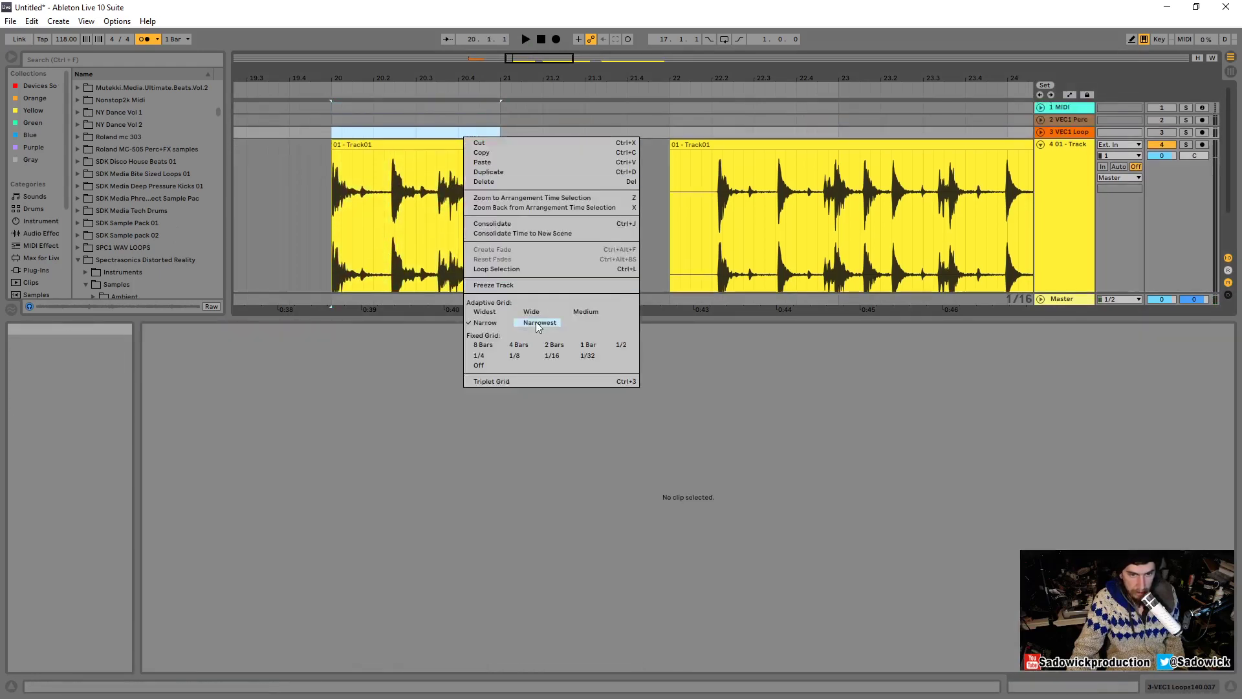
click(493, 270)
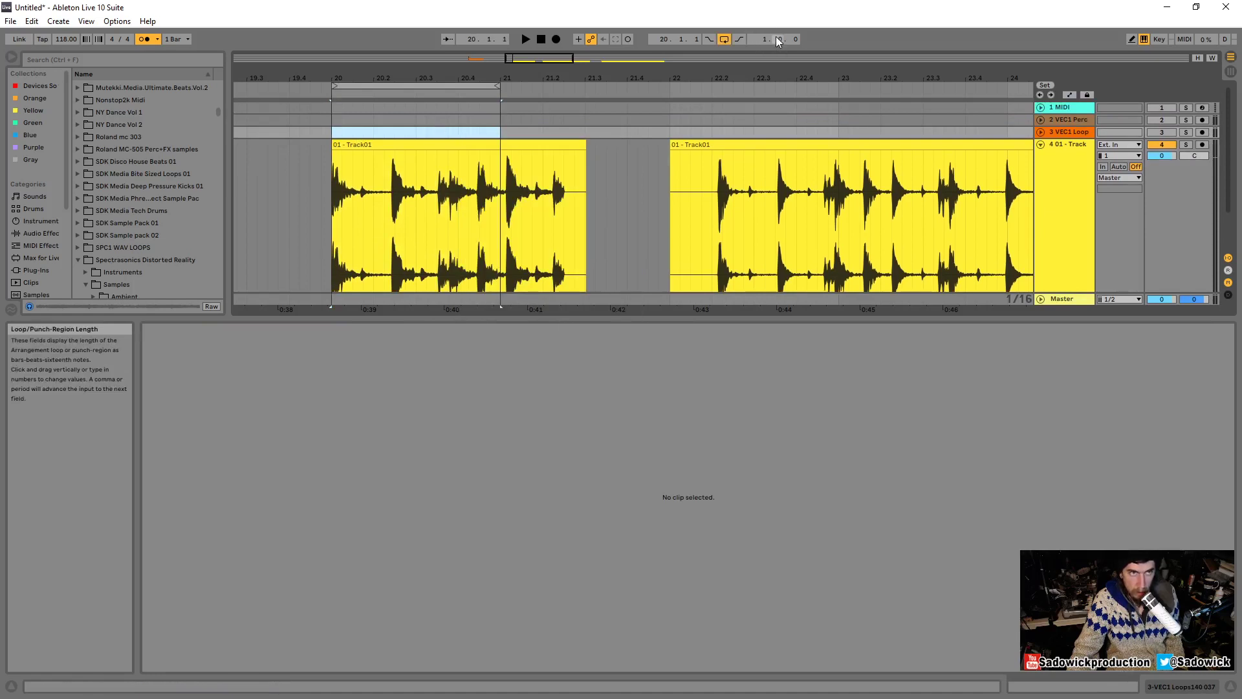
Set the first break clip's segment BPM to 92.00.
click(396, 147)
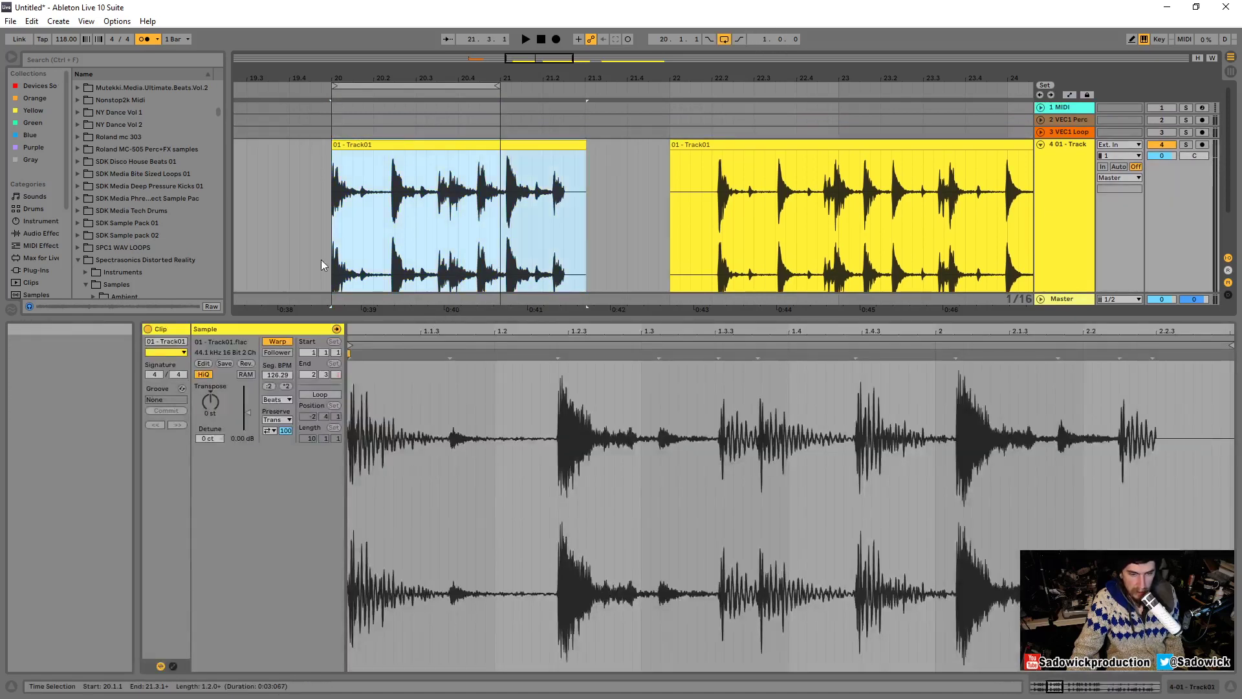
click(349, 354)
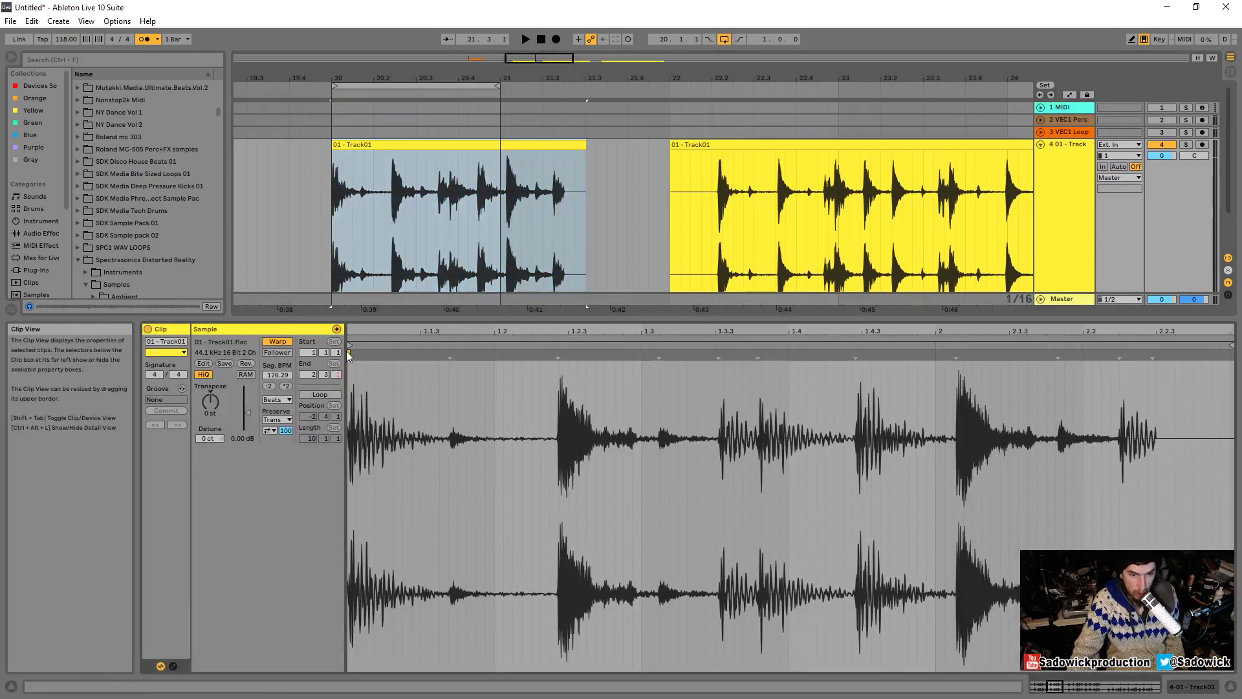
drag(360, 331, 400, 331)
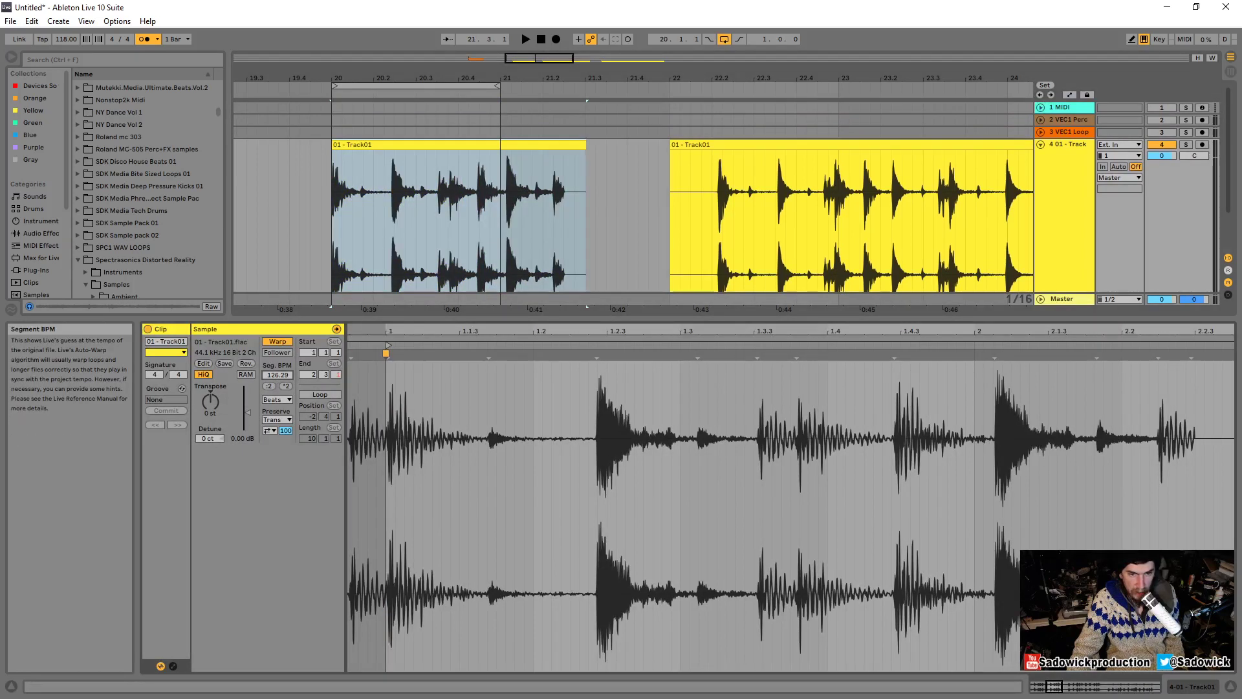
mouse_move(278, 375)
mouse_down()
mouse_move(277, 415)
mouse_move(277, 354)
mouse_move(276, 379)
mouse_up()
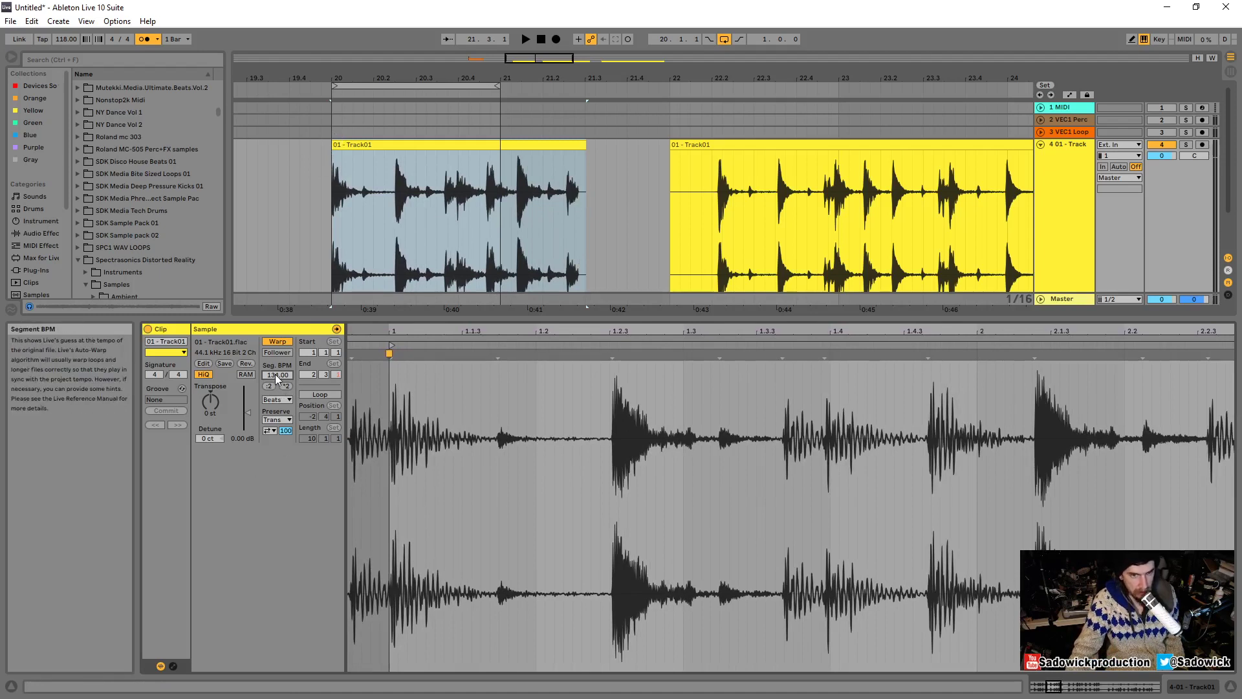
drag(277, 378, 277, 406)
Audition the retimed break in the loop and trim its clip to end at 21.1.1.
key(space)
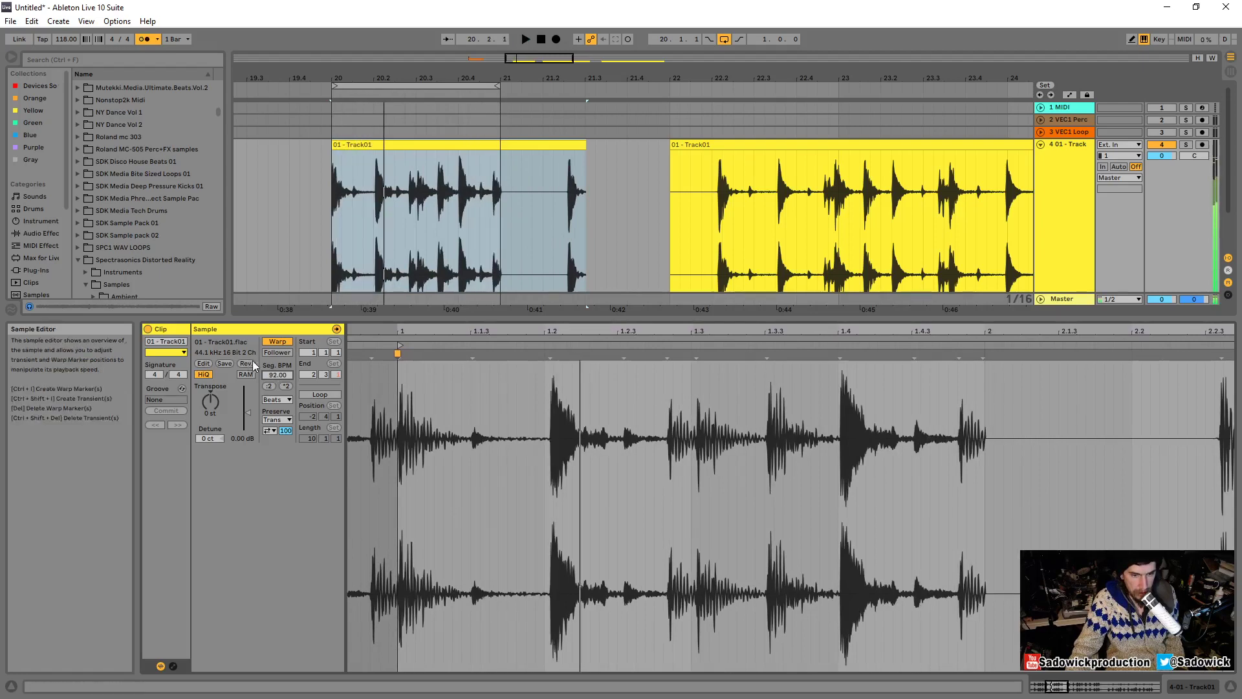
key(space)
click(548, 147)
key(ctrl+shift+j)
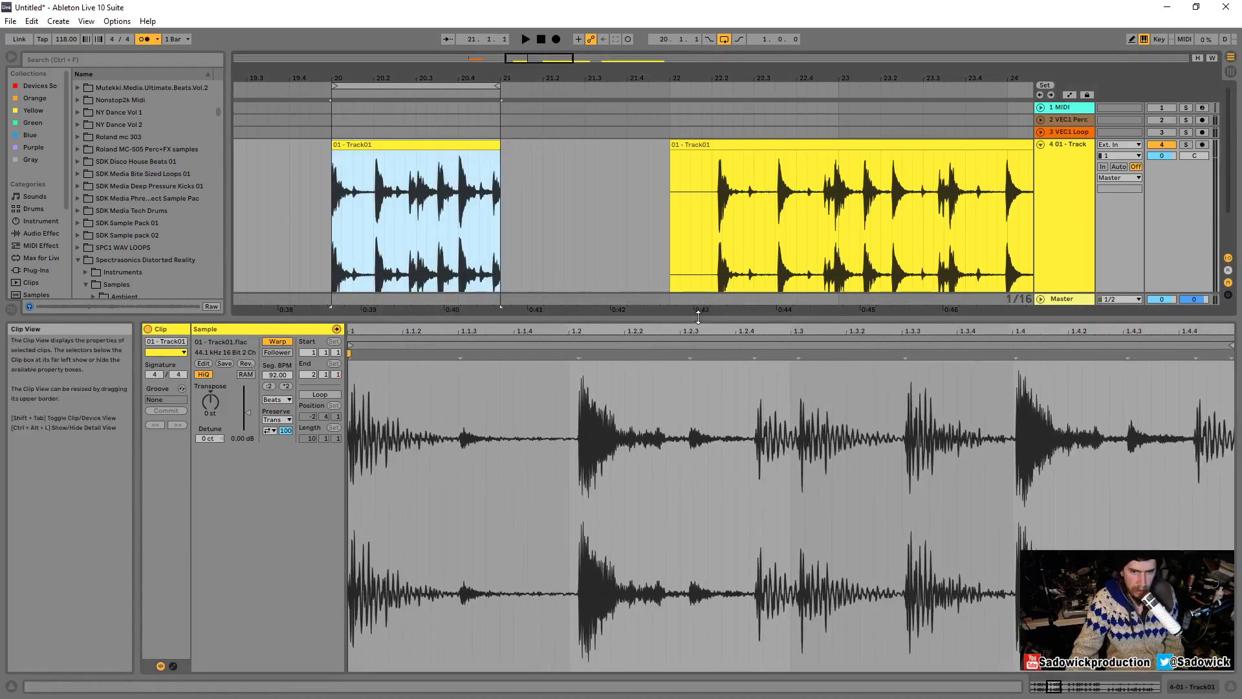
Audition the next drum break from 22.2.1 and open its clip.
drag(710, 318, 711, 392)
drag(626, 78, 433, 65)
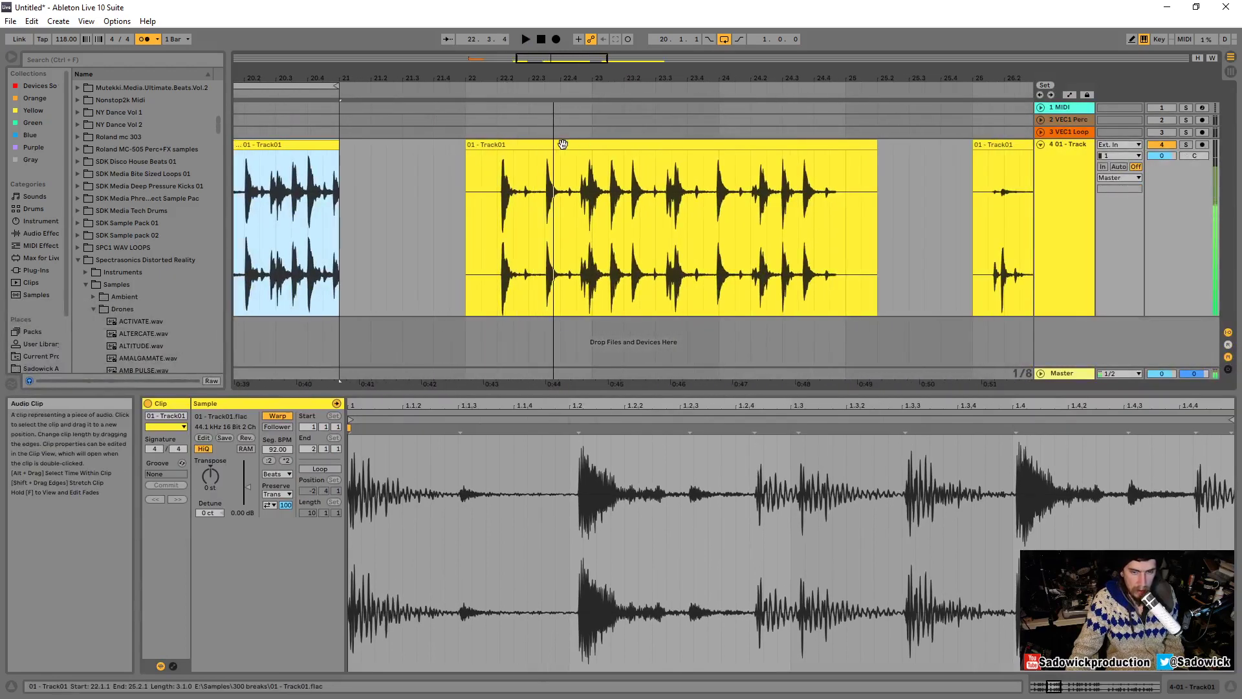
click(500, 192)
key(space)
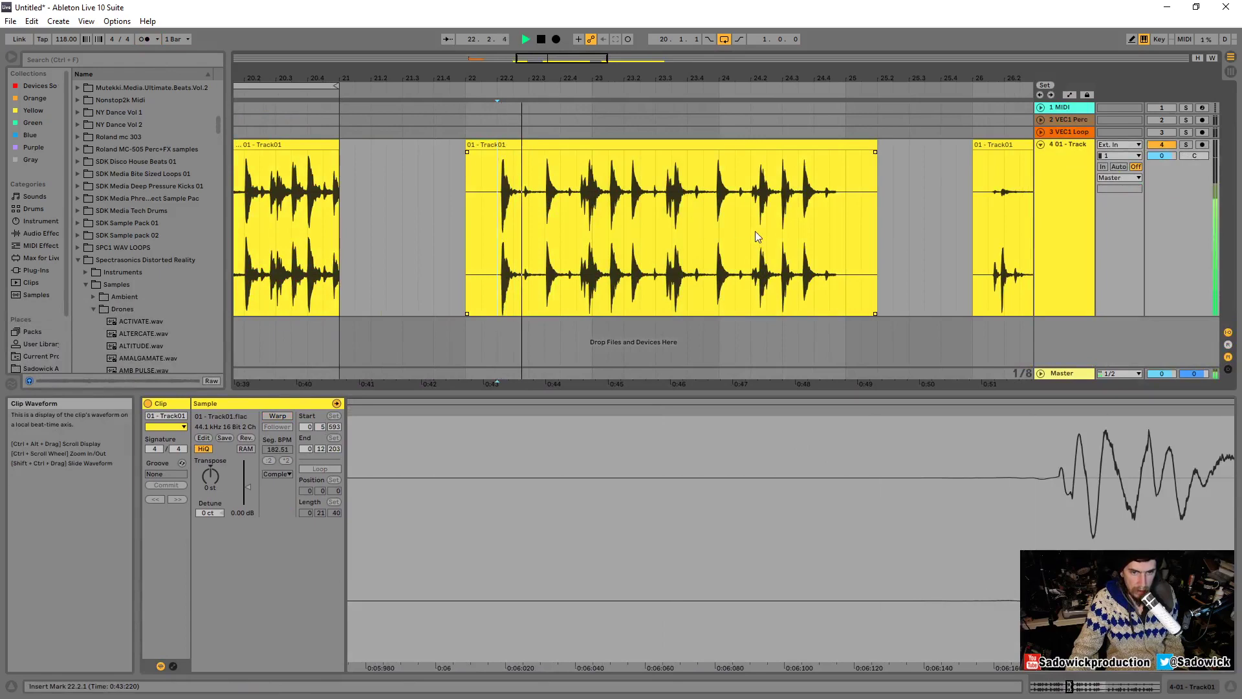
click(583, 145)
key(space)
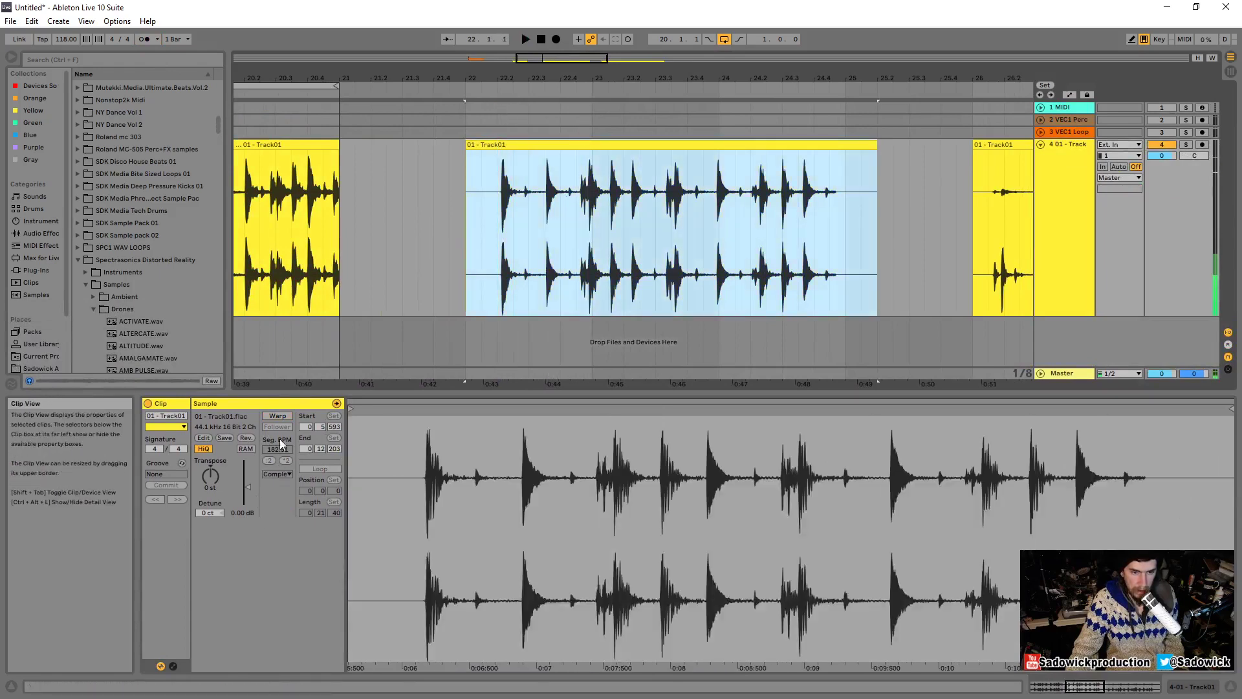
Try warping on the second break clip, turn it off again, and audition the clip unwarped.
click(277, 416)
click(277, 416)
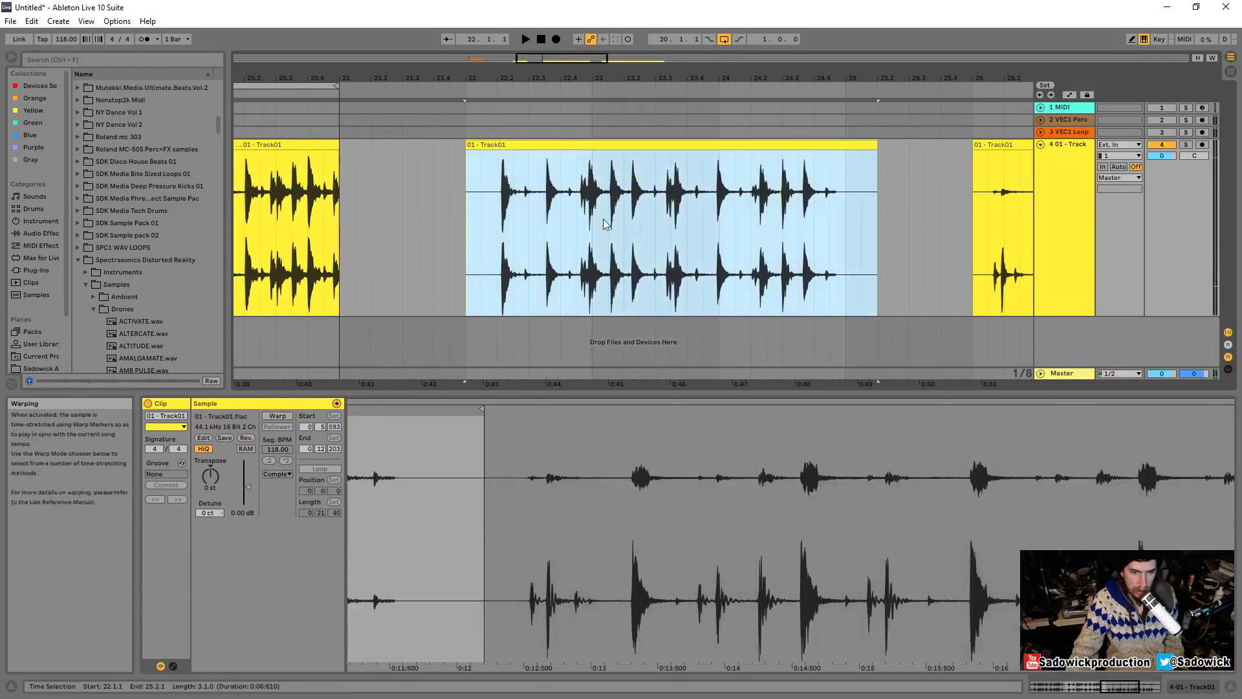
click(563, 139)
click(516, 145)
key(space)
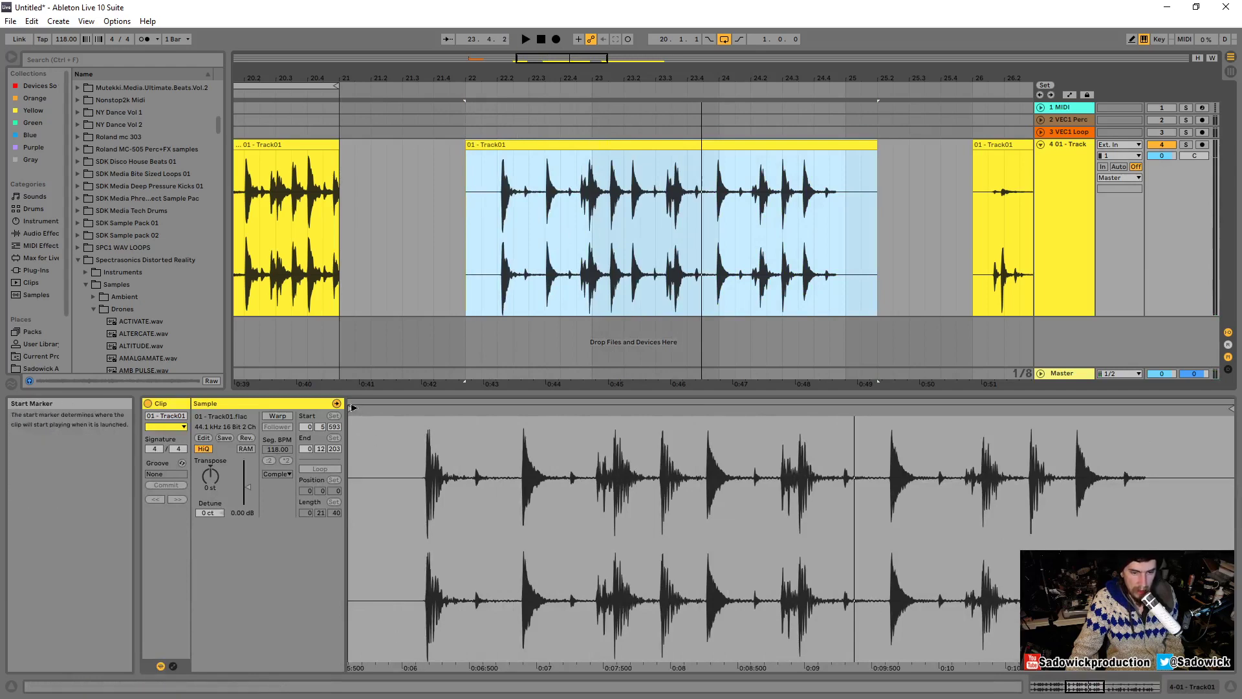
Move the second break clip's start marker to its first drum hit and audition it.
mouse_move(387, 447)
mouse_down()
mouse_move(470, 408)
mouse_move(464, 479)
mouse_up()
drag(434, 409, 539, 412)
key(space)
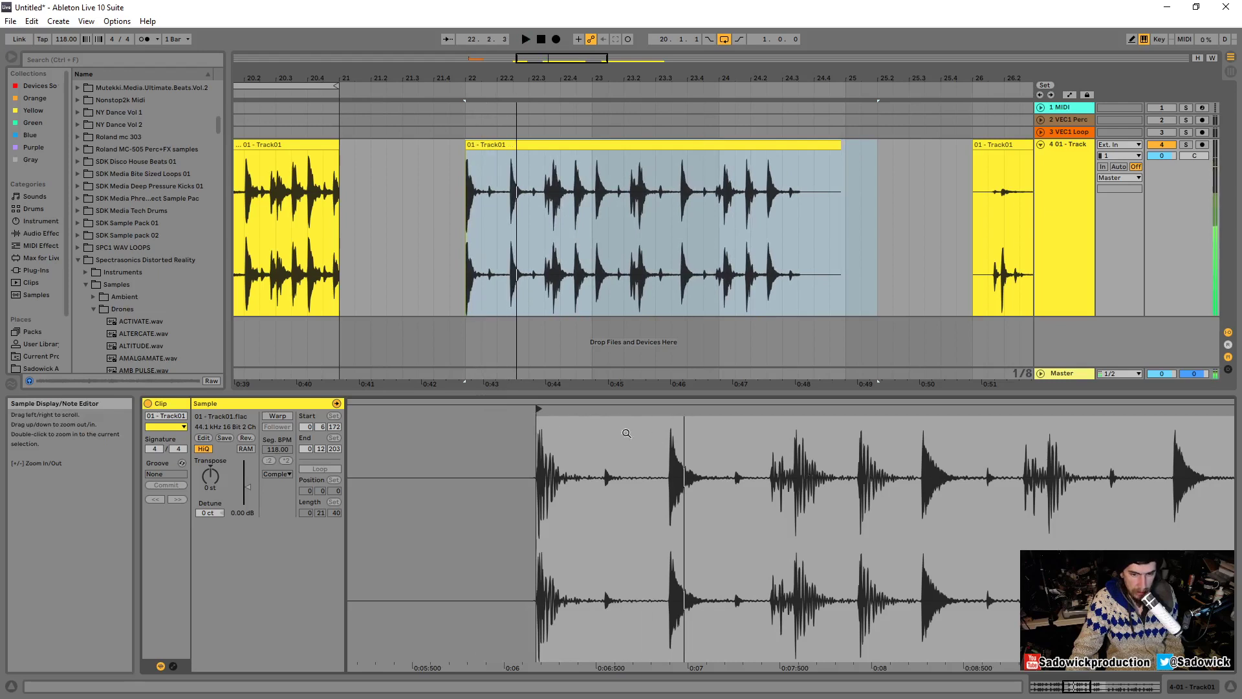
Turn on warping for the second break and set 1.1.1 at its start marker.
click(276, 418)
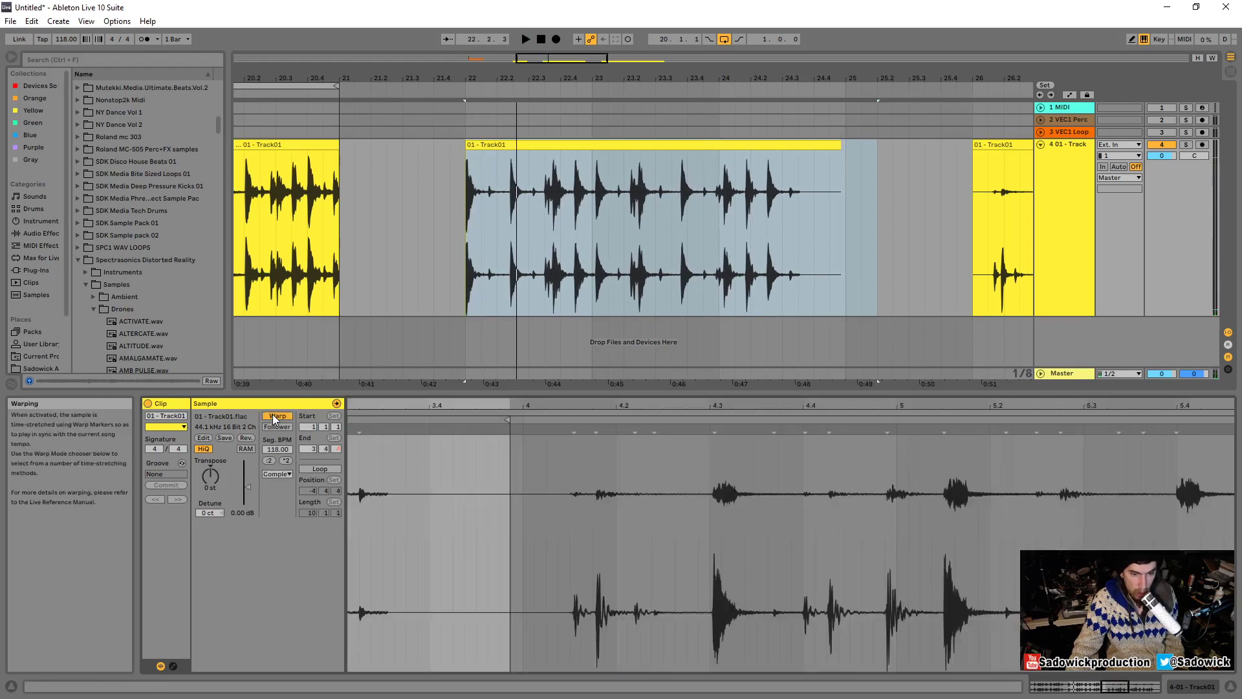
drag(486, 402, 486, 336)
drag(610, 405, 513, 422)
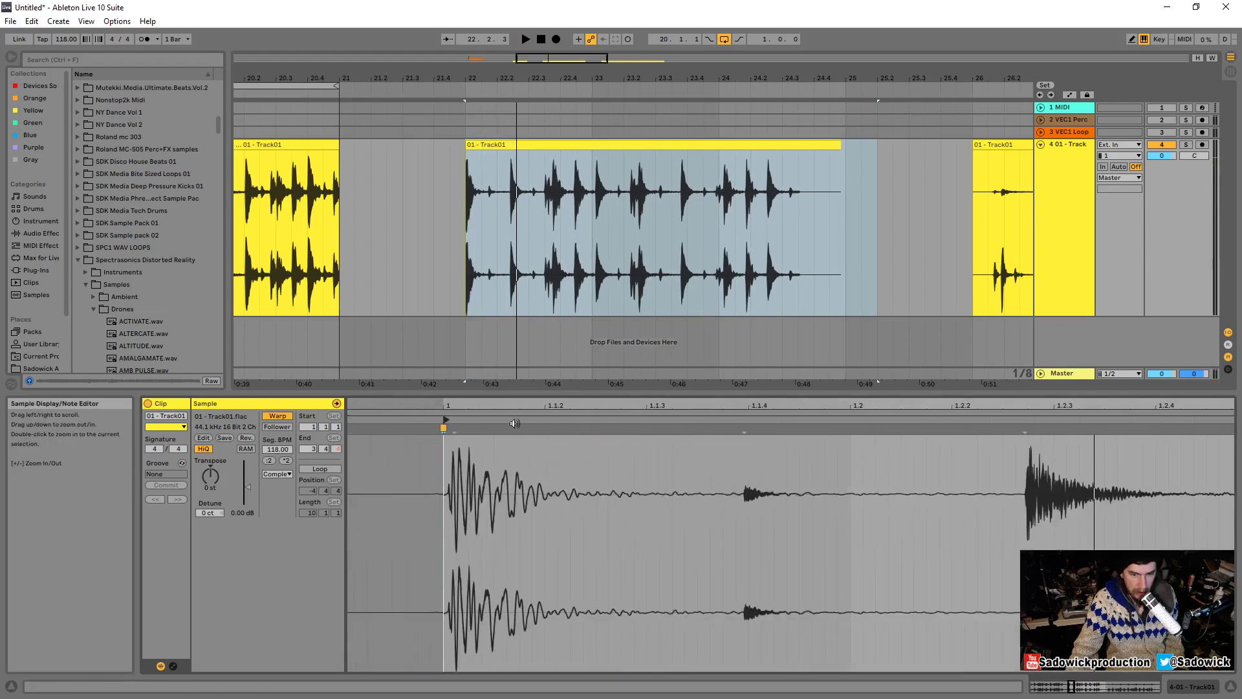
drag(444, 406, 451, 419)
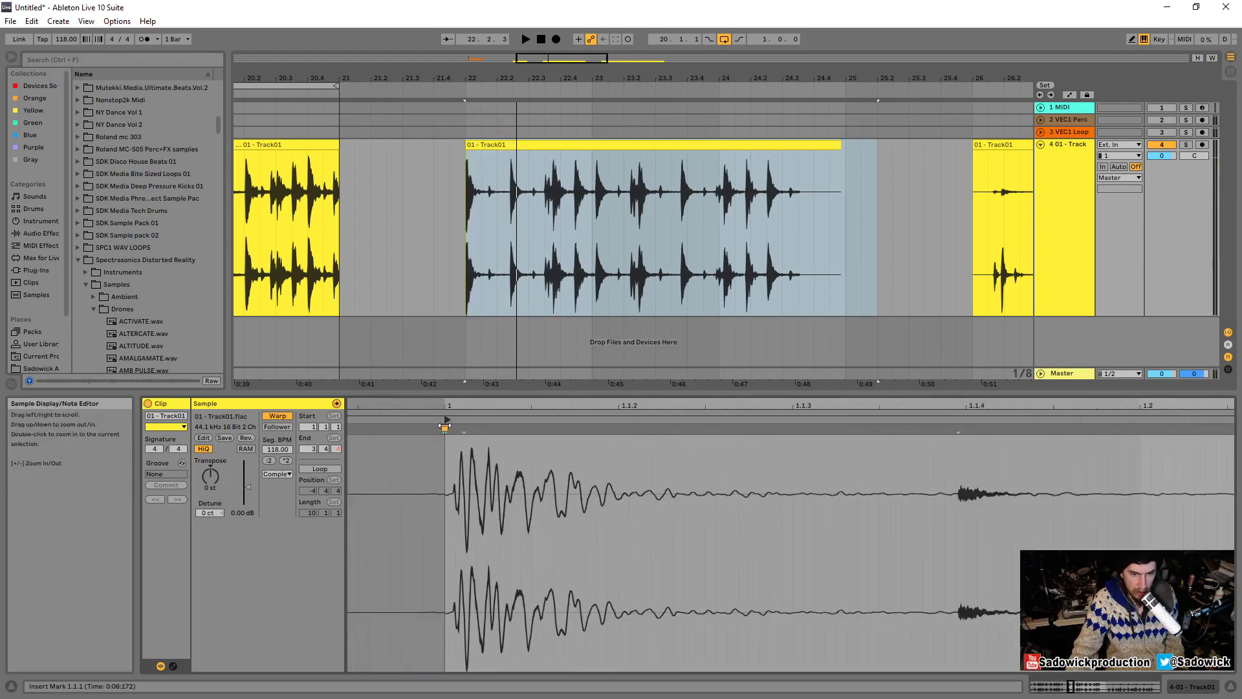
right_click(445, 426)
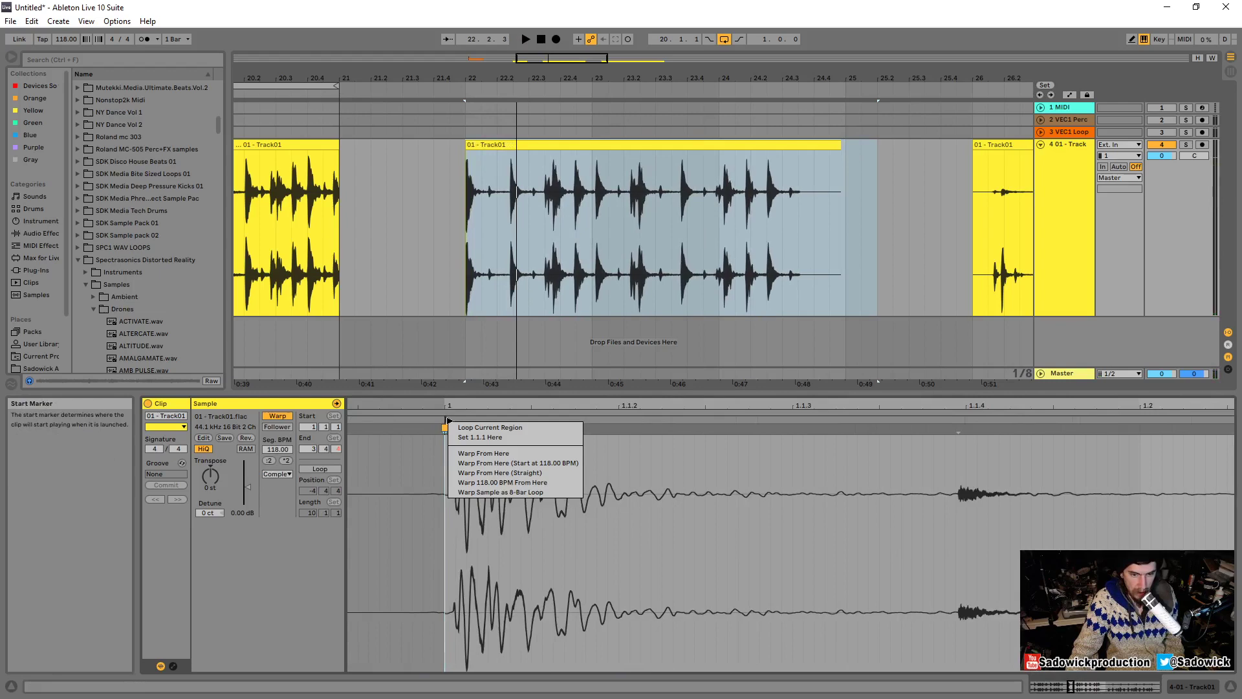
click(481, 438)
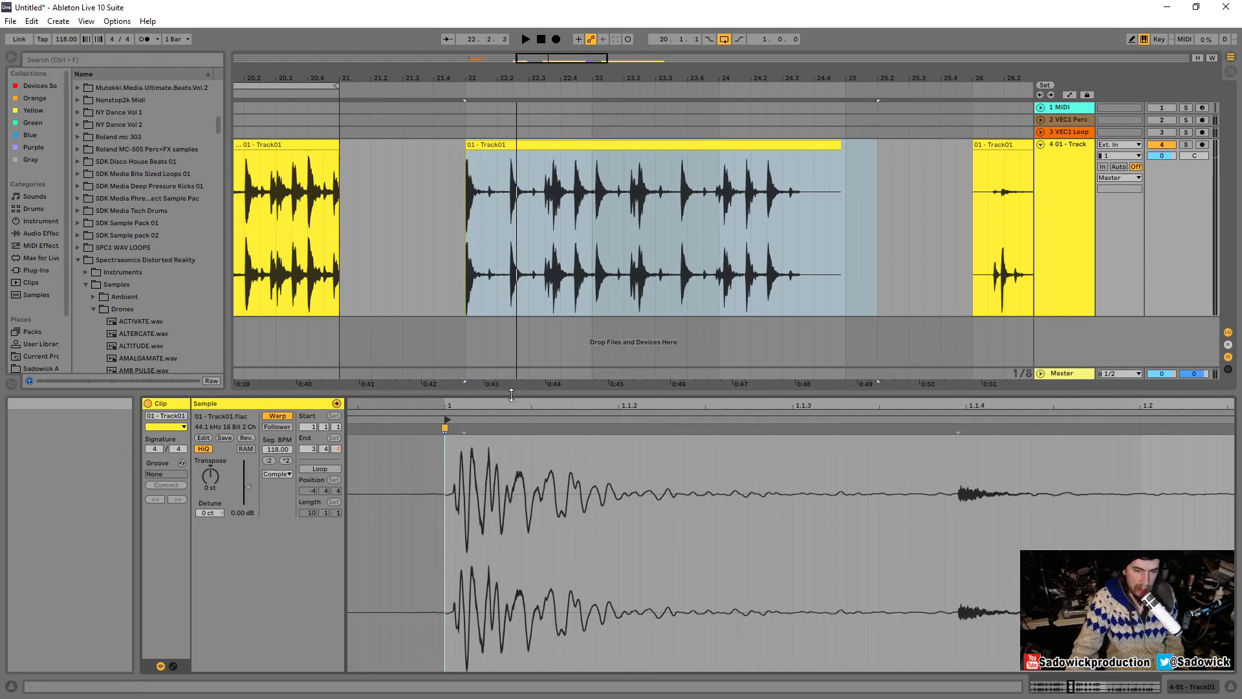
Audition the warped second break without and with the metronome, leaving the metronome off.
drag(509, 405, 422, 398)
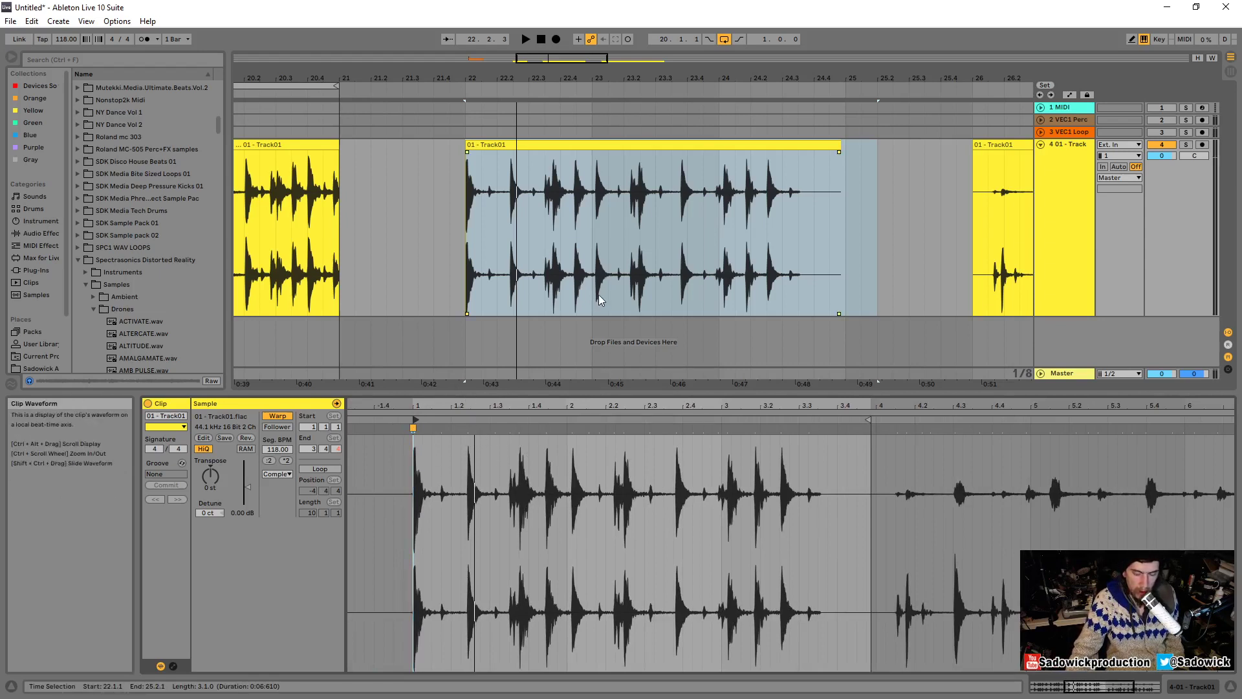
key(space)
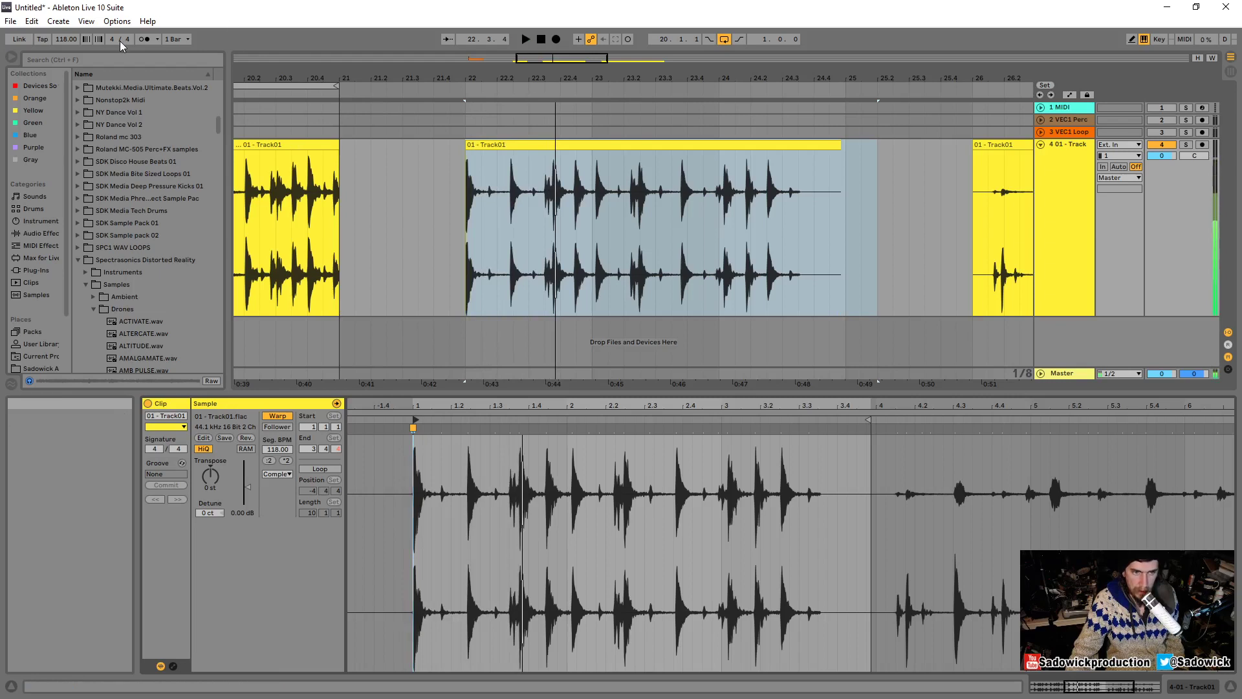
click(145, 39)
key(space)
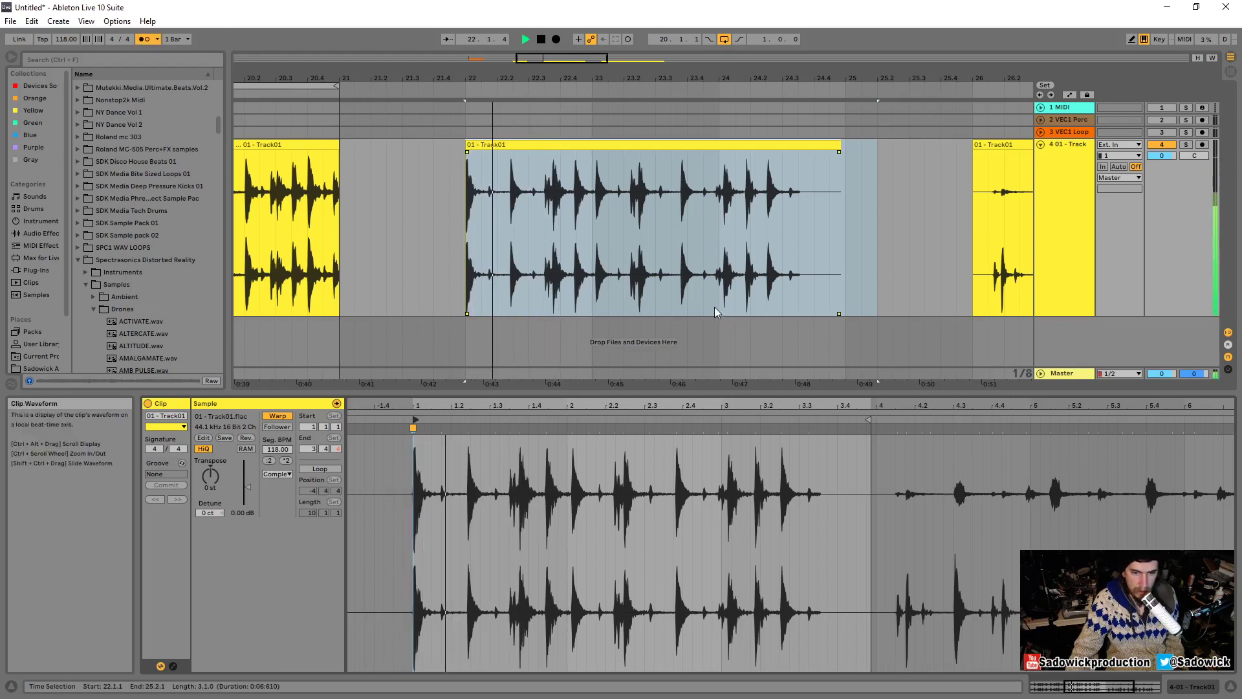
key(space)
click(144, 39)
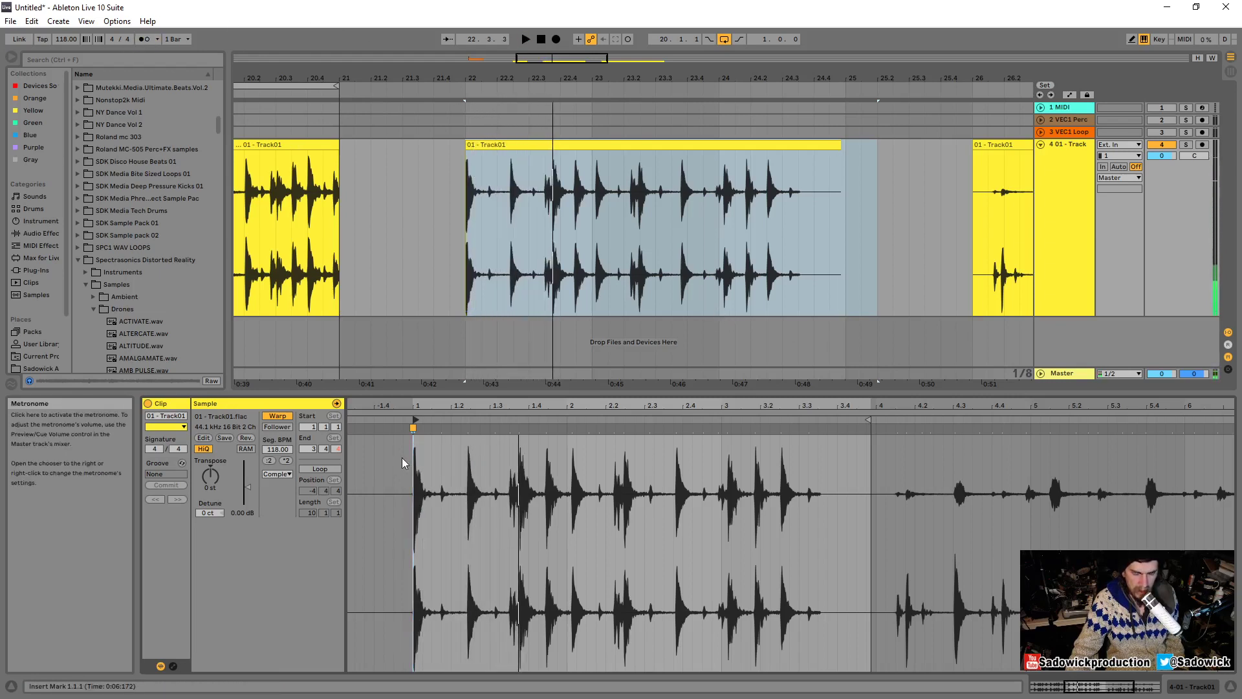
drag(420, 406, 419, 456)
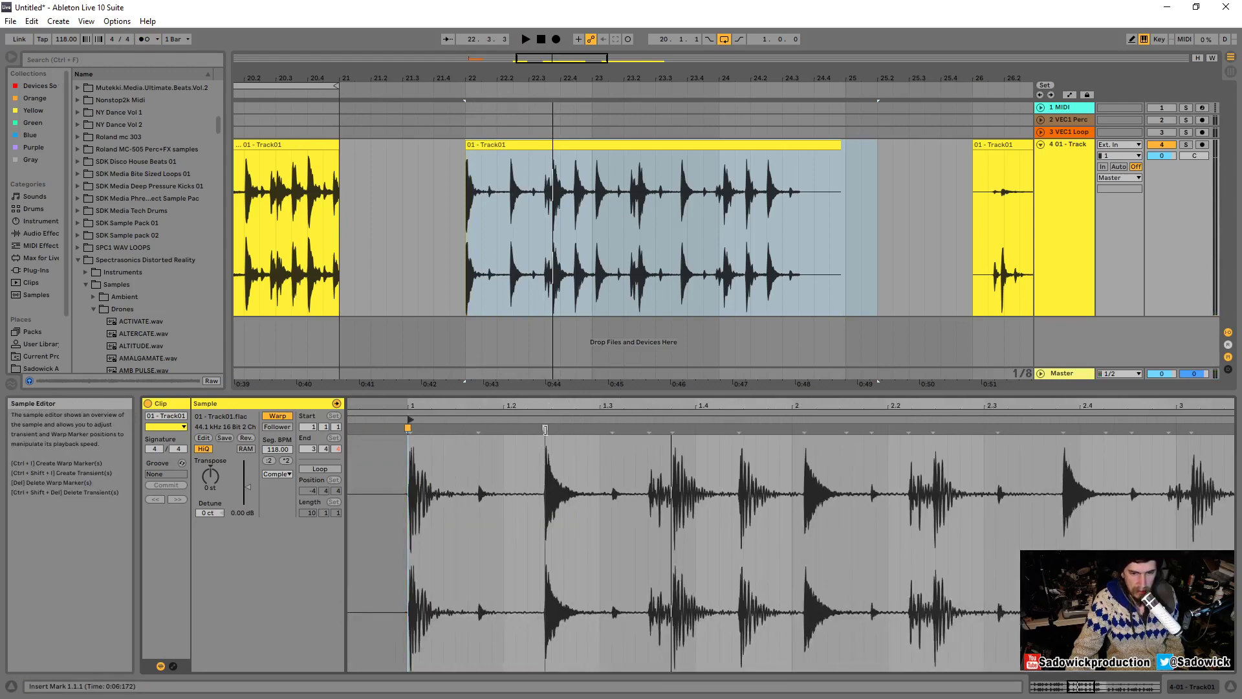
Try stretching the second break: set its segment BPM to 115, then move its second hit to 1.2.3, 1.2.1 and 1.3.1 before deleting that marker.
drag(547, 432, 562, 432)
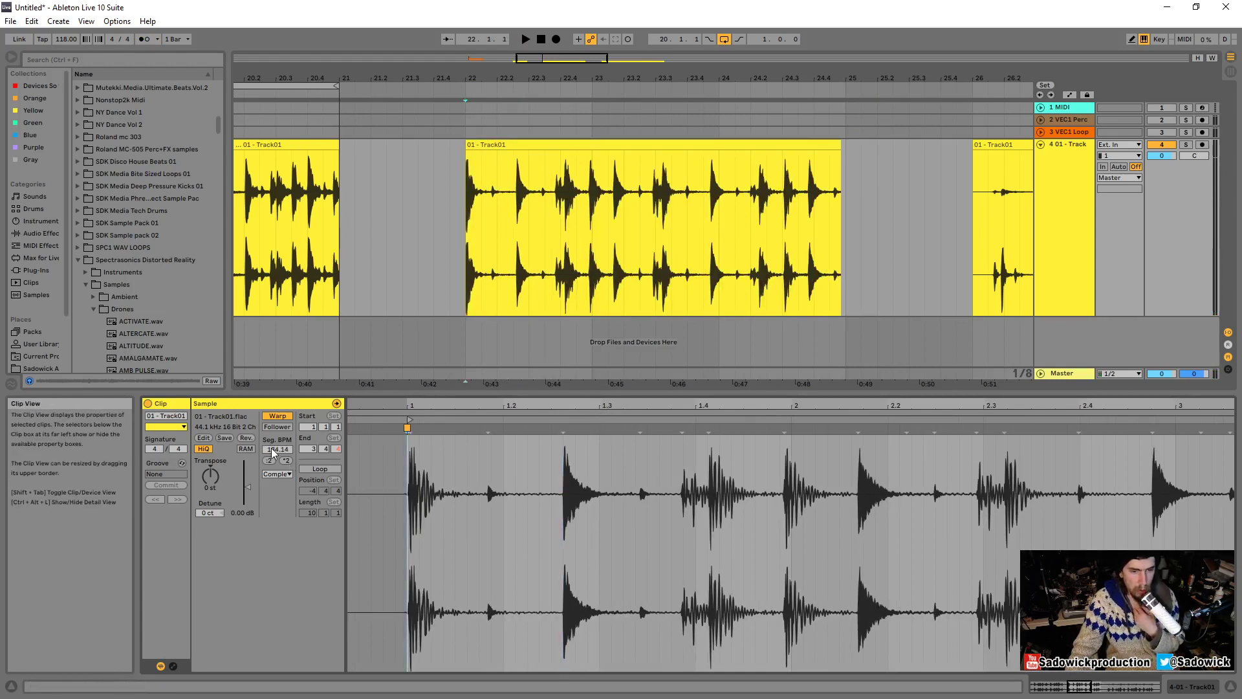
drag(277, 449, 277, 462)
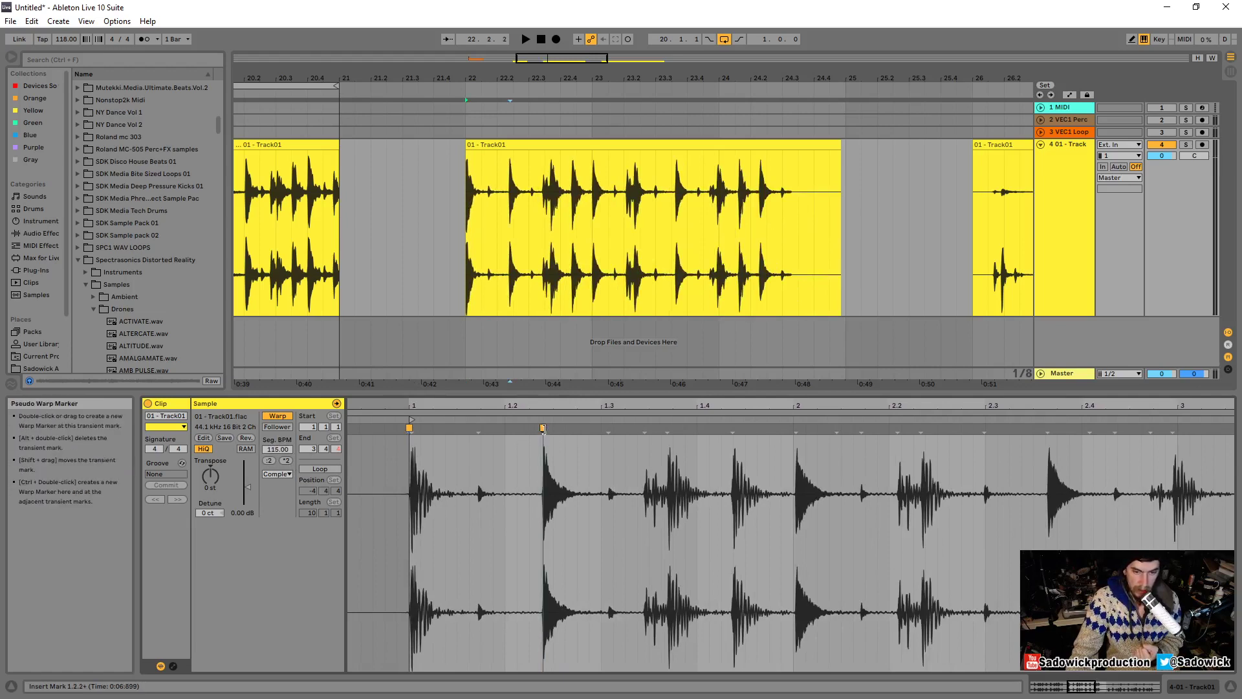
drag(543, 428, 567, 433)
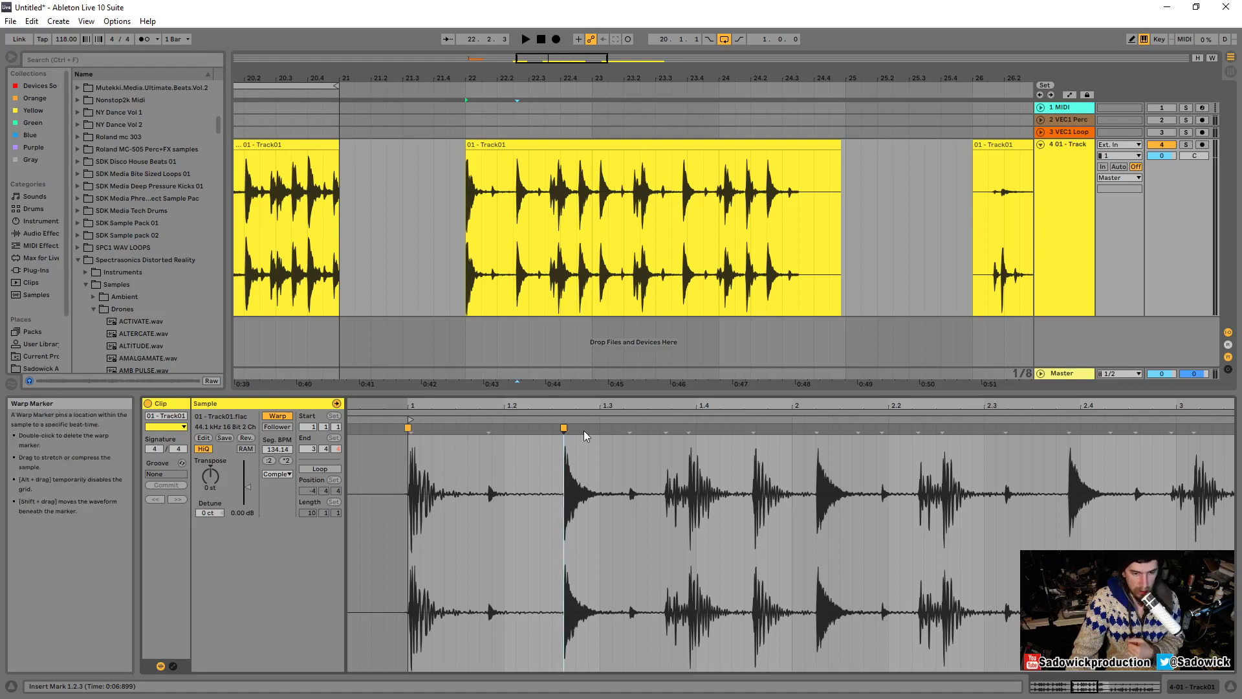
mouse_move(566, 429)
mouse_down()
mouse_move(591, 435)
mouse_move(498, 439)
mouse_move(557, 440)
mouse_move(509, 443)
mouse_up()
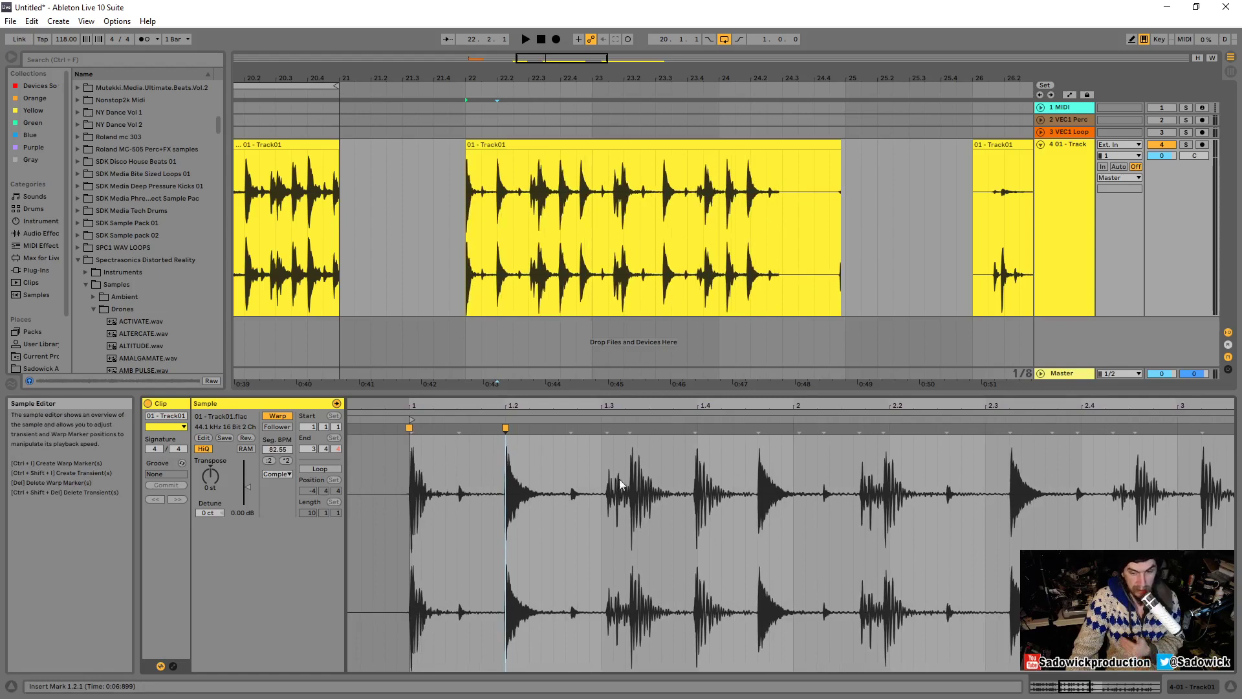
drag(506, 428, 599, 437)
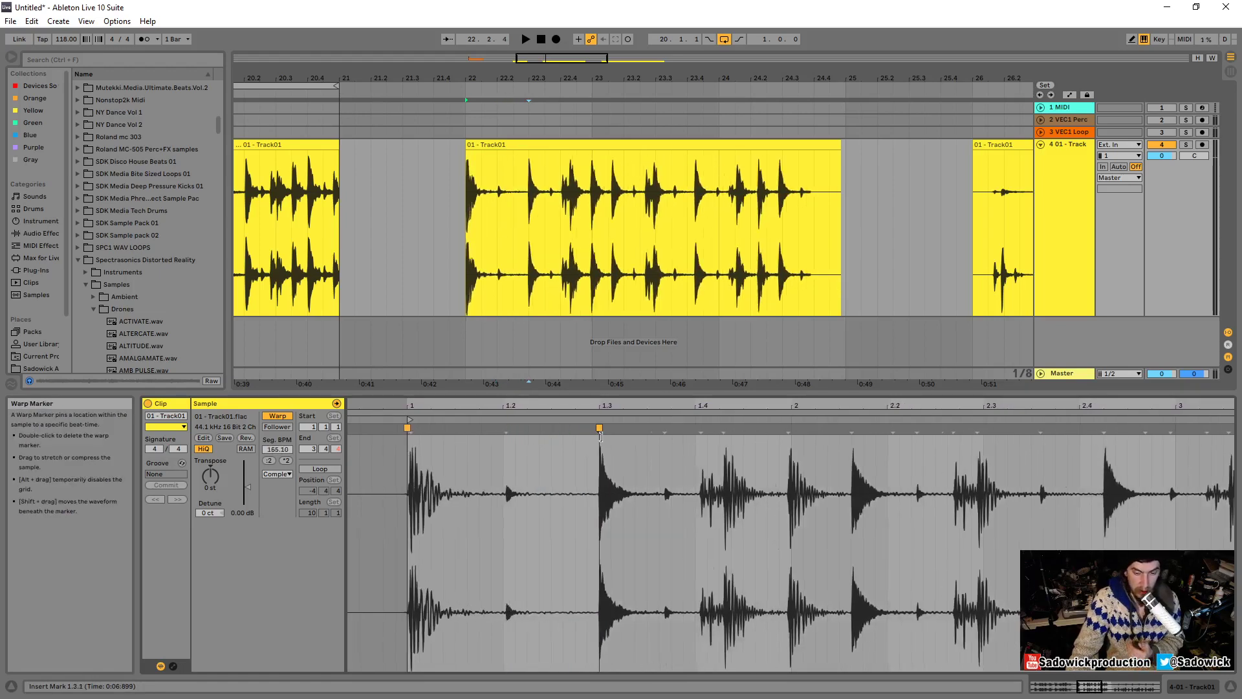
double_click(600, 429)
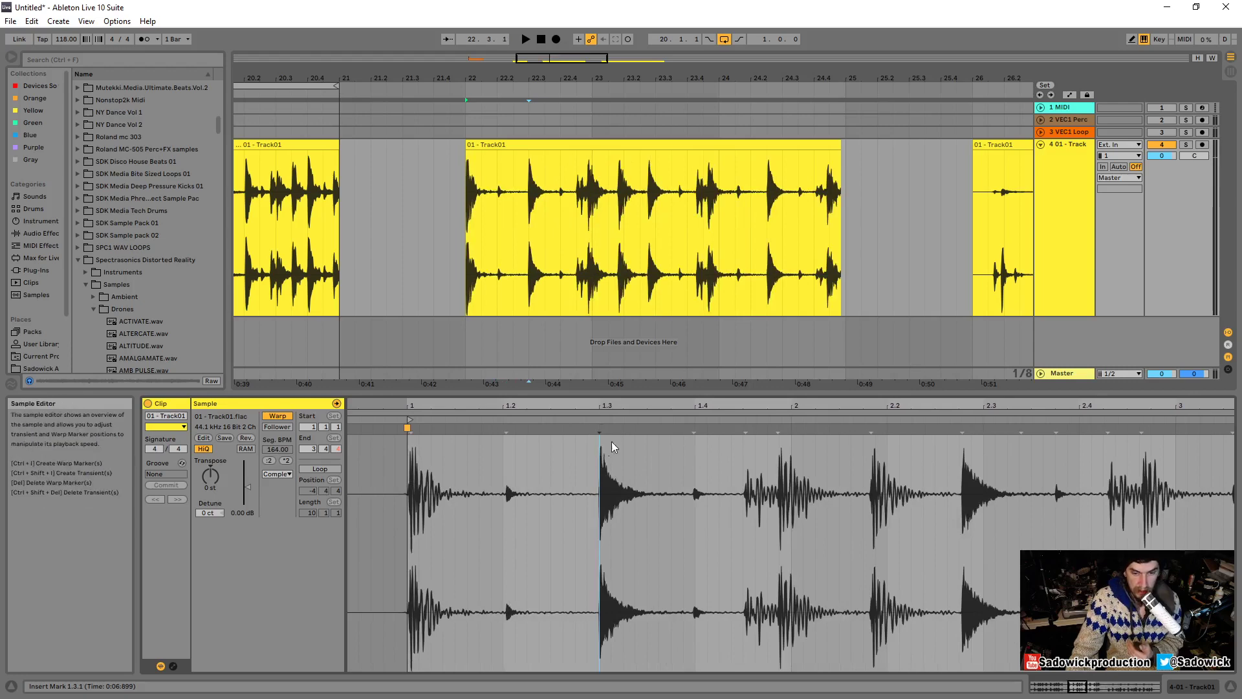
Align the break's second drum hit with beat 1.2, stretching the sample from its marker at 1.1.1.
drag(589, 431, 576, 428)
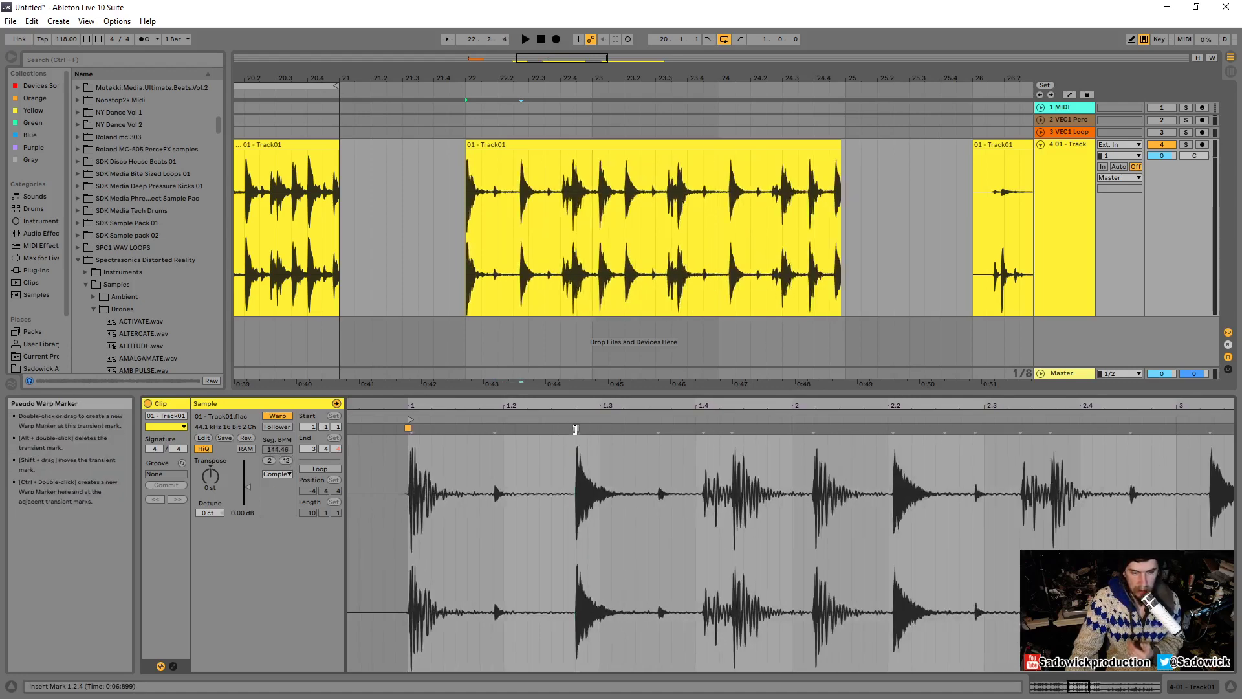
click(407, 427)
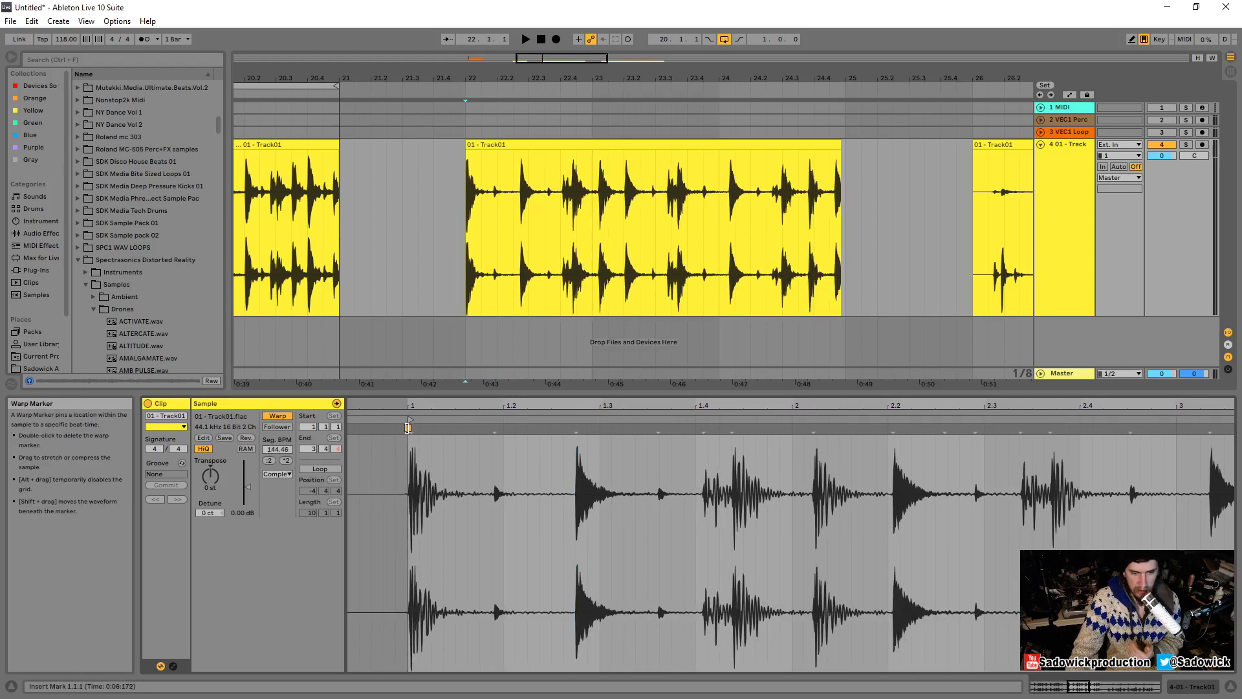
drag(278, 450, 278, 458)
drag(571, 440, 507, 432)
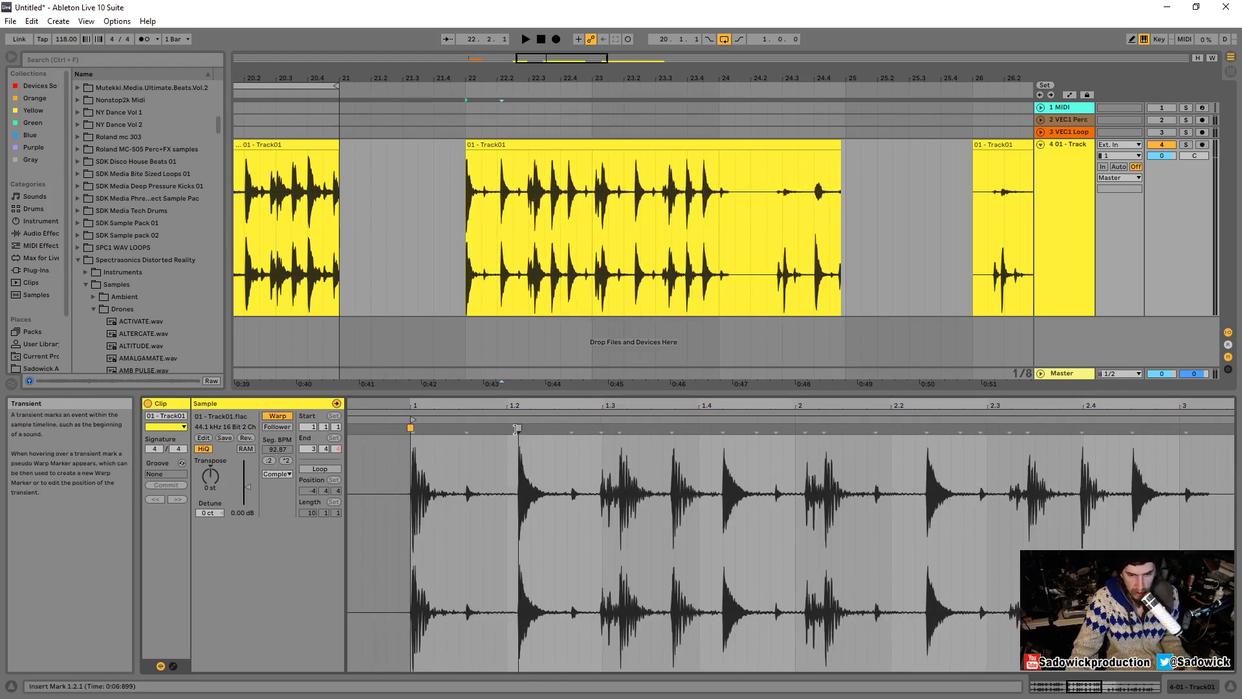
Audition the restretched break, turn on the metronome, and audition the break again against the click.
key(space)
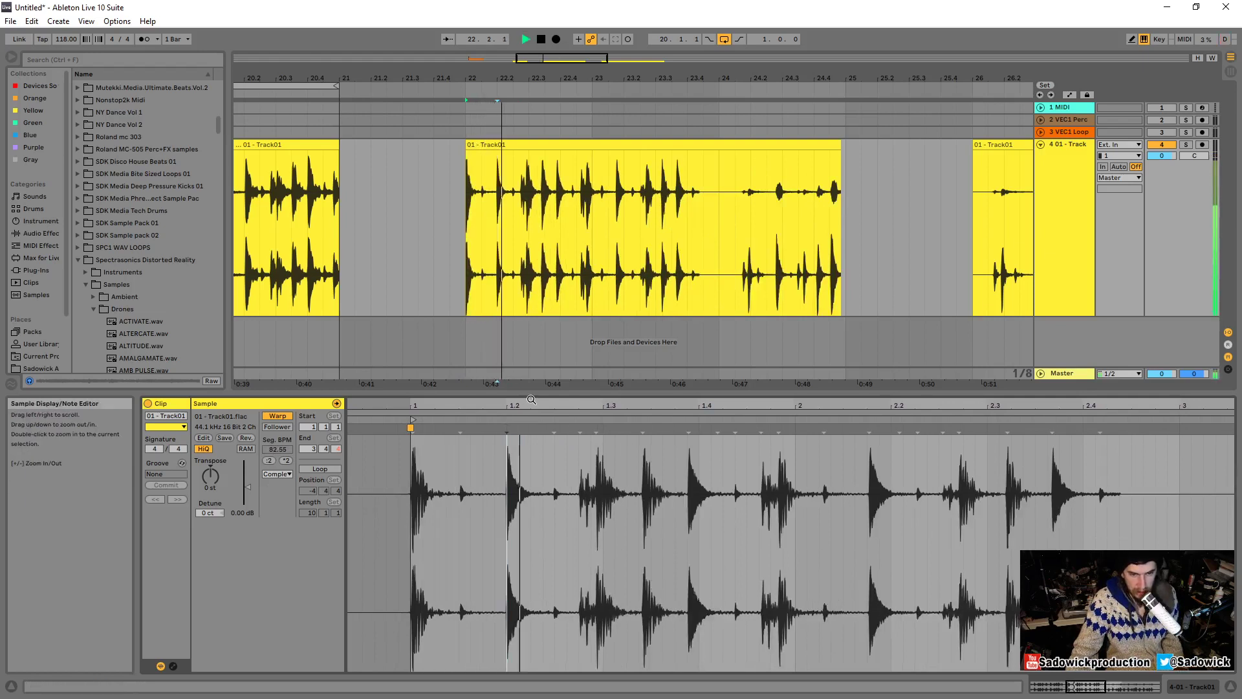
key(space)
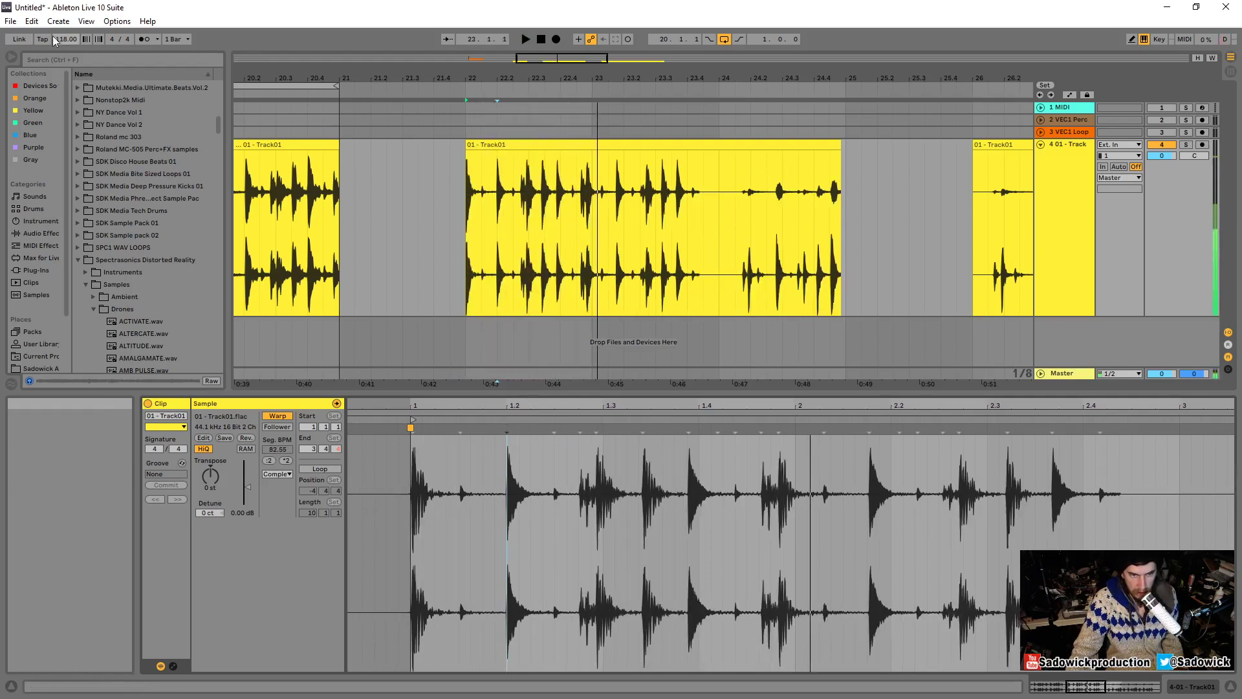
click(144, 39)
key(space)
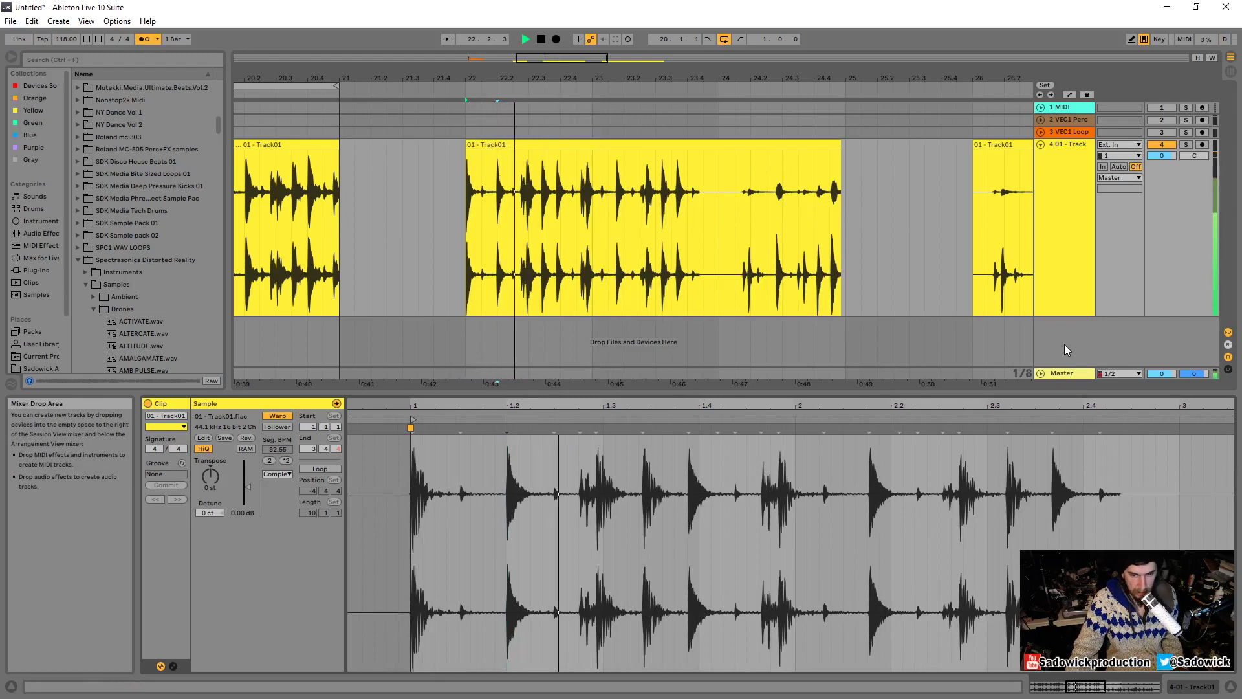
key(space)
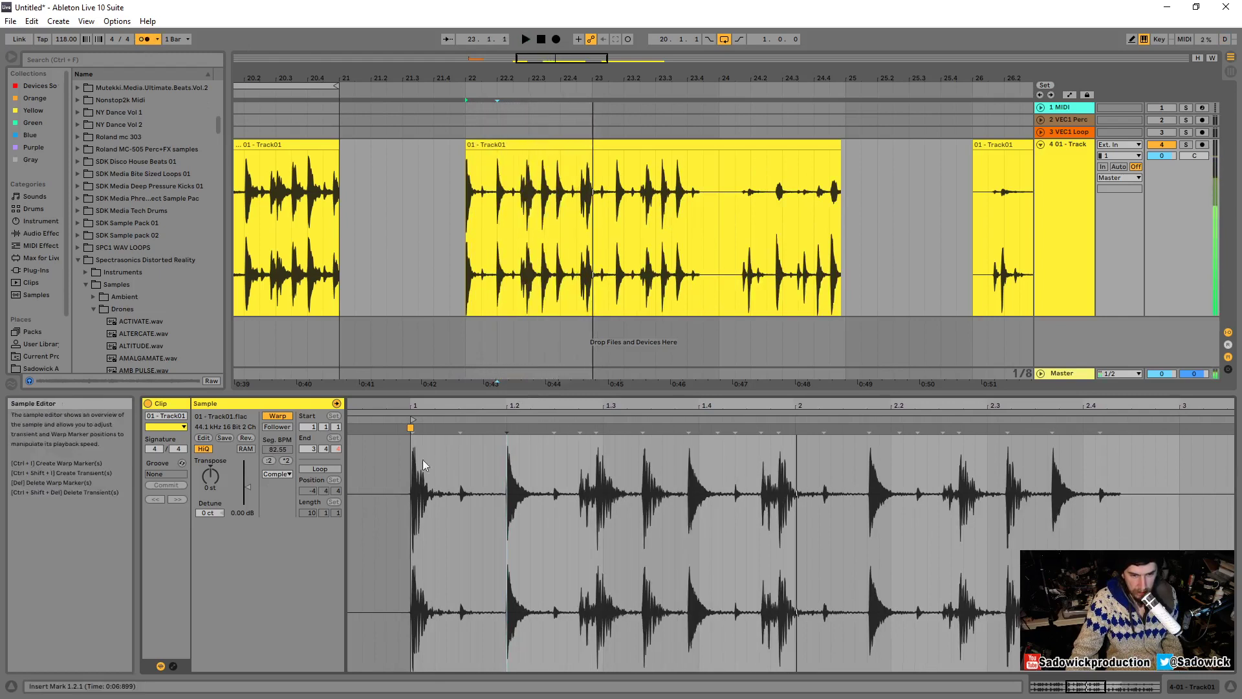
Set the second break's warp mode to Beats and audition it with the metronome, checking its hits against the grid.
click(278, 473)
click(277, 477)
key(space)
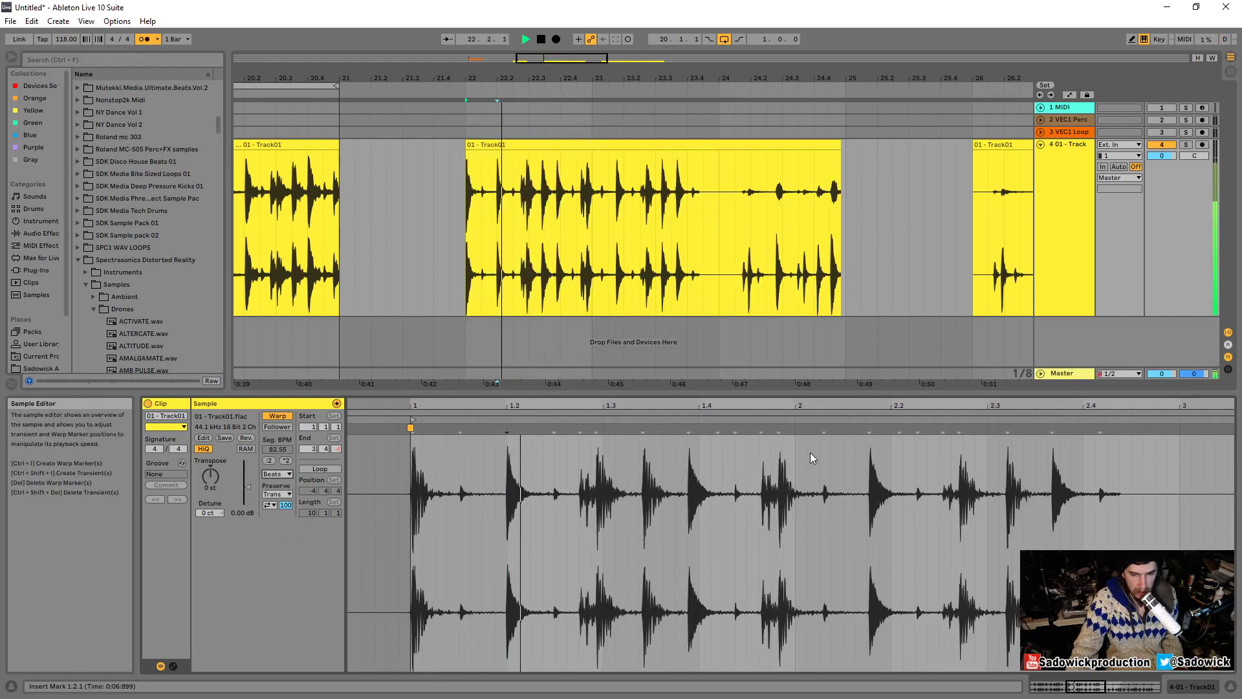
key(space)
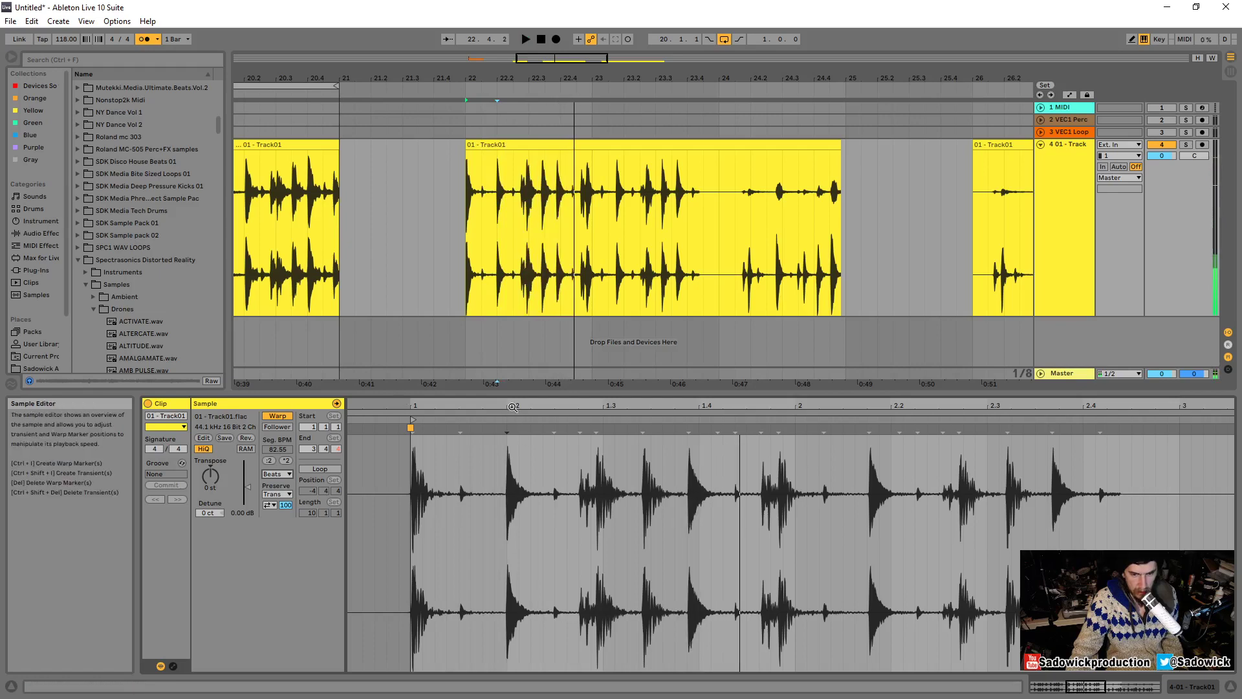
scroll(512, 435, up, 4)
click(497, 430)
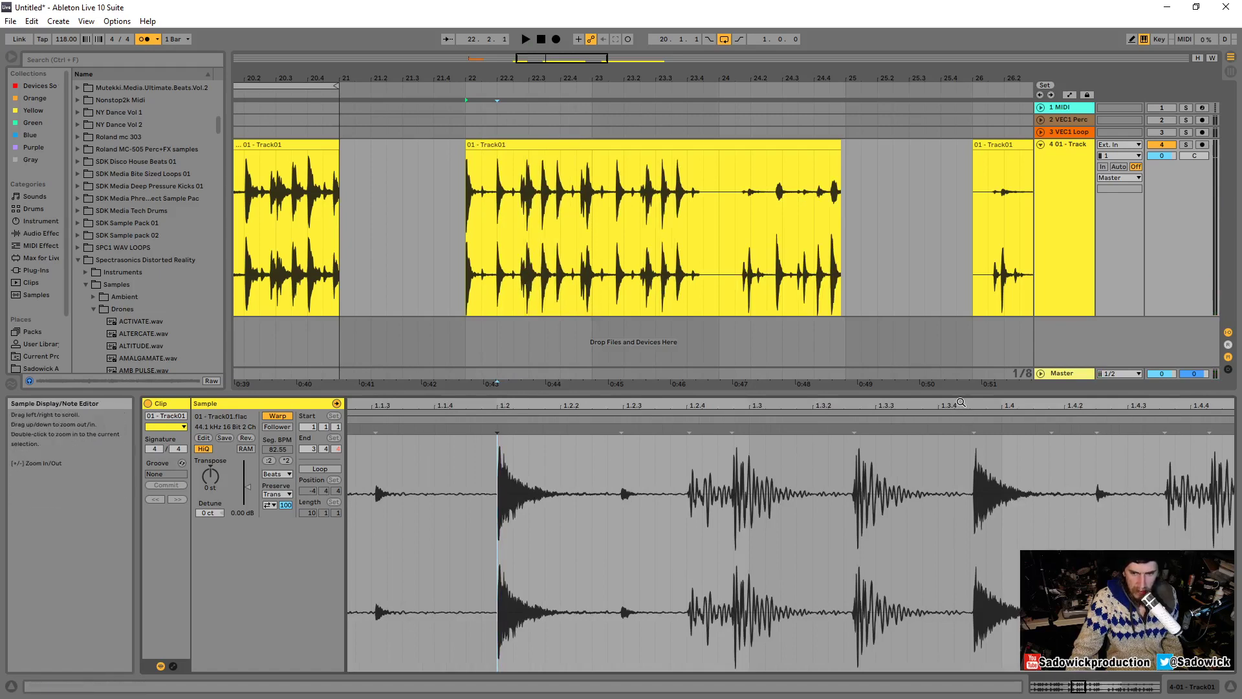
drag(982, 414, 582, 399)
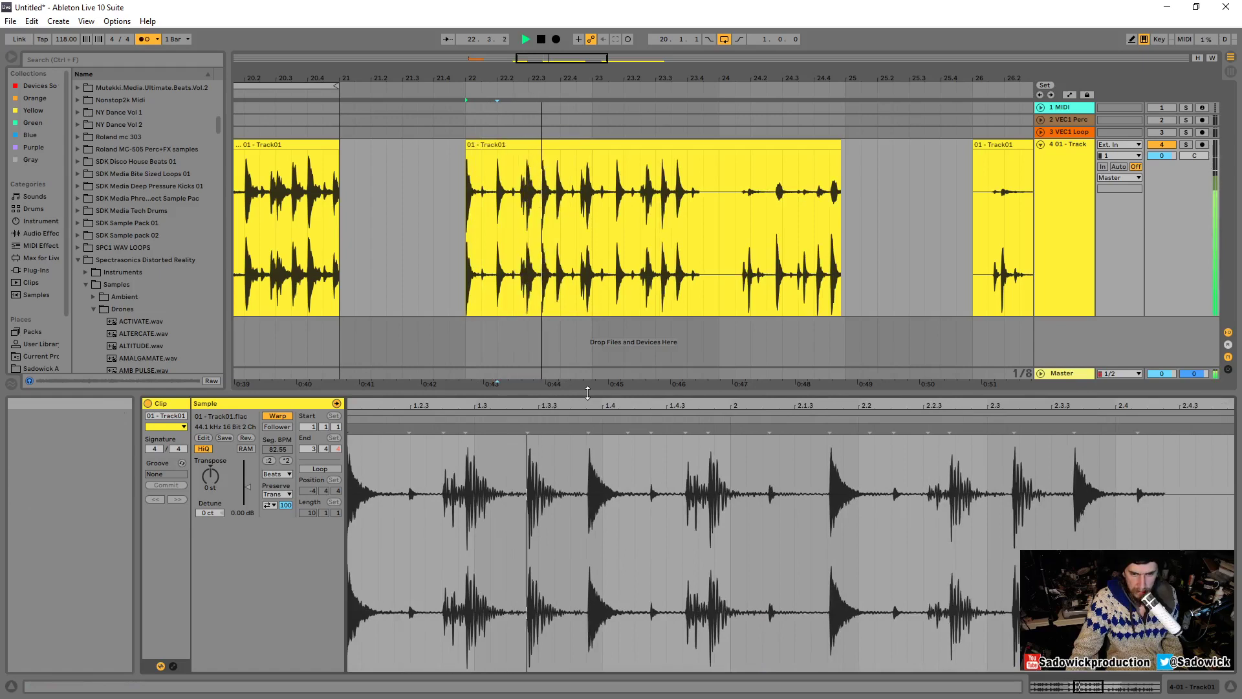
key(space)
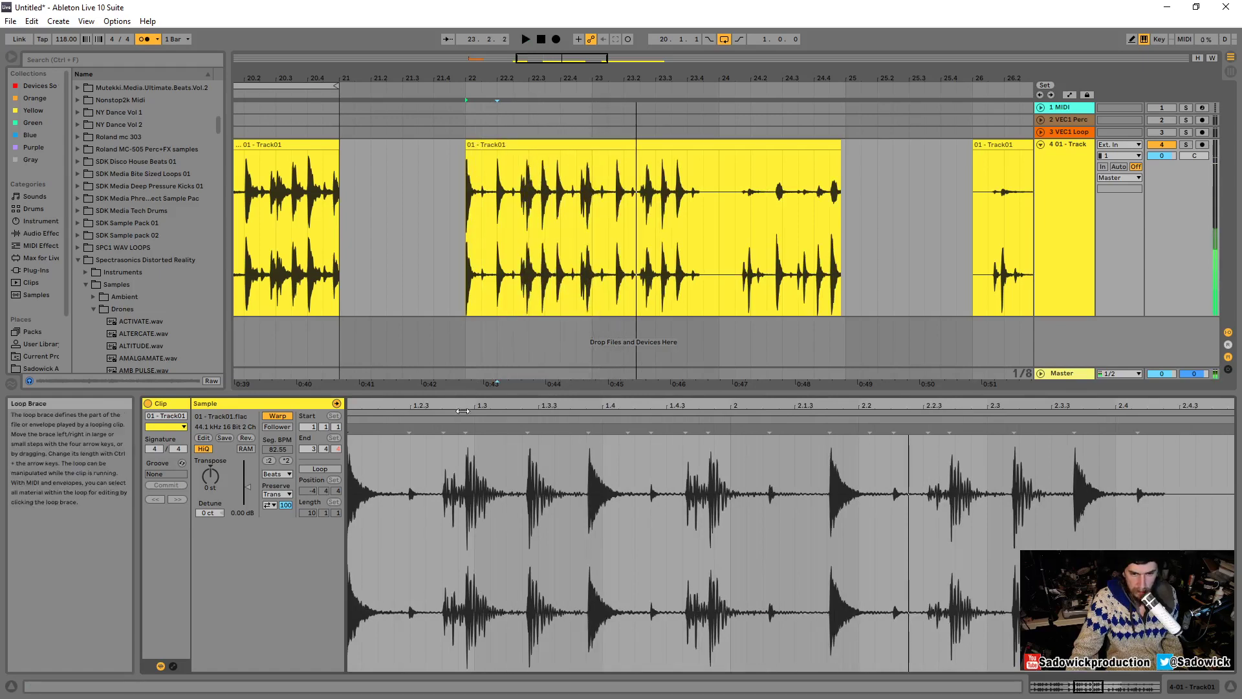
drag(467, 406, 658, 407)
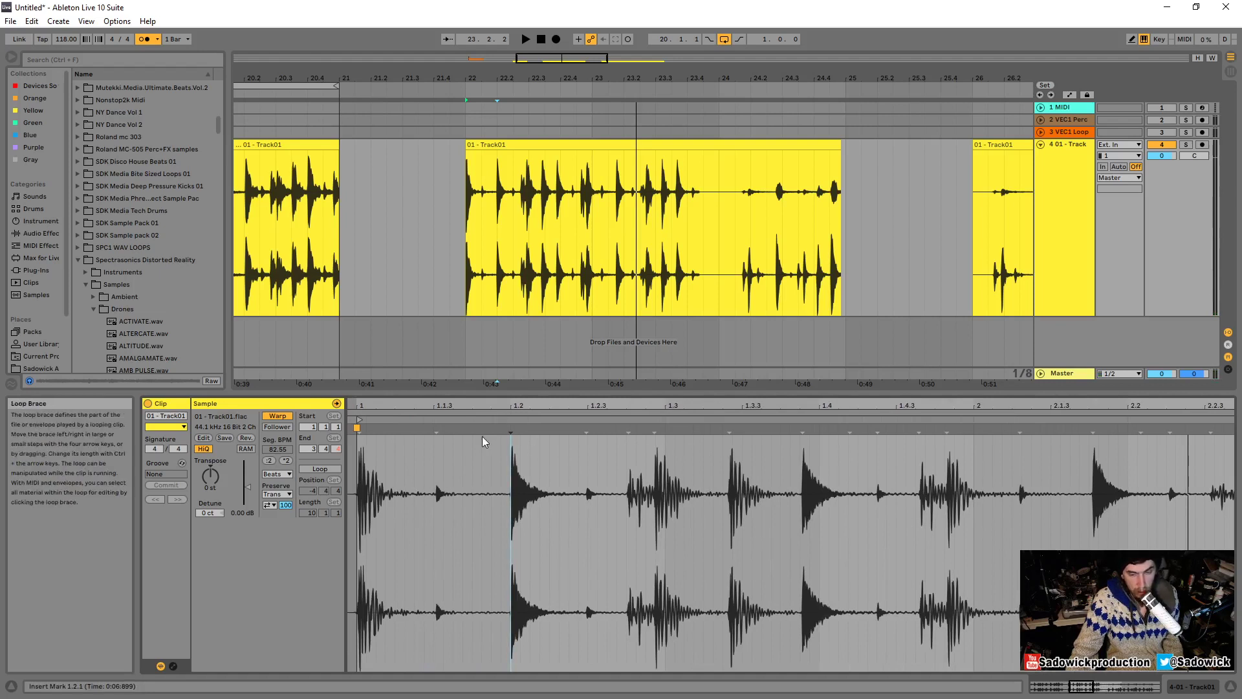
Pin the break's main hits with warp markers at beats 1.2, 1.3, 1.4 and 2.1, and audition the result.
double_click(508, 429)
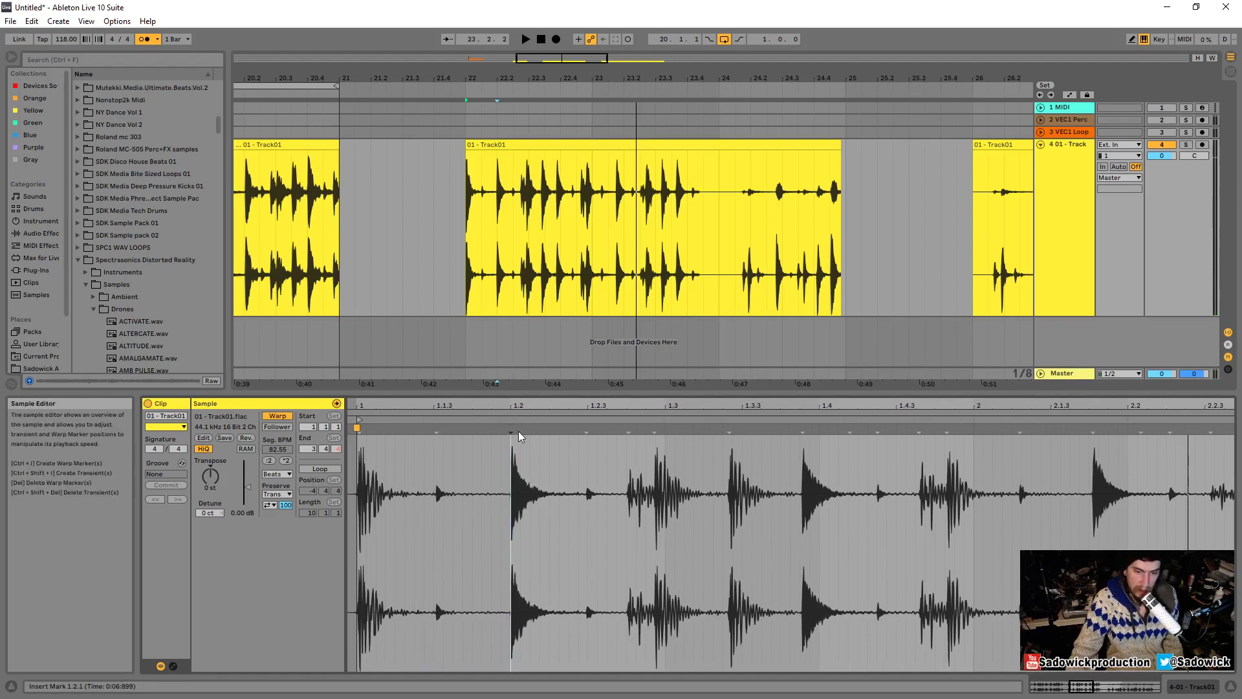
double_click(652, 429)
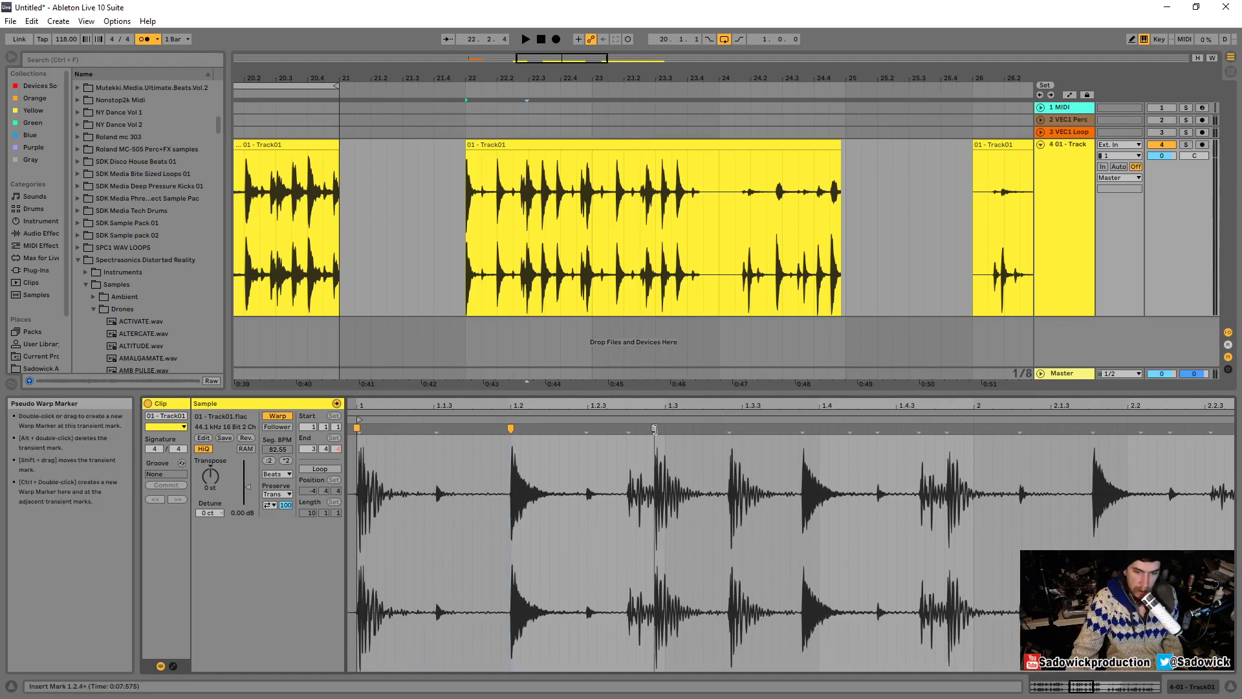
drag(652, 429, 665, 430)
drag(811, 430, 820, 430)
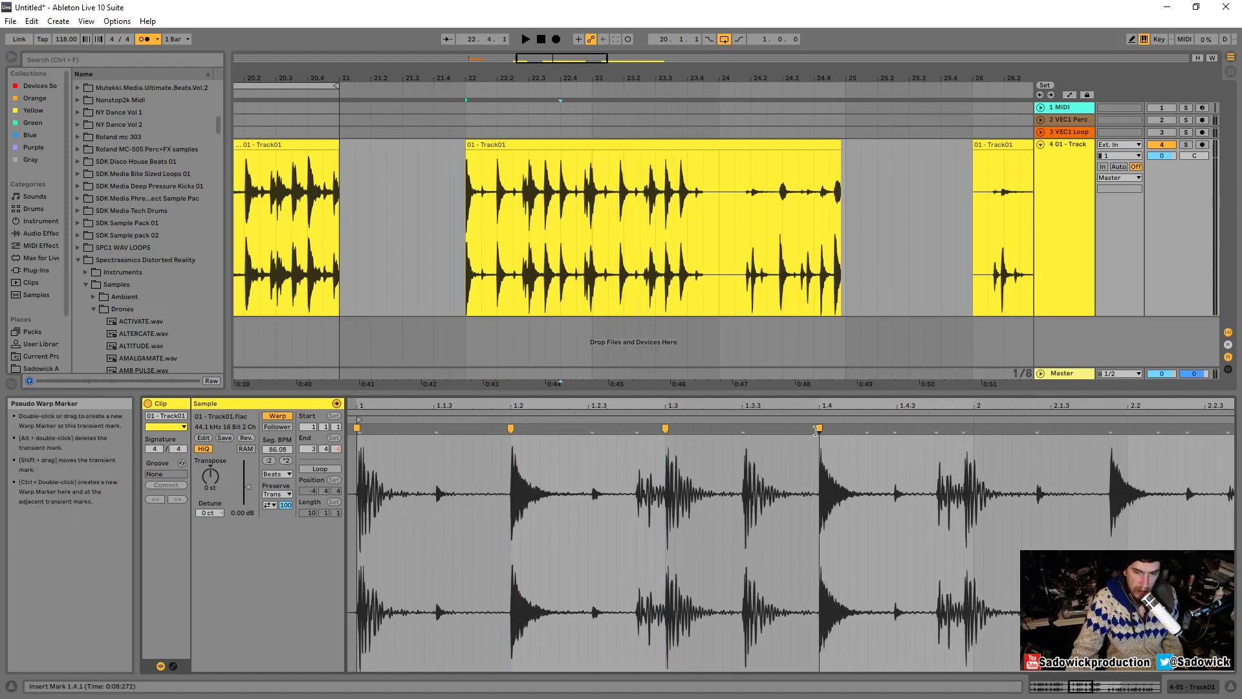
drag(960, 429, 974, 429)
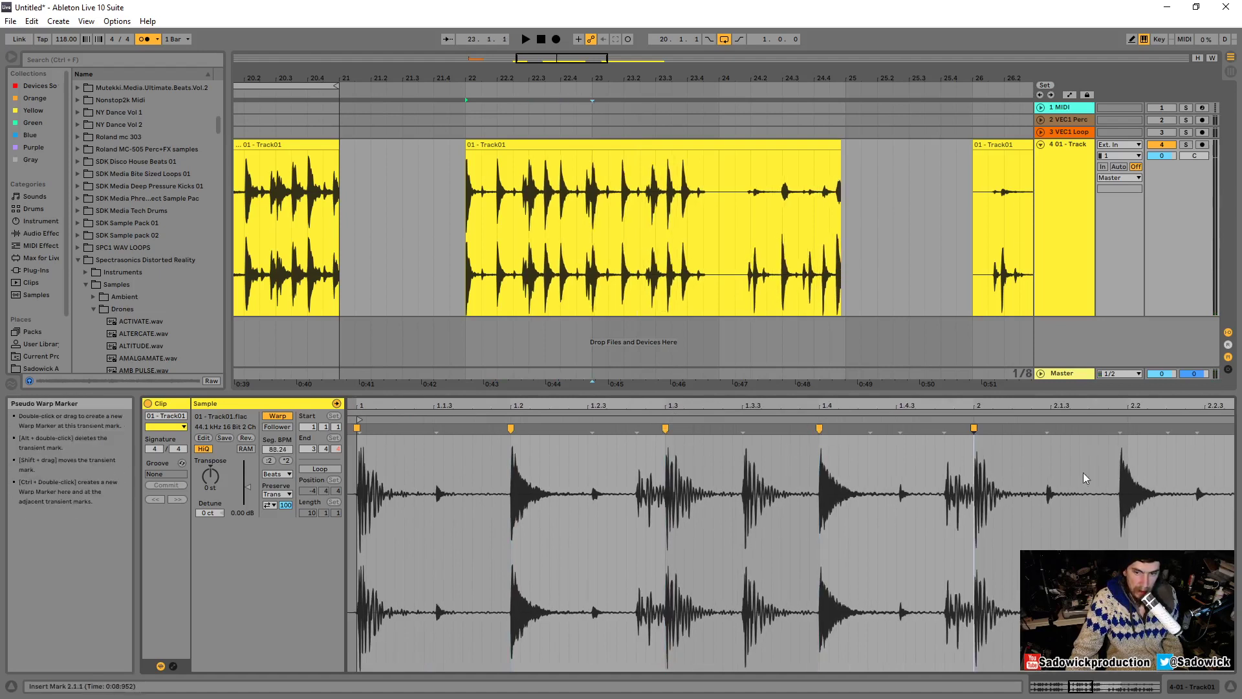
key(space)
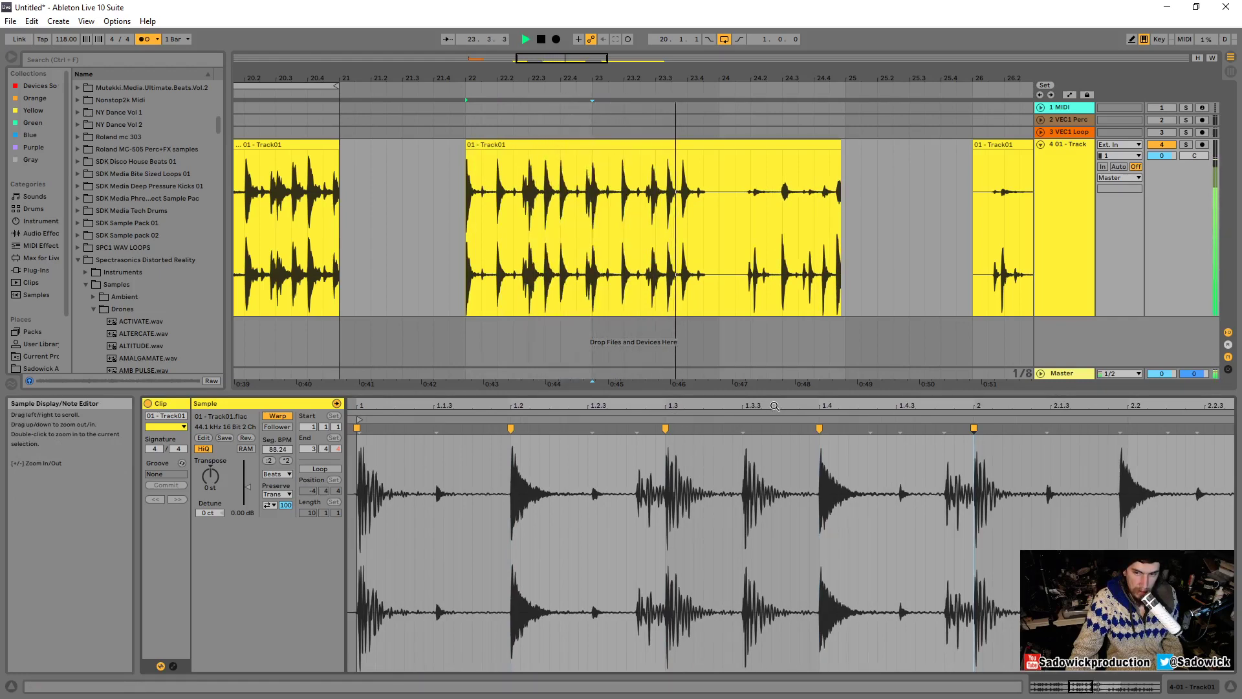
key(space)
Pin the second bar's hits with warp markers at 2.2, 2.3 and 2.4, and trim the clip's end to bar 24.
drag(990, 403, 597, 369)
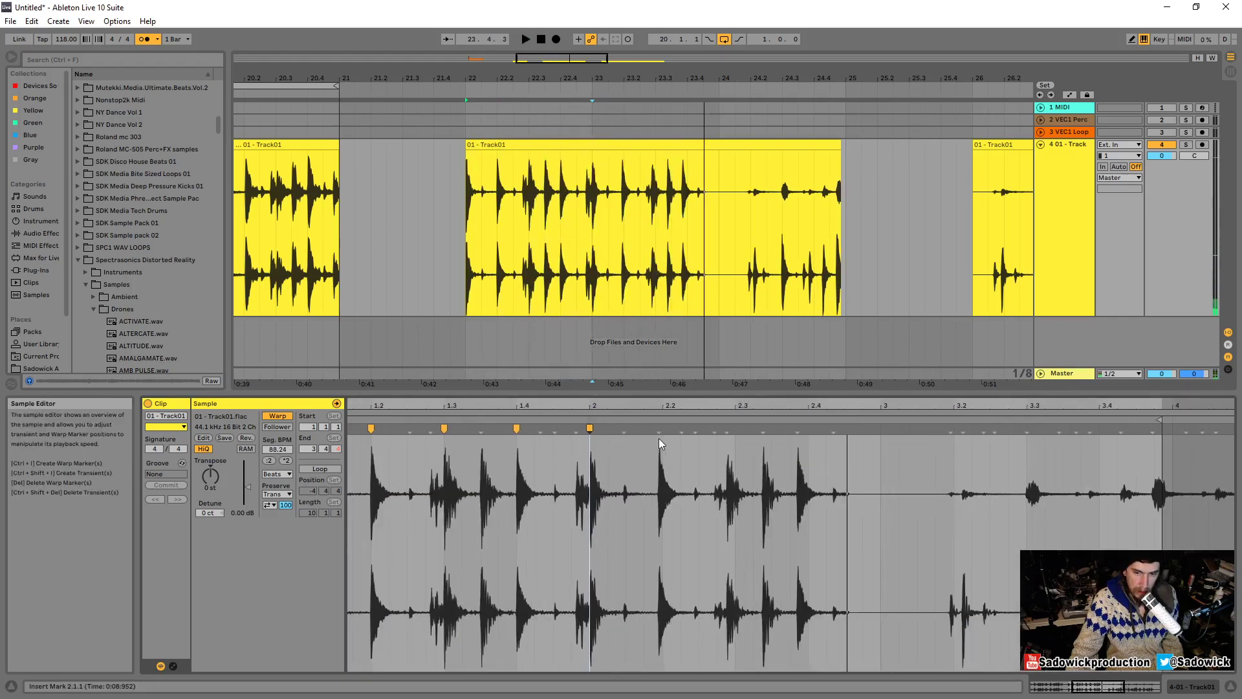
mouse_move(658, 428)
mouse_down()
mouse_move(658, 418)
mouse_move(651, 438)
mouse_move(631, 428)
mouse_move(643, 429)
mouse_up()
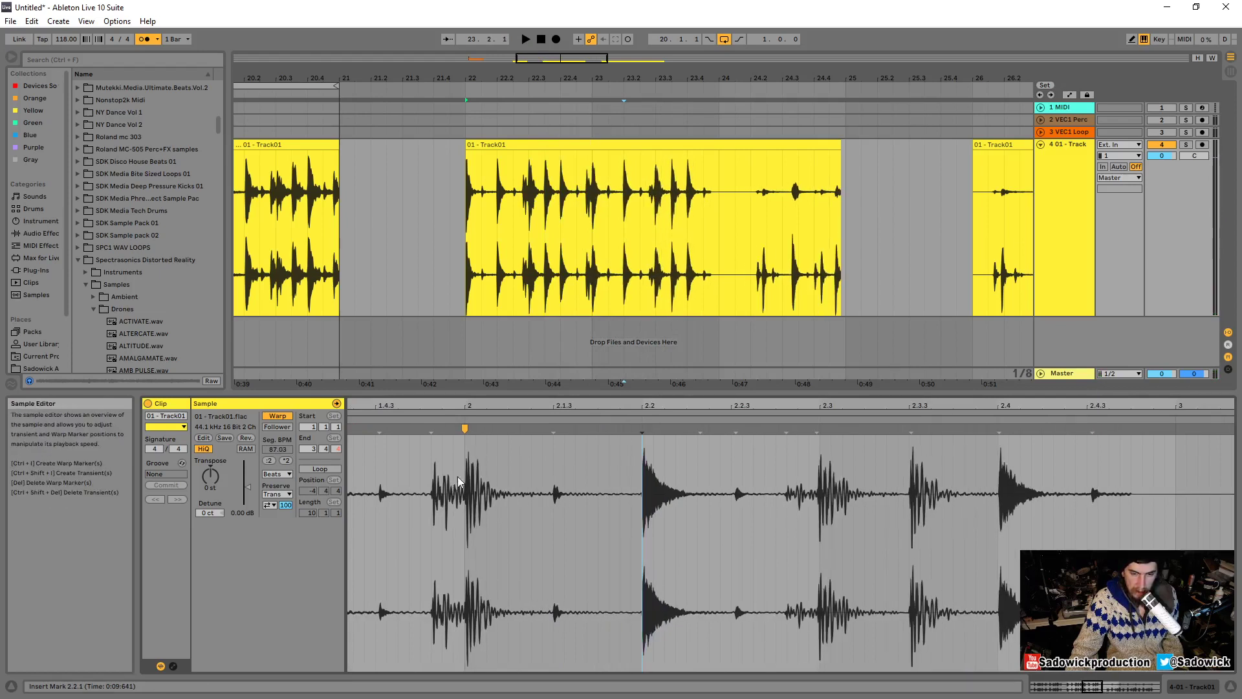
double_click(820, 429)
double_click(1003, 429)
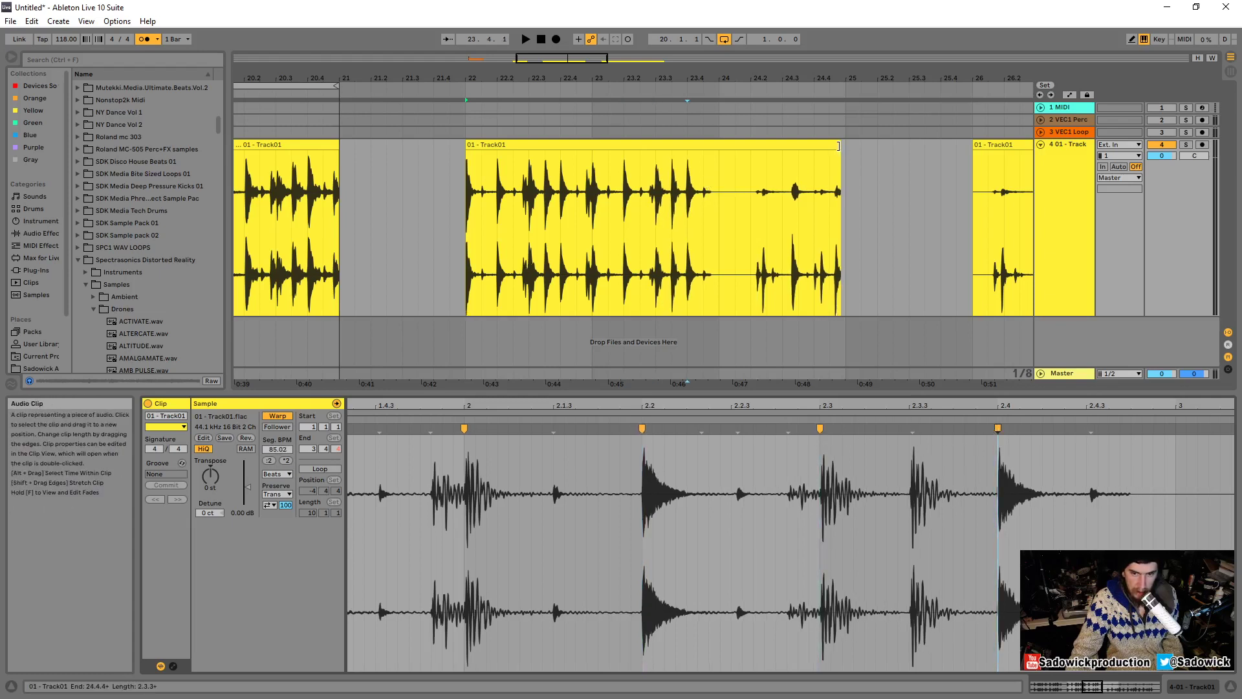
drag(841, 170, 717, 148)
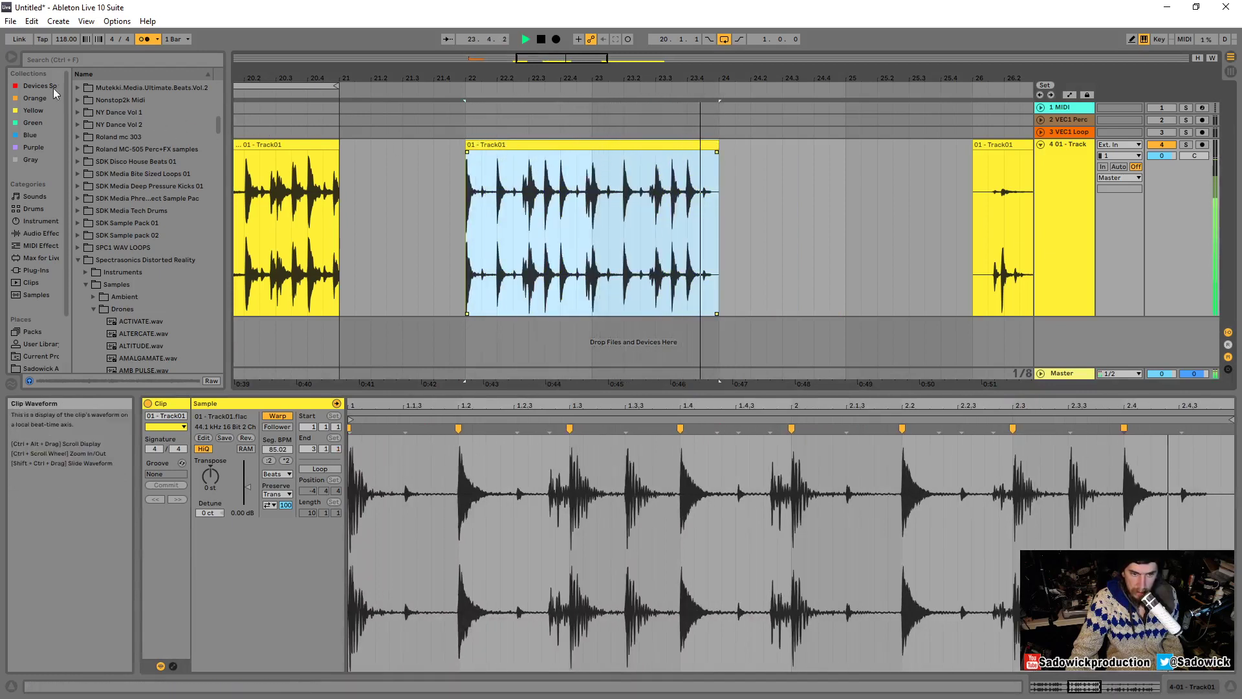
Audition the trimmed break, set the project tempo to 99 BPM, and play the break at that tempo.
click(63, 40)
key(space)
key(space)
text(99)
key(Return)
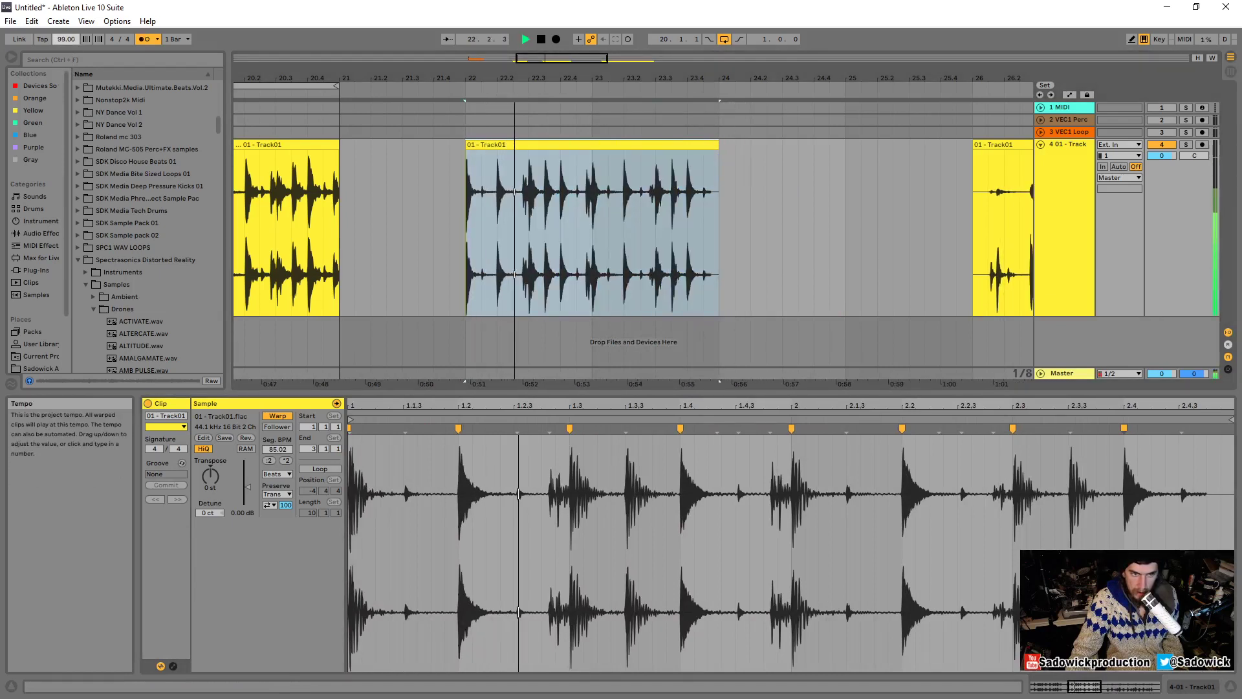
key(space)
Set the second break's warp mode to Re-Pitch and audition it.
click(277, 474)
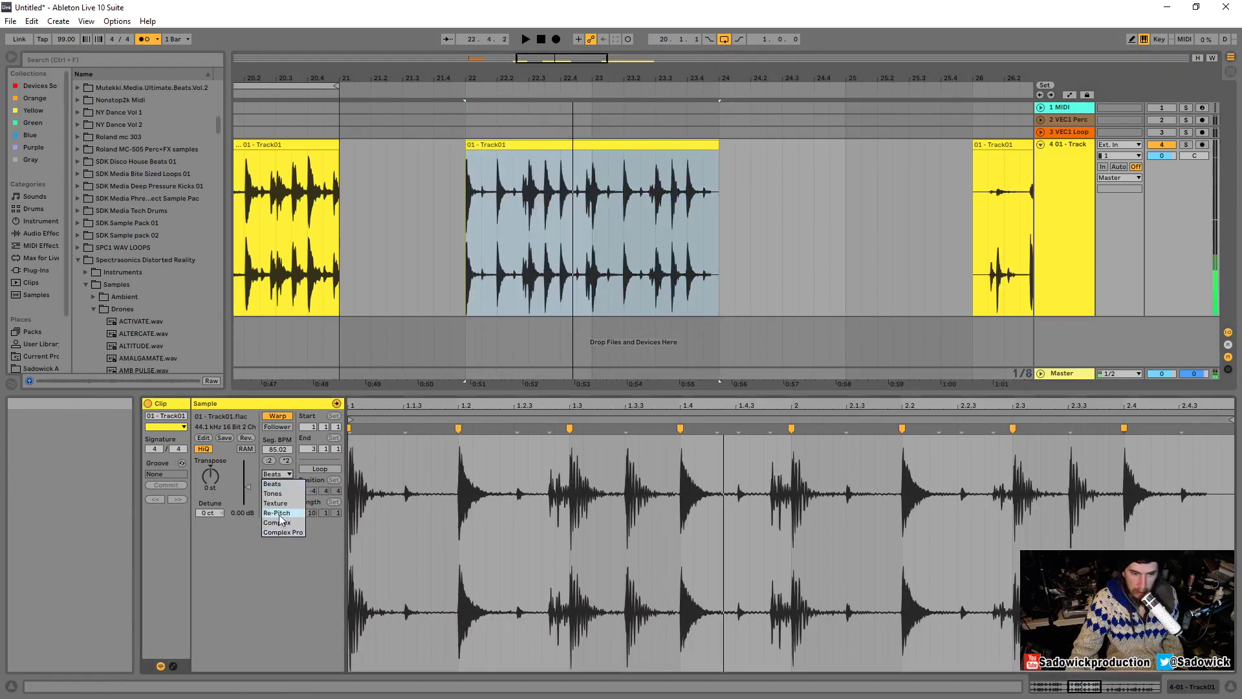
click(277, 512)
key(space)
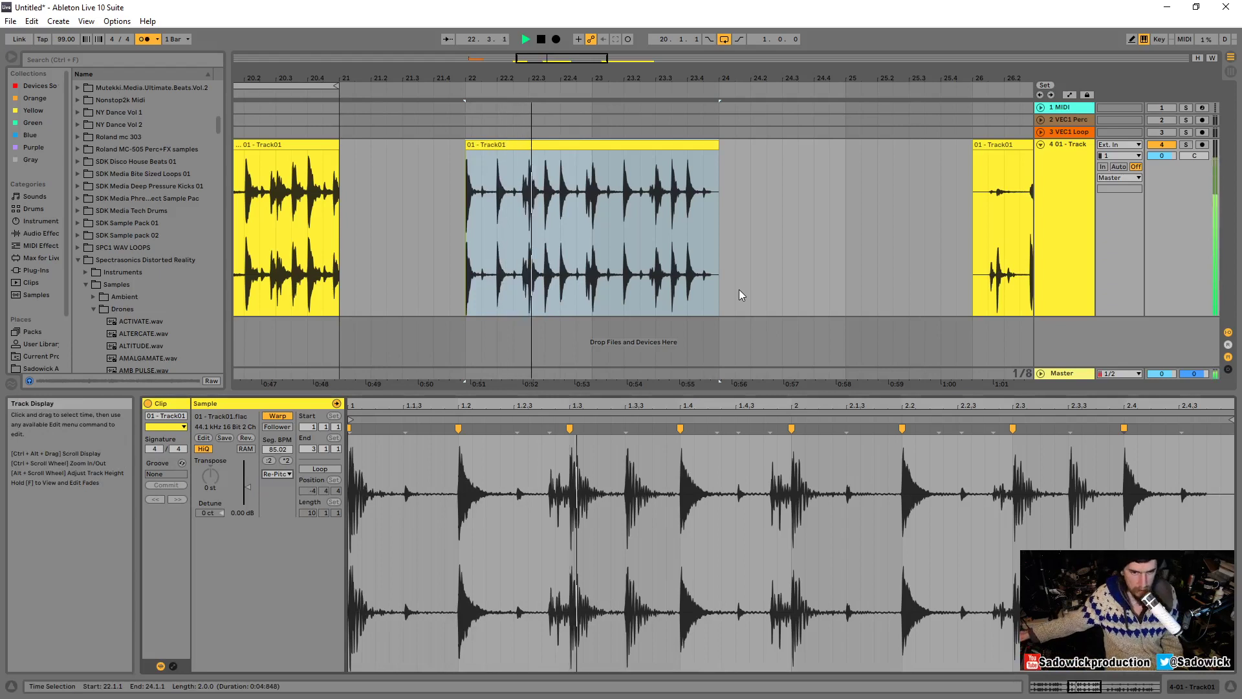
key(space)
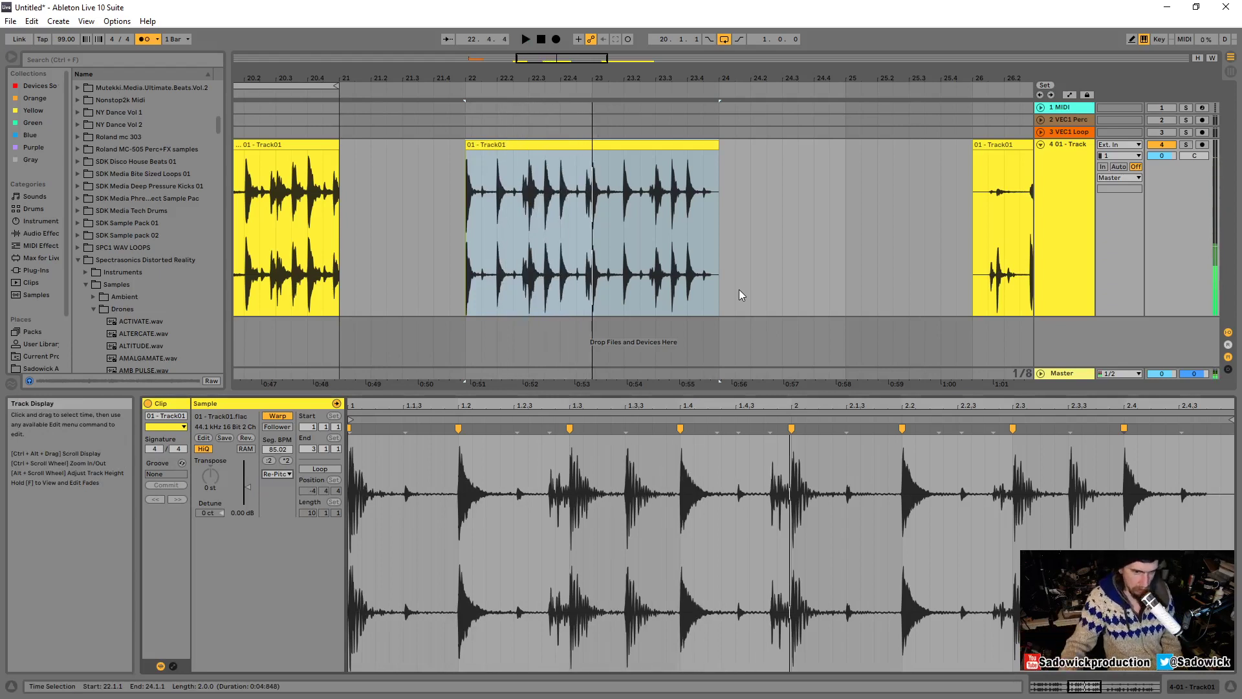
Set the arrangement to a fixed 1/4 grid and select the break's section from 22.2.1 to 22.3.1.
click(655, 180)
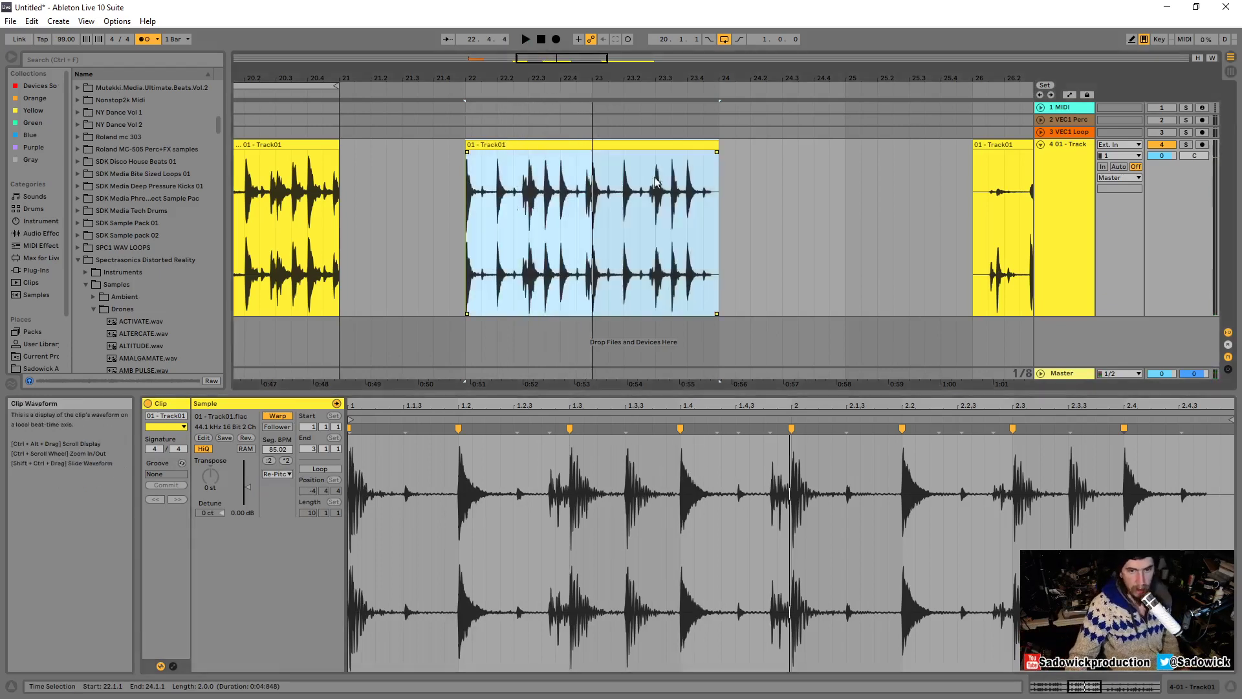
key(z)
click(945, 166)
right_click(946, 165)
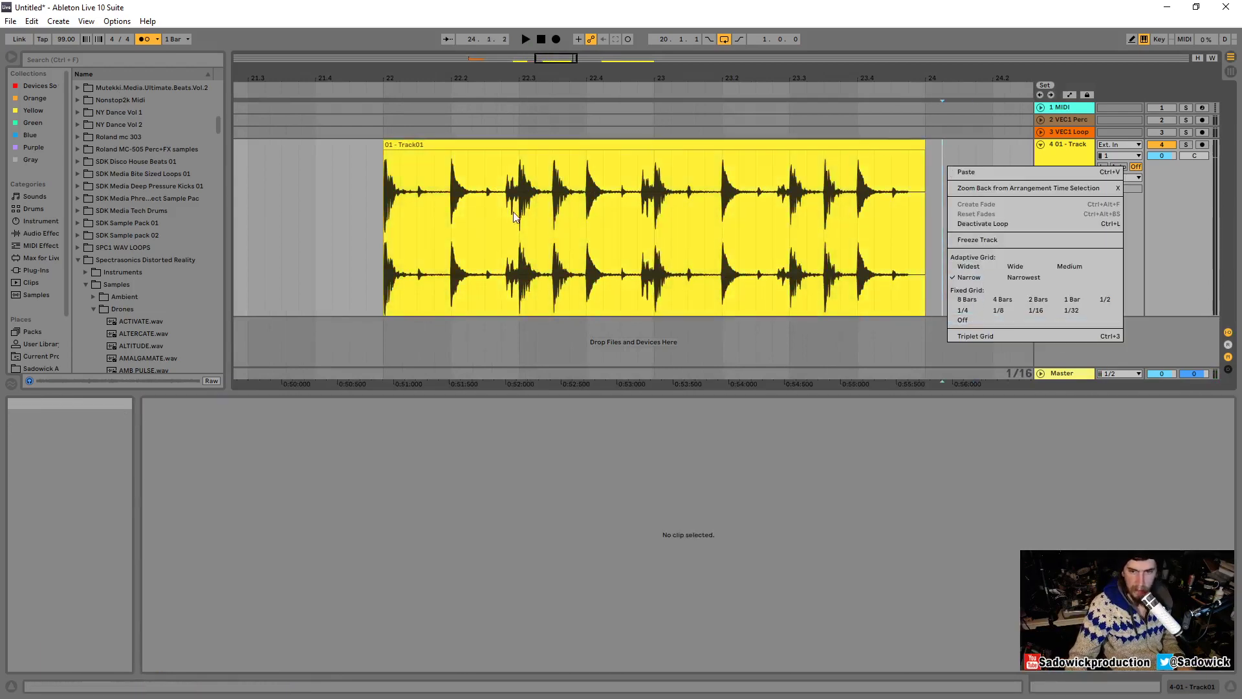
click(969, 310)
drag(435, 78, 352, 120)
drag(382, 192, 503, 194)
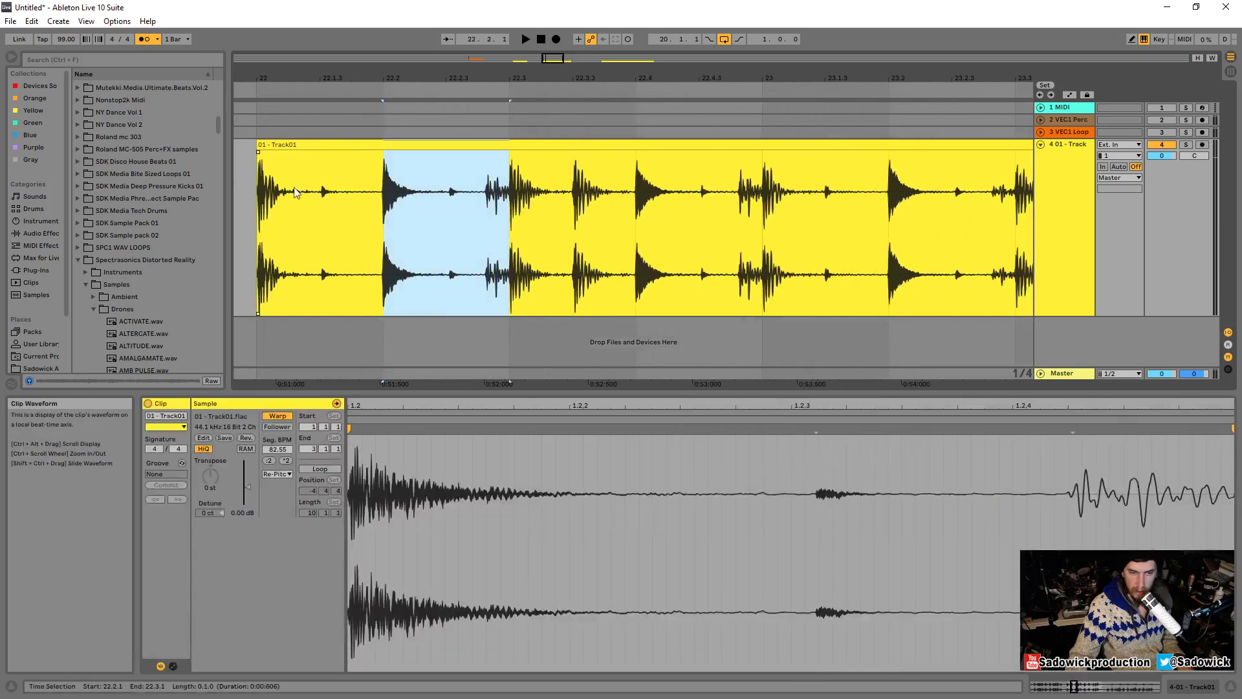
Inspect the second break's waveform one beat at a time by selecting its successive quarter-note sections, ending with the fourth beat of bar 22.
drag(264, 185, 497, 179)
drag(264, 187, 670, 222)
drag(518, 202, 607, 208)
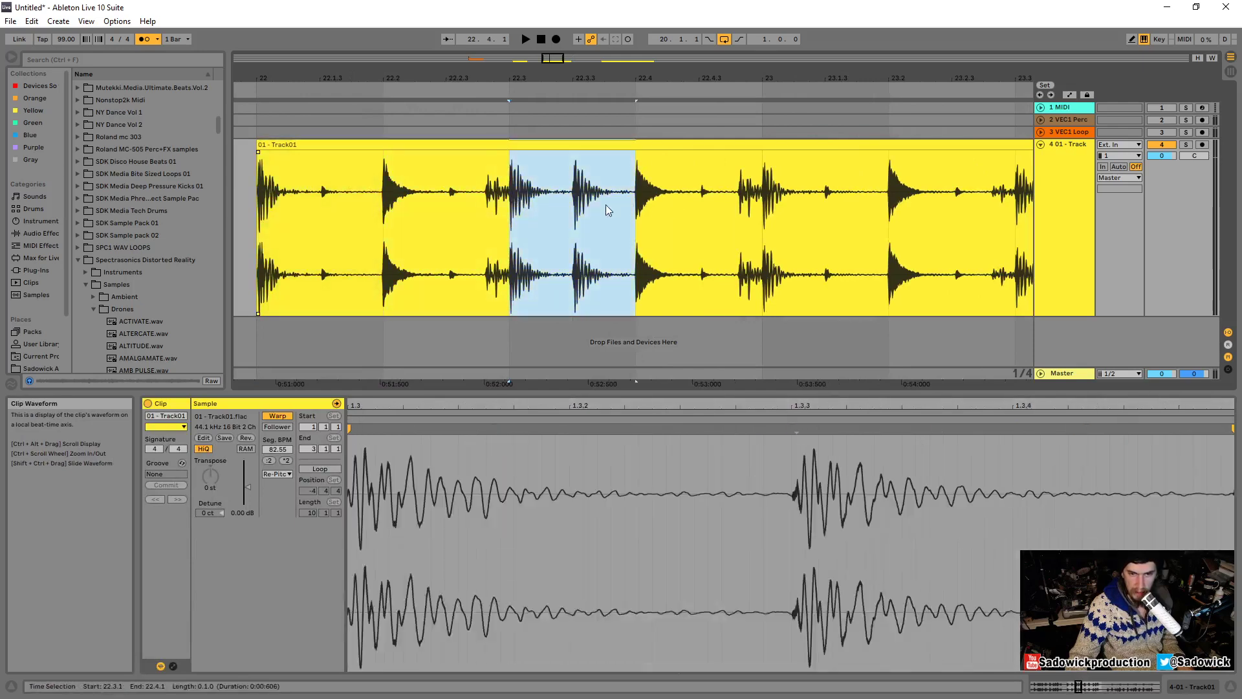
click(477, 447)
drag(478, 409, 563, 379)
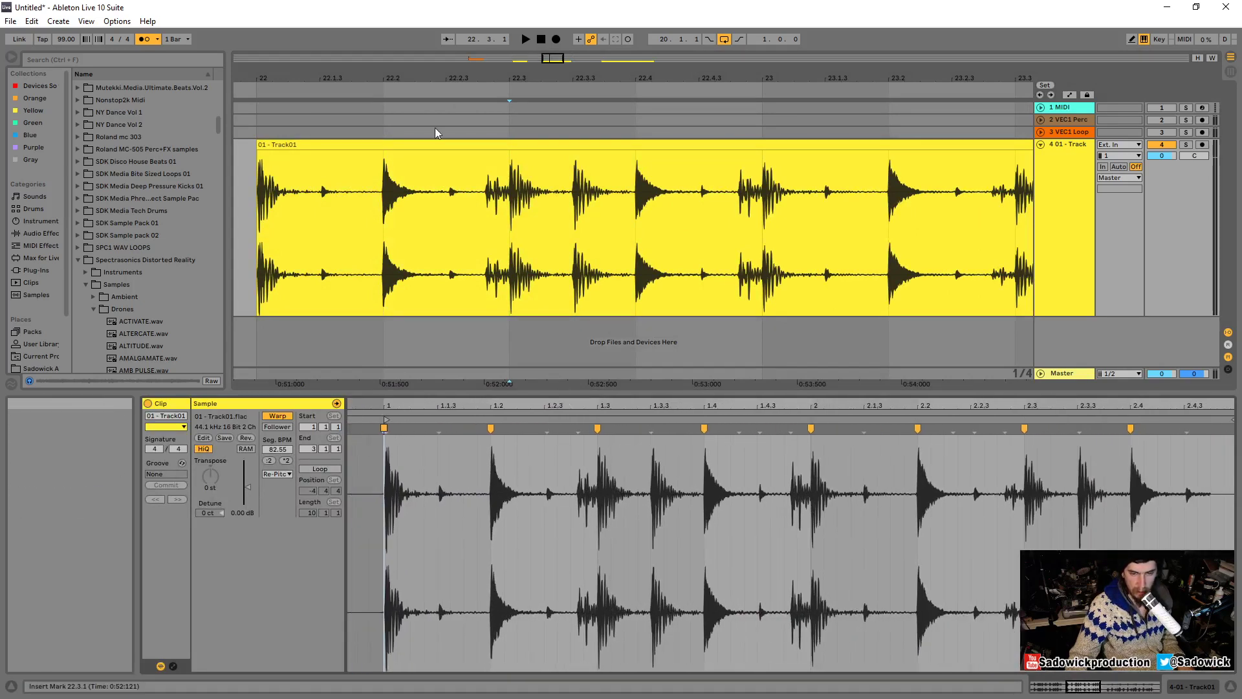
drag(260, 192, 750, 176)
Move the third break clip so it starts at bar 25 and audition it.
drag(780, 78, 456, 29)
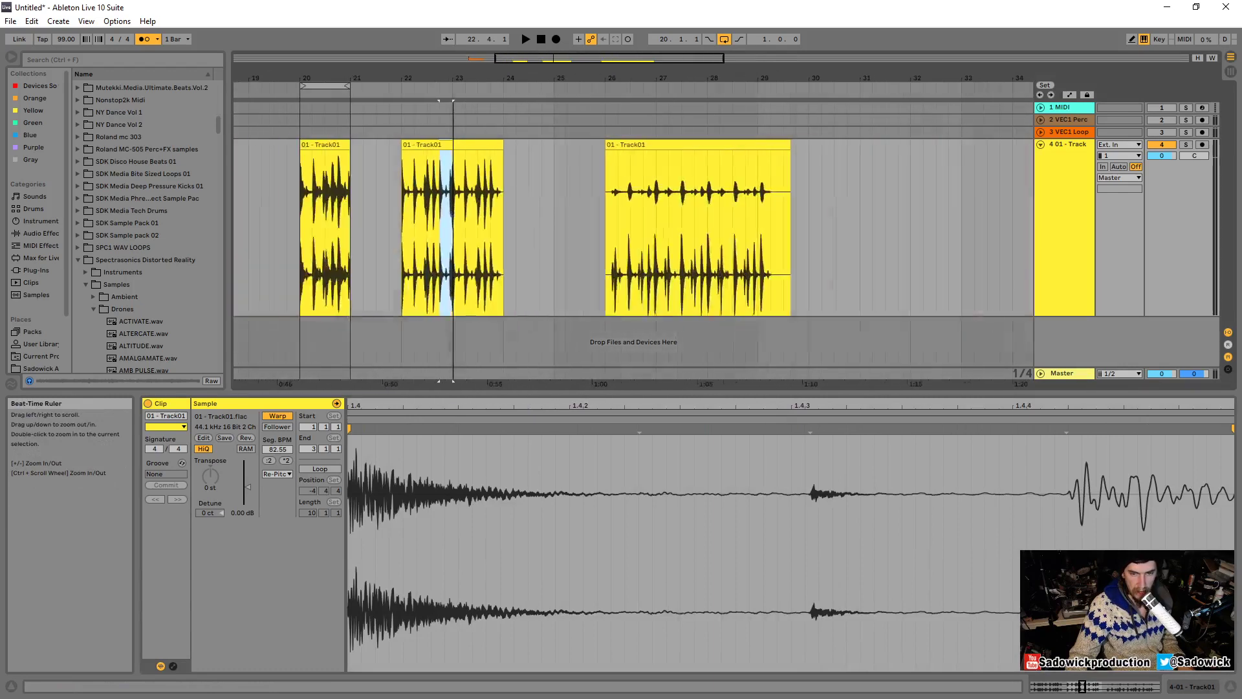
click(652, 152)
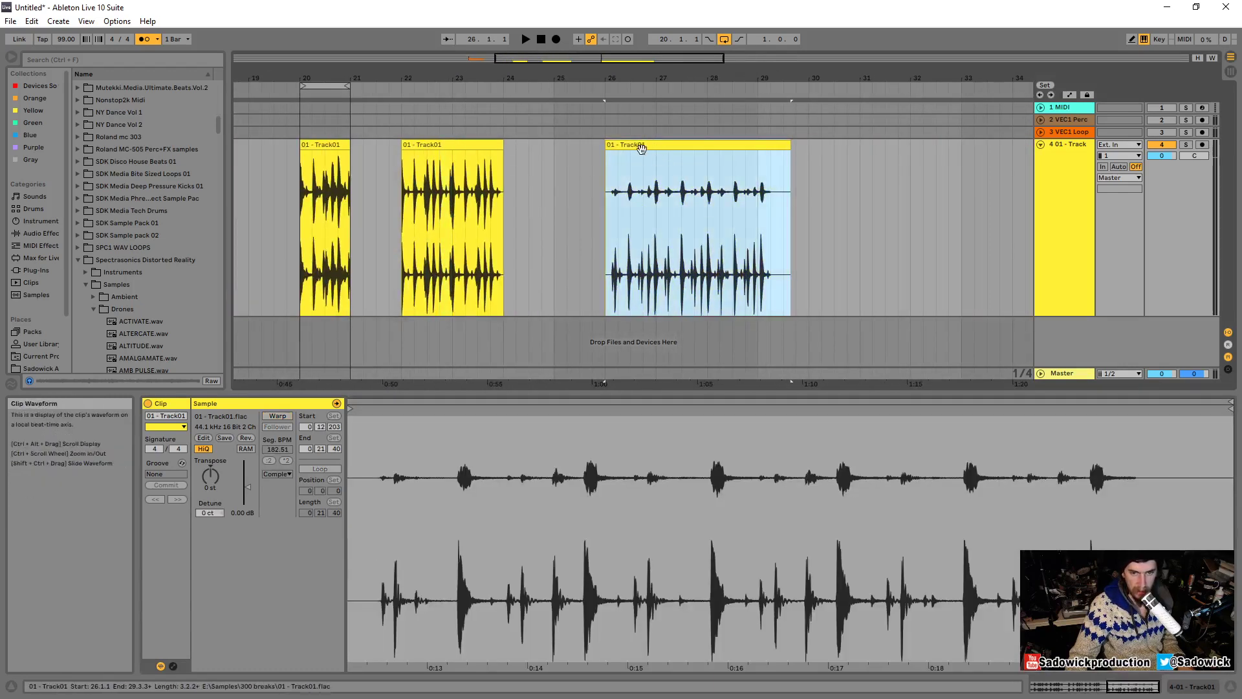
drag(652, 151, 602, 160)
key(space)
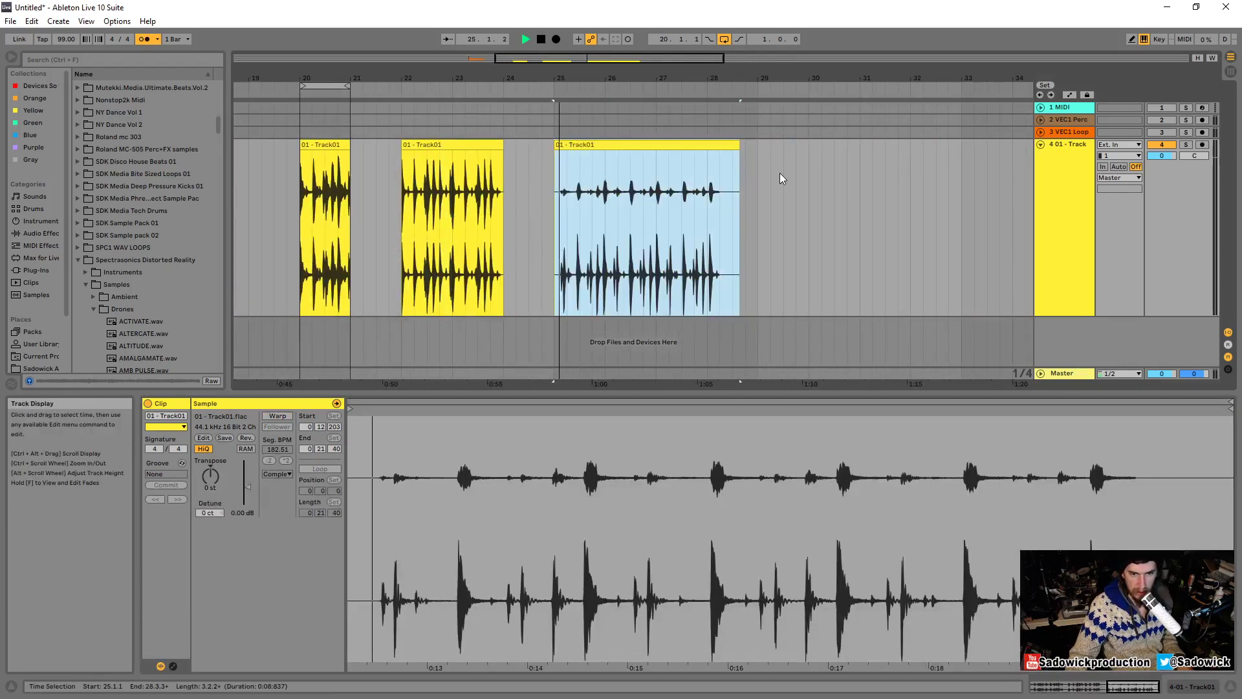
key(space)
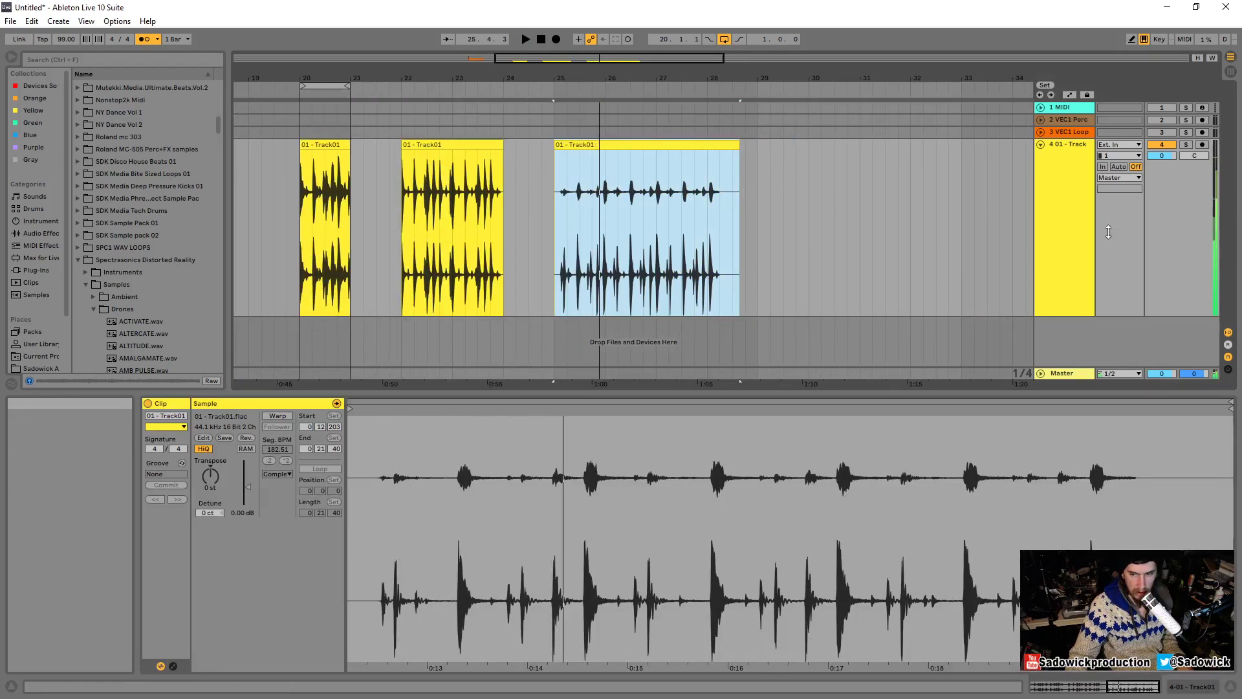
Add a Utility audio effect to the 01 - Track audio track.
click(140, 38)
click(1192, 275)
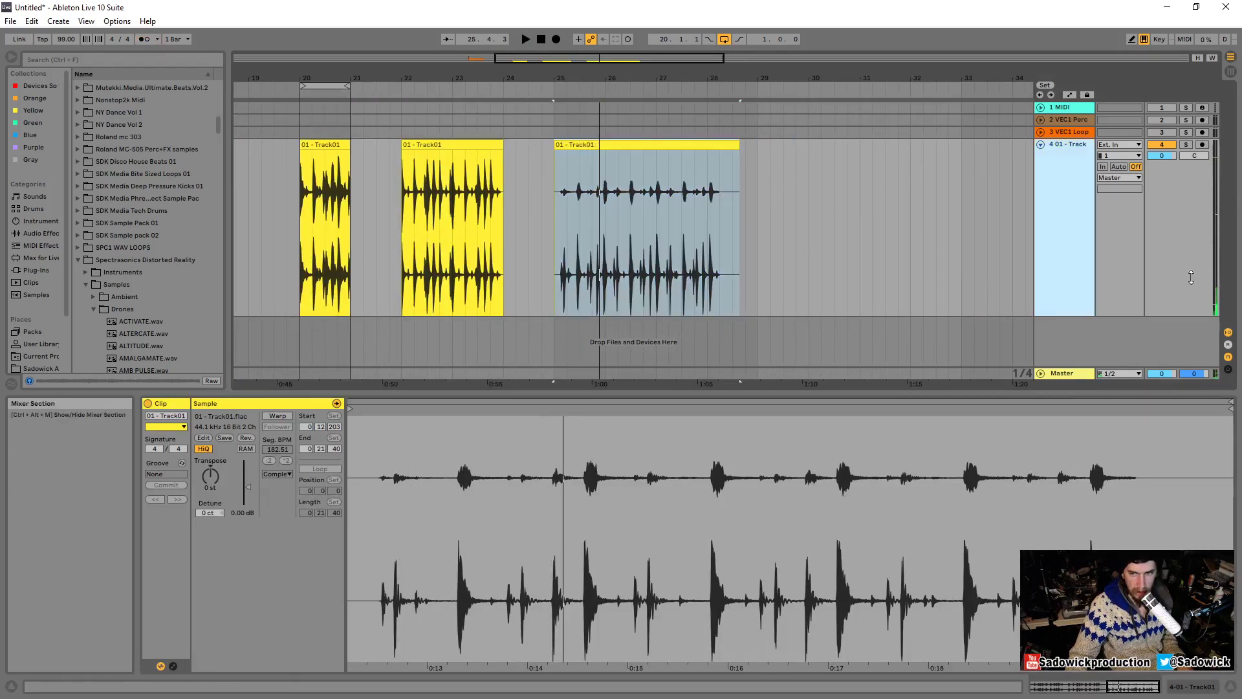
click(1192, 687)
click(37, 232)
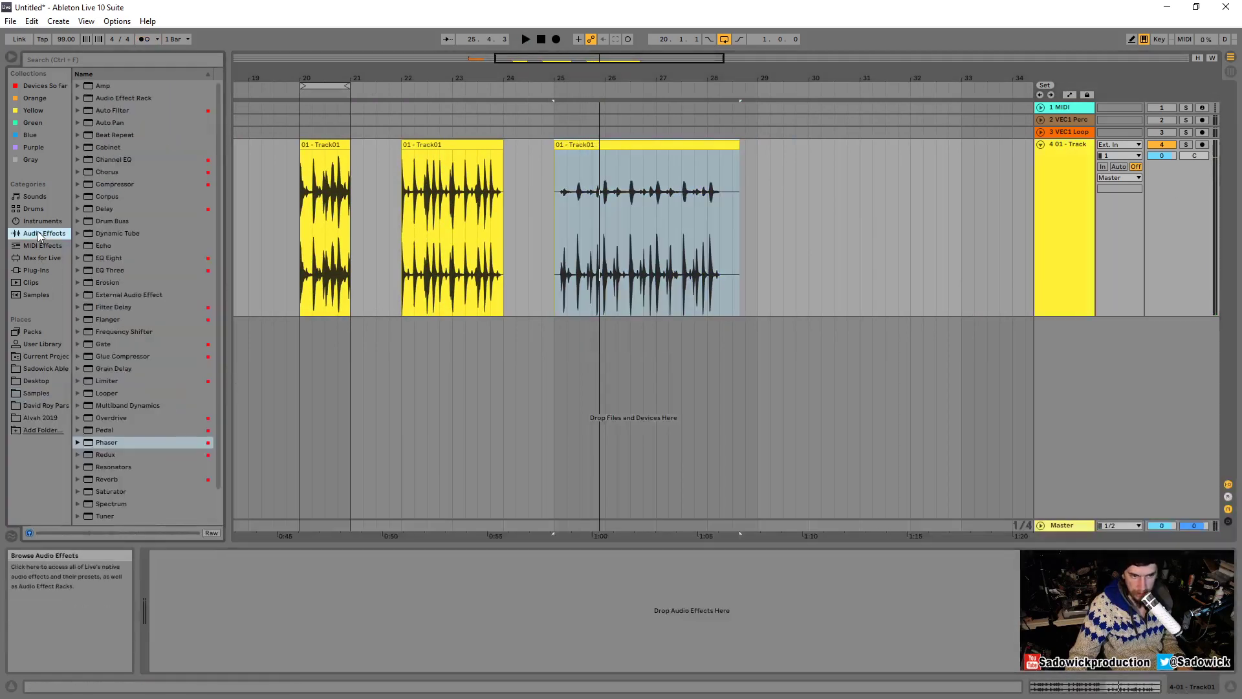
scroll(123, 460, down, 3)
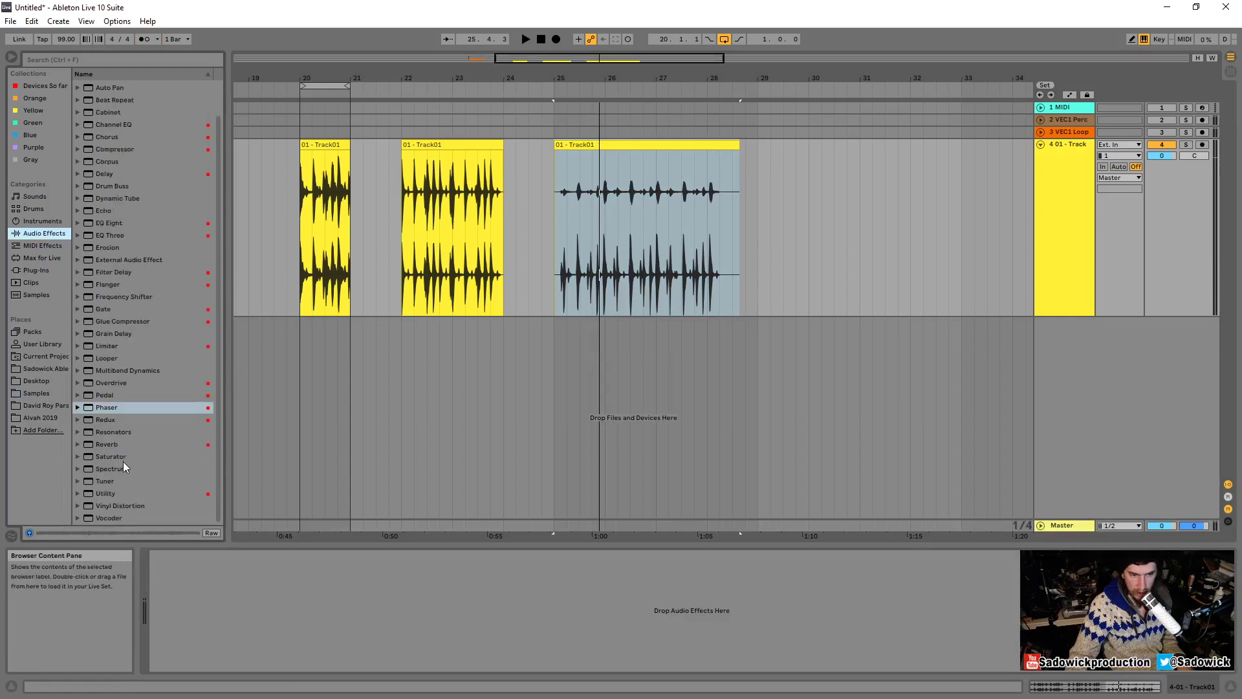
click(103, 493)
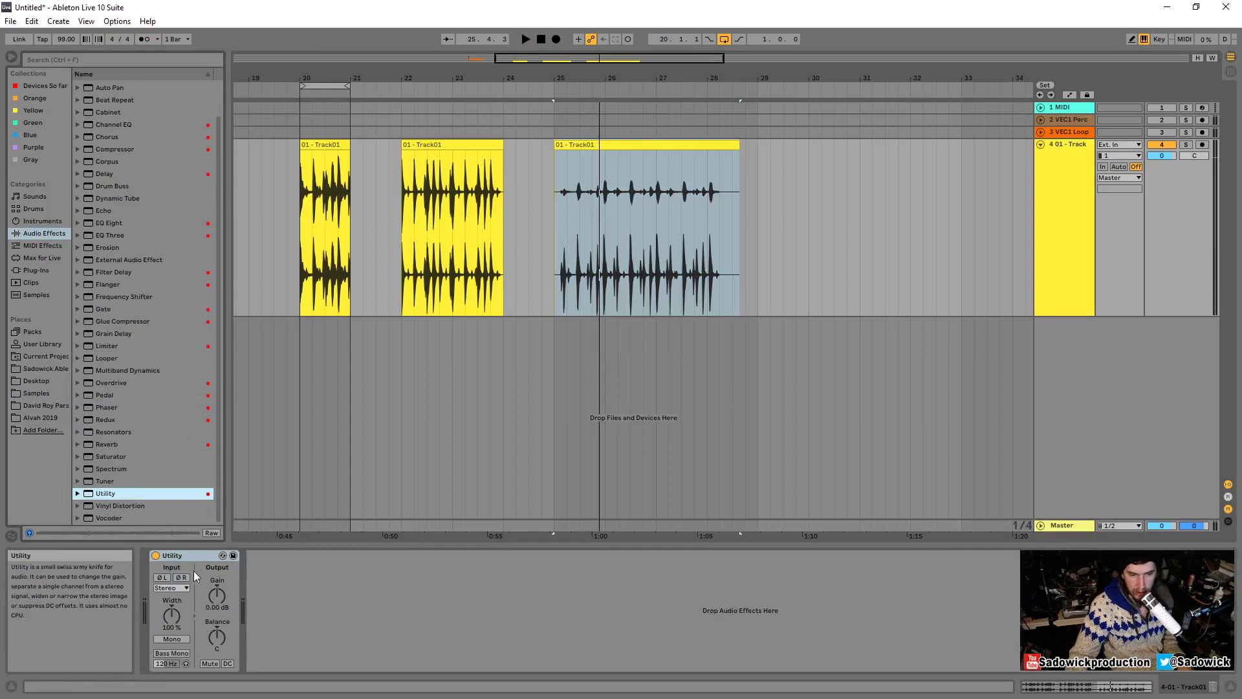
Audition the third break with the Utility input set to Left, and switch the input to Right and listen again.
click(171, 588)
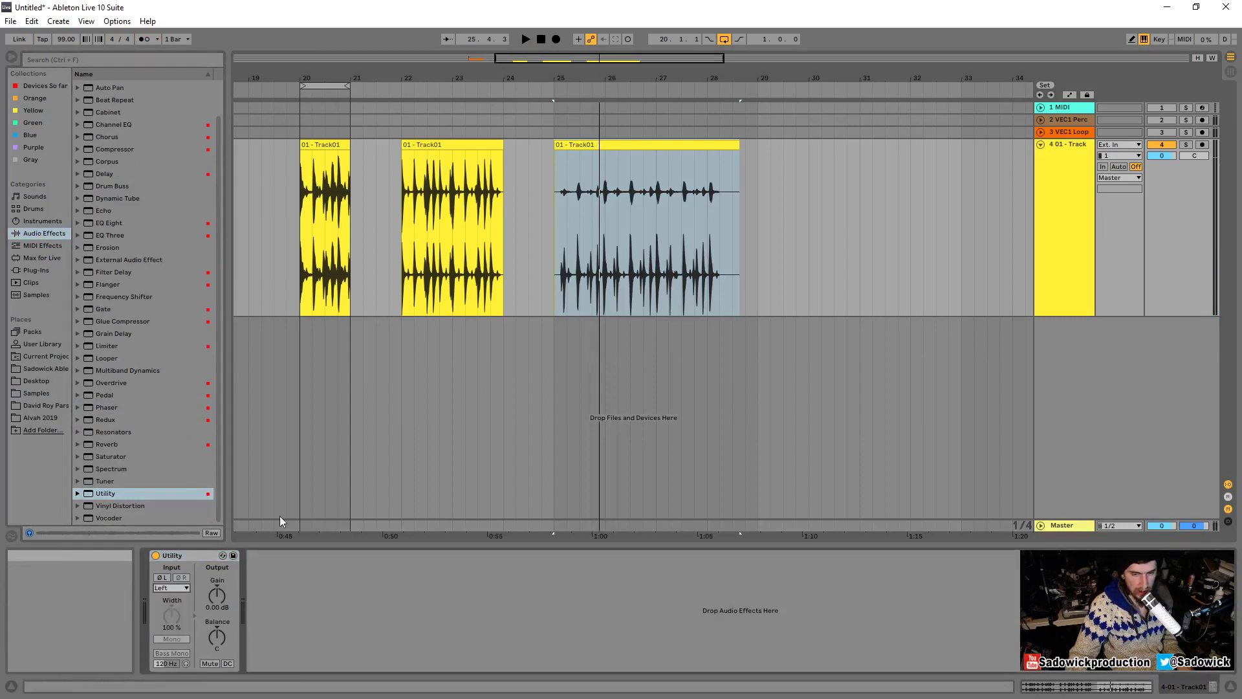
click(593, 90)
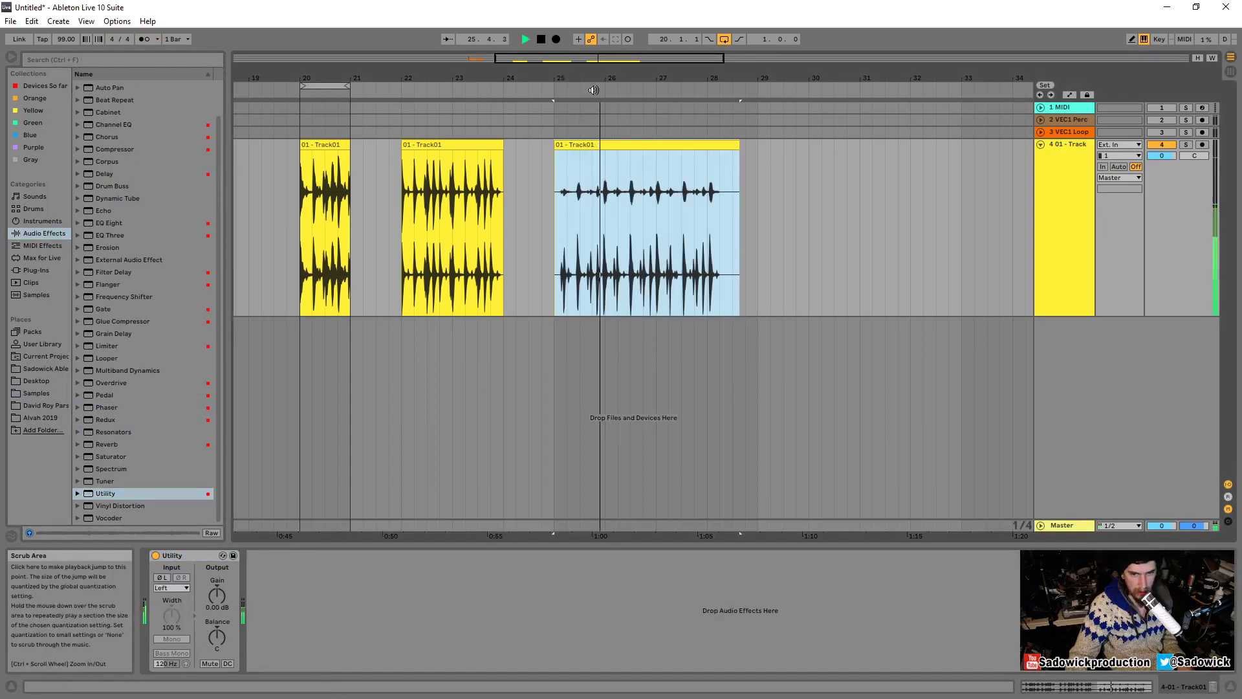
key(space)
click(170, 588)
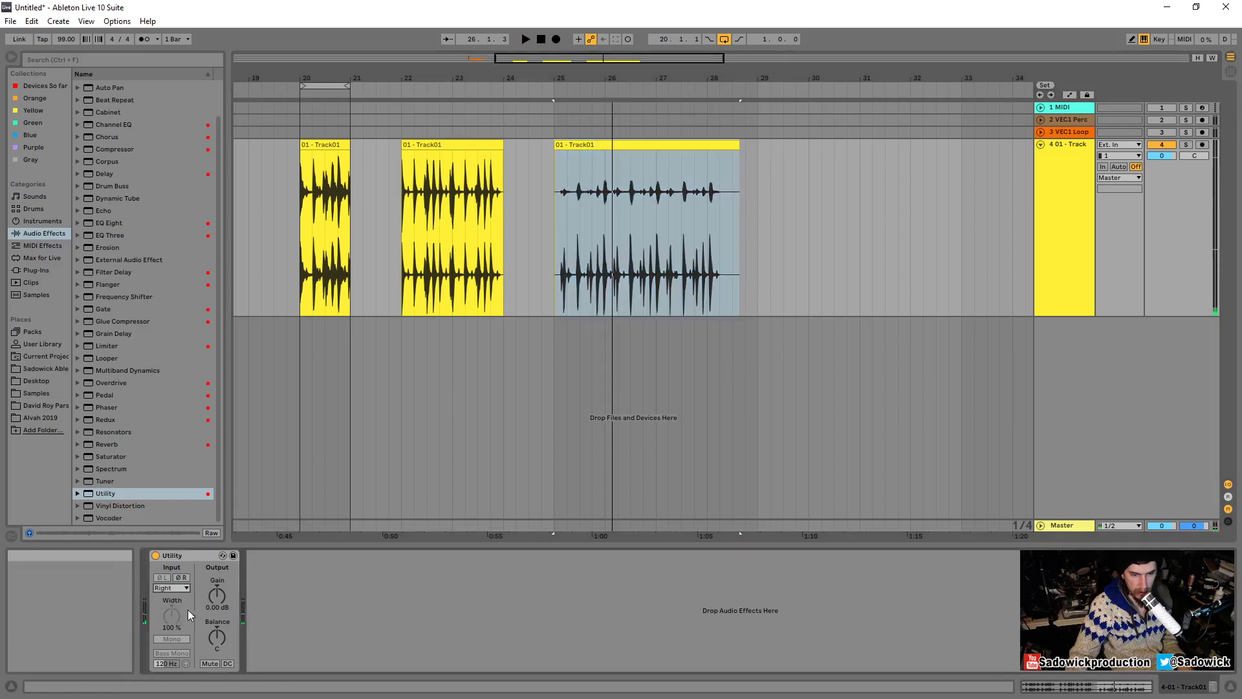
key(space)
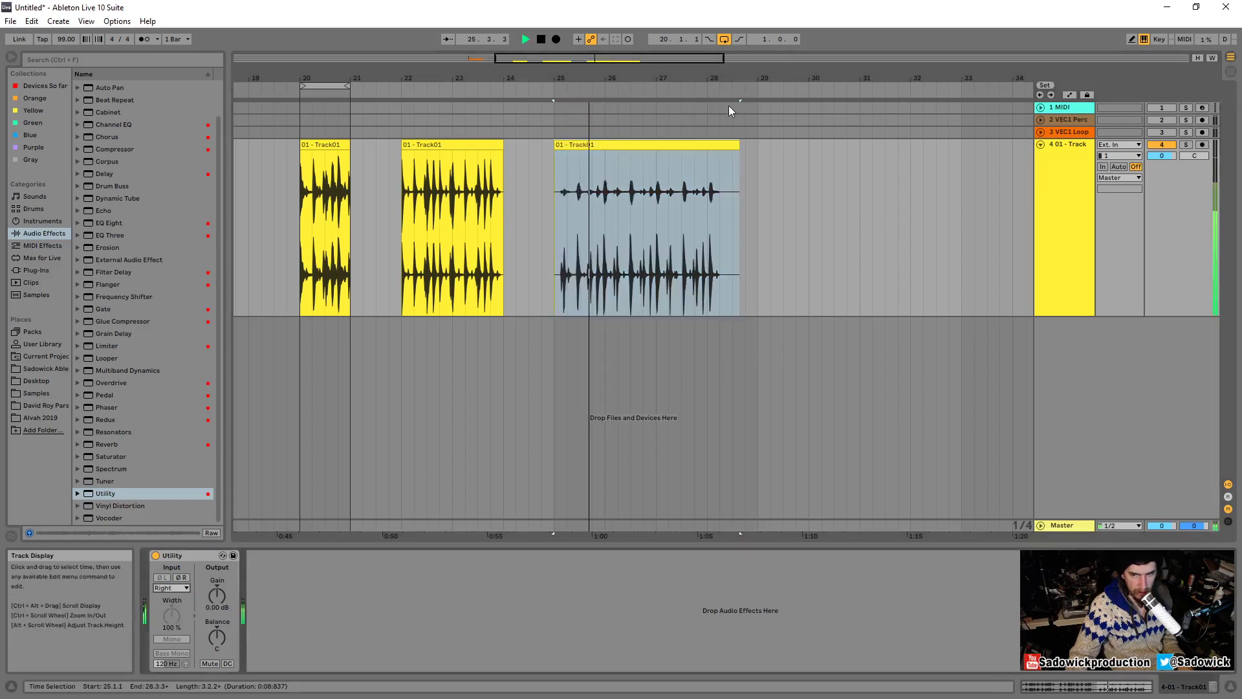
key(space)
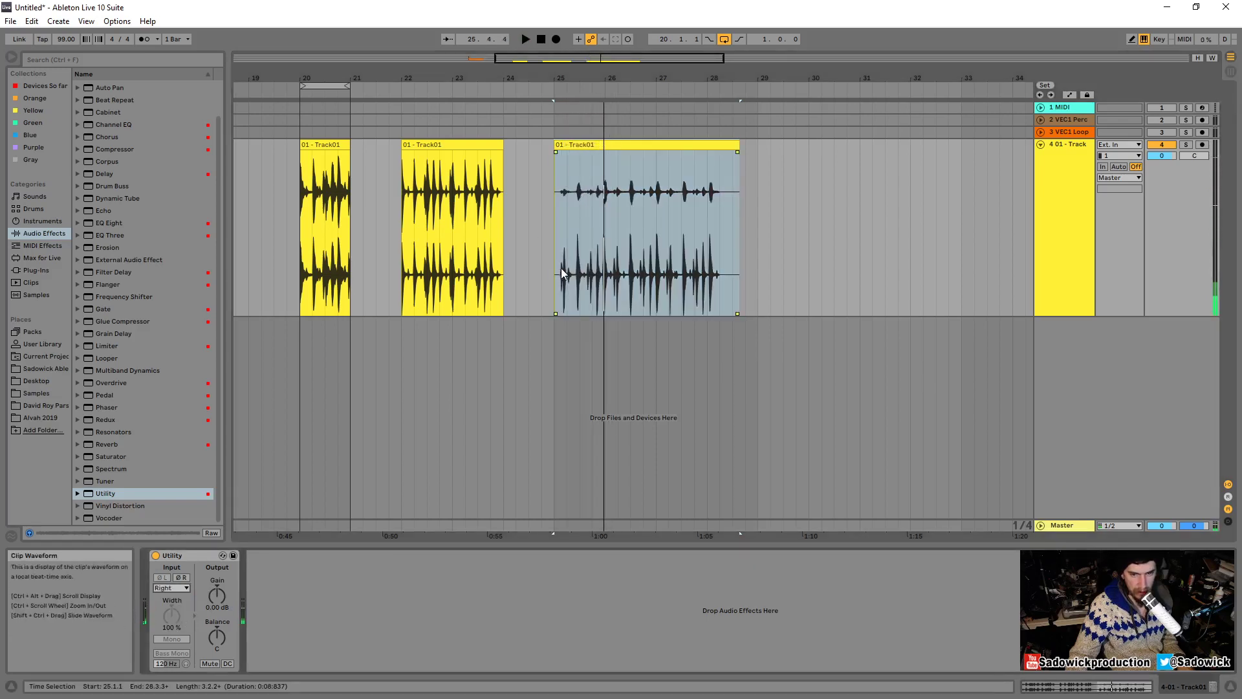
Audition the third break from bar 25 and trim the clip's start to 26.2.1.
drag(636, 77, 592, 132)
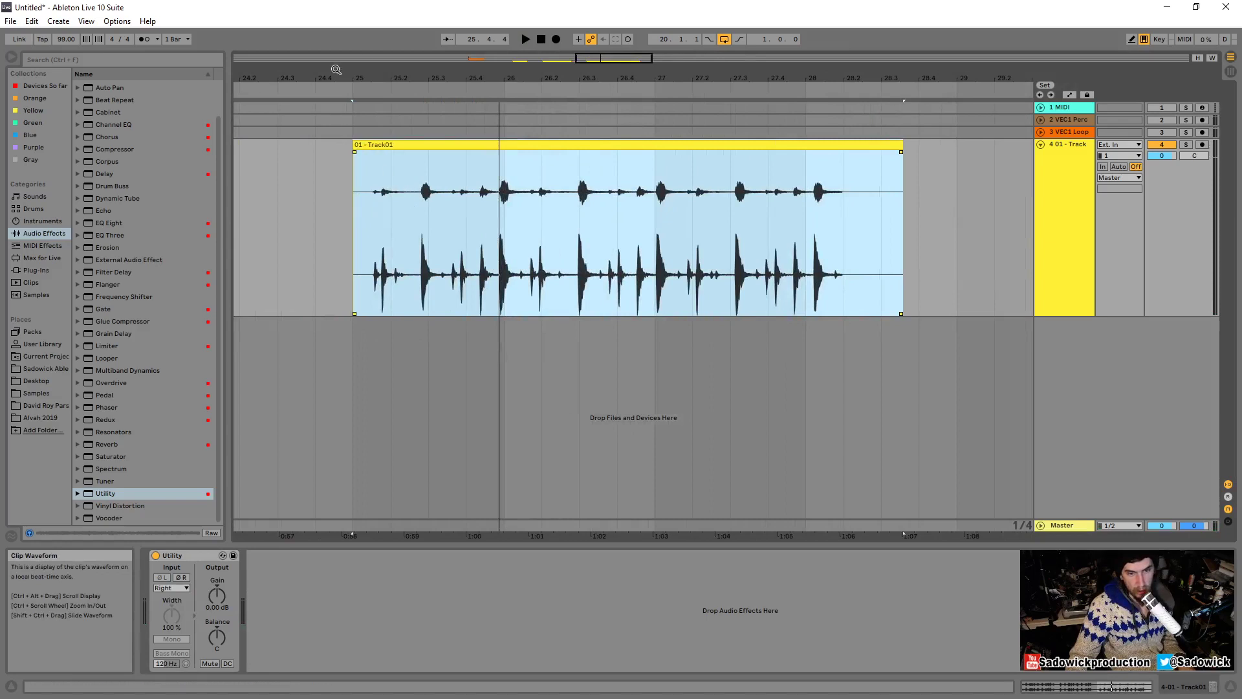
drag(335, 69, 347, 221)
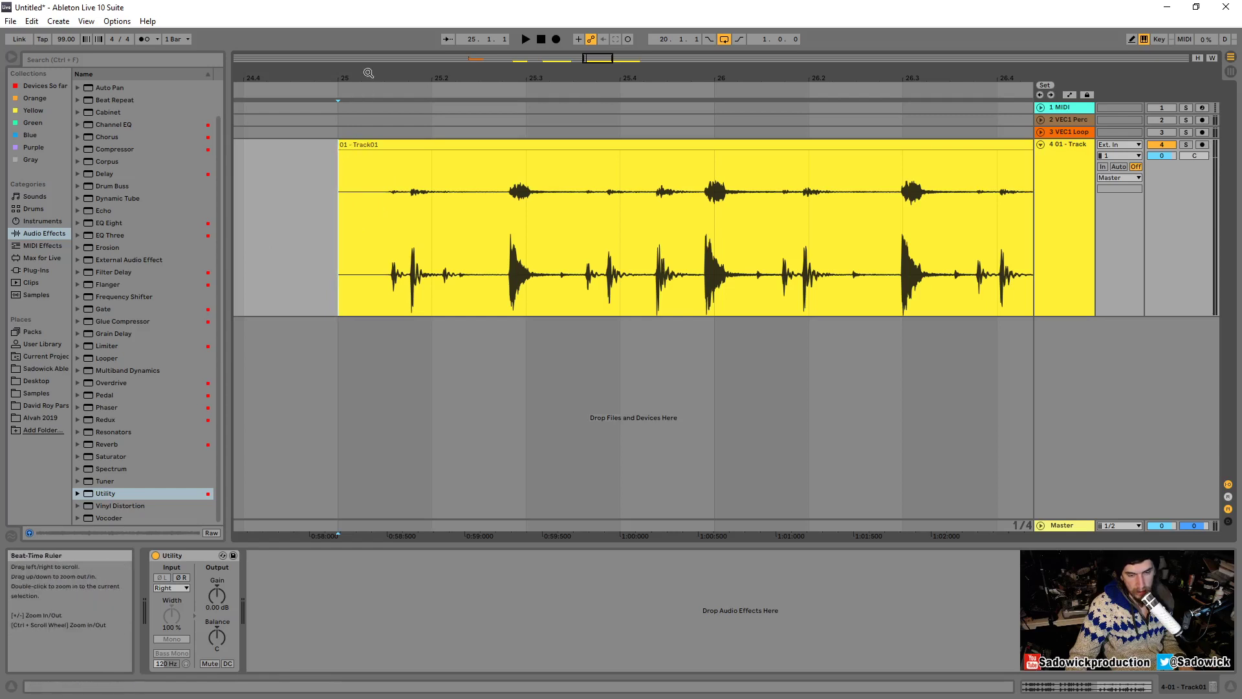
drag(370, 76, 372, 67)
click(387, 142)
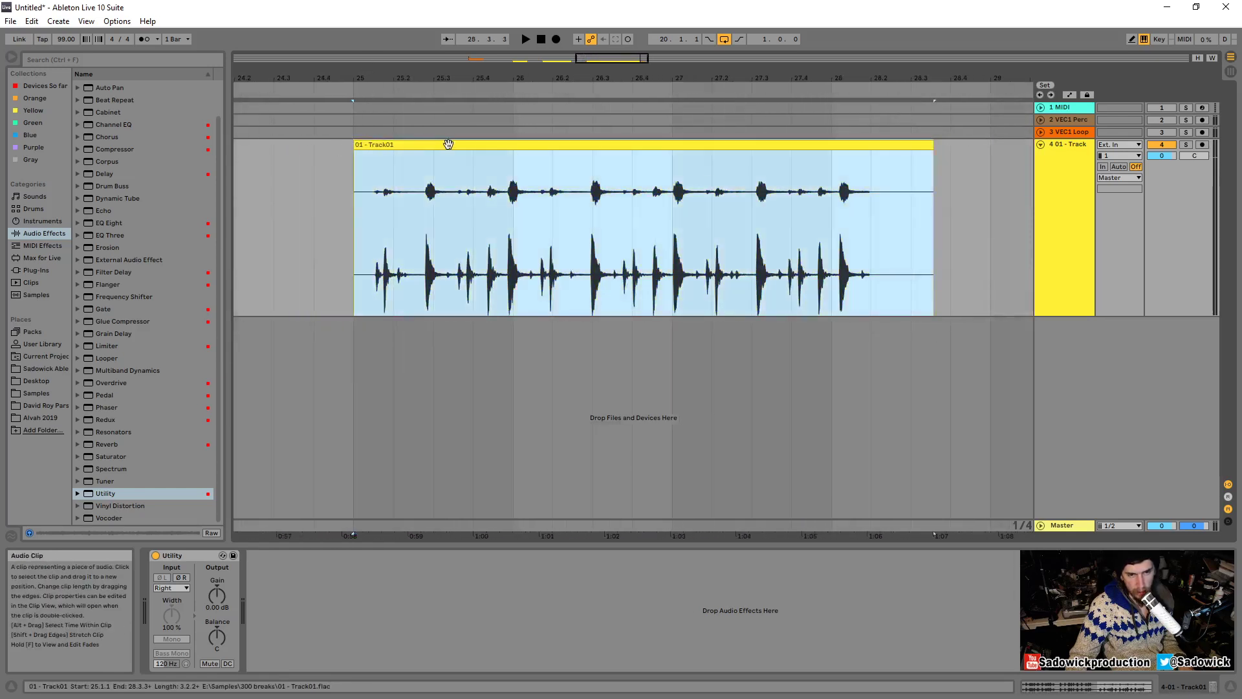
key(space)
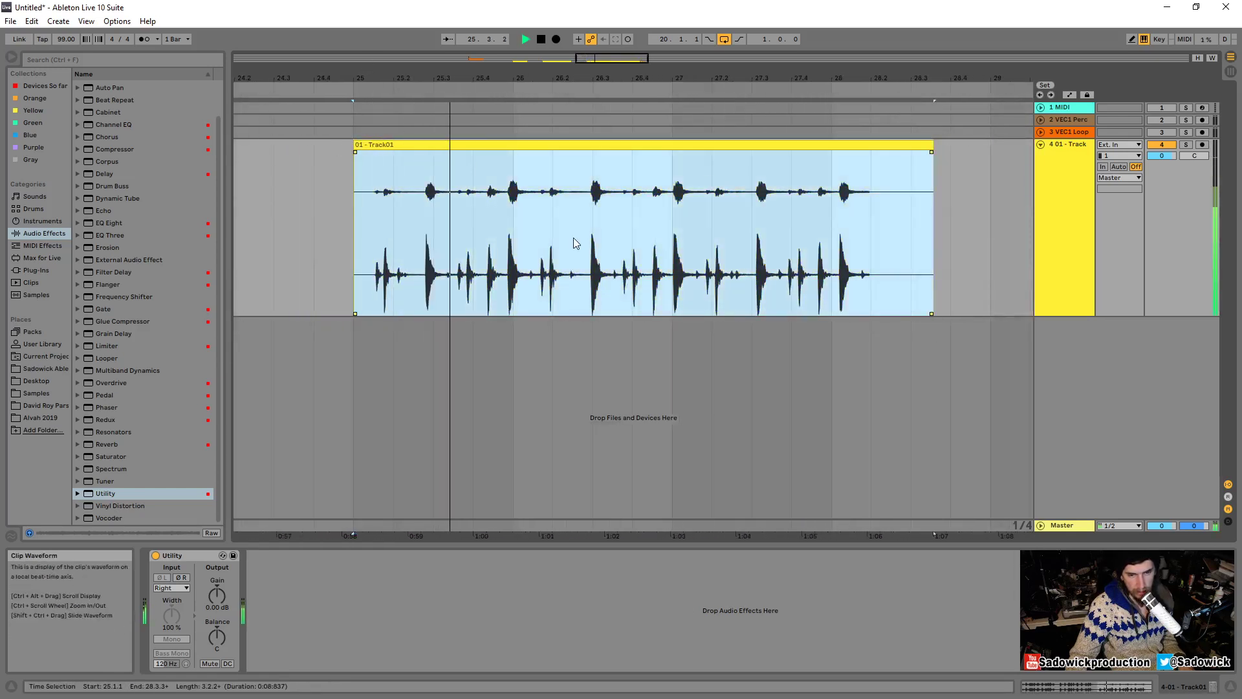
key(space)
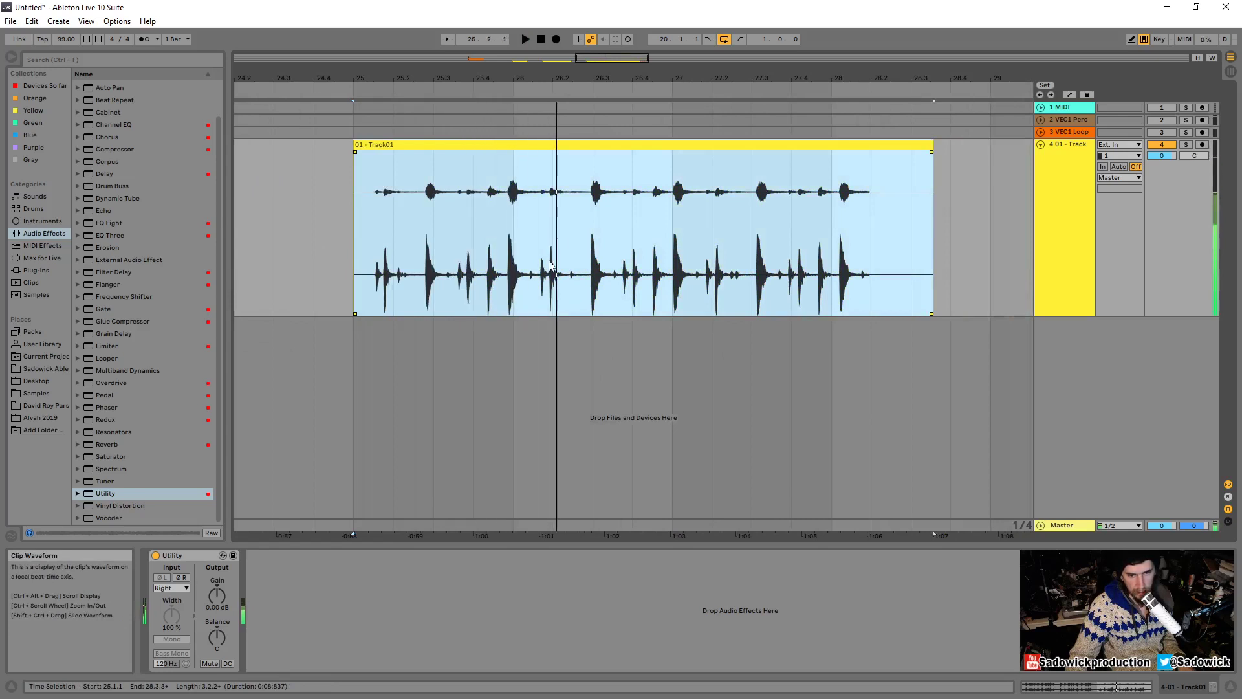
click(547, 257)
drag(355, 146, 554, 165)
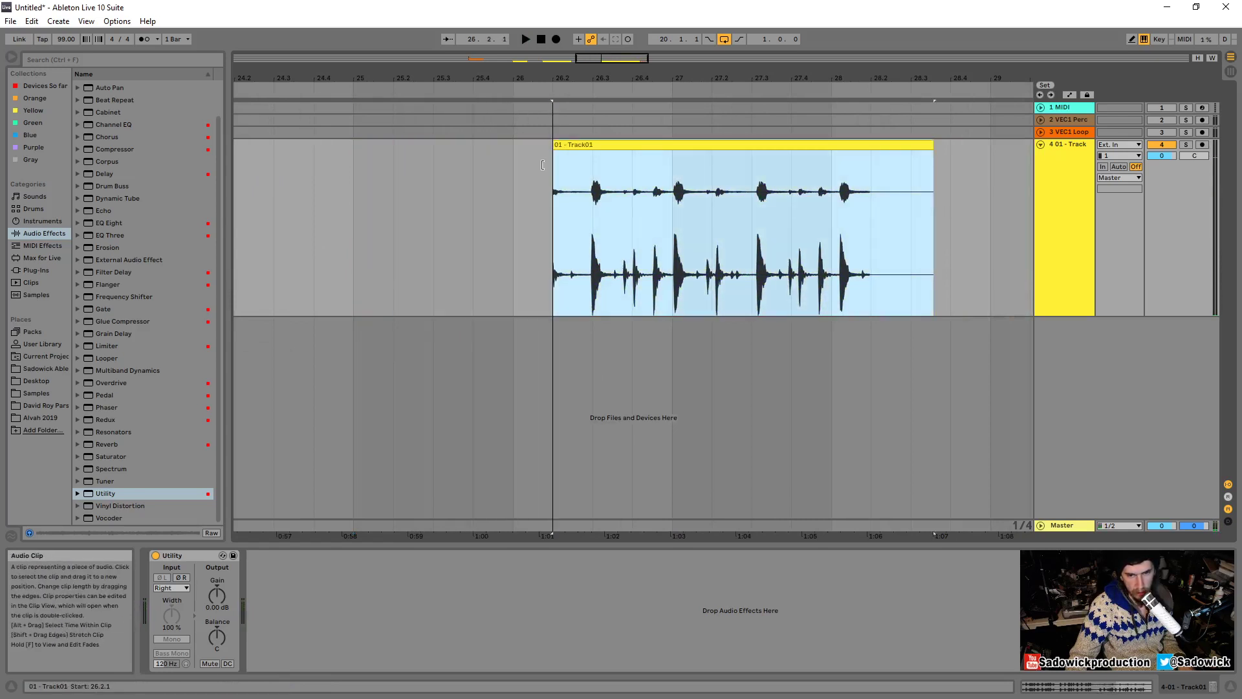
Refine the clip's start on a finer adaptive grid to the hit's onset just before 26.2, and audition it.
drag(555, 78, 506, 144)
right_click(482, 194)
click(505, 306)
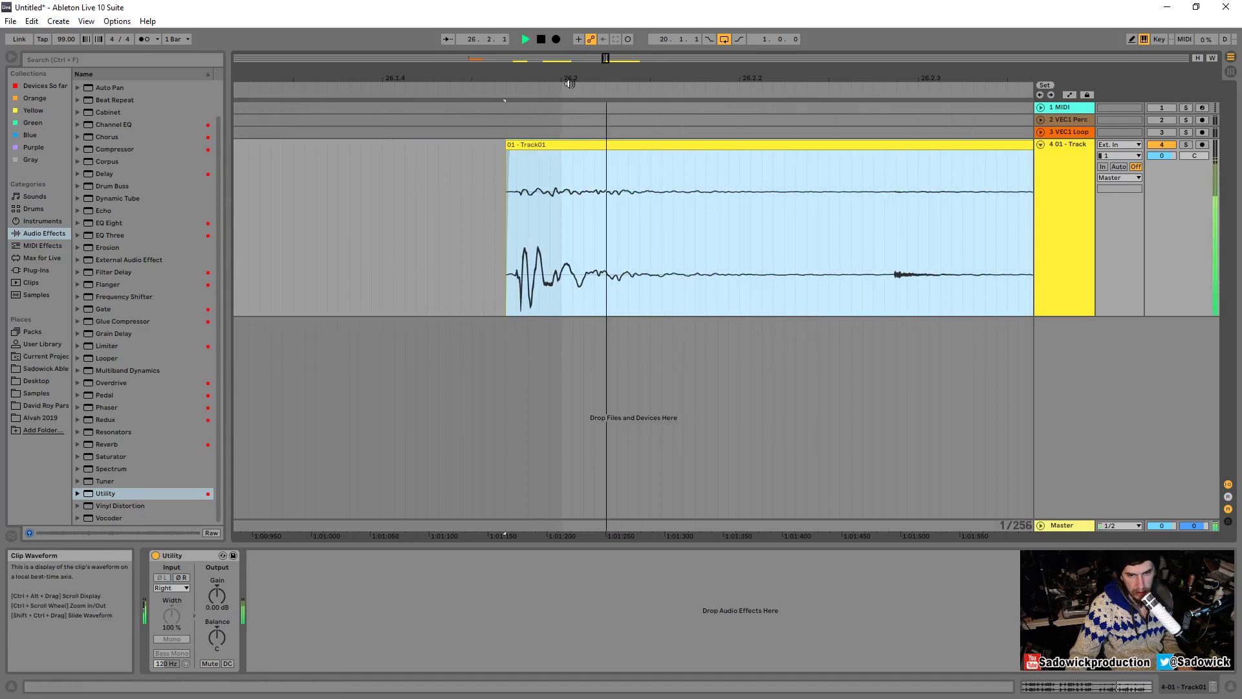
drag(412, 78, 409, 127)
key(space)
key(space)
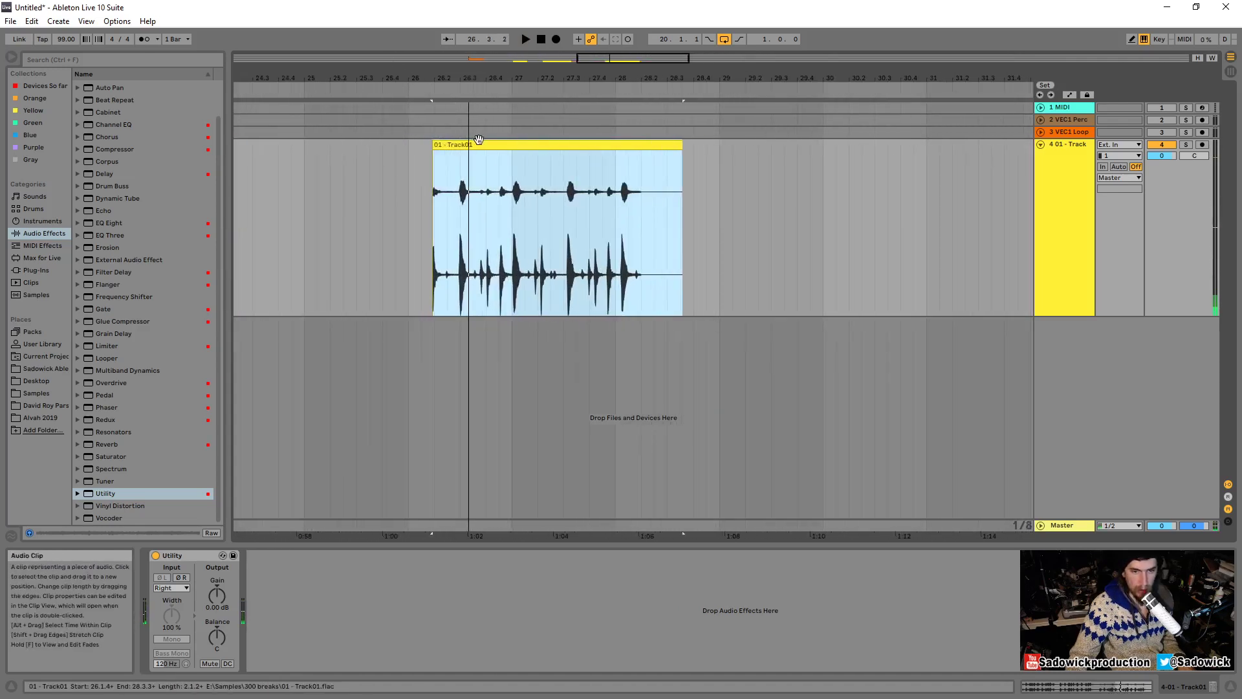
Move the trimmed clip to start at bar 26, trim its end to bar 27, and audition it.
drag(477, 143, 457, 151)
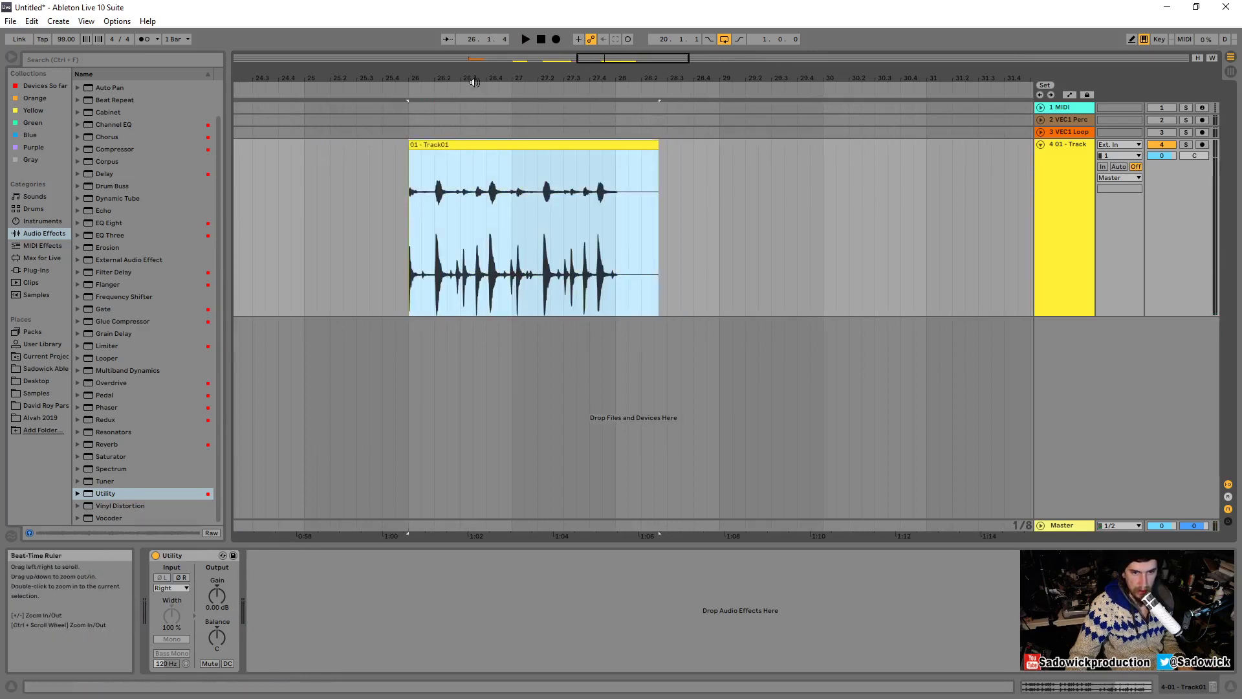
drag(657, 152, 512, 152)
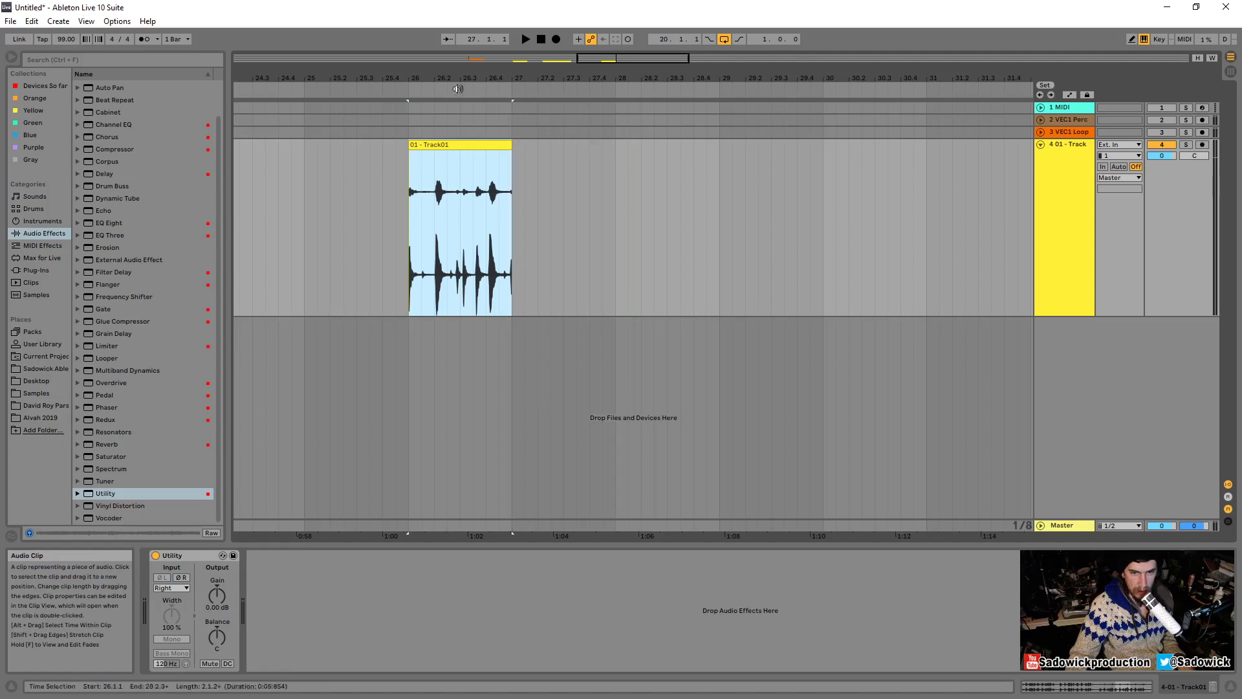
drag(456, 77, 455, 97)
key(space)
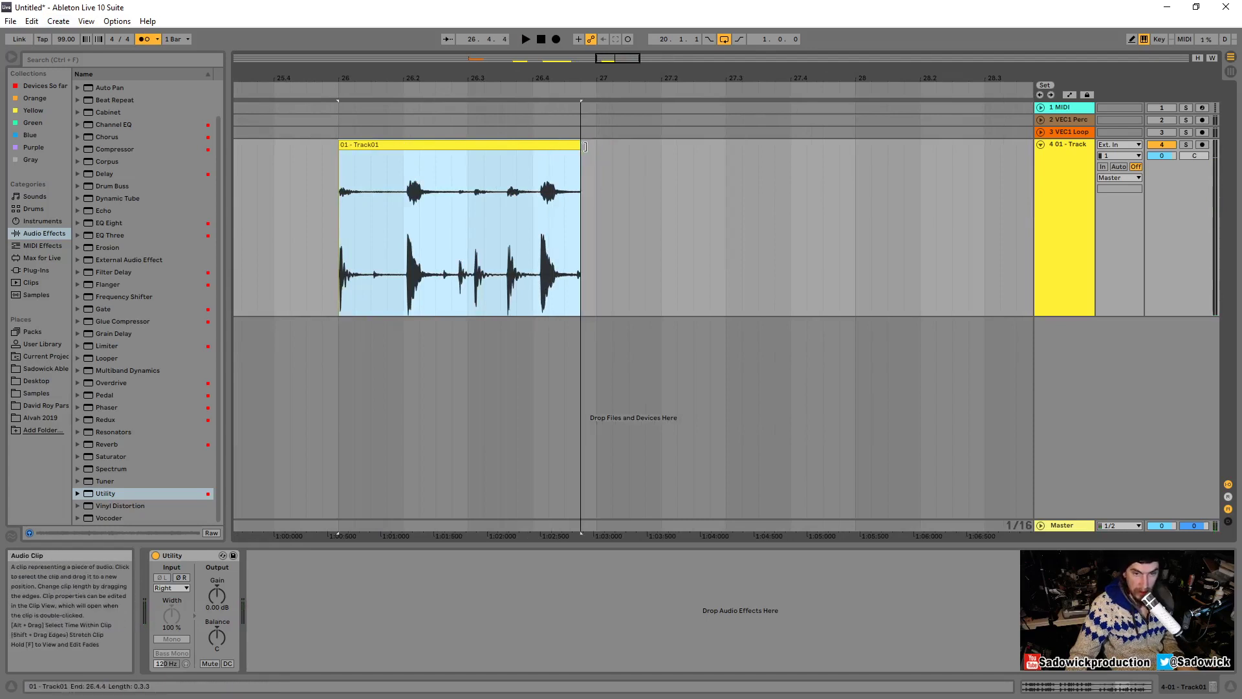
Enable Warp on the one-bar clip, stretch it to end at 26.4.4, and audition the result.
click(1052, 691)
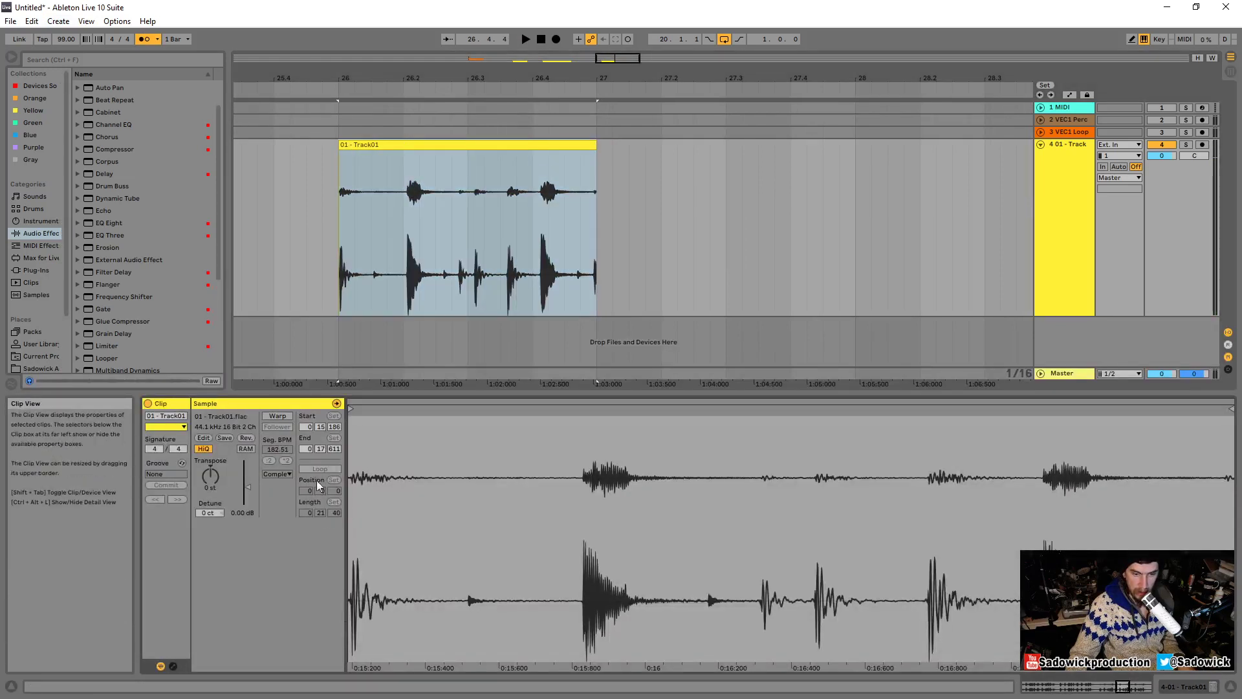
click(275, 417)
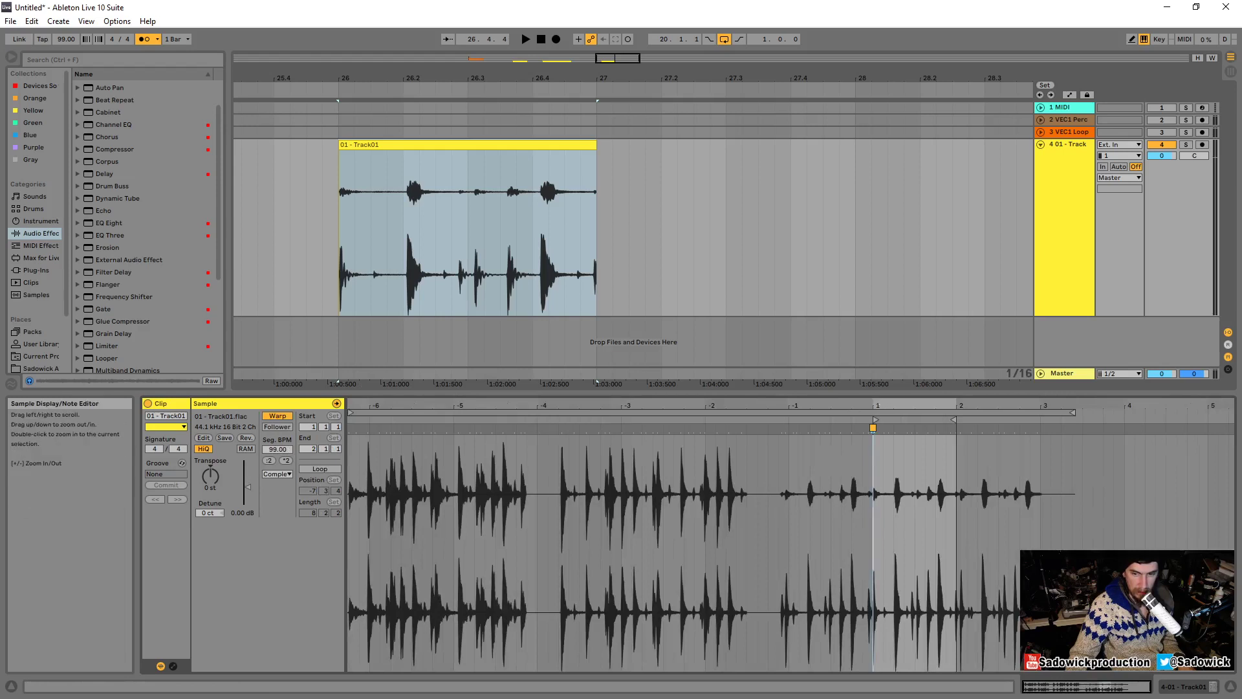
drag(876, 405, 689, 485)
drag(597, 146, 581, 181)
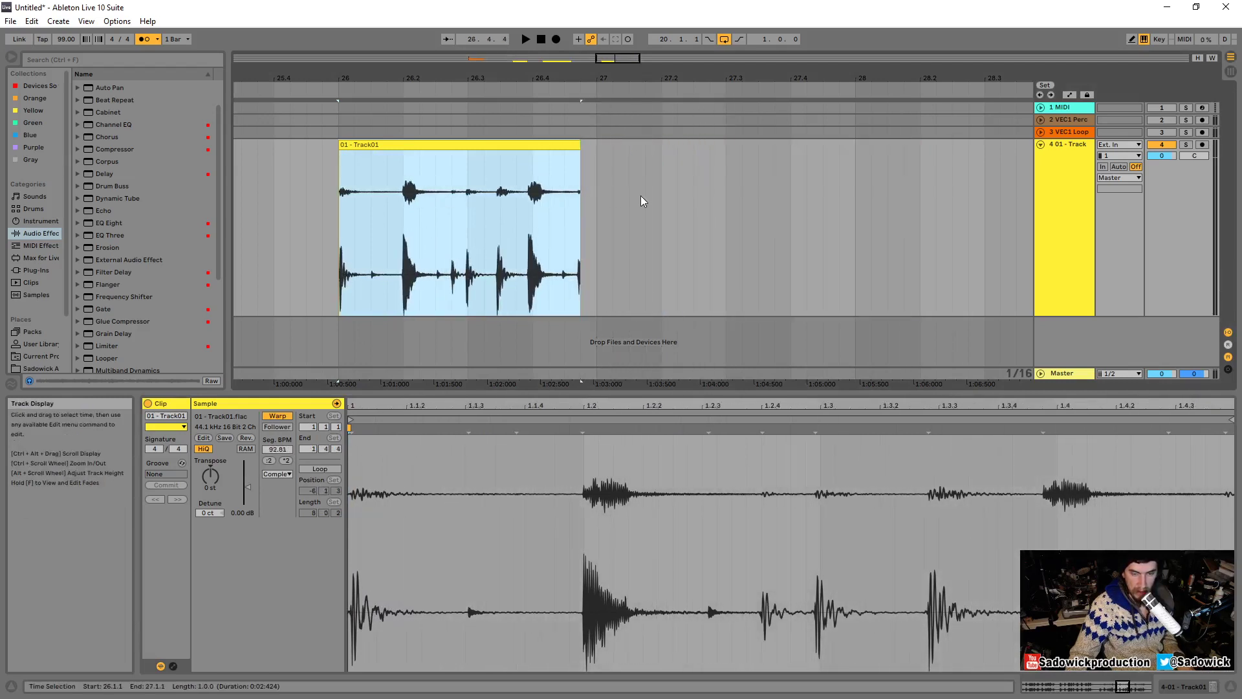
key(space)
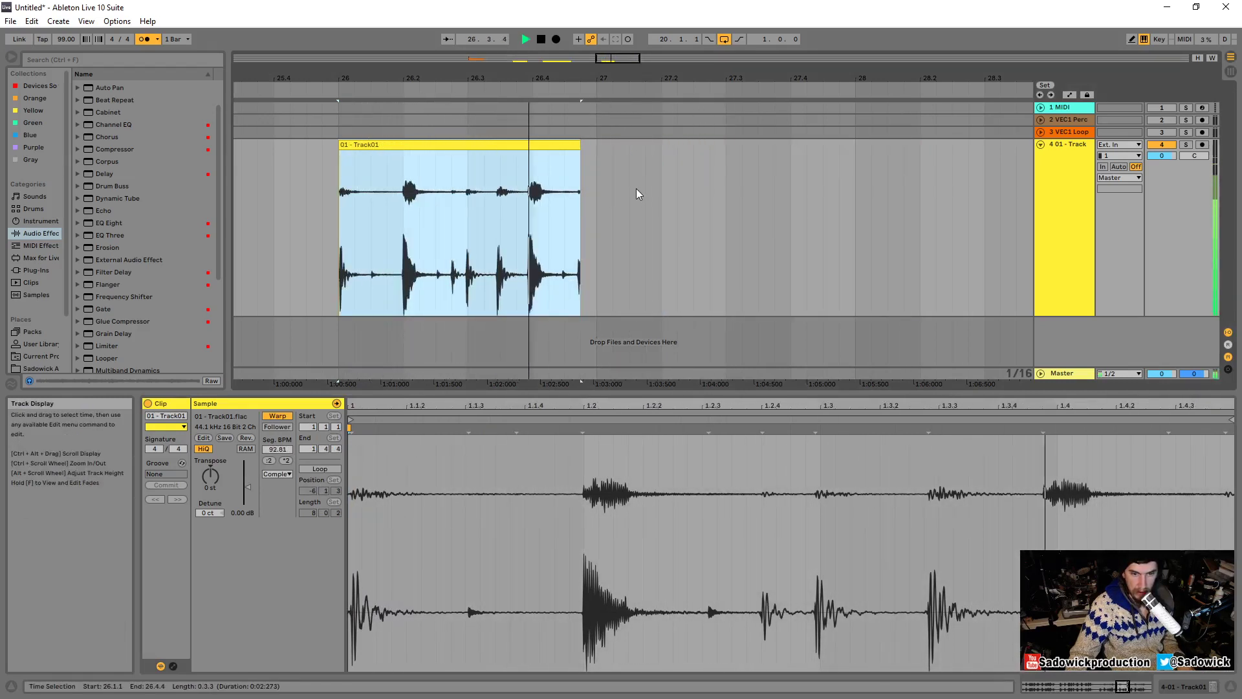
key(space)
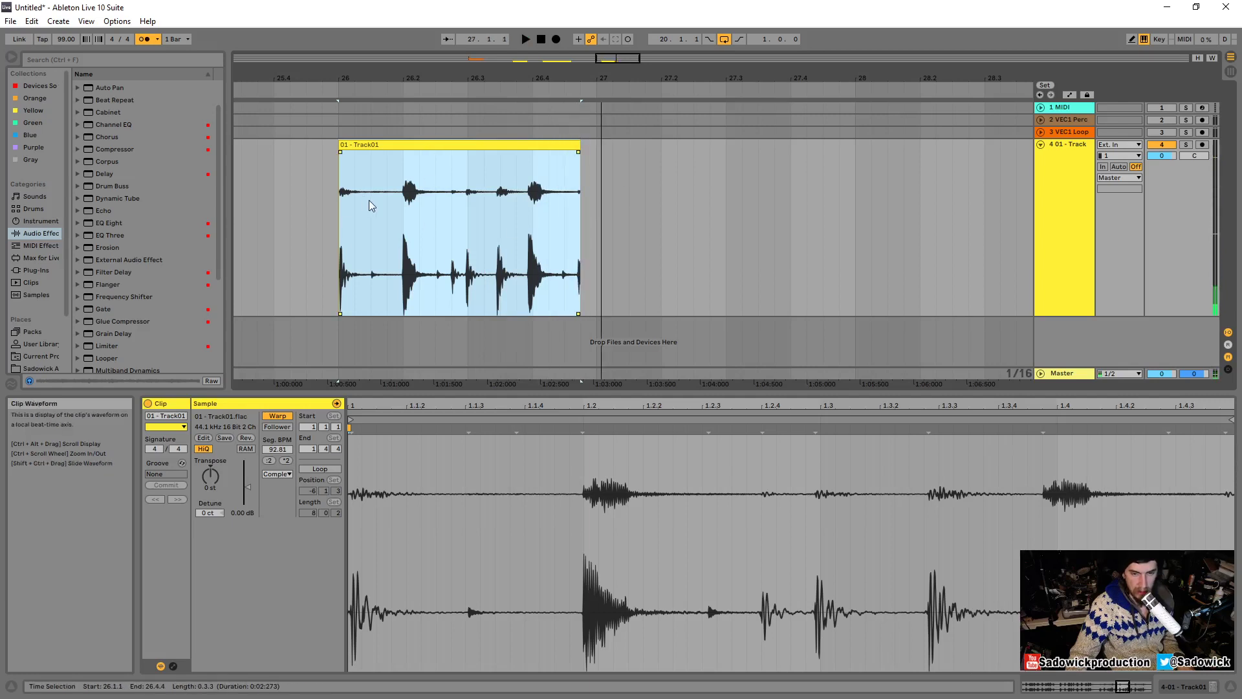
Pin the third break's hits with warp markers at 1.2, 1.3, 1.3.3 and 1.4.
mouse_move(450, 406)
mouse_down()
mouse_move(456, 330)
mouse_move(463, 353)
mouse_move(549, 401)
mouse_up()
double_click(660, 433)
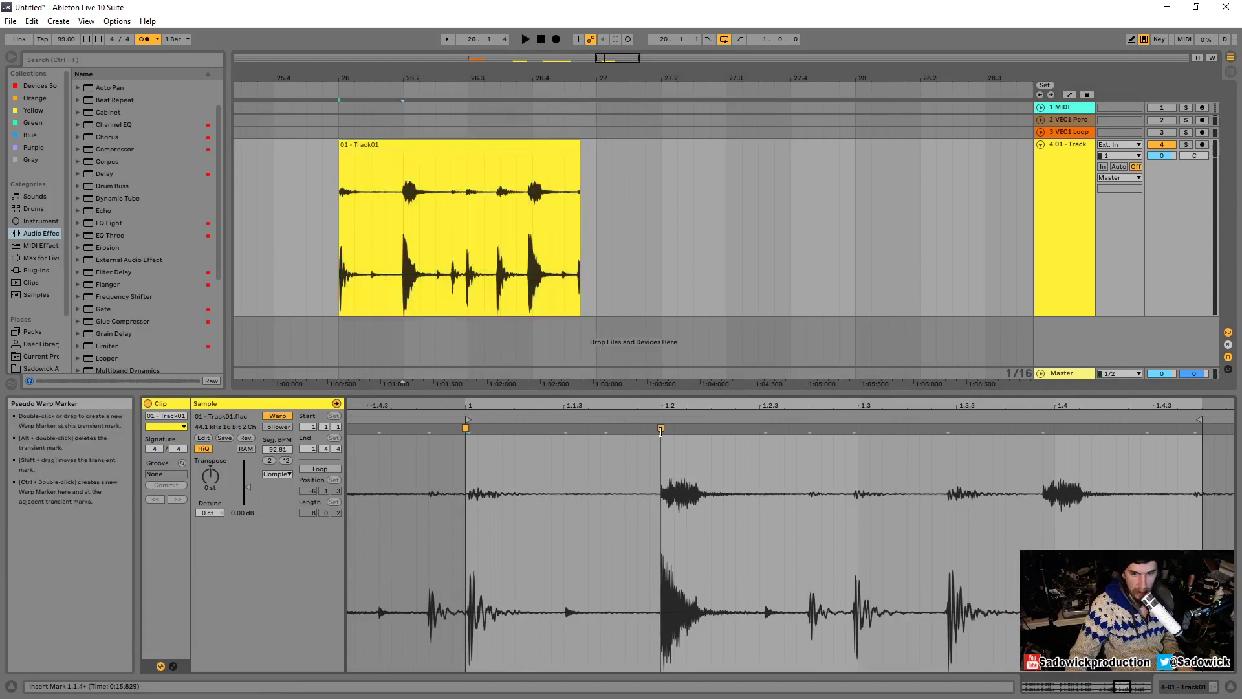
mouse_move(1033, 393)
mouse_down()
mouse_move(1034, 265)
mouse_move(1055, 300)
mouse_up()
double_click(1043, 301)
double_click(859, 300)
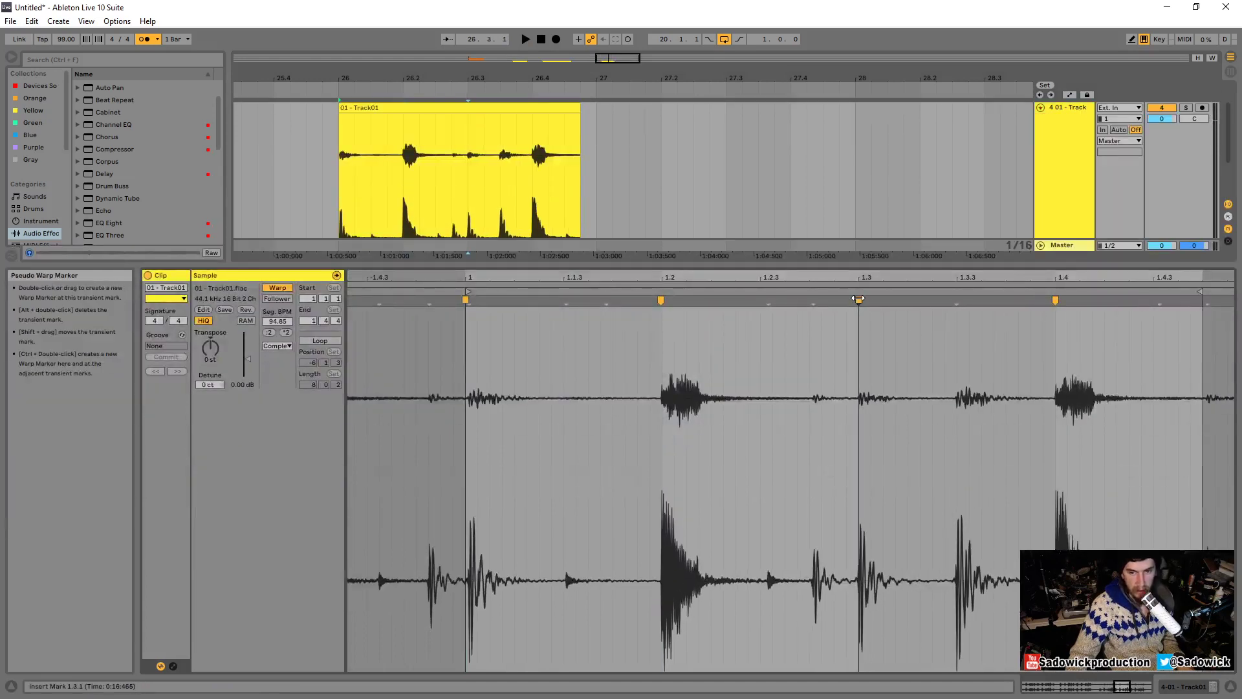
double_click(957, 300)
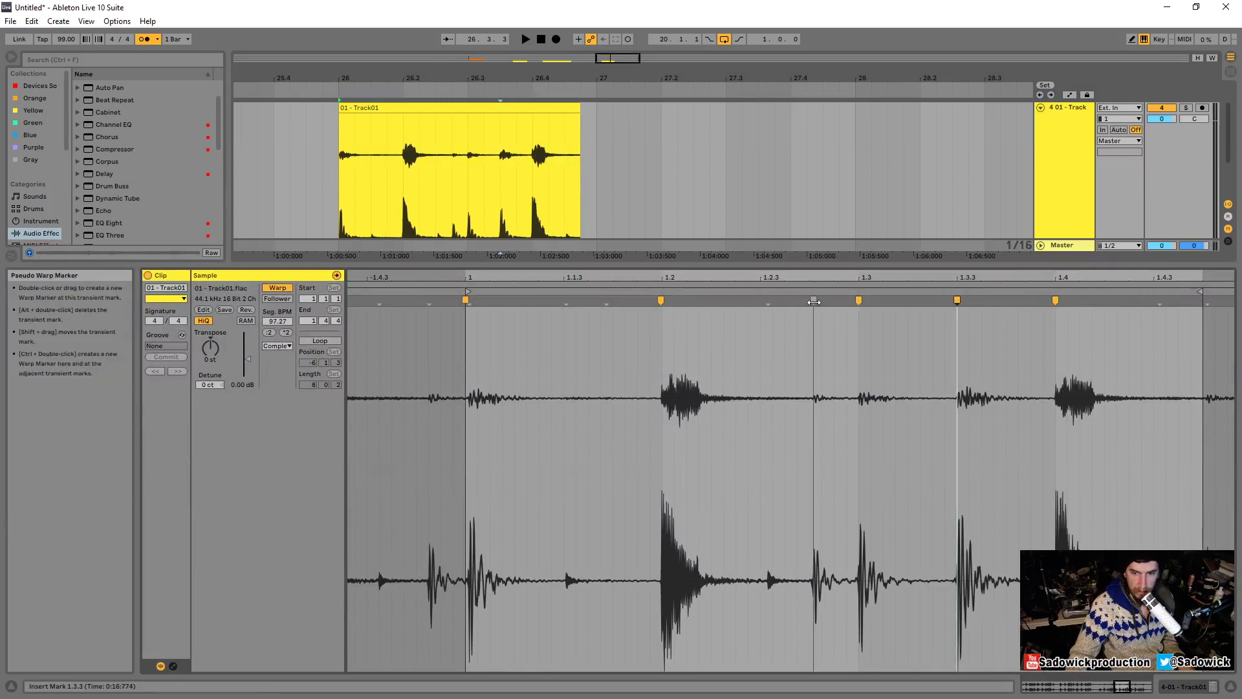
Audition the warped third break and examine its waveform around beat 1.4 and past the clip's end.
key(space)
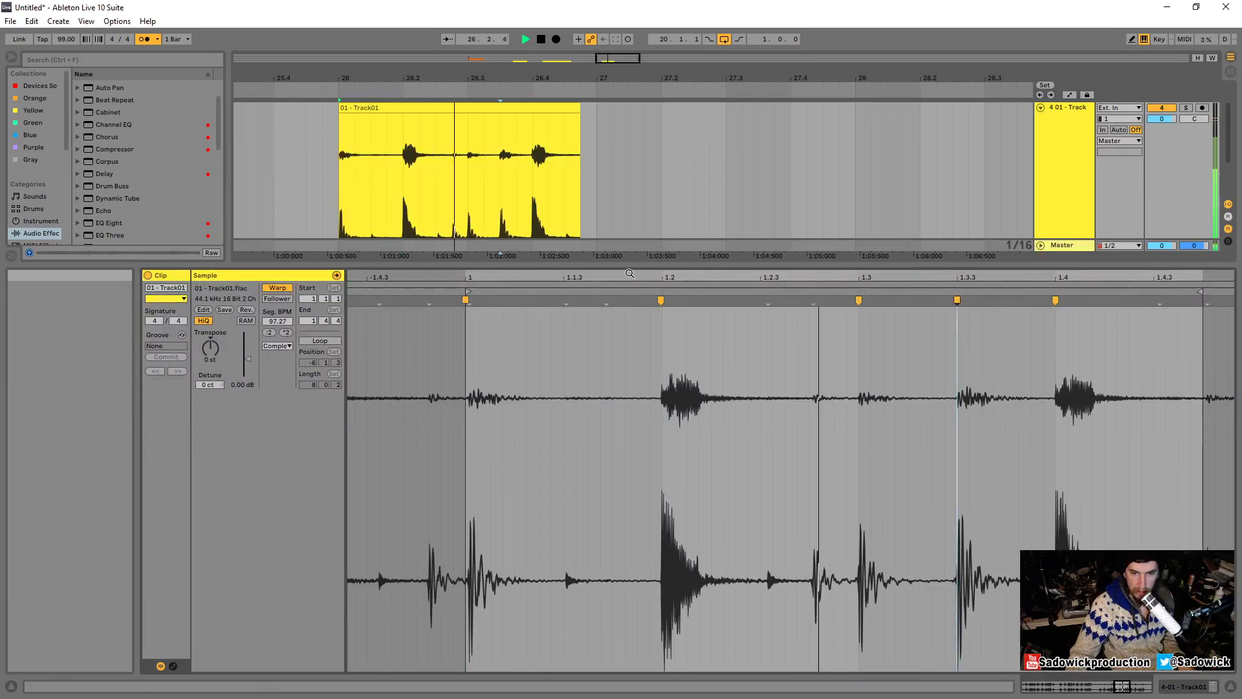
key(space)
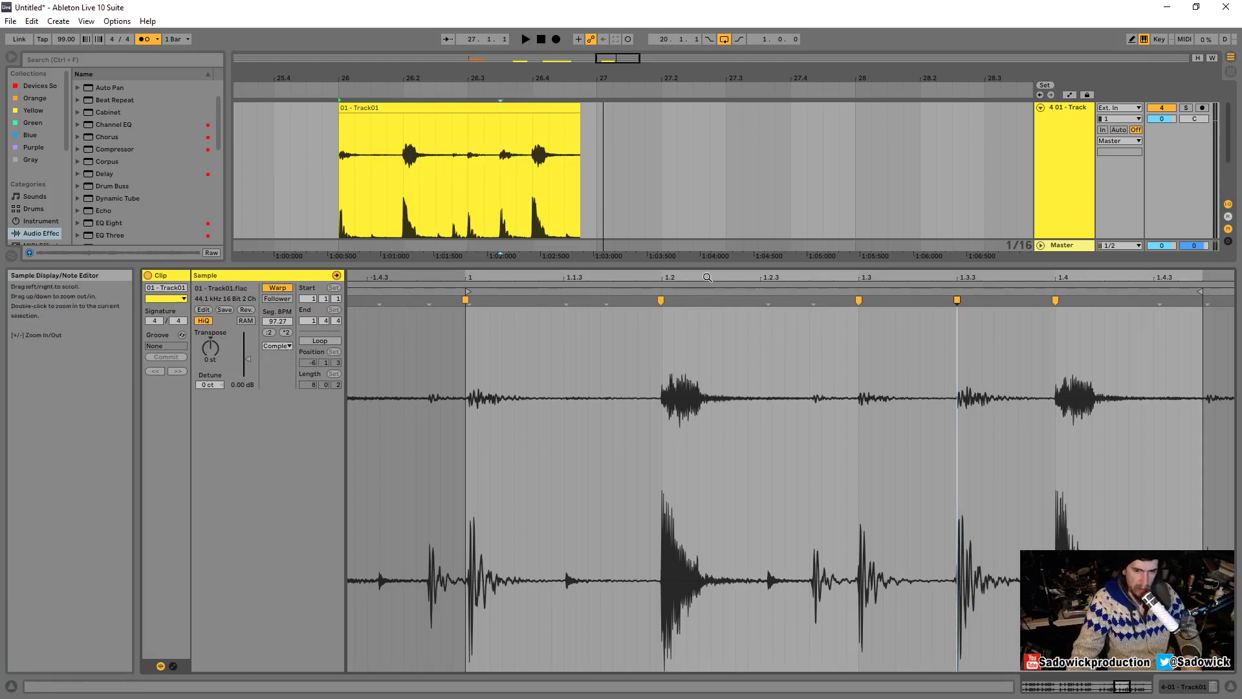
drag(720, 275, 720, 217)
drag(990, 281, 753, 350)
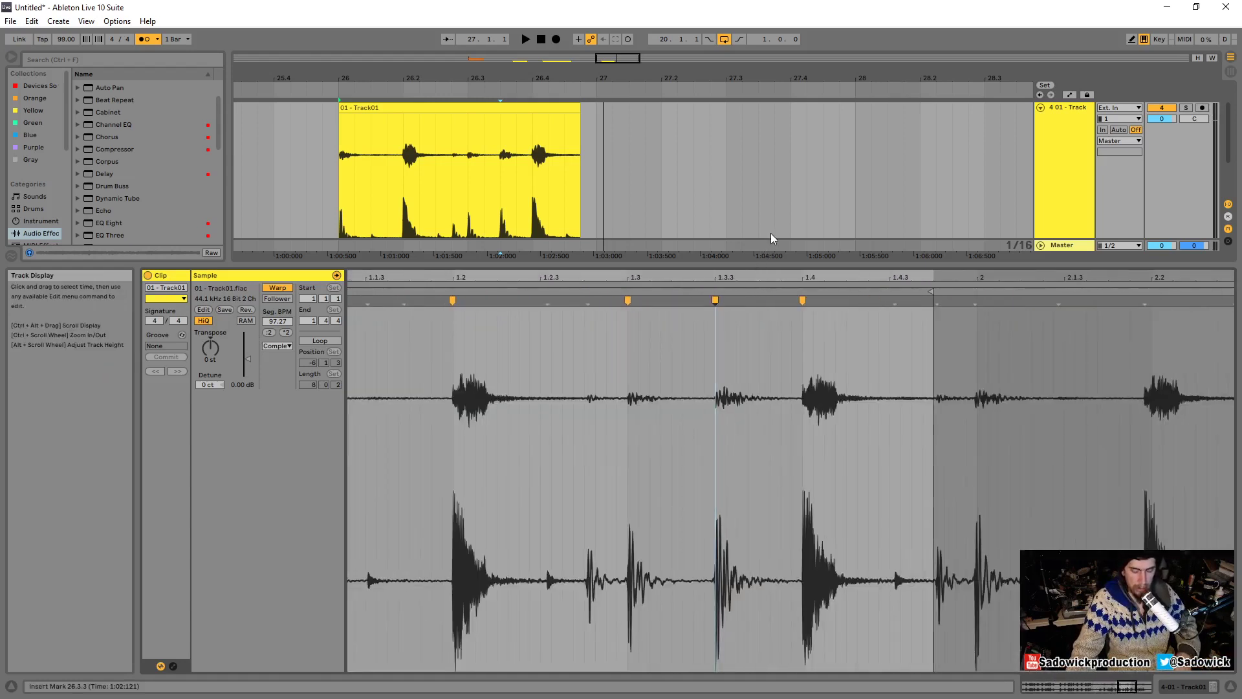